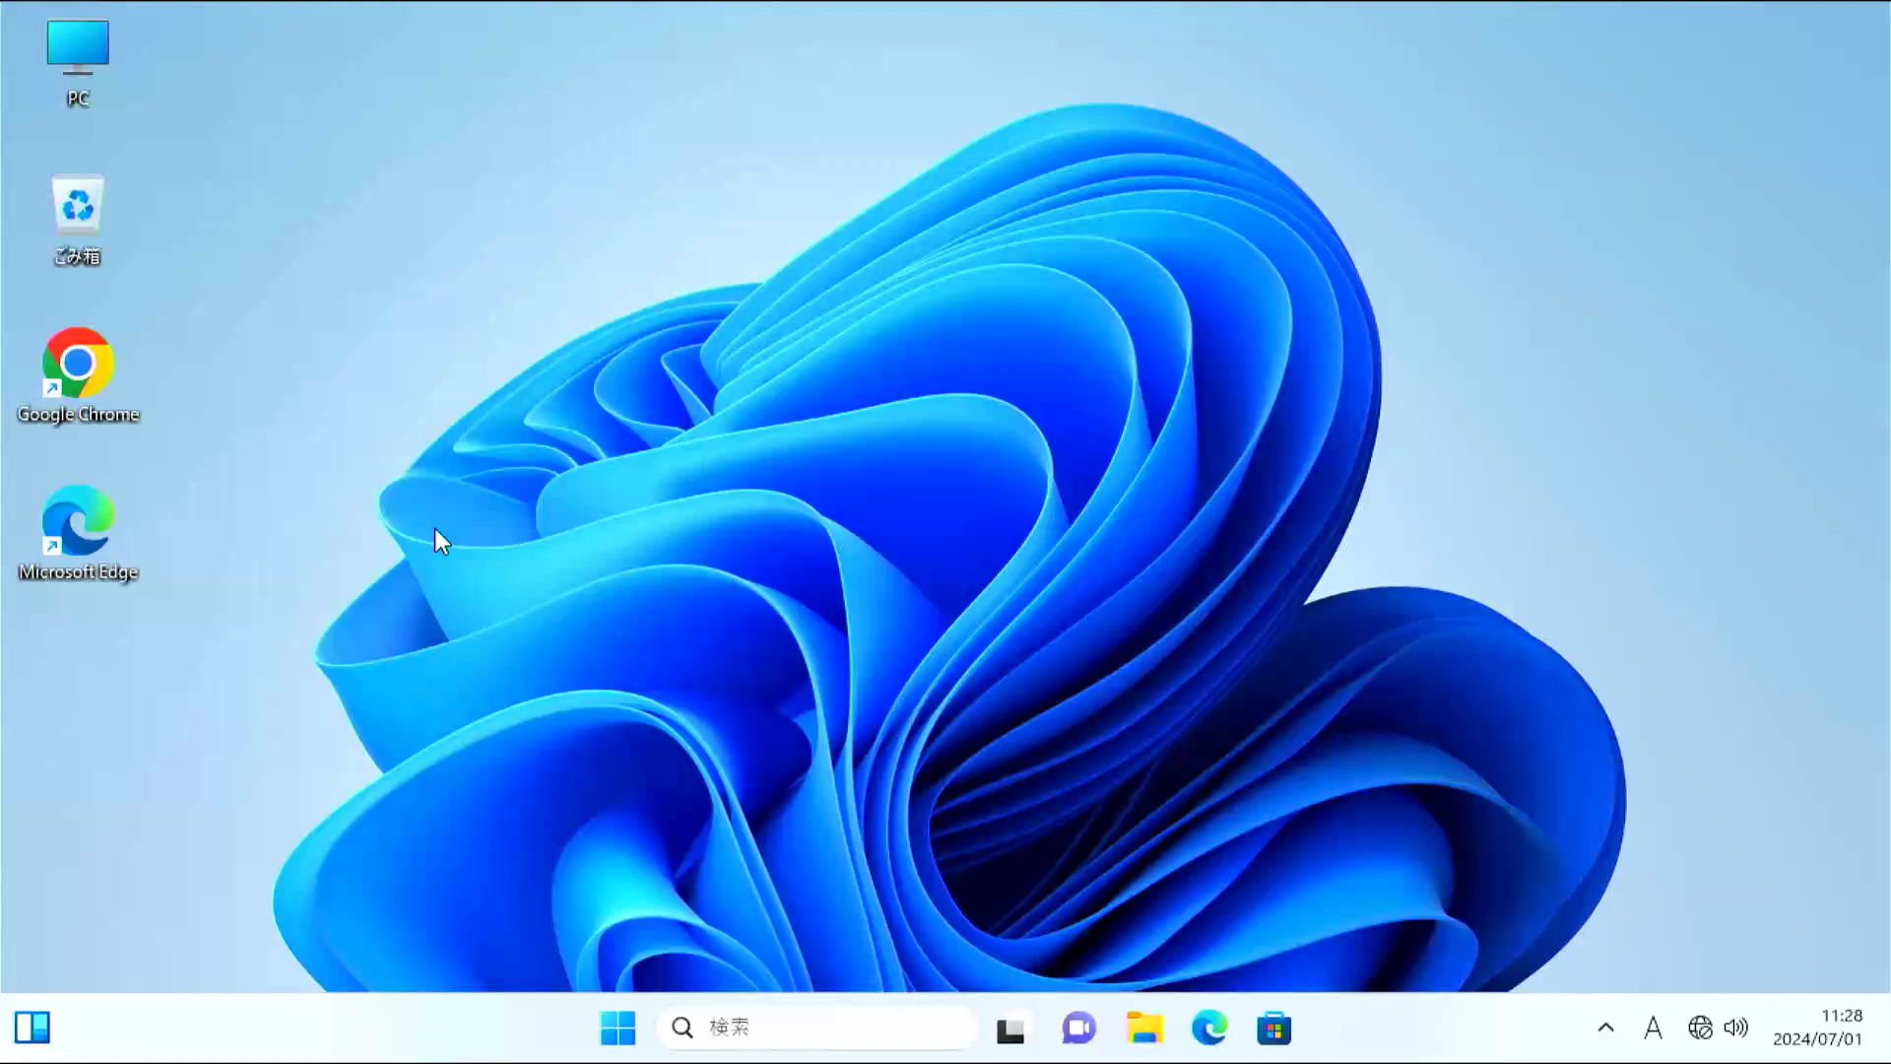
# Open the Windows settings, look over the システム page and minimise the window.
pyautogui.click(621, 1029)
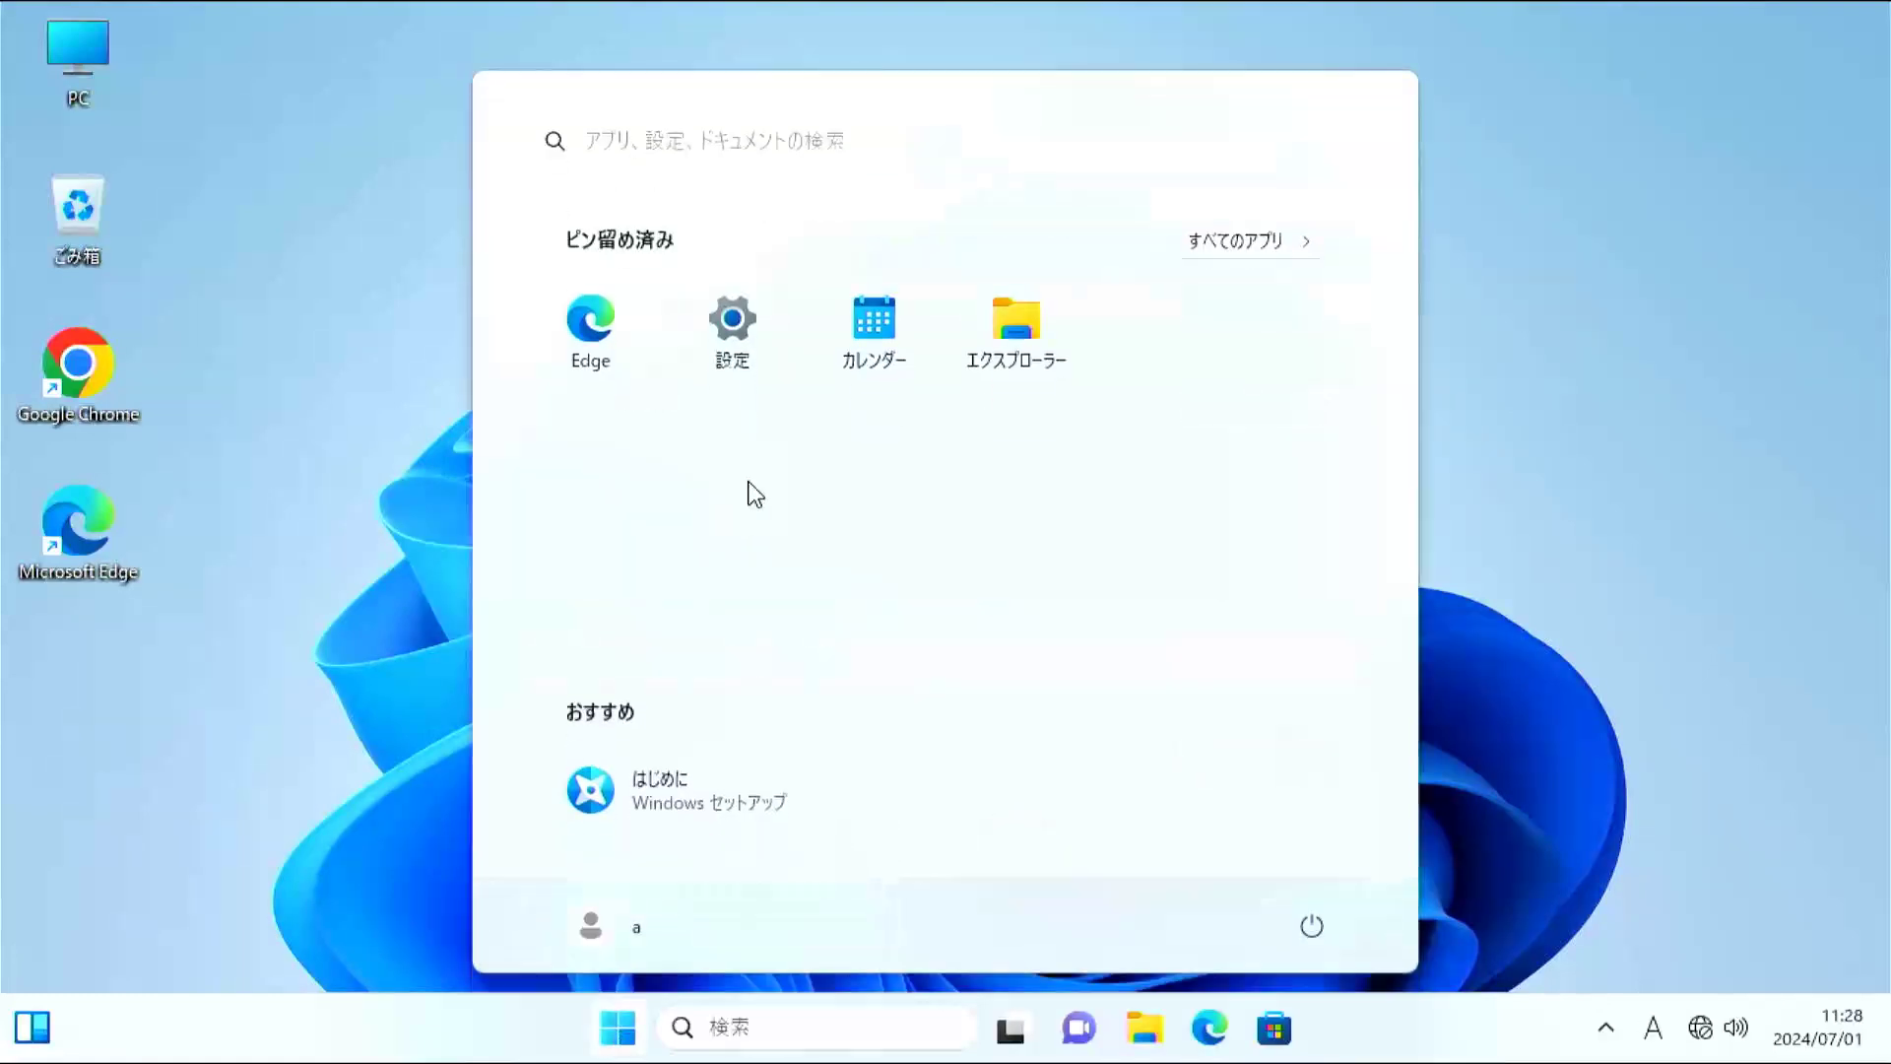
pyautogui.click(711, 330)
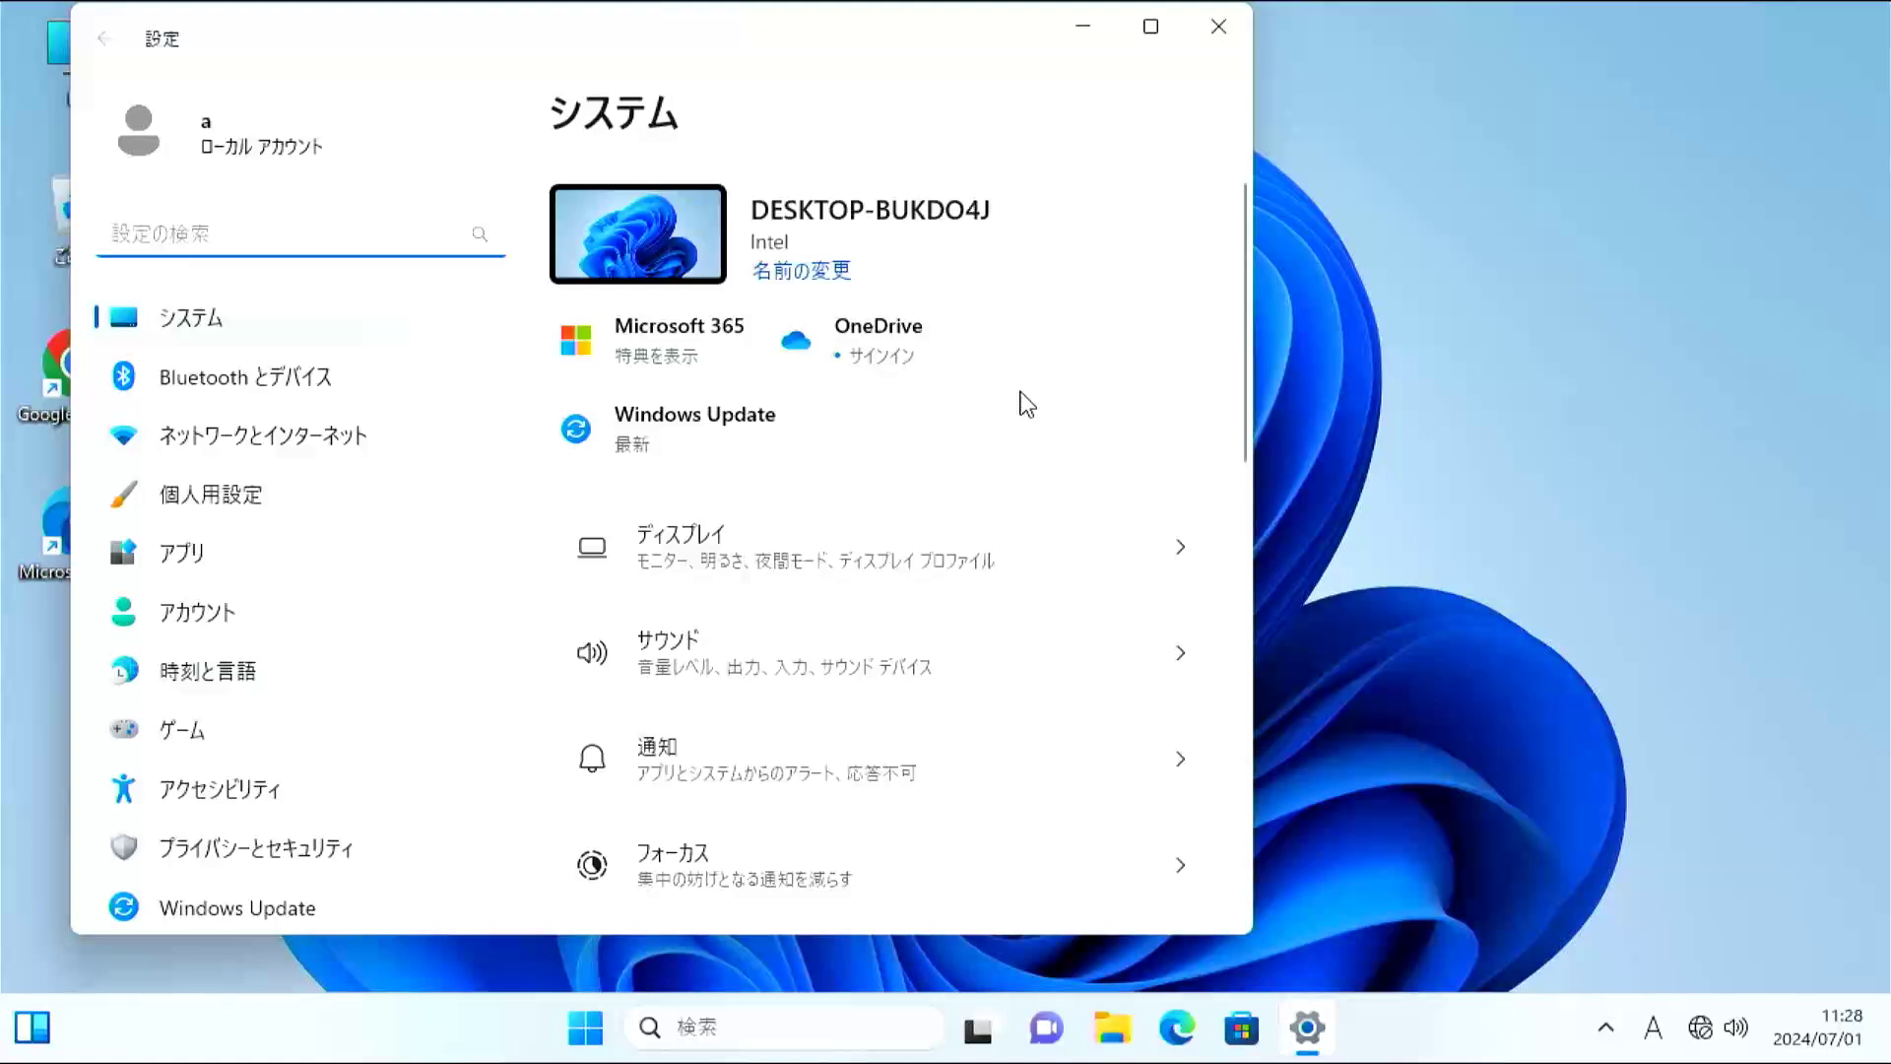
pyautogui.scroll(-1, 932, 503)
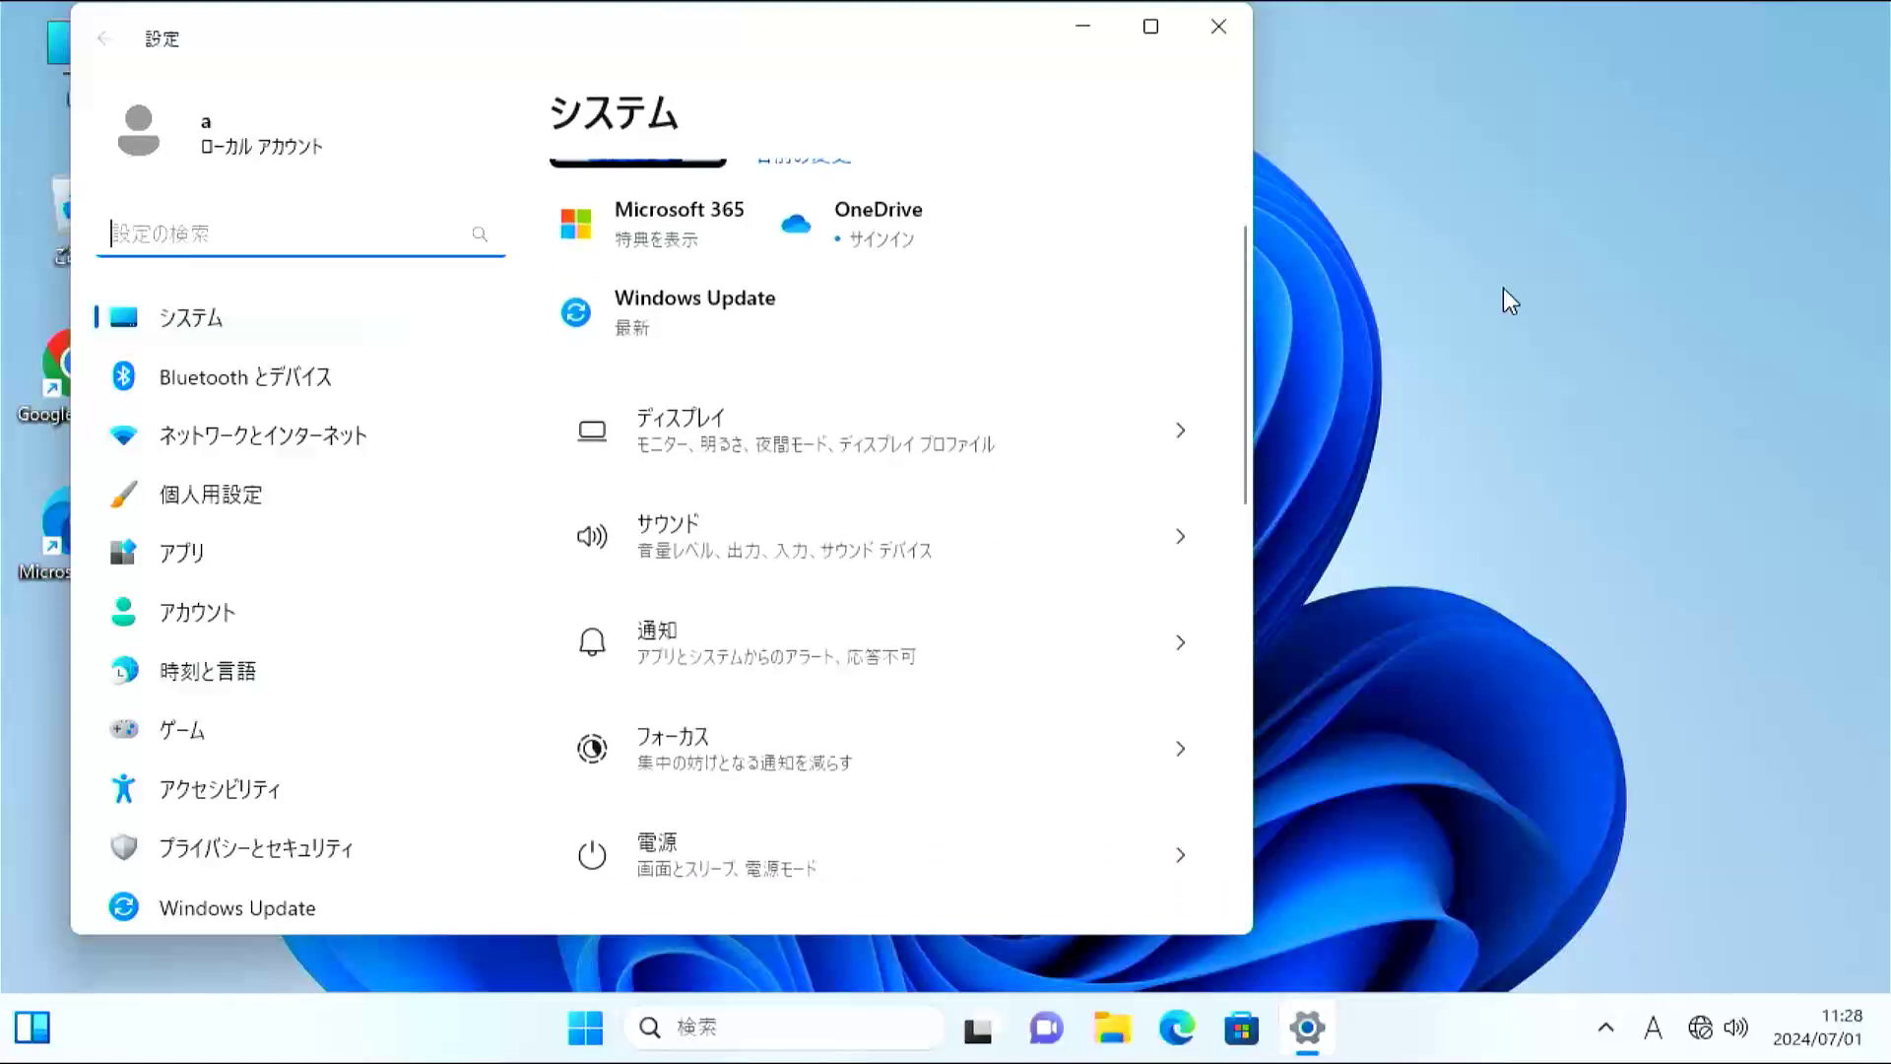
pyautogui.click(1577, 242)
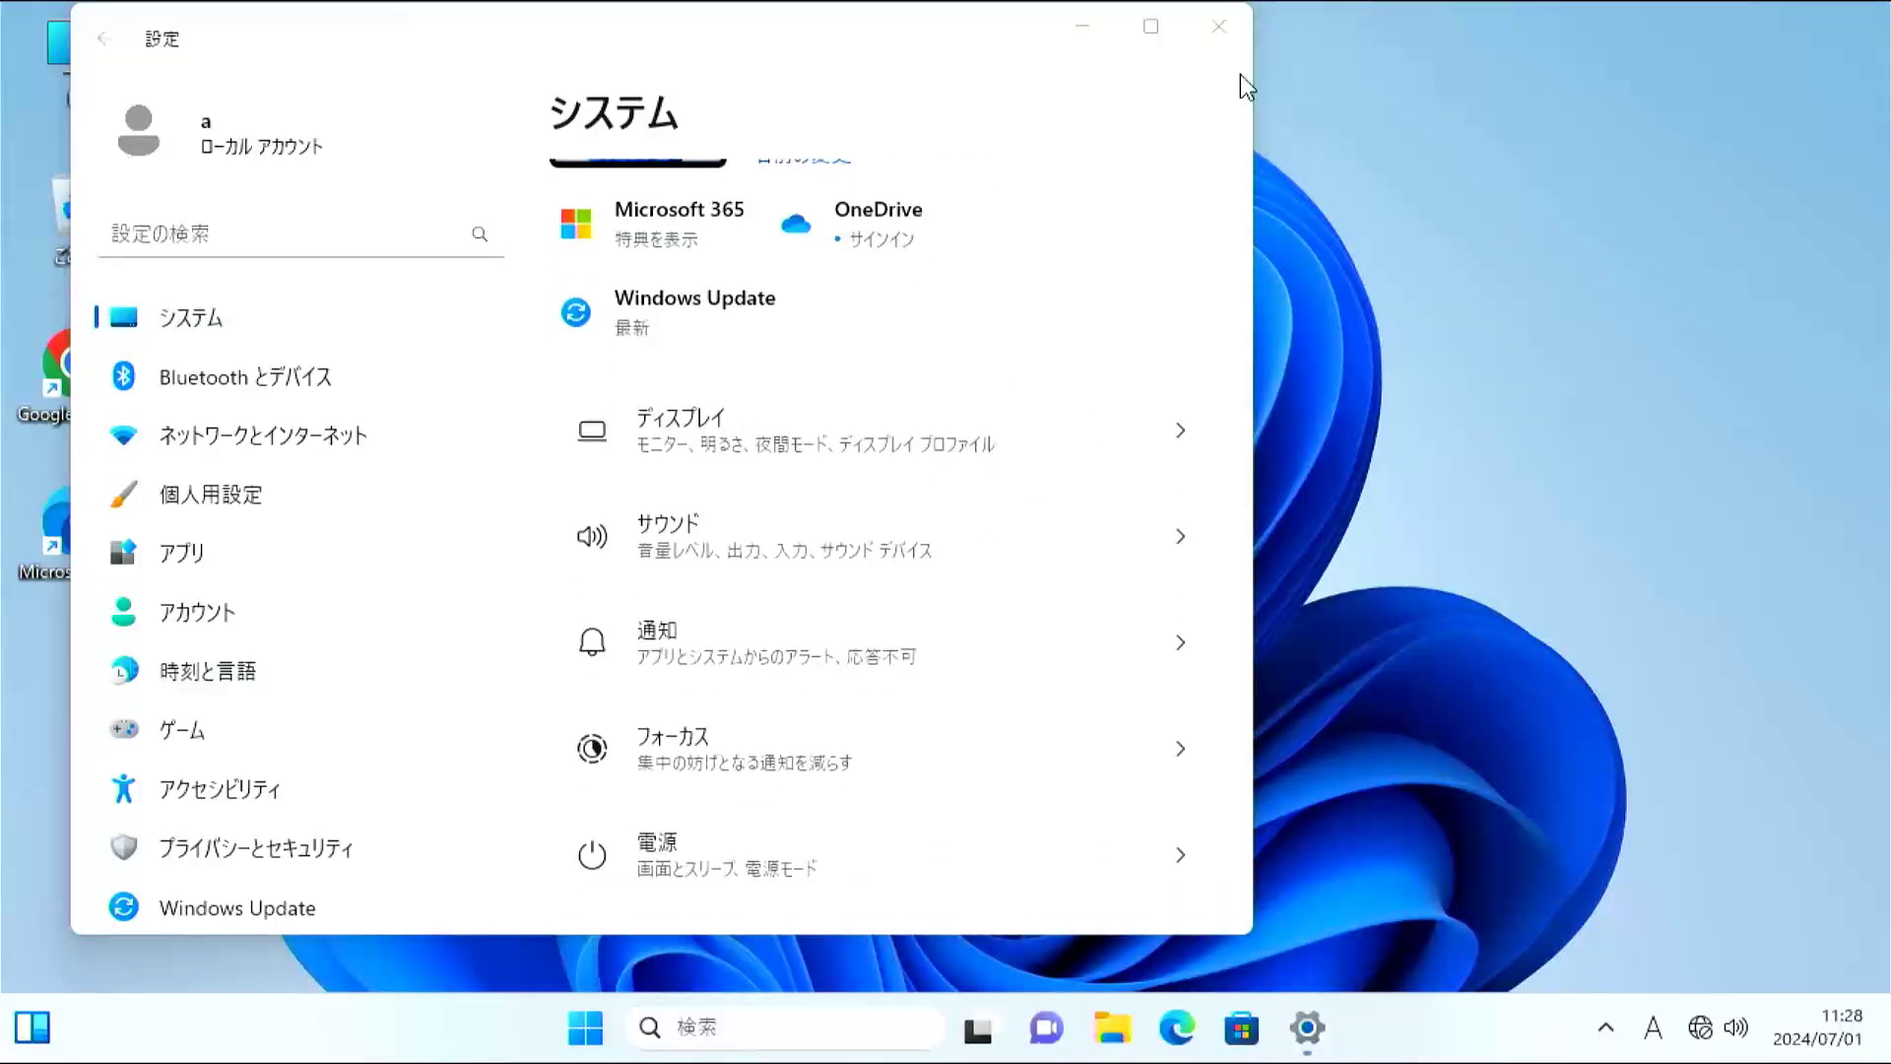
pyautogui.click(1081, 30)
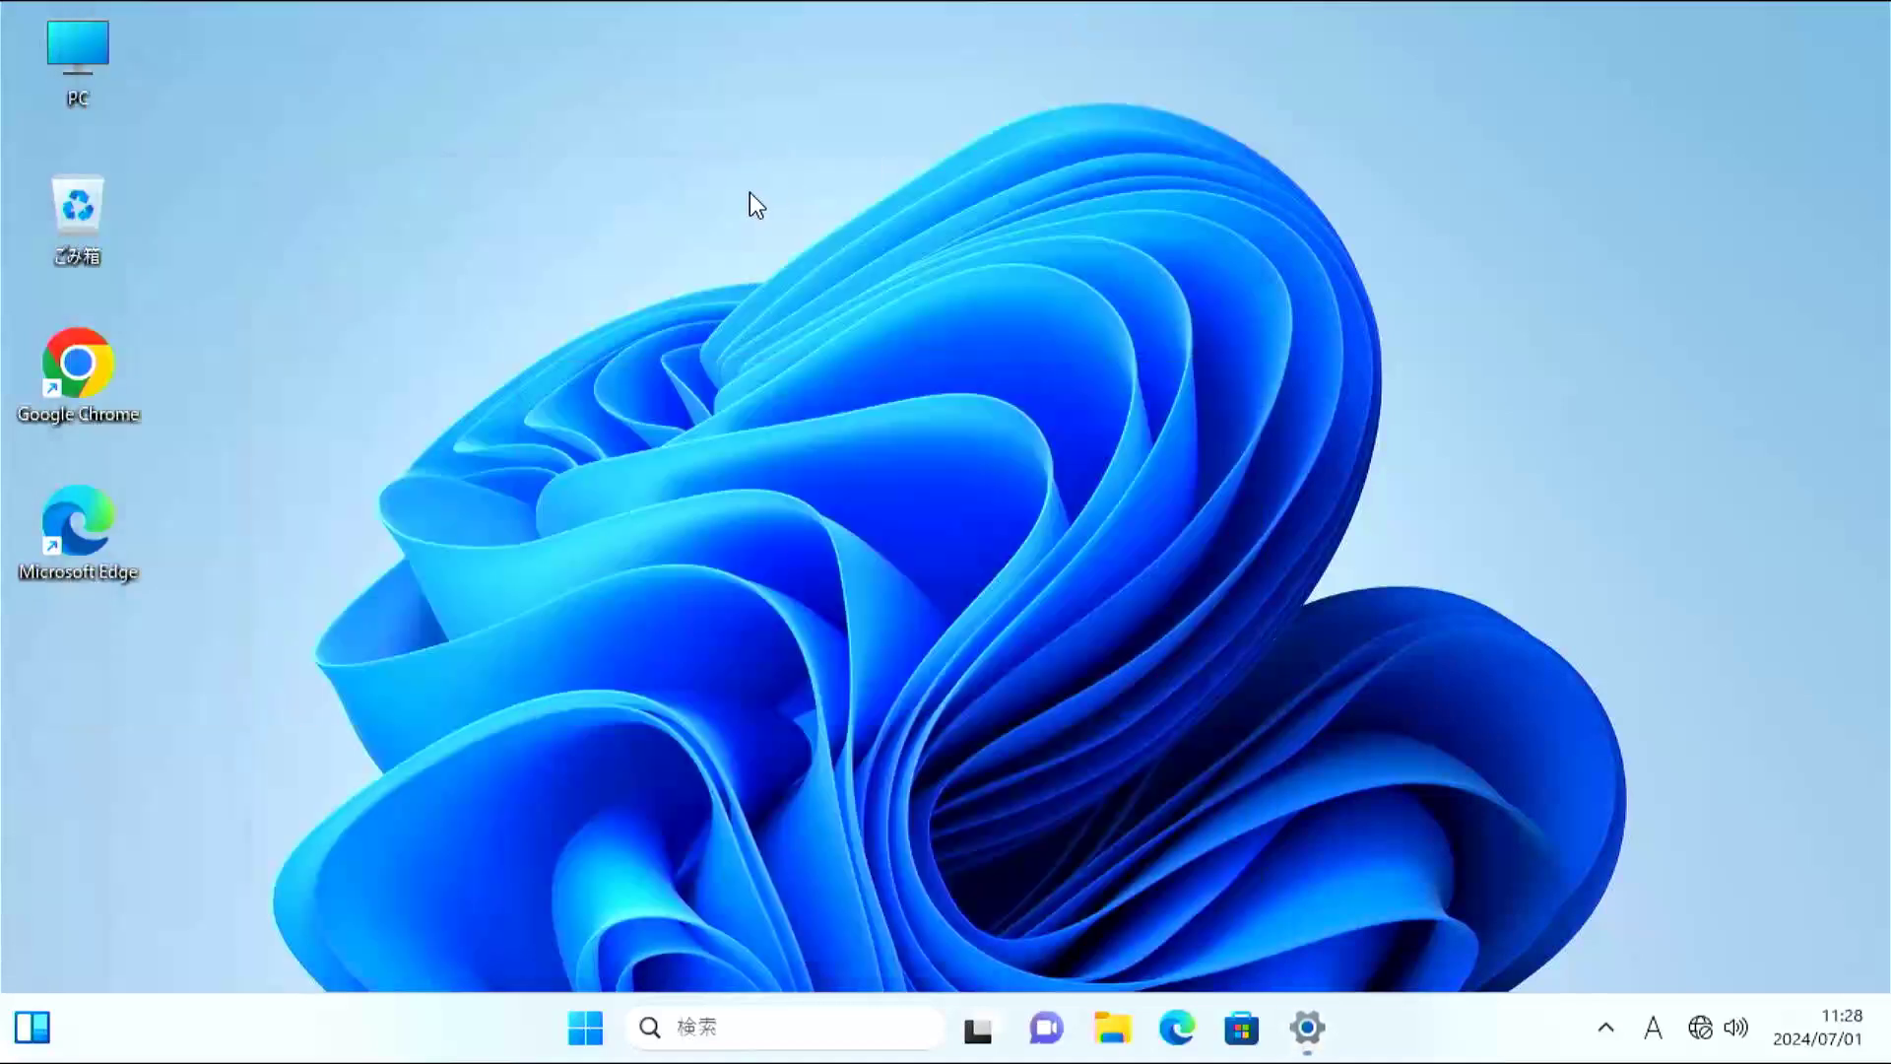
# Set the display resolution to 1920 × 1080 in the desktop's display settings and keep the change.
pyautogui.rightClick(713, 154)
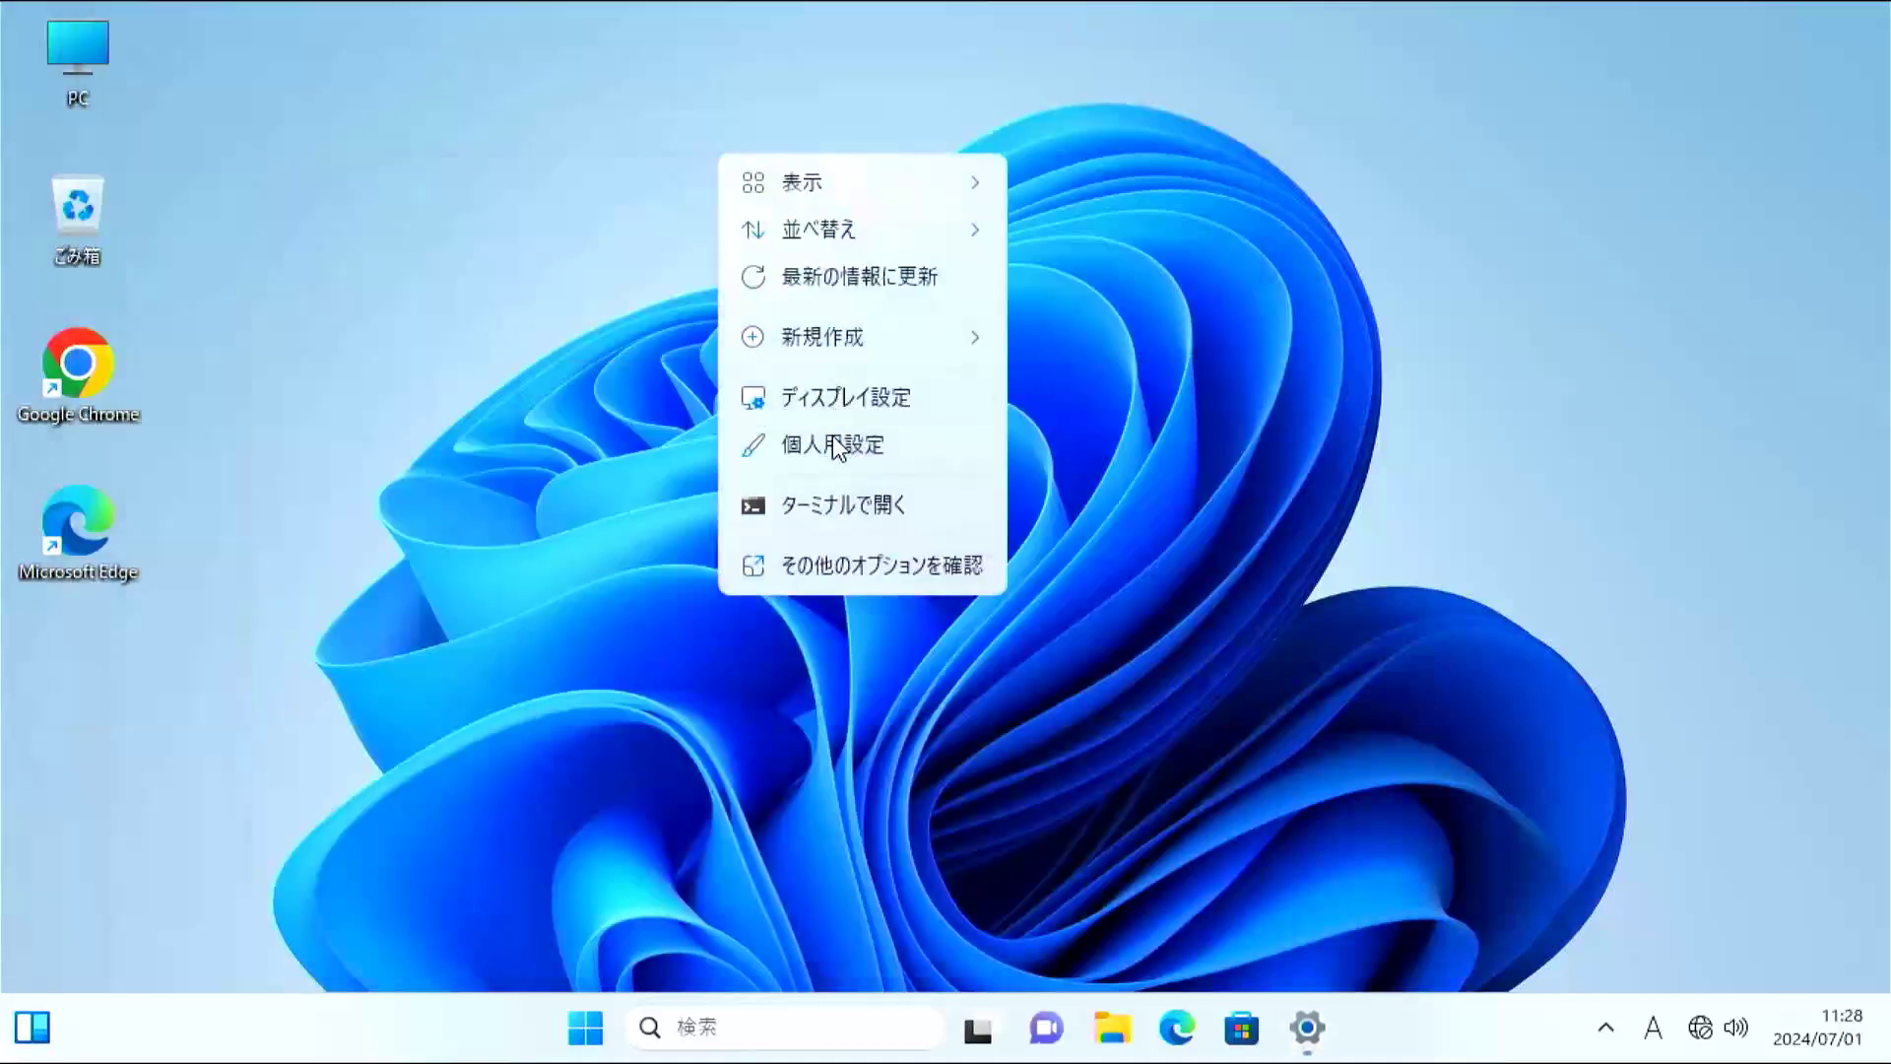
pyautogui.click(840, 404)
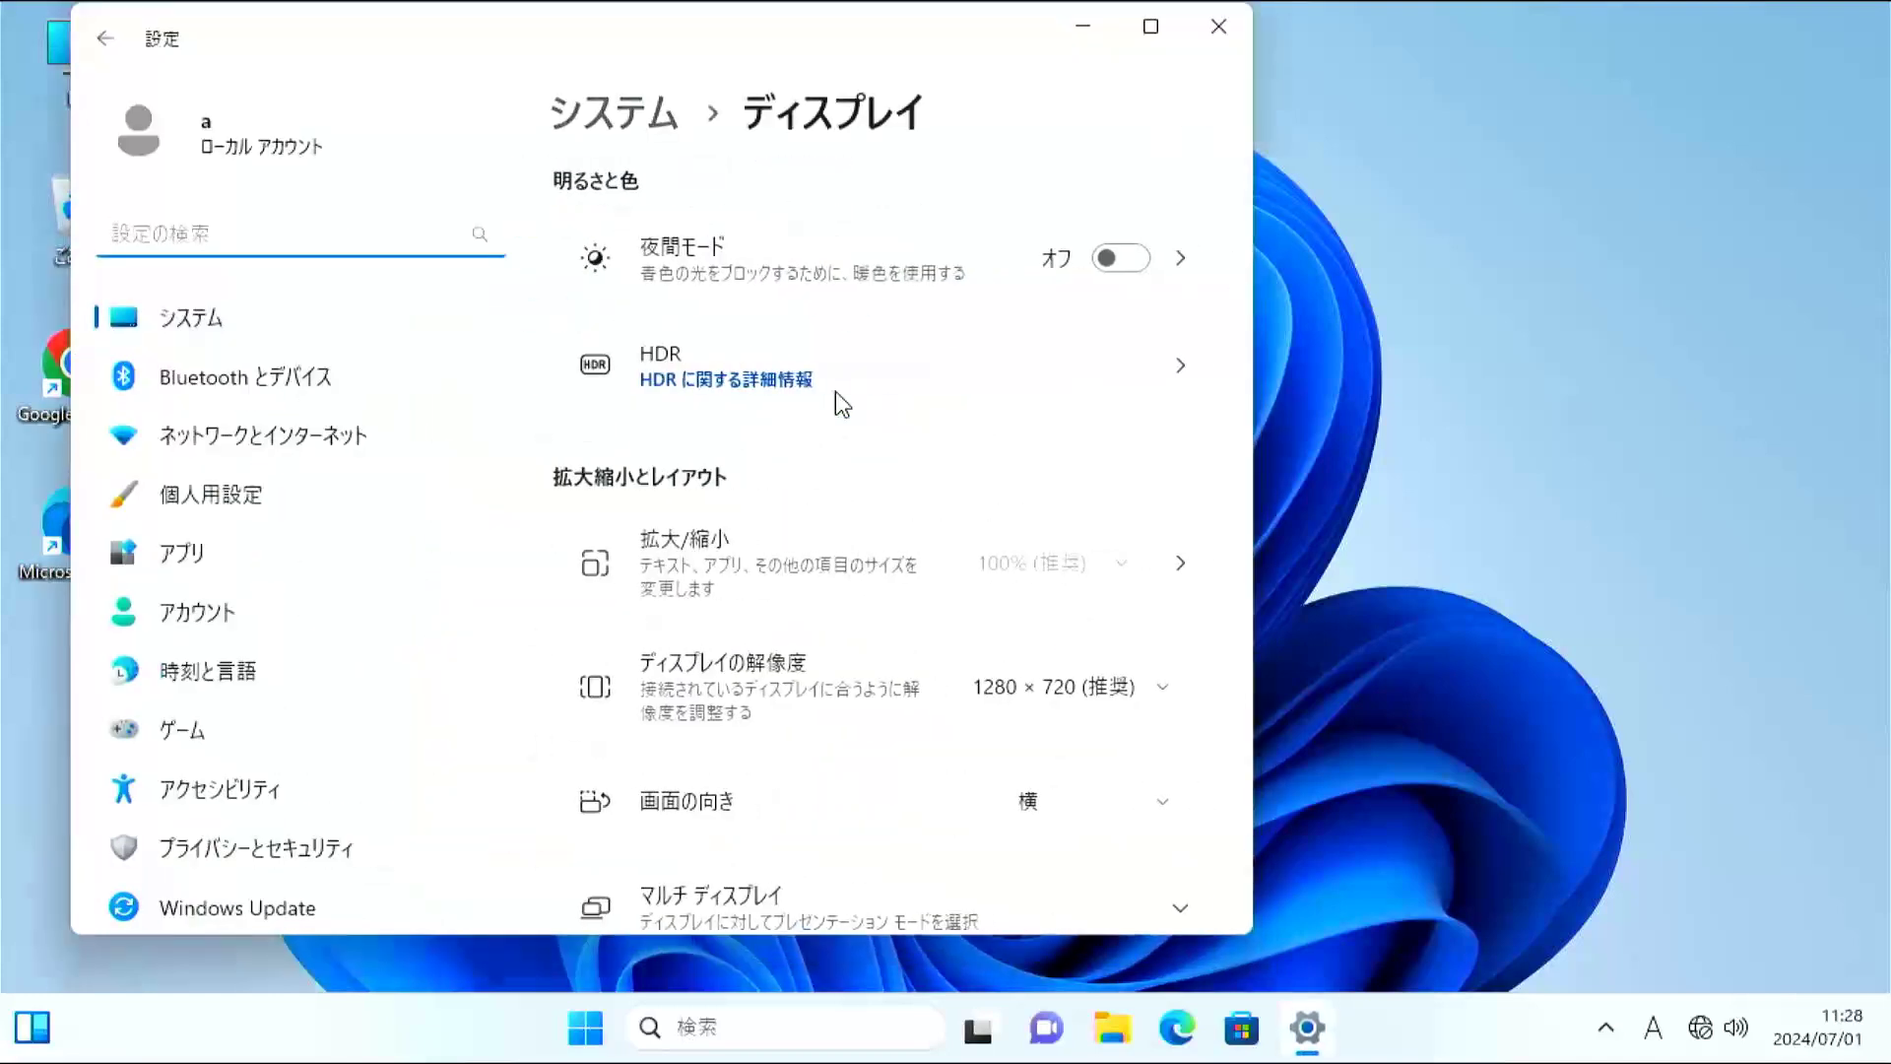
pyautogui.scroll(-1, 836, 392)
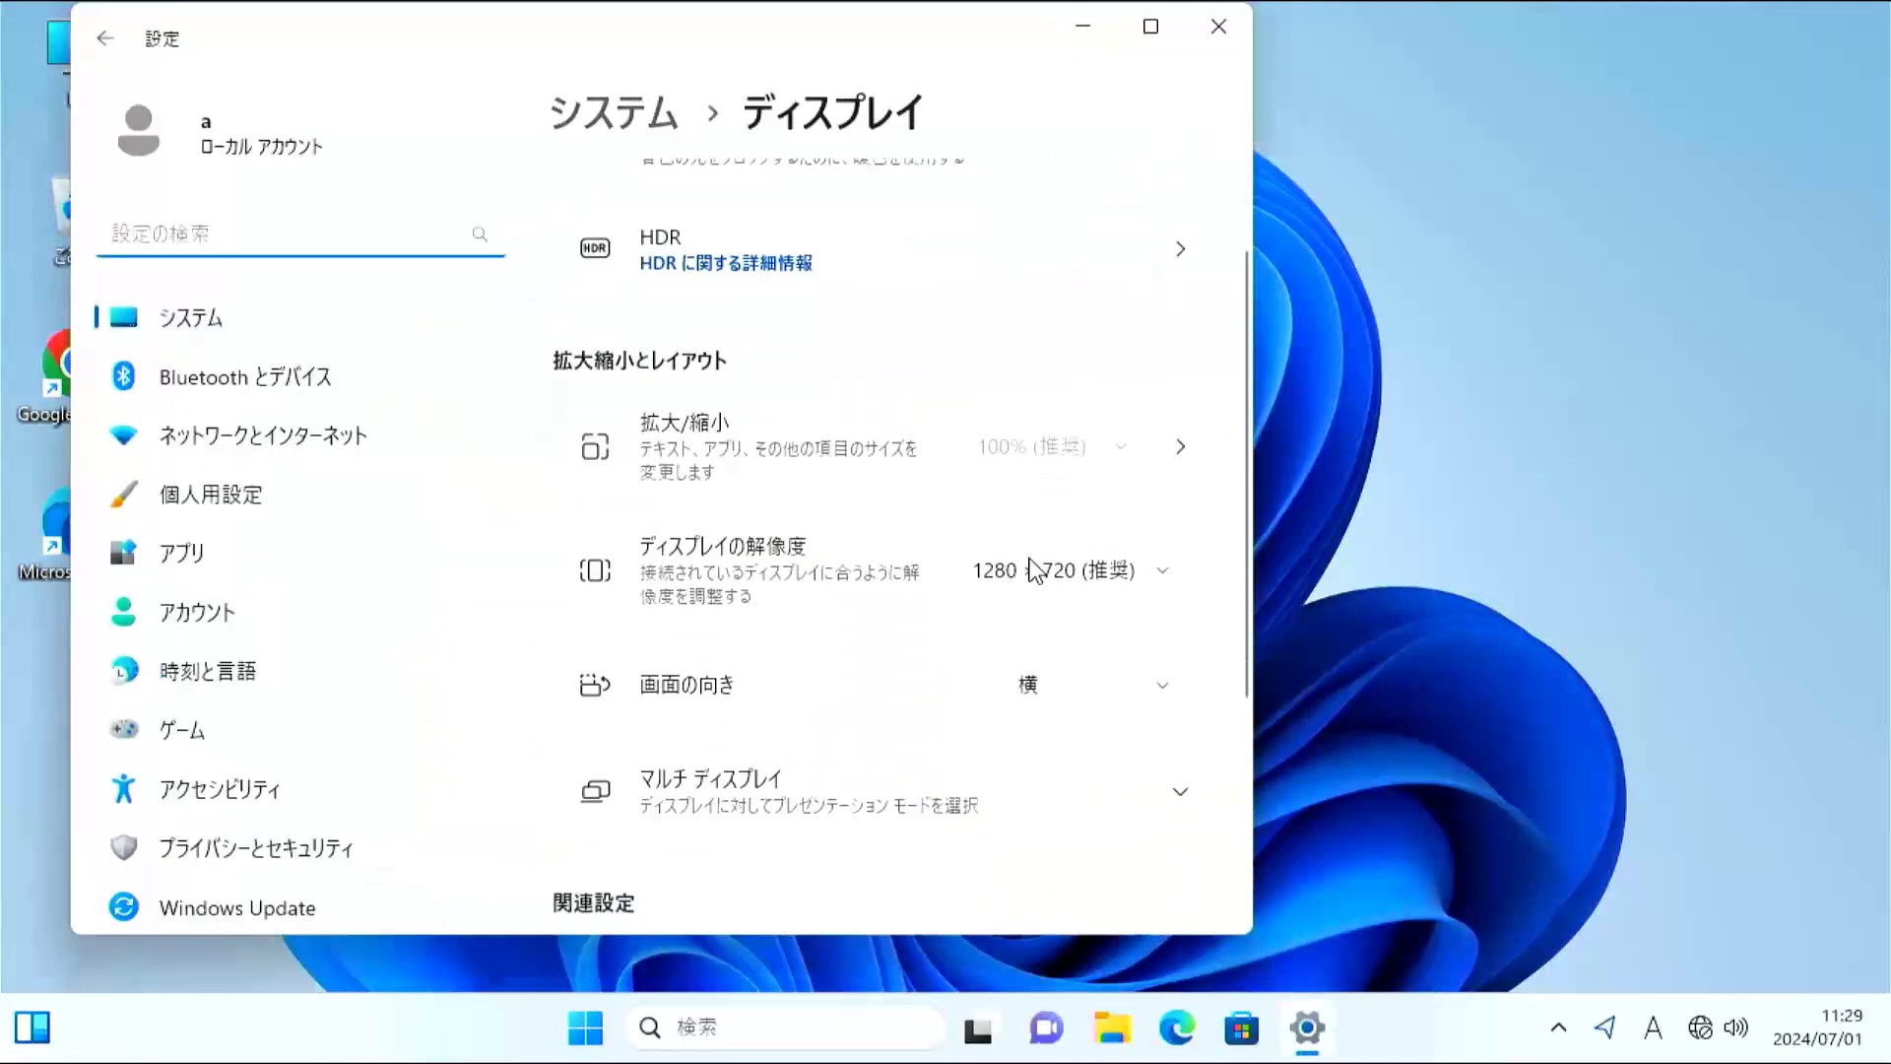
pyautogui.click(1109, 581)
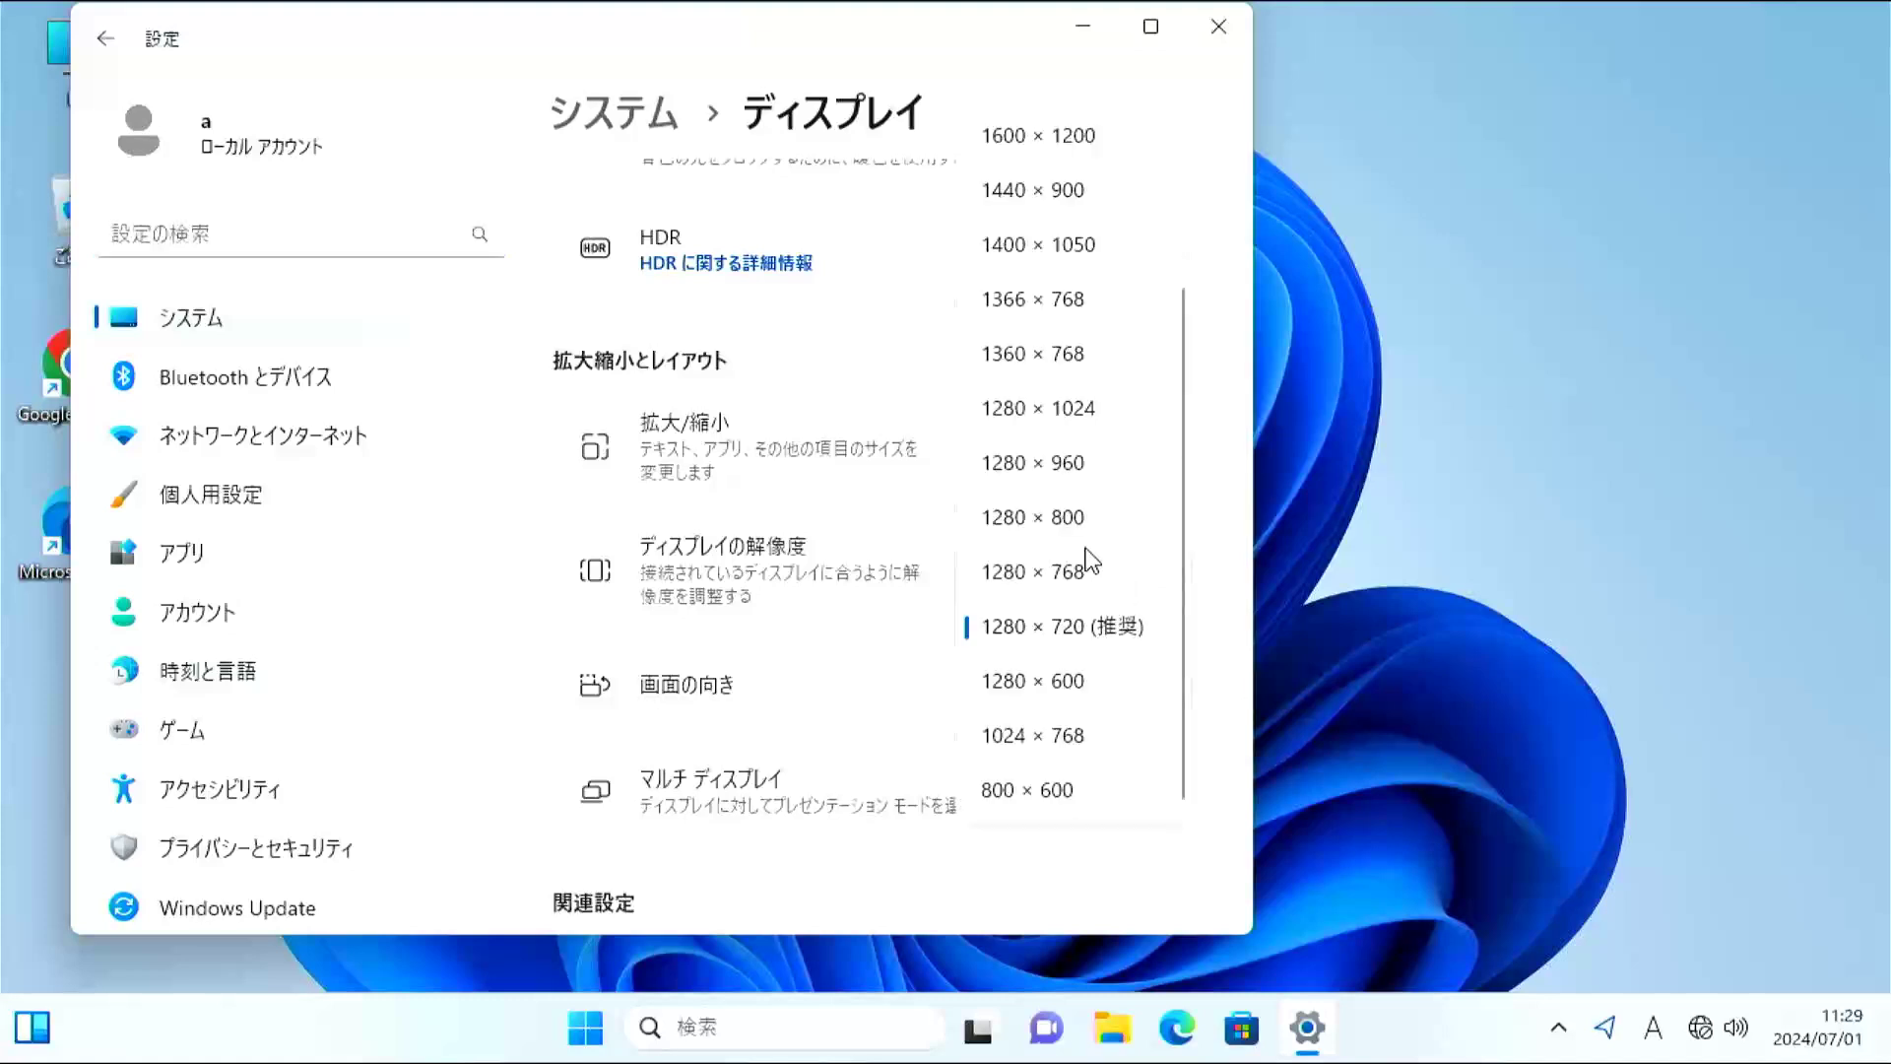
pyautogui.scroll(2, 1077, 673)
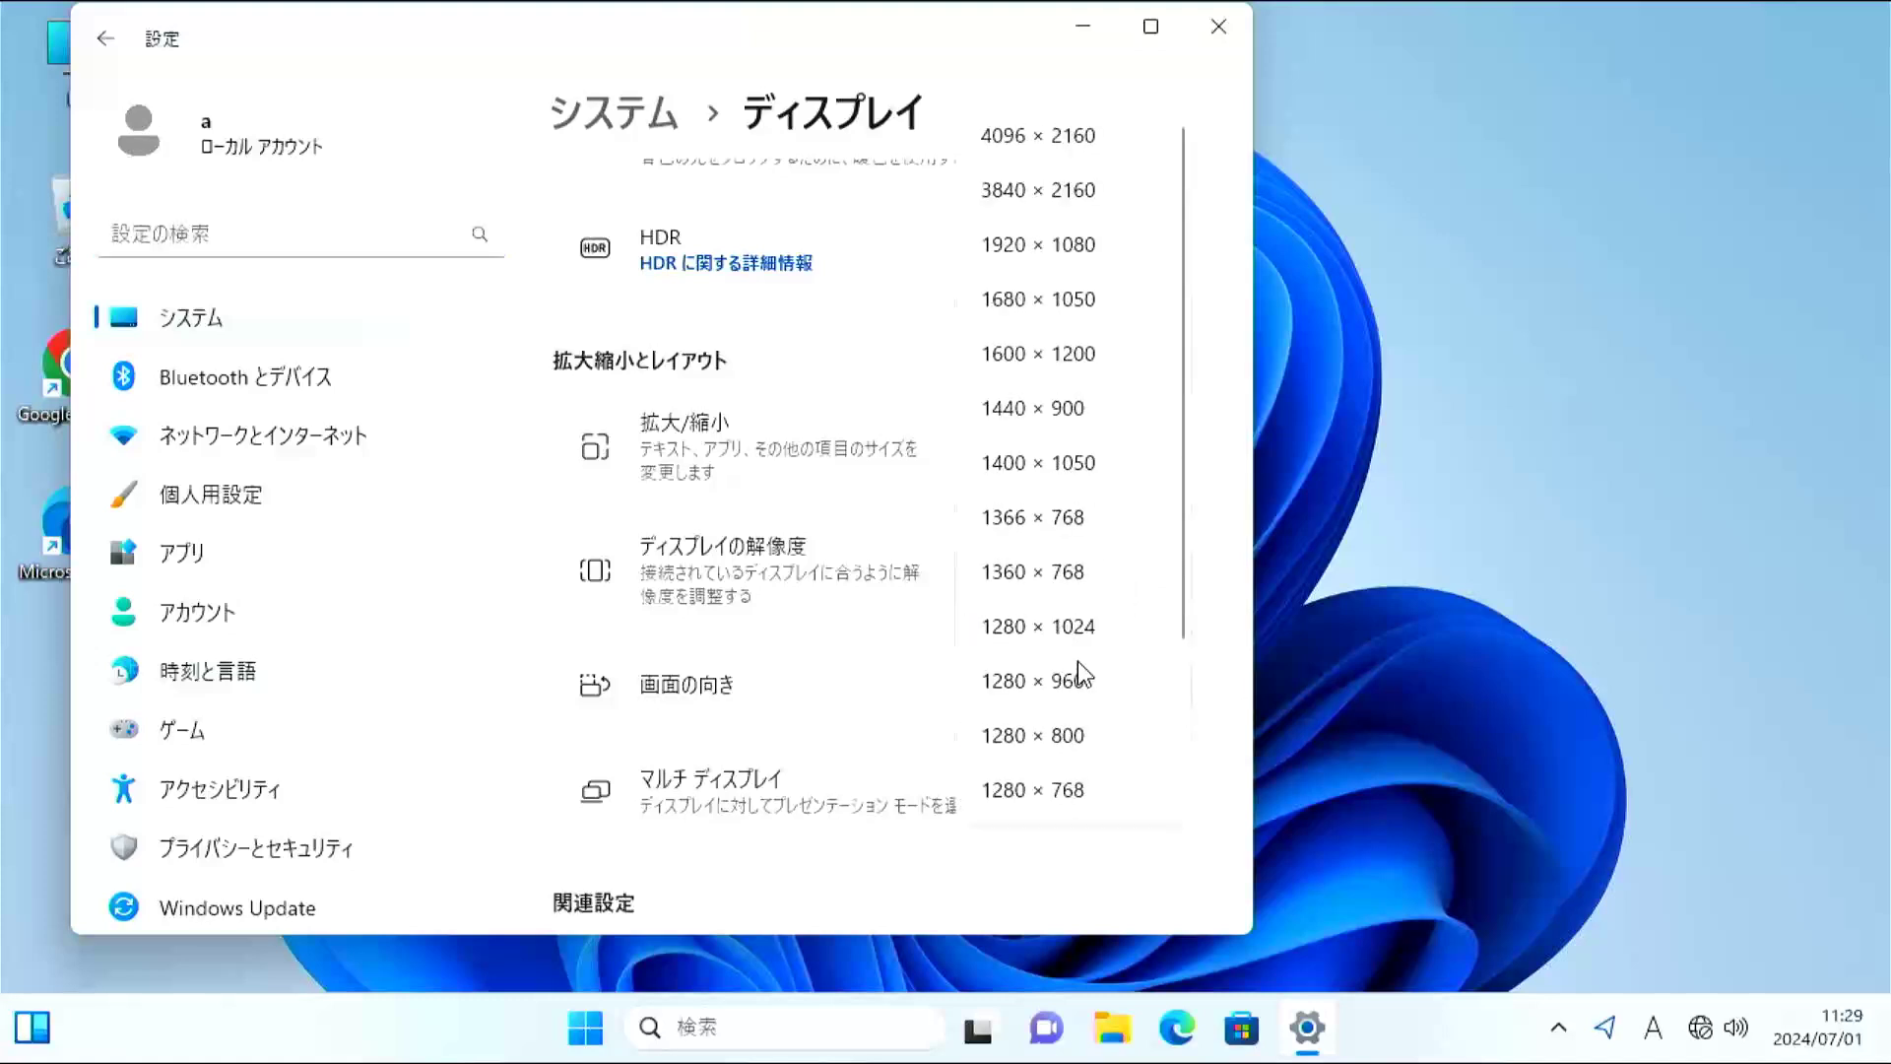
pyautogui.click(1054, 246)
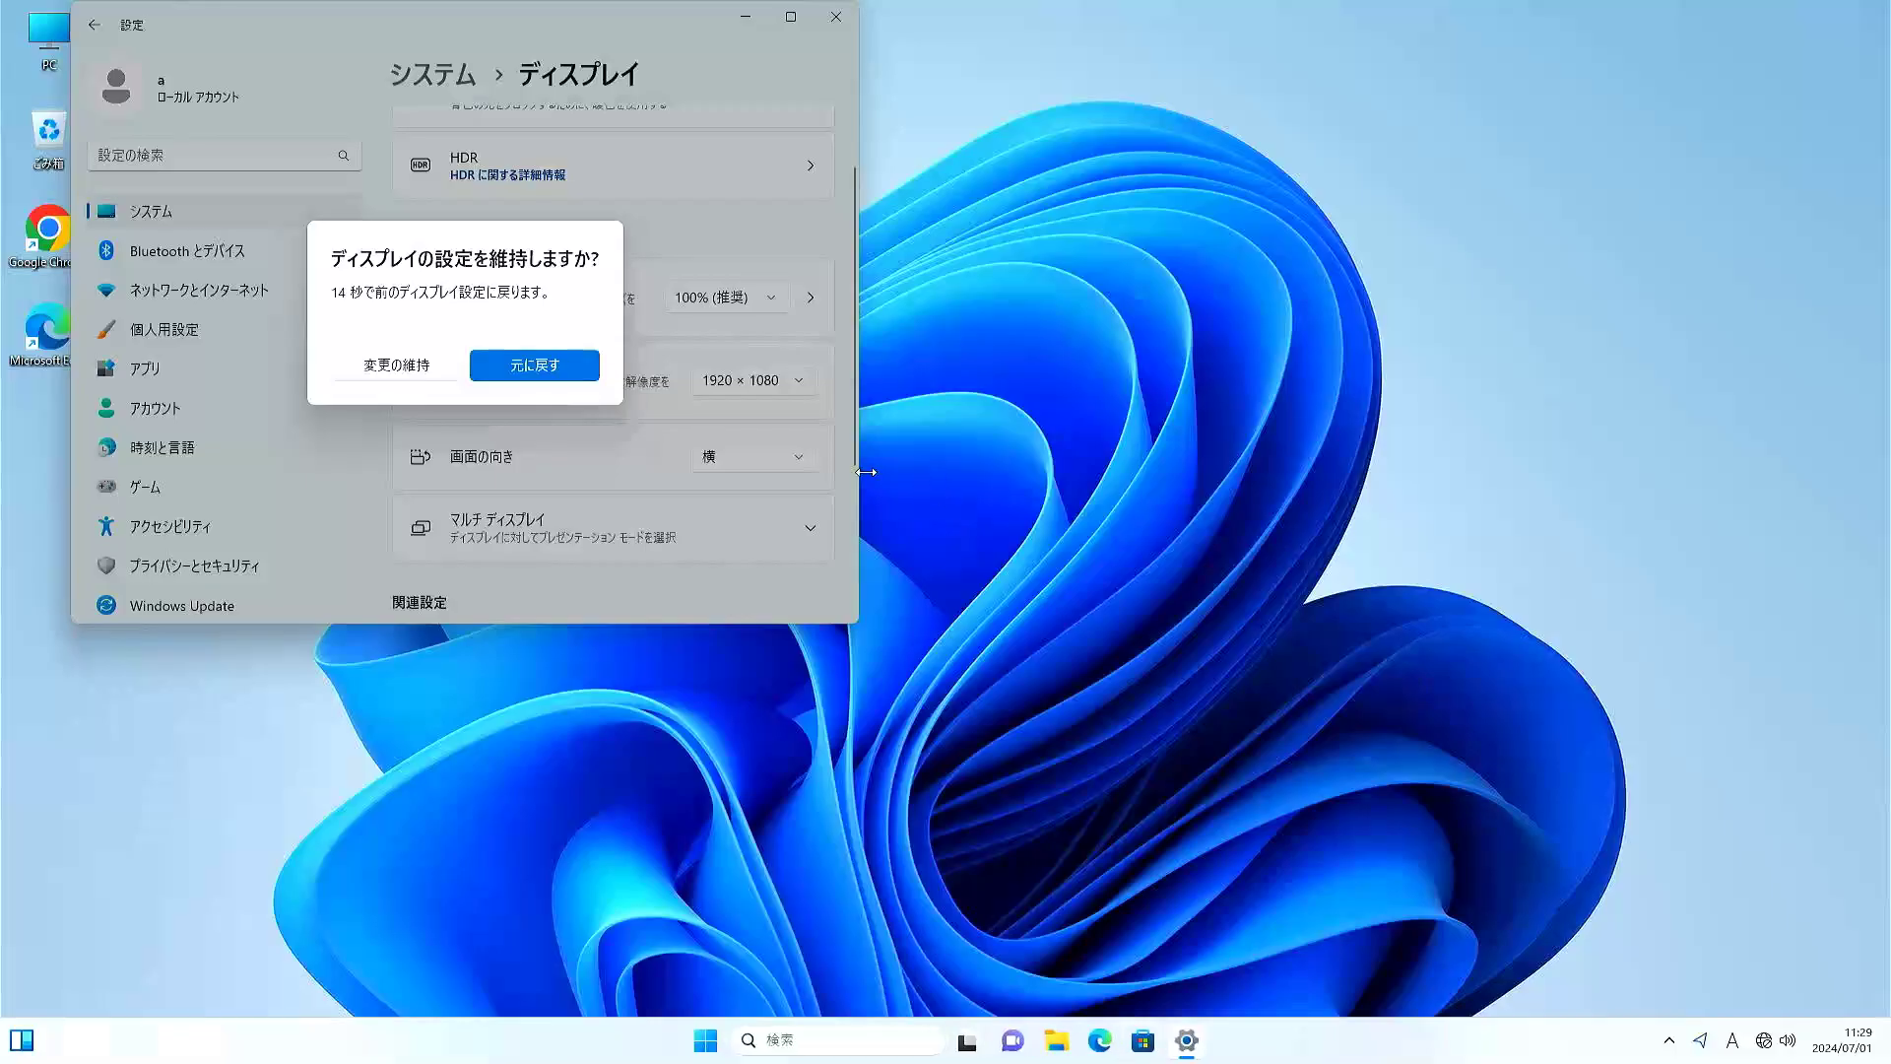
pyautogui.click(393, 366)
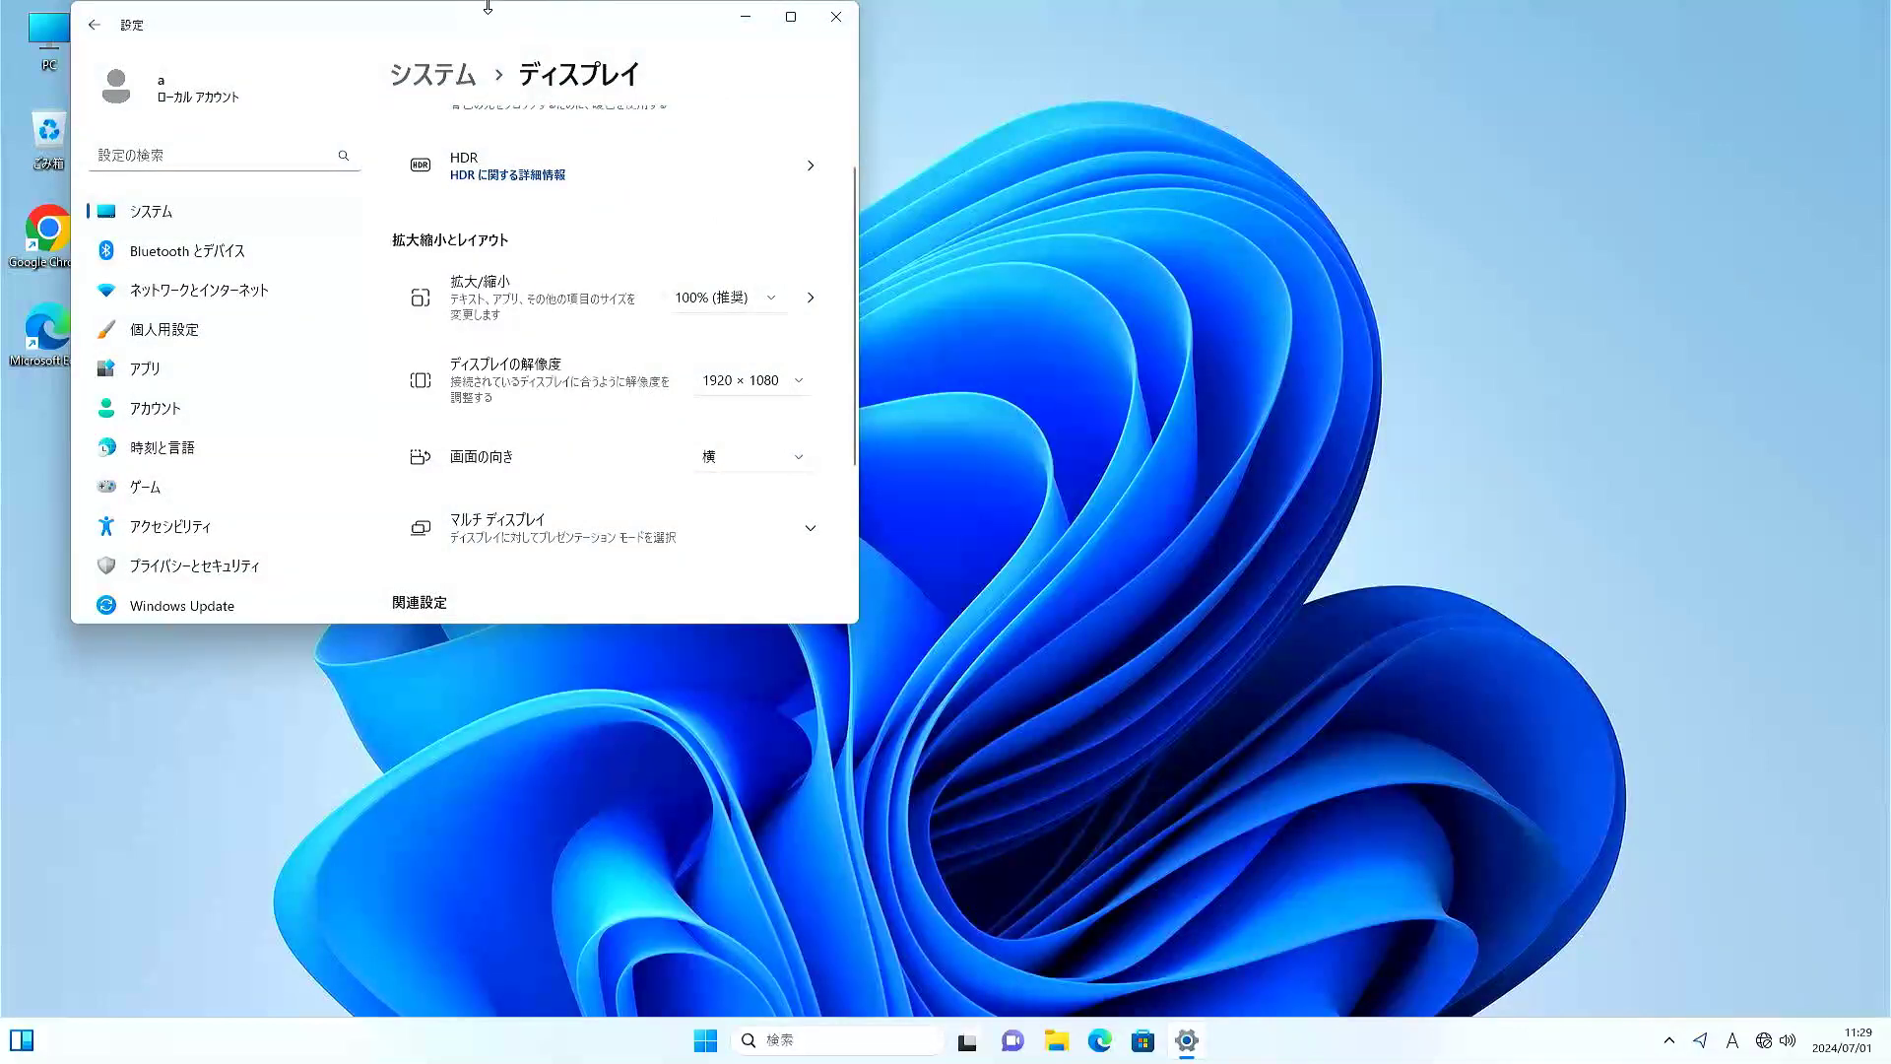
# Move the settings window towards the middle of the desktop, view the custom scaling page and minimise the window.
pyautogui.moveTo(486, 30); pyautogui.dragTo(666, 168)
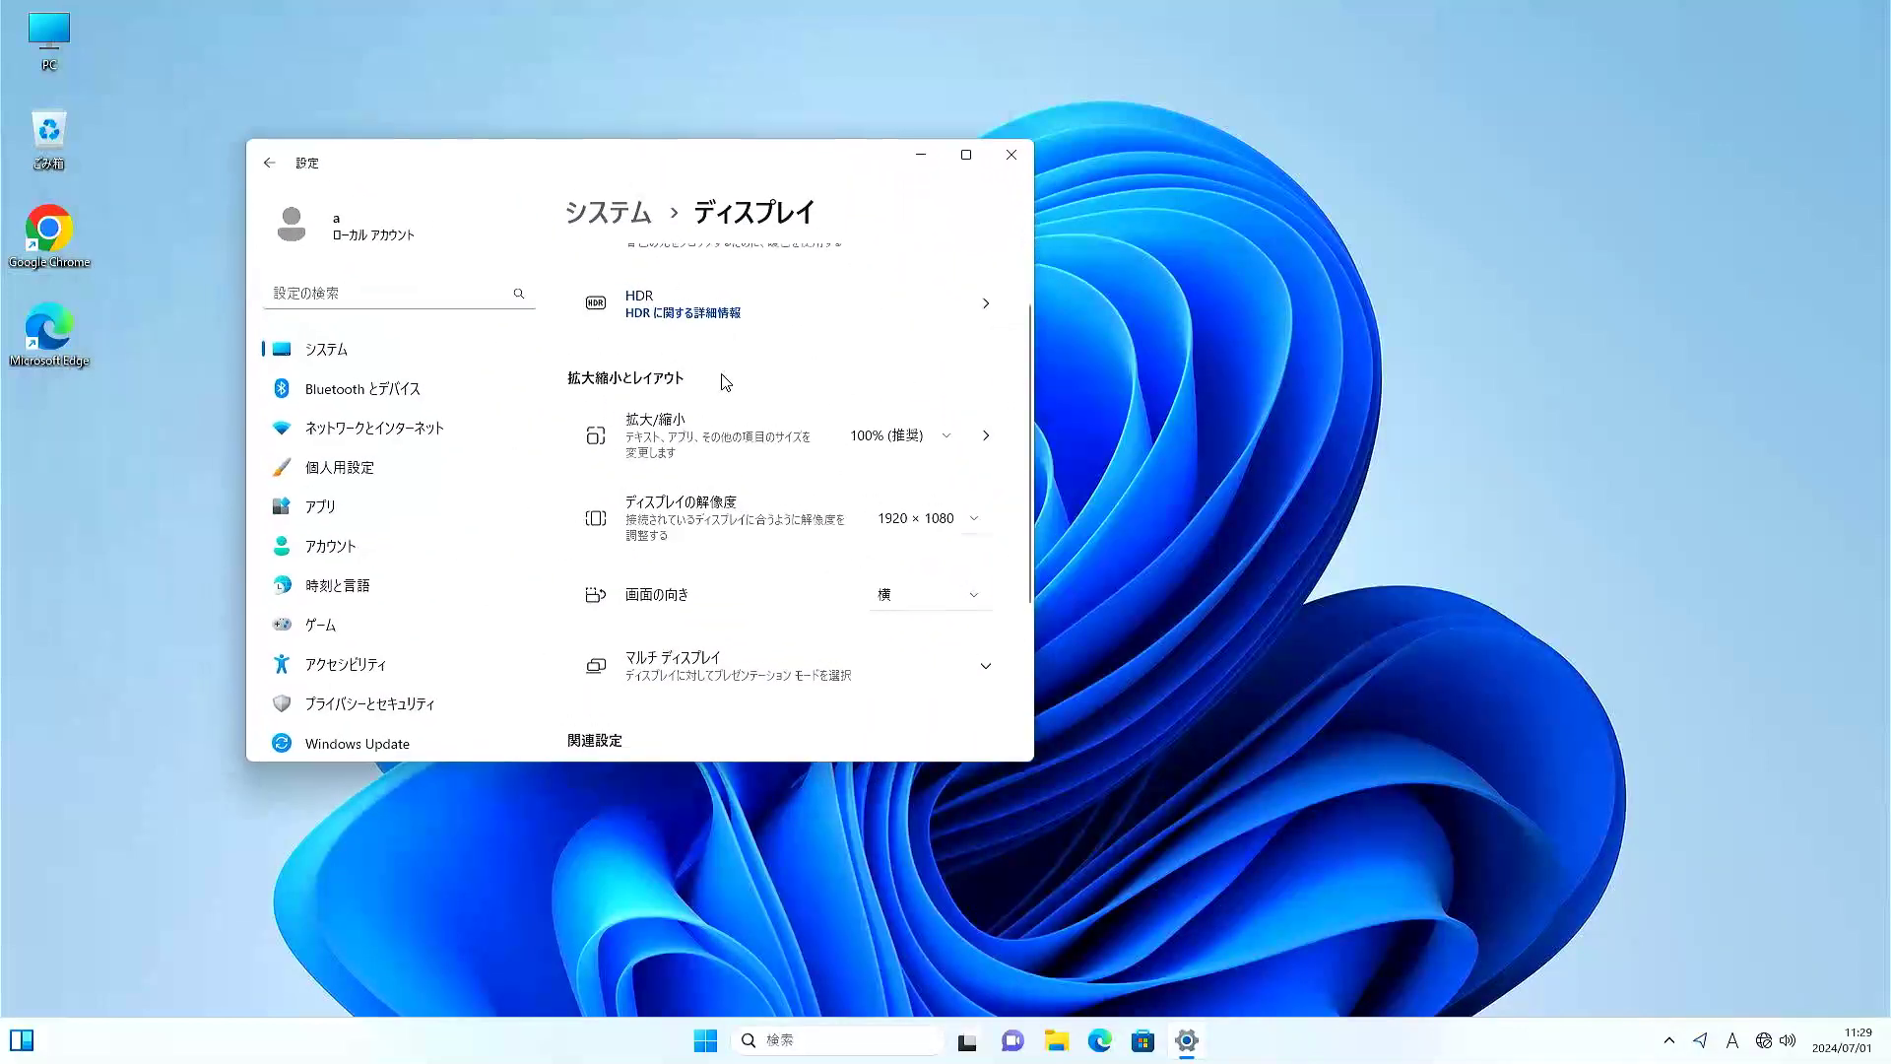
pyautogui.click(984, 439)
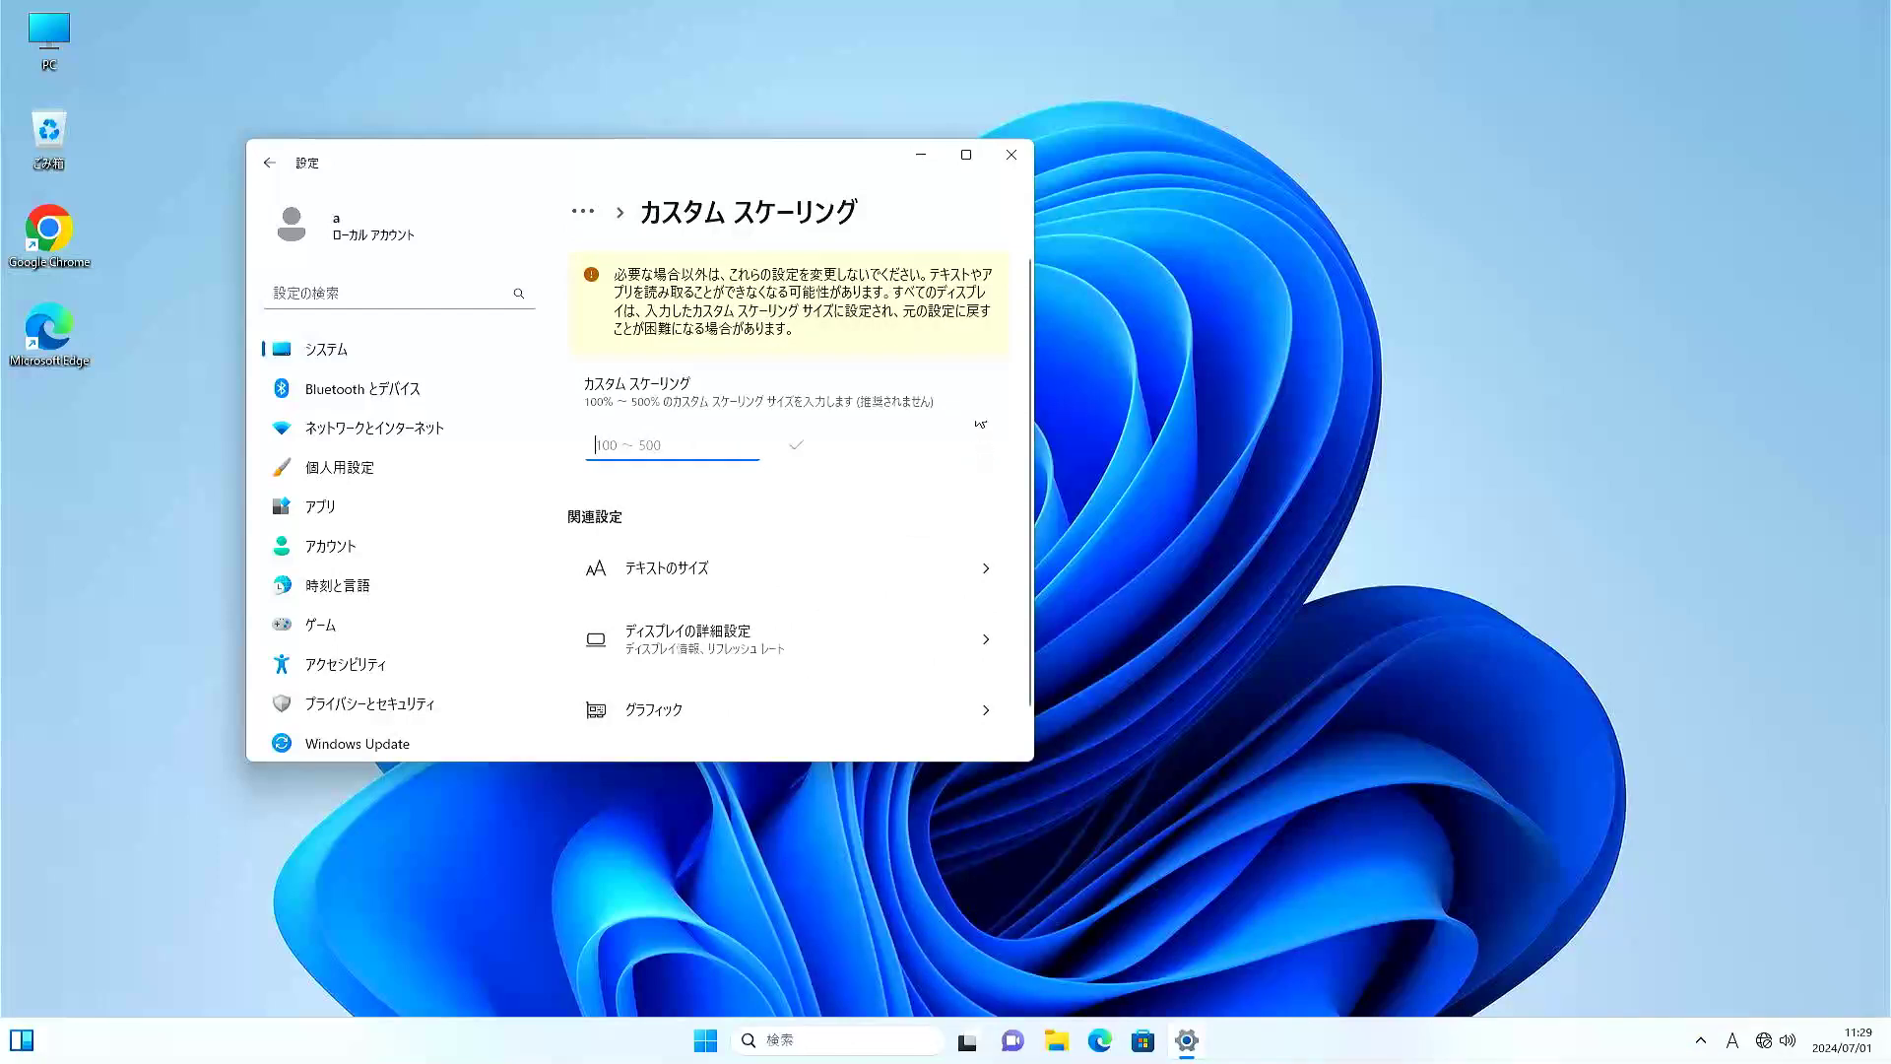
pyautogui.click(923, 158)
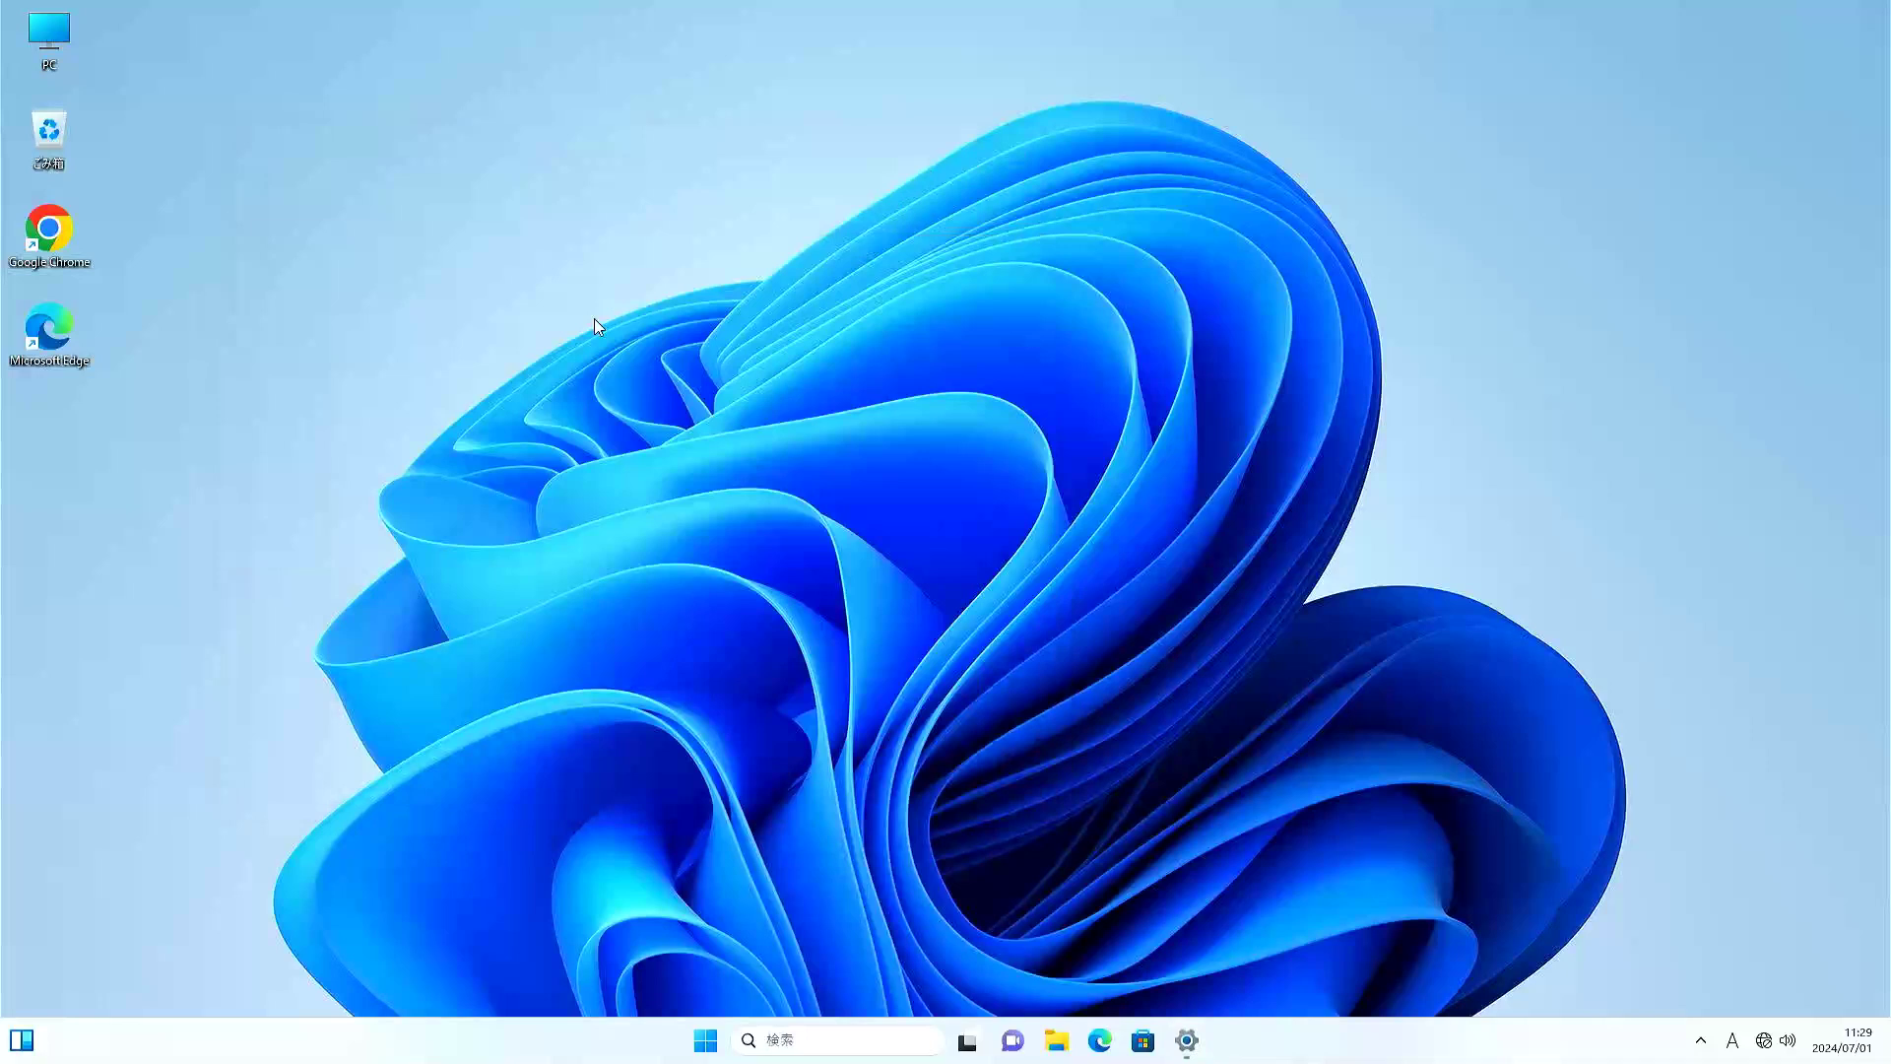
# Reopen the display settings from the desktop and set the display scale to 125%.
pyautogui.rightClick(529, 324)
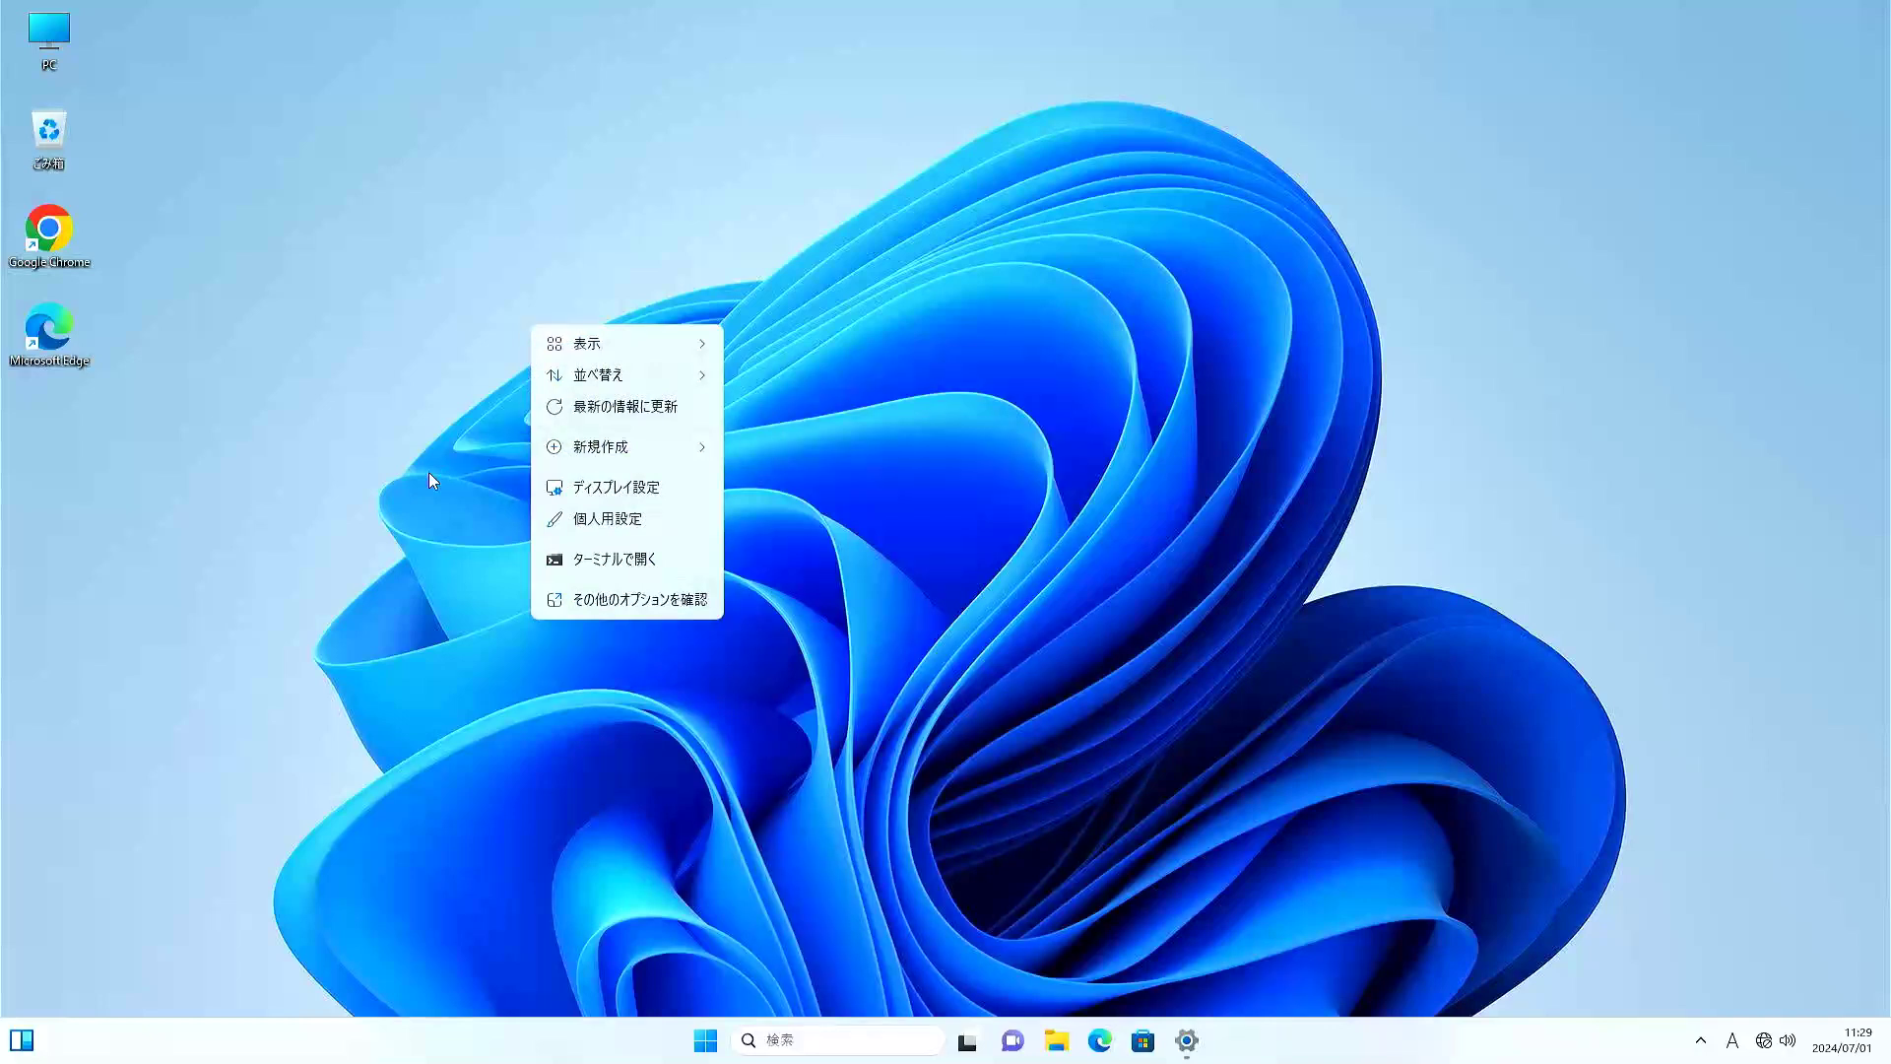
pyautogui.click(636, 488)
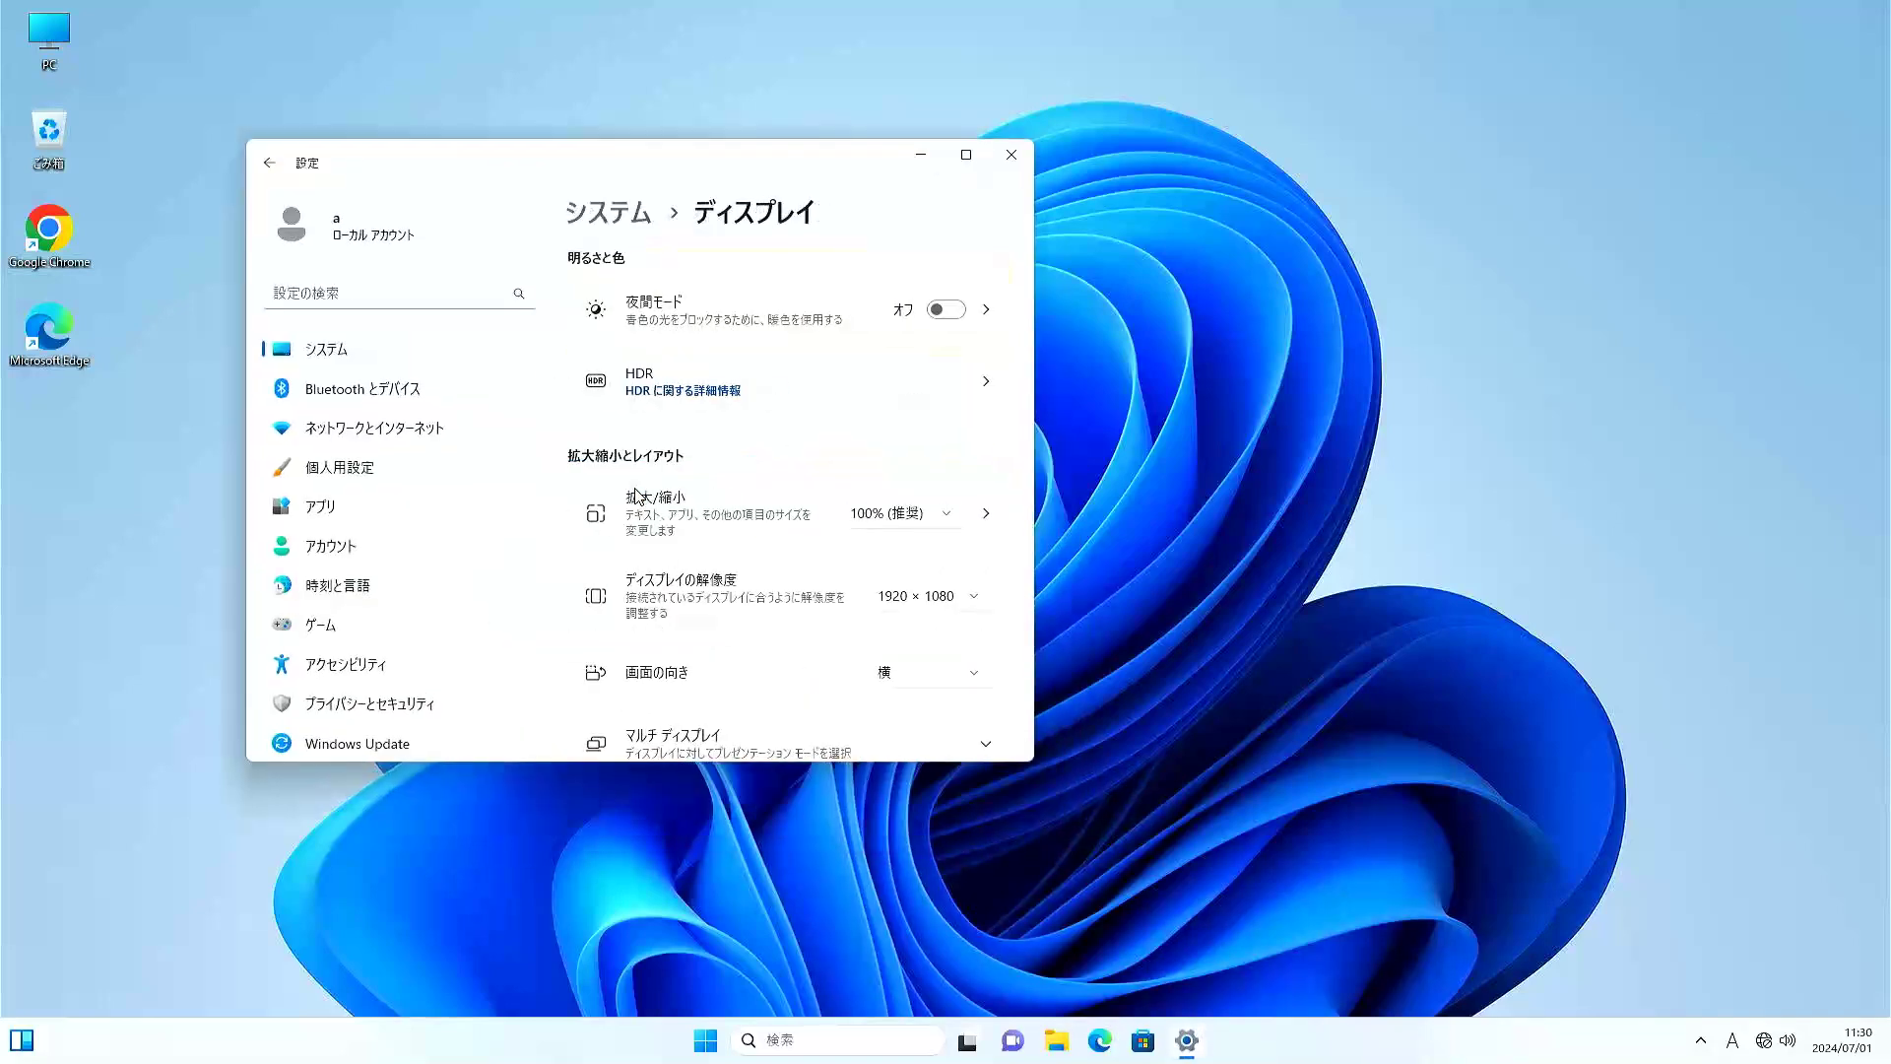
pyautogui.click(895, 522)
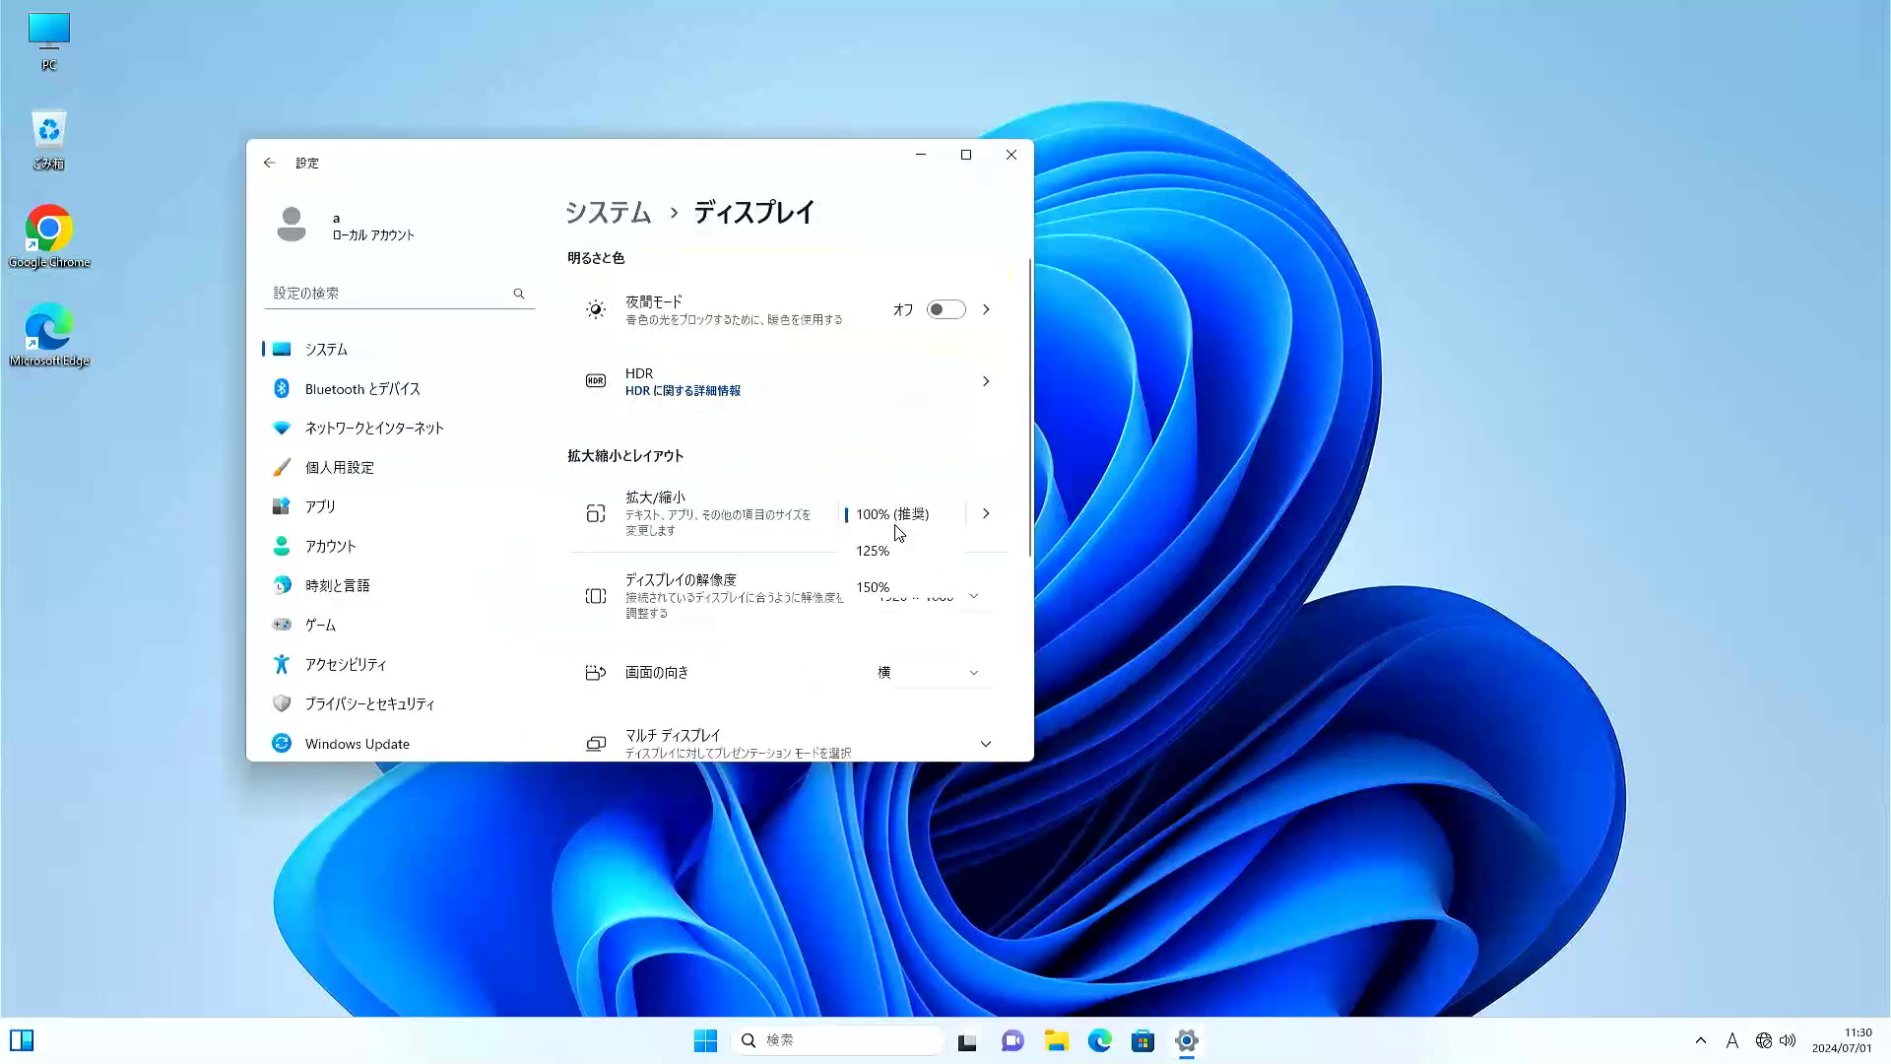
pyautogui.click(876, 552)
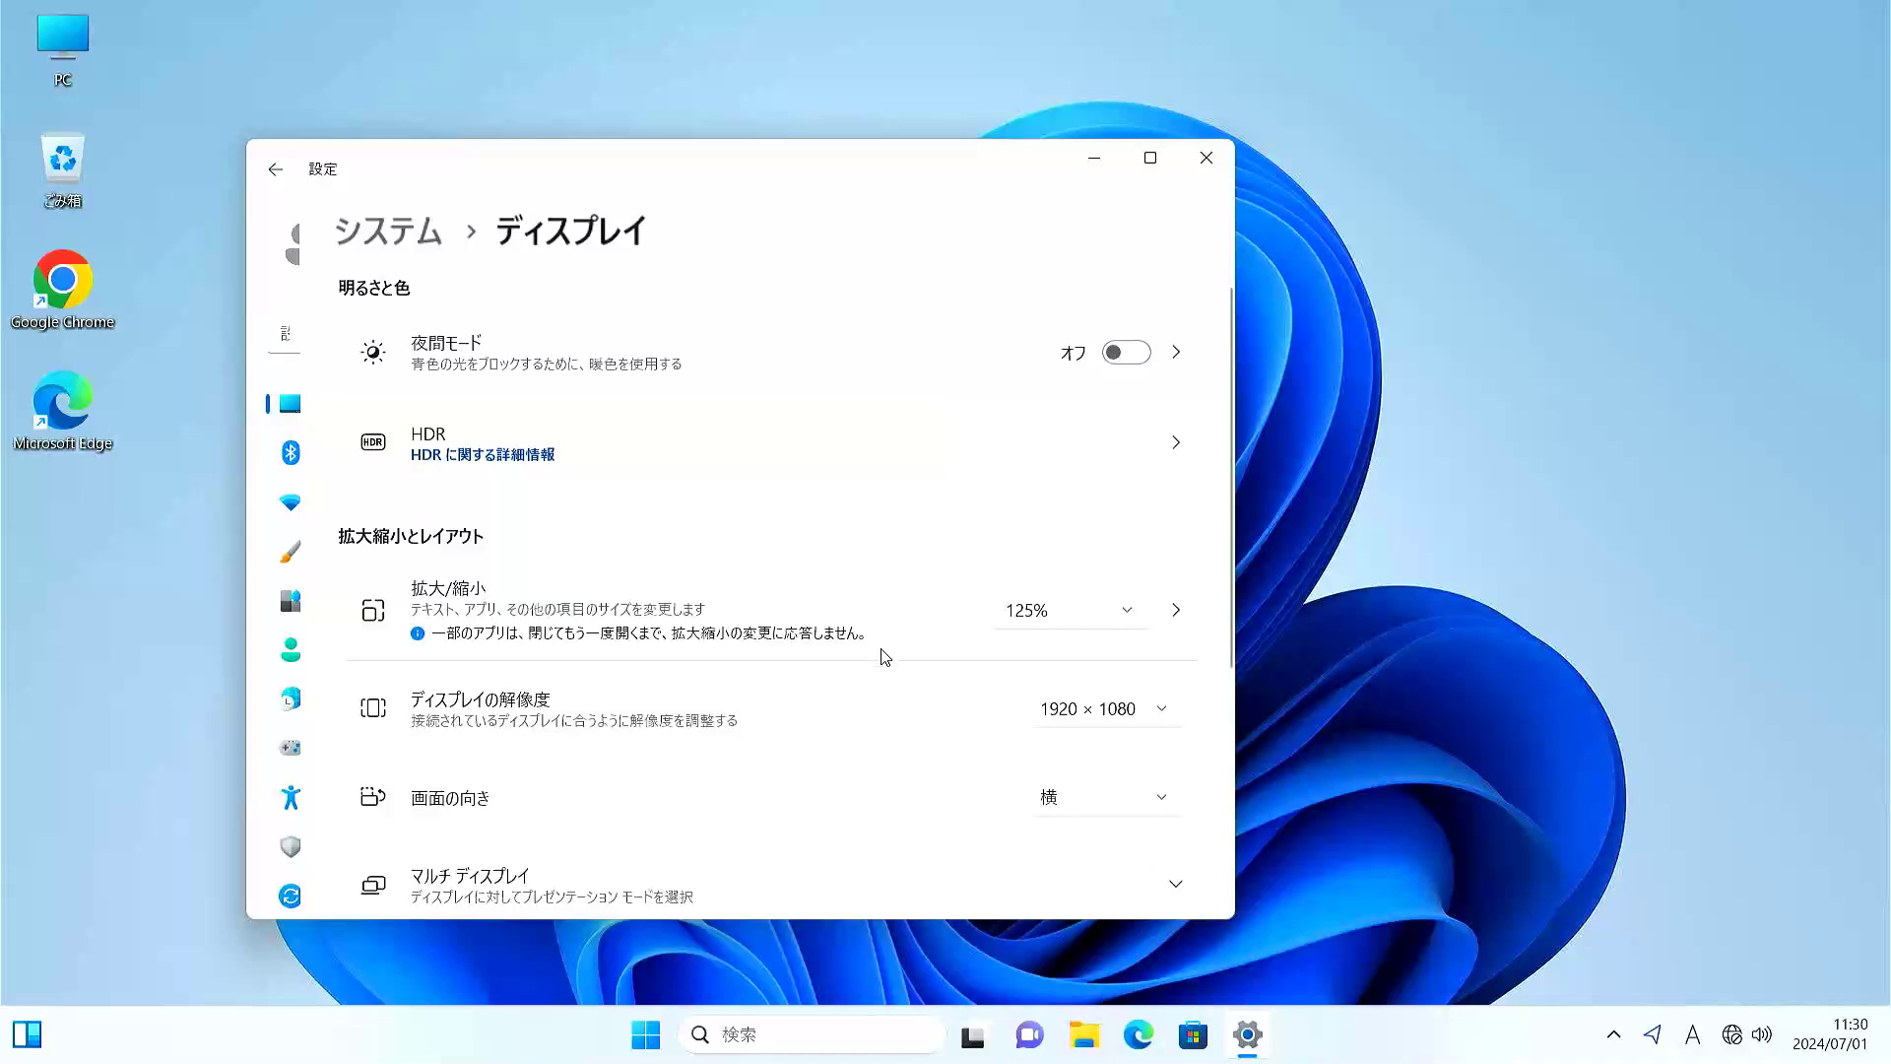
# Review the advanced display information (ディスプレイの詳細設定) and return to the main display page.
pyautogui.scroll(-3, 886, 657)
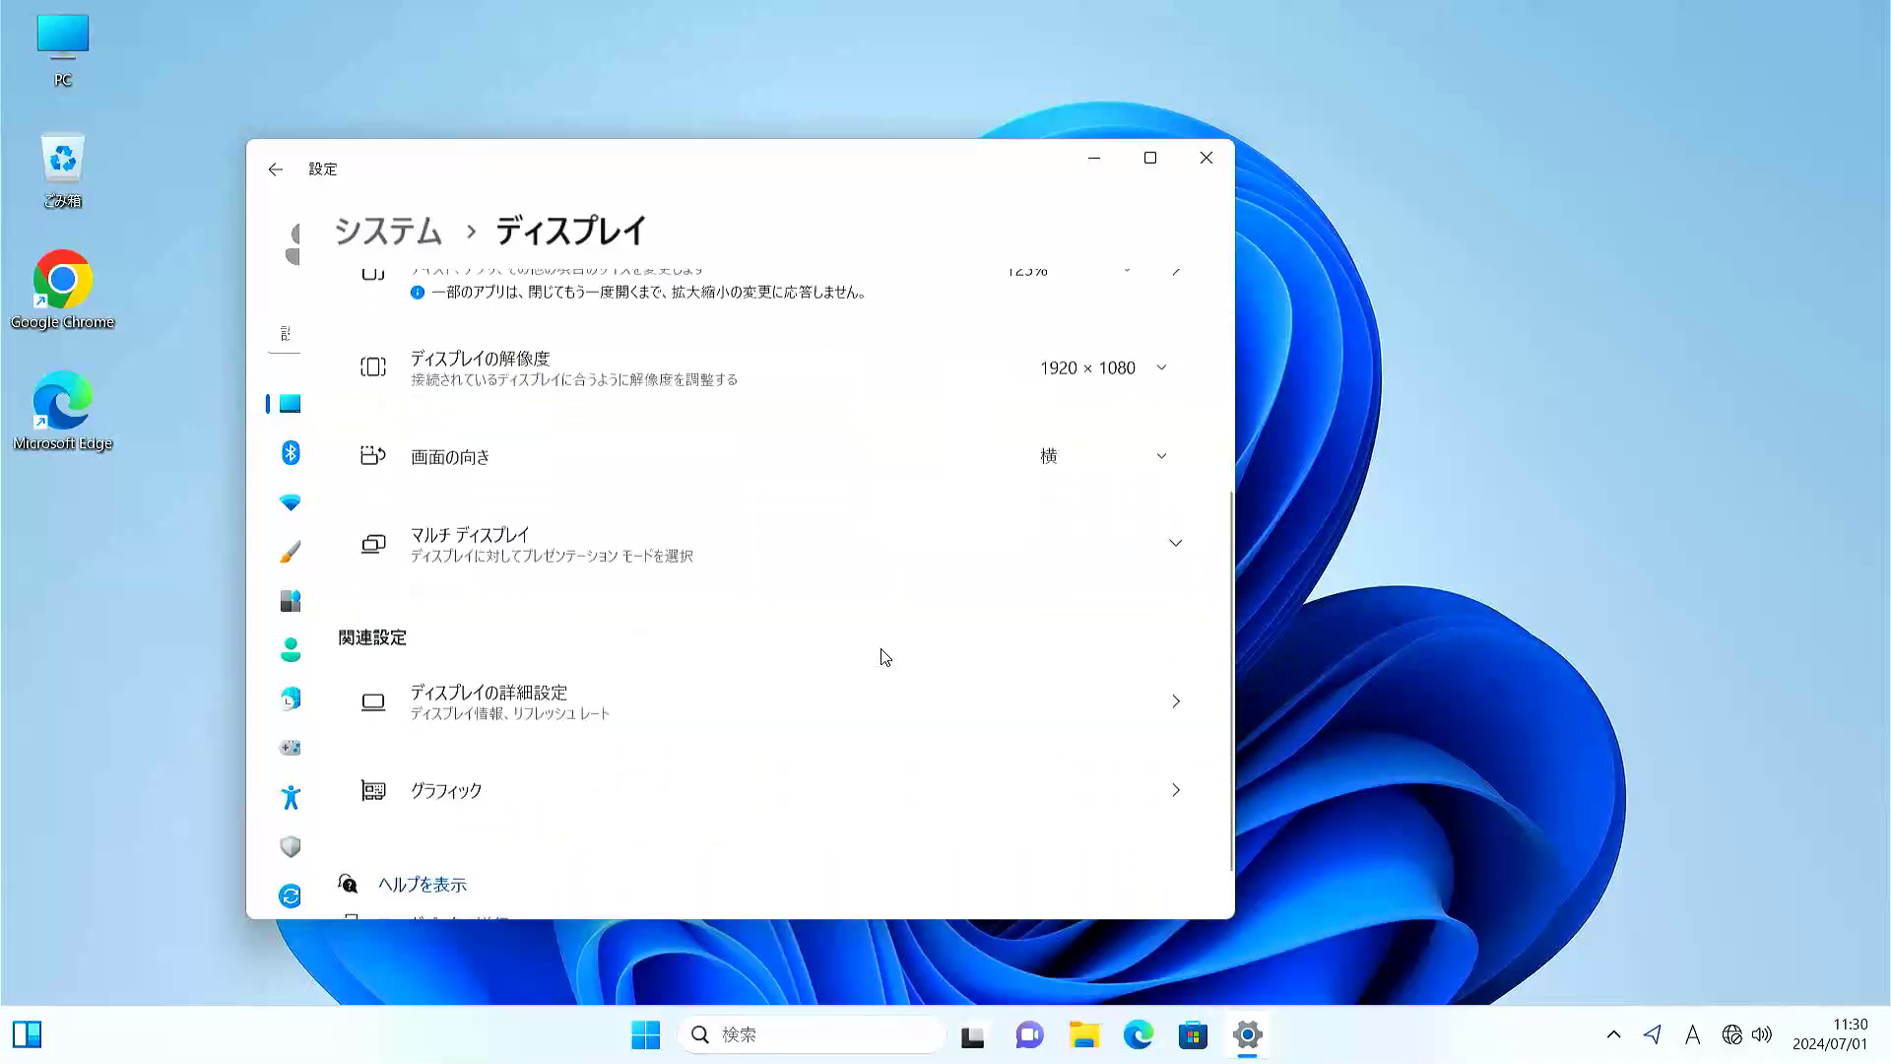
pyautogui.scroll(-1, 886, 657)
pyautogui.click(596, 668)
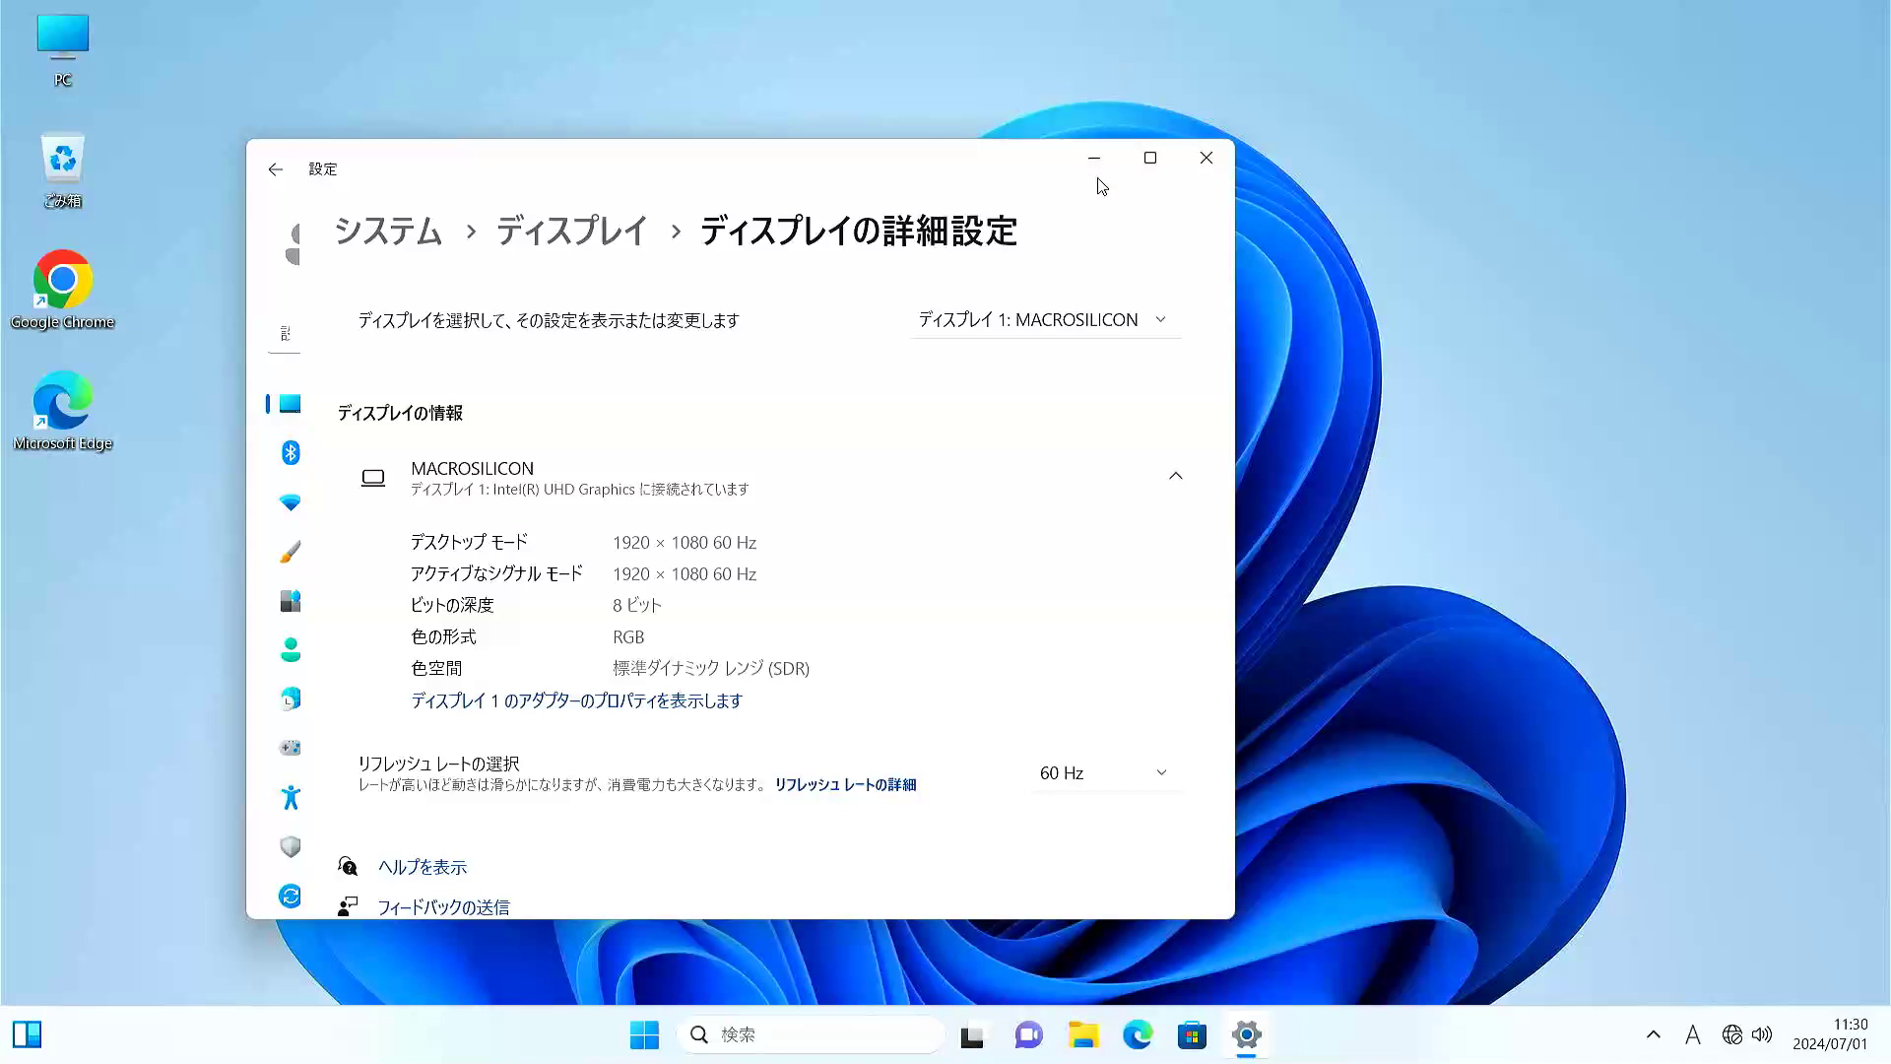
pyautogui.click(275, 171)
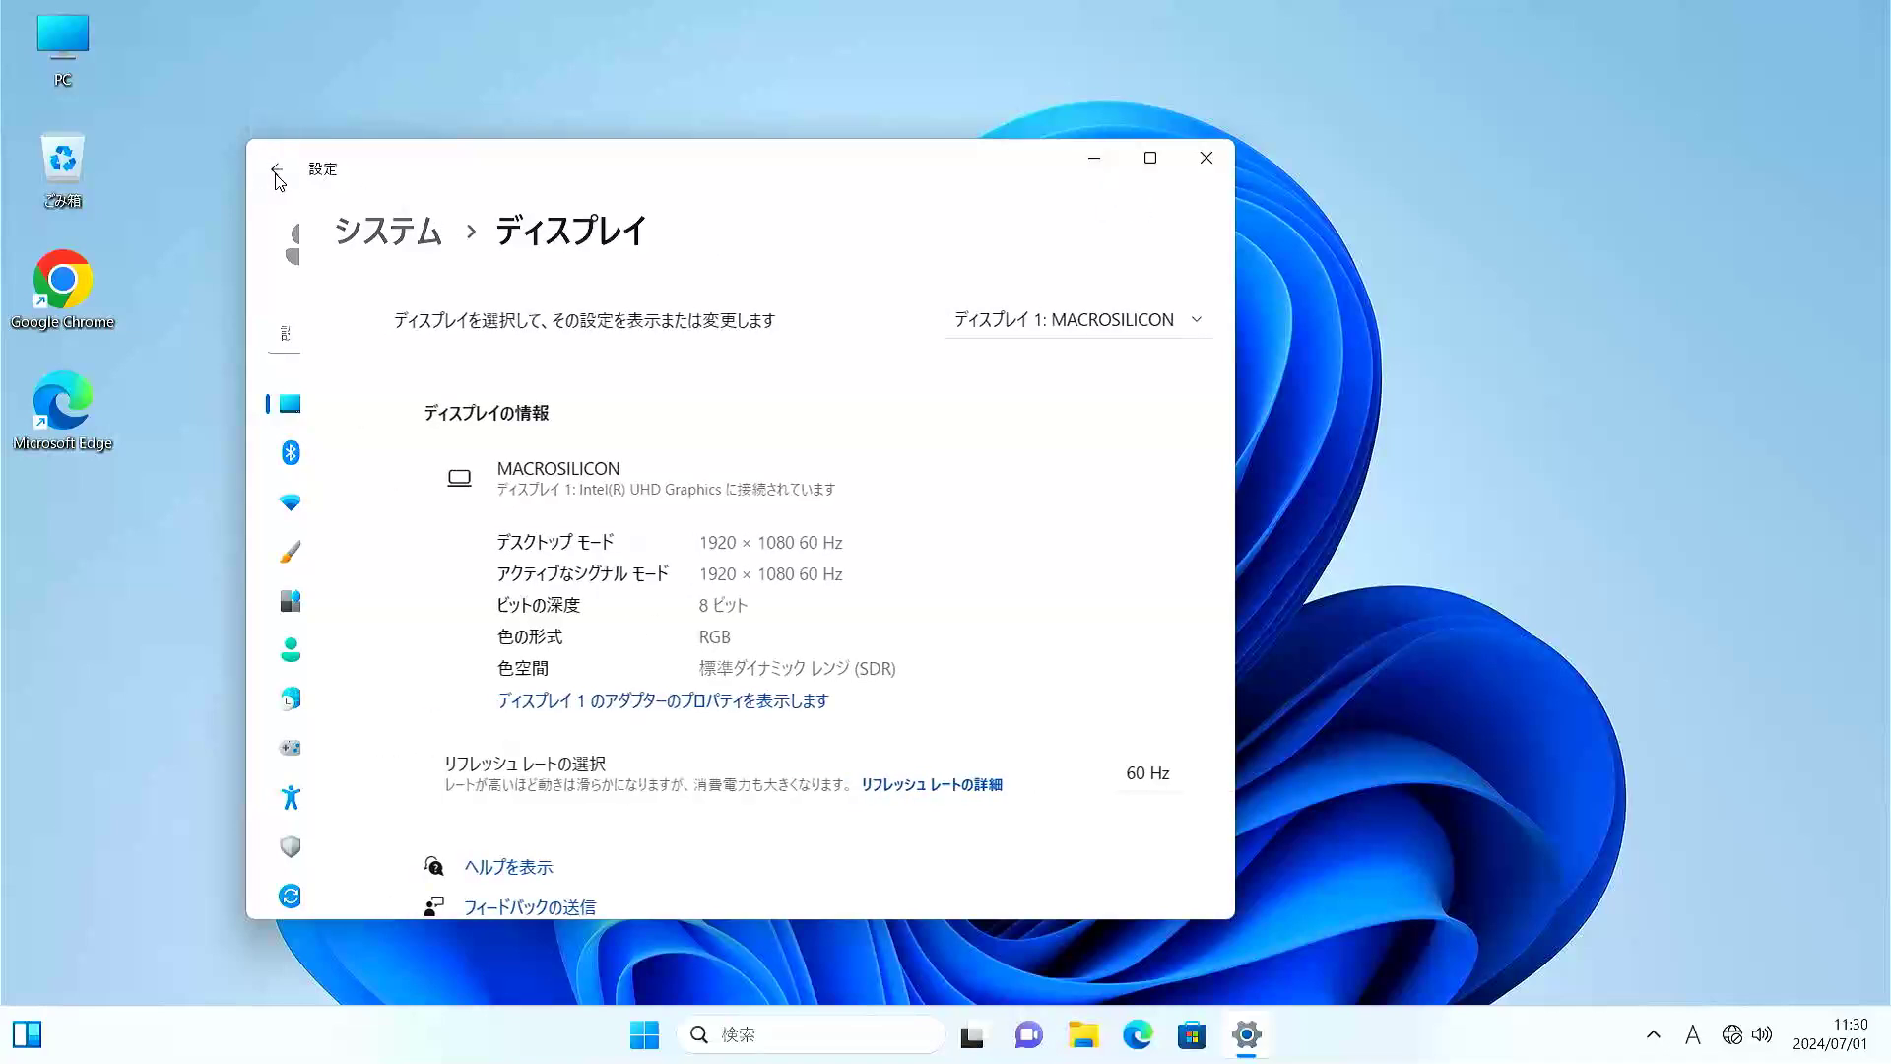
pyautogui.click(275, 171)
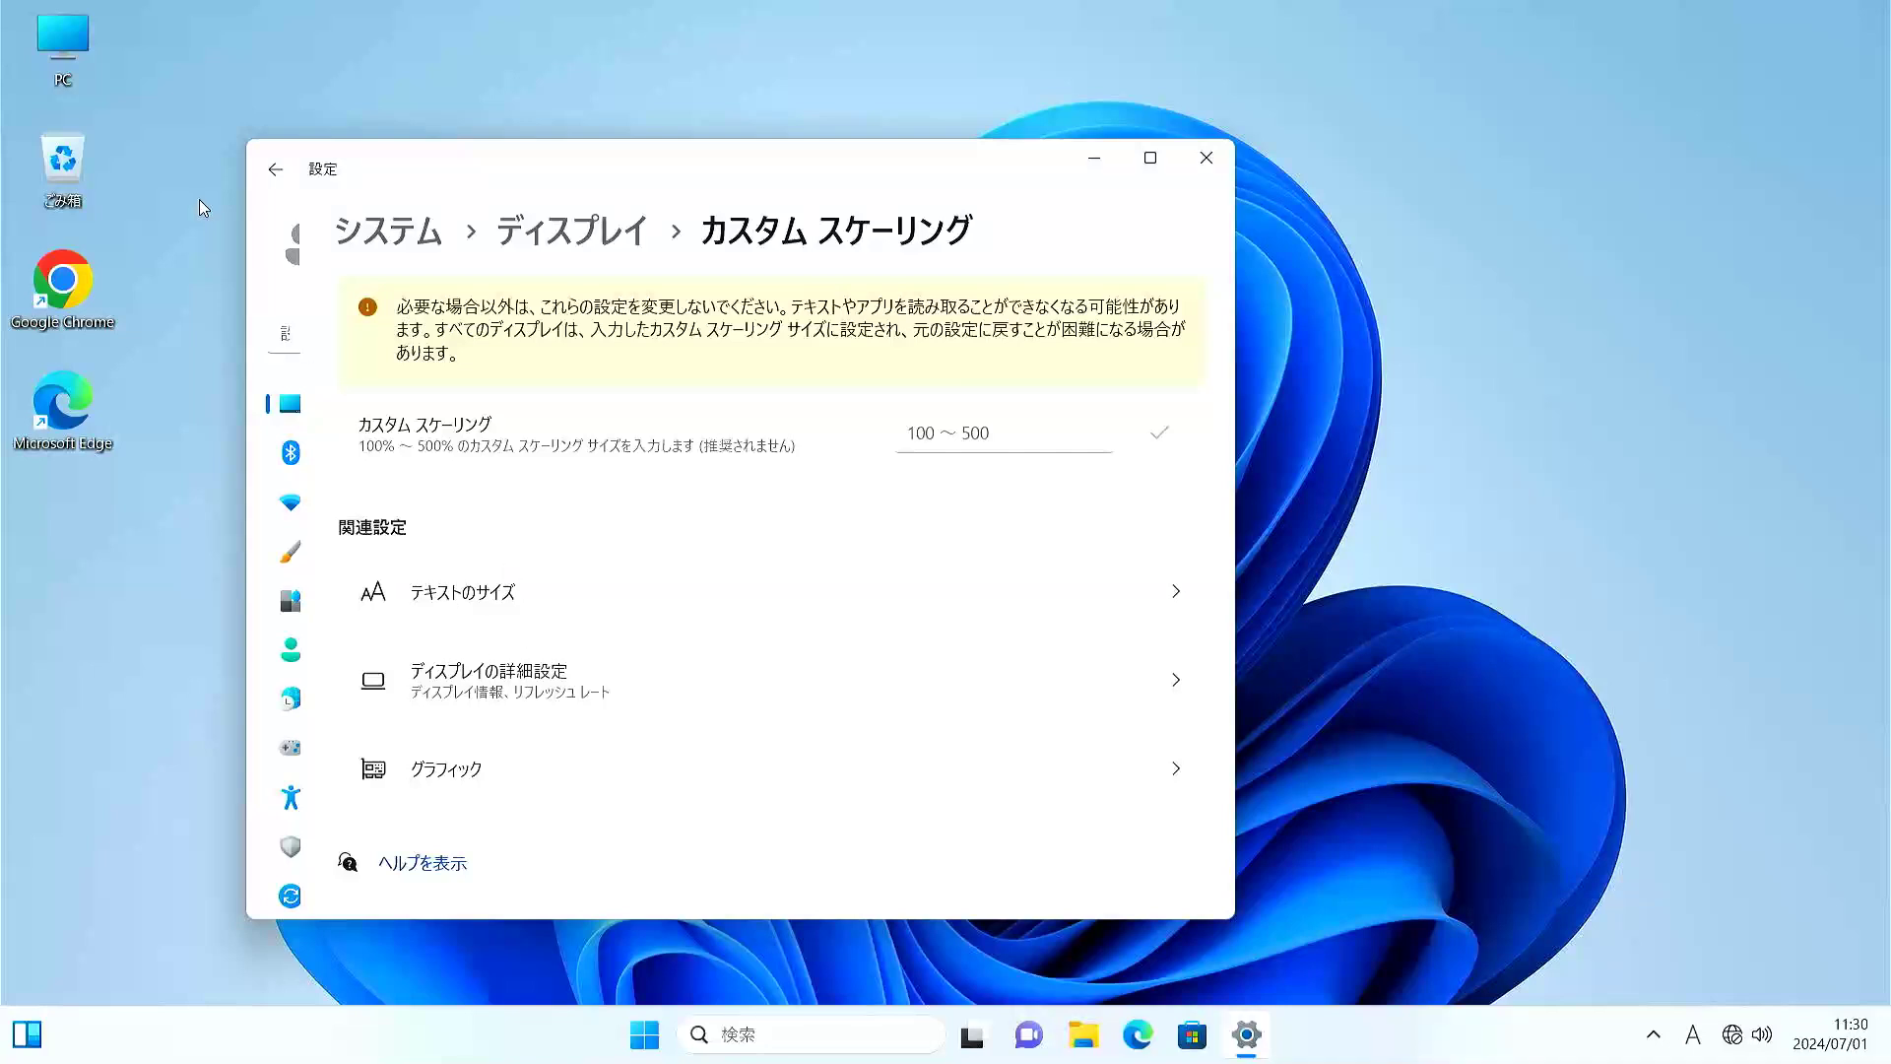
pyautogui.click(276, 172)
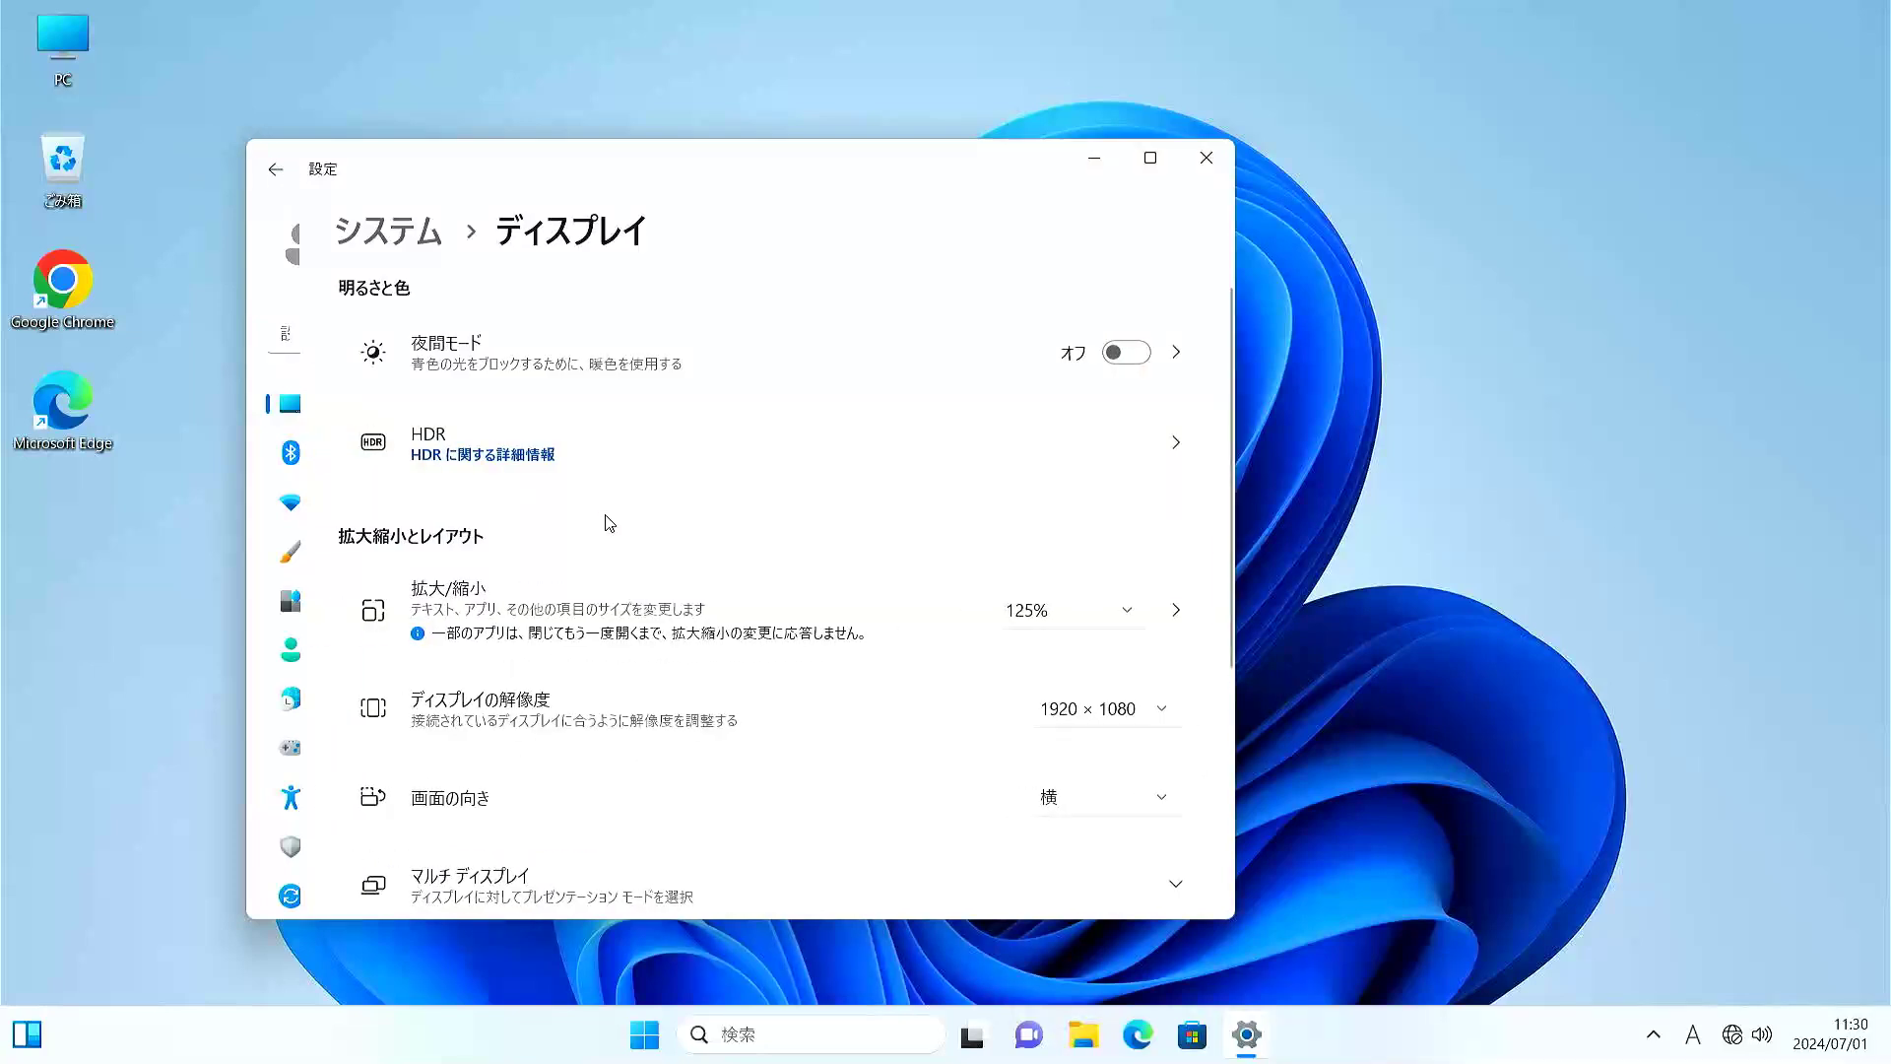
# Check the Windows activation status on the ライセンス認証 page of the system settings and minimise the window.
pyautogui.scroll(-5, 610, 523)
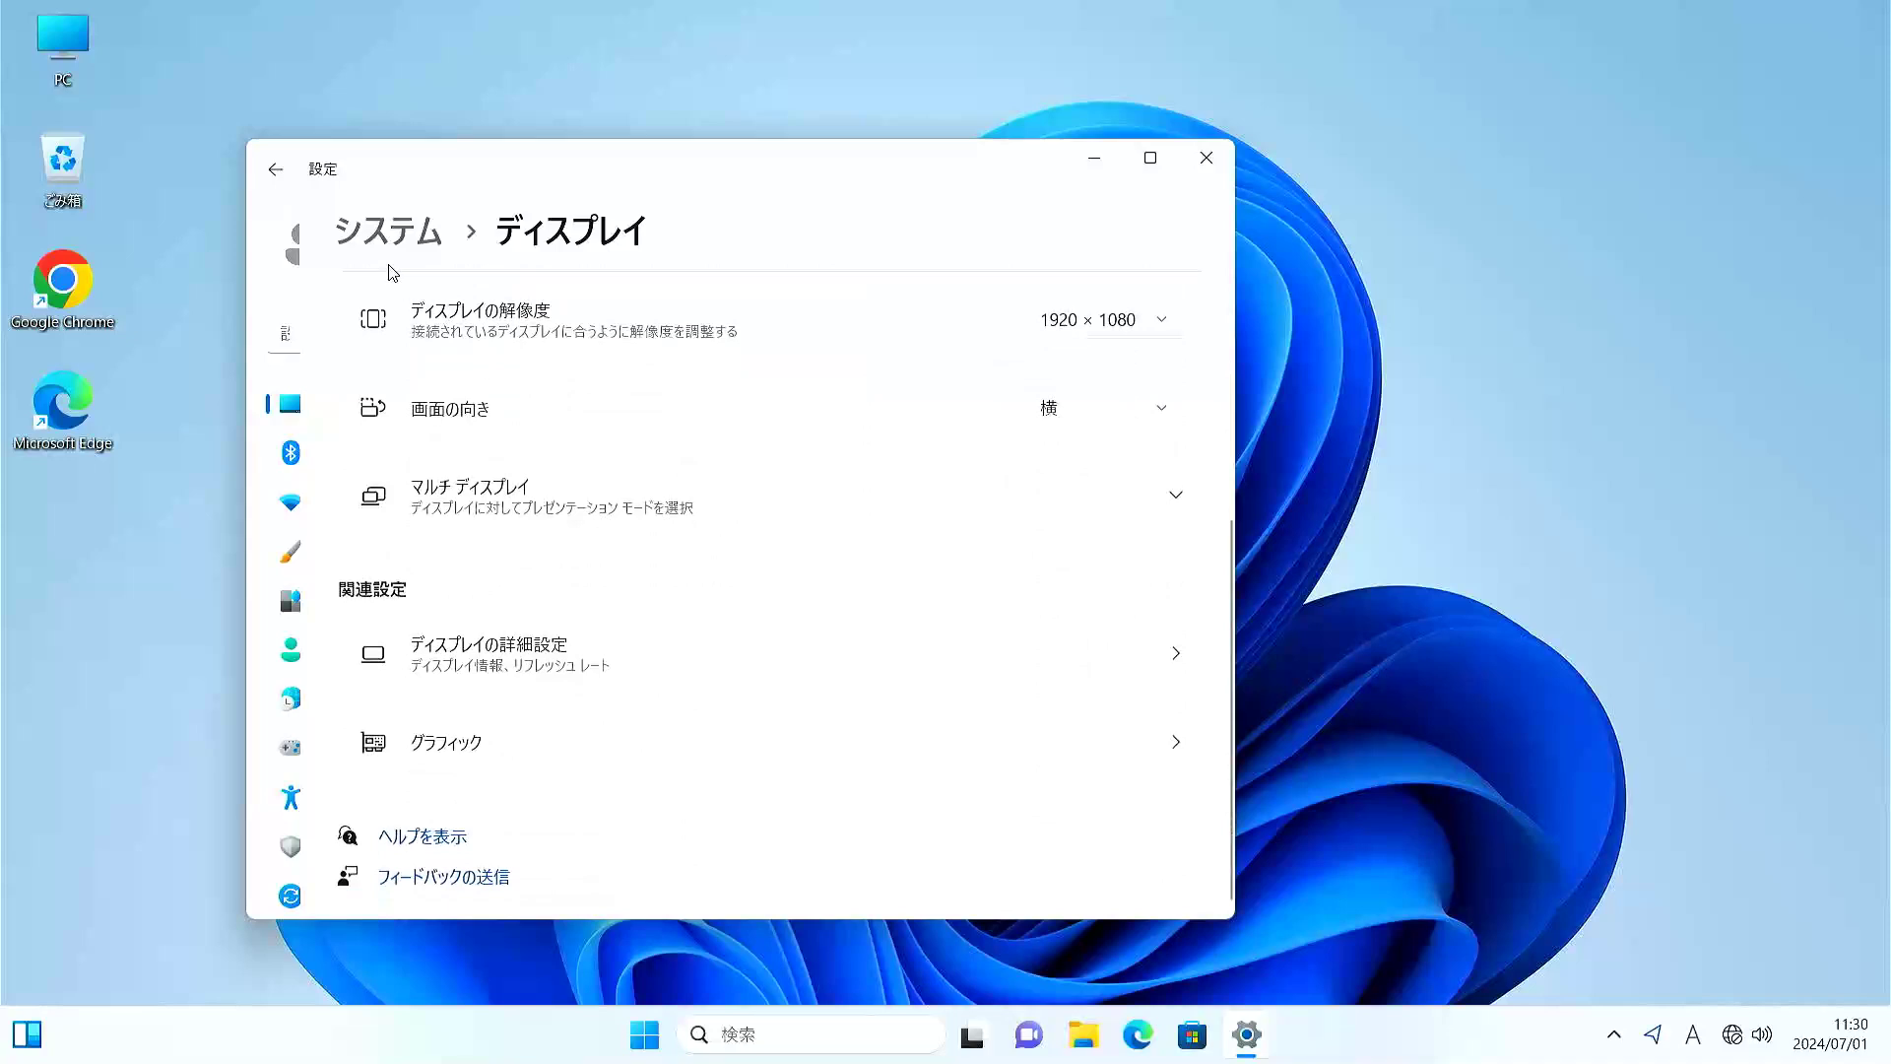
pyautogui.click(271, 177)
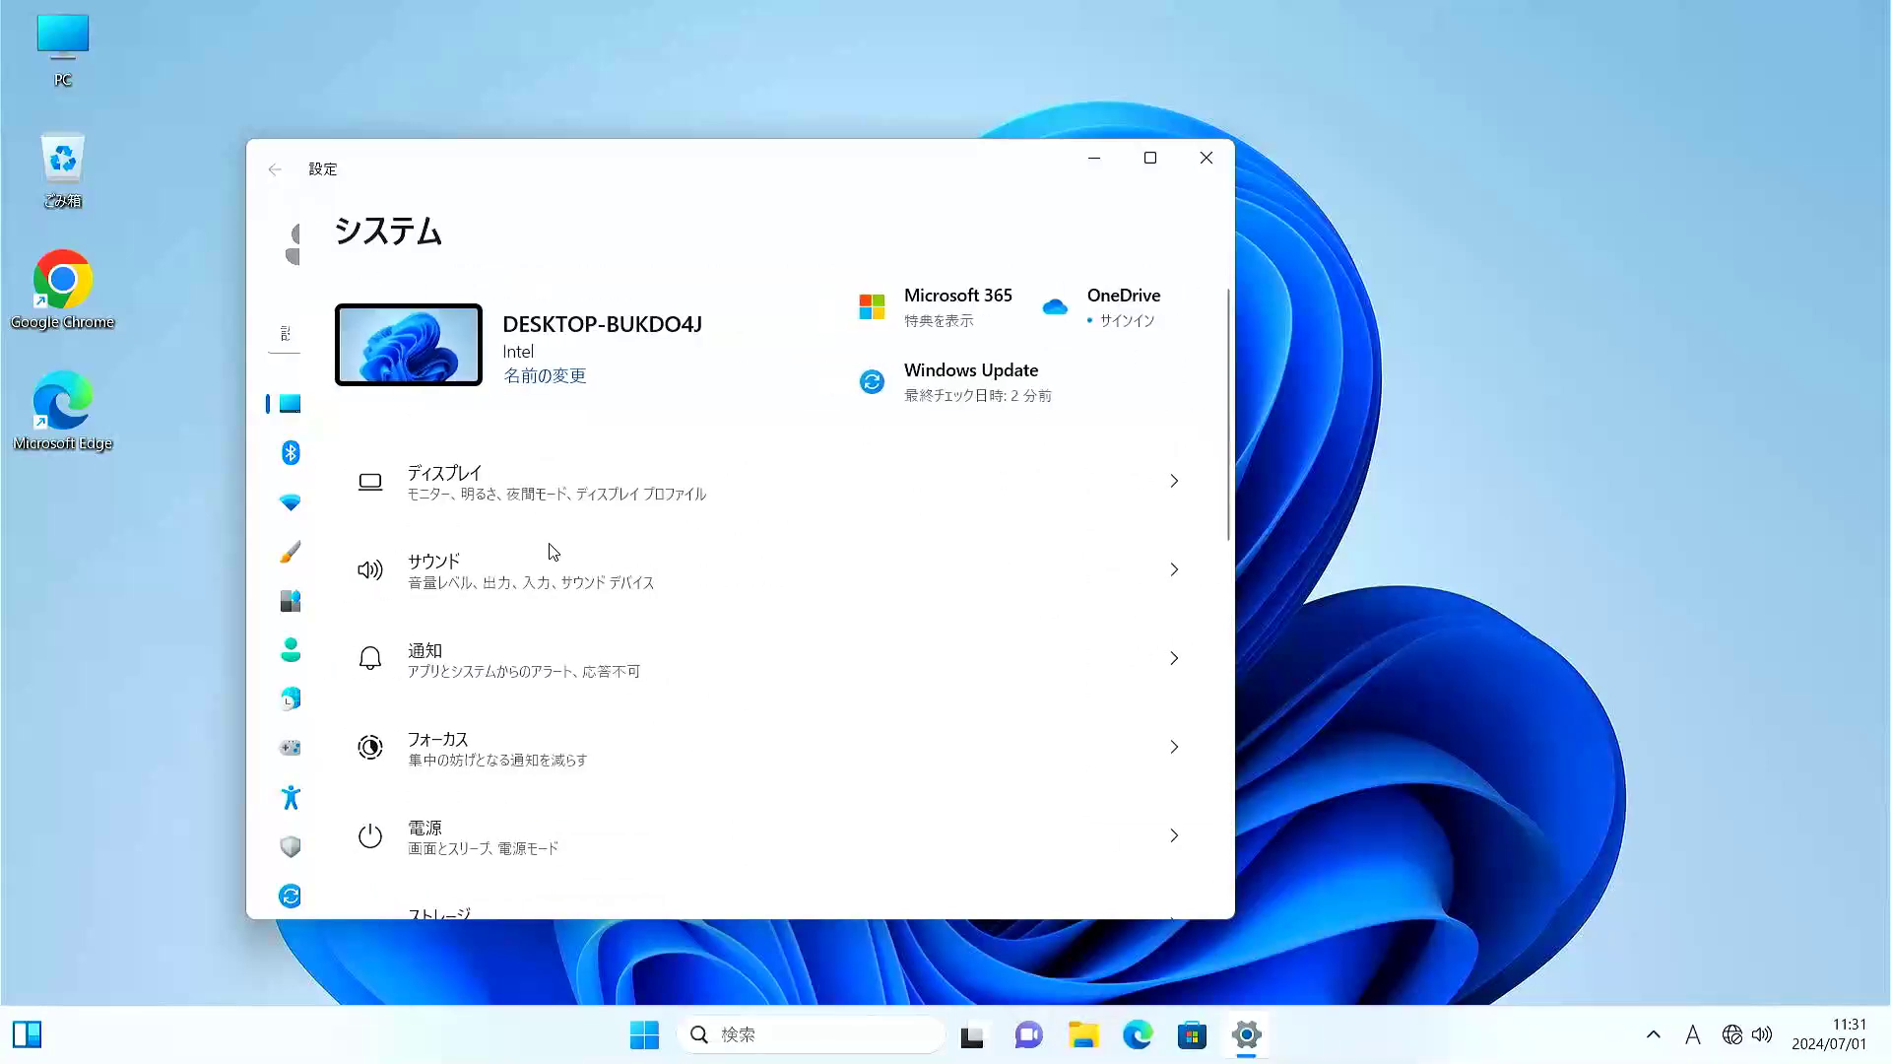
pyautogui.scroll(-5, 554, 552)
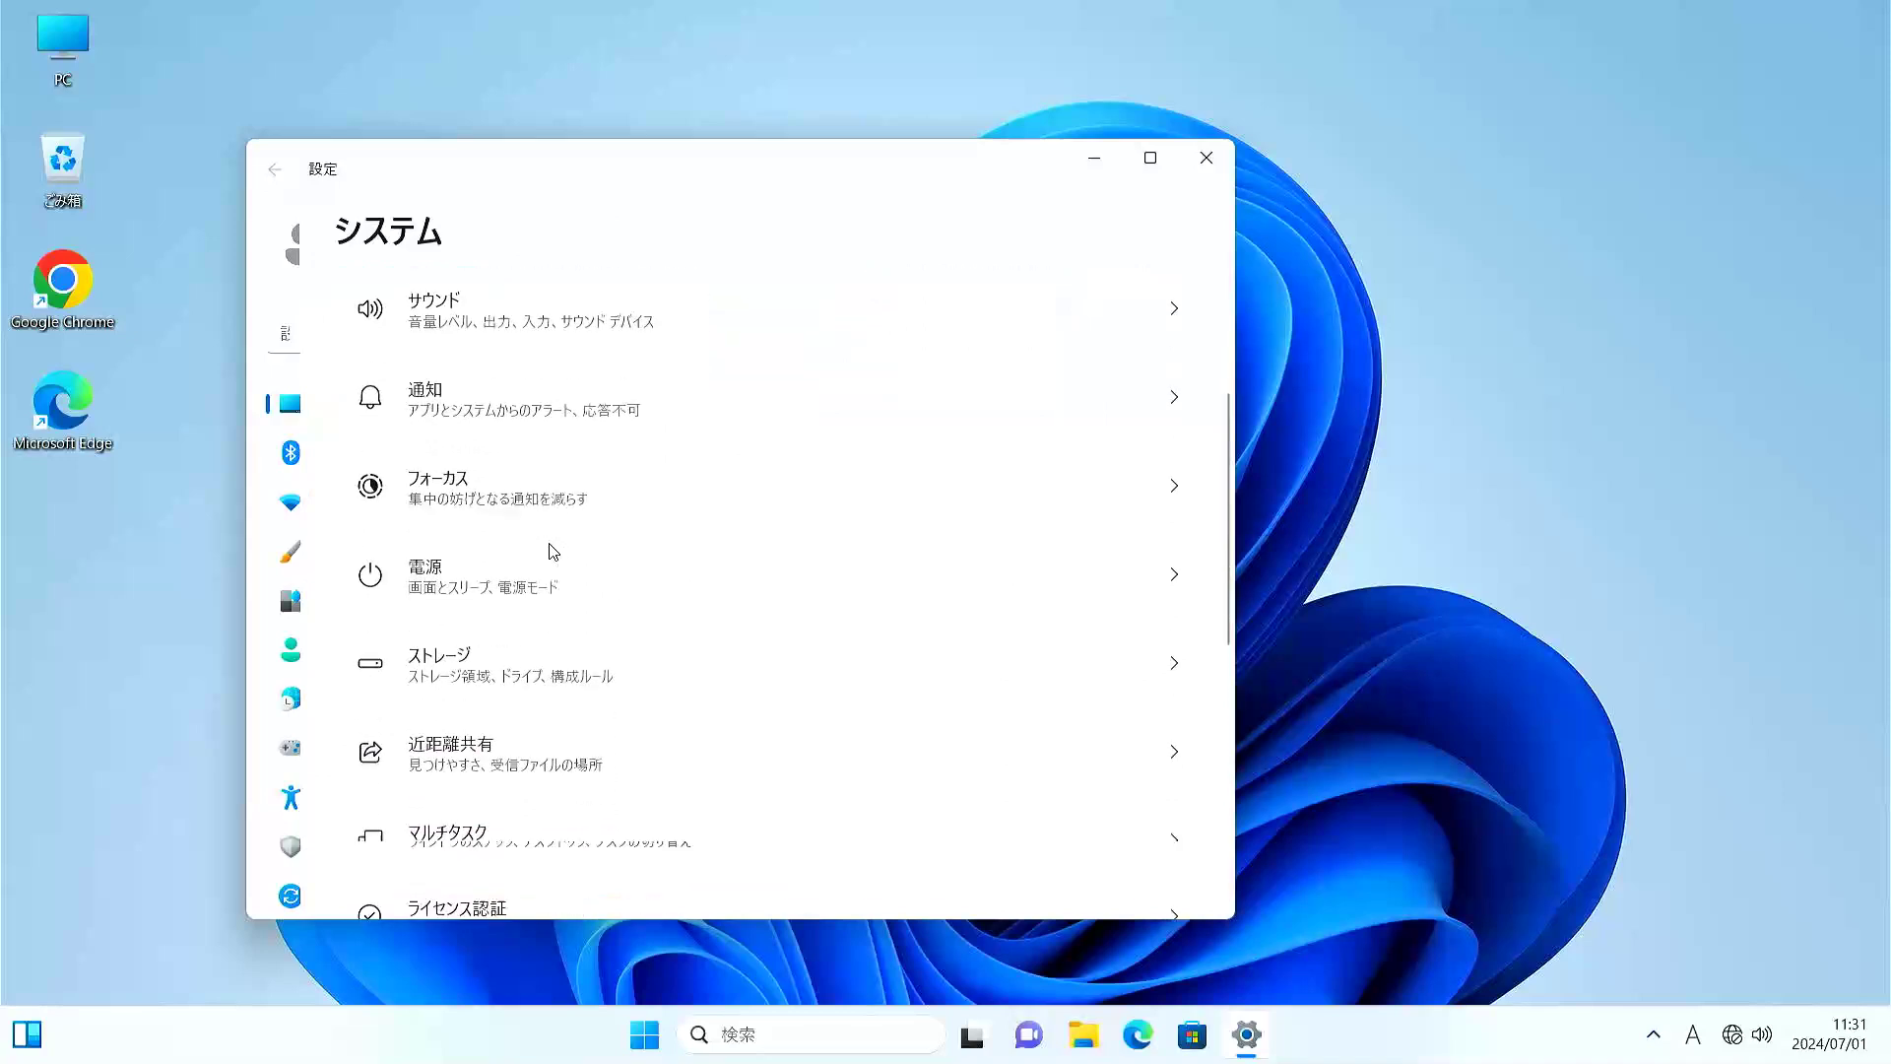
pyautogui.scroll(-2, 554, 551)
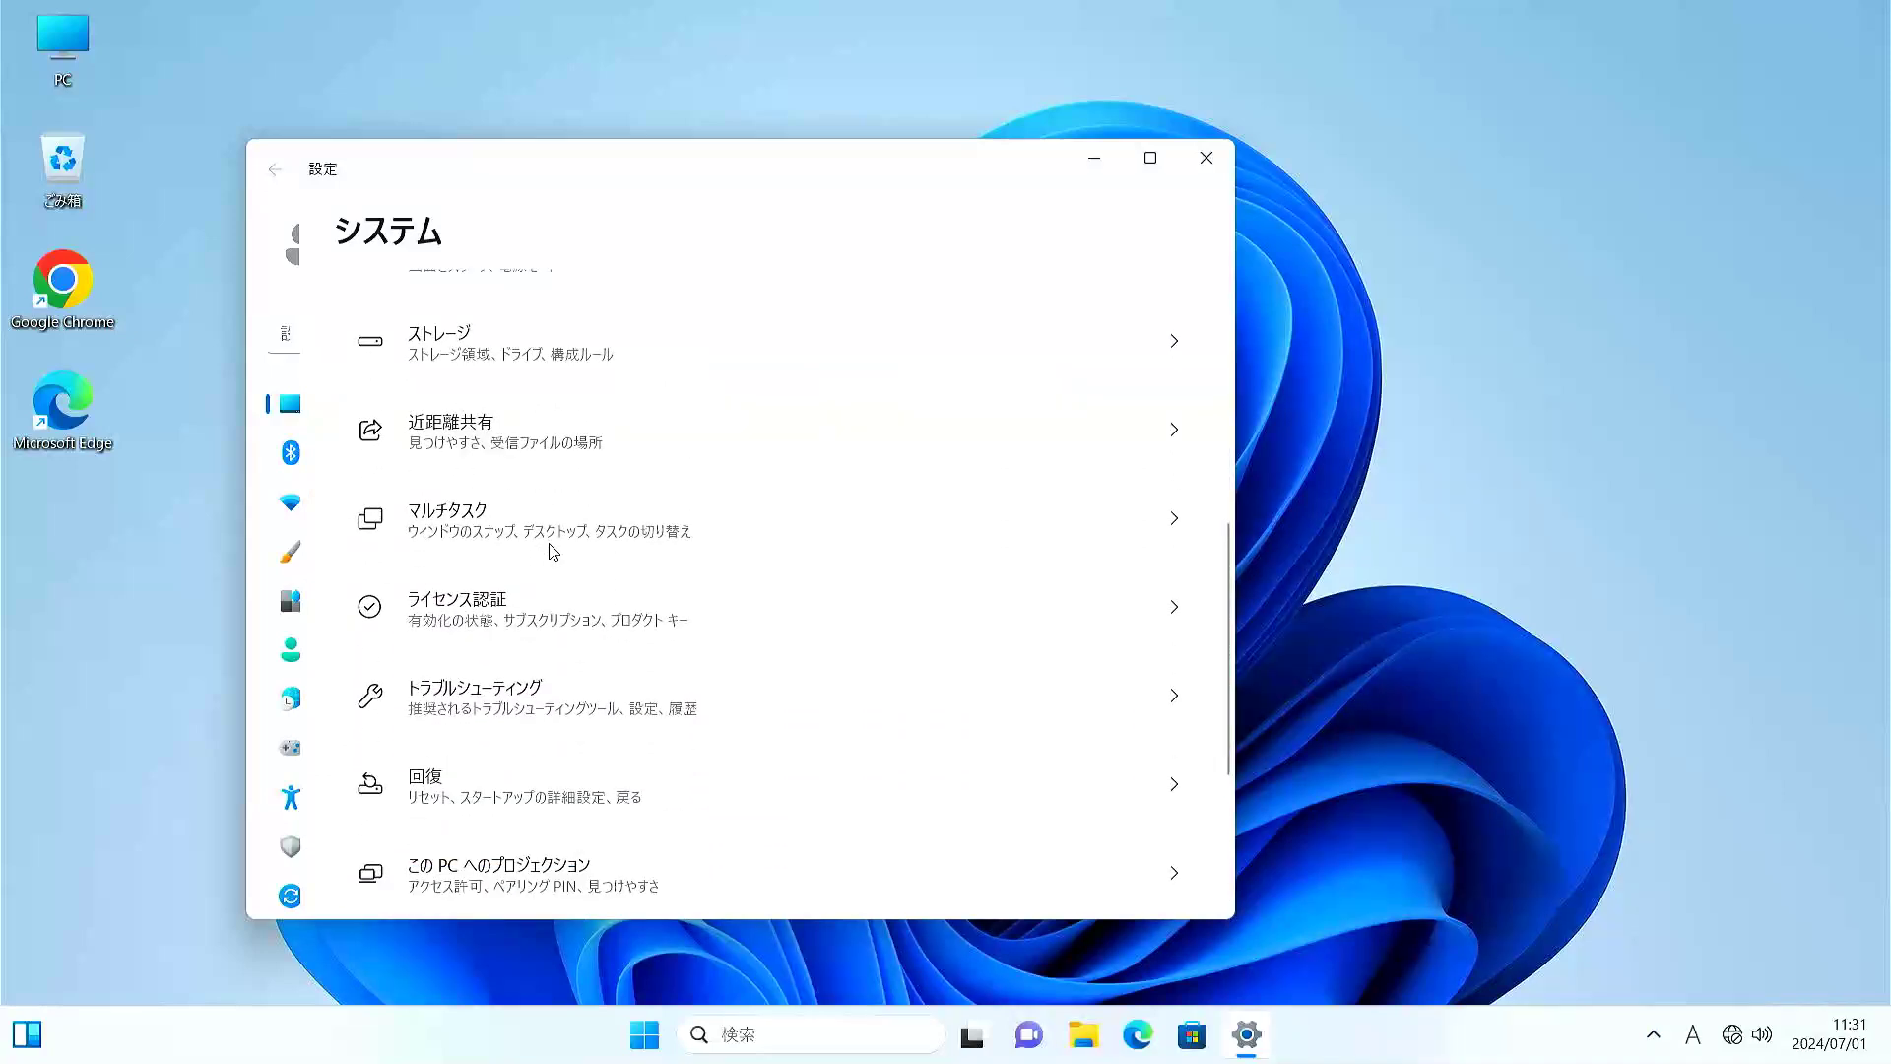
pyautogui.click(495, 611)
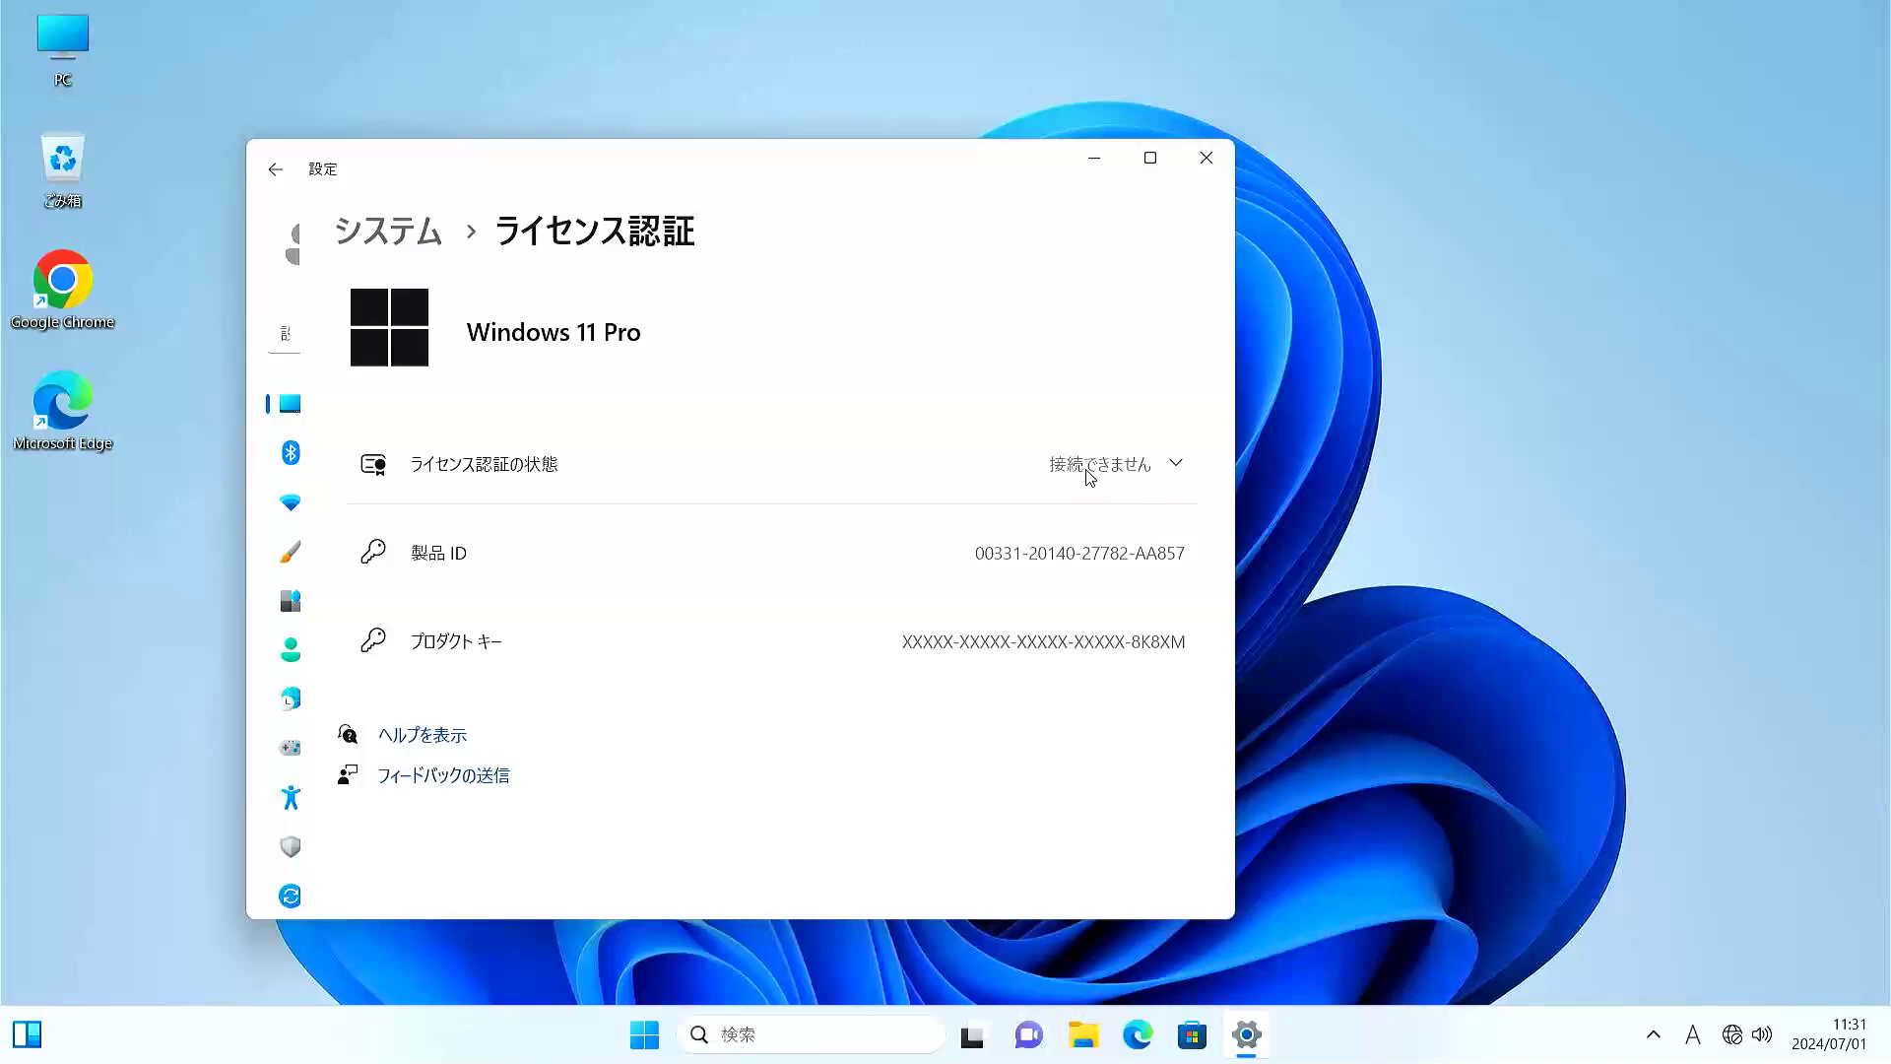
pyautogui.click(1094, 165)
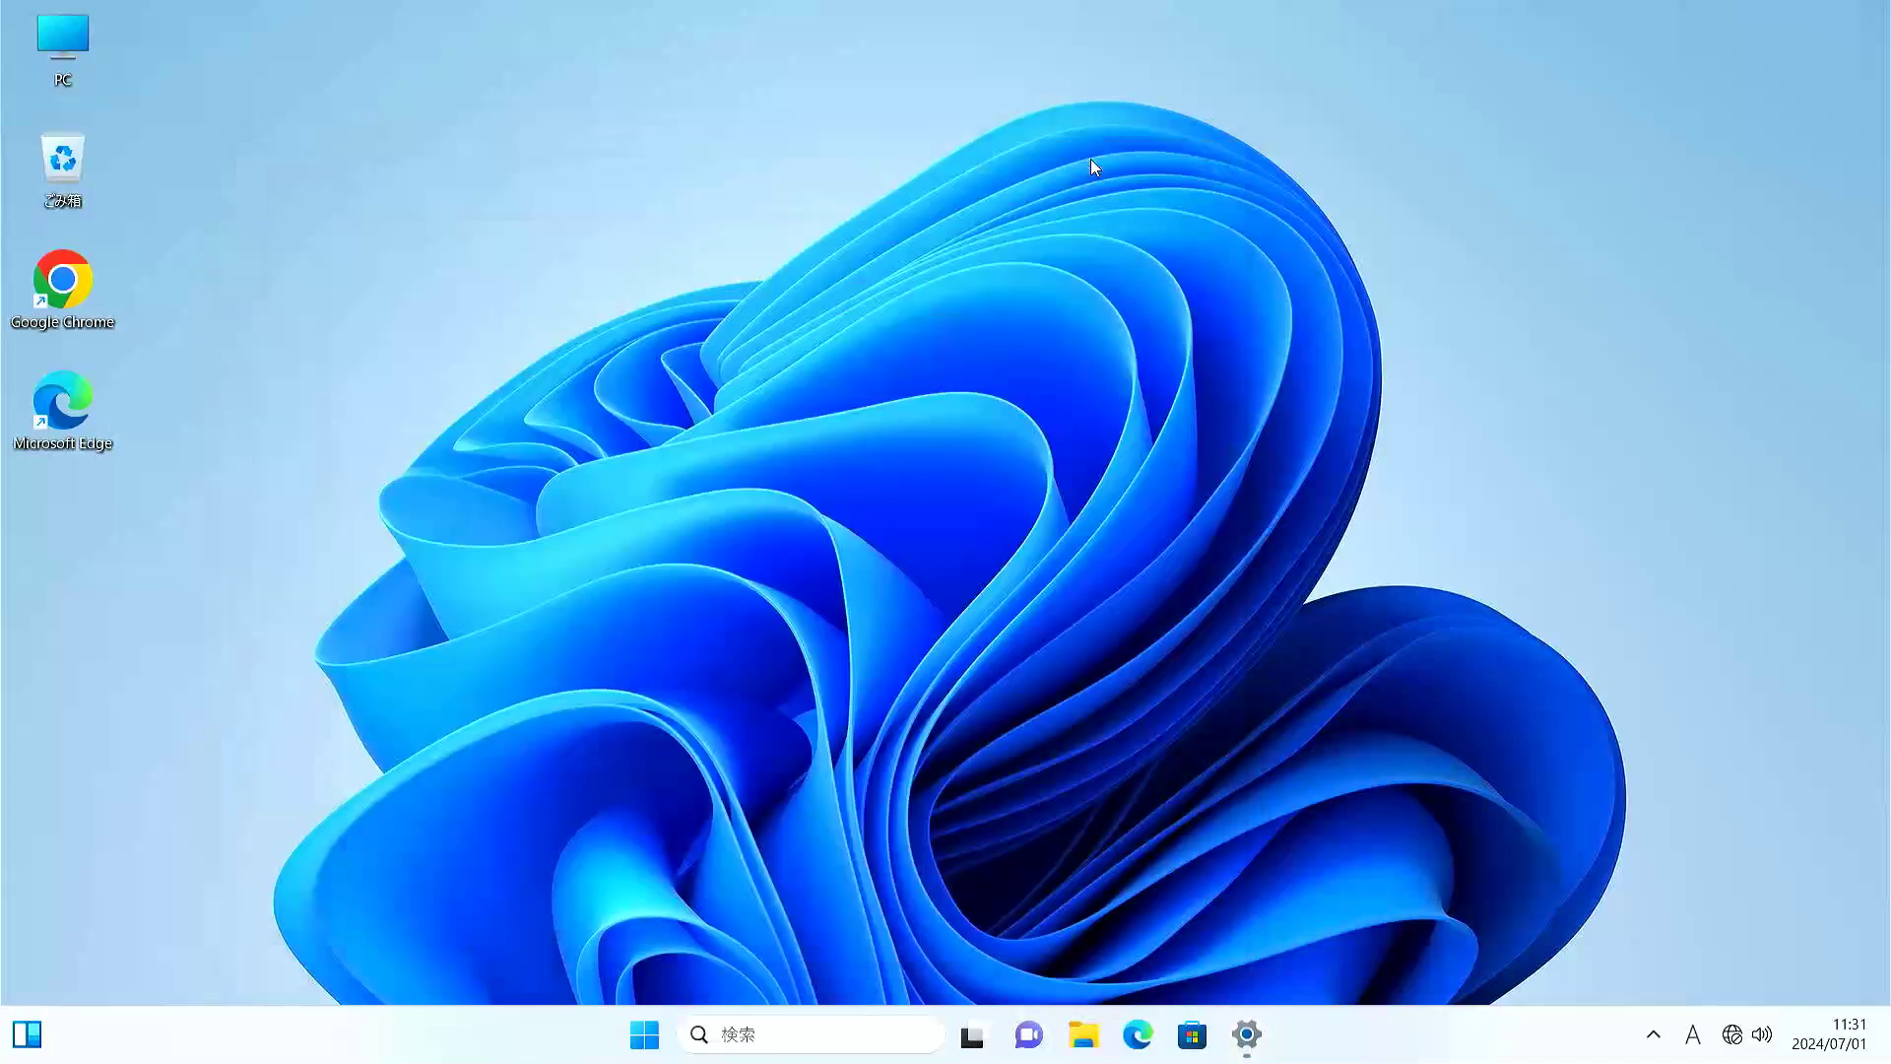
# Open the Wi-Fi page of the network and internet settings and expand the list of available networks.
pyautogui.click(1733, 1044)
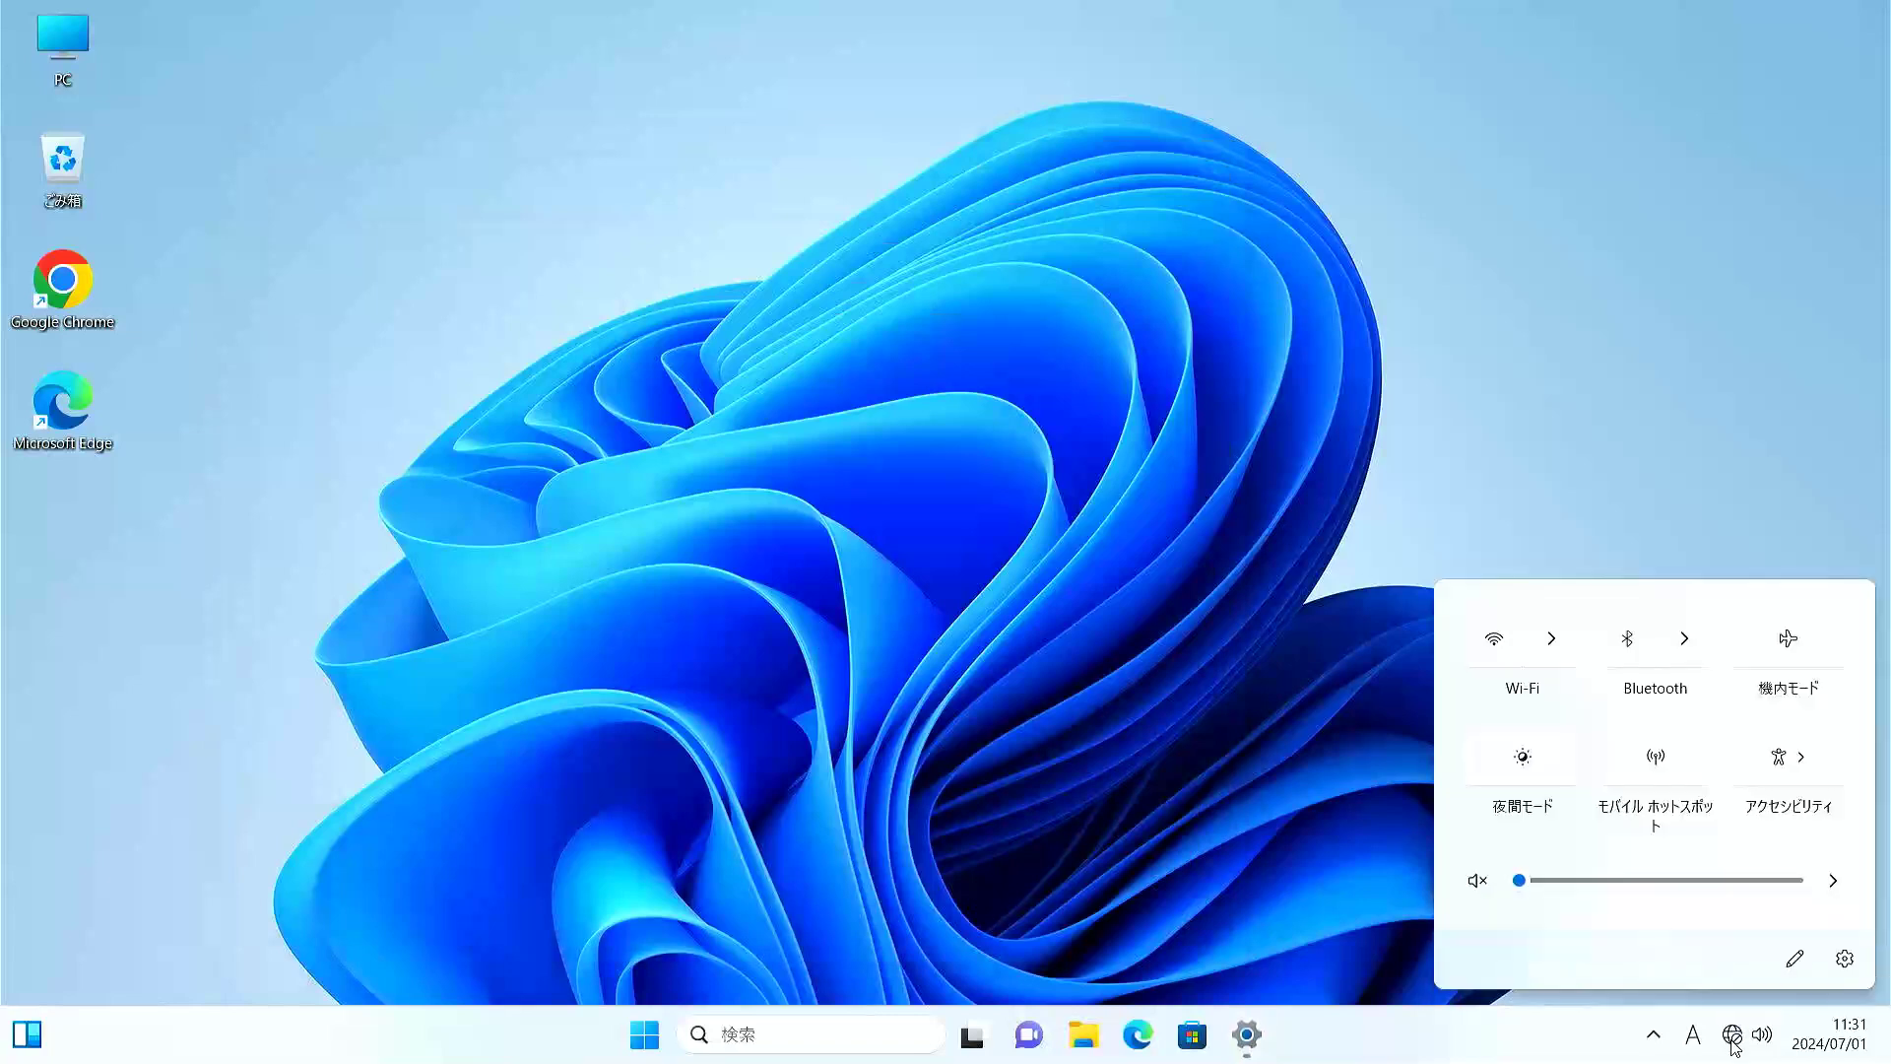
pyautogui.rightClick(1733, 1044)
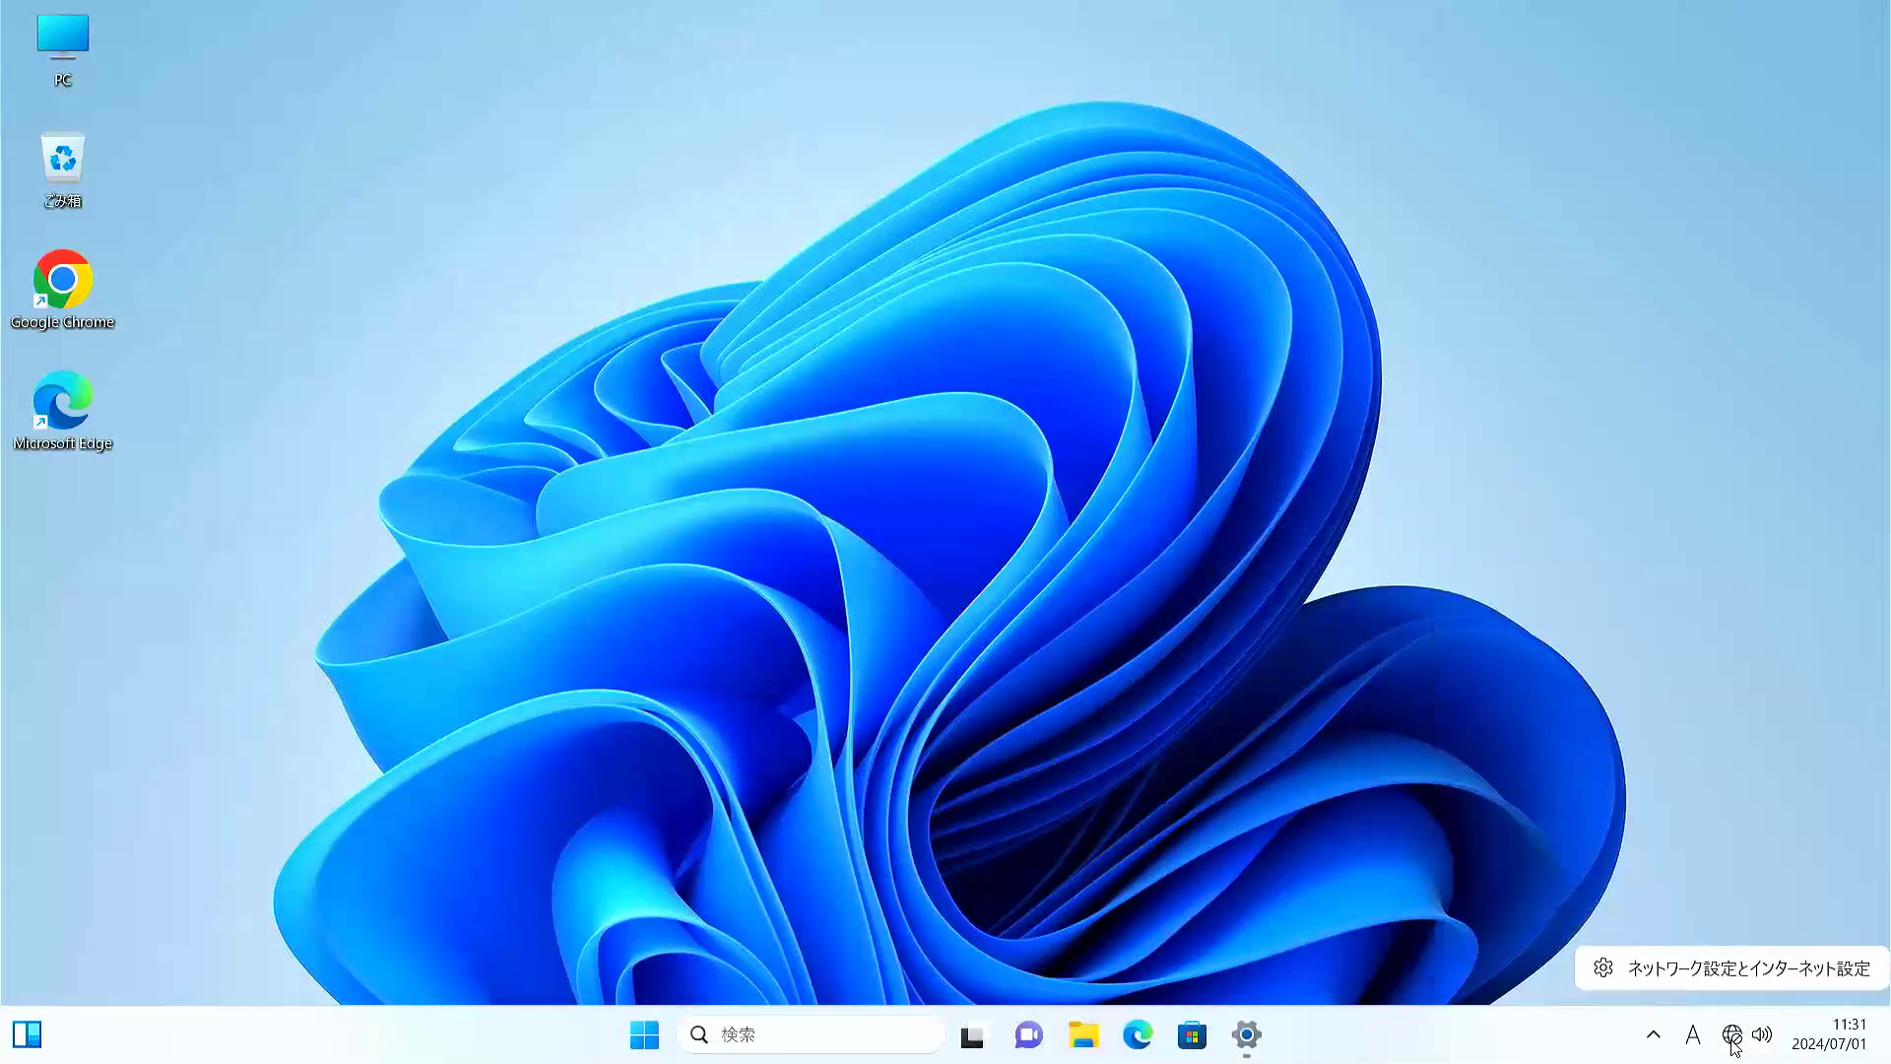
pyautogui.click(1736, 969)
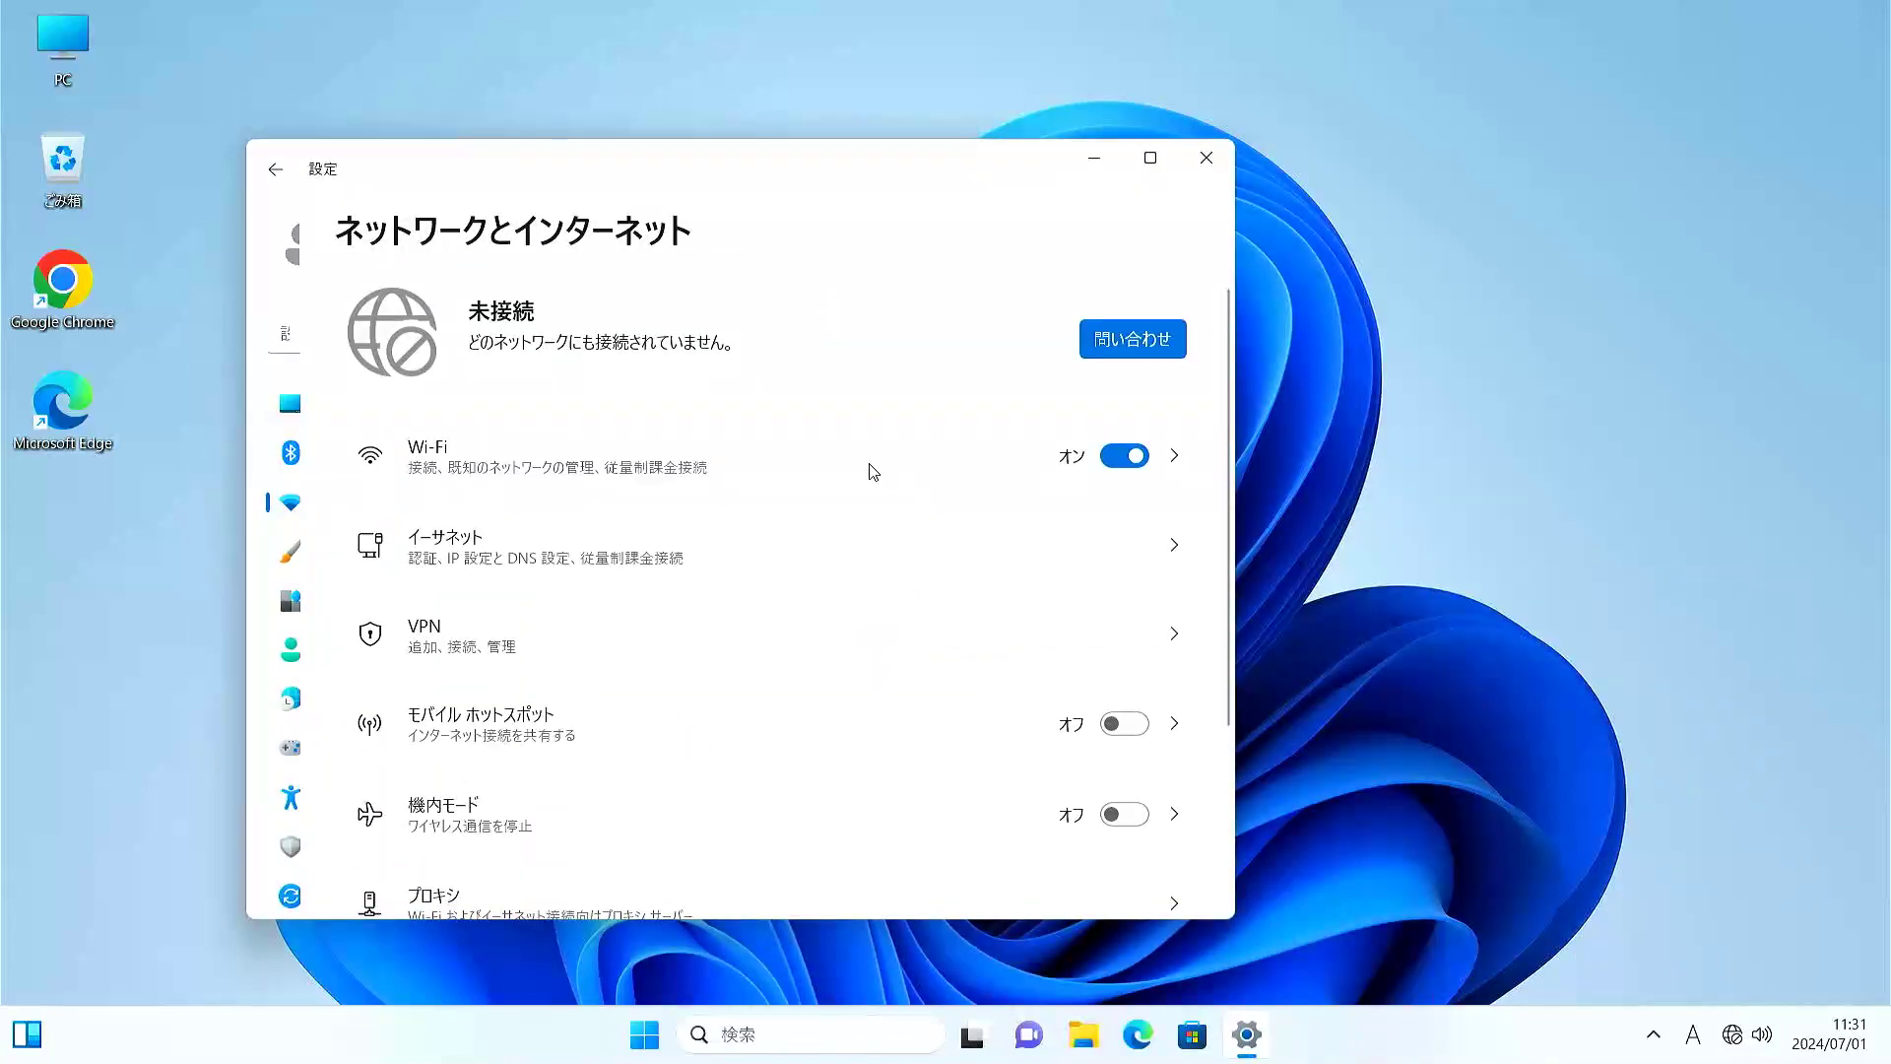
pyautogui.click(1182, 474)
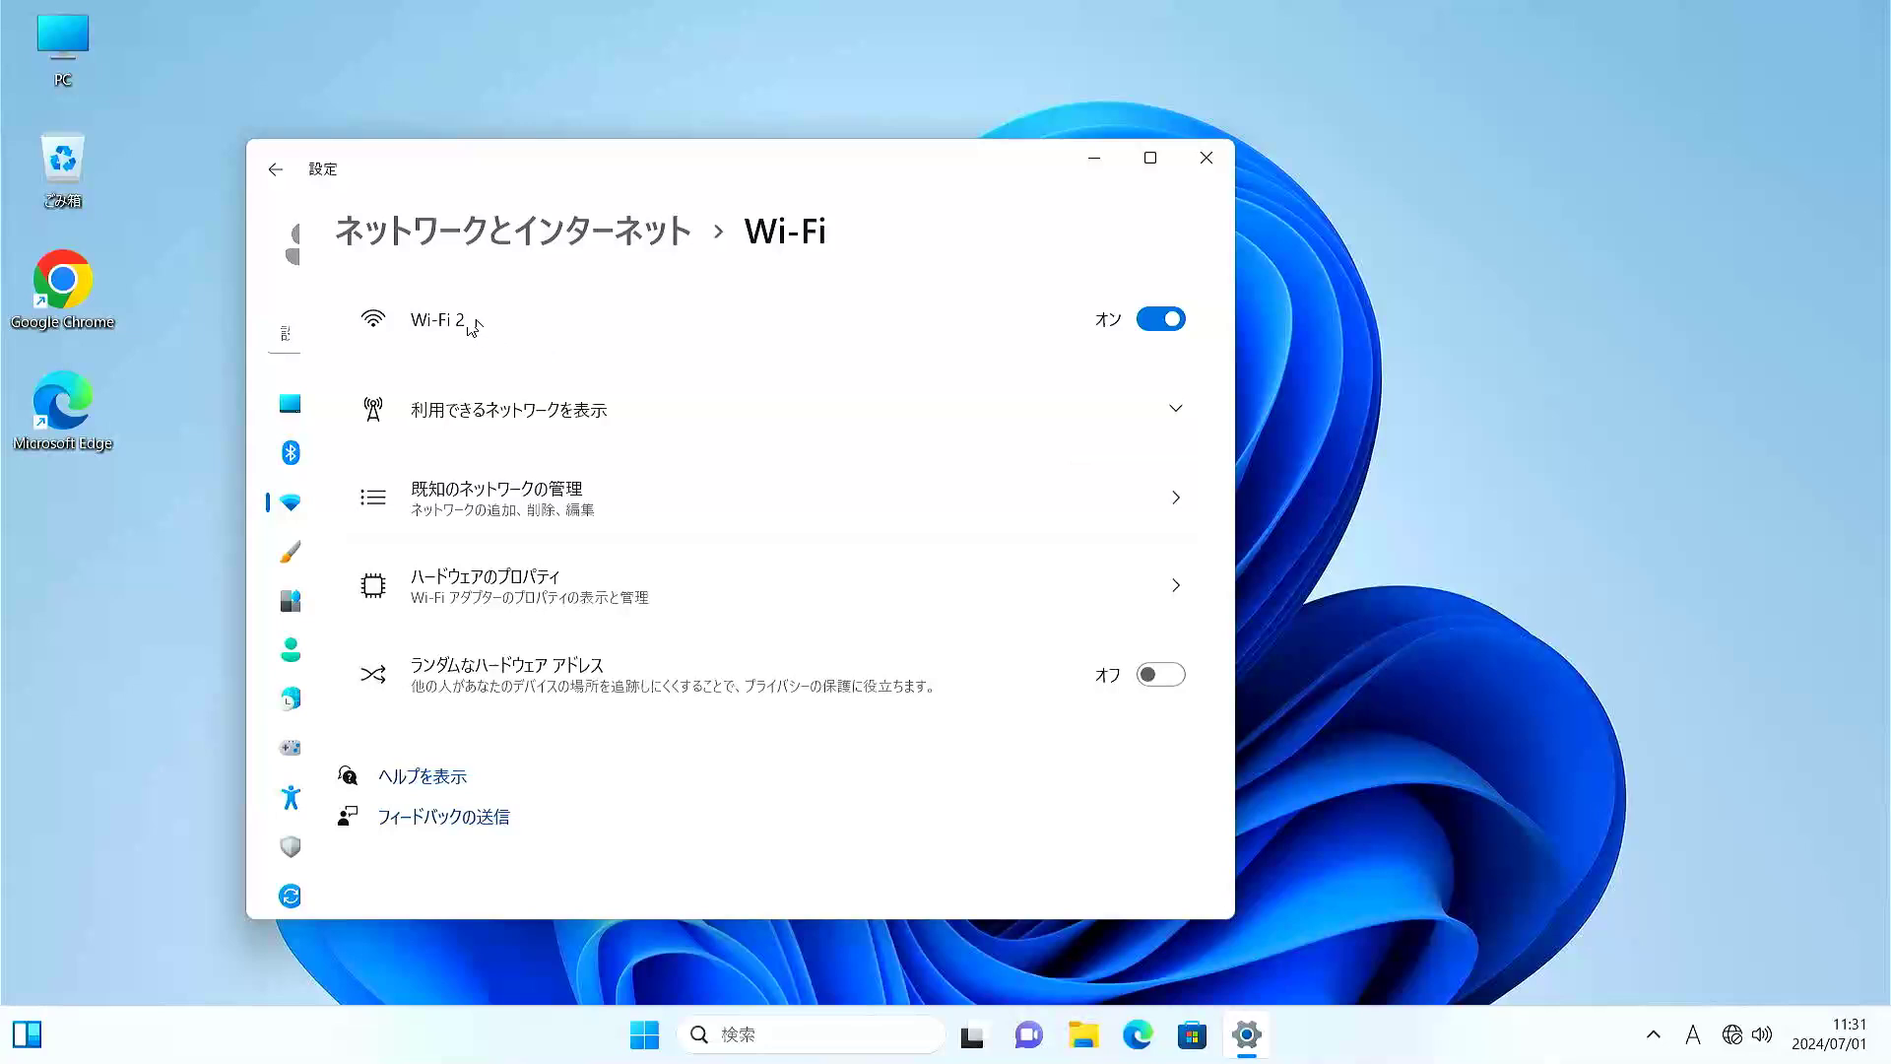
pyautogui.click(476, 421)
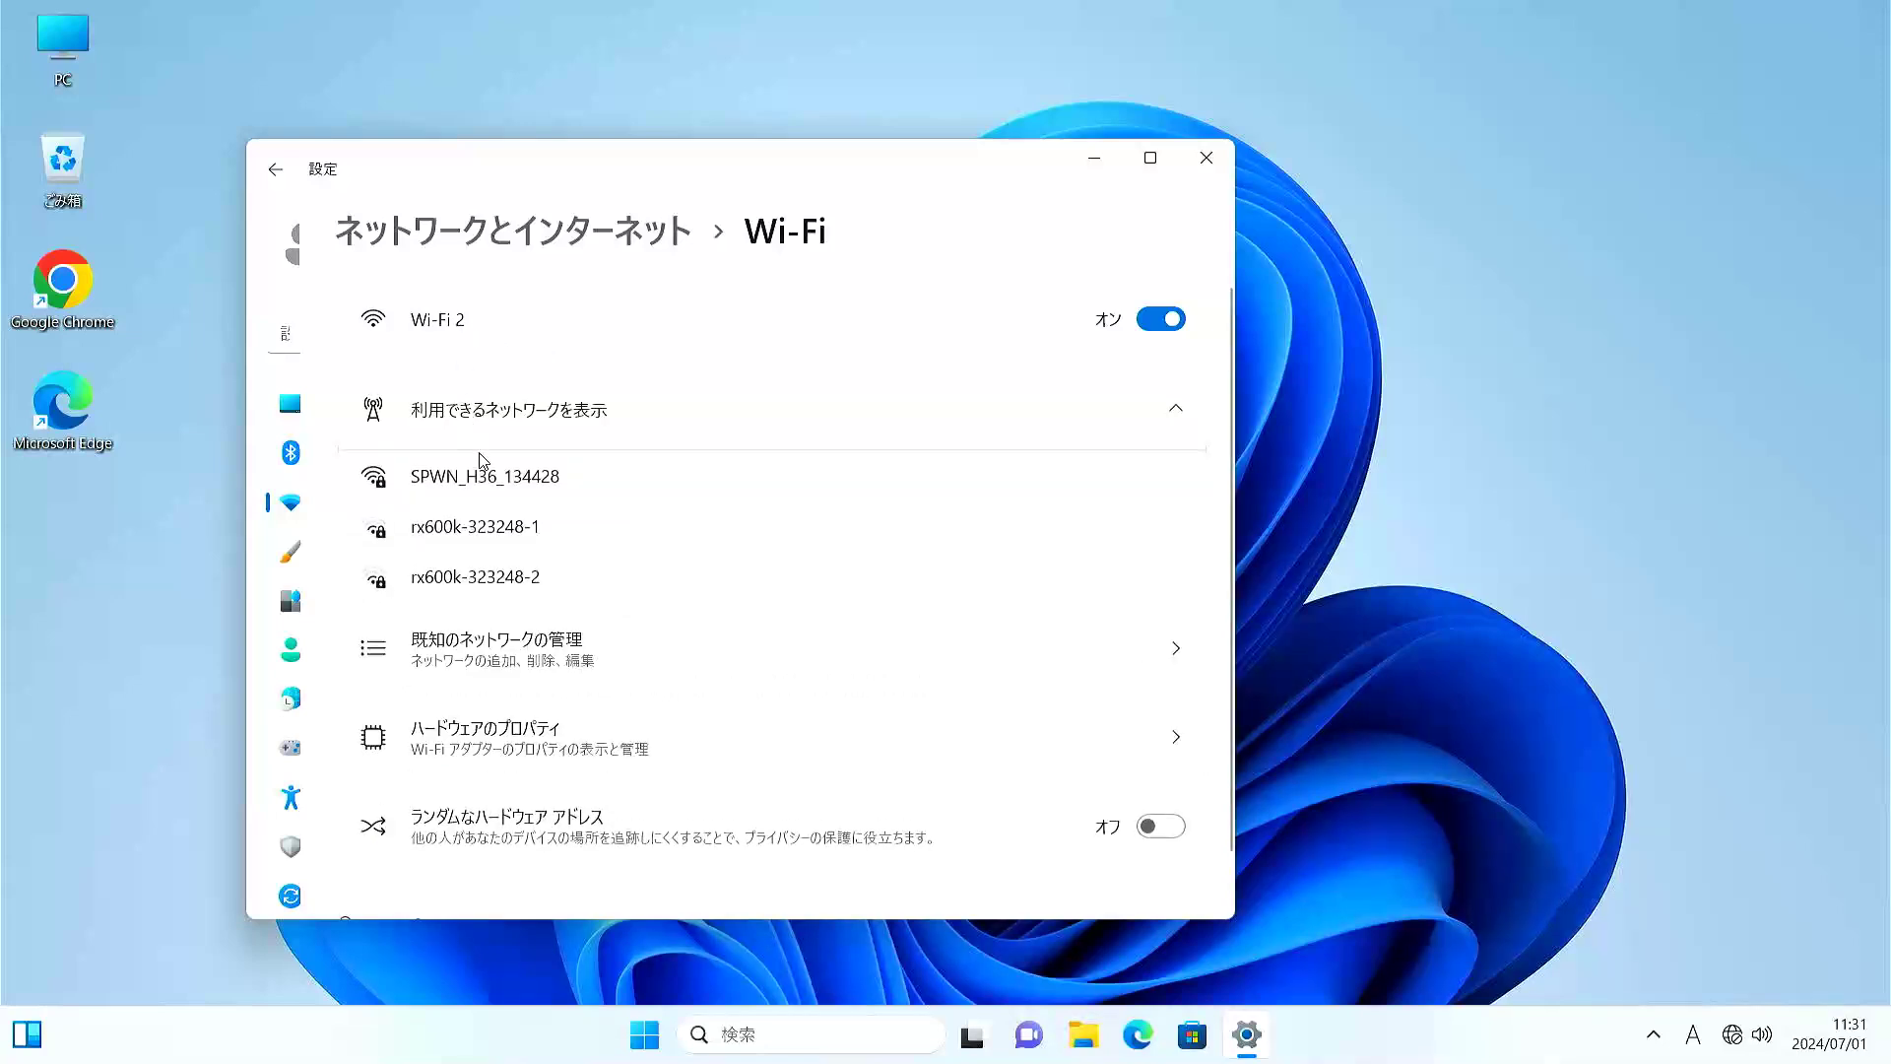
# Connect to the Wi-Fi network SPWN_H36_134428 by entering its network security key, and minimise the settings window.
pyautogui.click(486, 488)
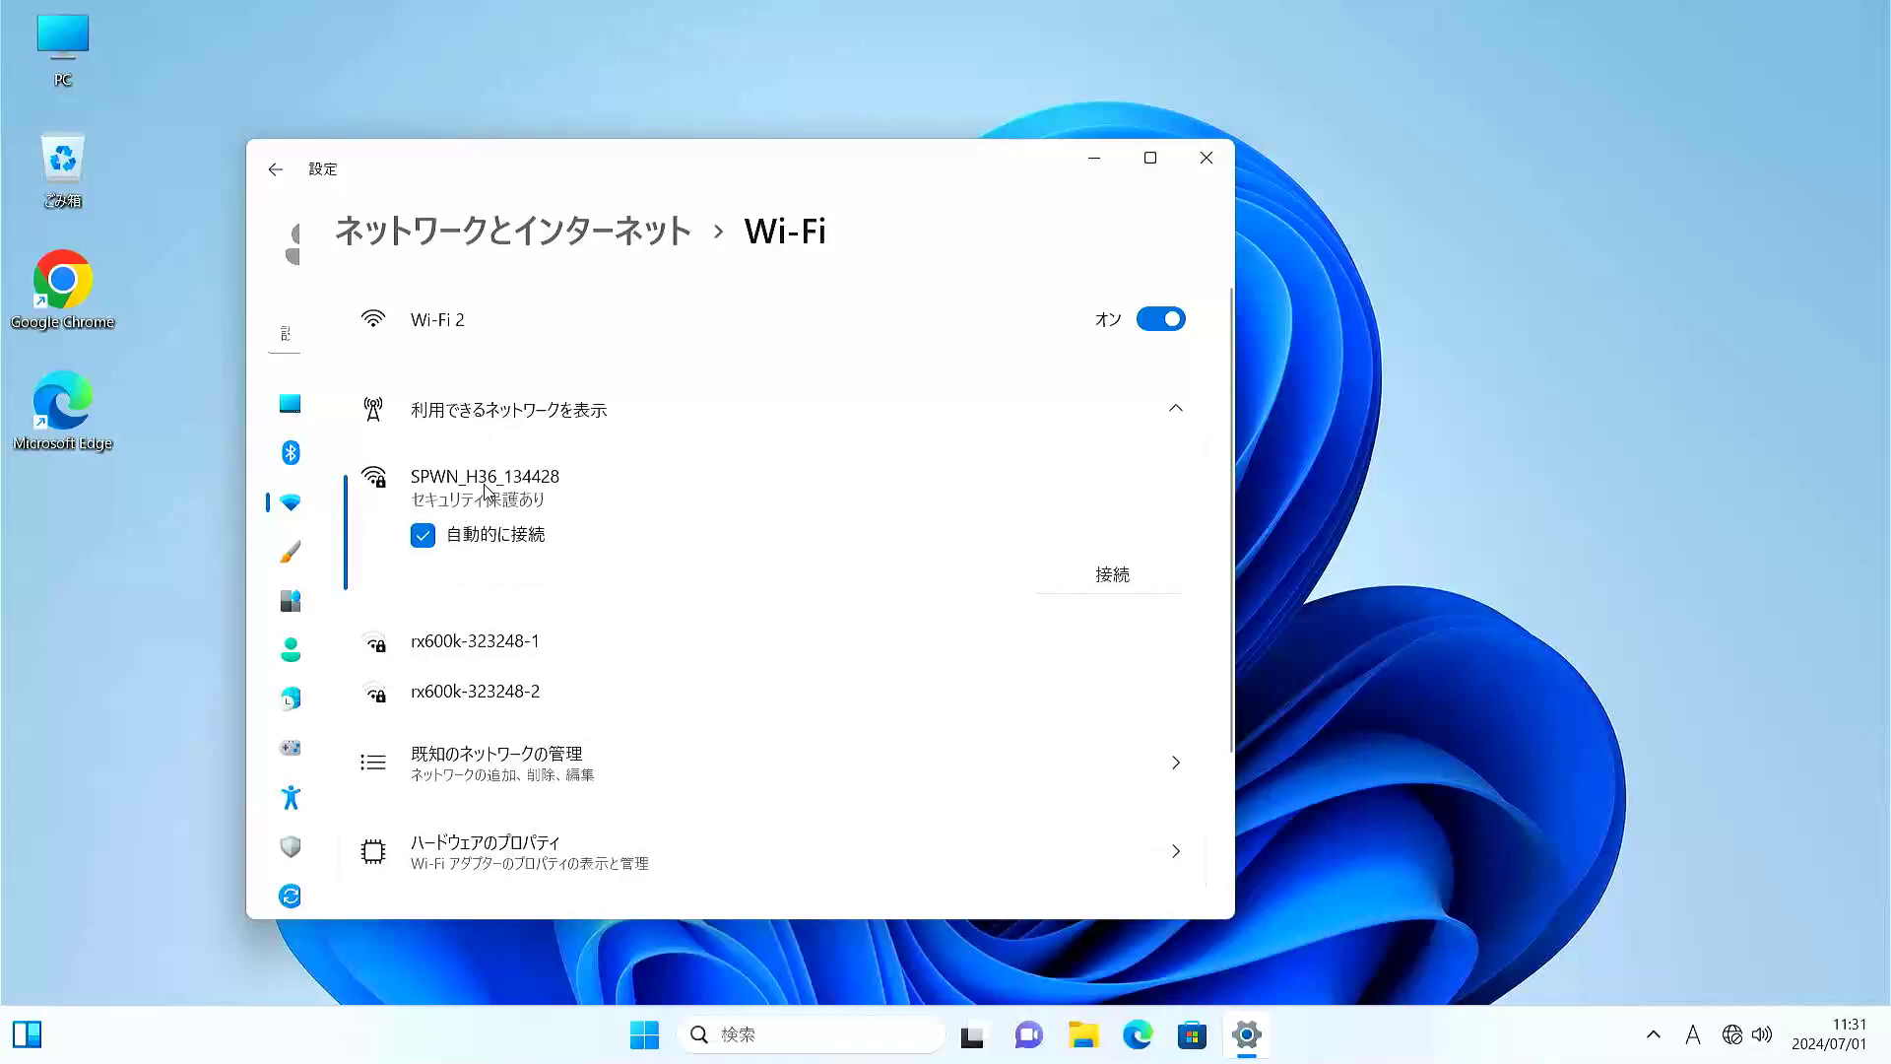
pyautogui.click(1130, 583)
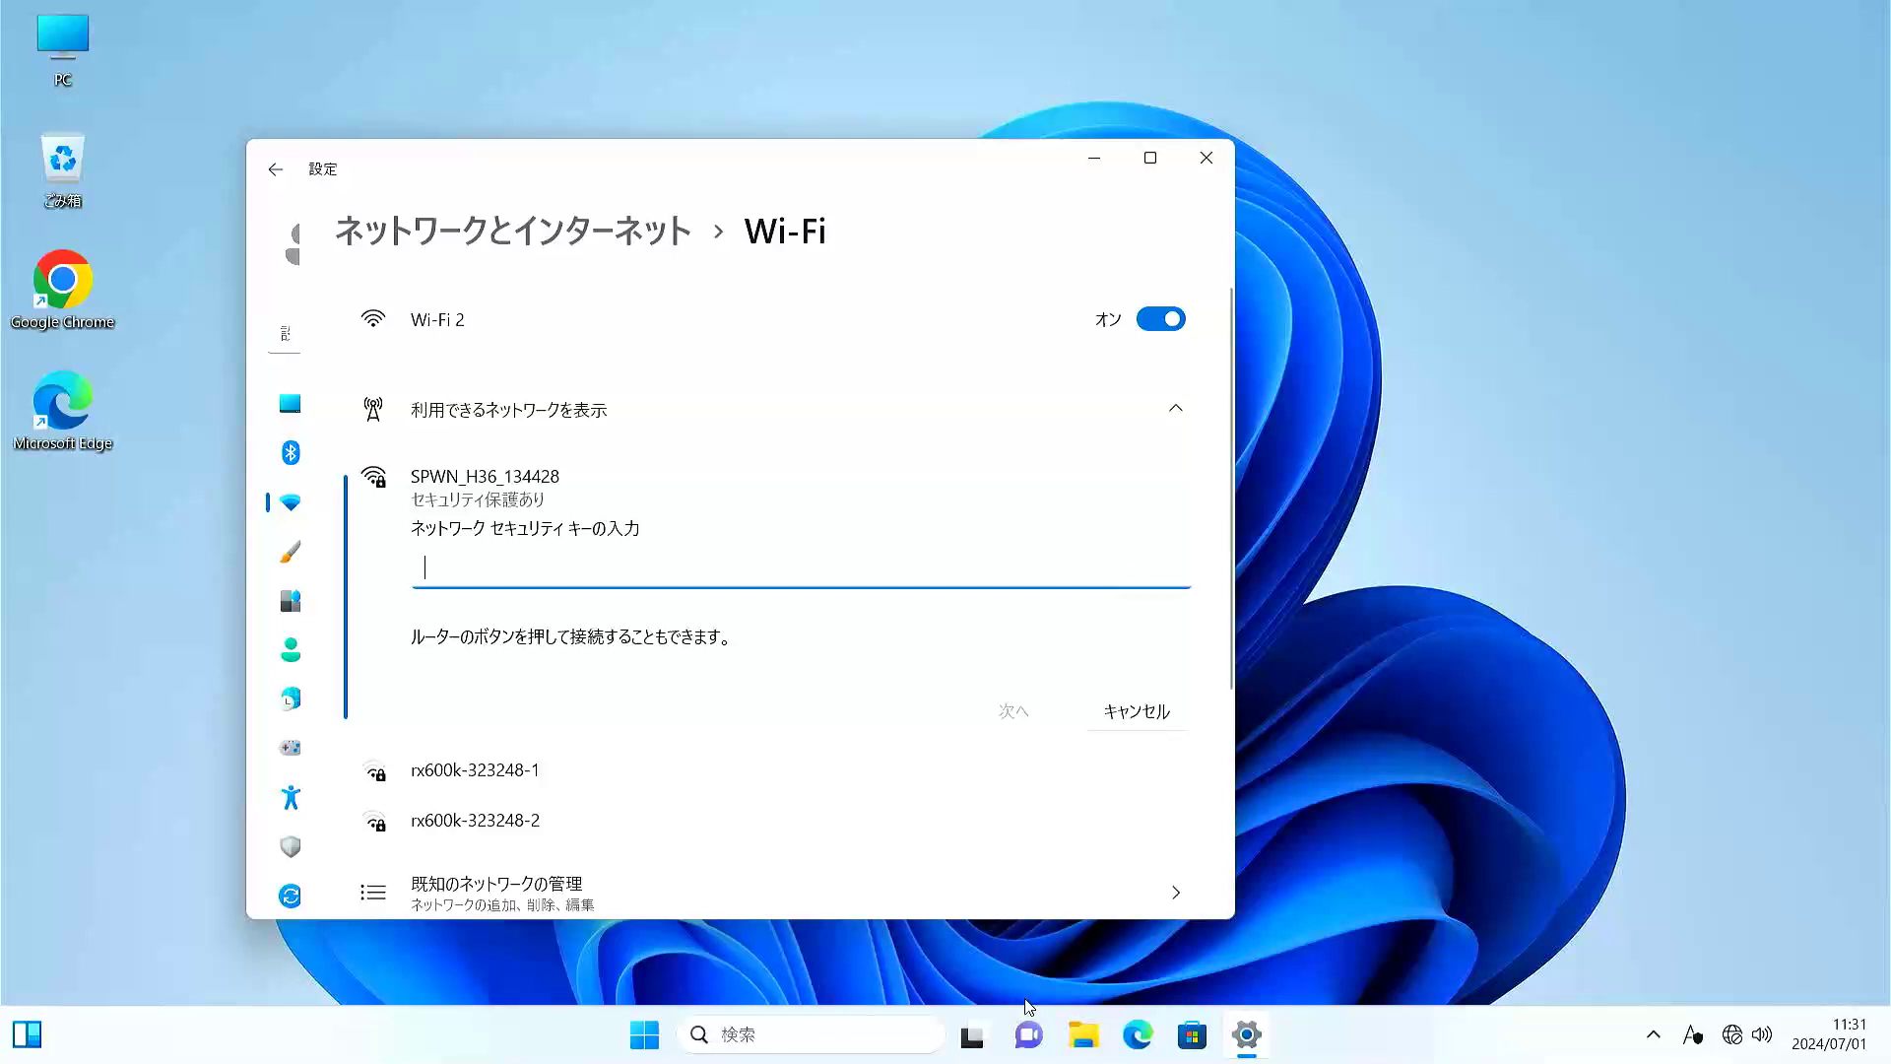
pyautogui.moveTo(993, 1062)
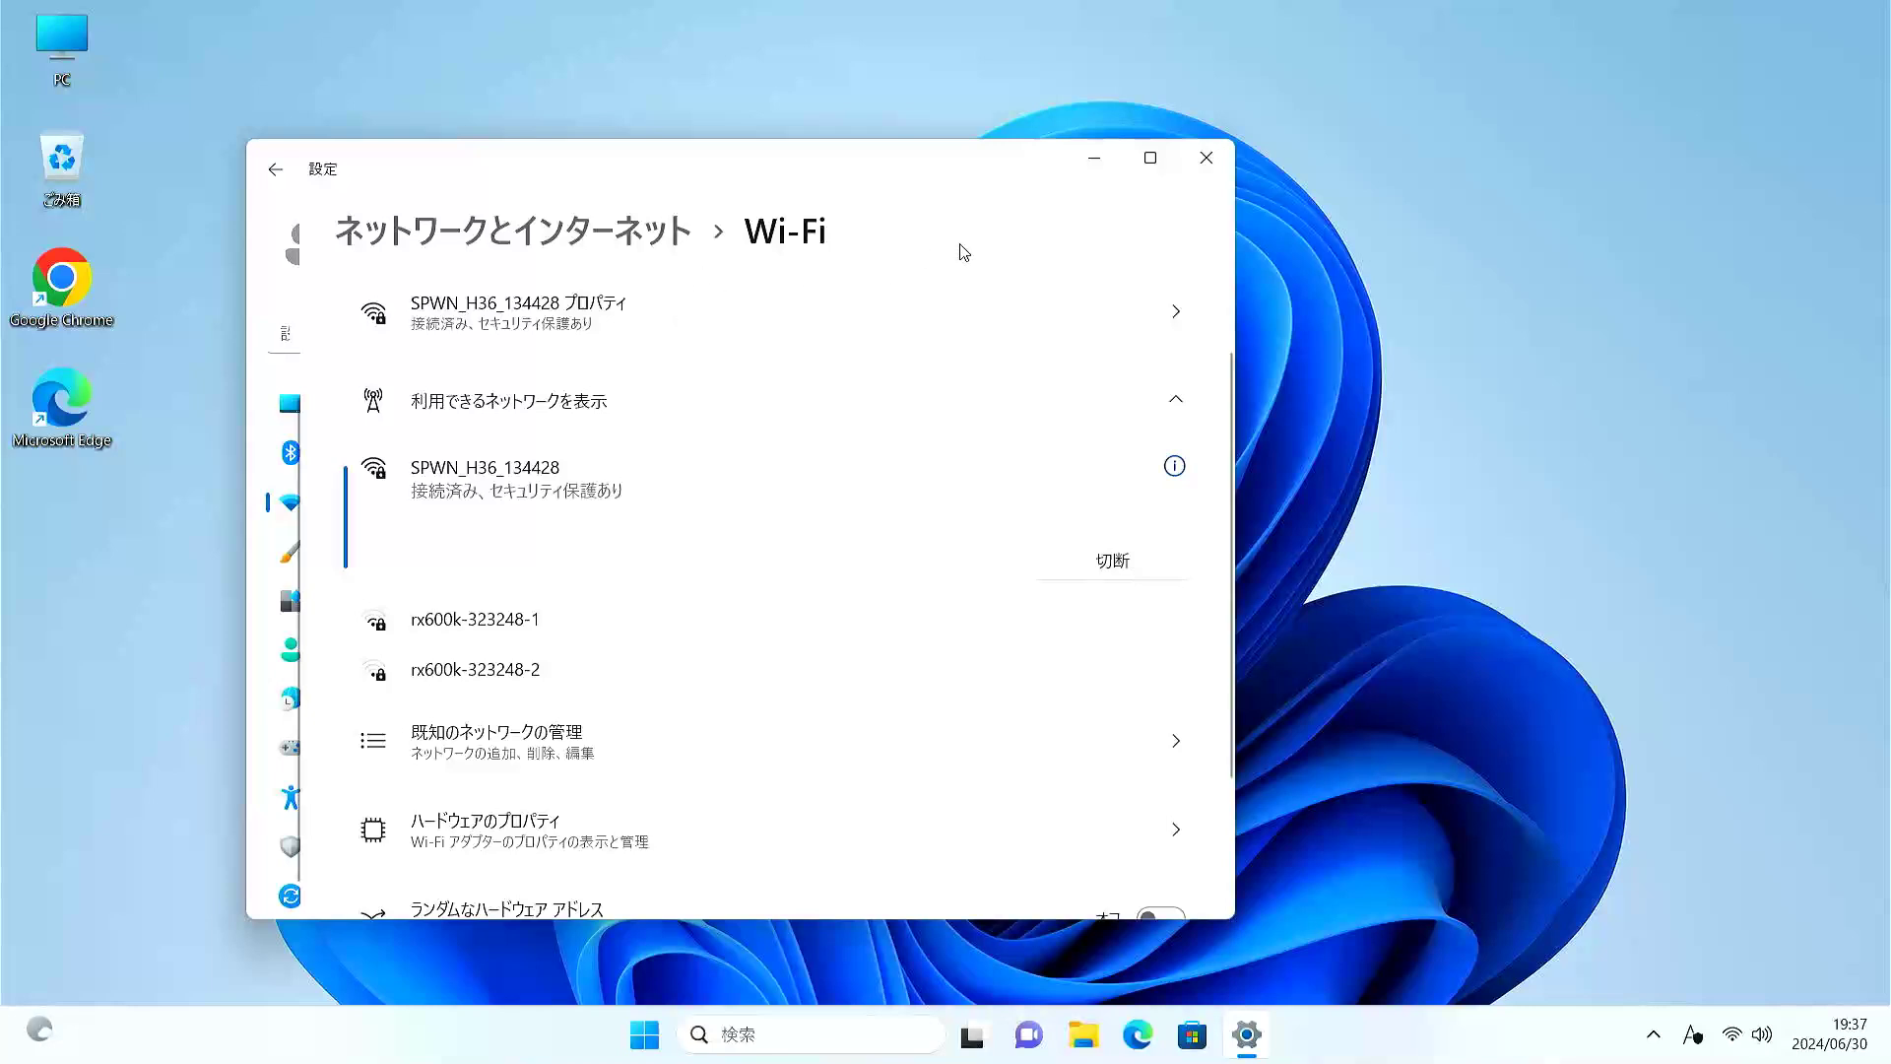
pyautogui.click(1095, 159)
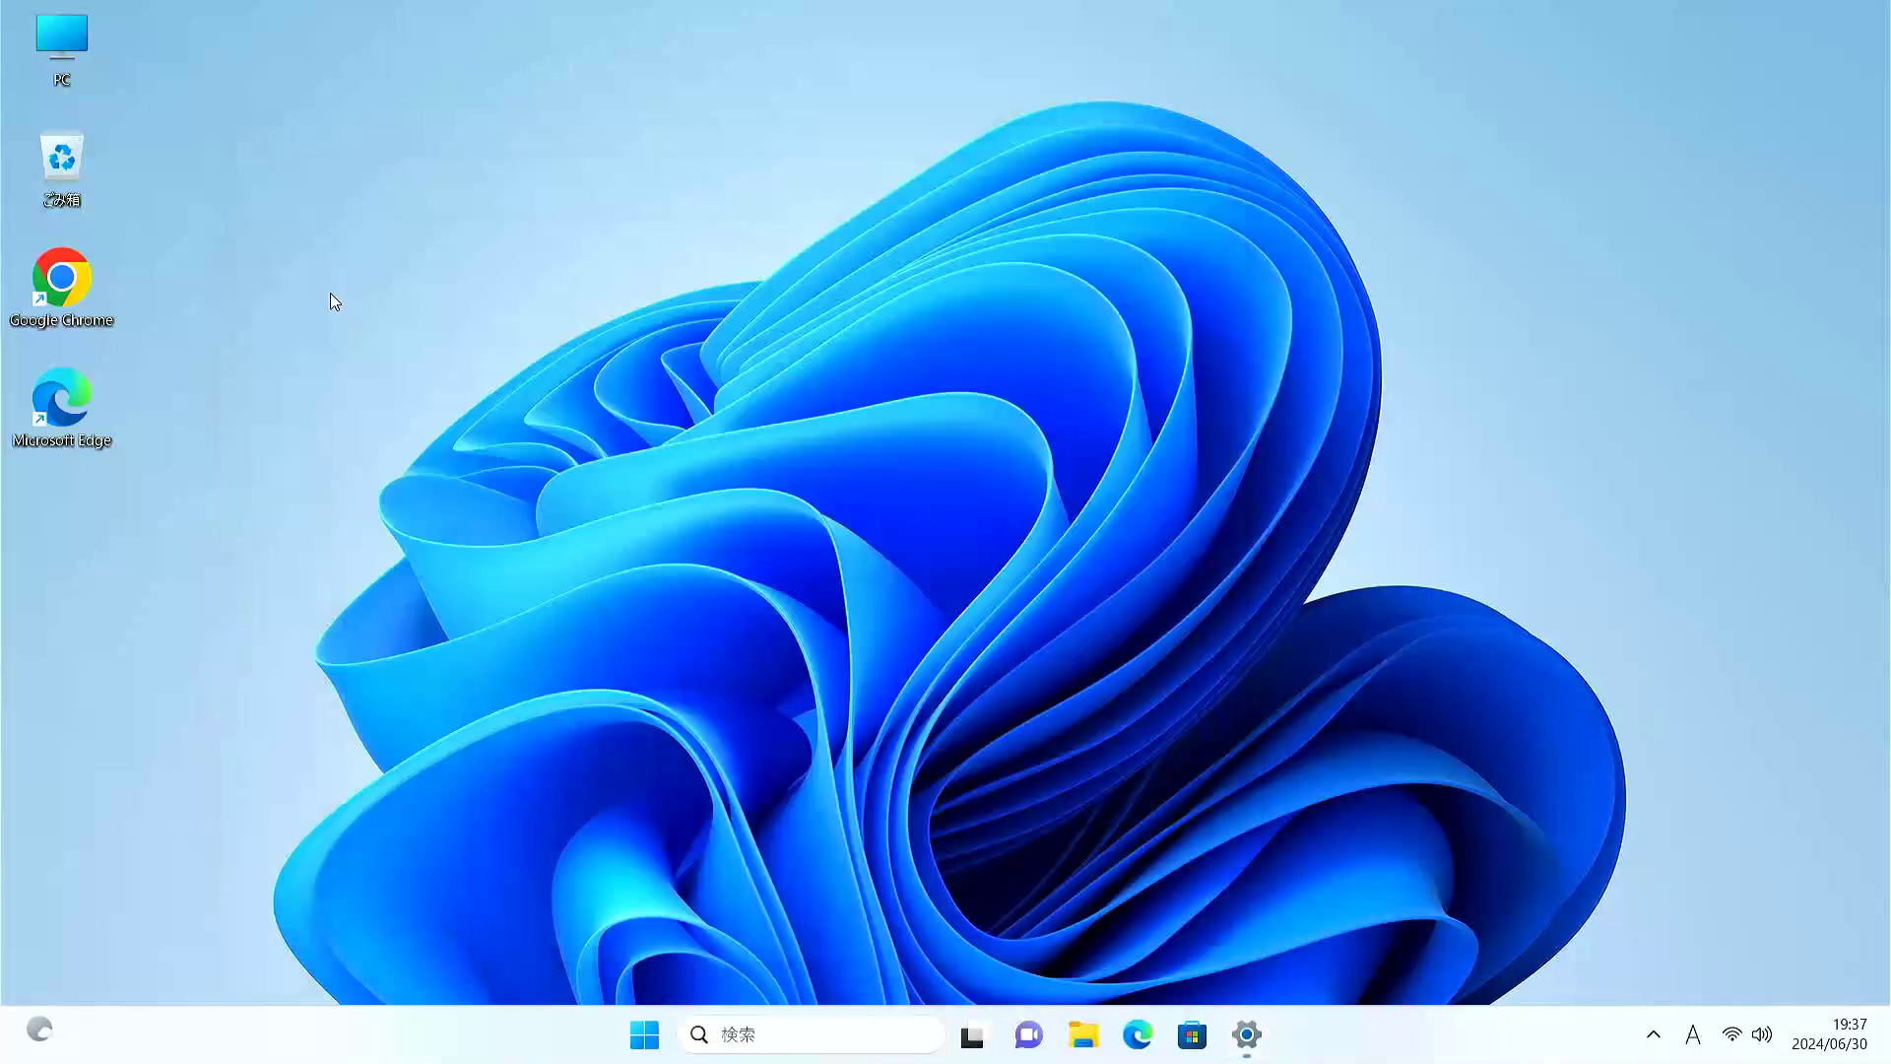
# Open the desktop's personalisation settings and set the purple glowing arc from the recent images as the desktop background.
pyautogui.rightClick(334, 300)
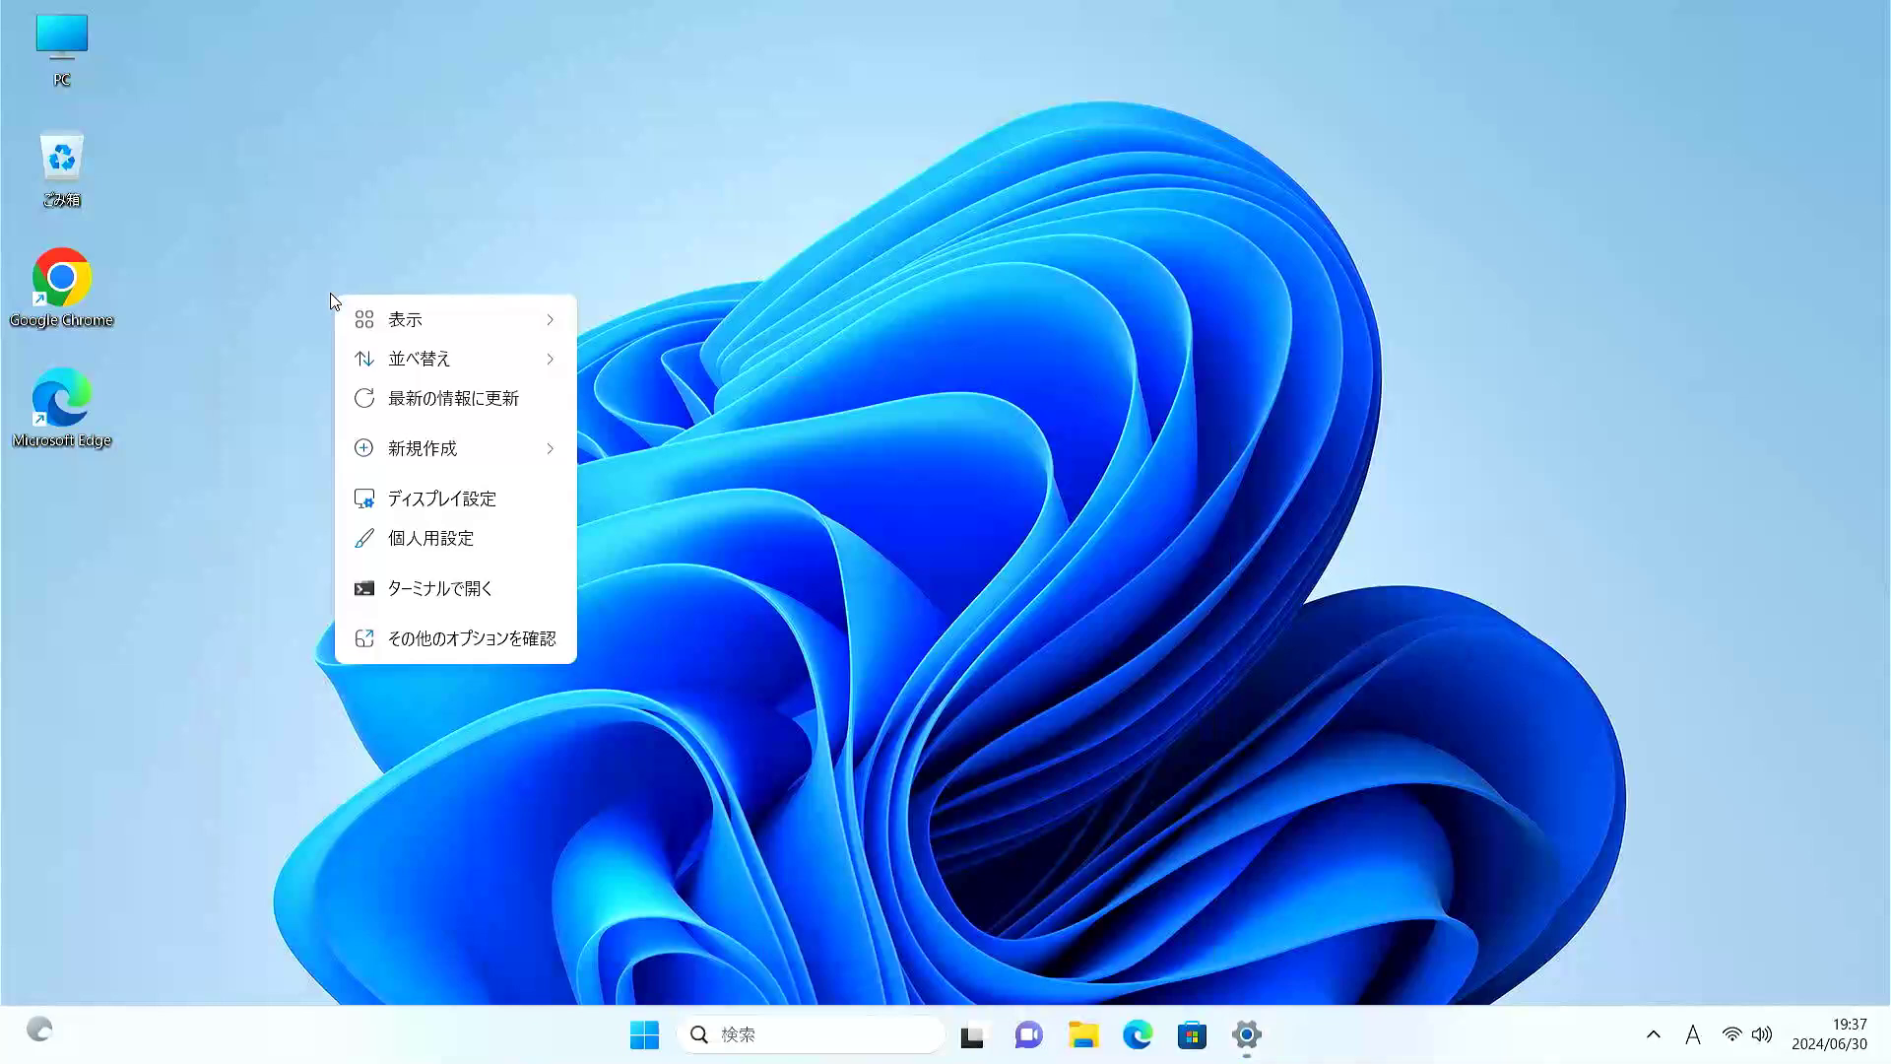
pyautogui.click(441, 541)
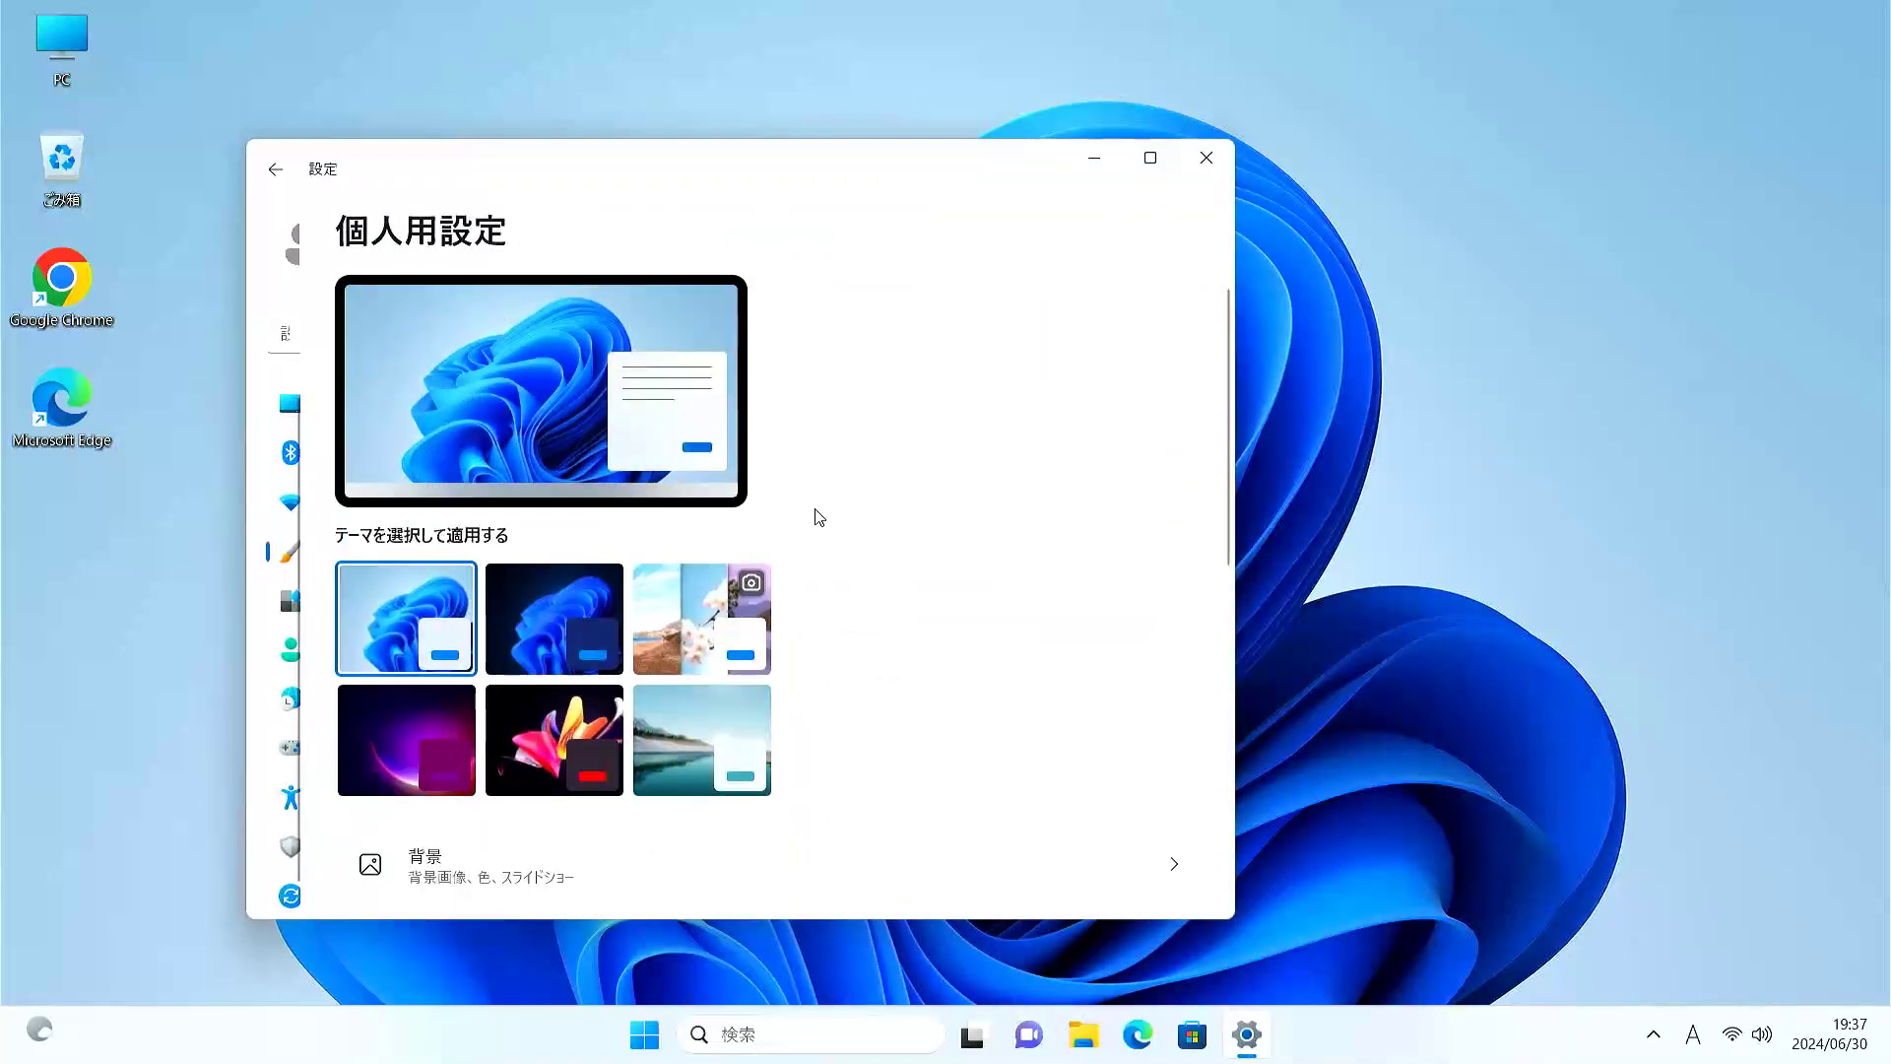
pyautogui.scroll(-2, 820, 517)
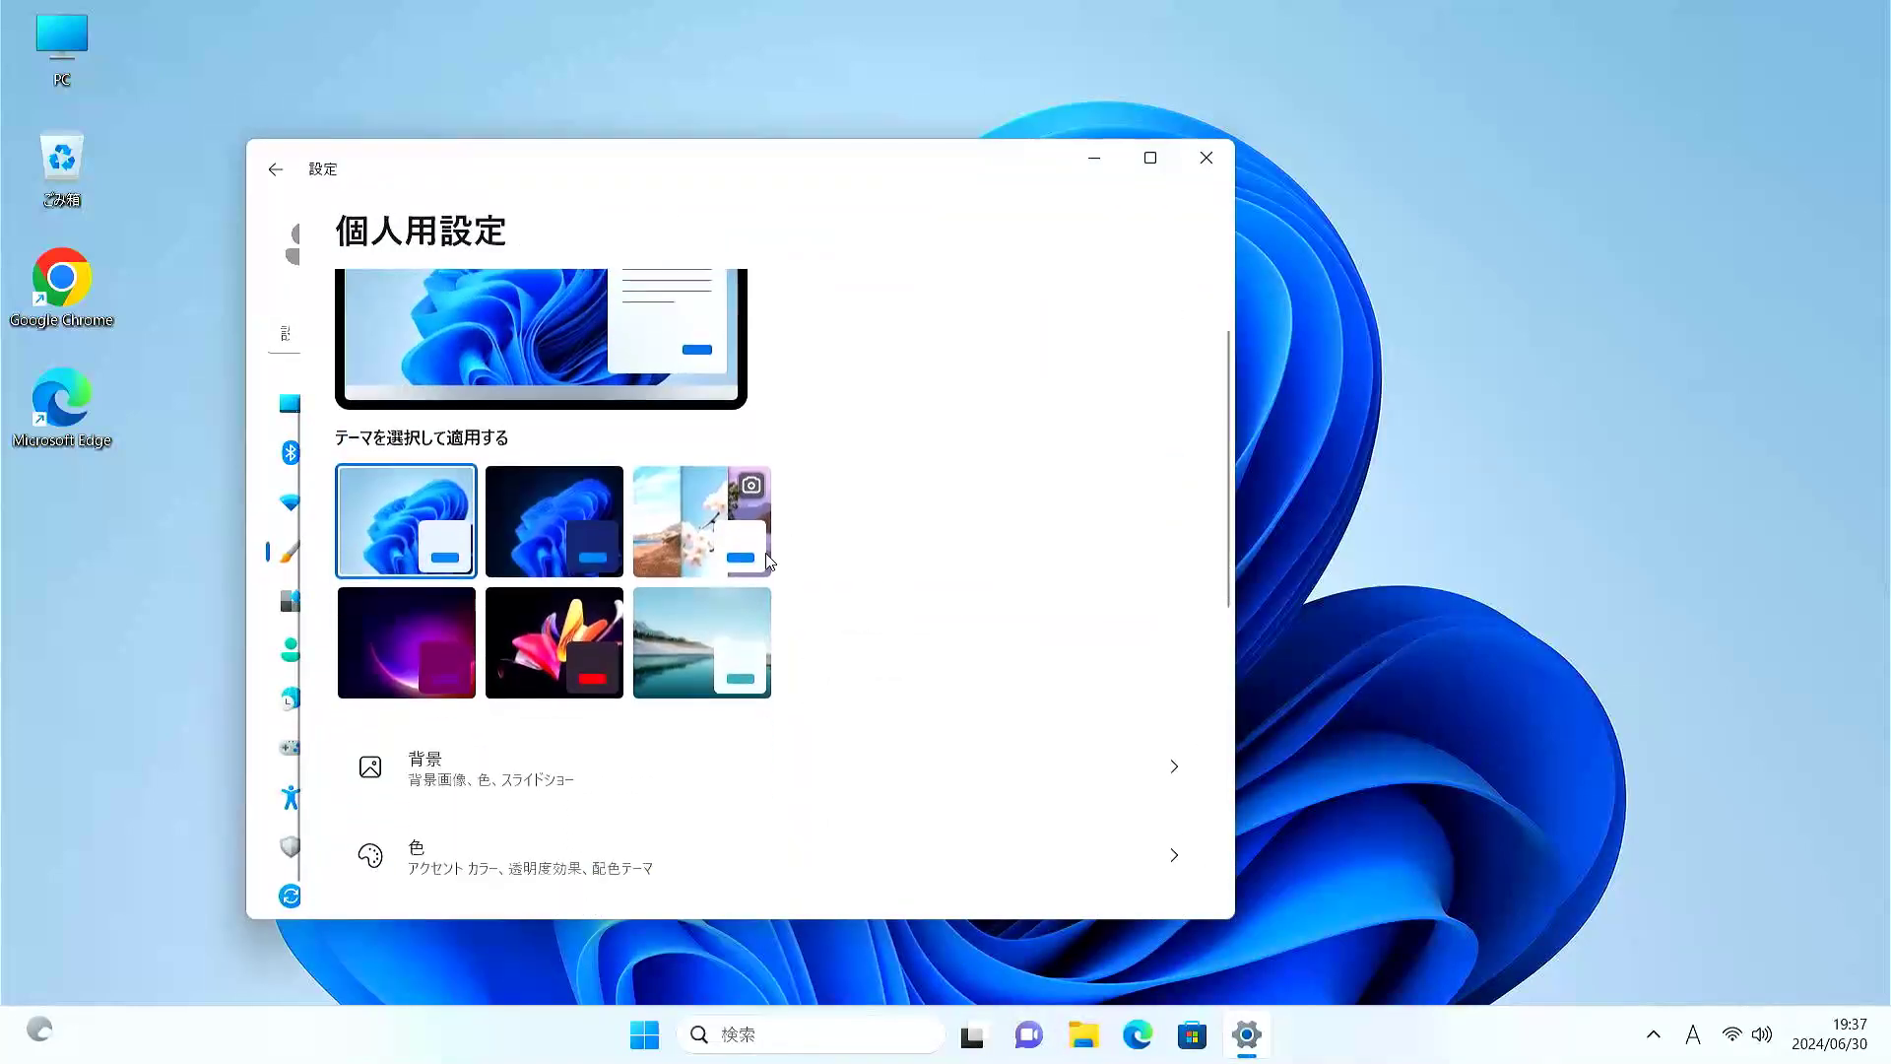
pyautogui.click(532, 788)
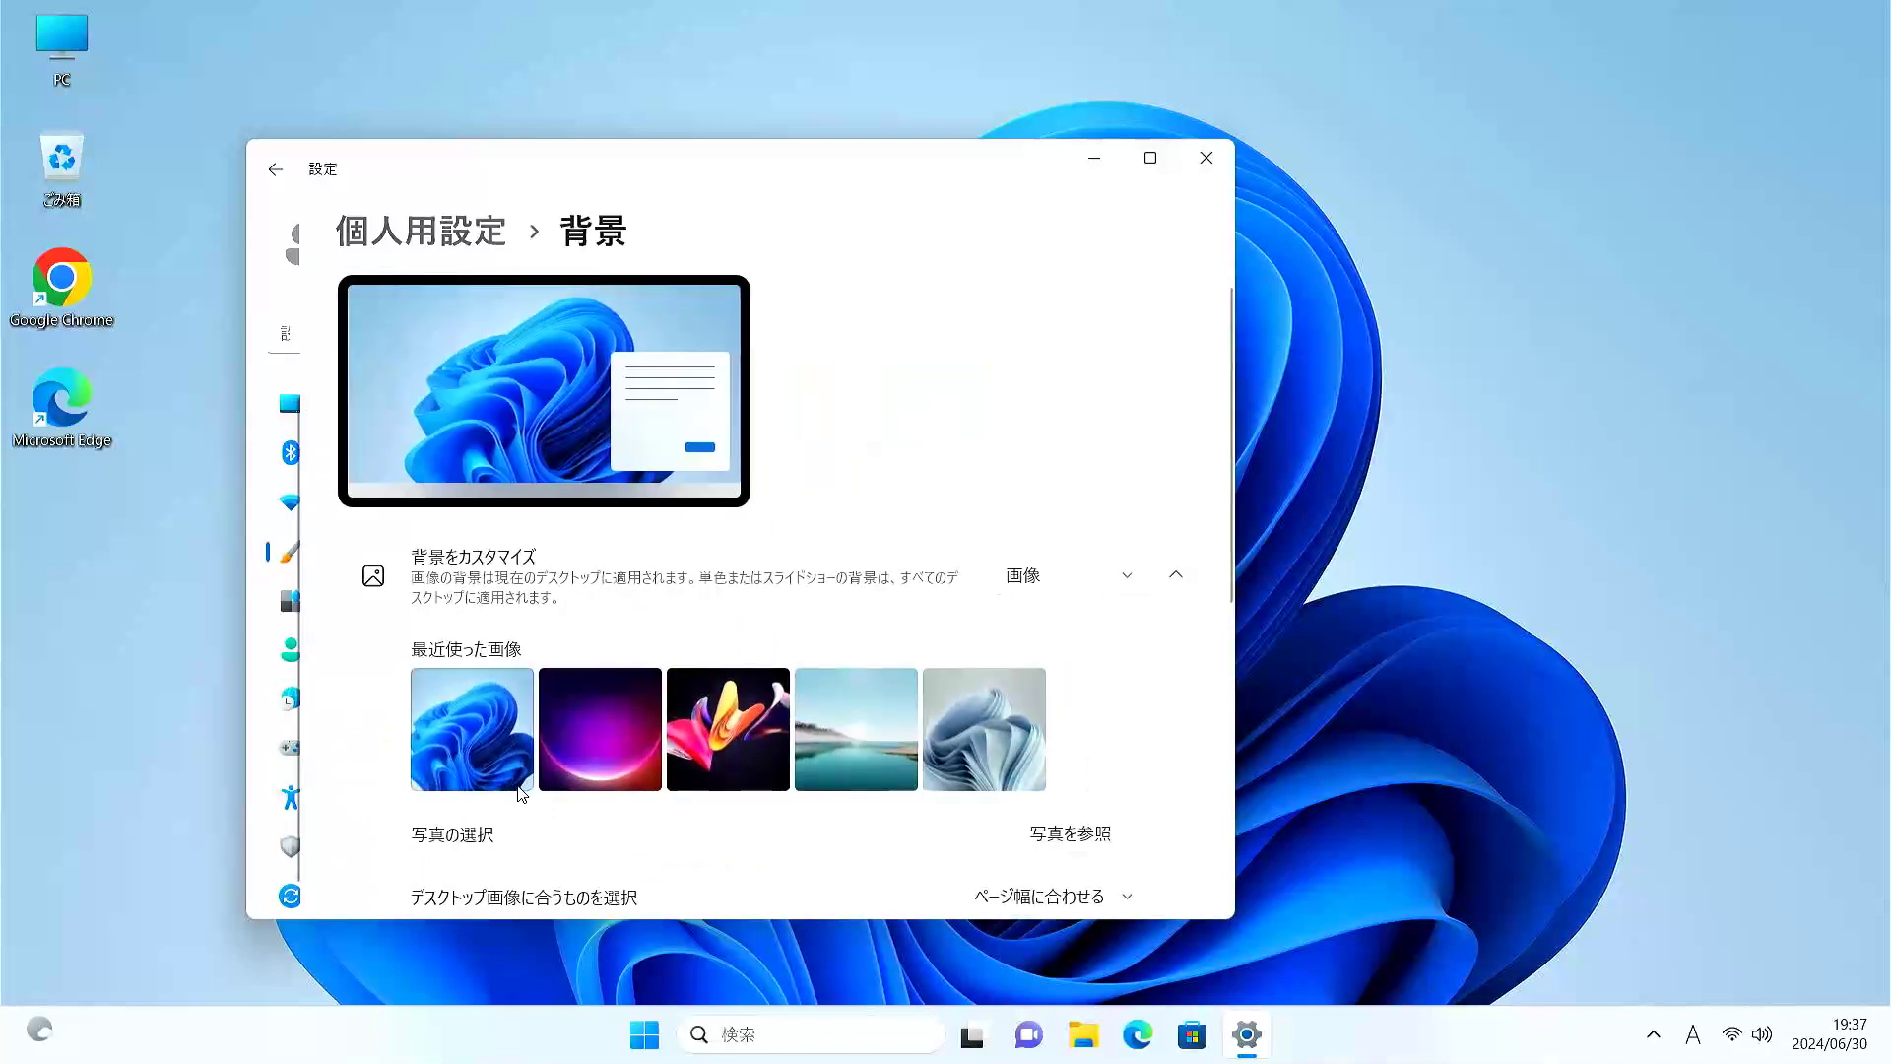
pyautogui.click(274, 169)
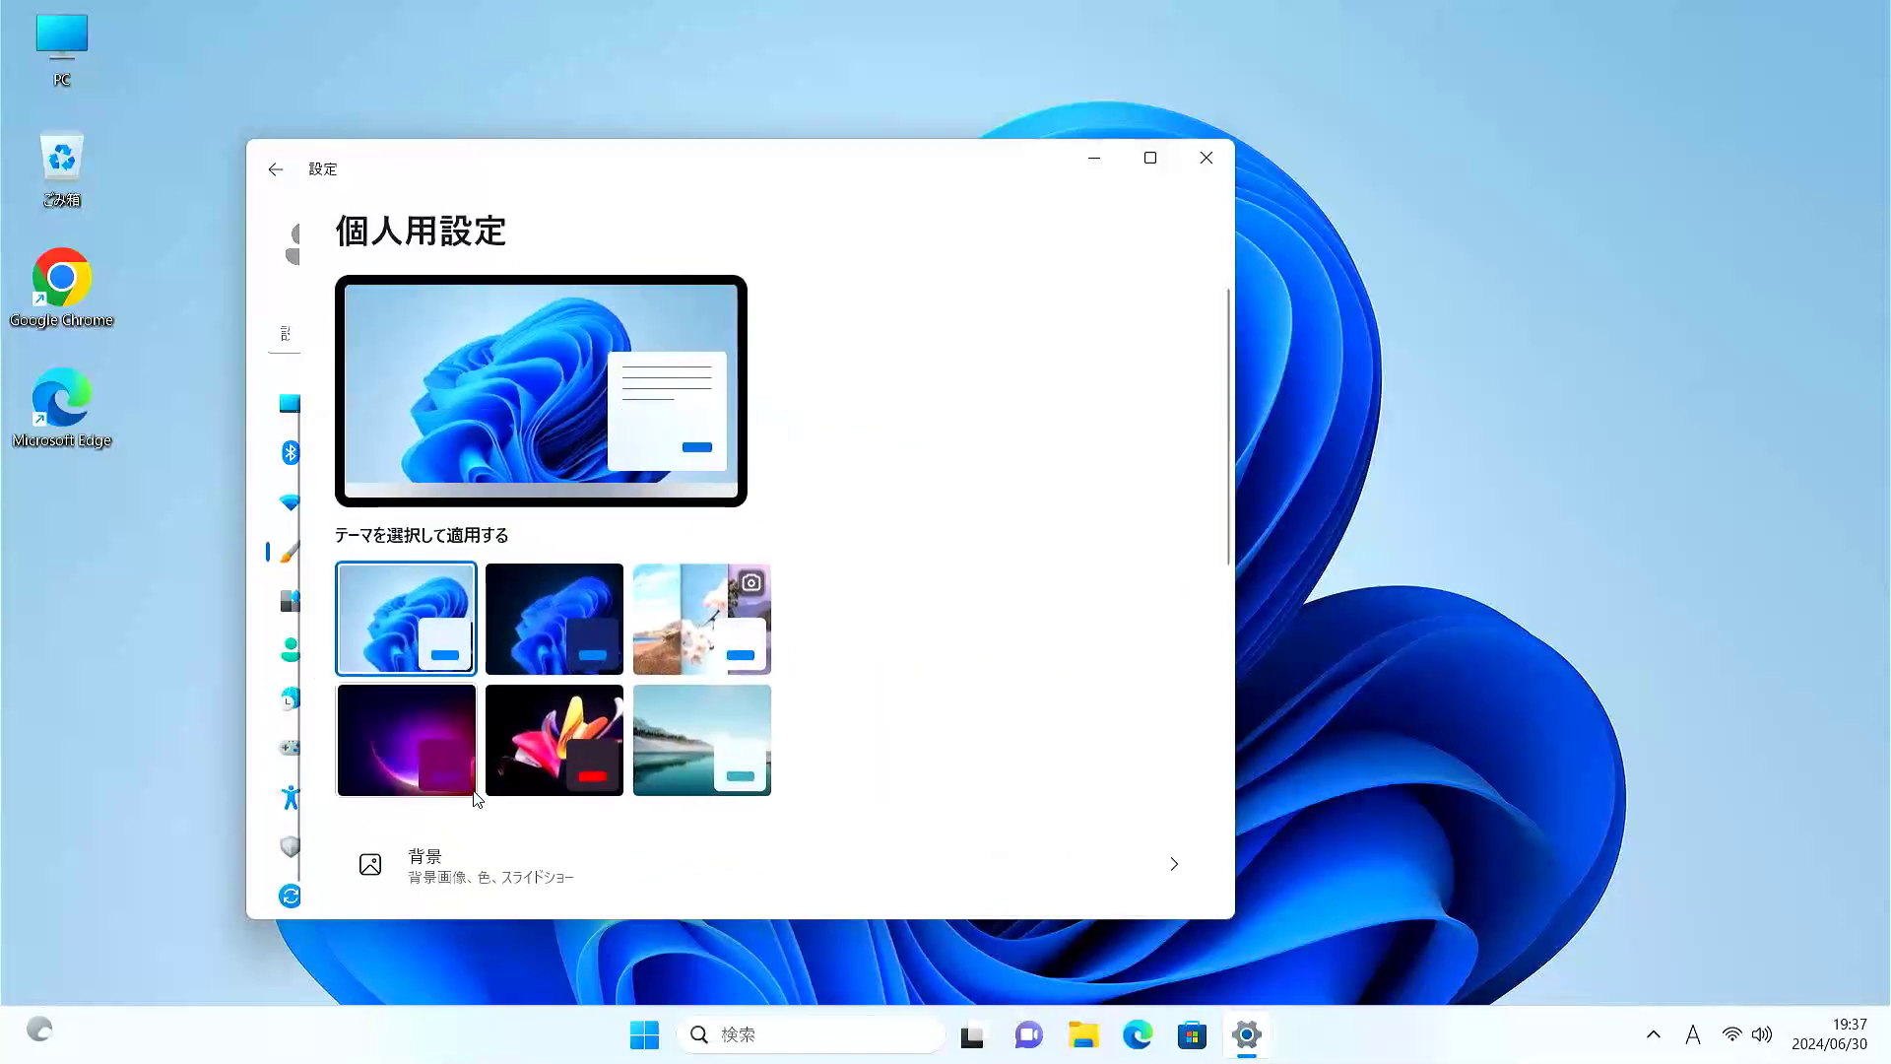
pyautogui.click(461, 875)
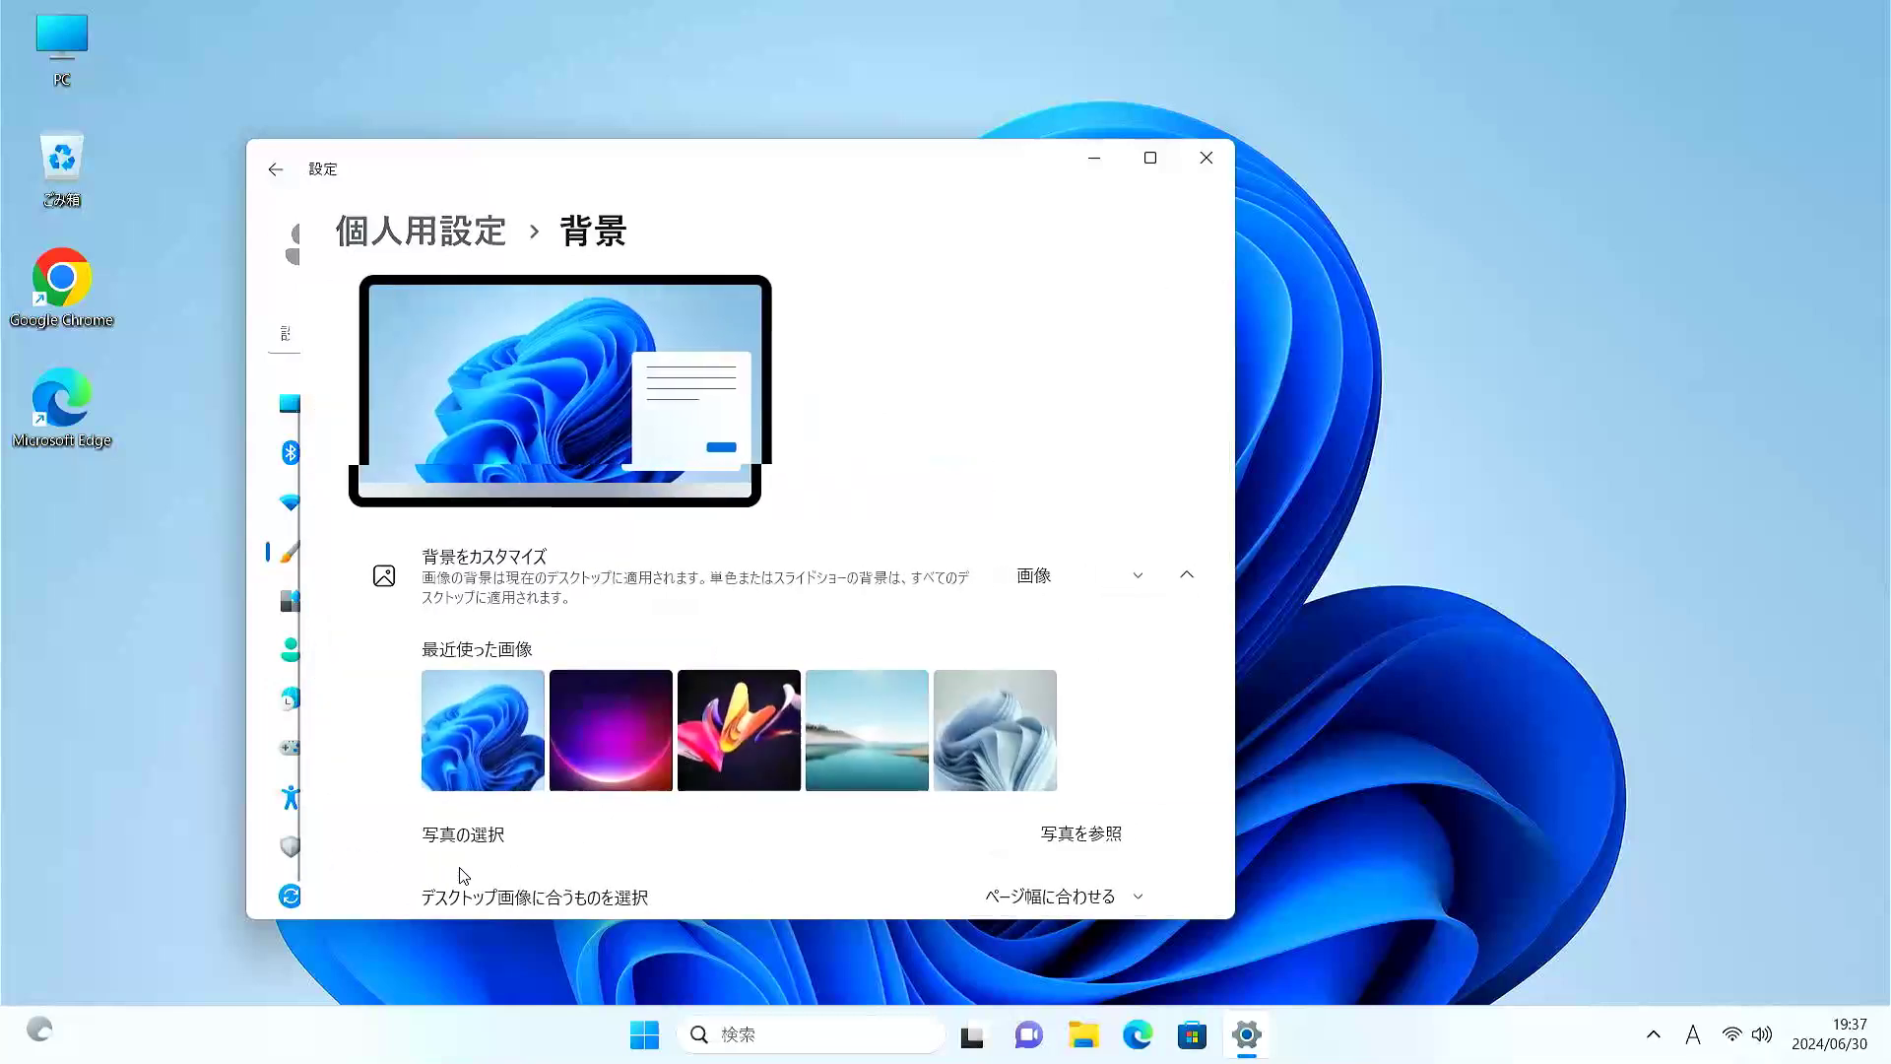
pyautogui.scroll(-1, 693, 731)
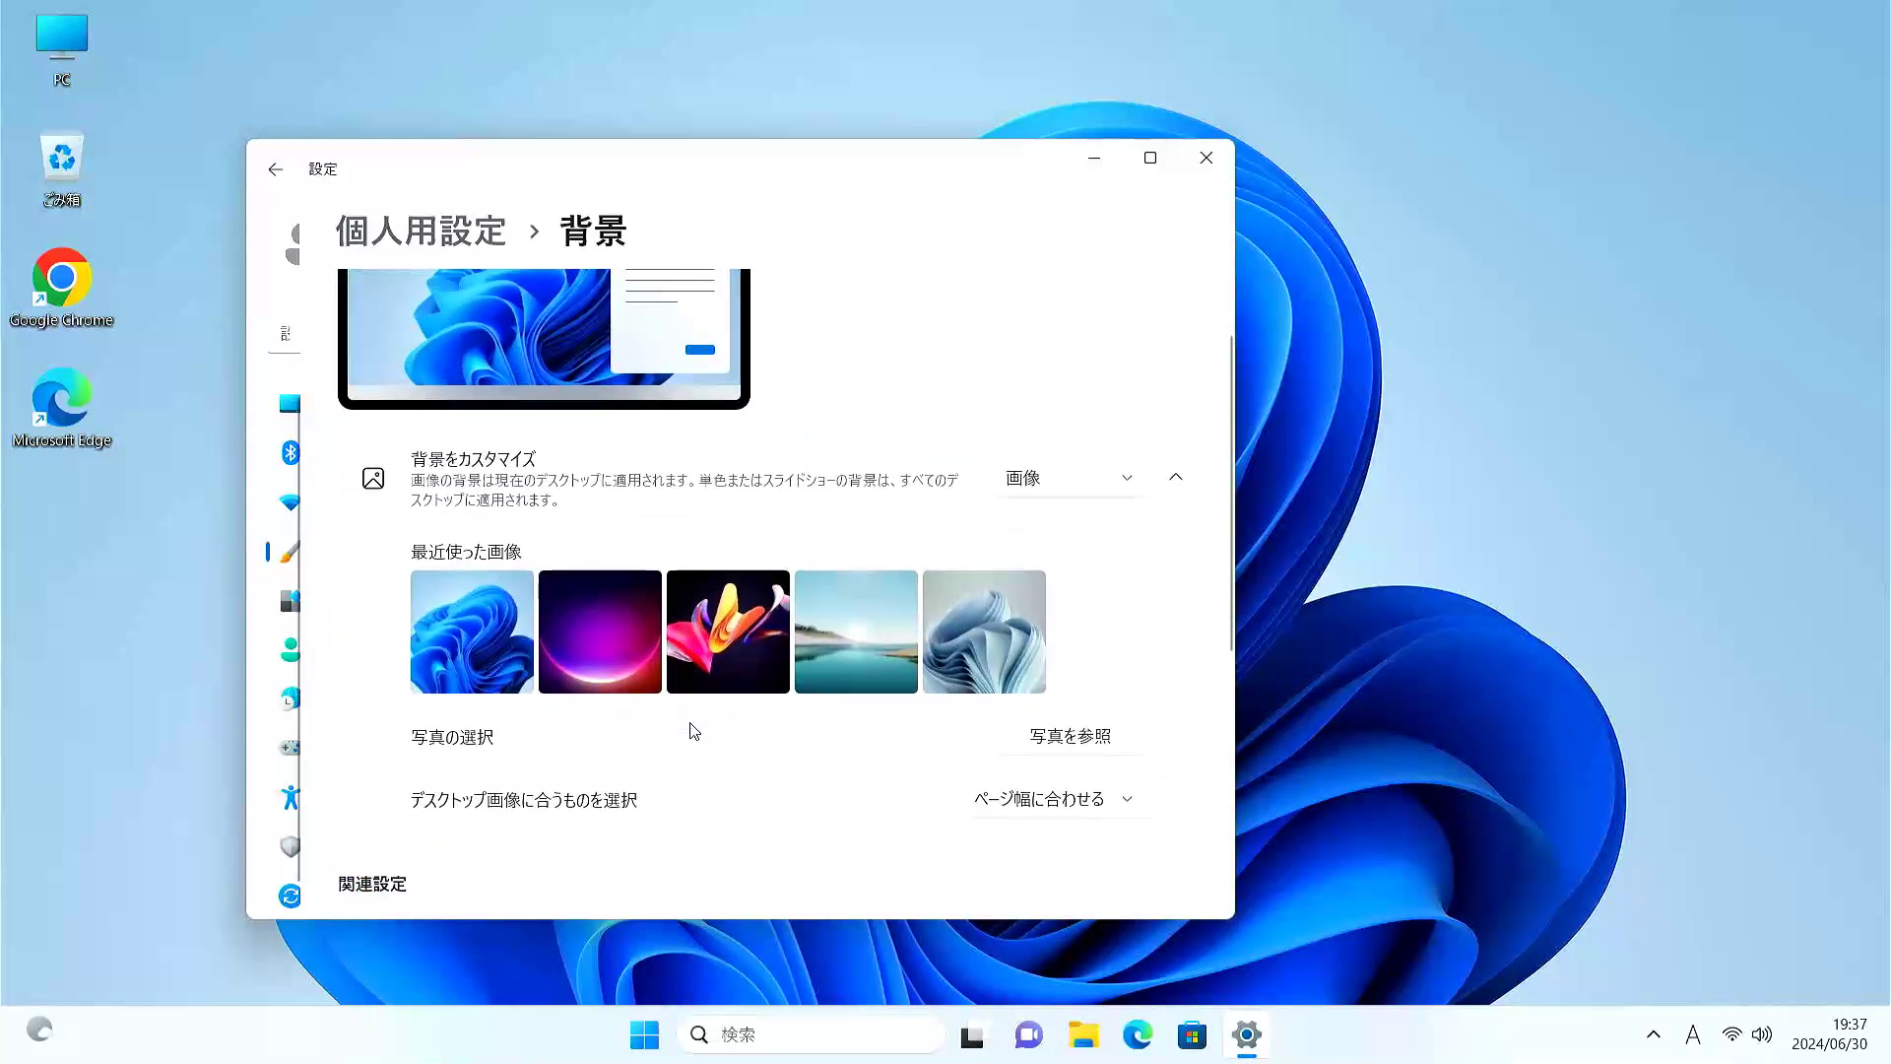
pyautogui.click(603, 620)
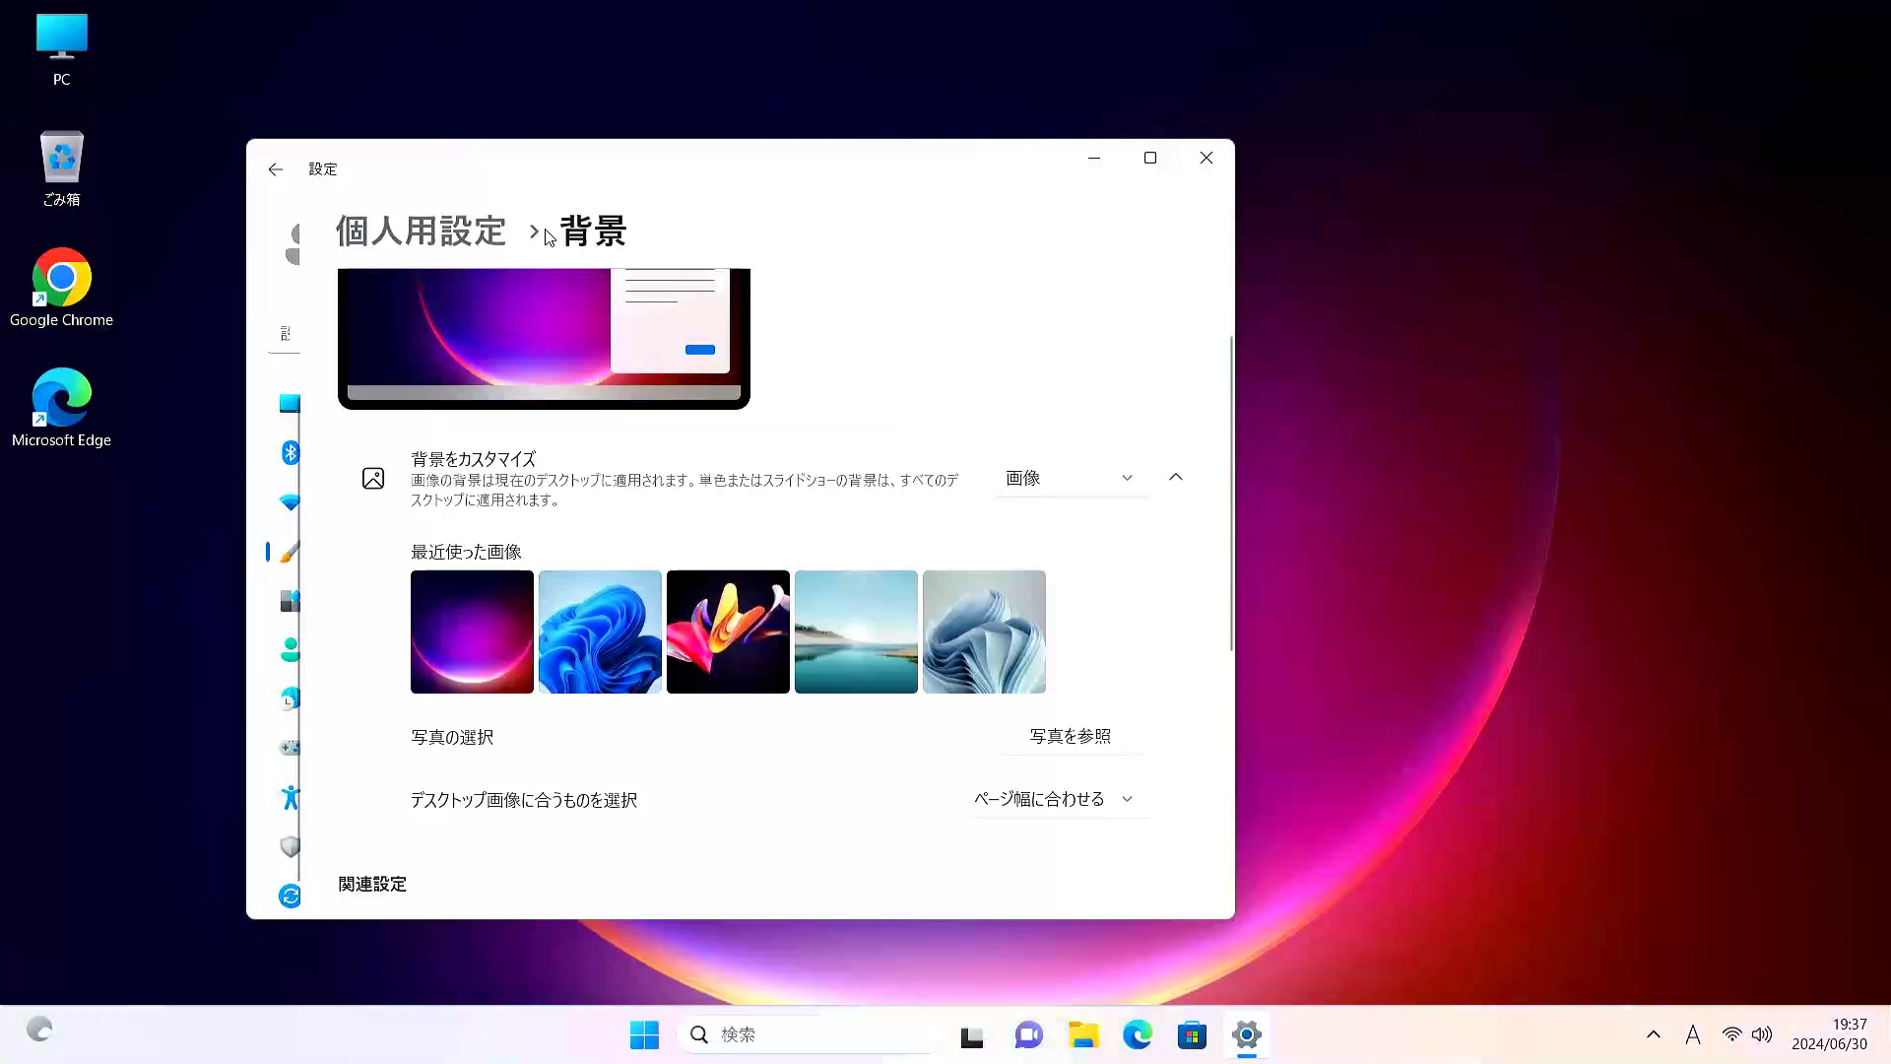
# Return to the ライセンス認証 page, review the details under ライセンス認証の状態, and close the settings window.
pyautogui.click(280, 178)
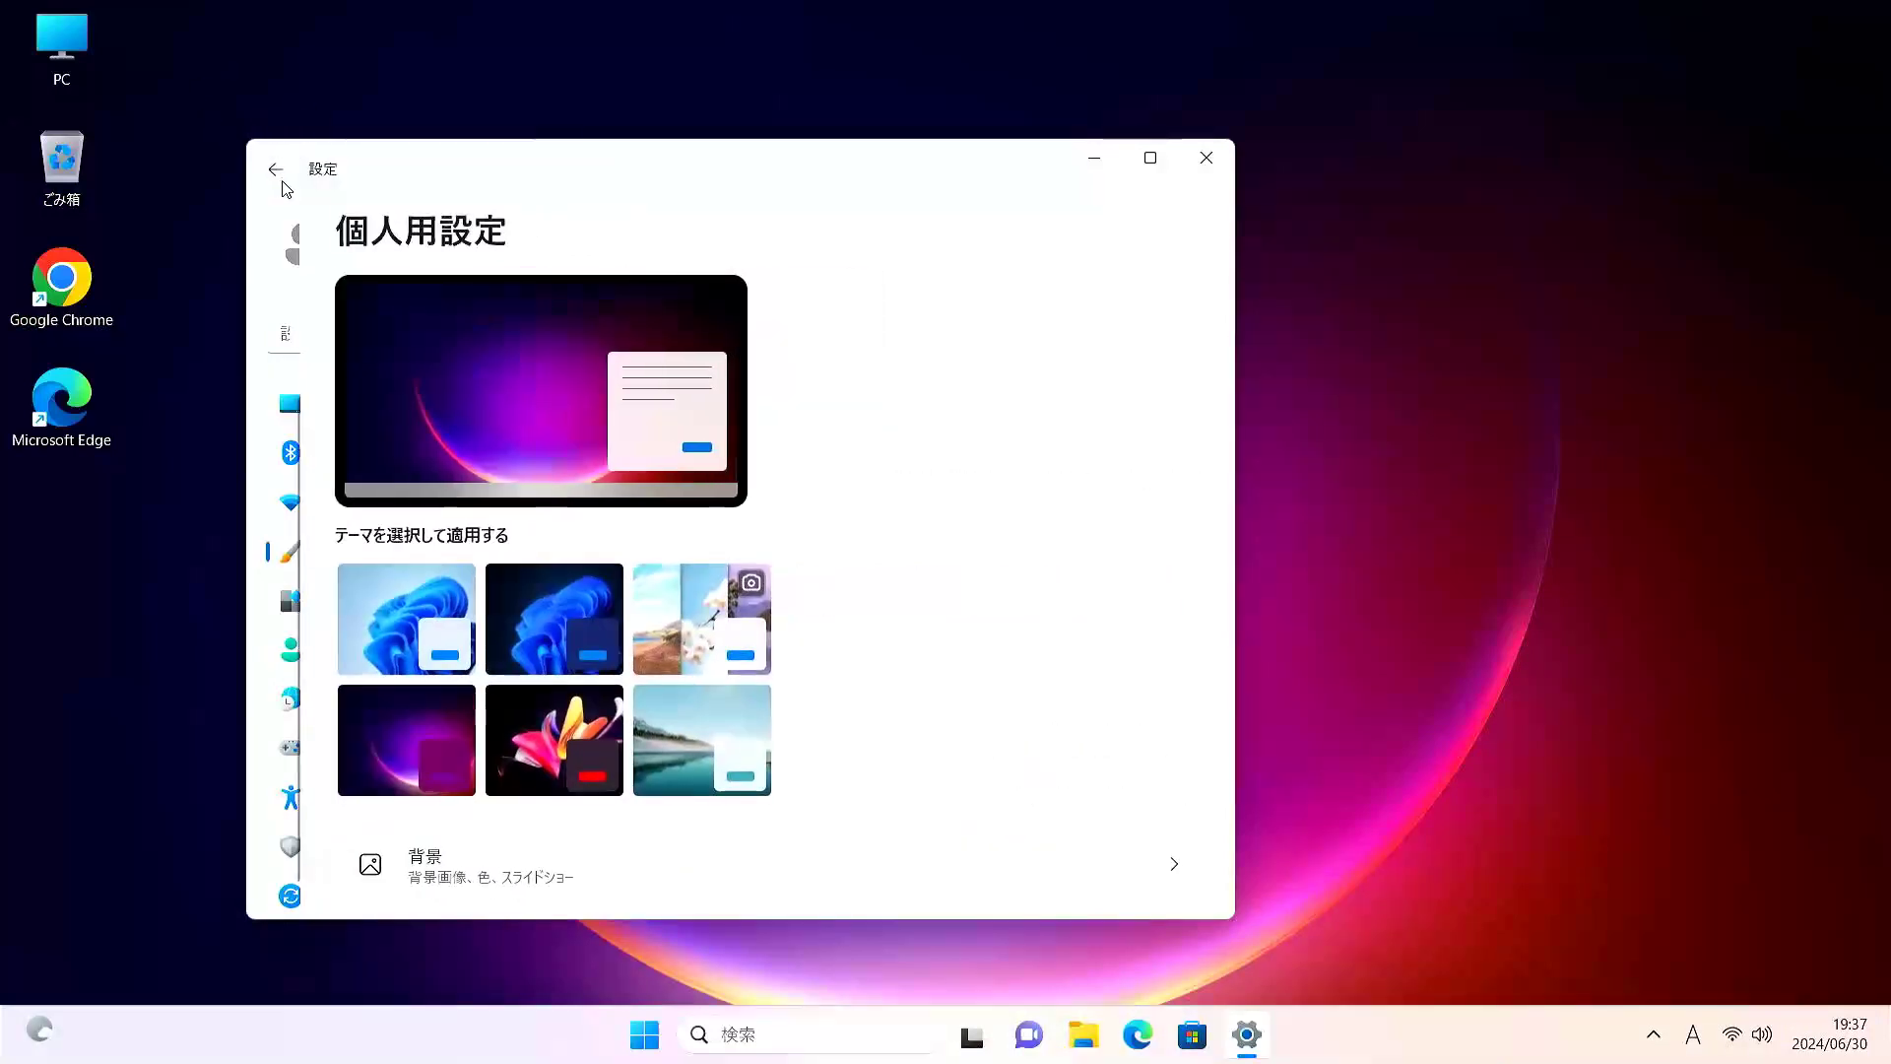
pyautogui.click(282, 183)
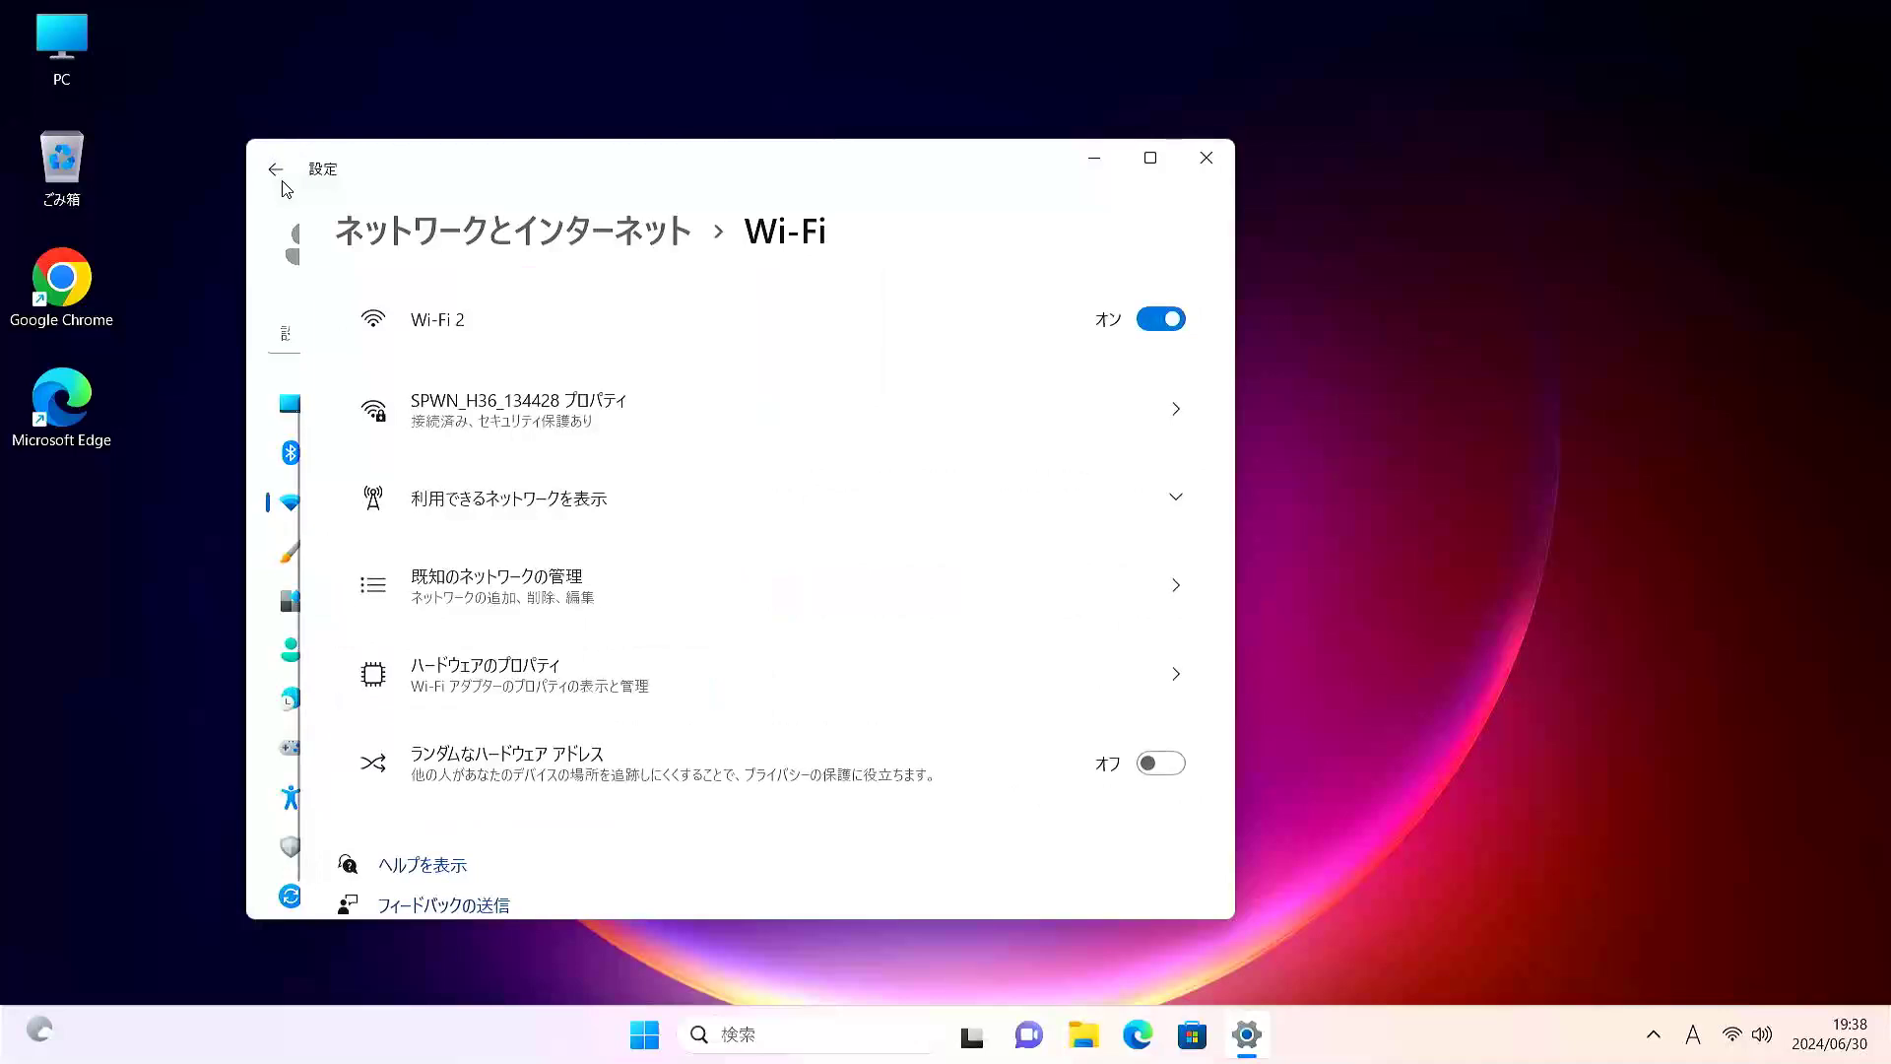
pyautogui.click(282, 185)
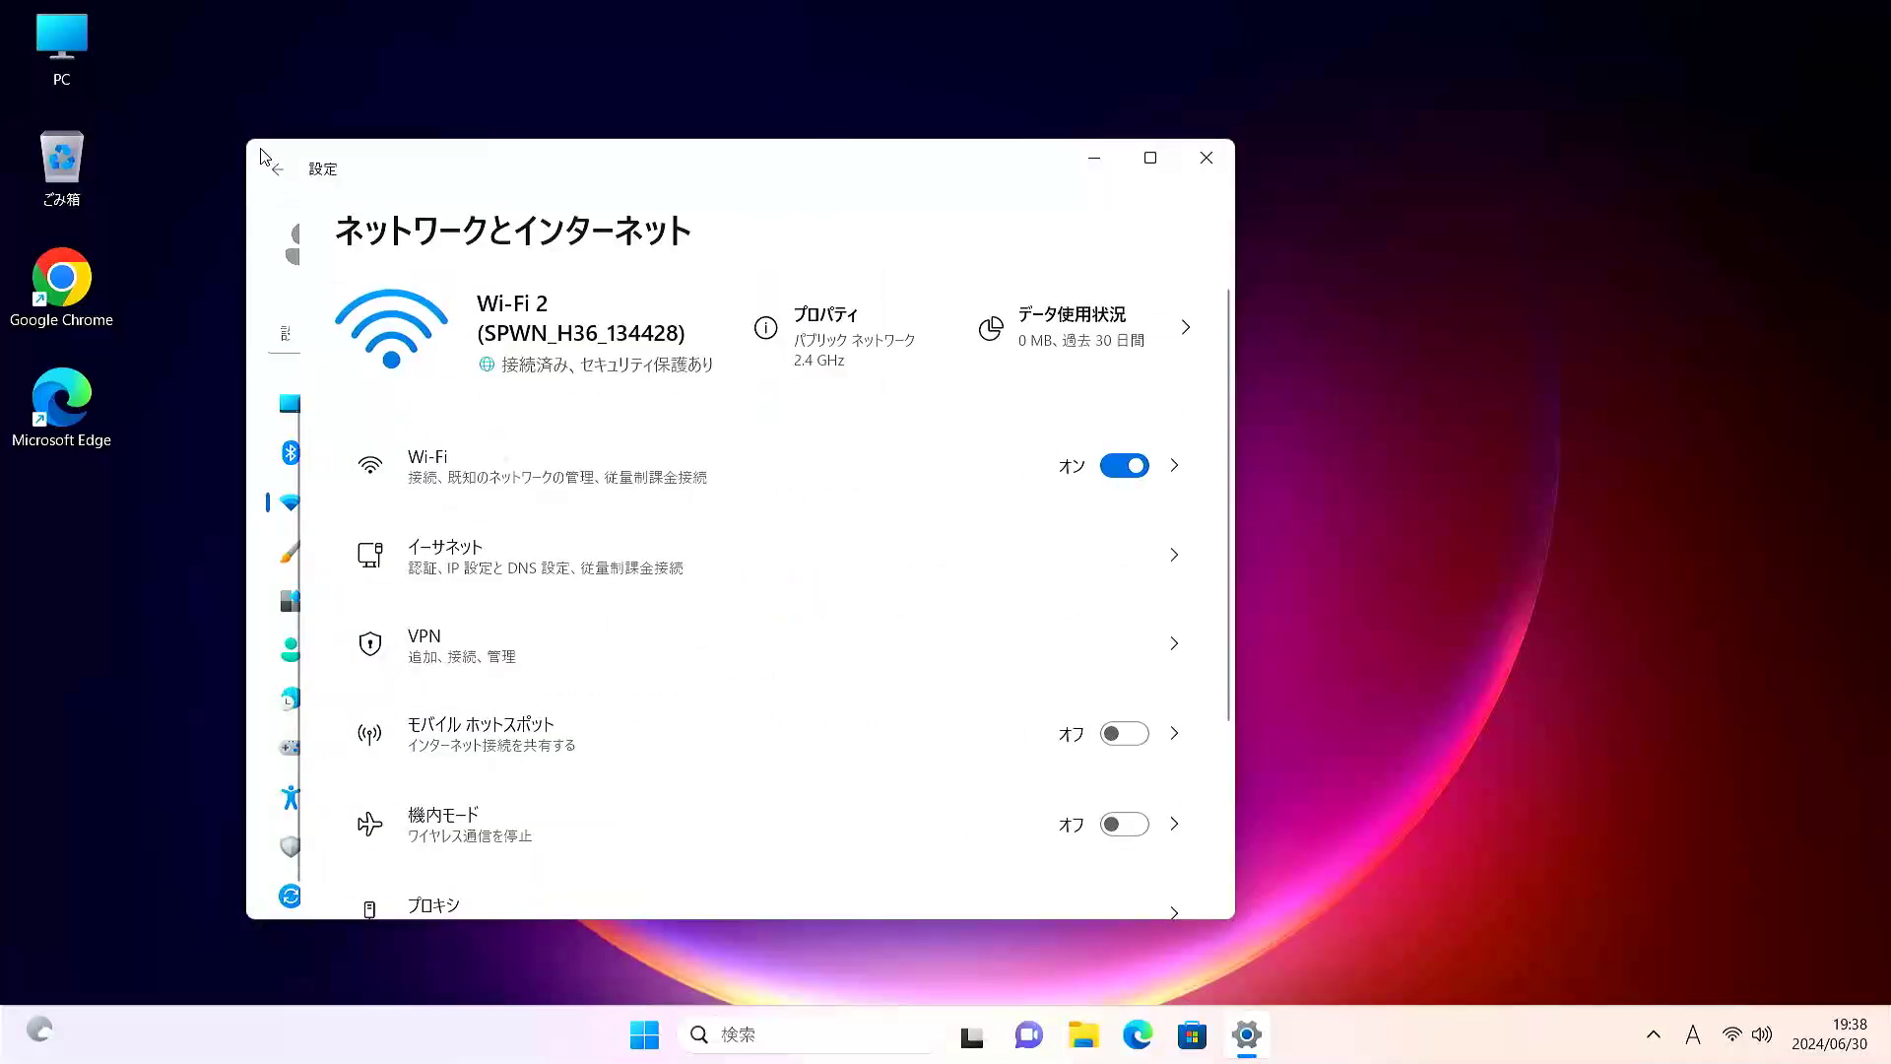
pyautogui.click(275, 168)
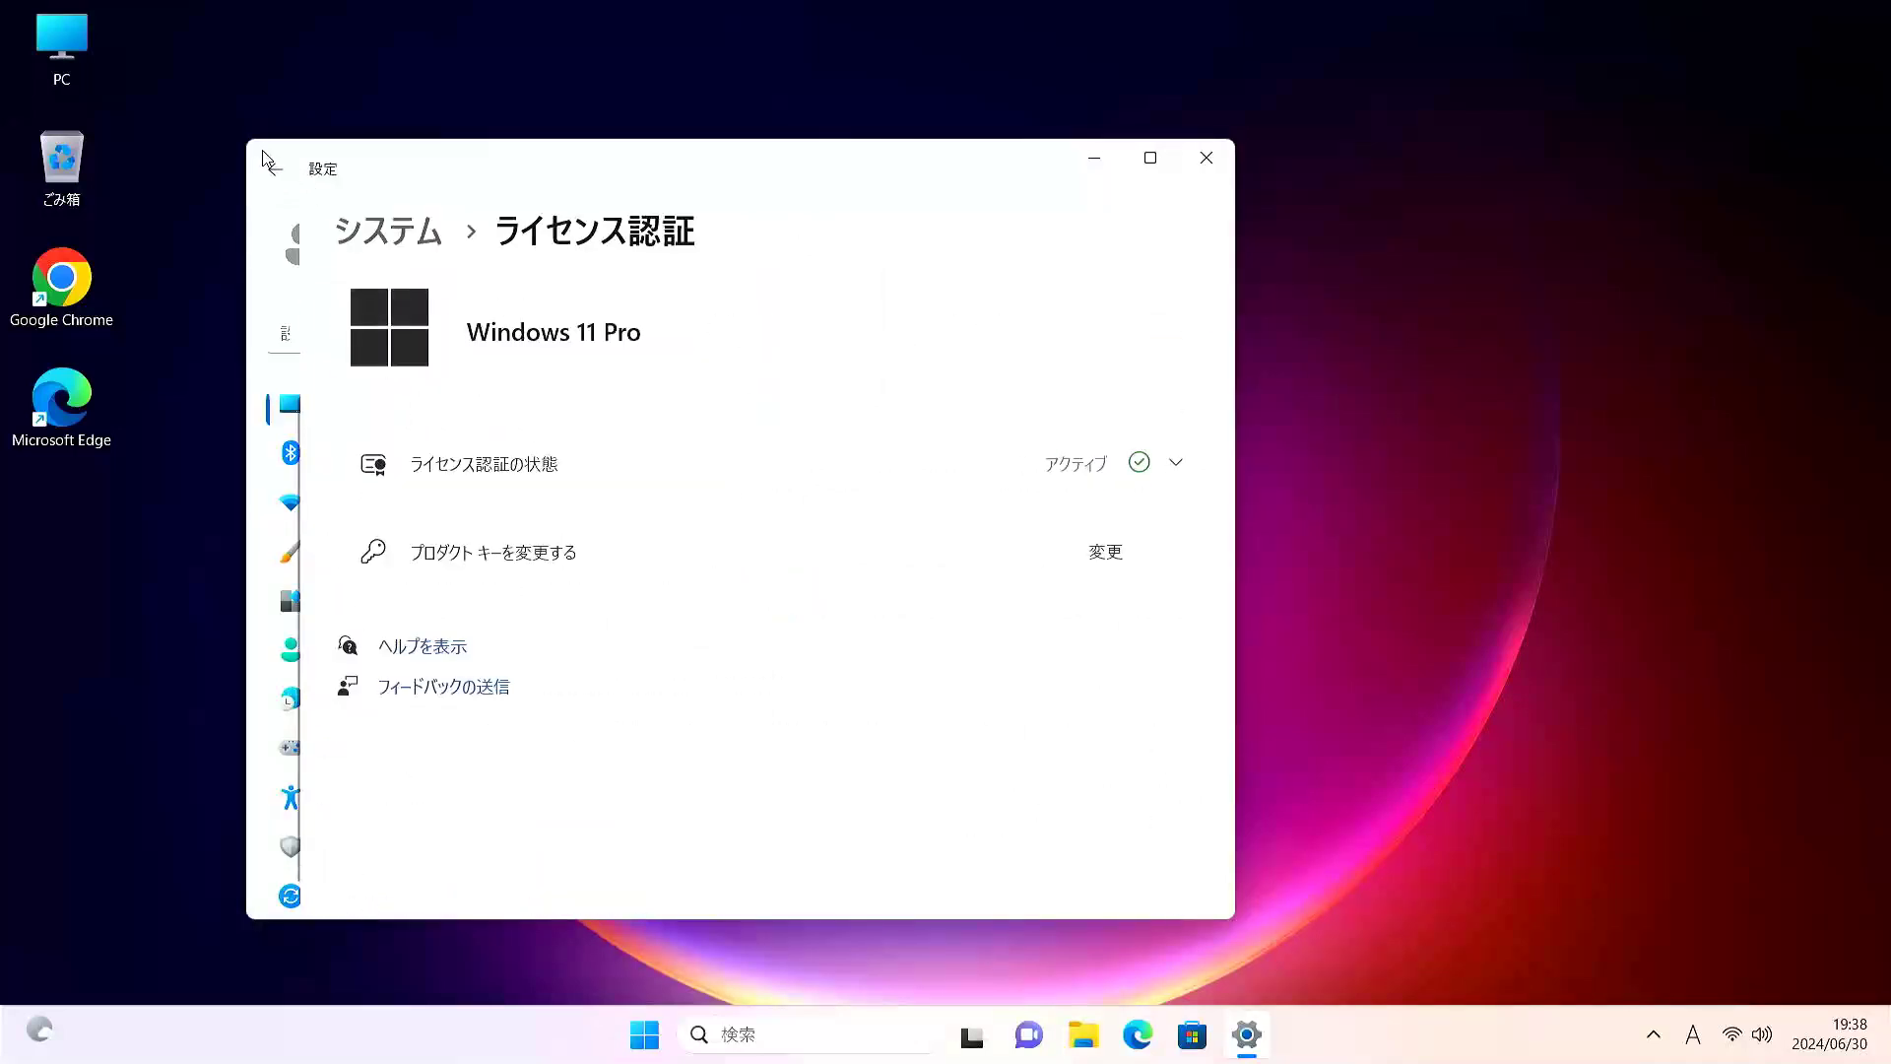
pyautogui.click(511, 471)
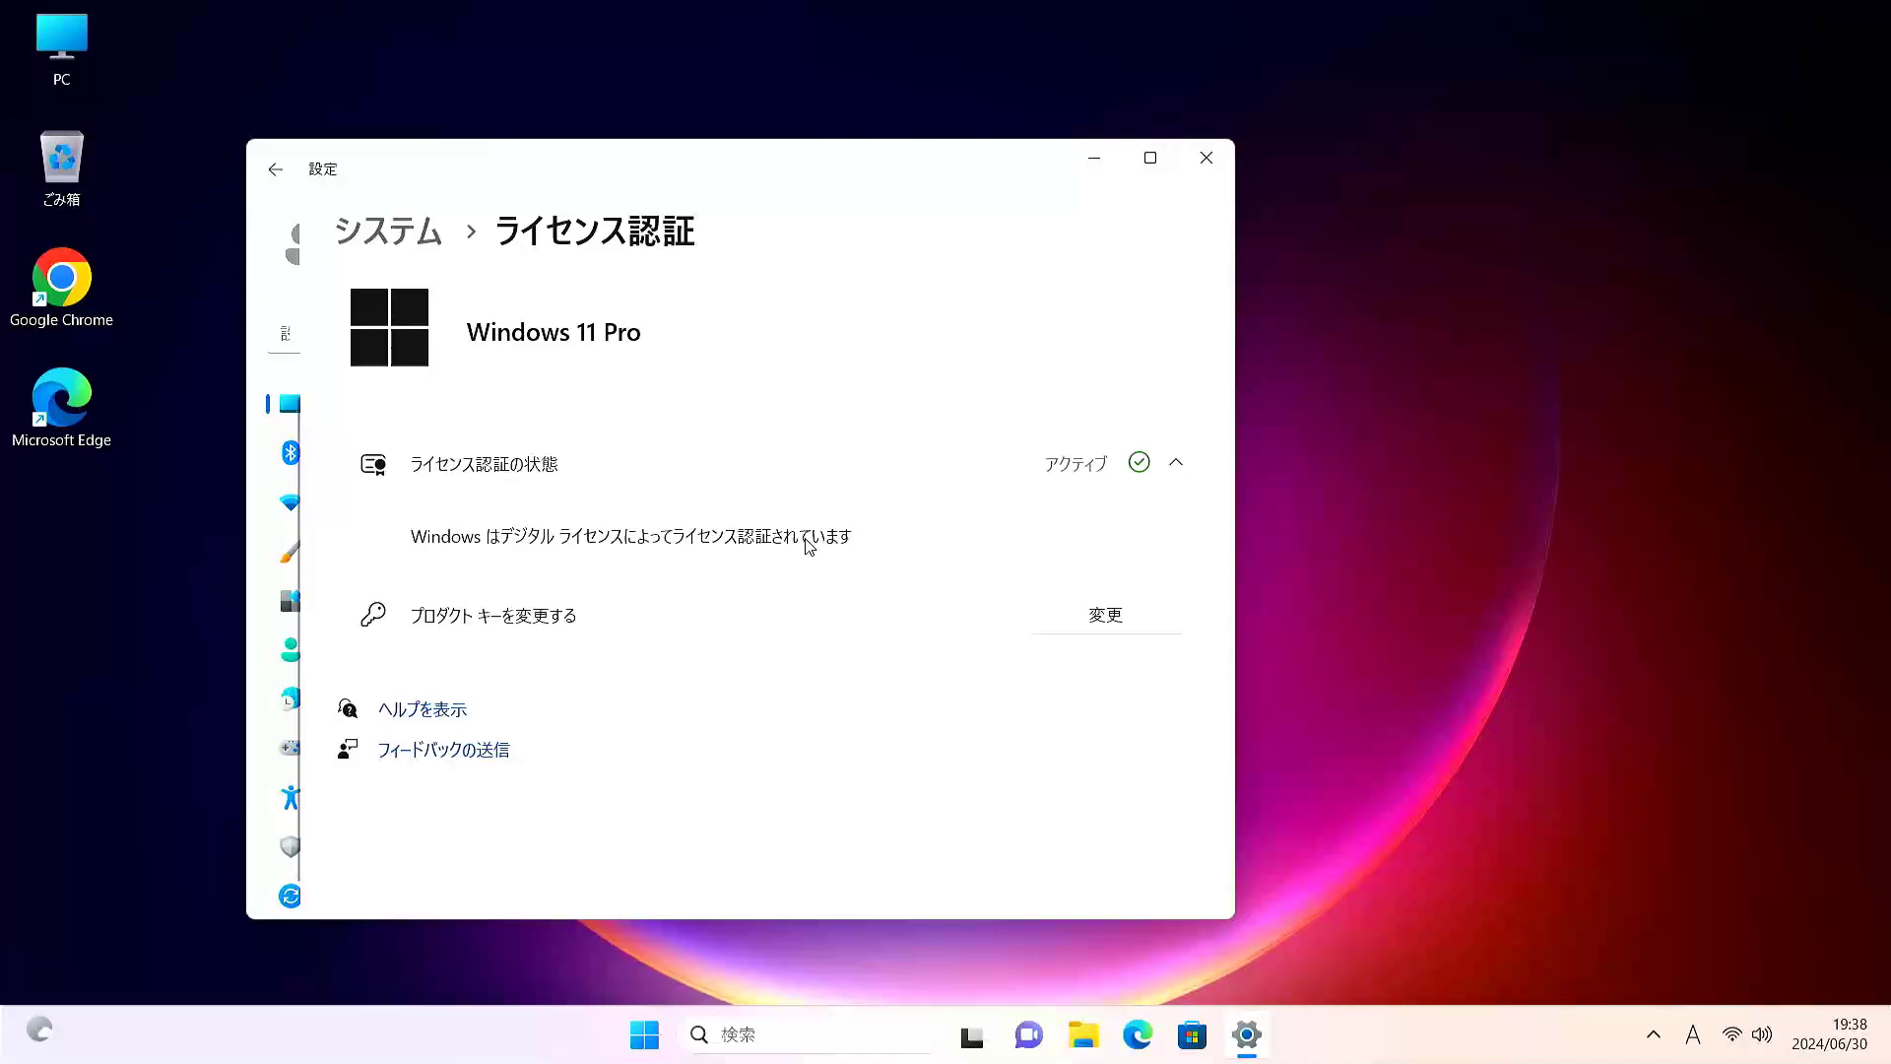
pyautogui.click(1070, 469)
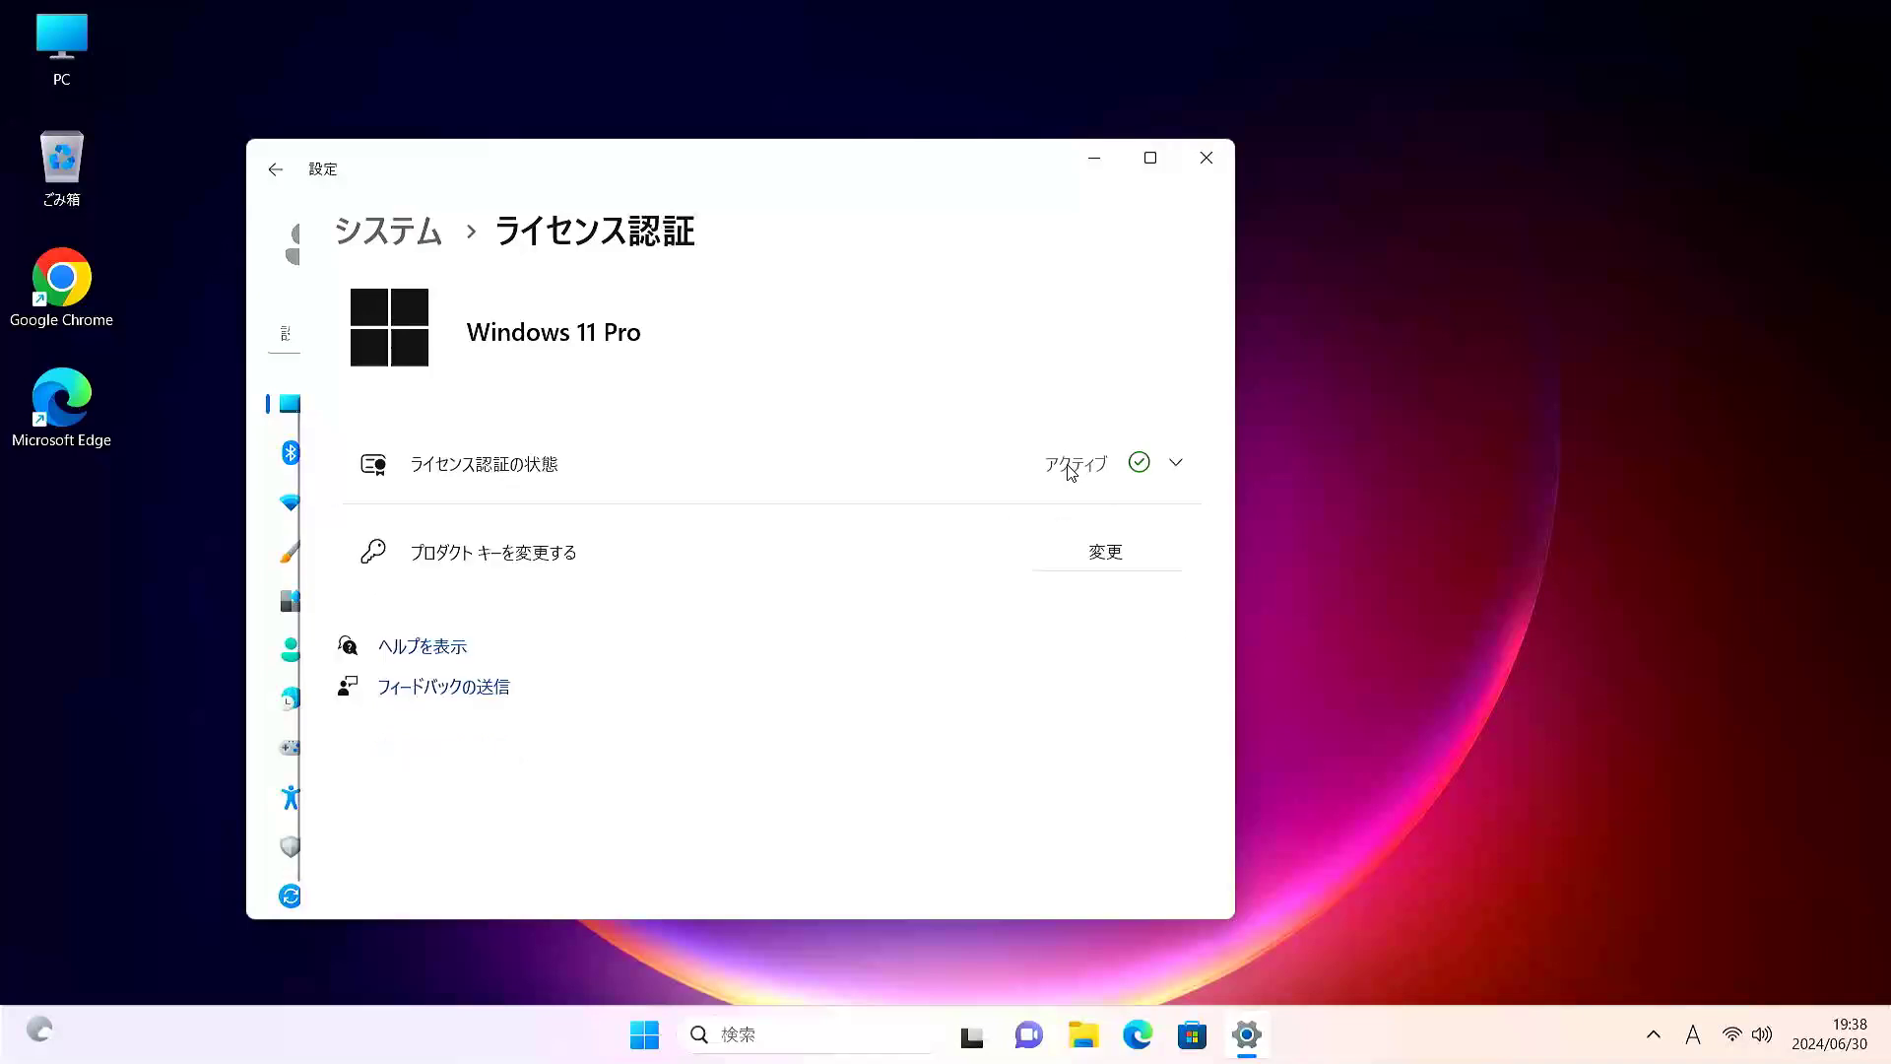
pyautogui.click(585, 468)
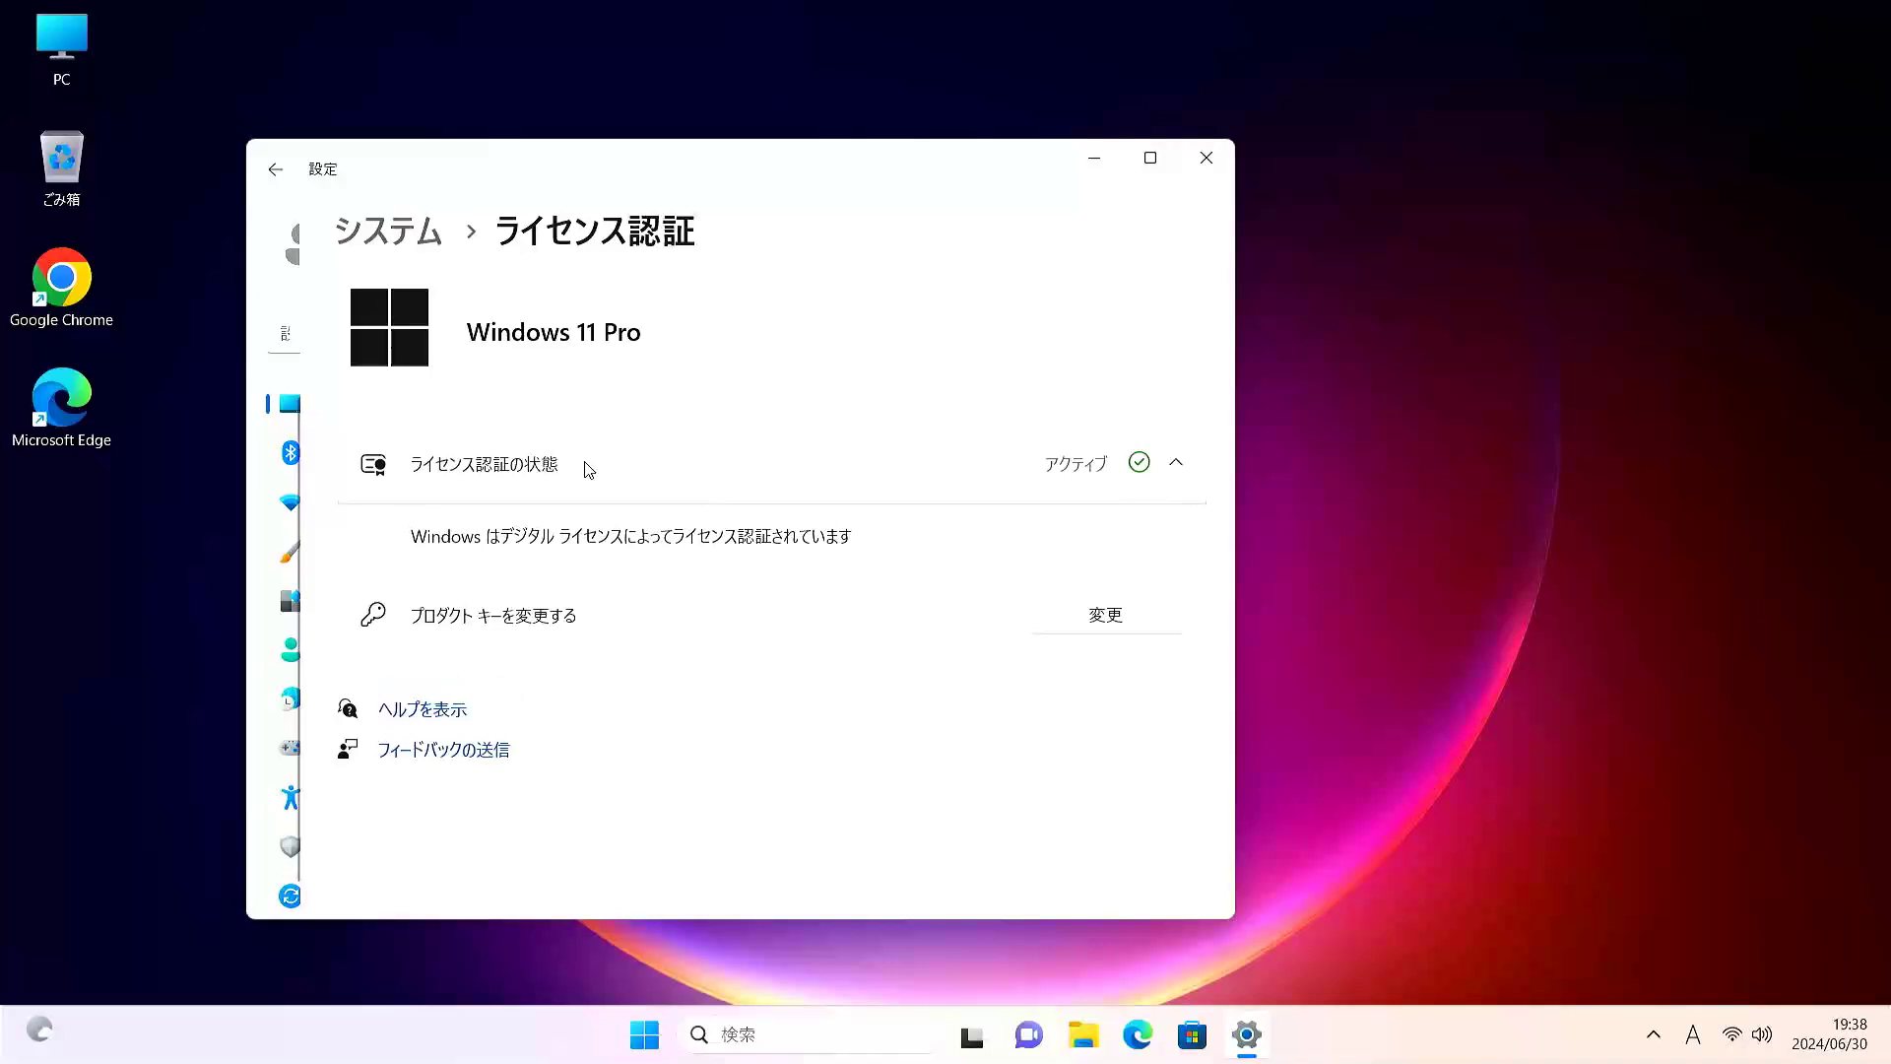
pyautogui.click(1181, 467)
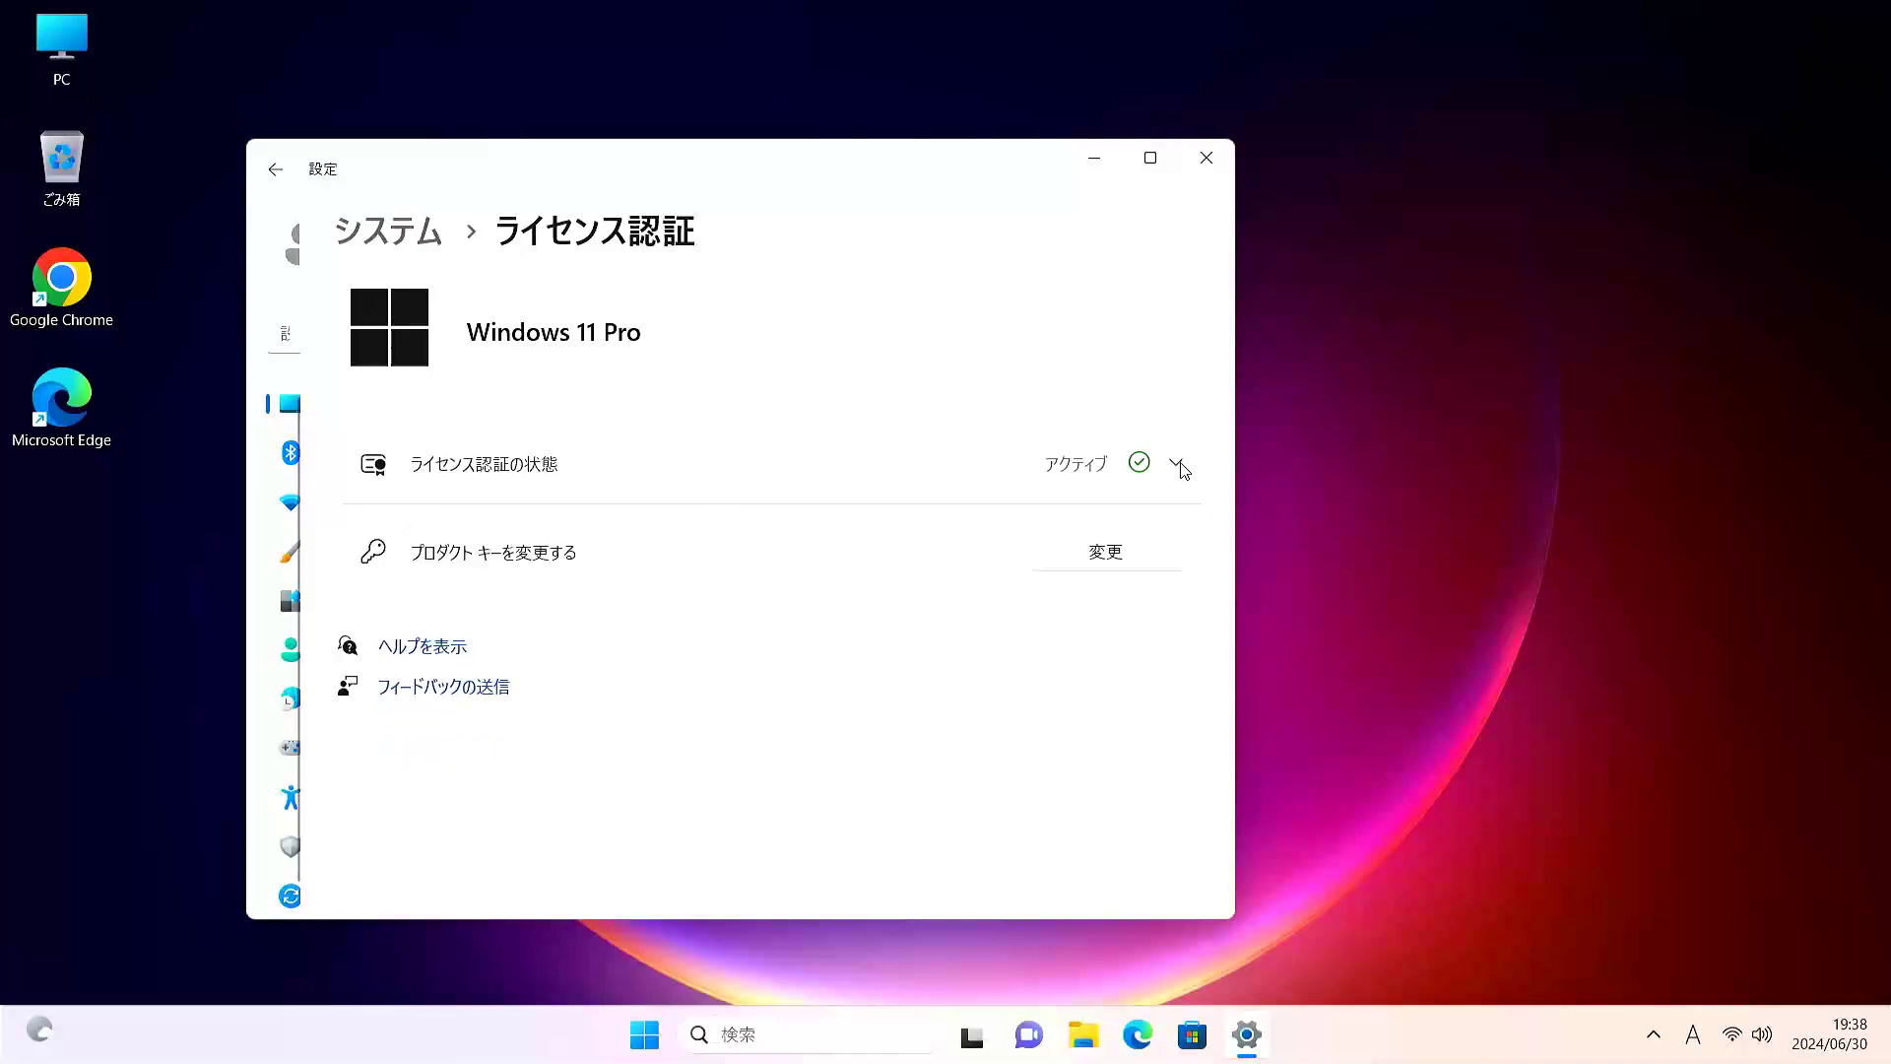
pyautogui.click(1181, 467)
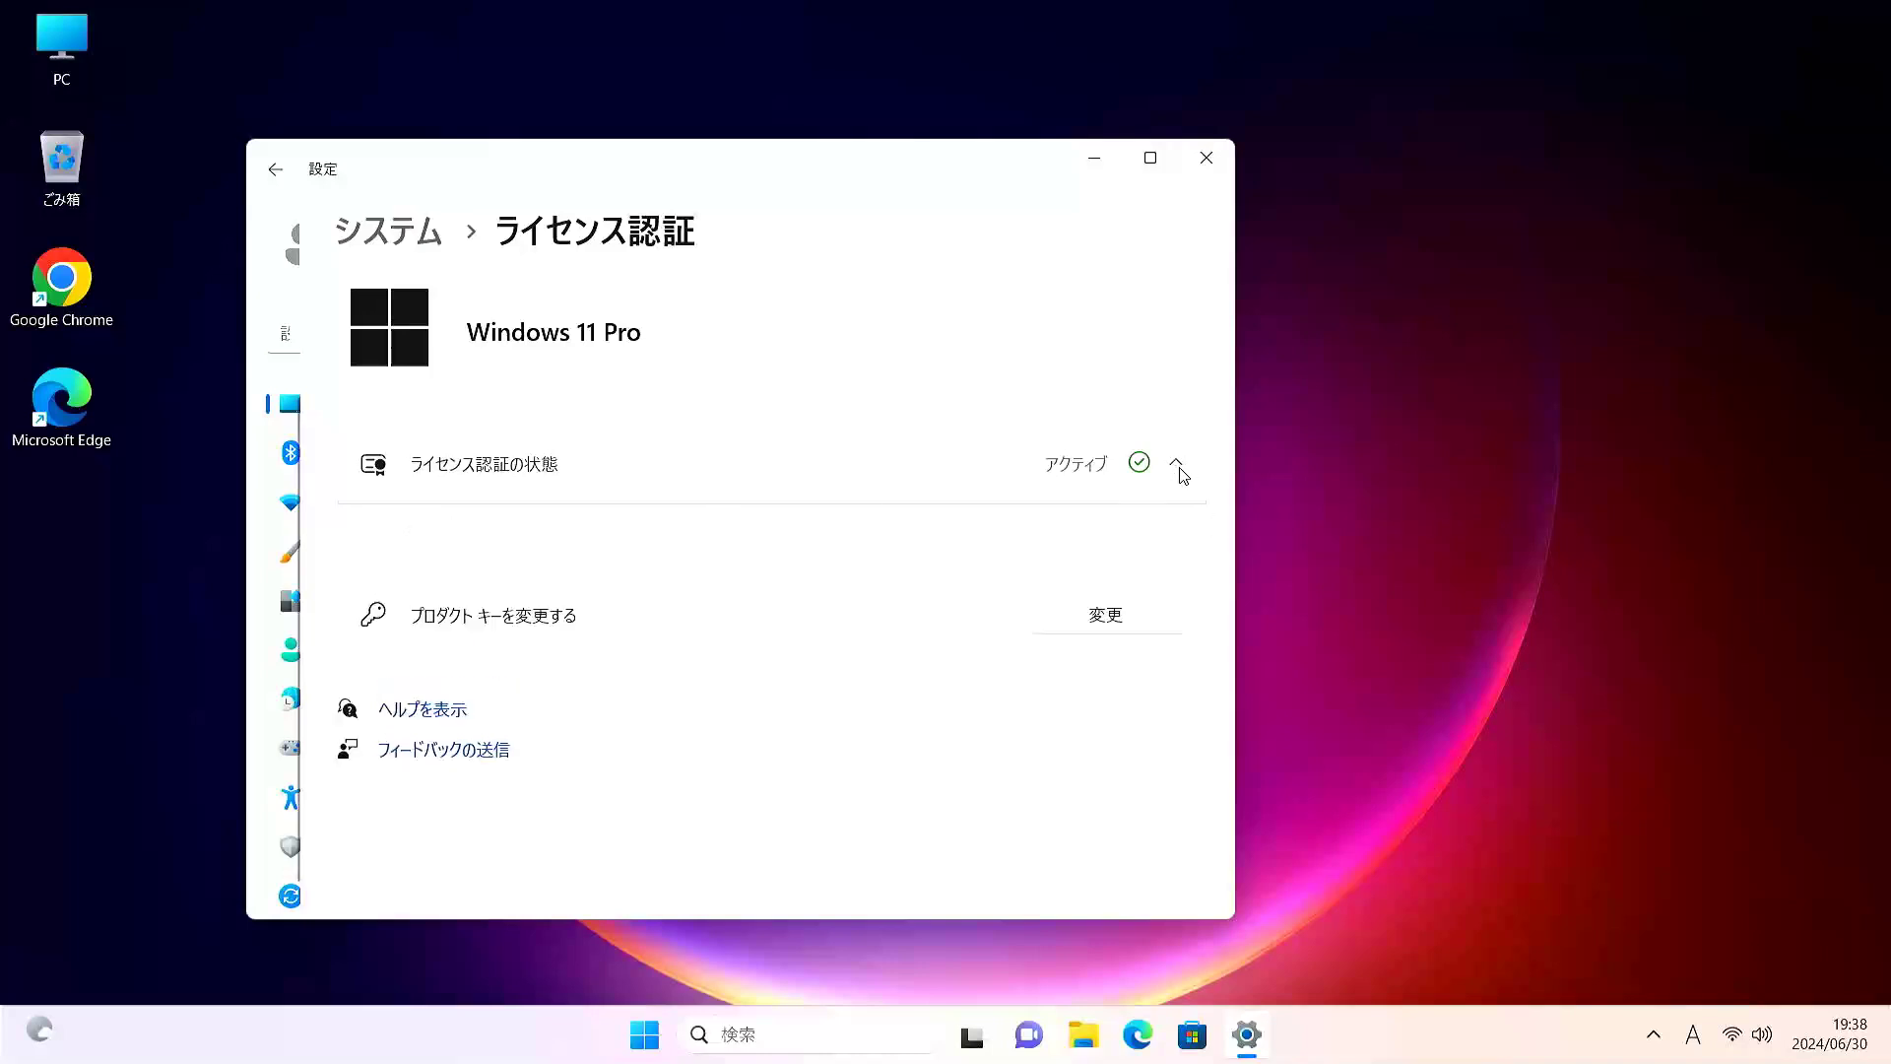
pyautogui.click(1094, 468)
pyautogui.click(634, 476)
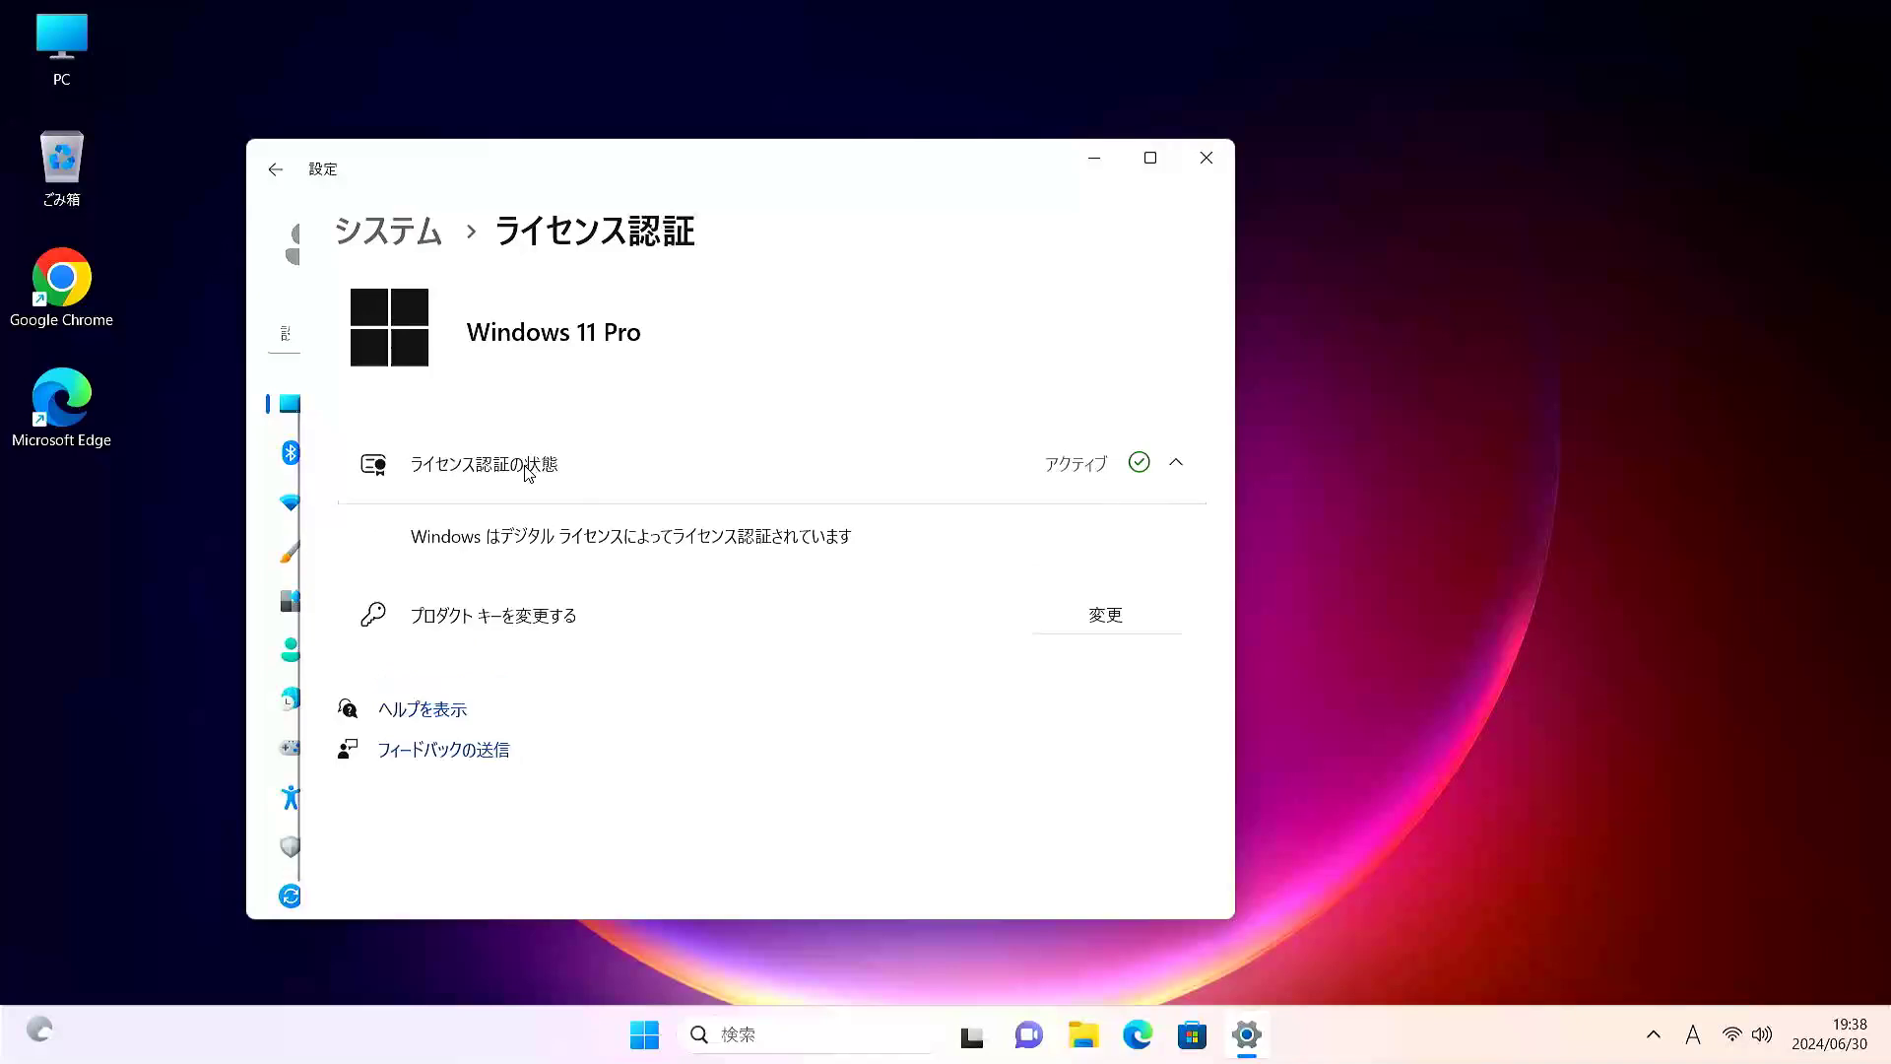
pyautogui.click(1227, 175)
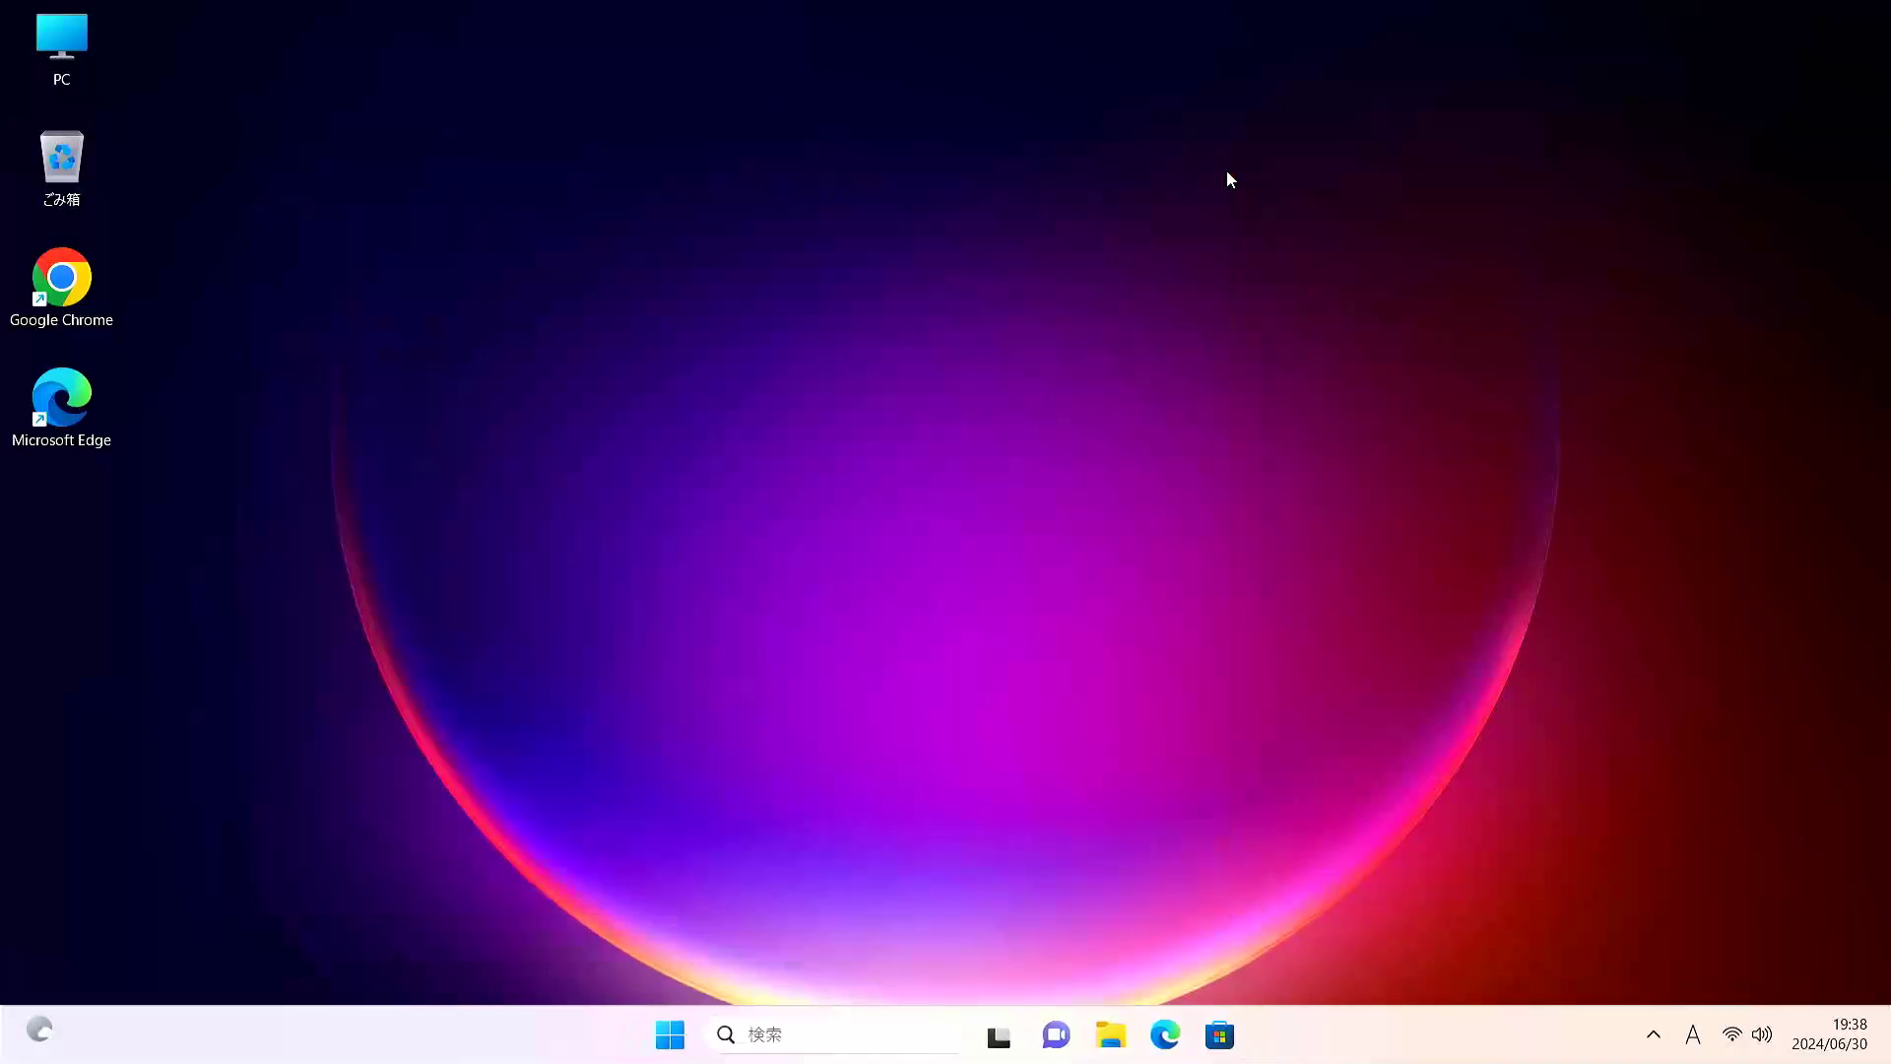
# Open PC from the desktop, expand its entry in the folder tree to inspect the drives, and minimise the window.
pyautogui.rightClick(484, 126)
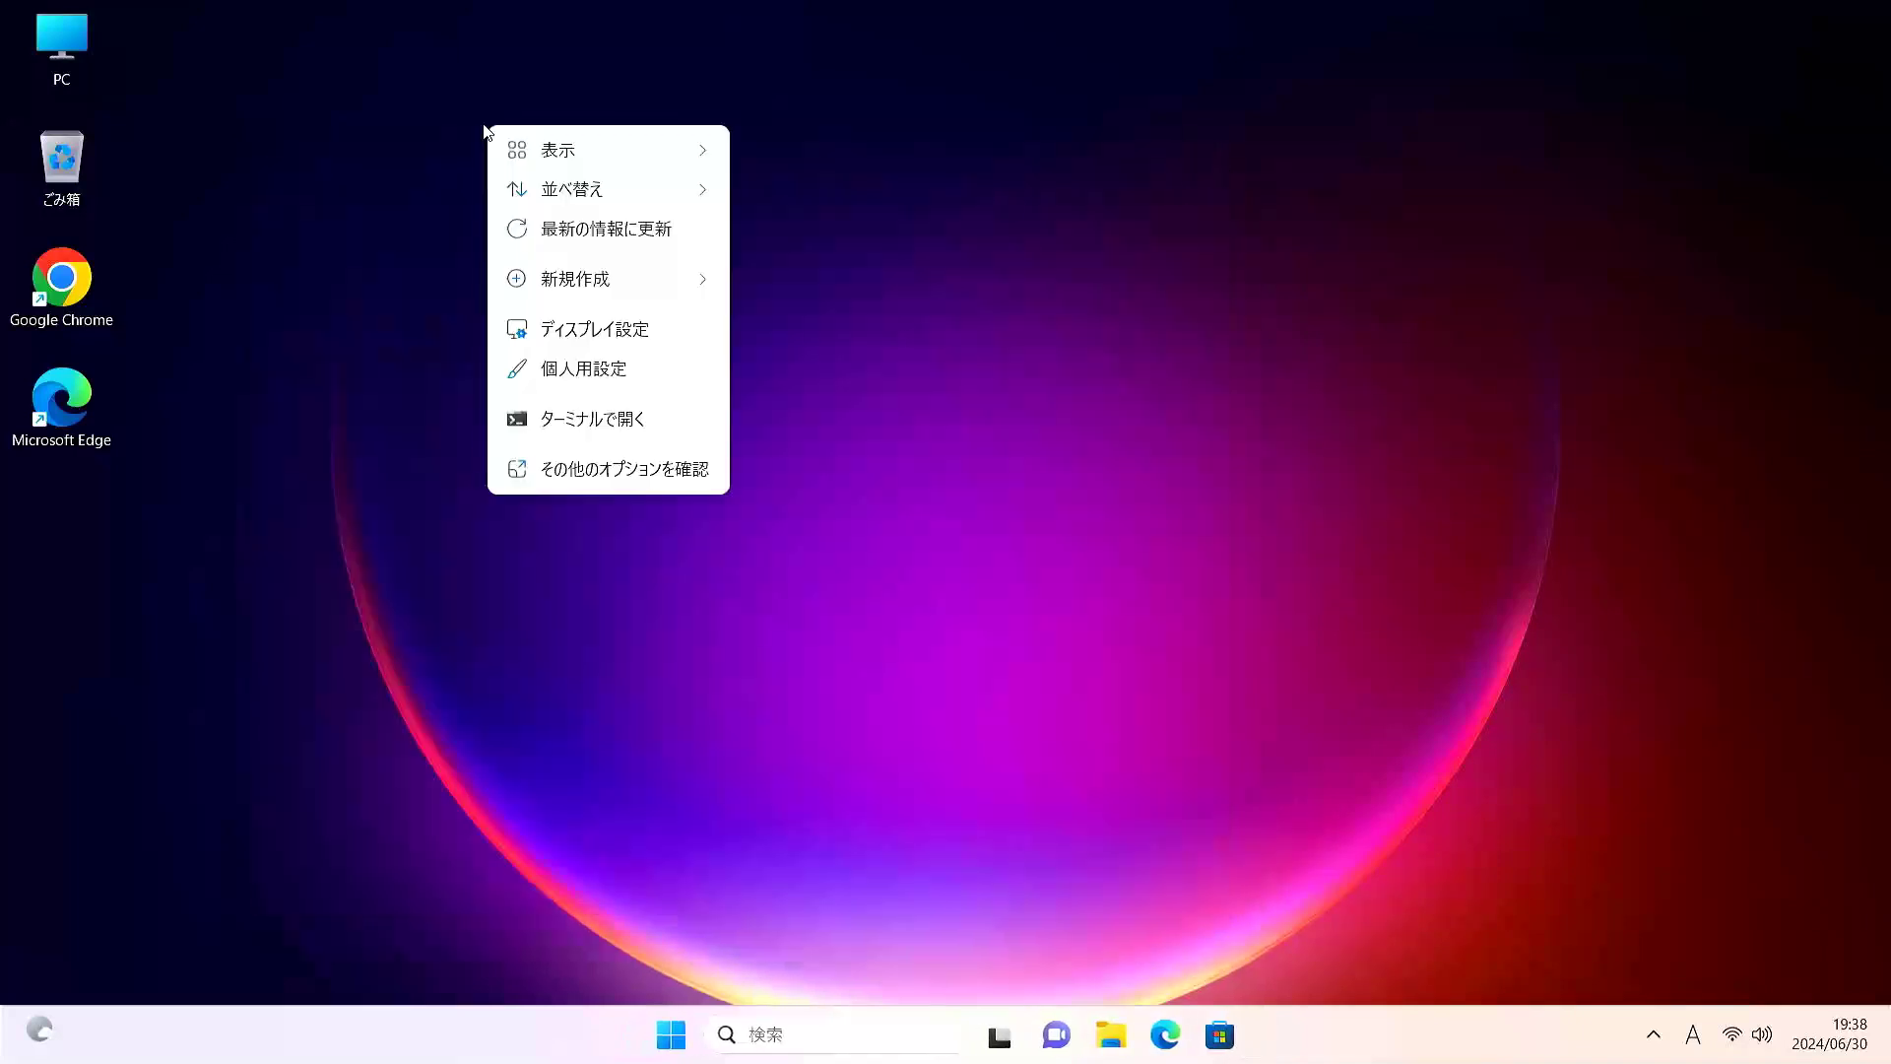
pyautogui.click(375, 258)
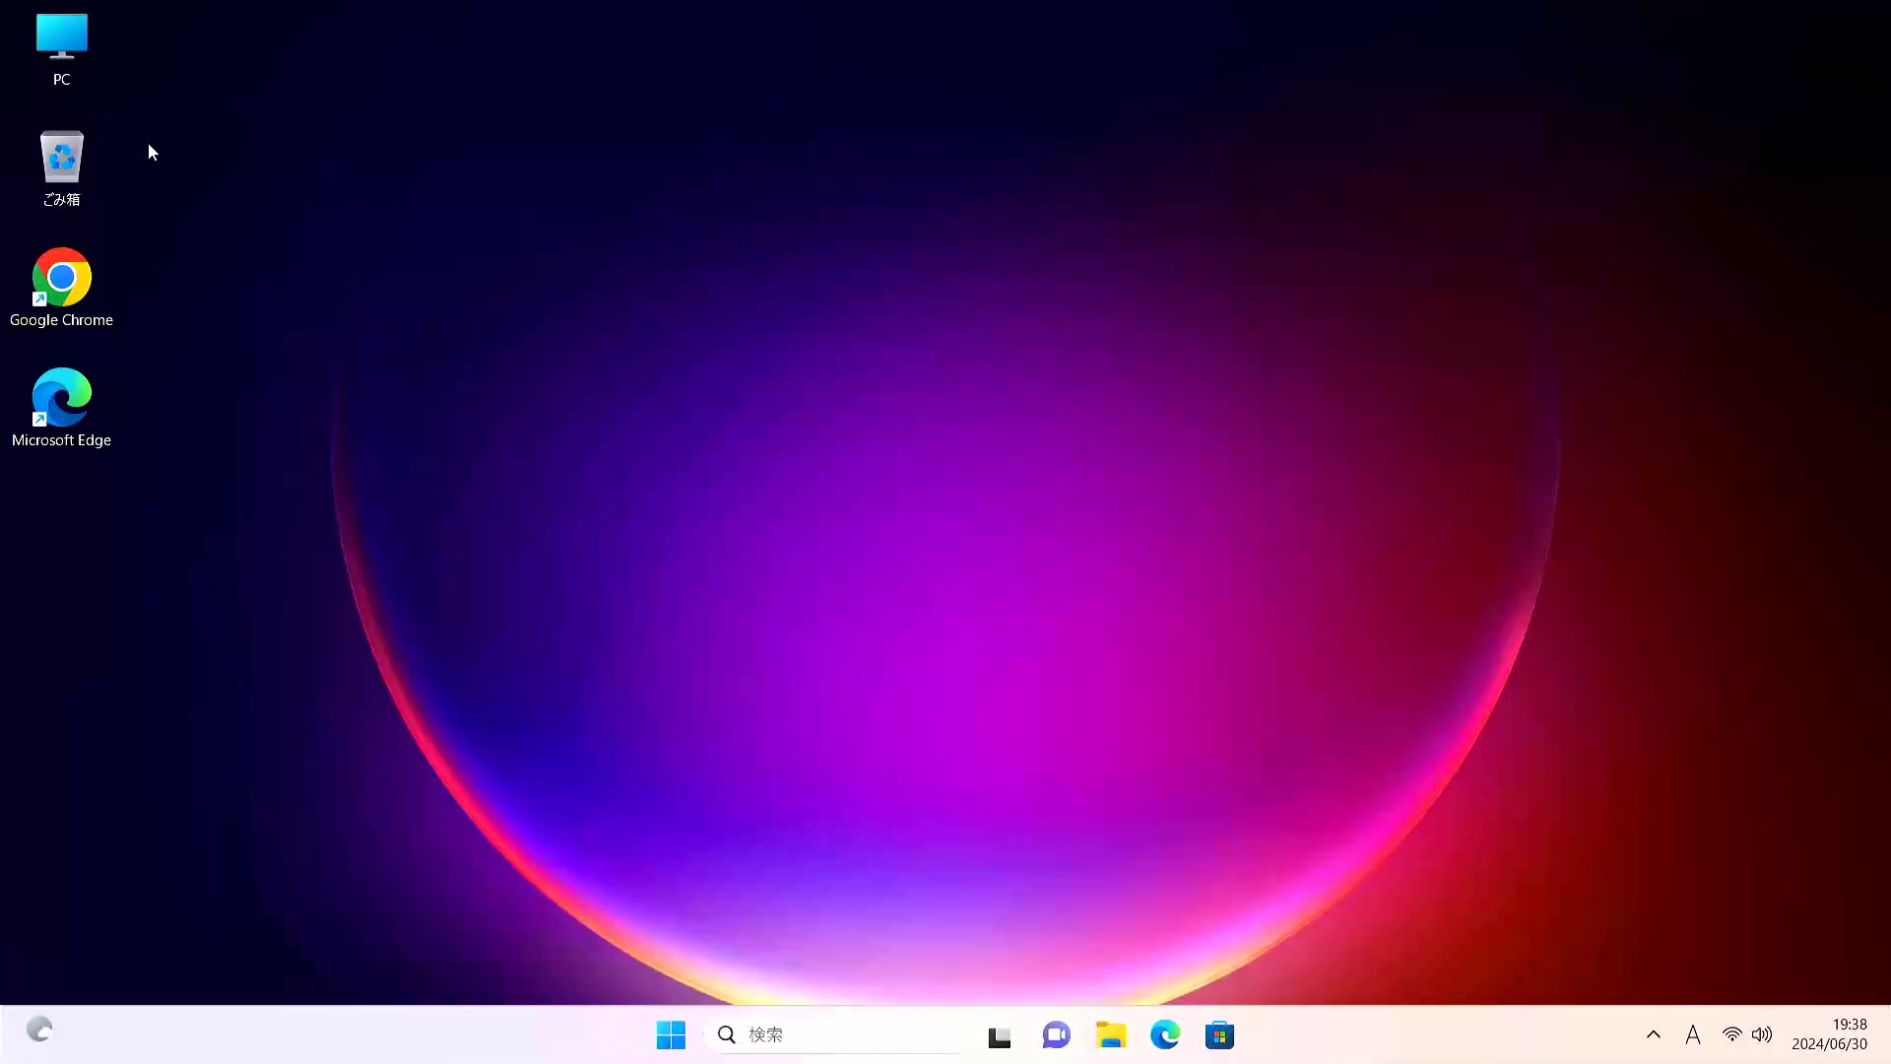
pyautogui.moveTo(87, 79); pyautogui.dragTo(73, 46)
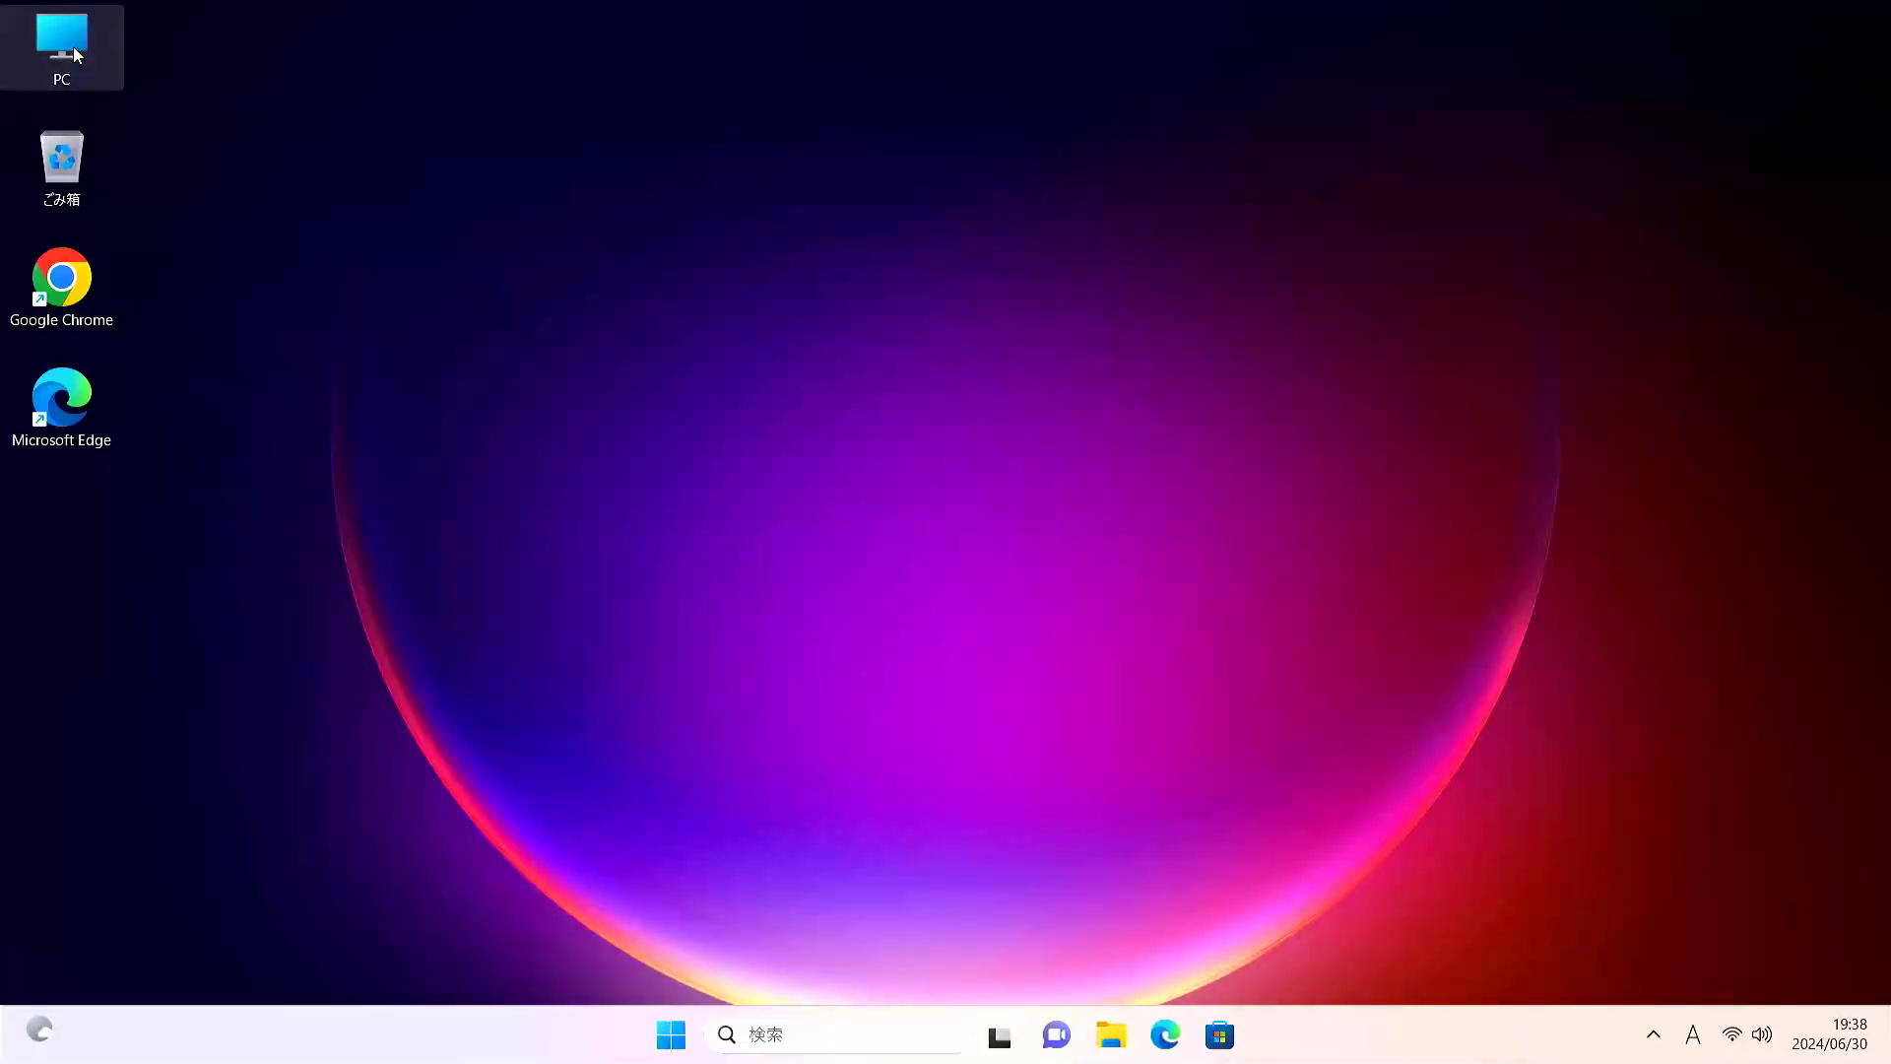
pyautogui.doubleClick(74, 47)
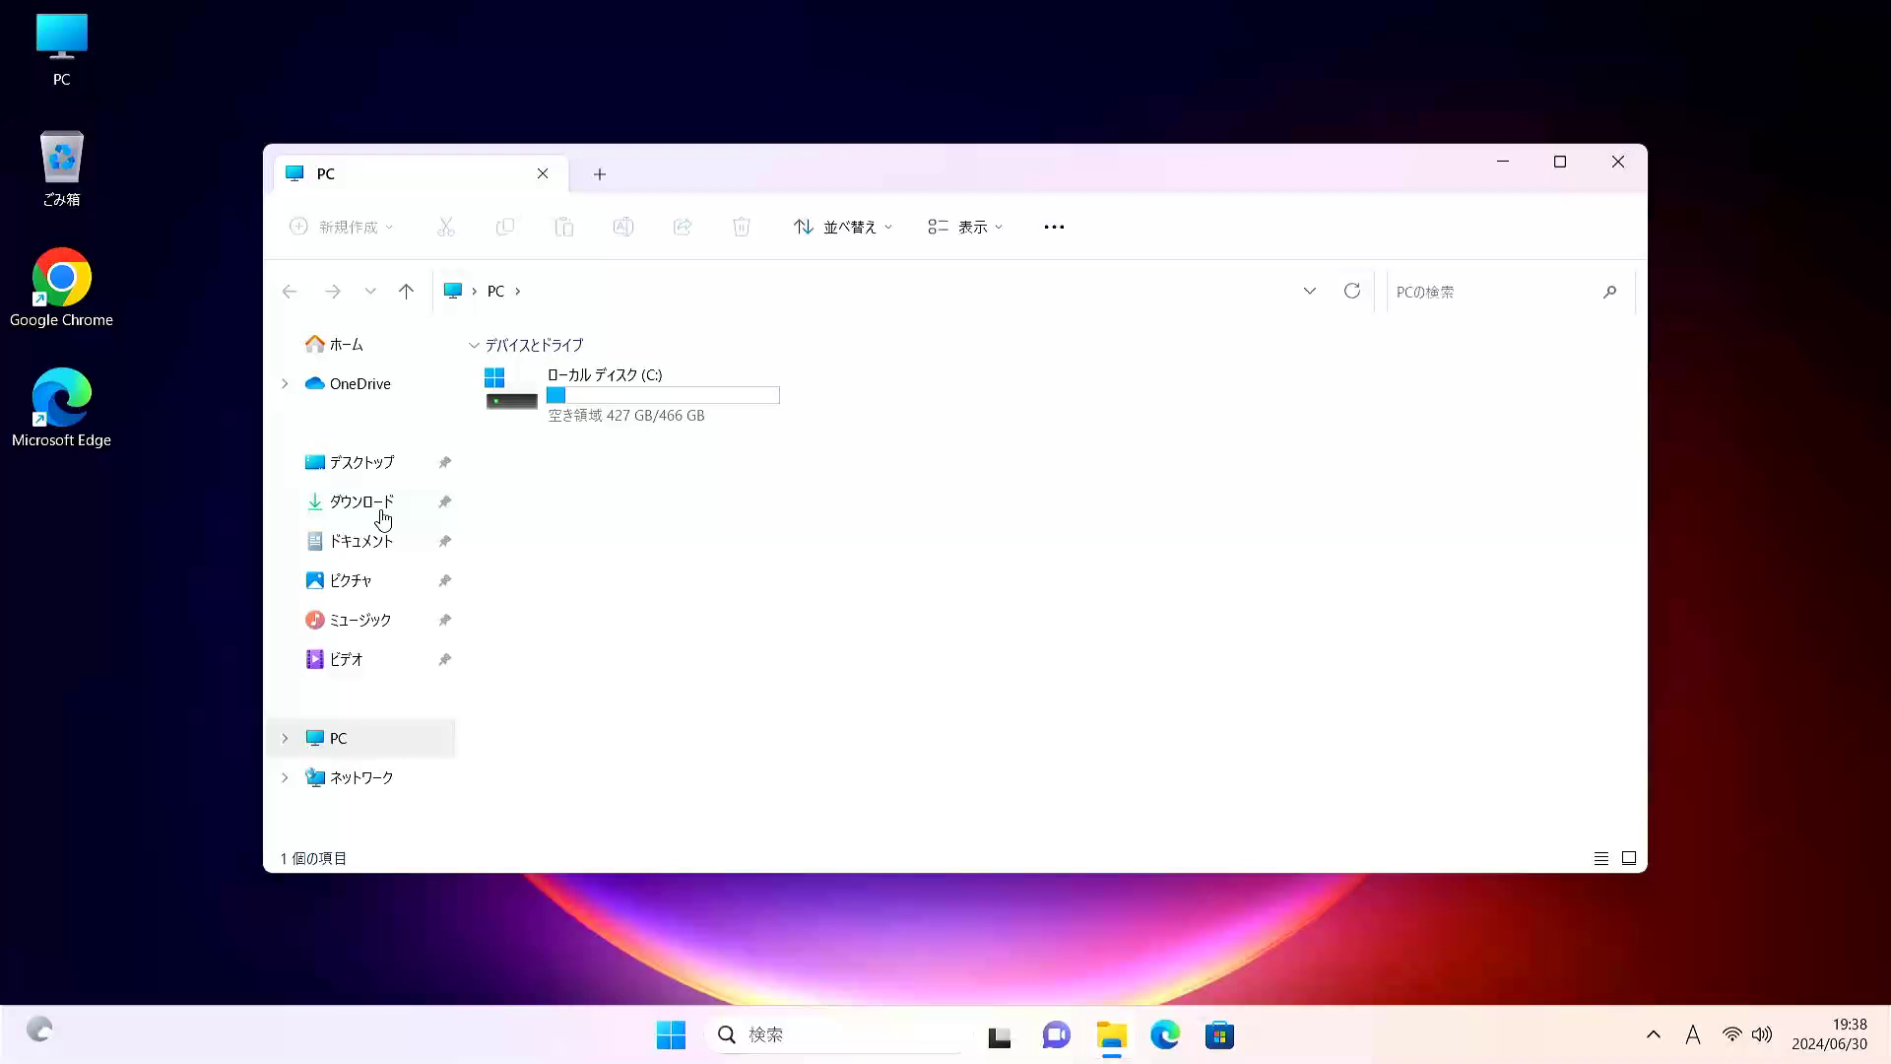
pyautogui.click(292, 740)
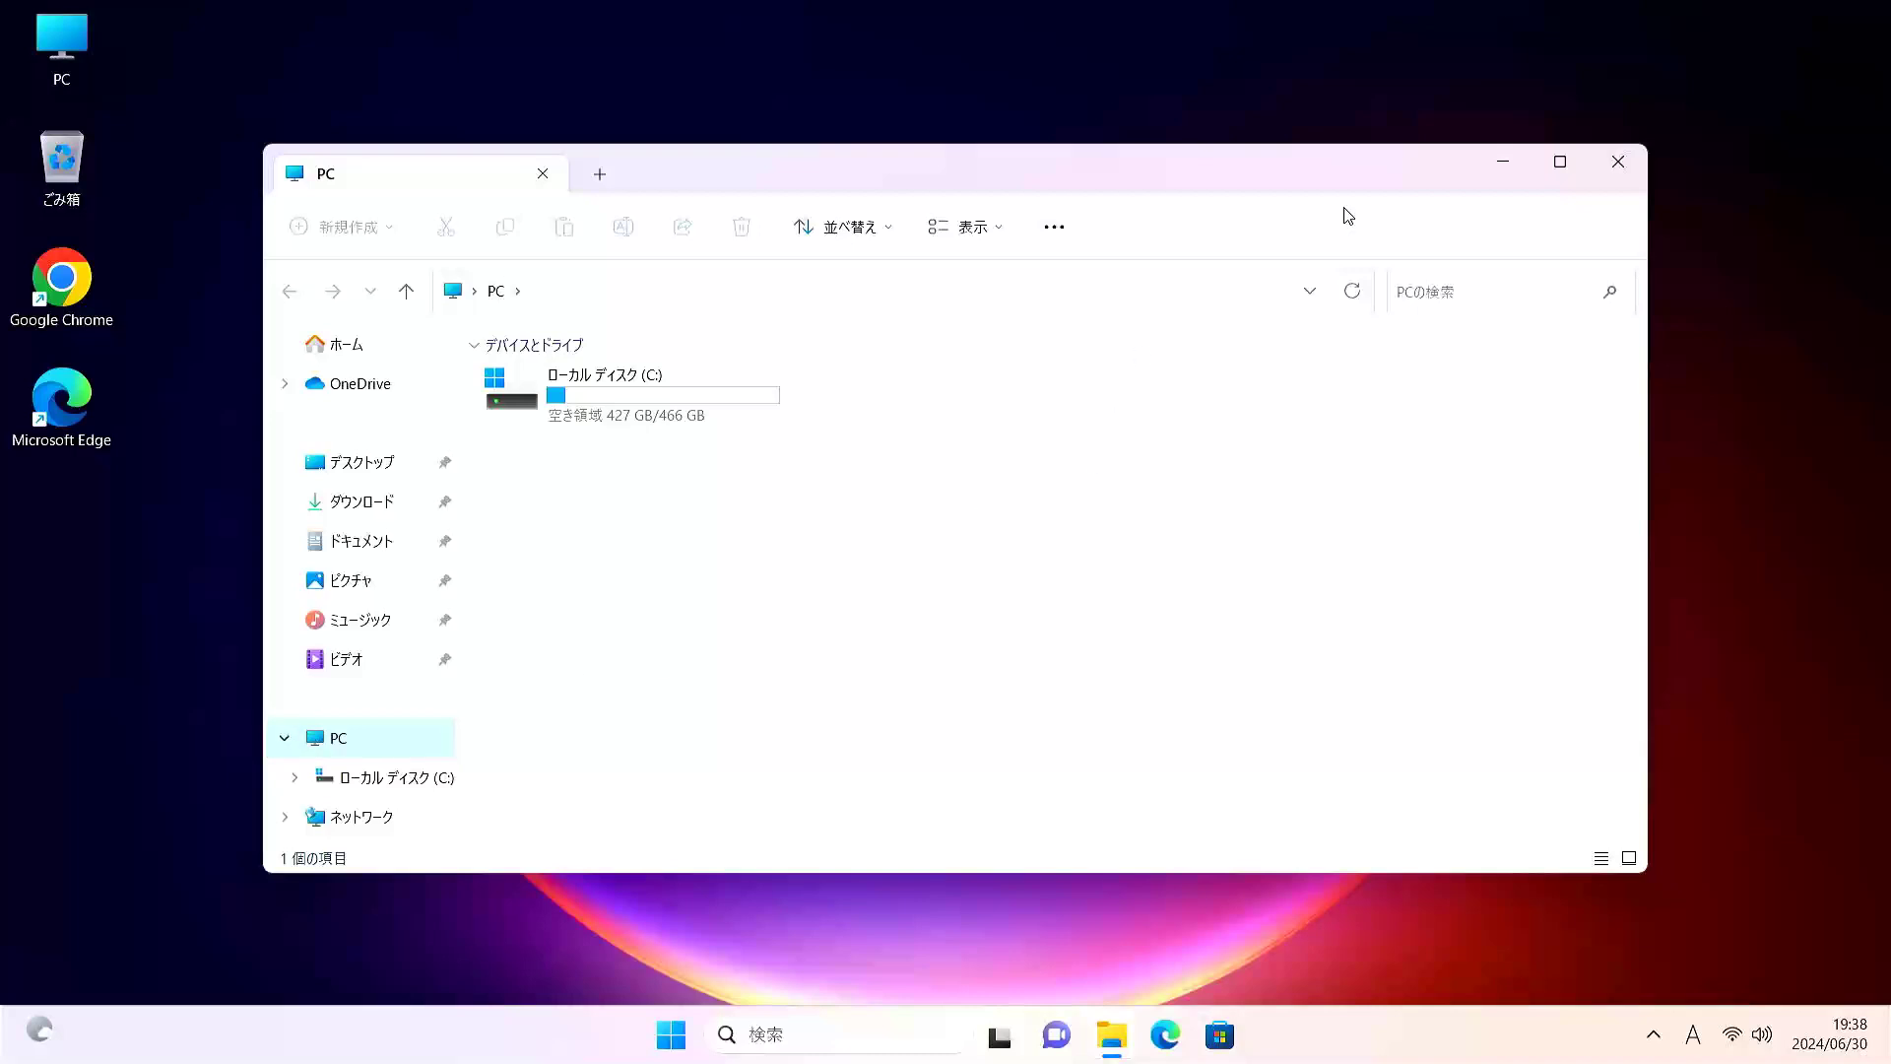
pyautogui.click(1503, 162)
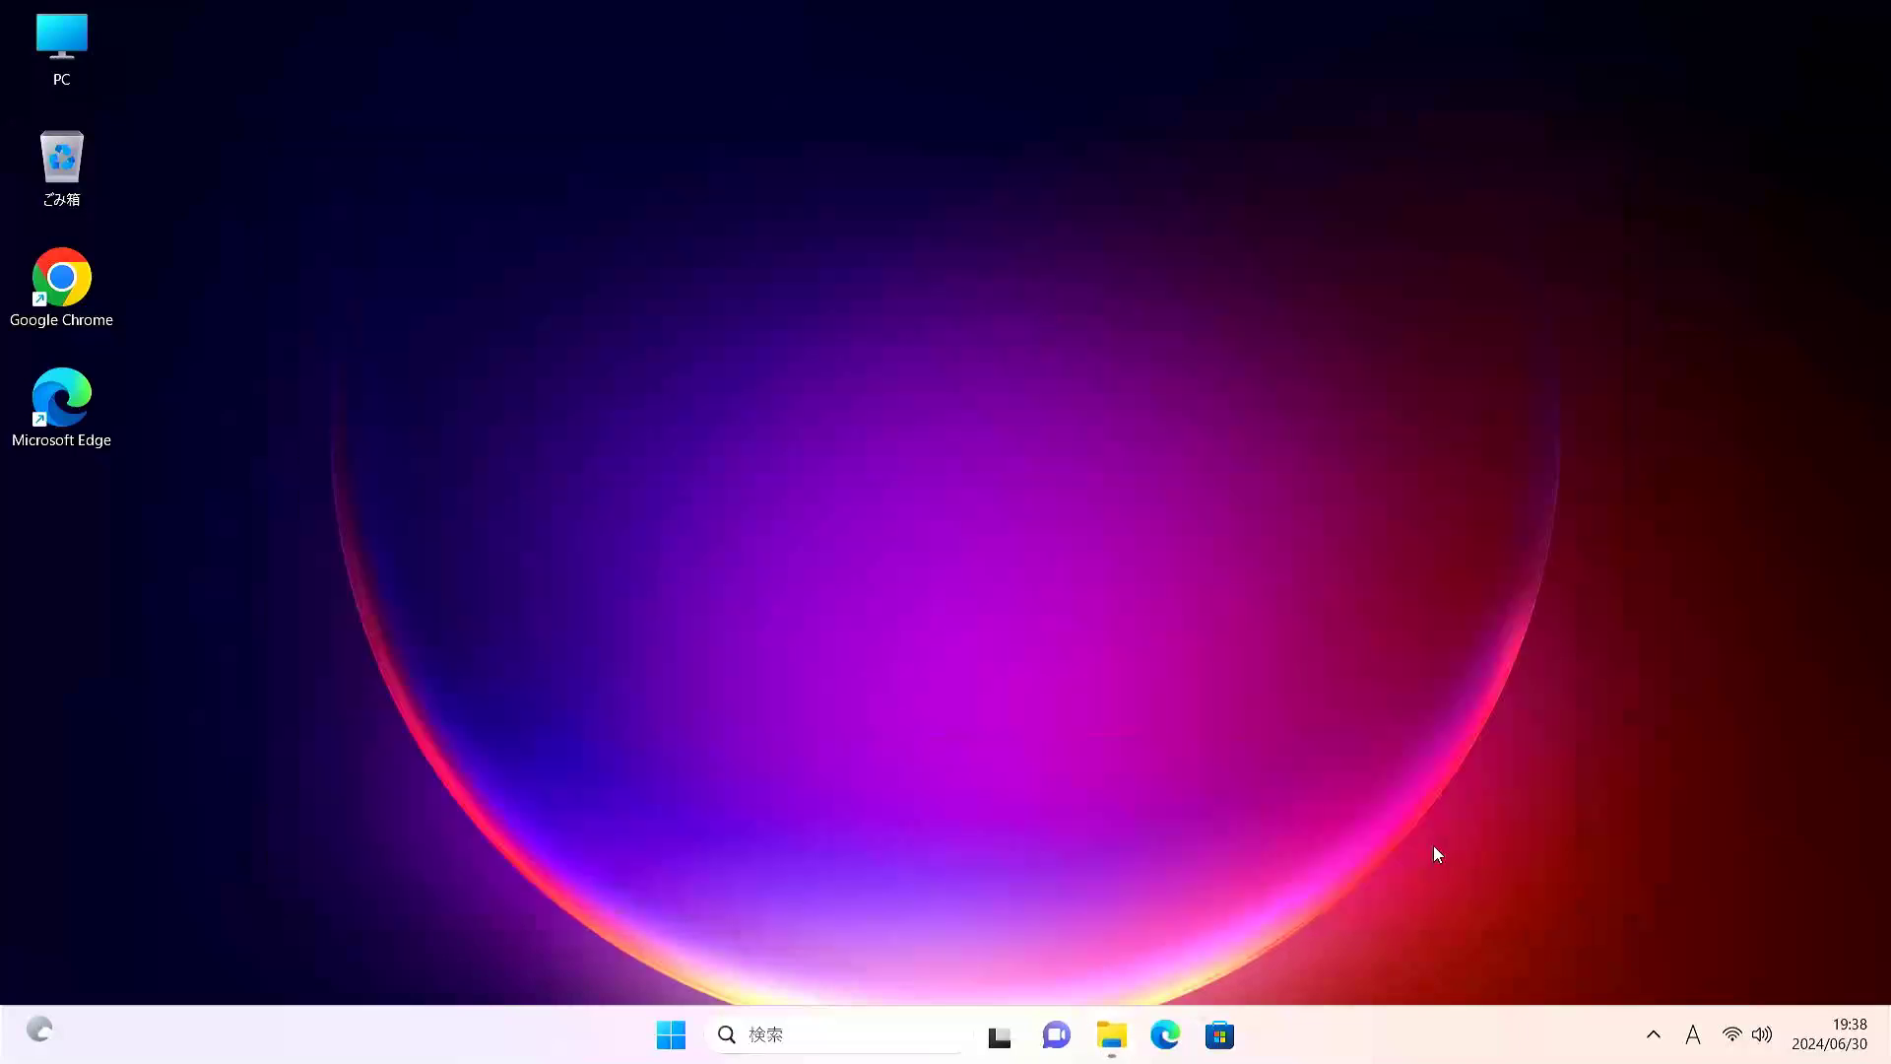
# Switch to Microsoft Store to view its start-up window, and close it to return to the desktop.
pyautogui.click(1221, 1036)
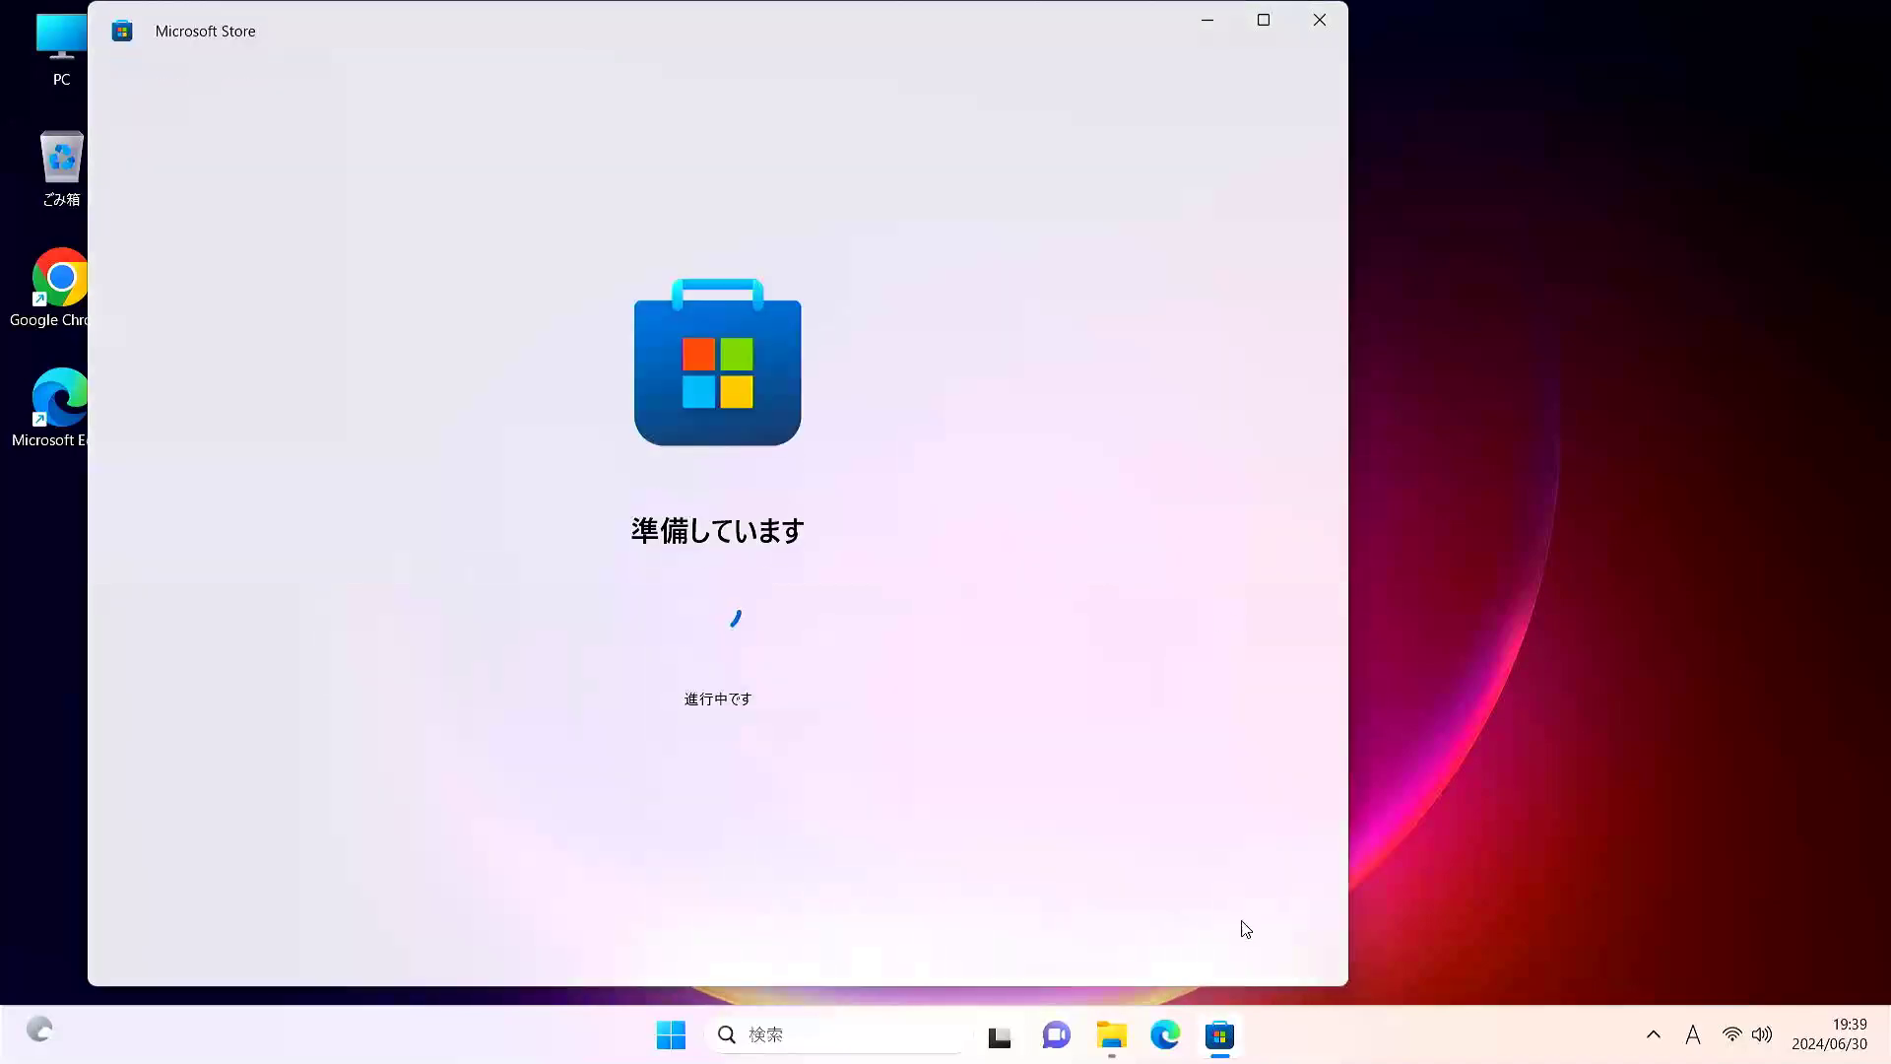
pyautogui.click(1318, 21)
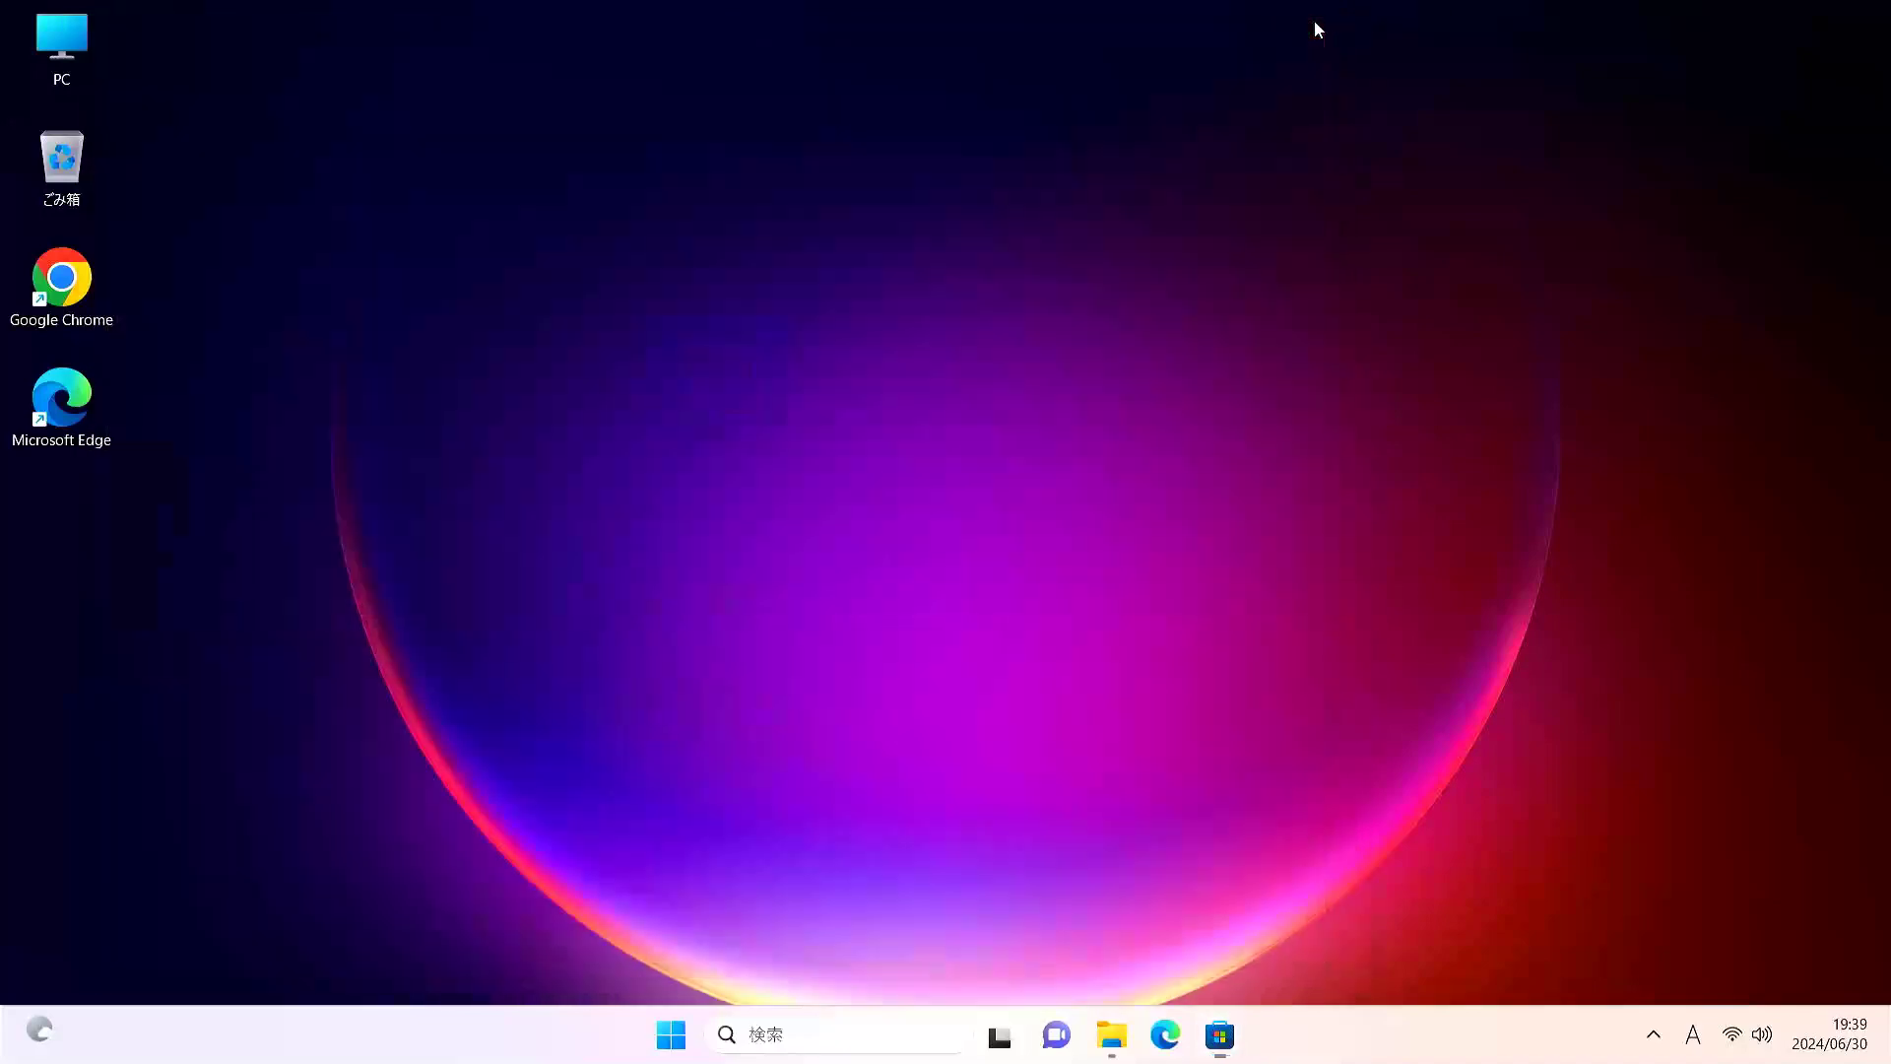
pyautogui.rightClick(209, 627)
pyautogui.click(97, 724)
# Switch to Google Chrome, inspect the profile menu and the profile manager, and close the profile manager window.
pyautogui.doubleClick(60, 286)
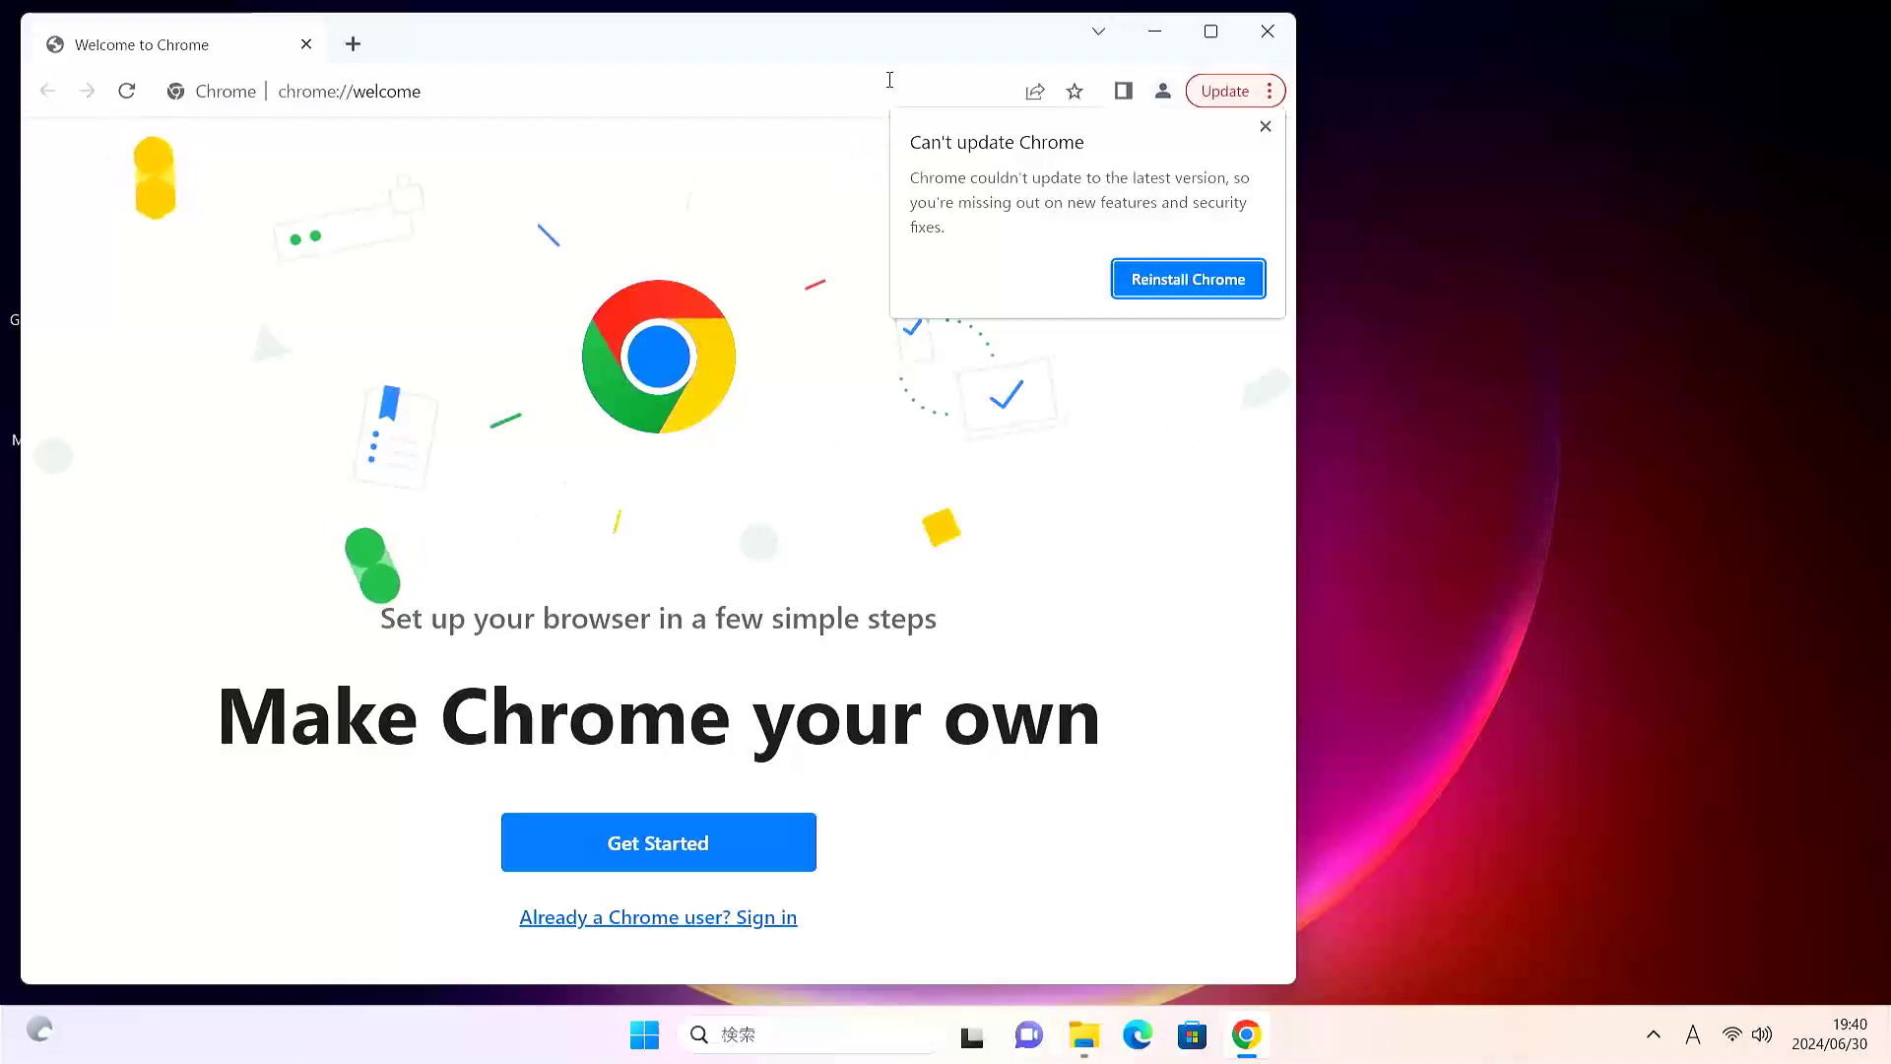
pyautogui.click(1160, 103)
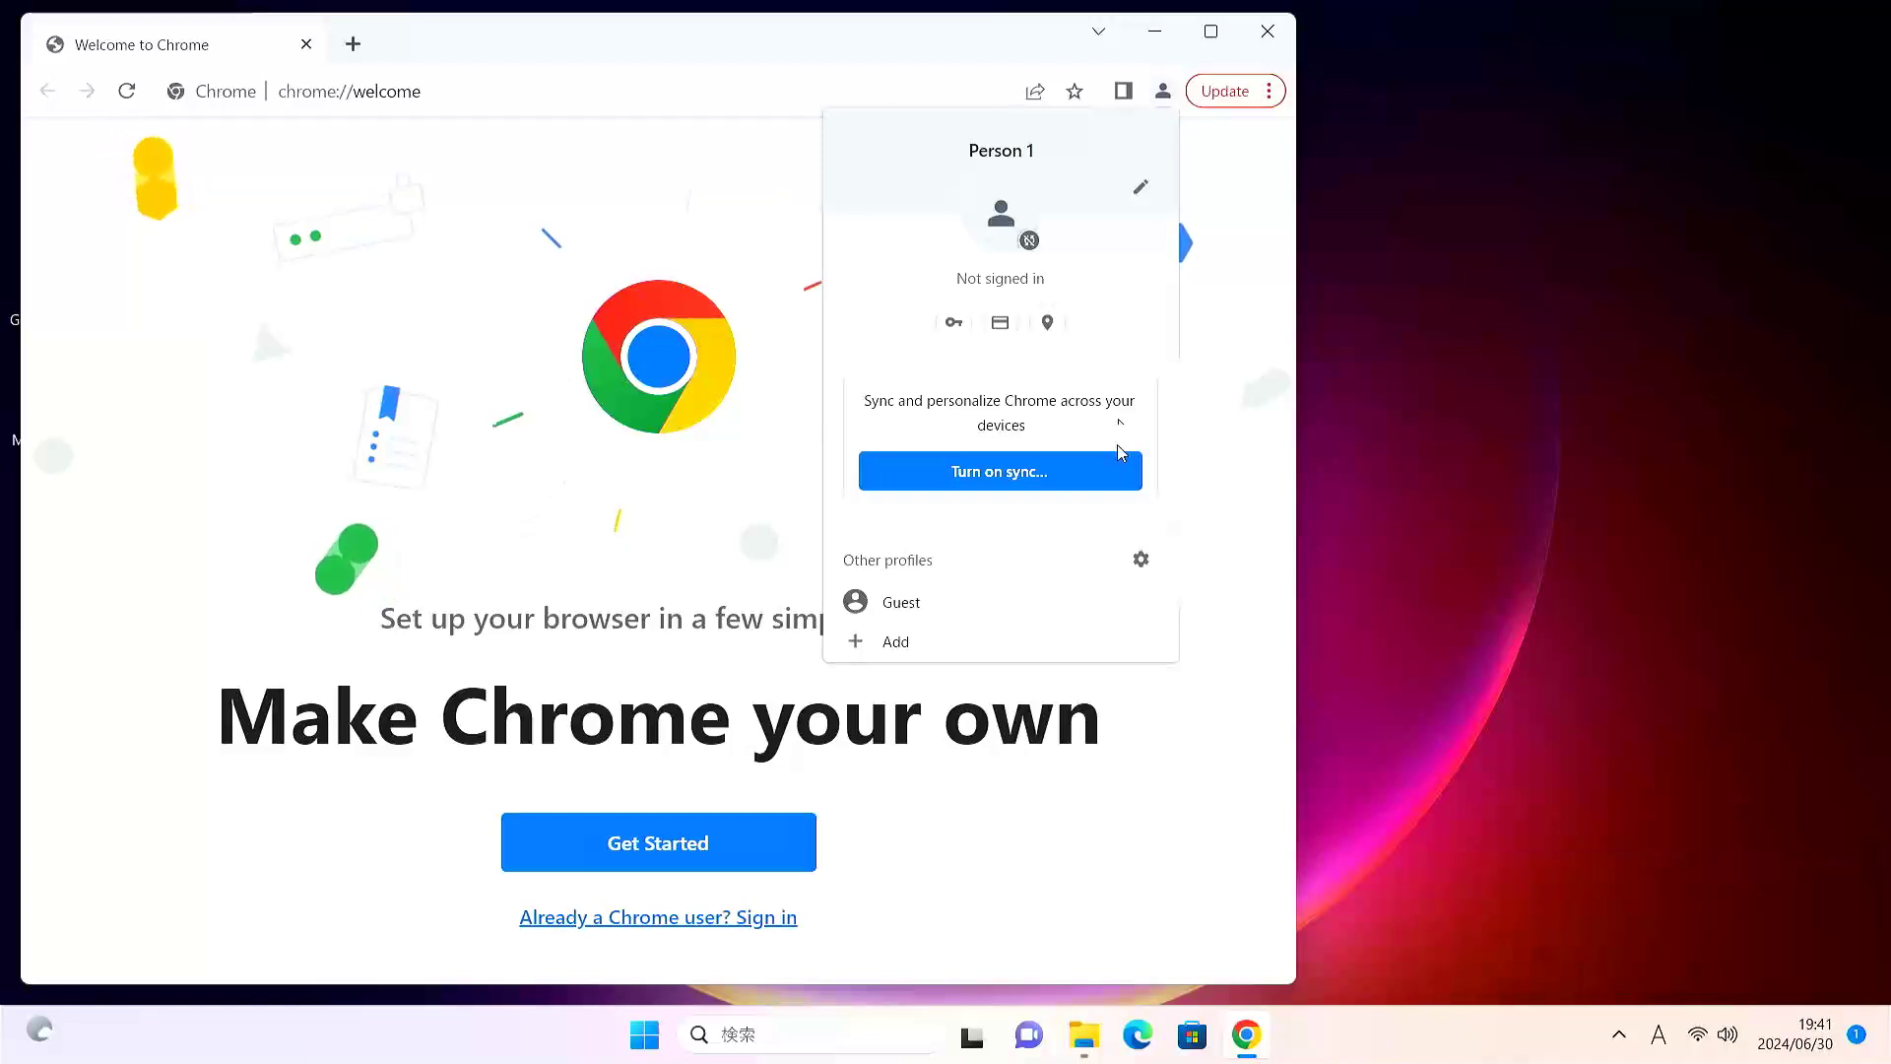
pyautogui.click(1141, 560)
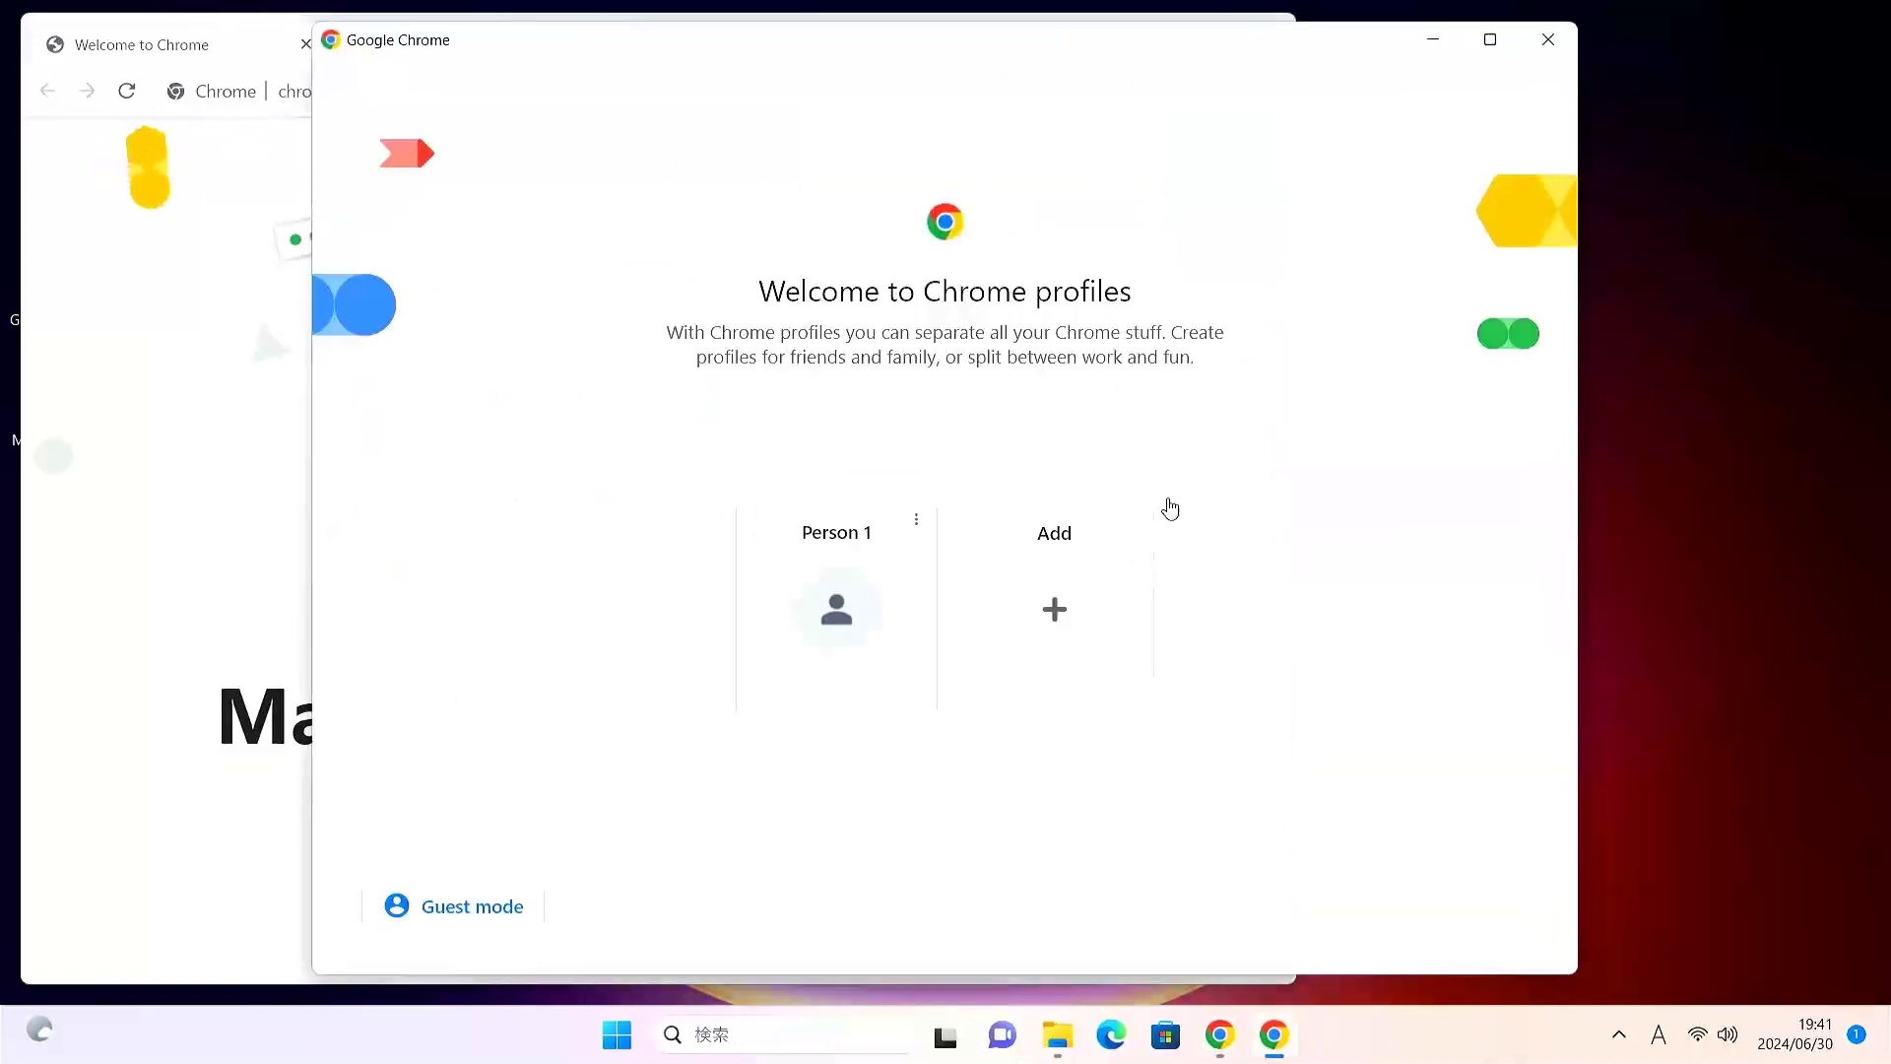
pyautogui.click(1545, 47)
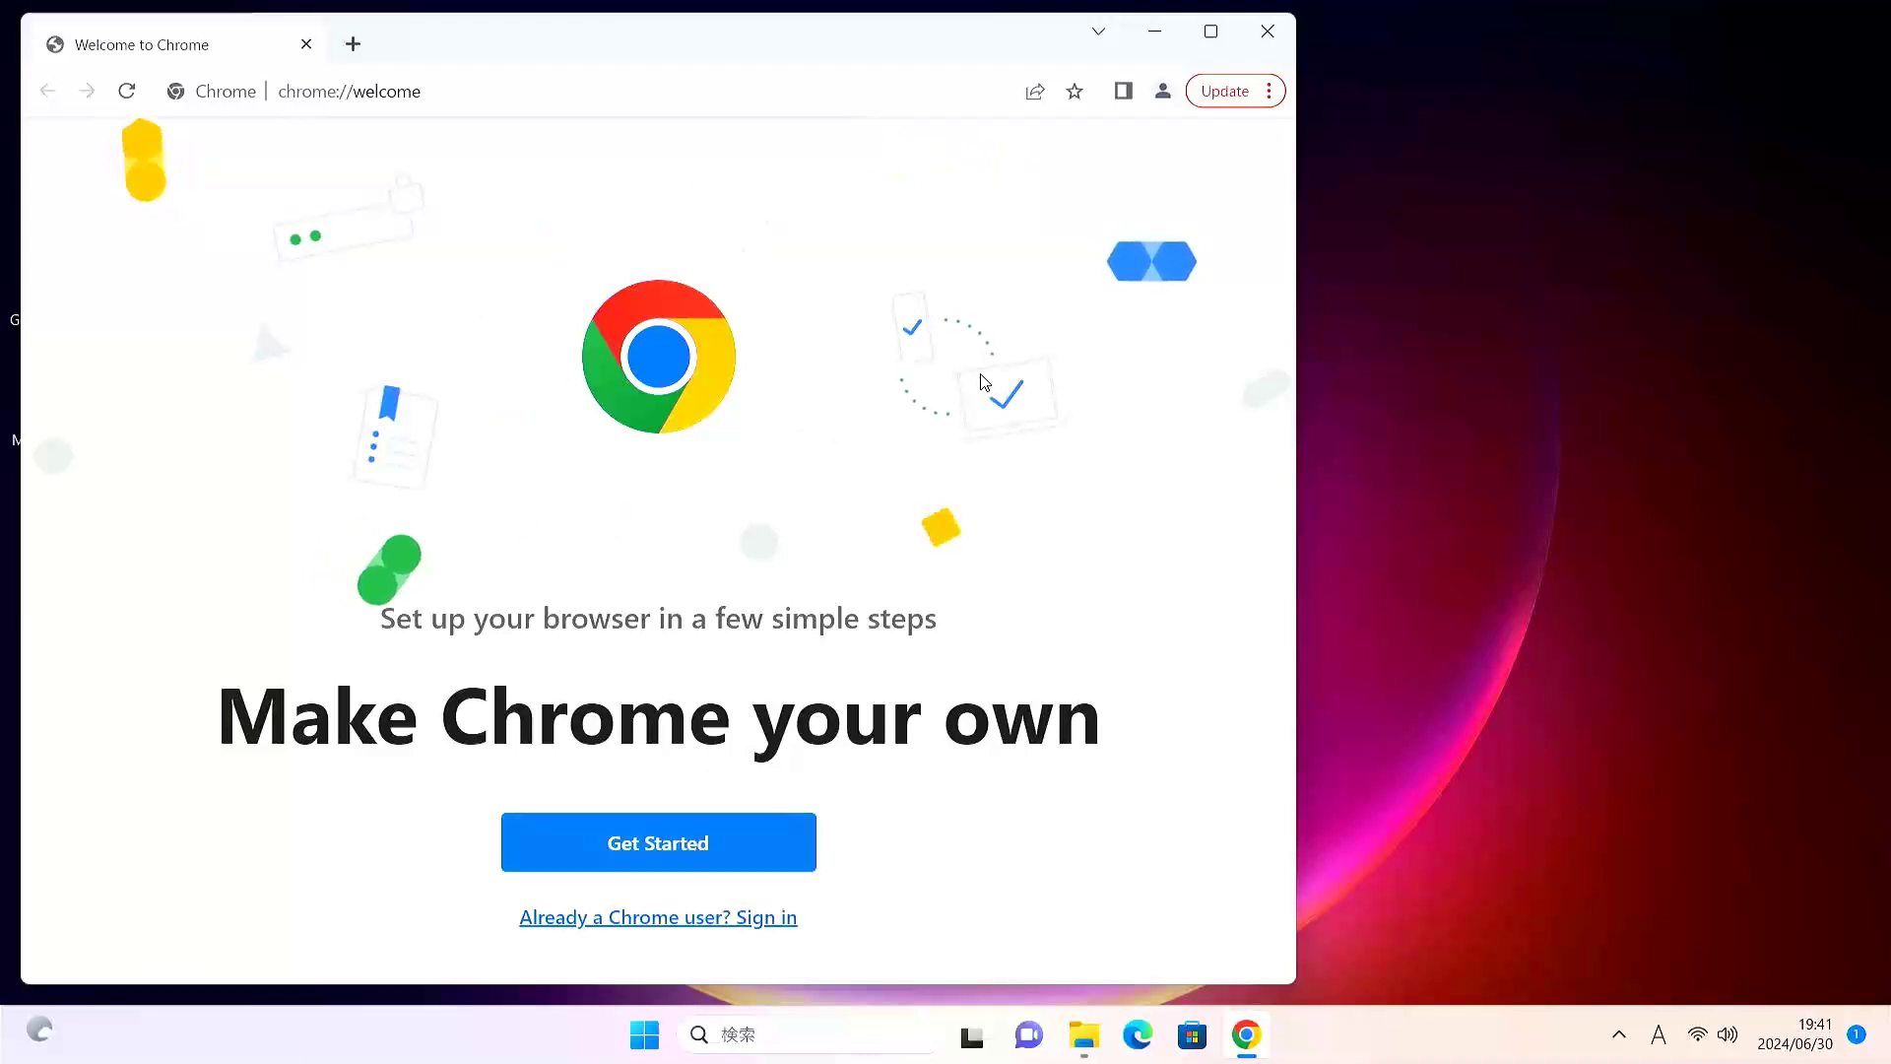
# Open the Chrome profile menu and start turning on sync.
pyautogui.click(1164, 96)
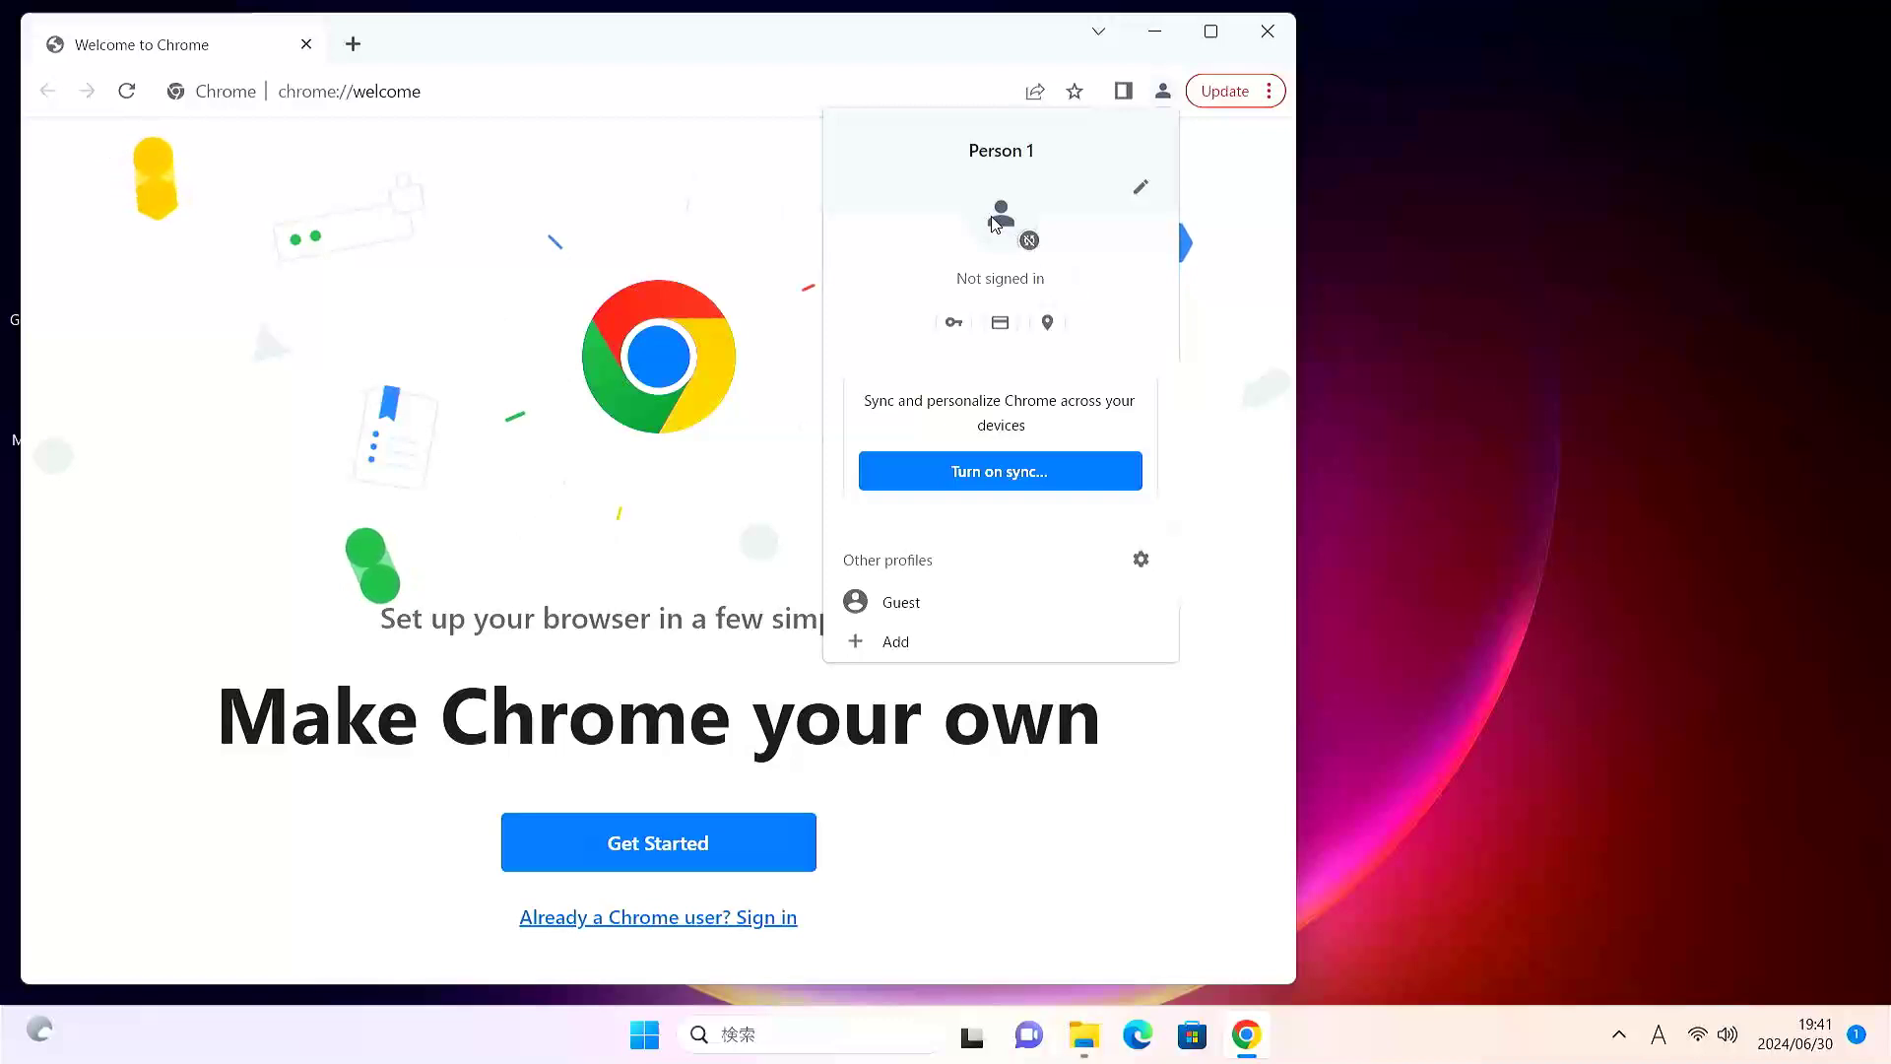
pyautogui.click(979, 473)
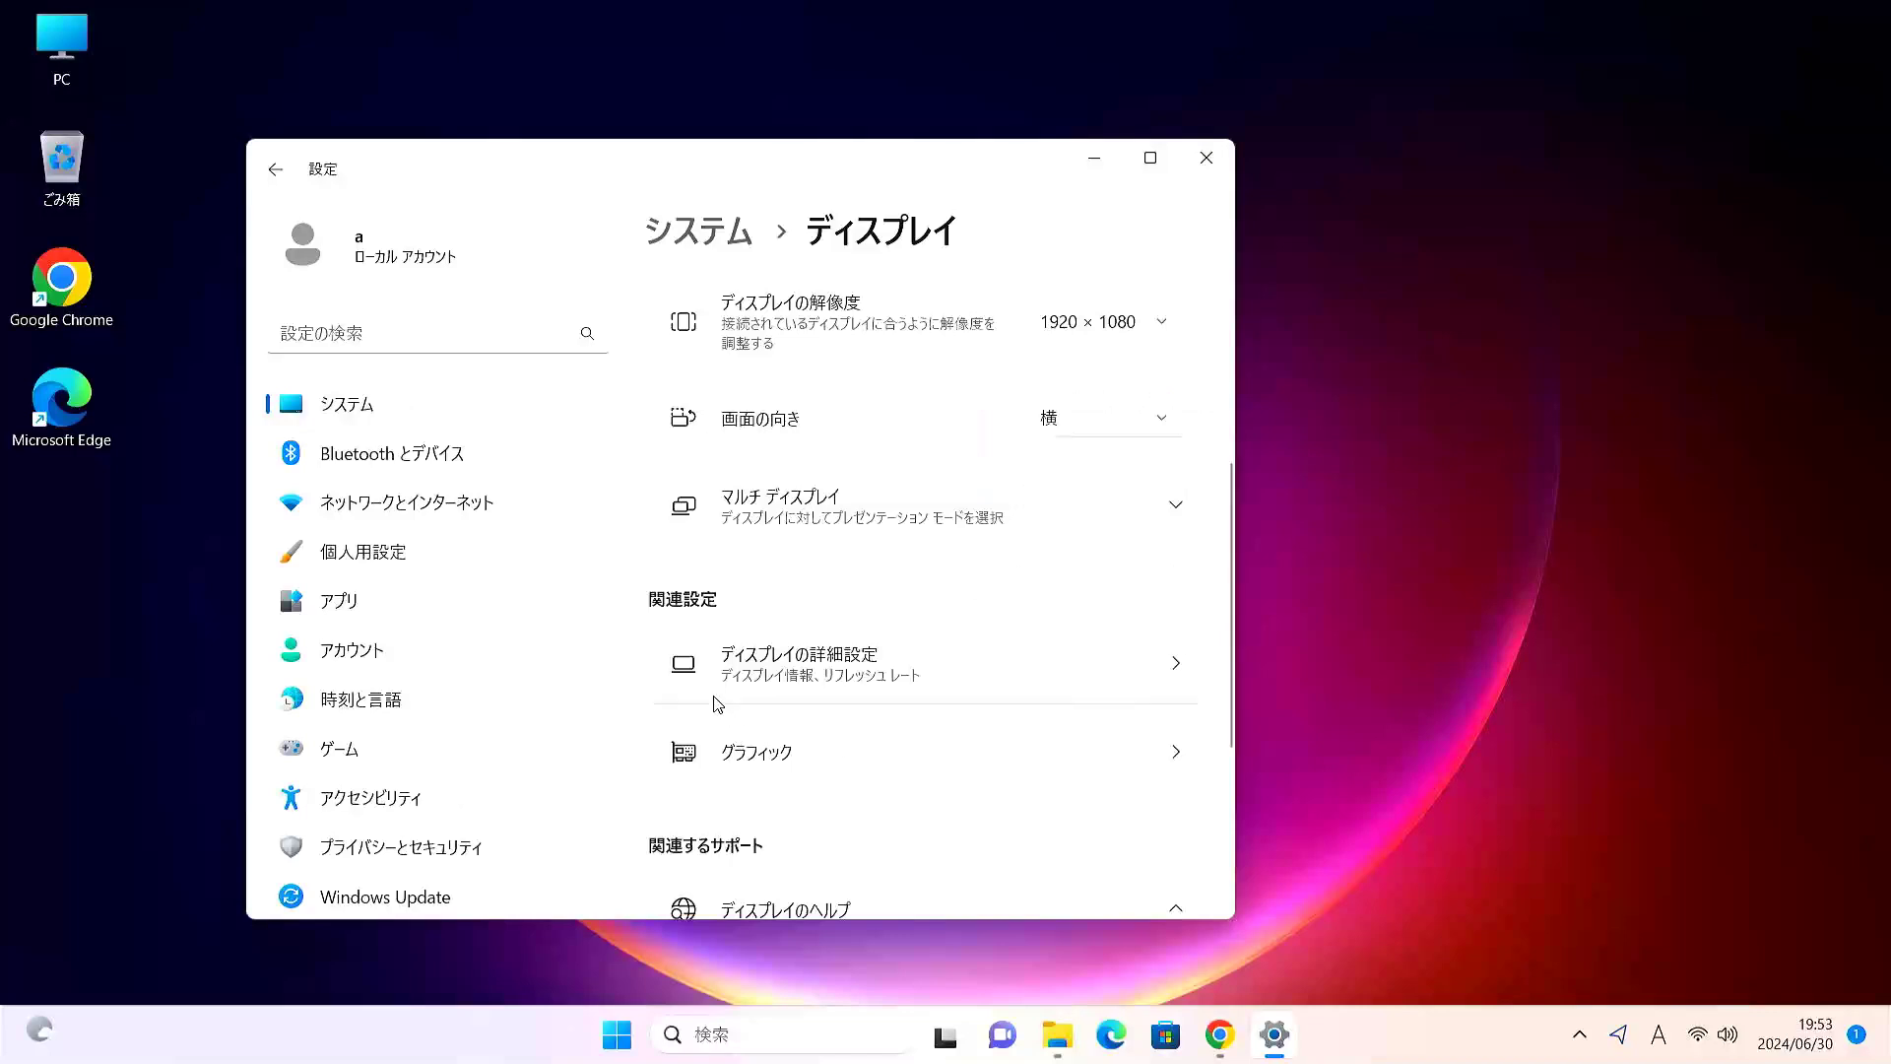
# Reposition the settings window, open the グラフィック page to review its app options, and return to ディスプレイ.
pyautogui.moveTo(744, 171); pyautogui.dragTo(886, 183)
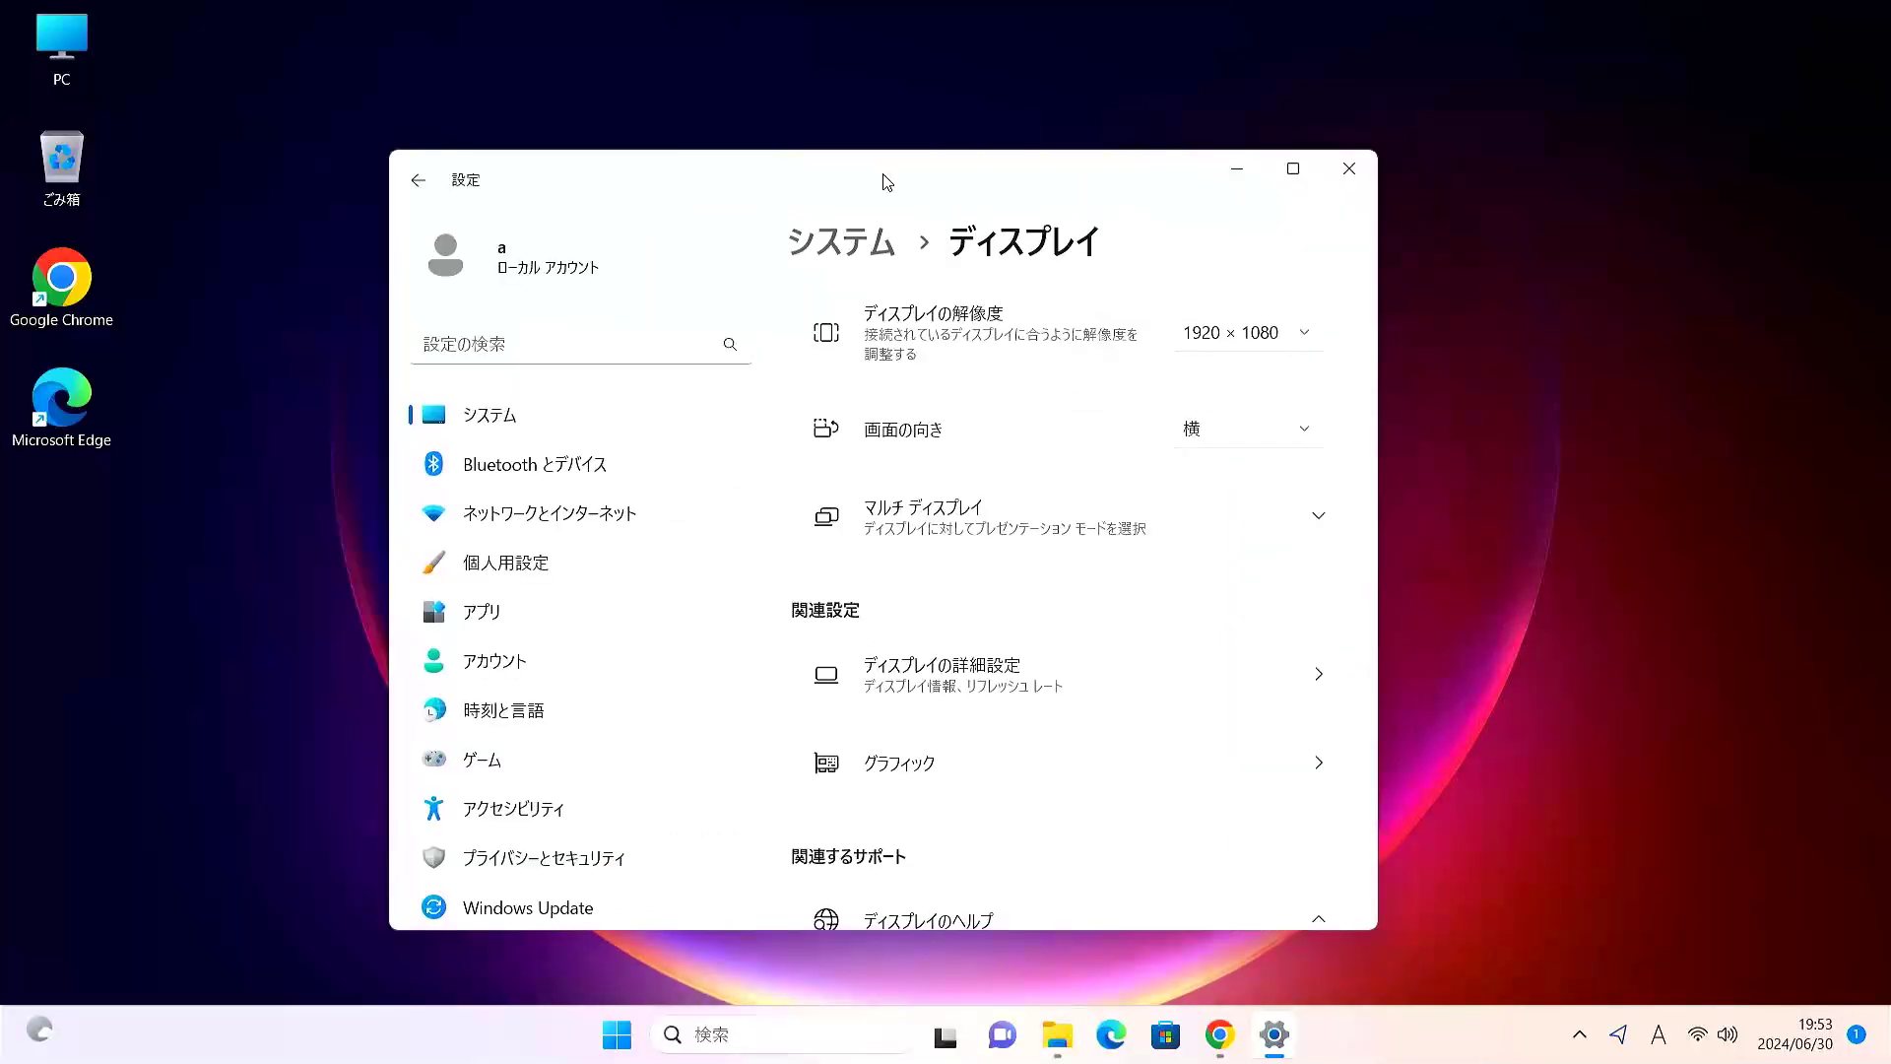
pyautogui.click(904, 778)
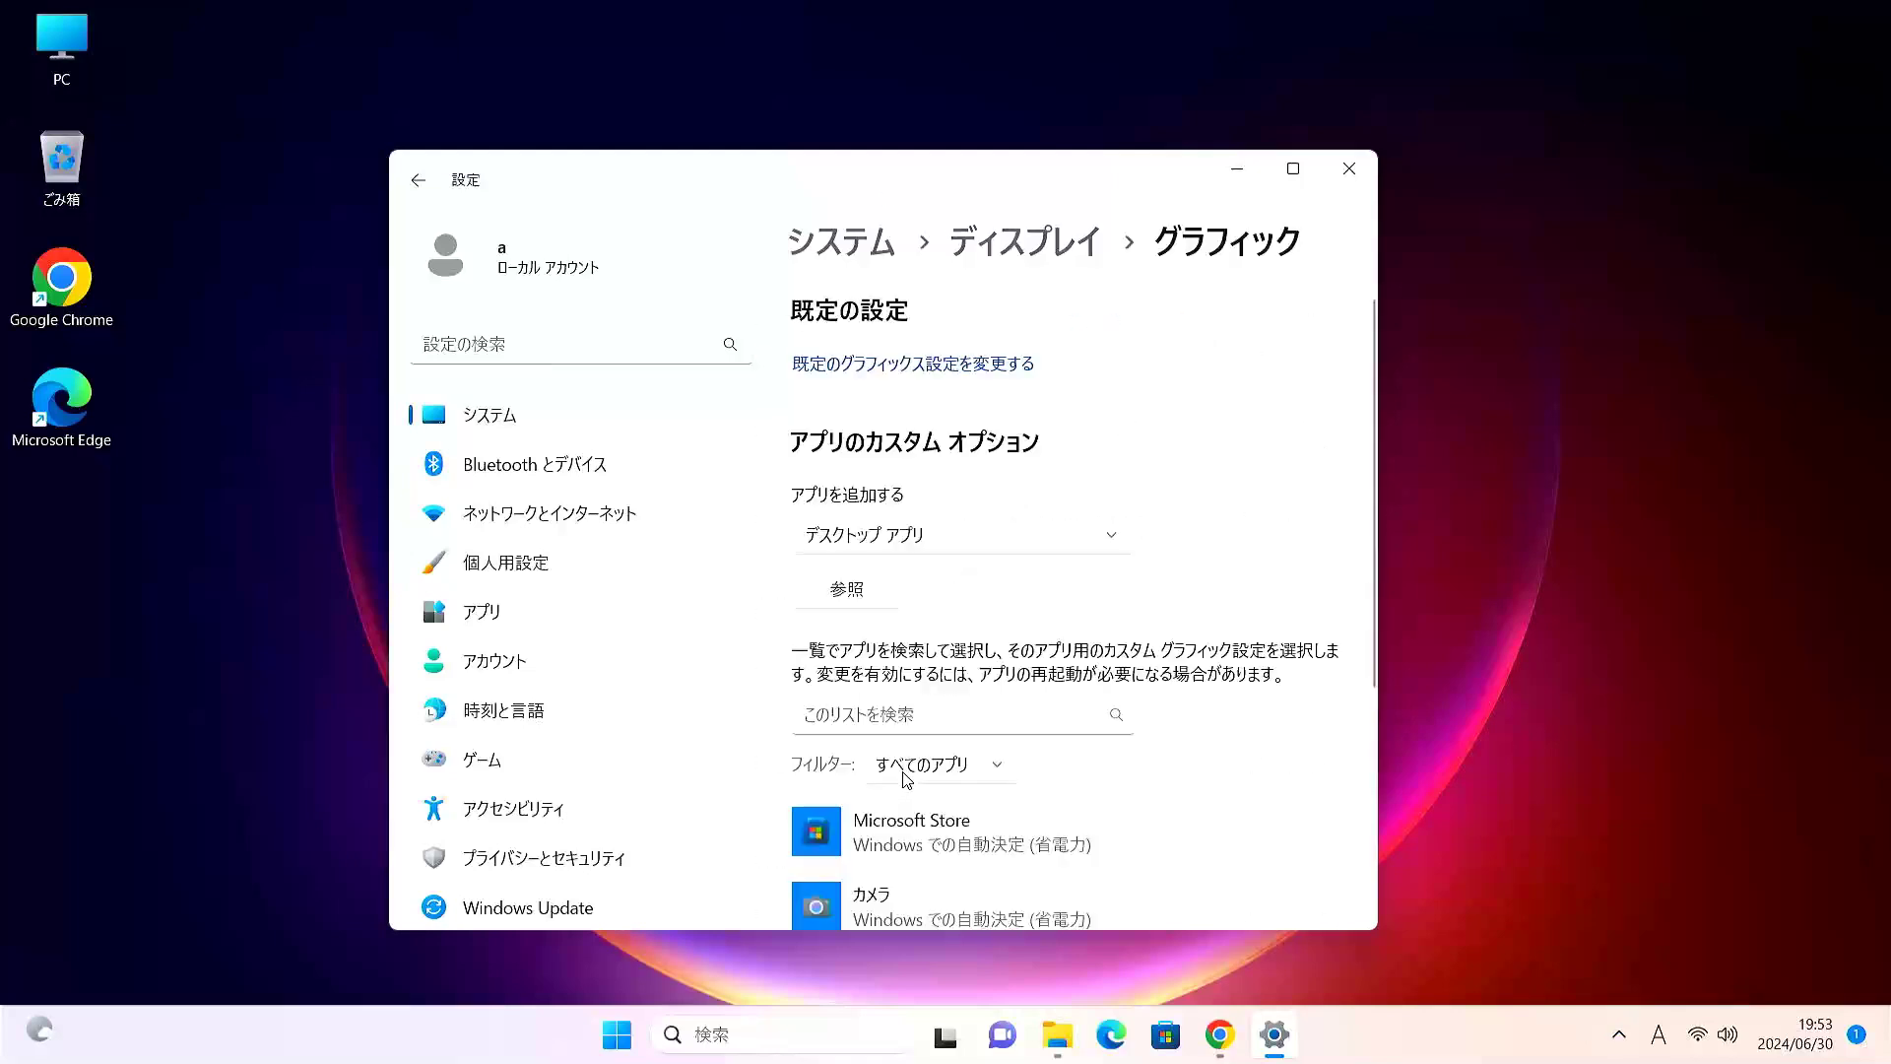
pyautogui.scroll(-3, 1027, 555)
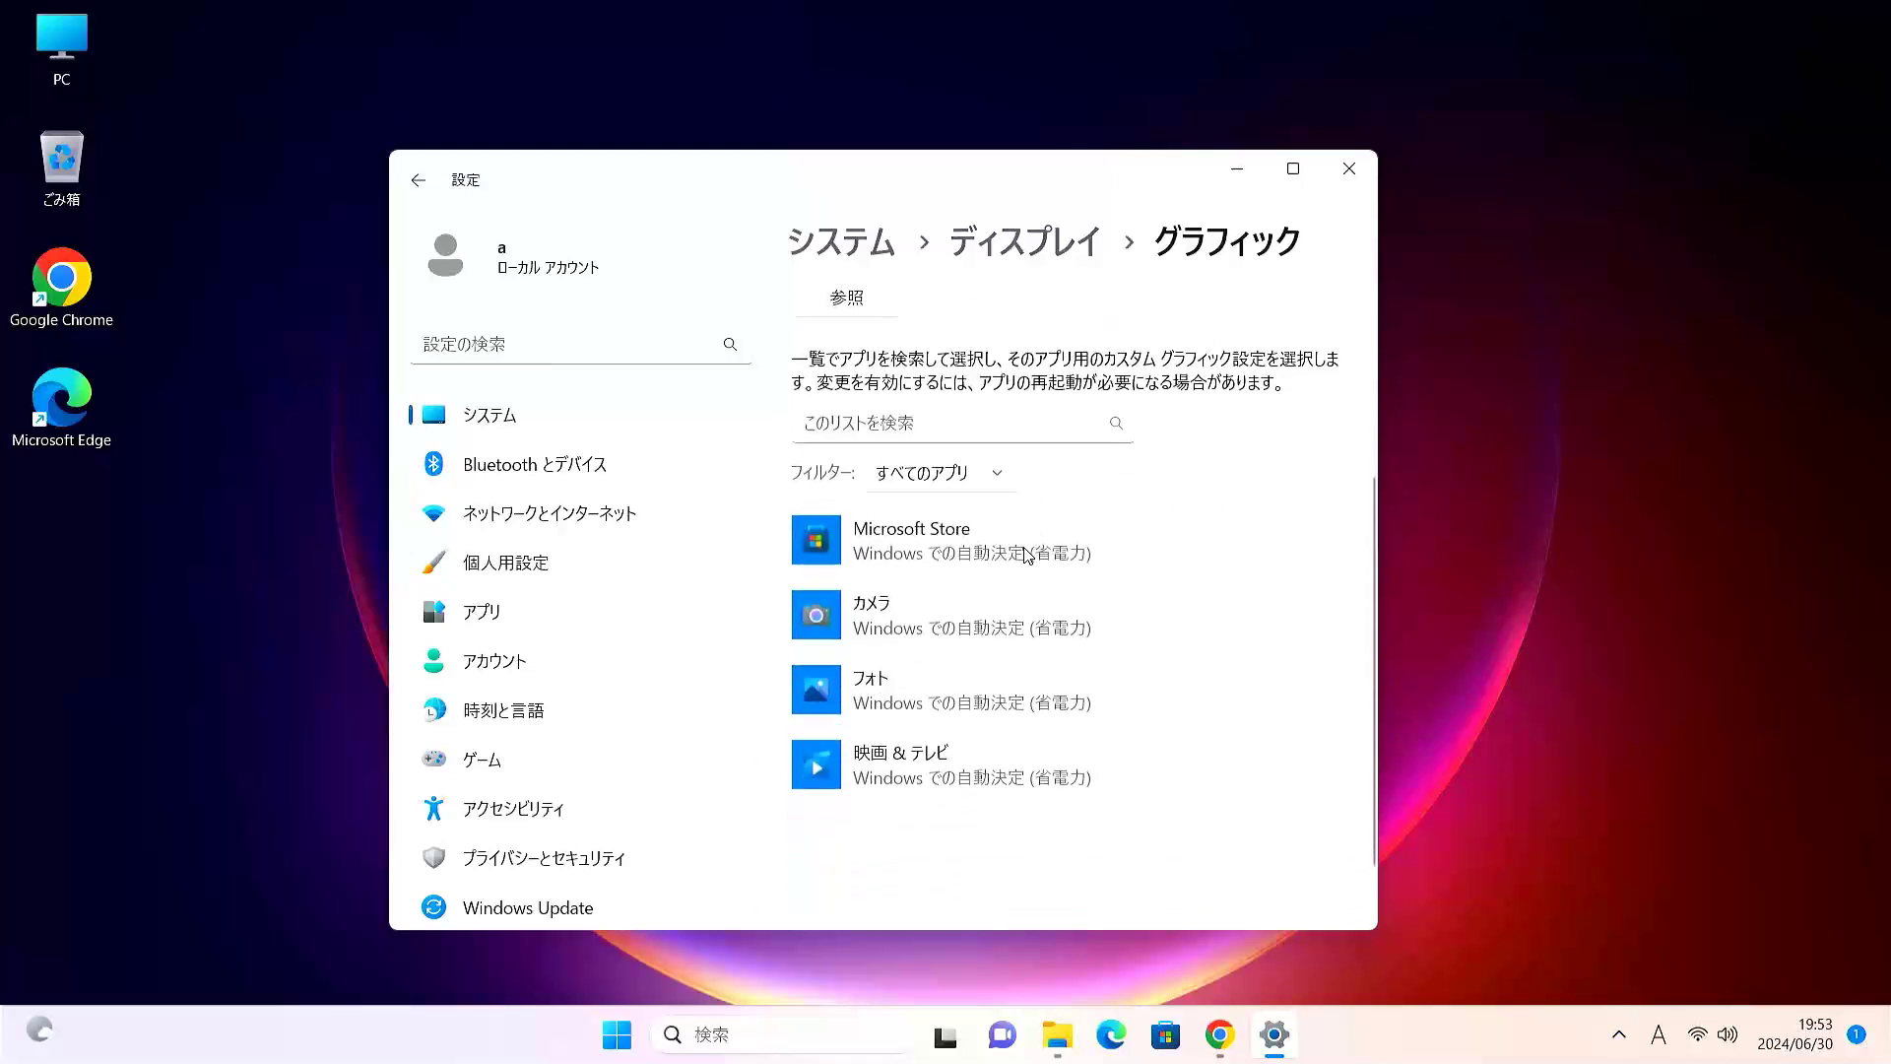
pyautogui.scroll(3, 1028, 555)
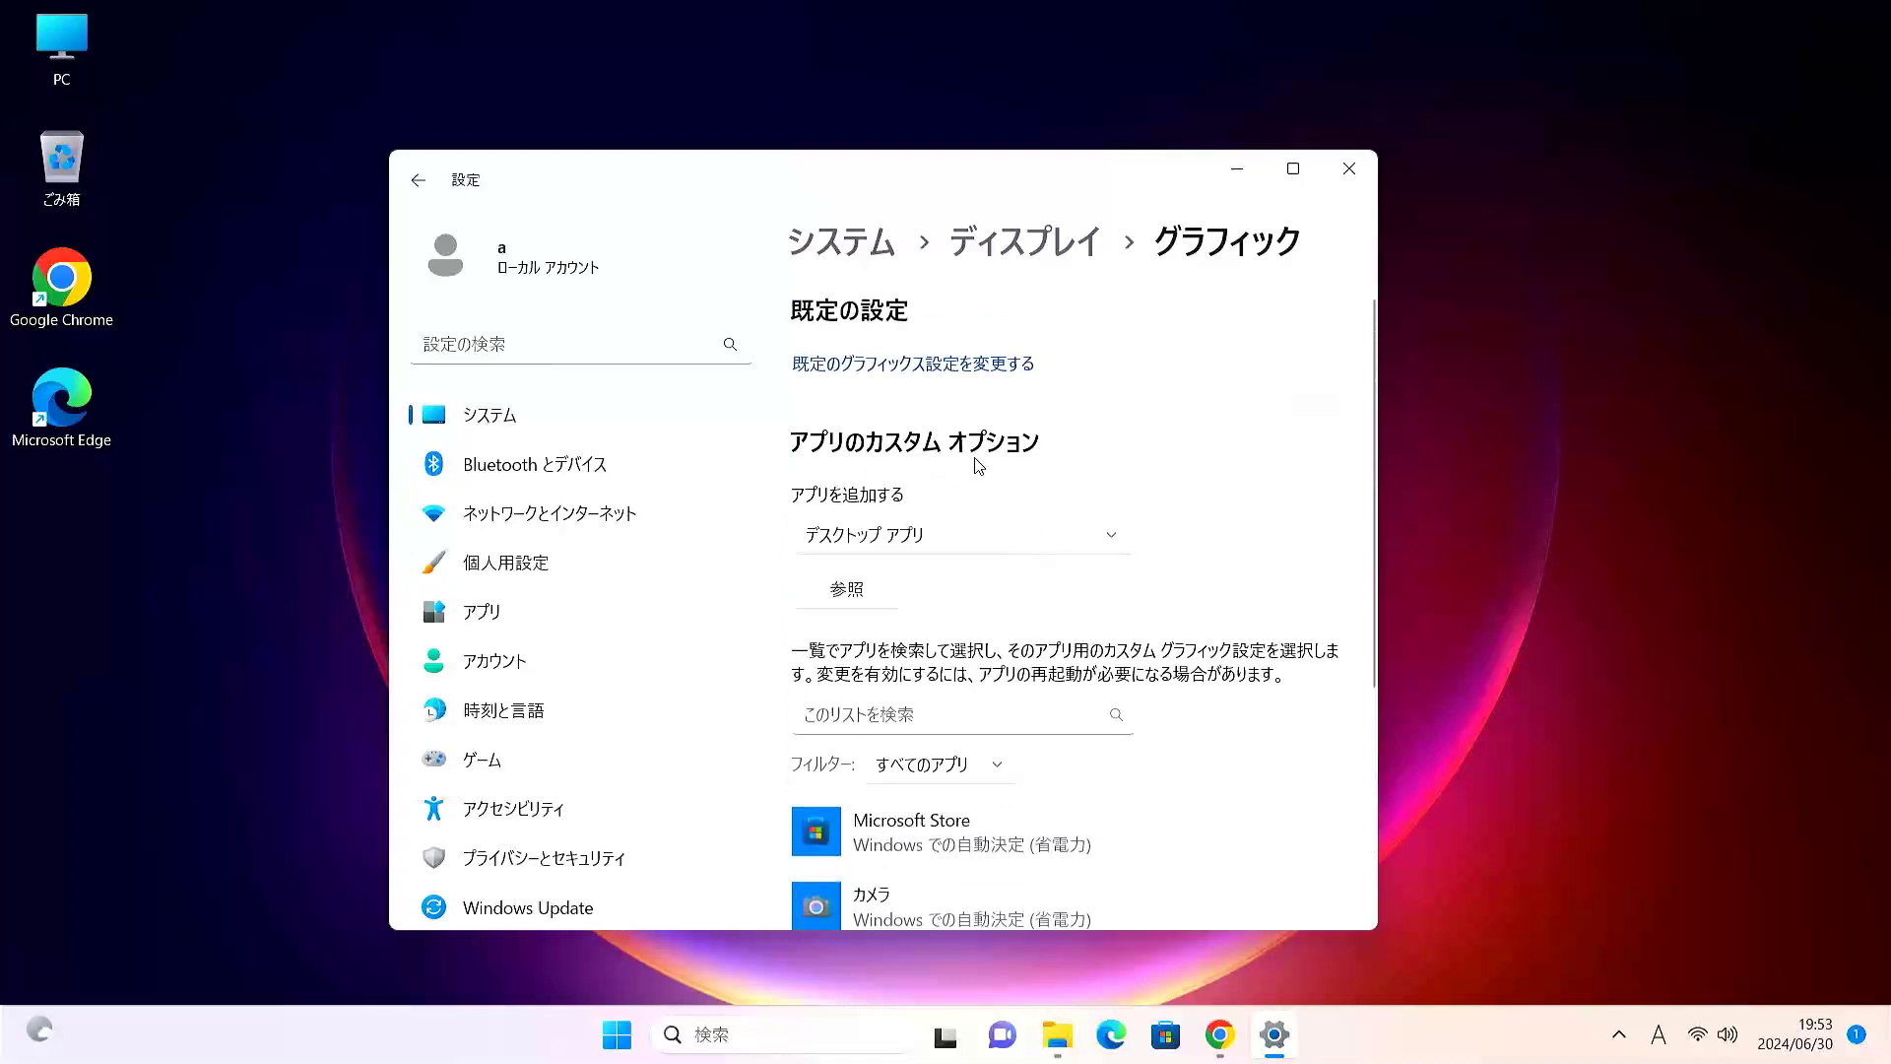
pyautogui.click(417, 182)
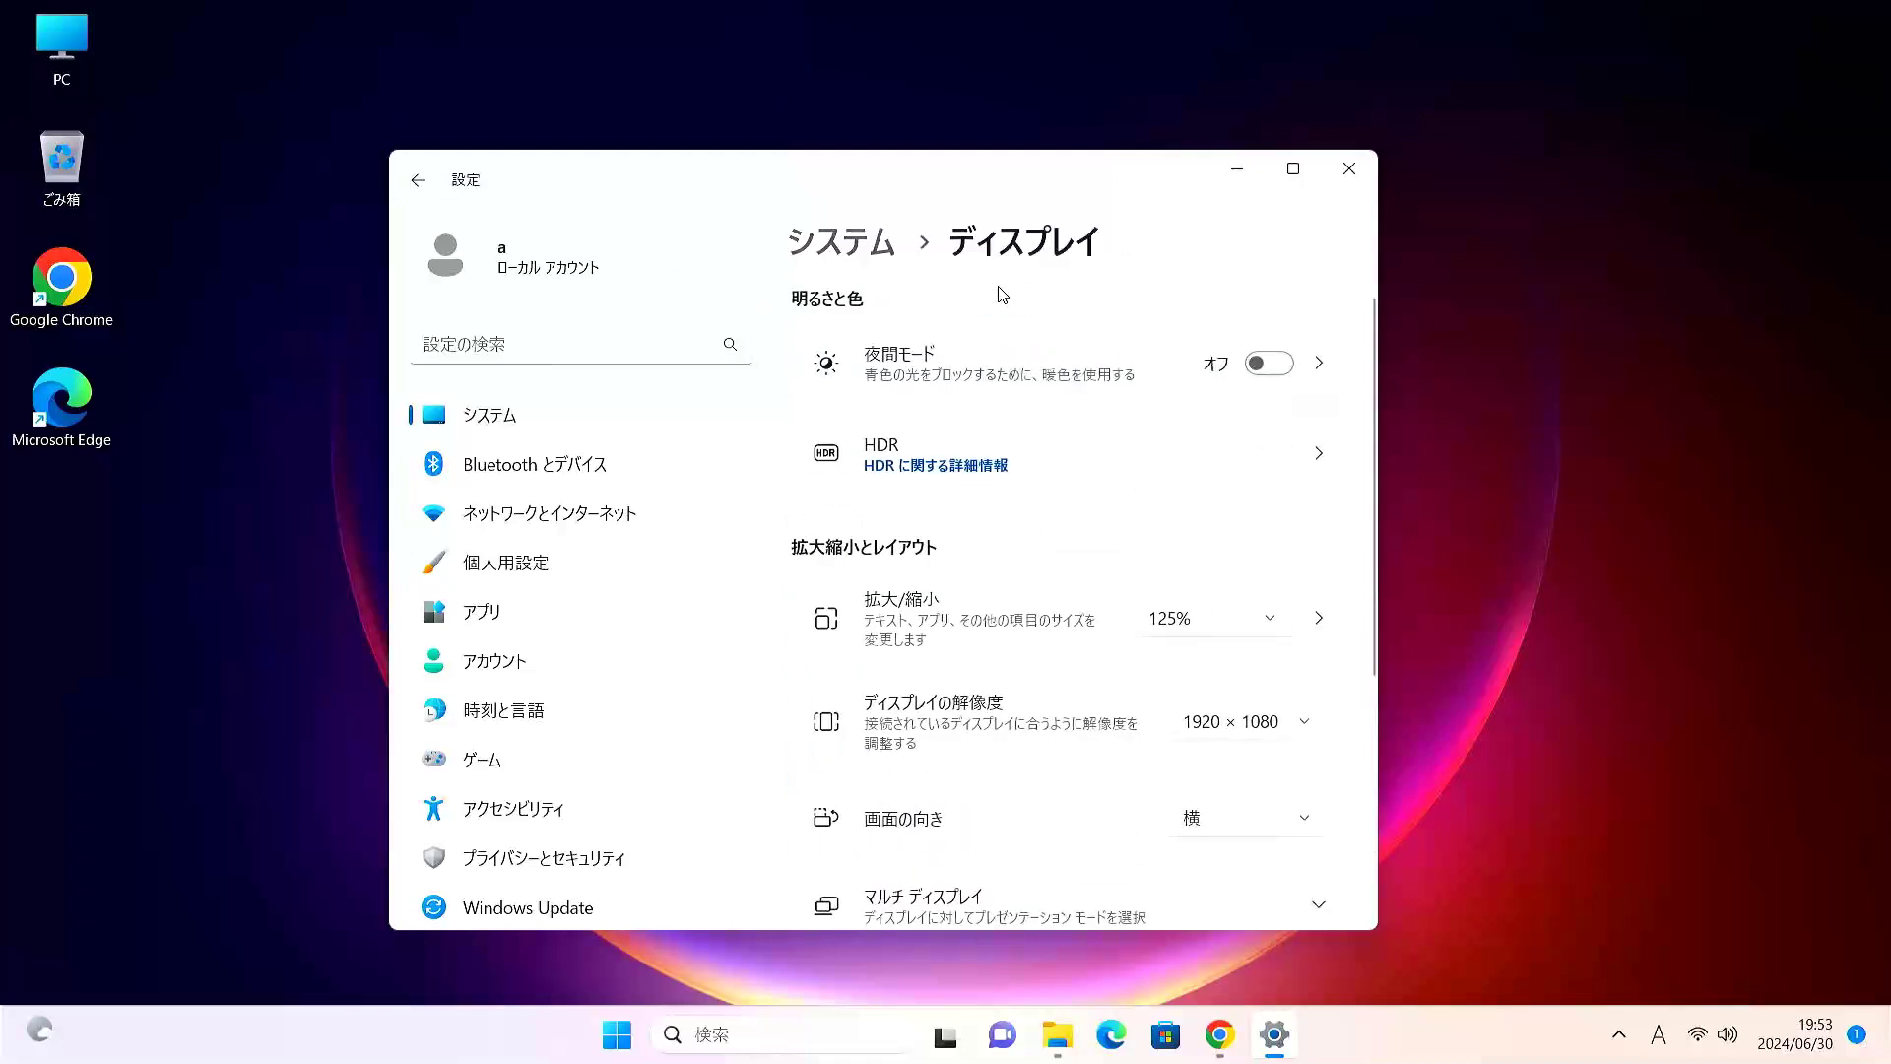
# Try 夜間モード by switching it on and off again, view its detailed settings, and return to ディスプレイ.
pyautogui.click(1274, 371)
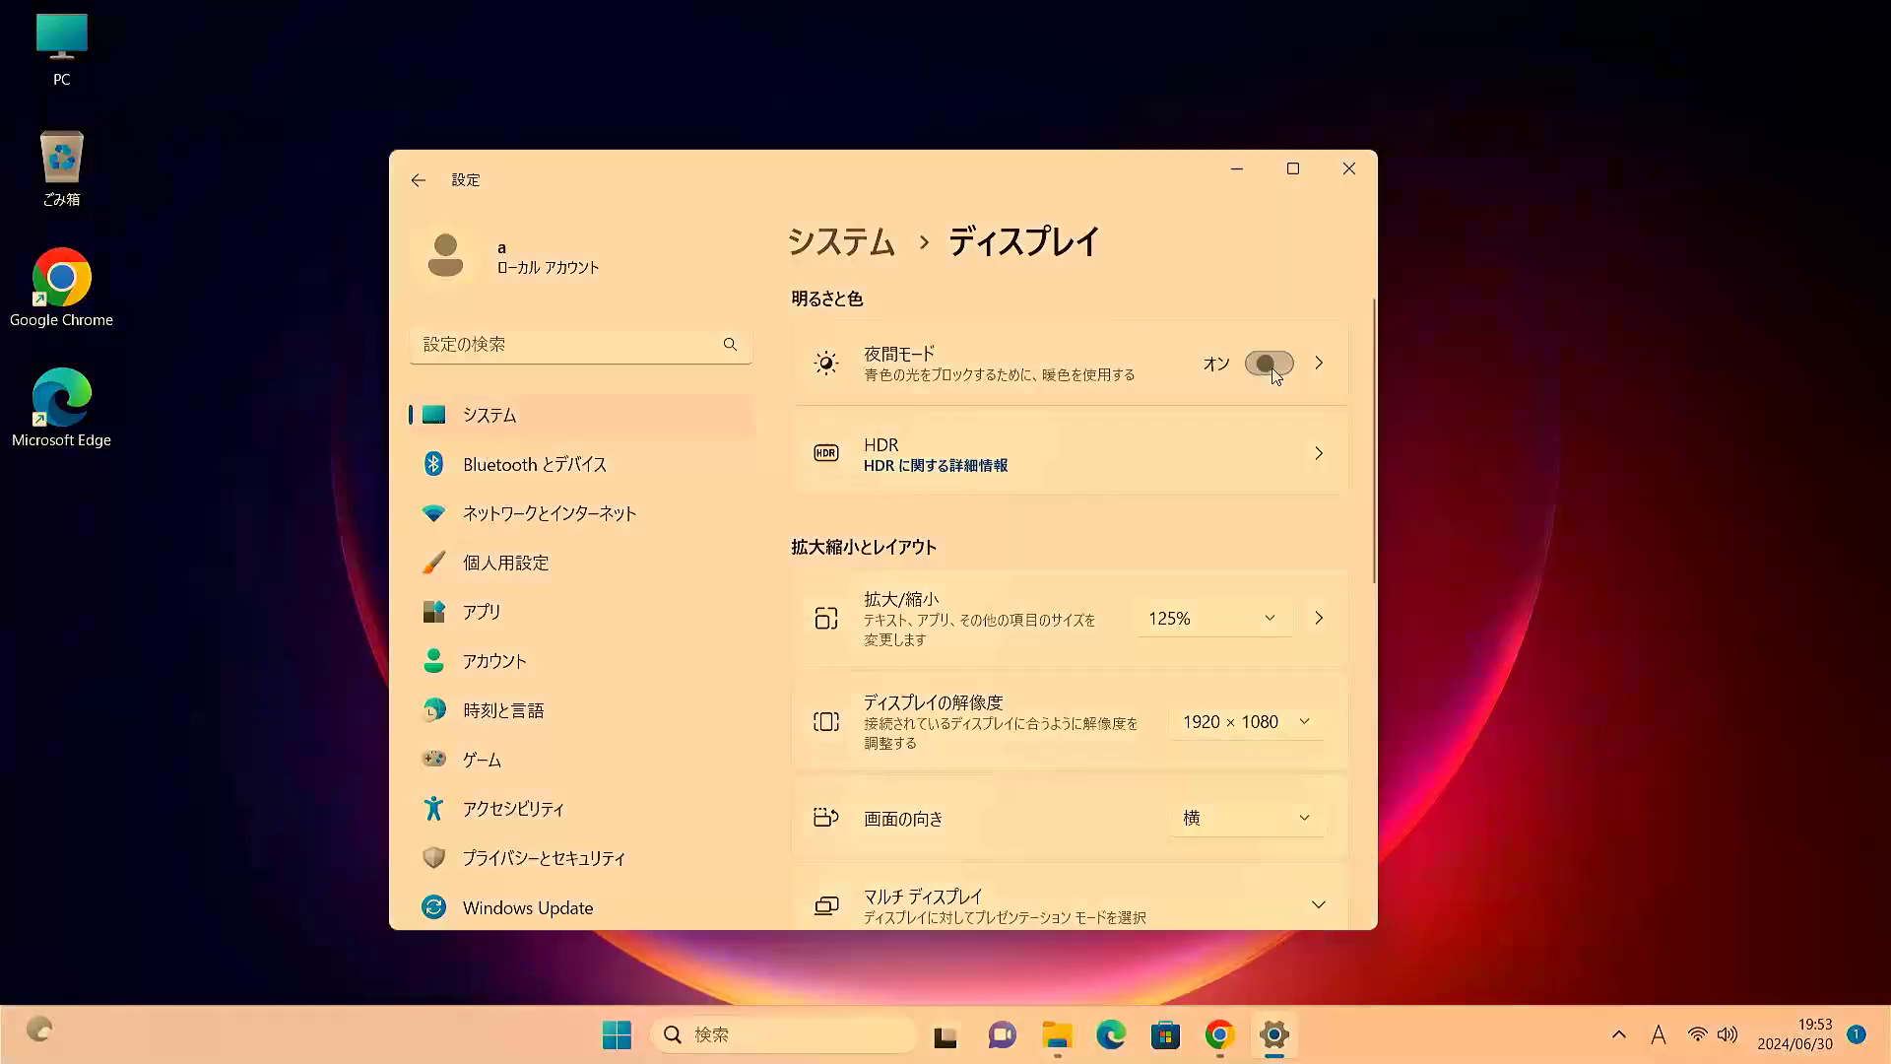
pyautogui.click(1273, 364)
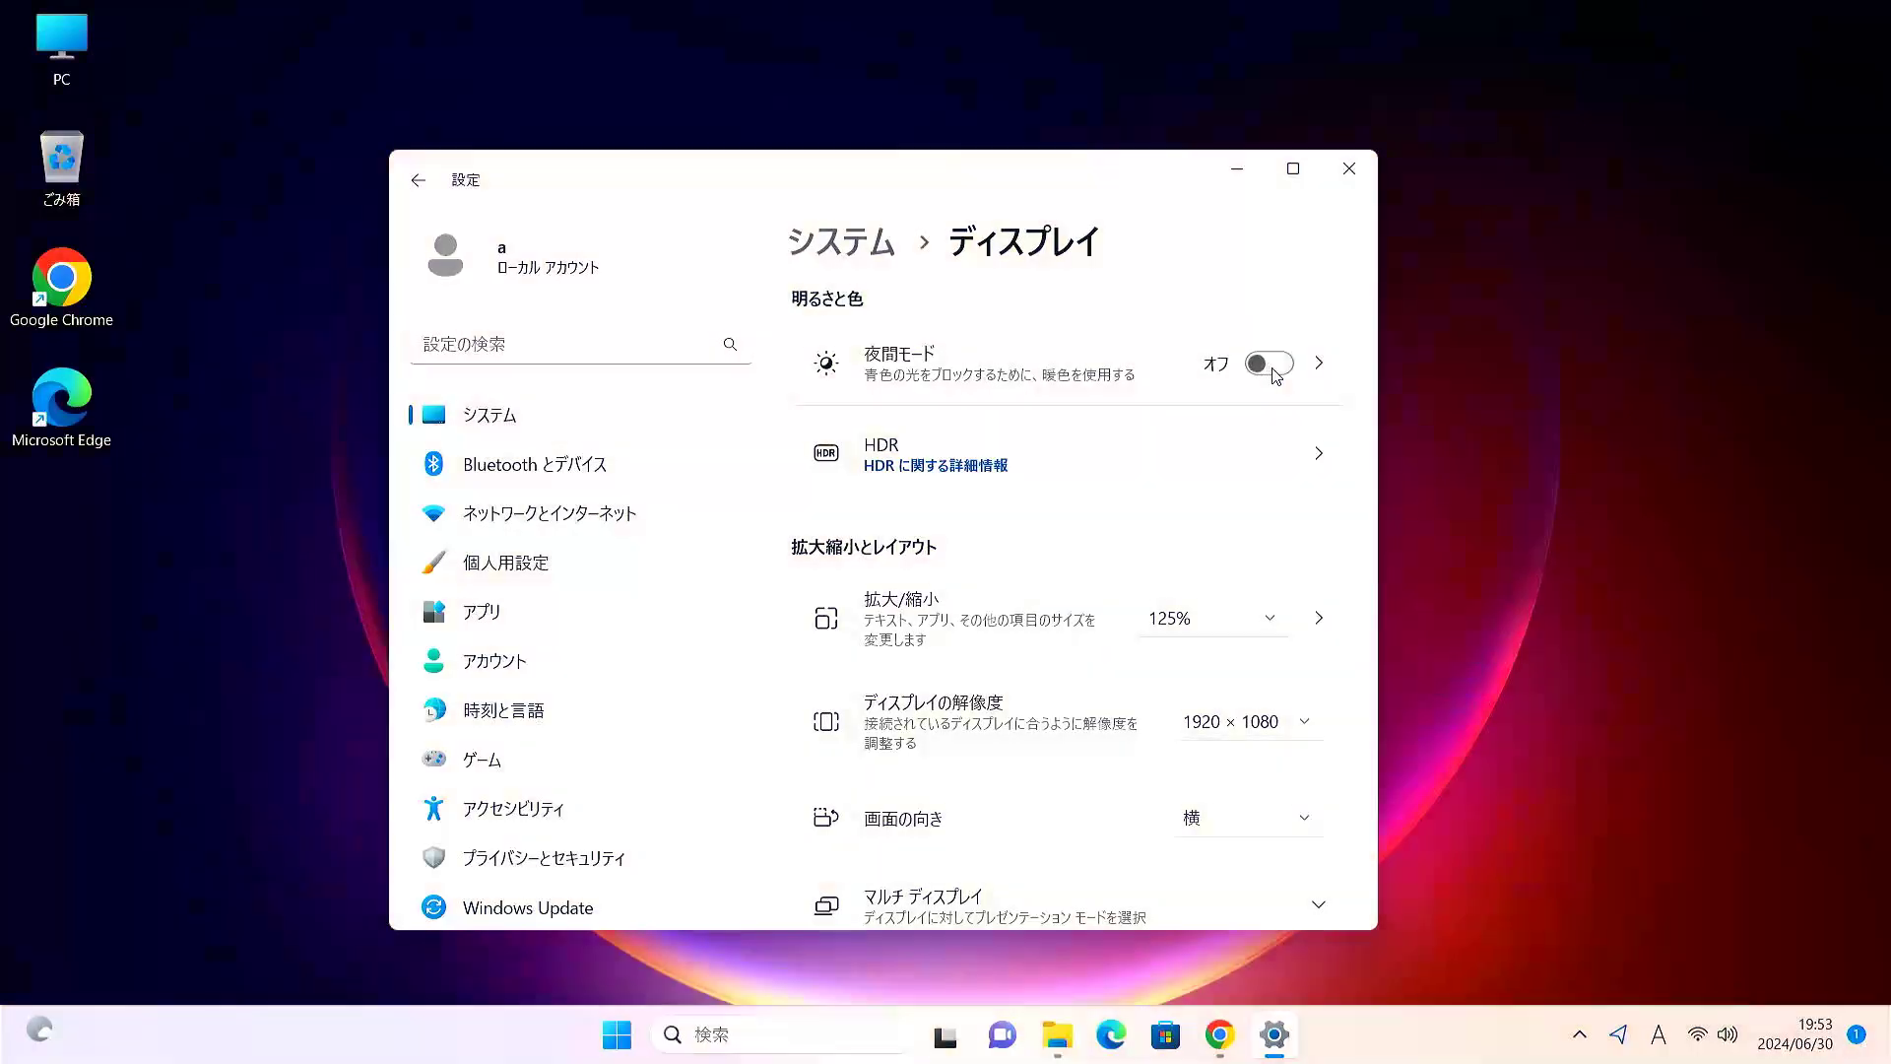
pyautogui.click(1330, 379)
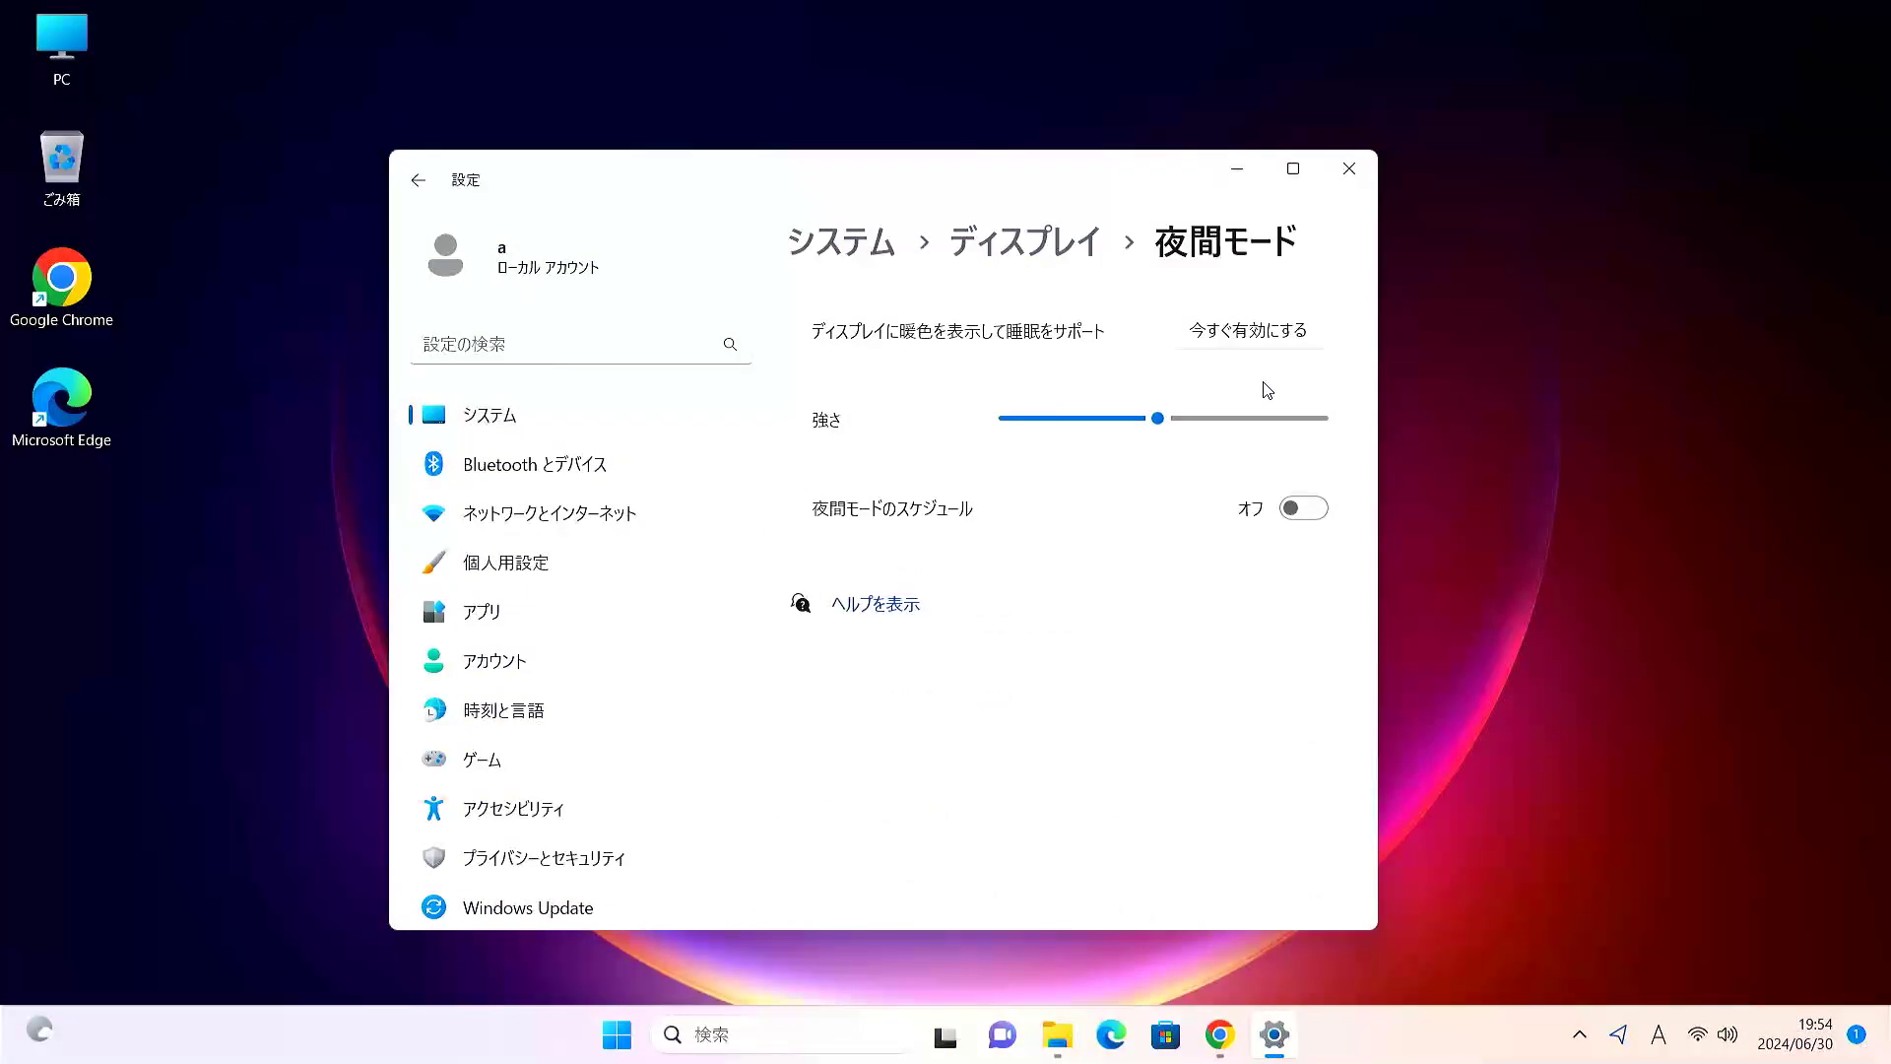
pyautogui.click(422, 185)
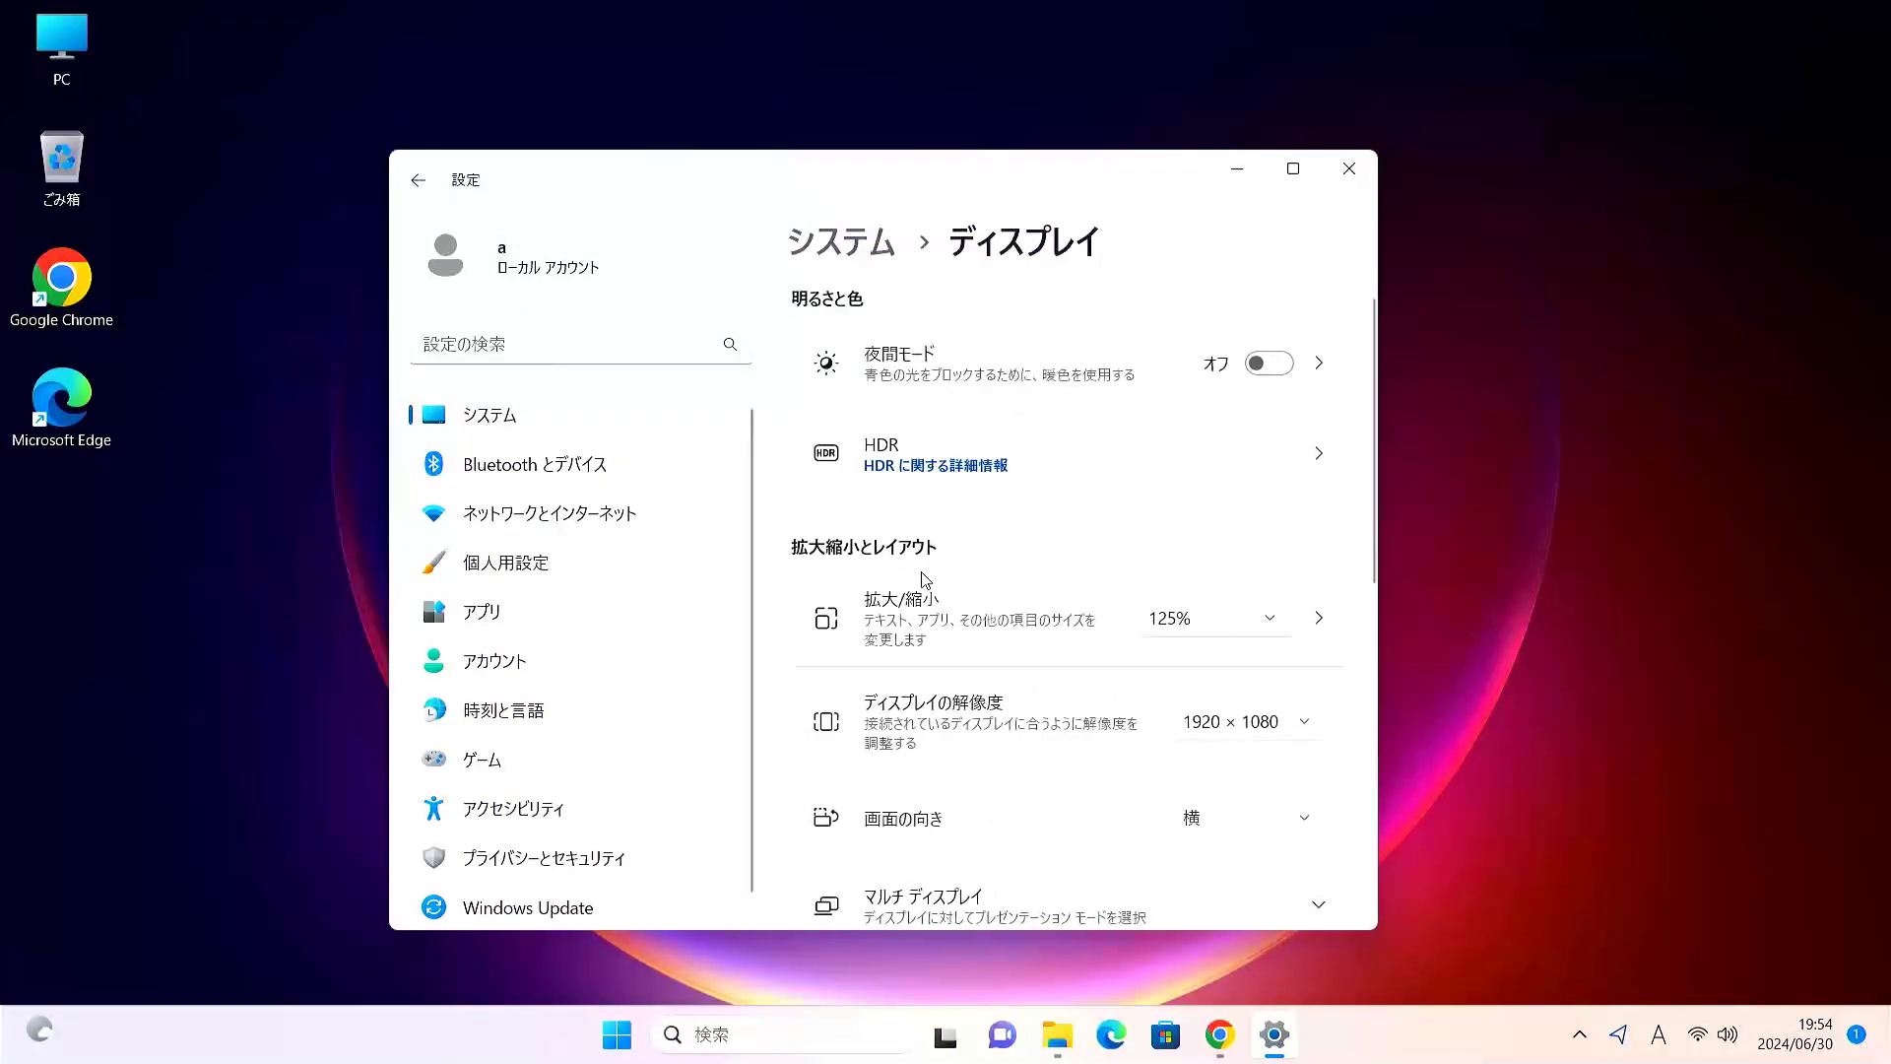
# Review the remaining options on the ディスプレイ page, from 拡大縮小とレイアウト to 関連するサポート.
pyautogui.scroll(-3, 925, 580)
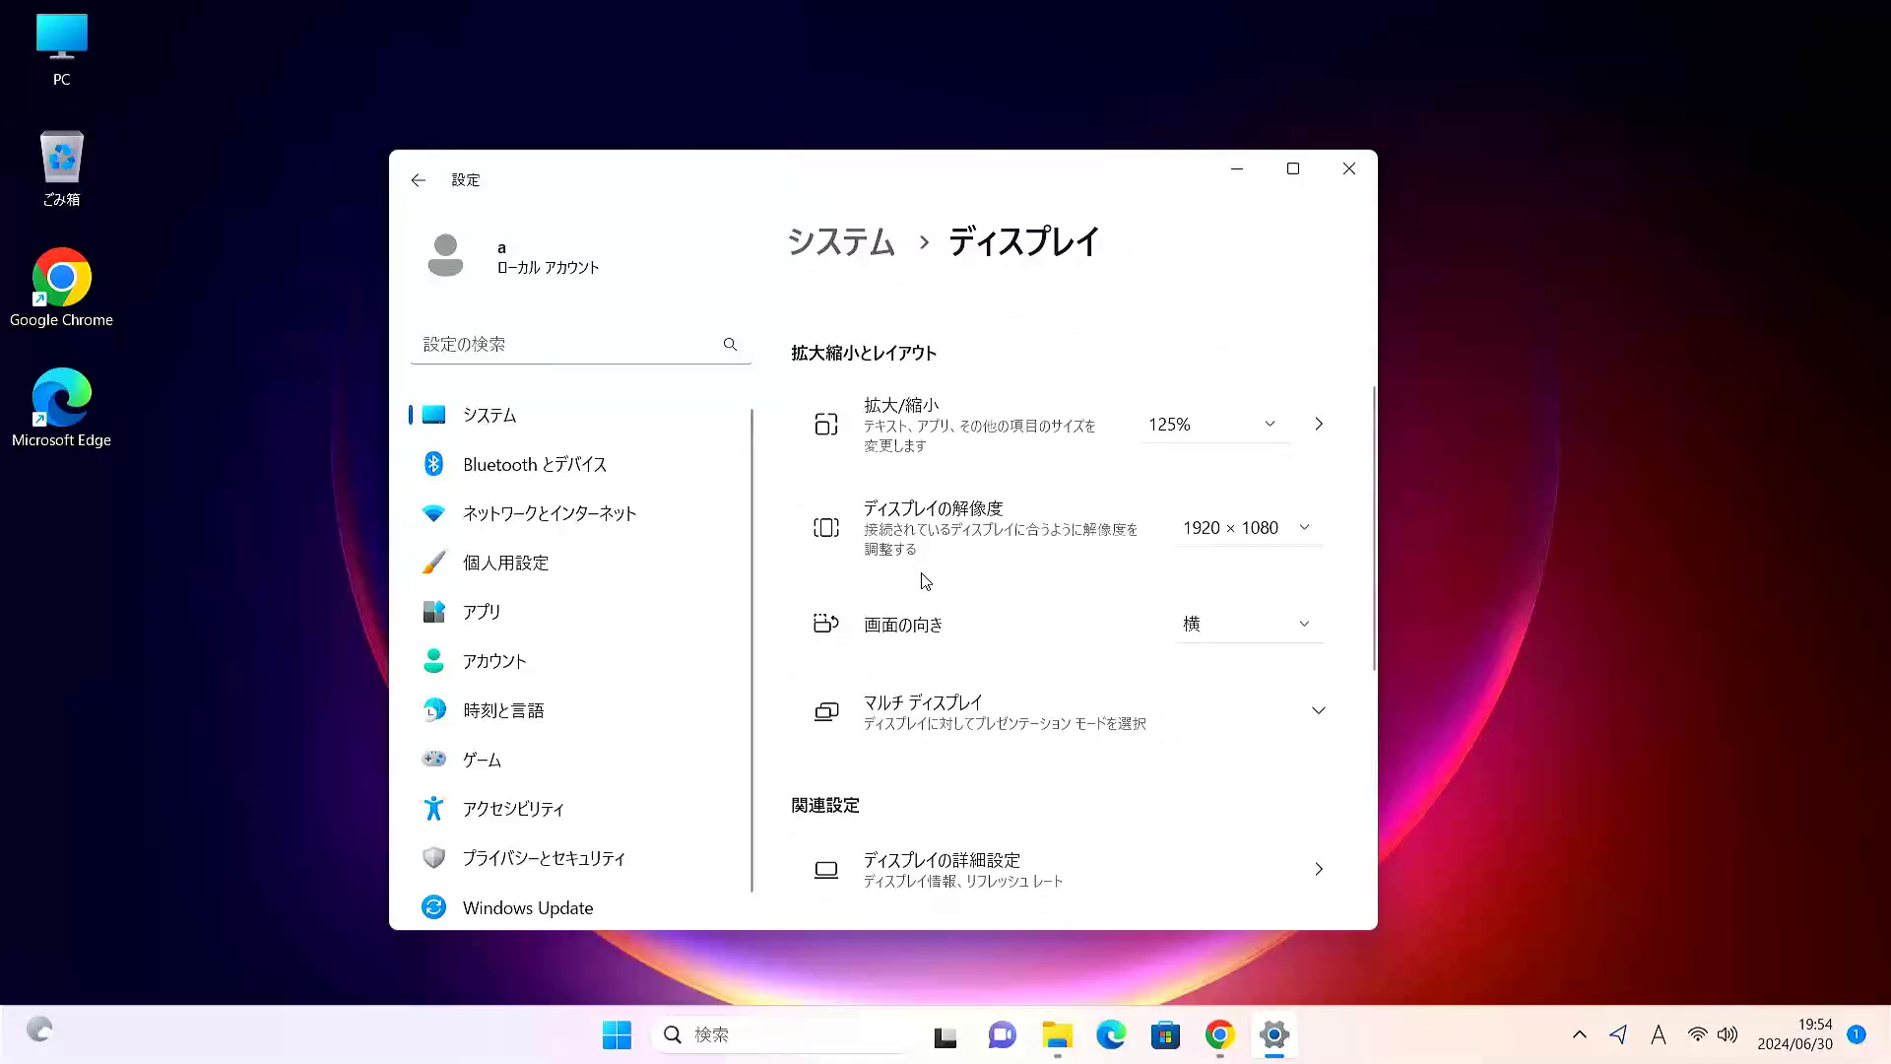
pyautogui.scroll(-2, 925, 580)
pyautogui.scroll(-1, 925, 581)
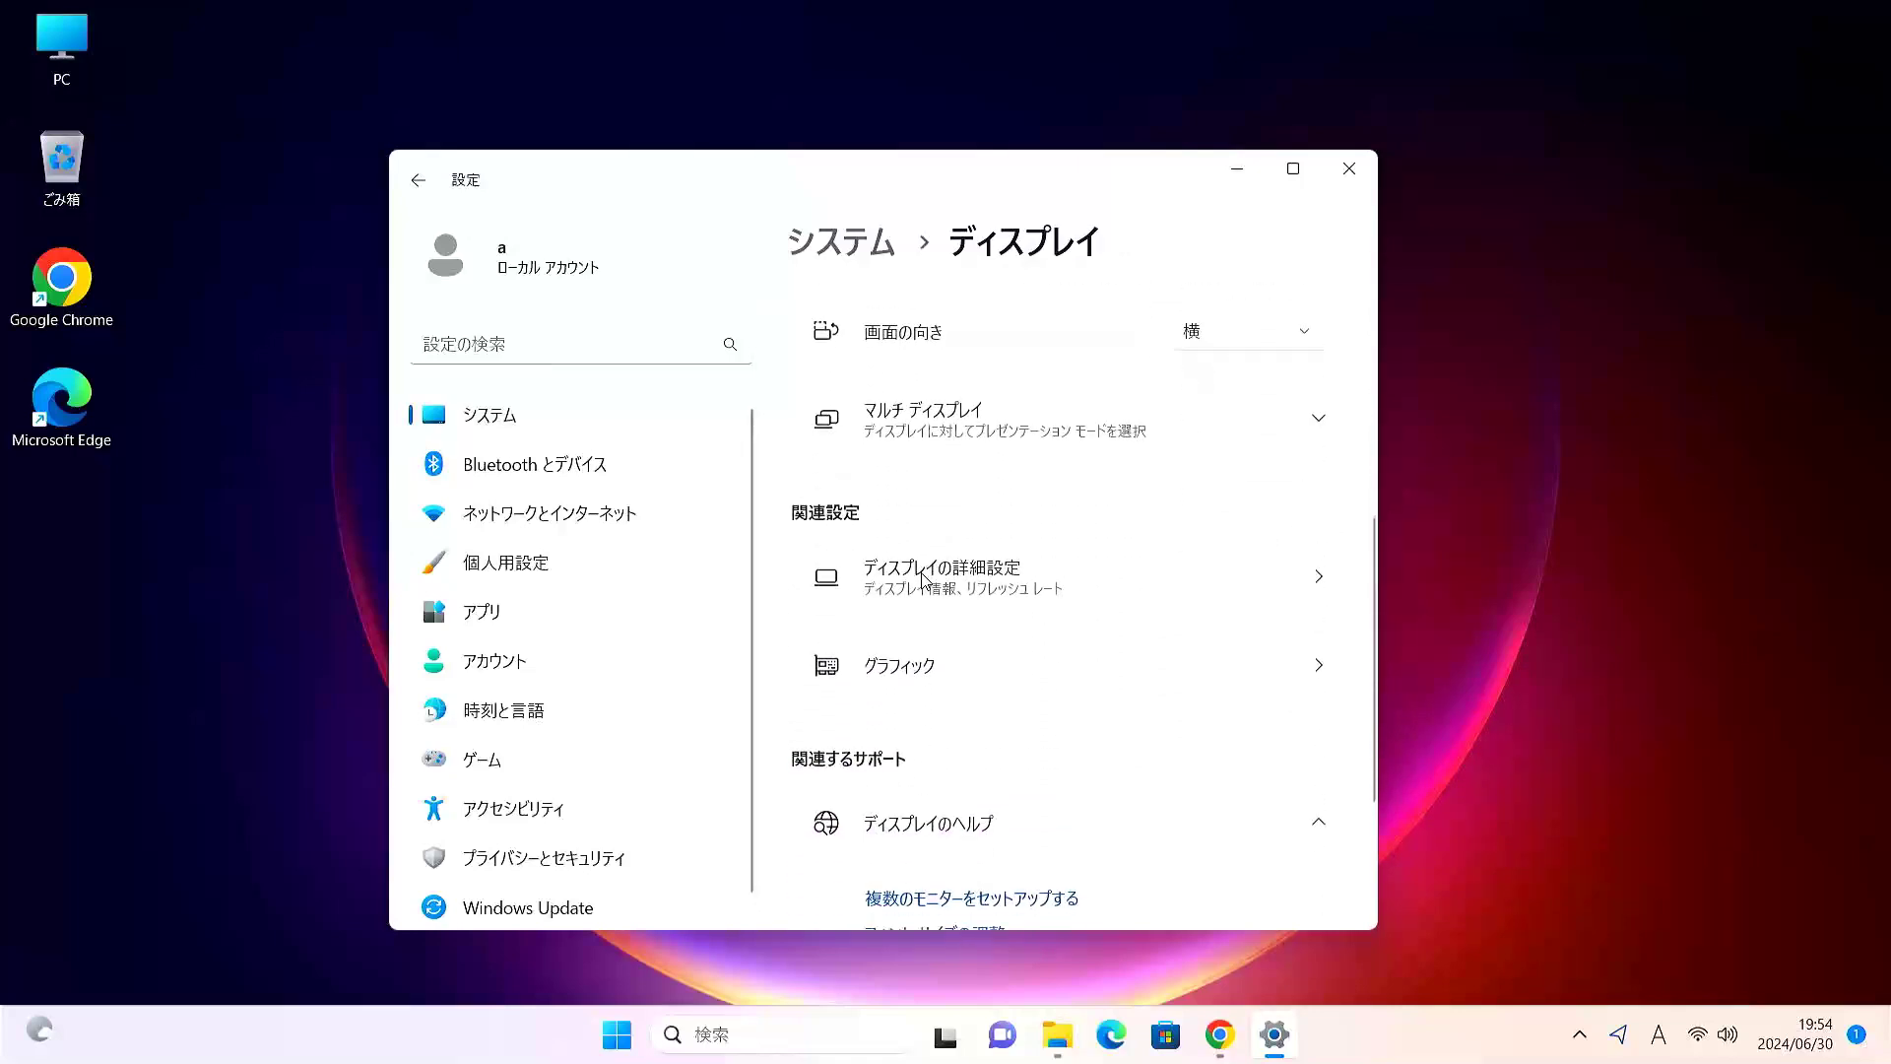
pyautogui.scroll(-2, 925, 581)
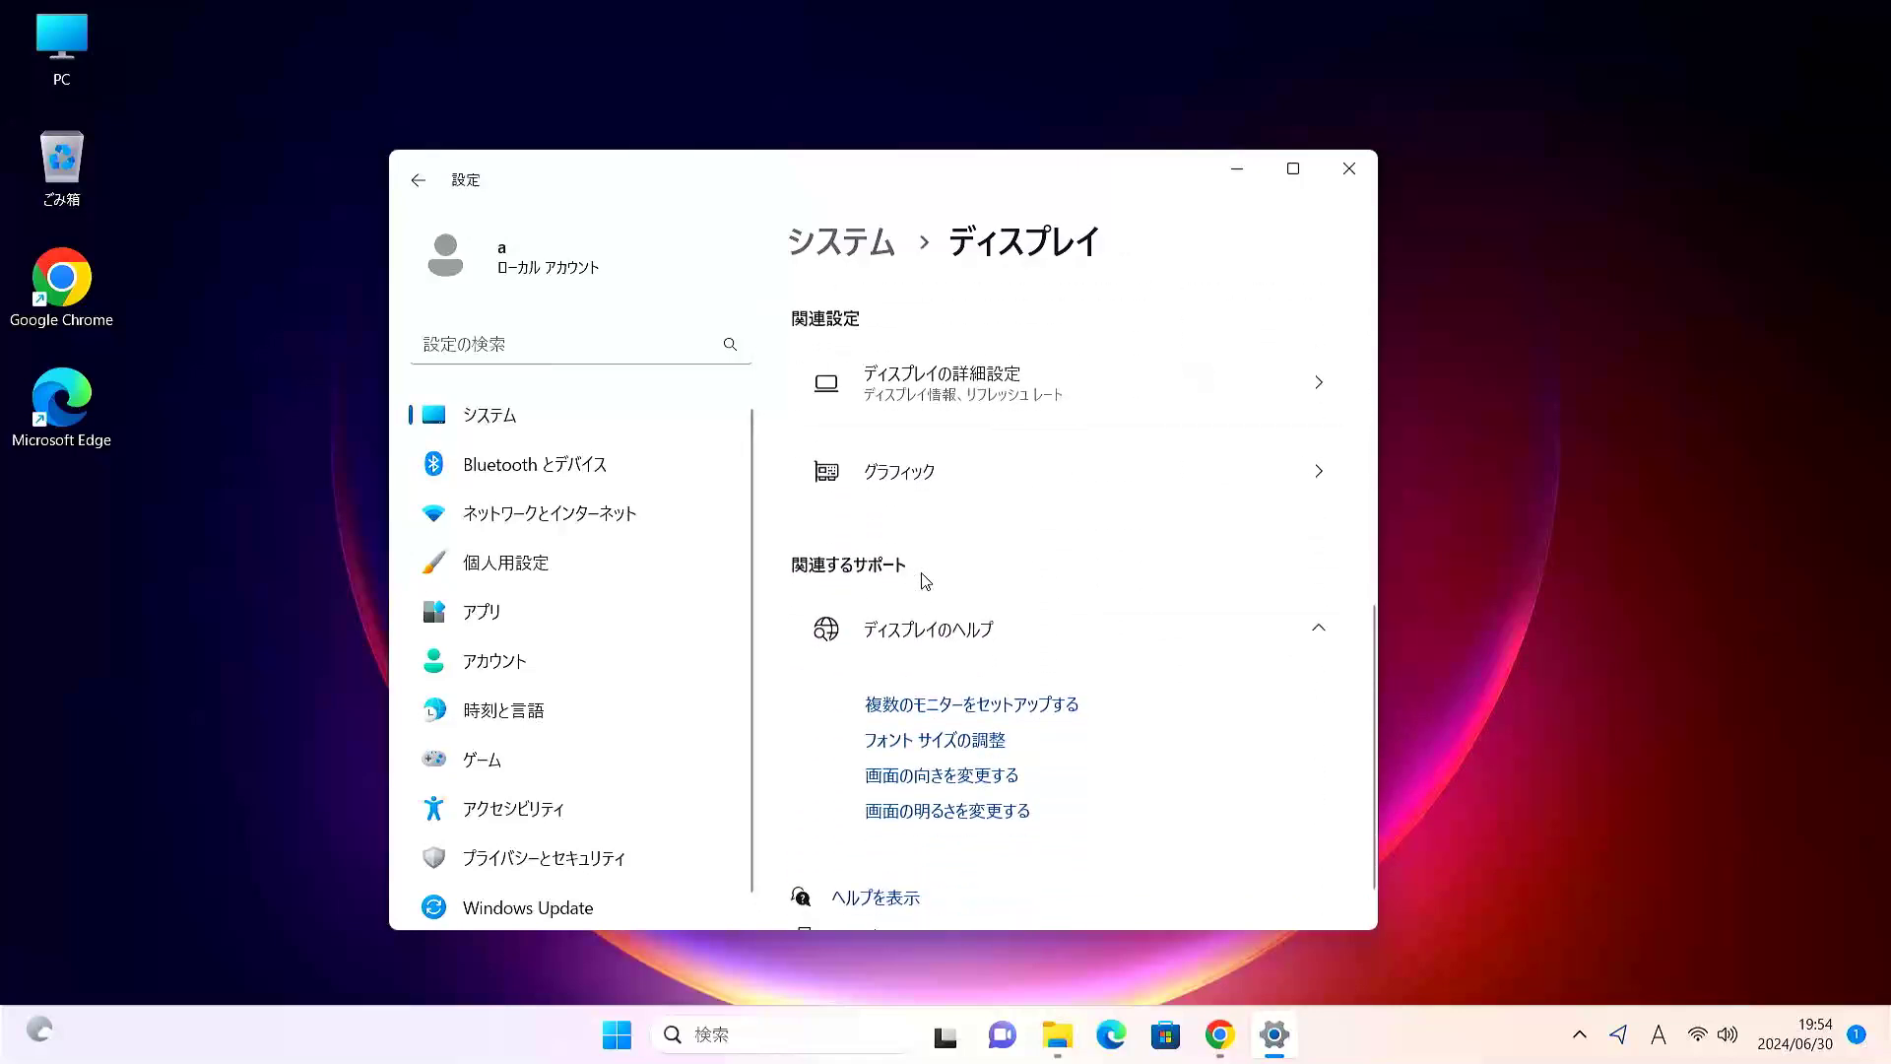
pyautogui.scroll(-1, 925, 580)
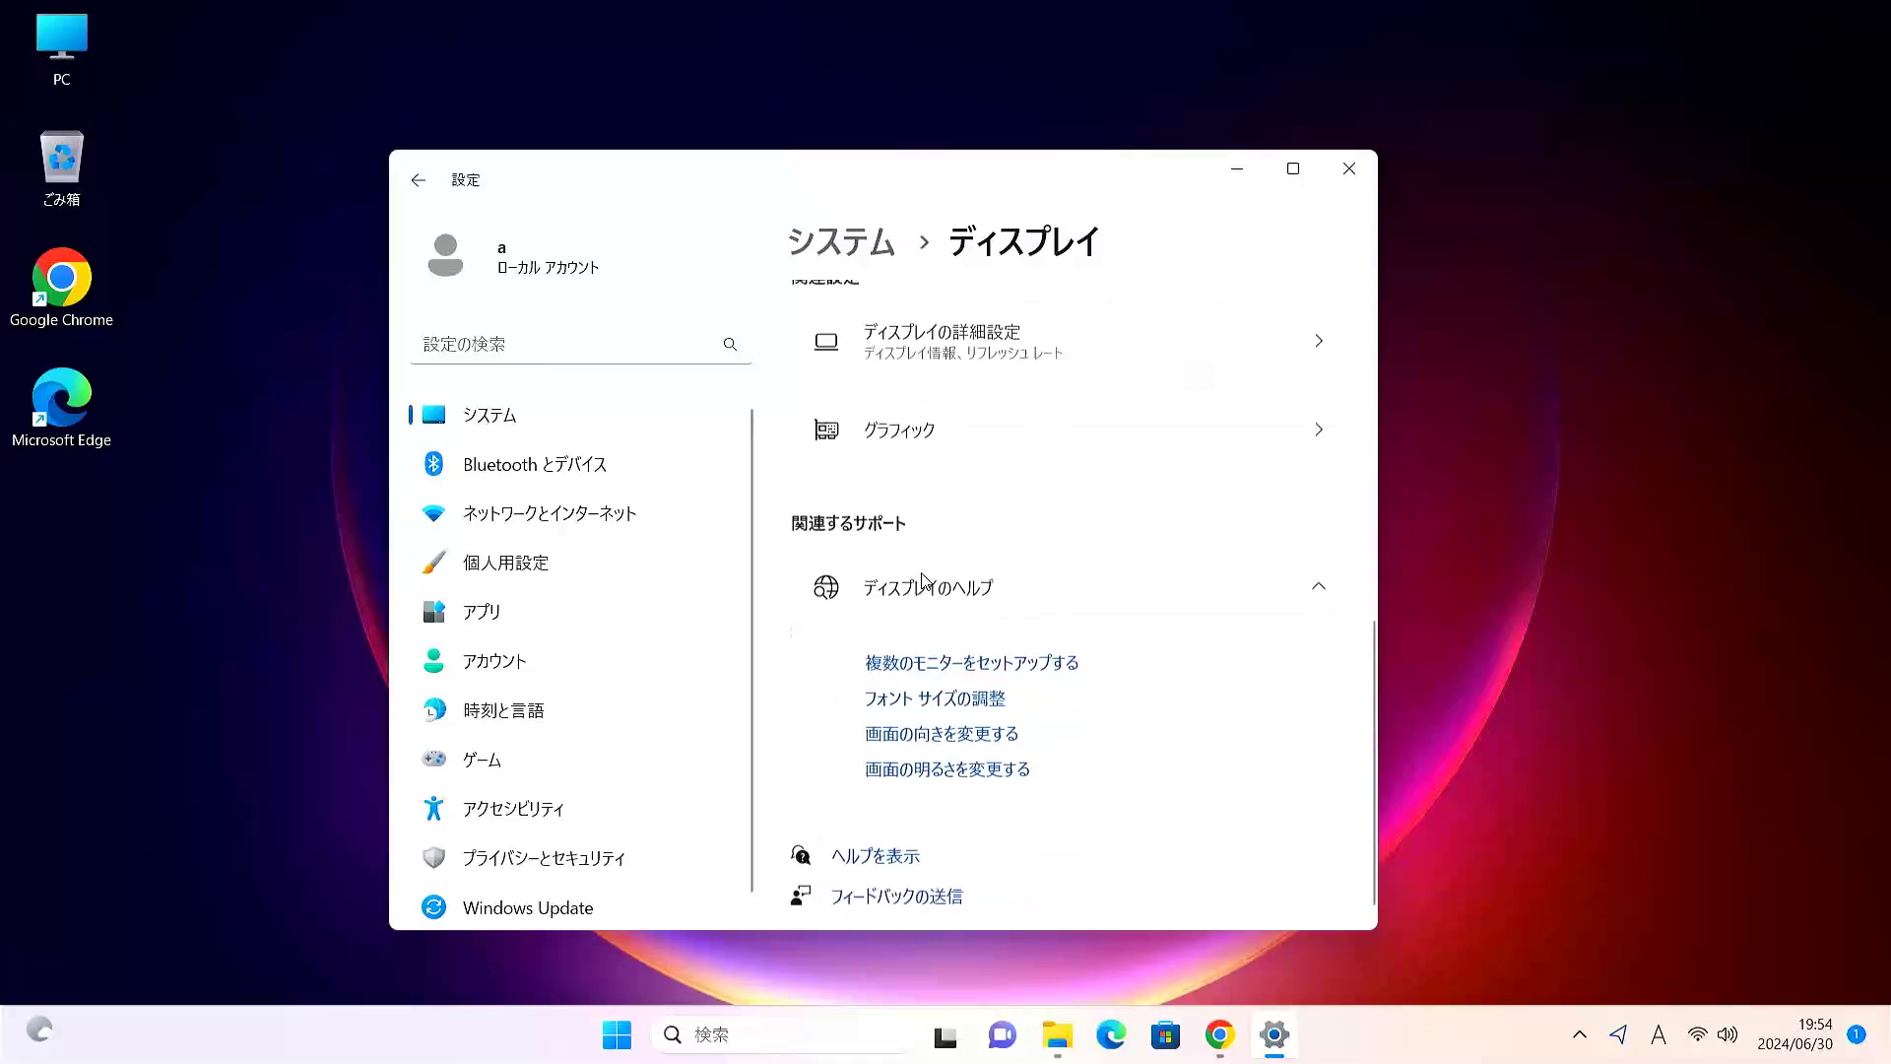
# Open the 色 page under 個人用設定 and set the colour mode to ダーク.
pyautogui.click(499, 567)
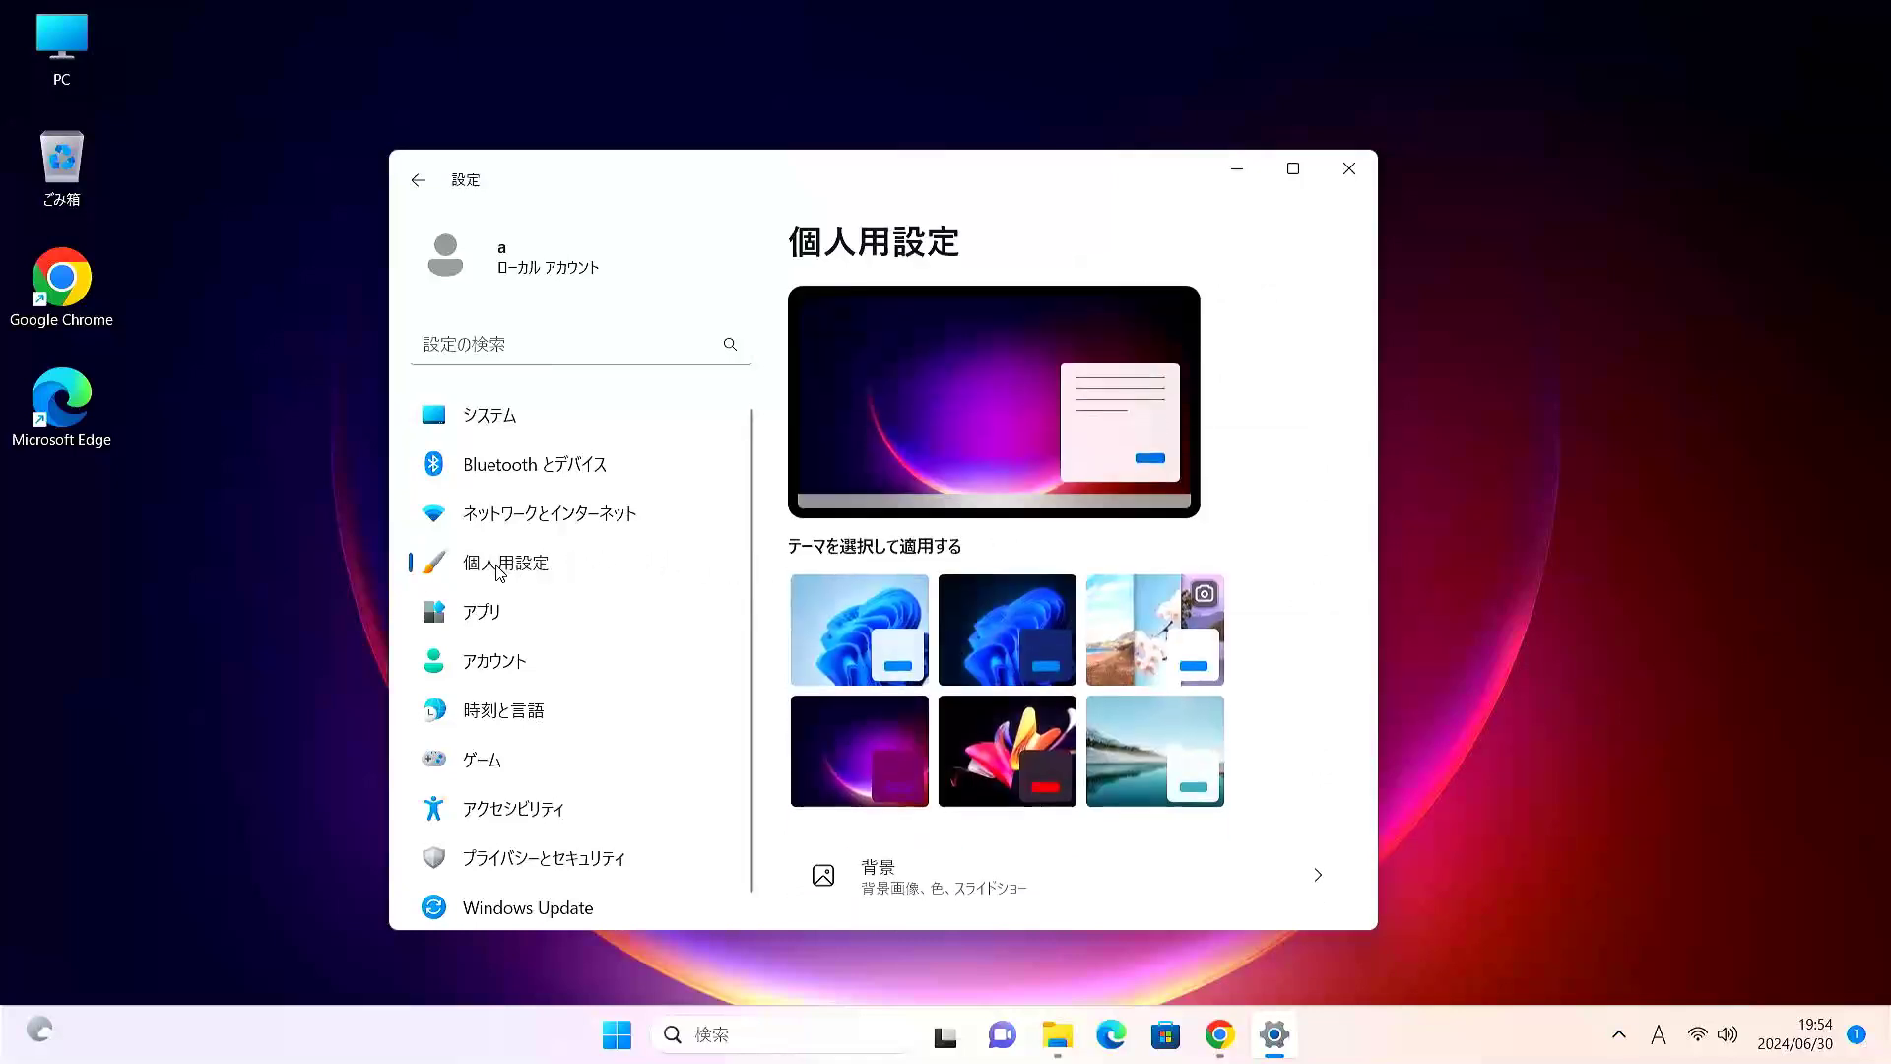
pyautogui.scroll(-3, 1032, 619)
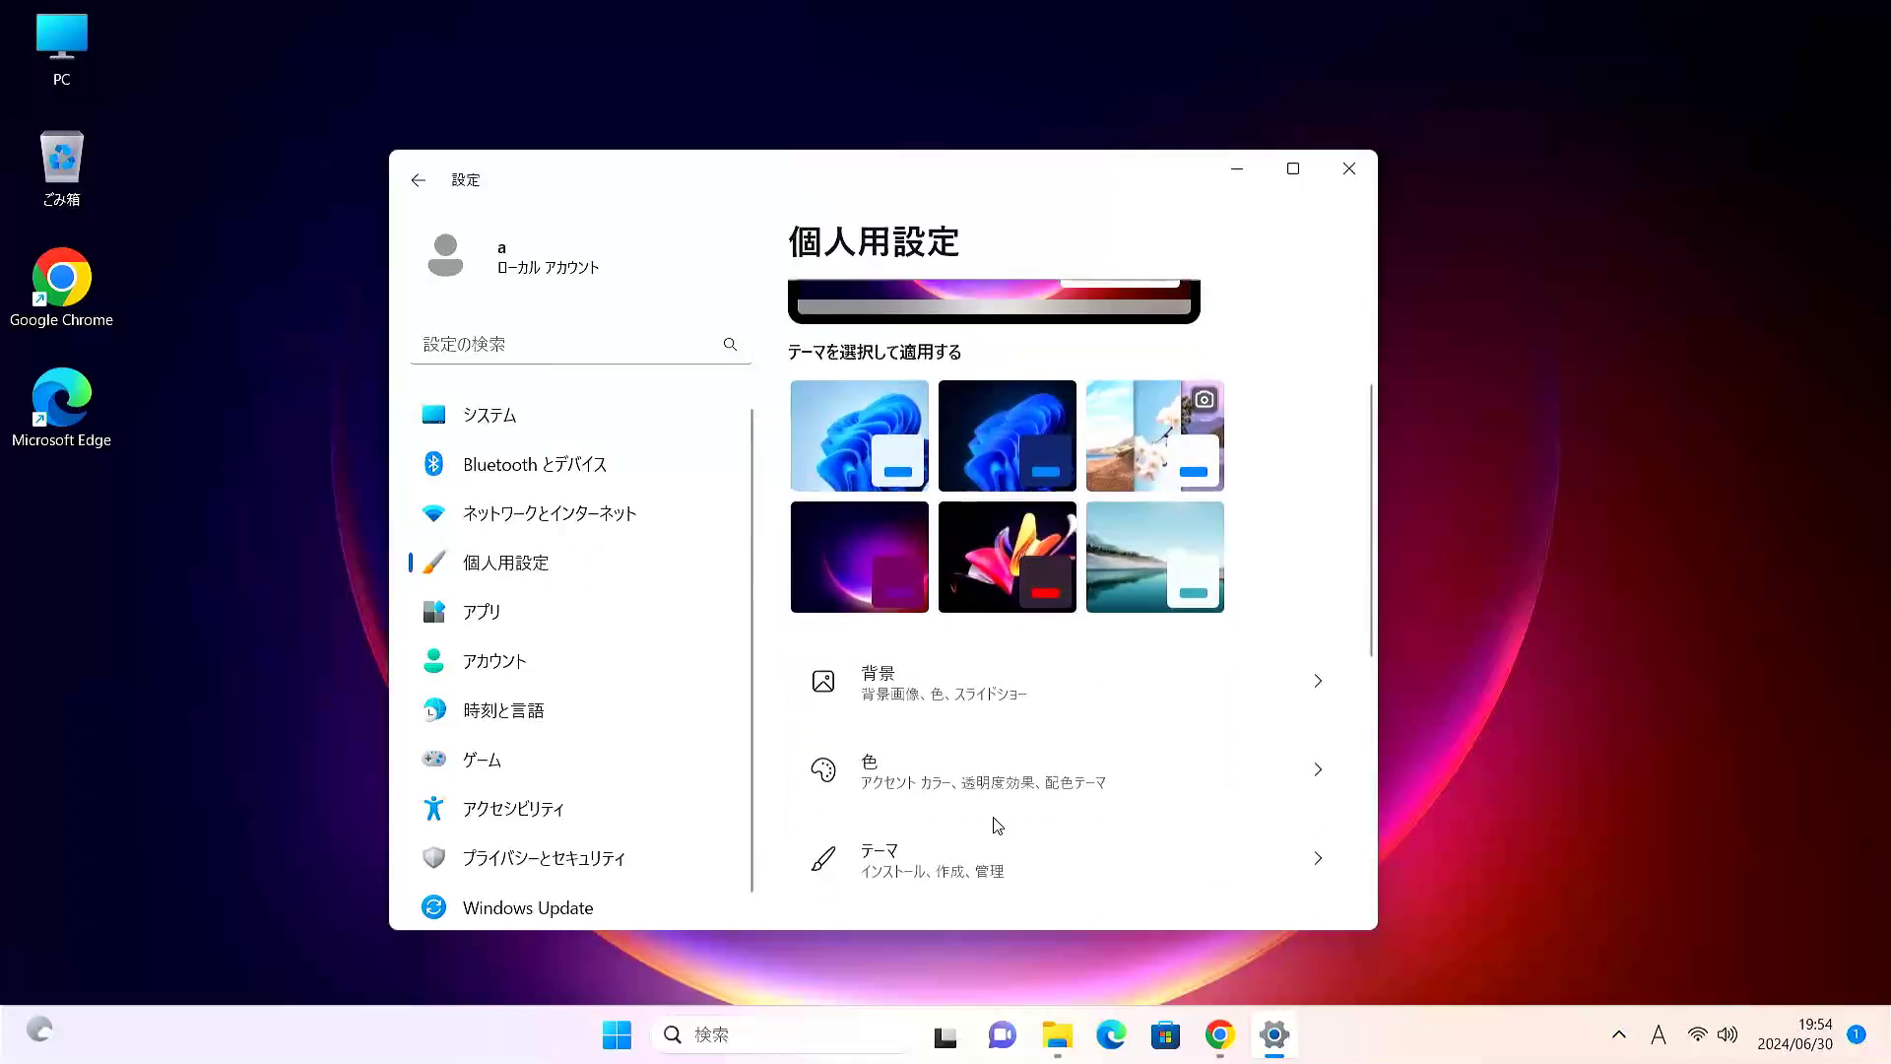
pyautogui.click(1043, 796)
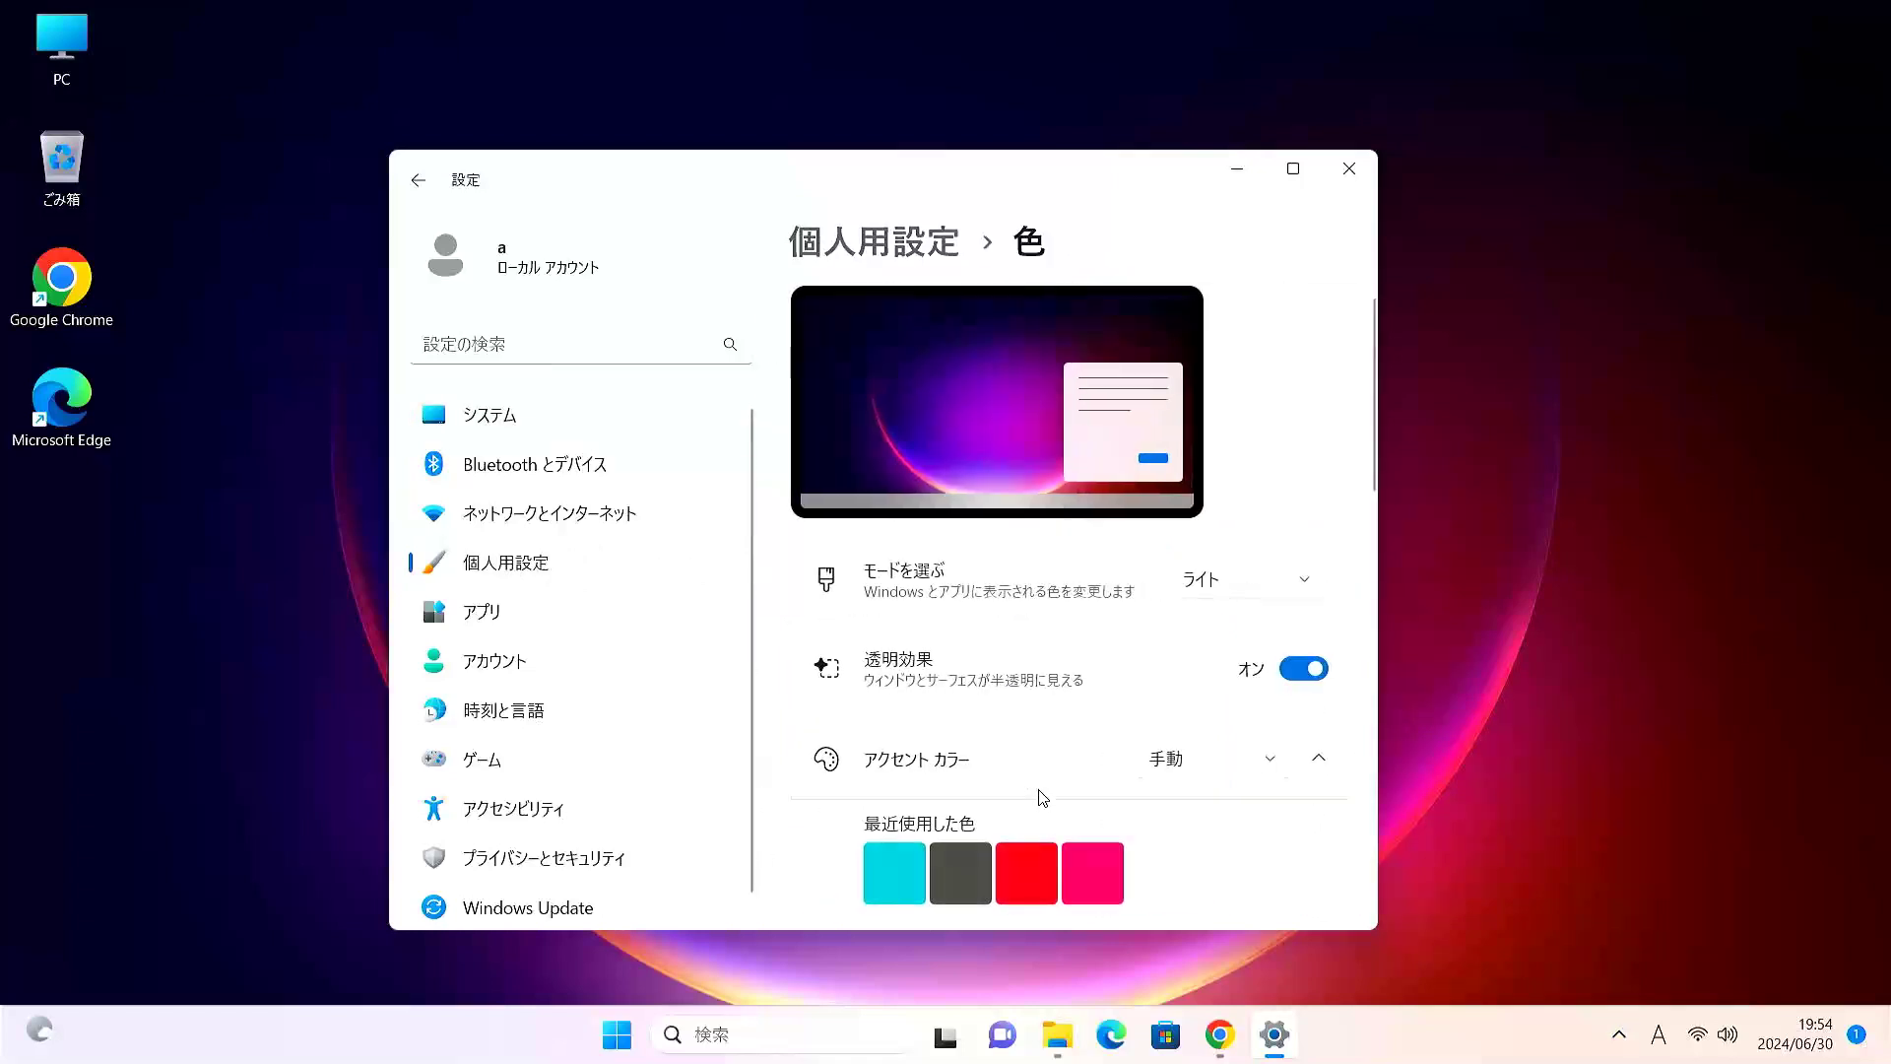
pyautogui.click(1229, 584)
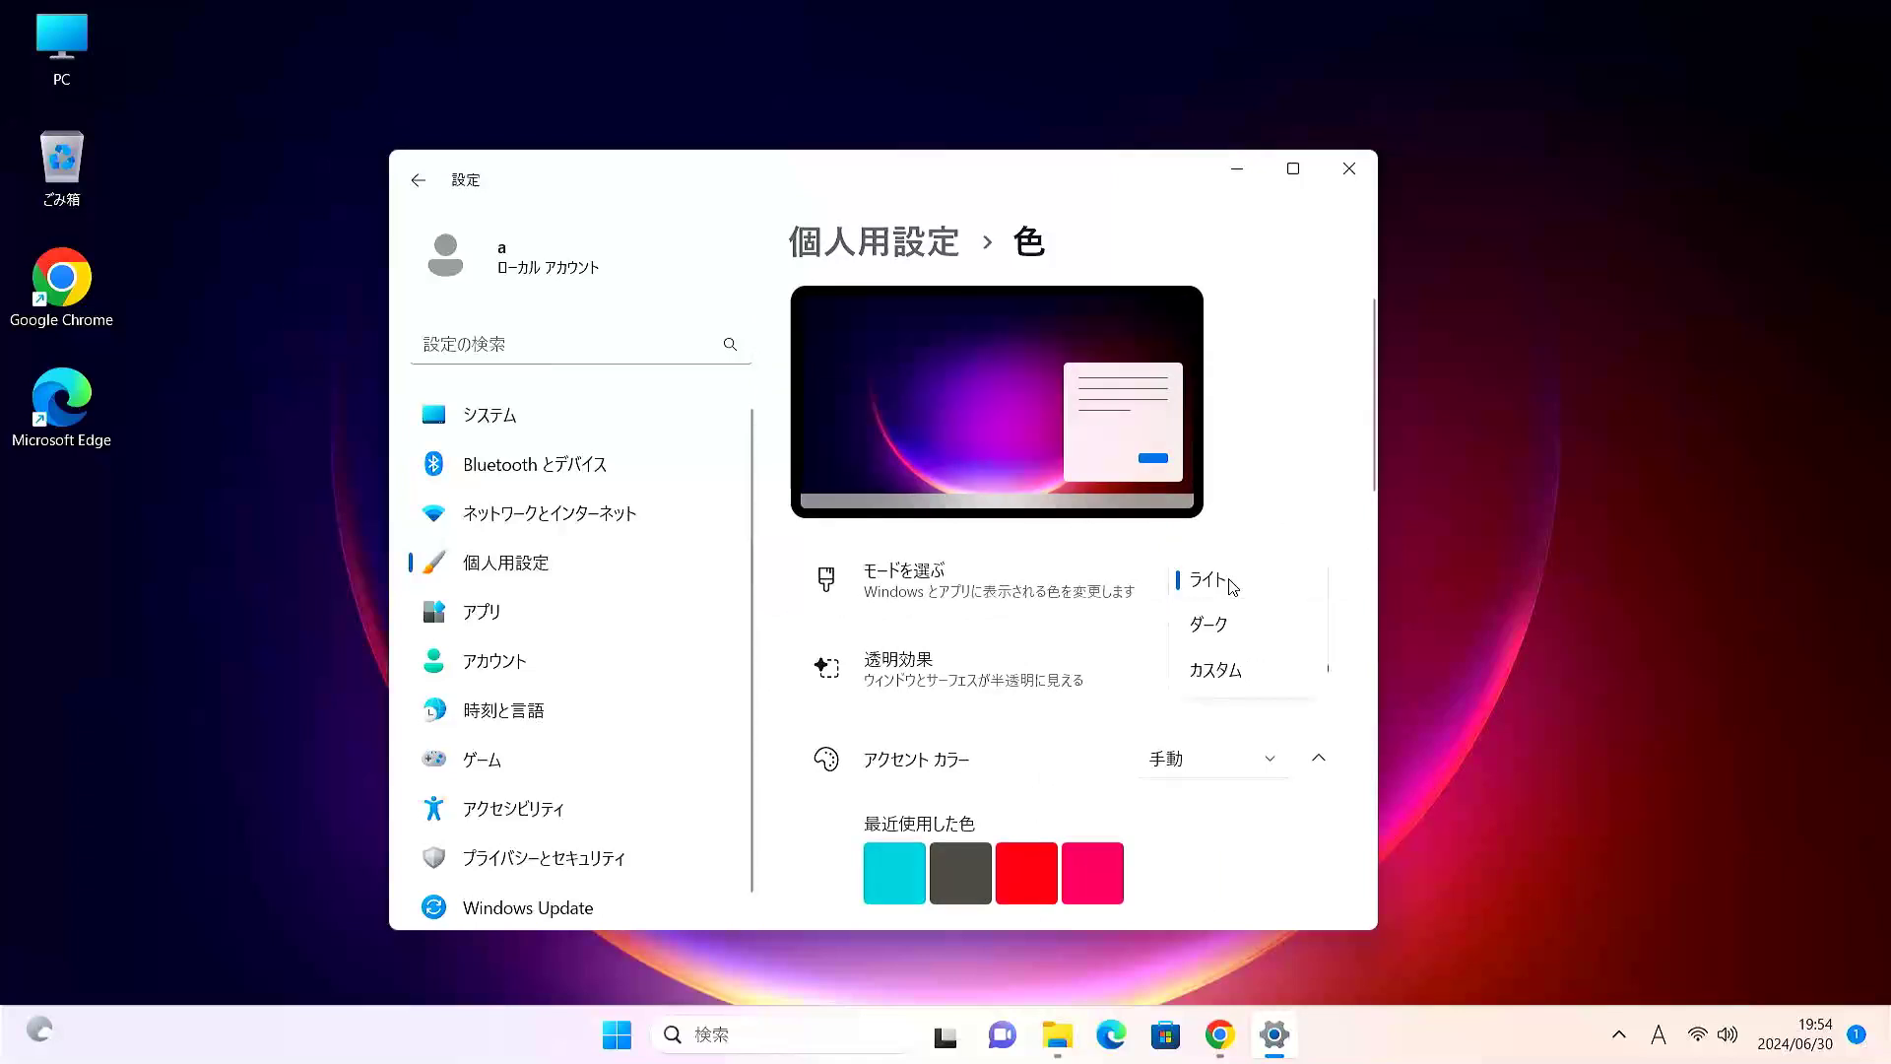
pyautogui.click(1220, 632)
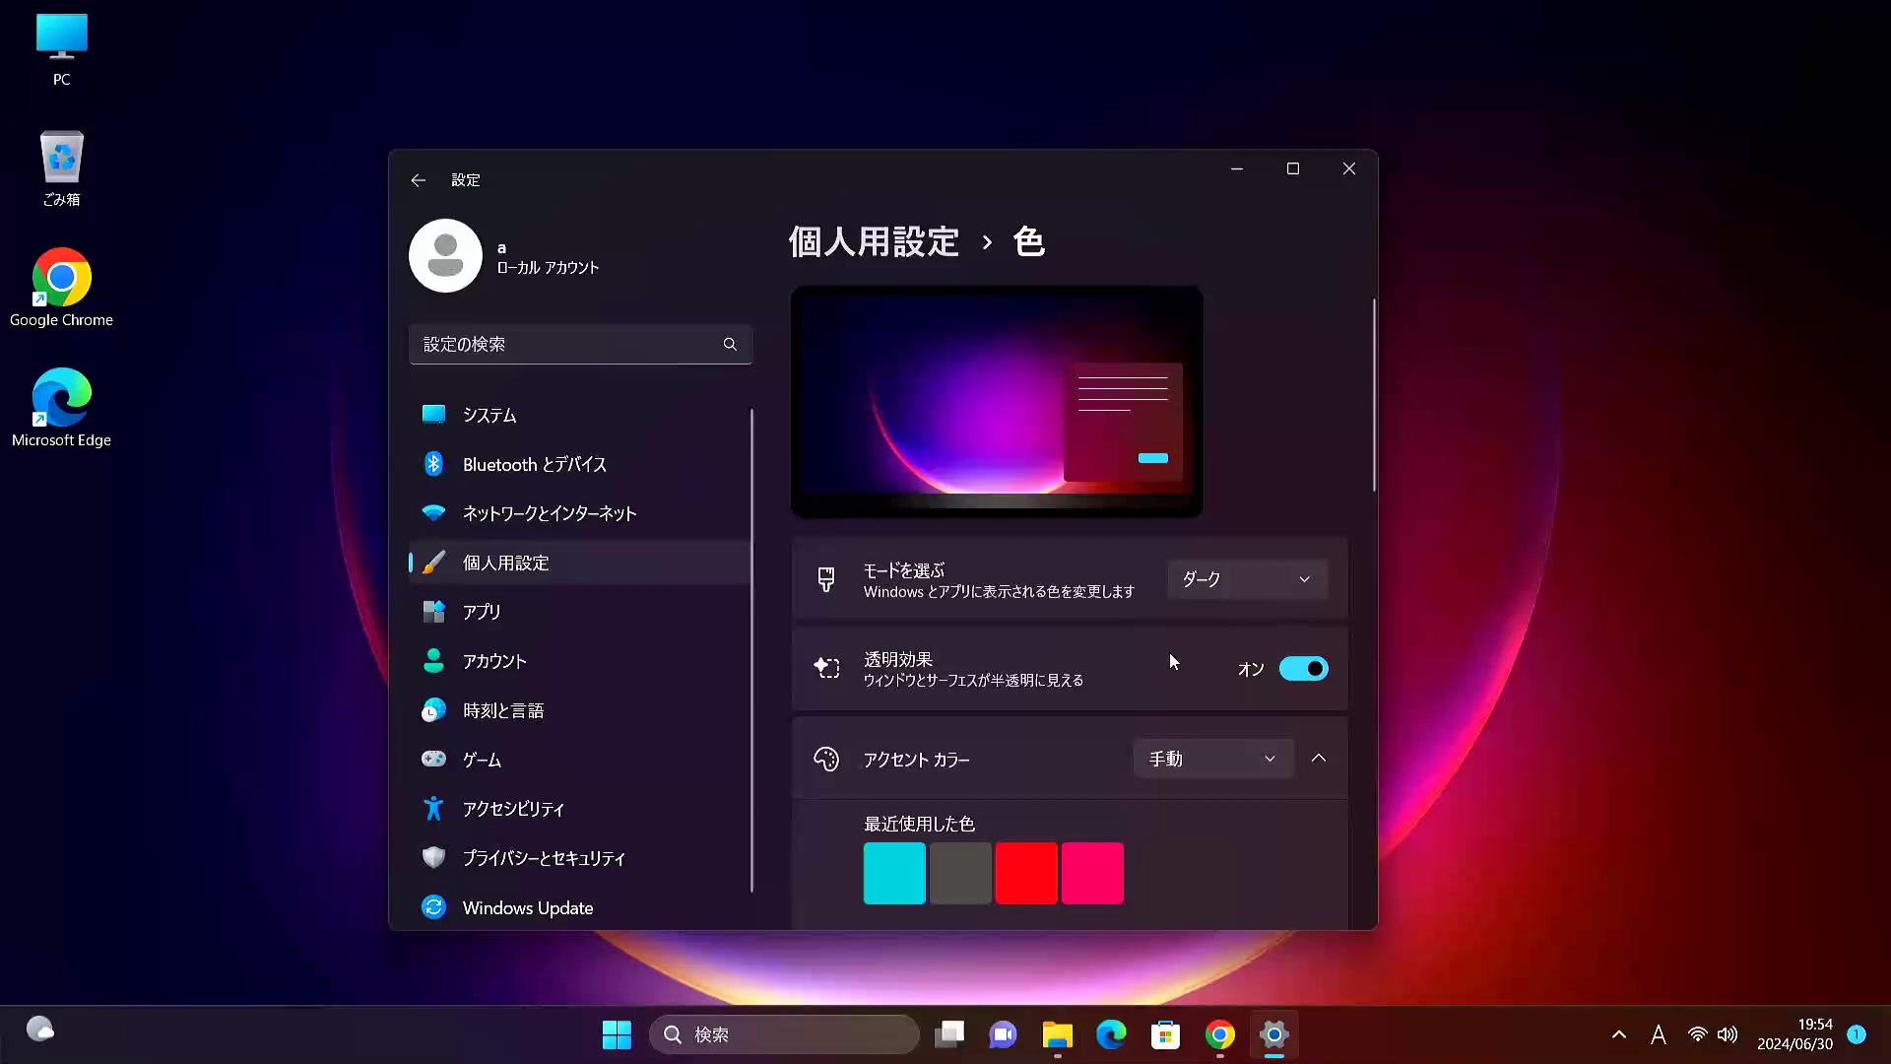
# Turn off 透明効果 on the 色 page.
pyautogui.click(1259, 669)
pyautogui.click(1325, 674)
pyautogui.click(1325, 672)
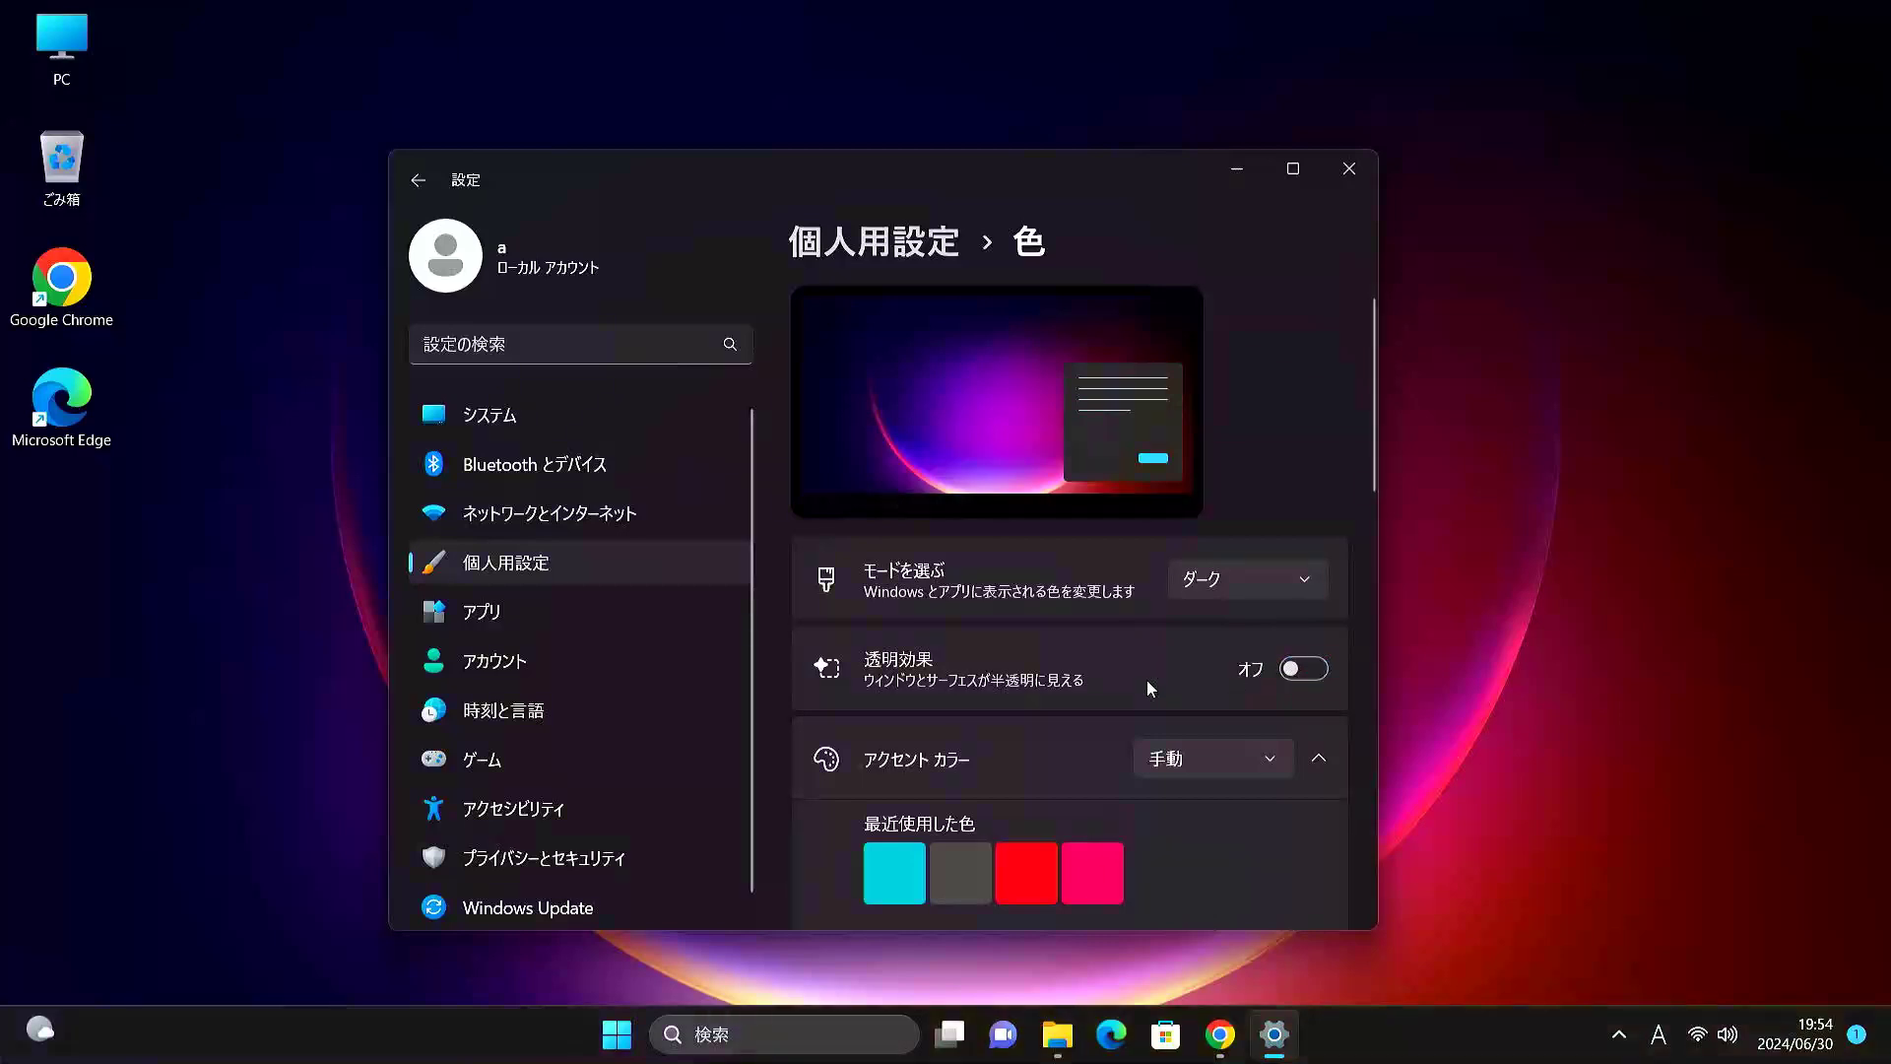
# Examine the accent colour palette and the remaining options on the 色 page, and return to 個人用設定.
pyautogui.scroll(-2, 1146, 679)
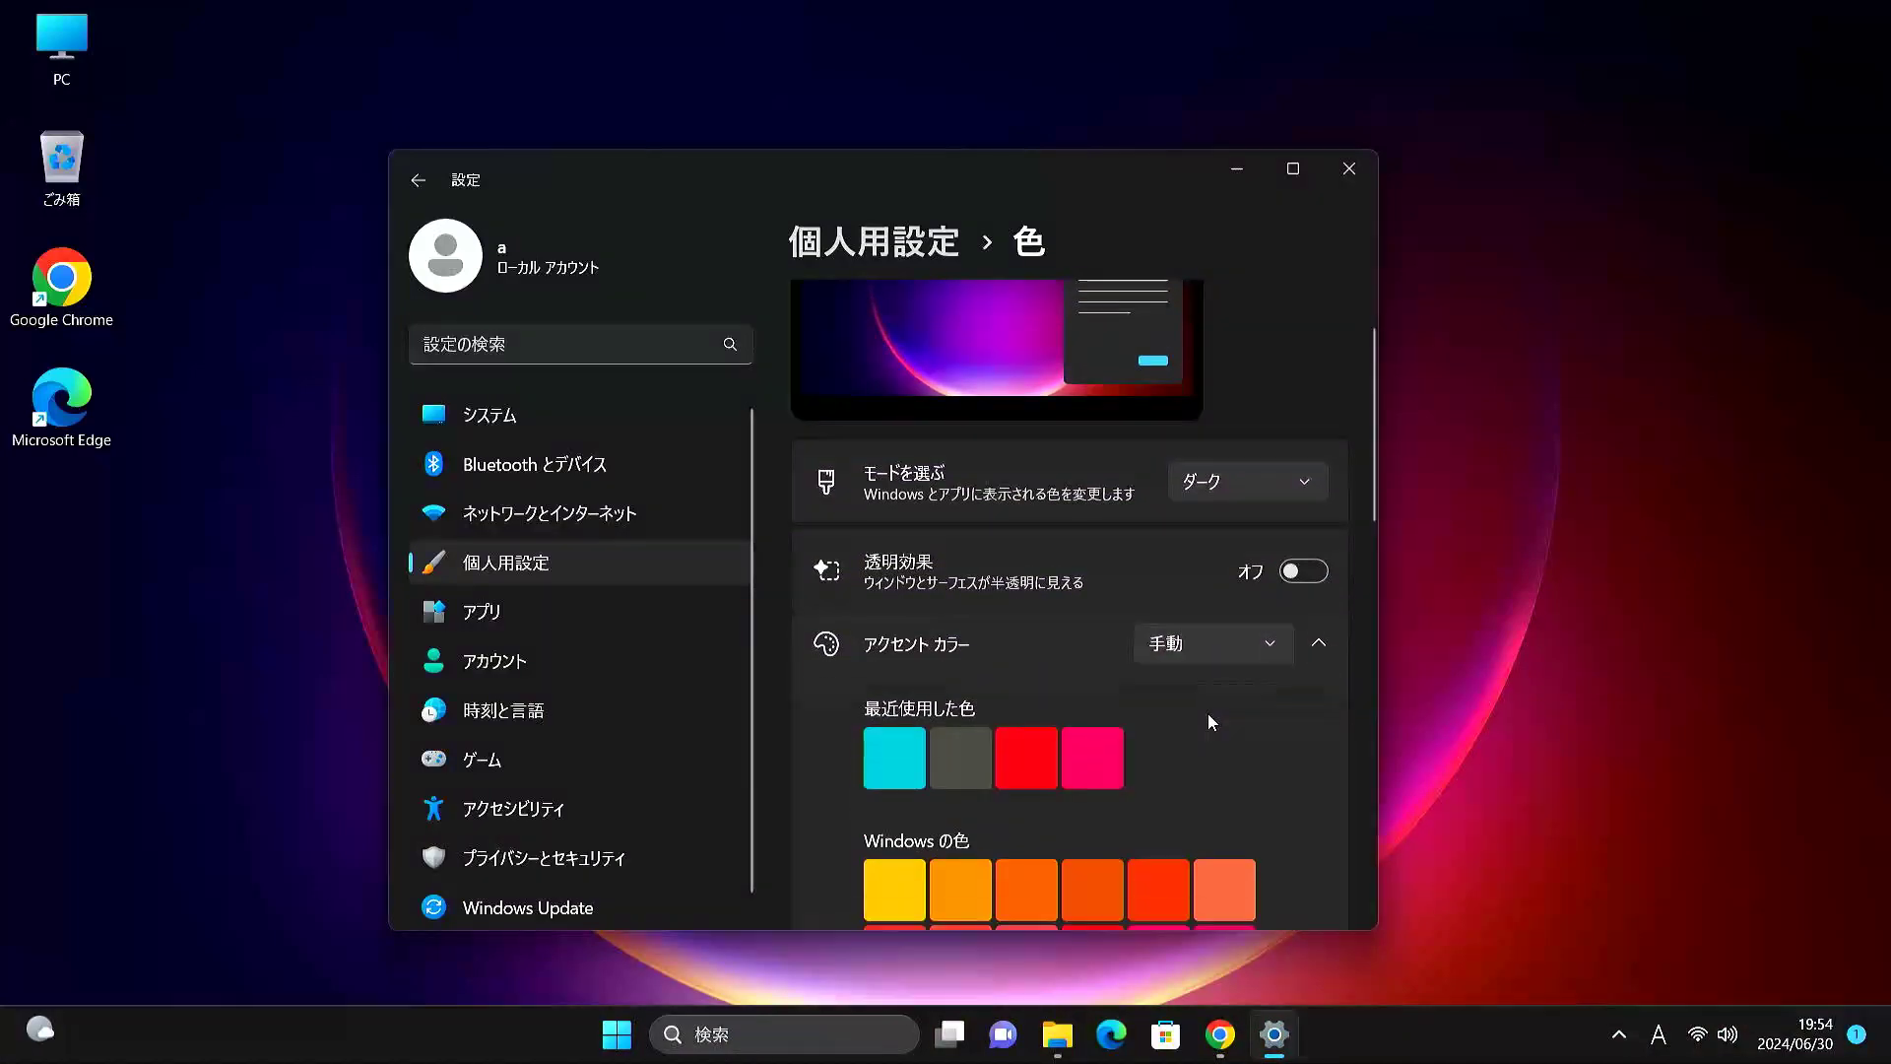
pyautogui.scroll(-1, 1209, 716)
pyautogui.scroll(-5, 1209, 716)
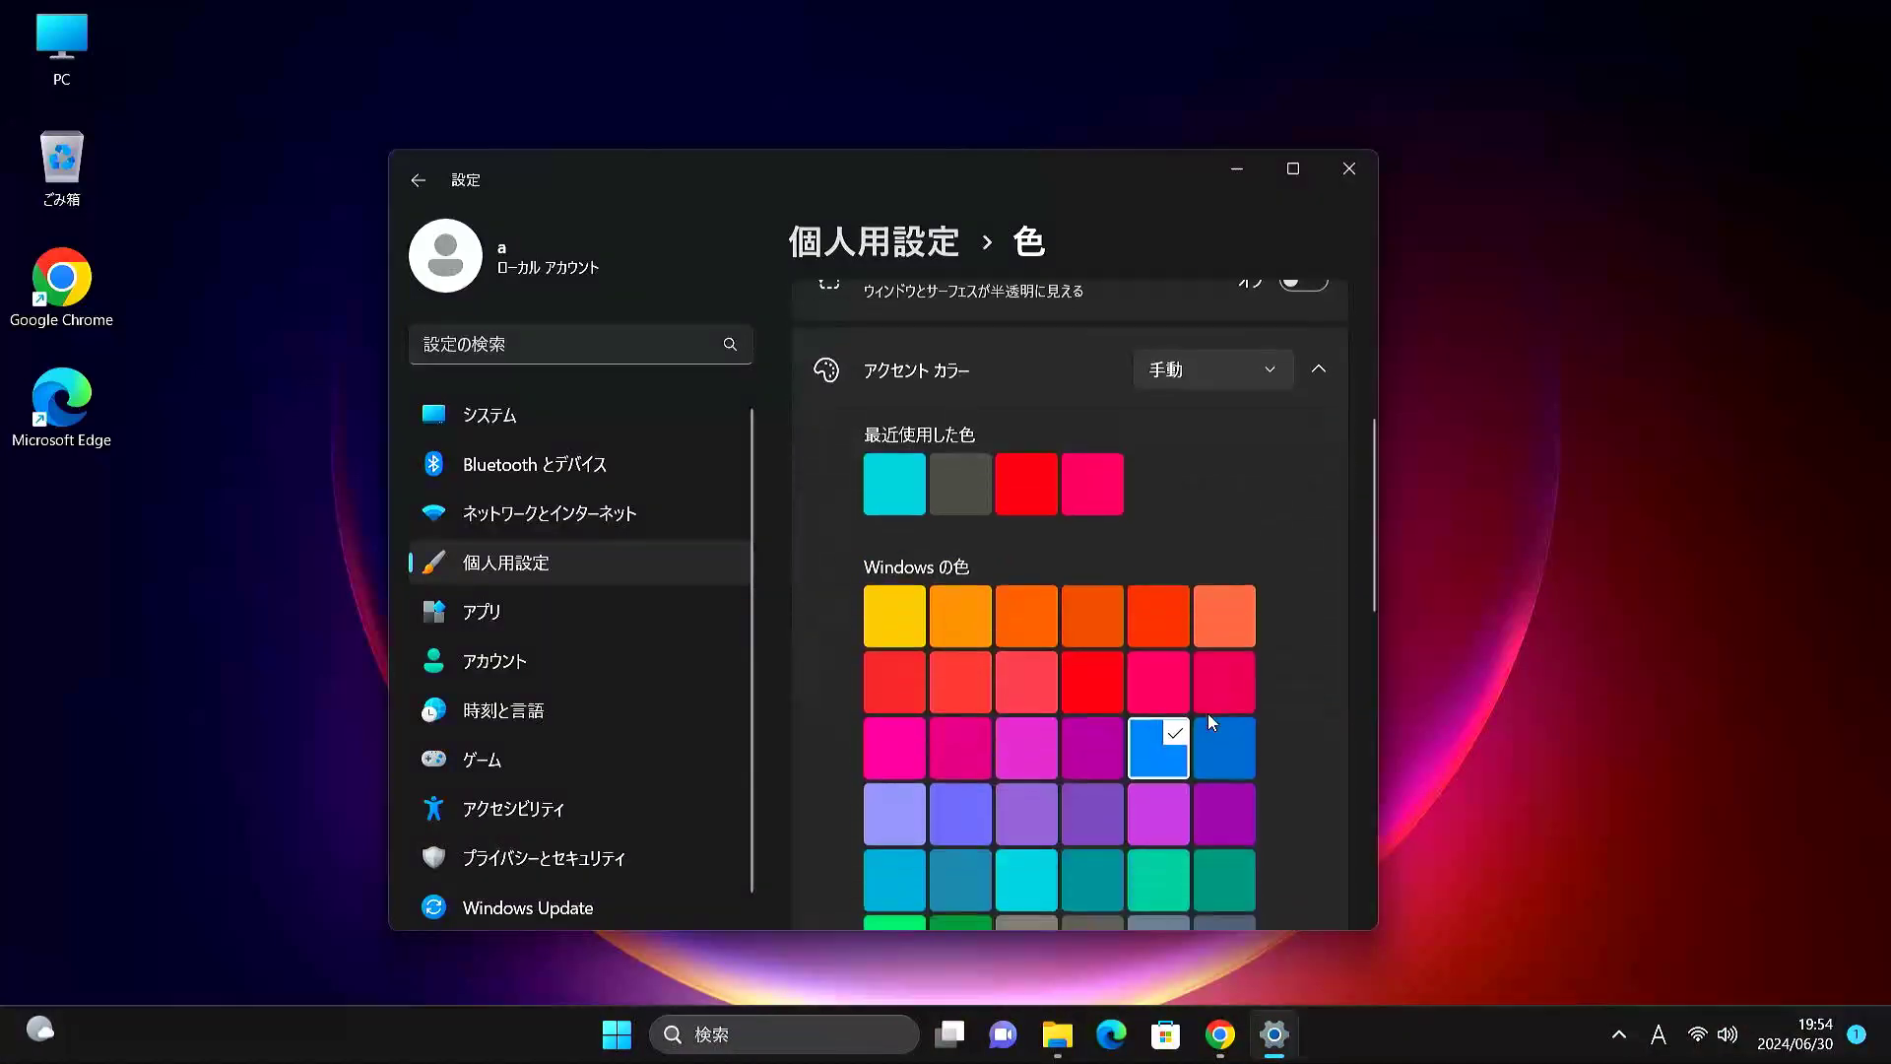
pyautogui.scroll(-1, 1208, 713)
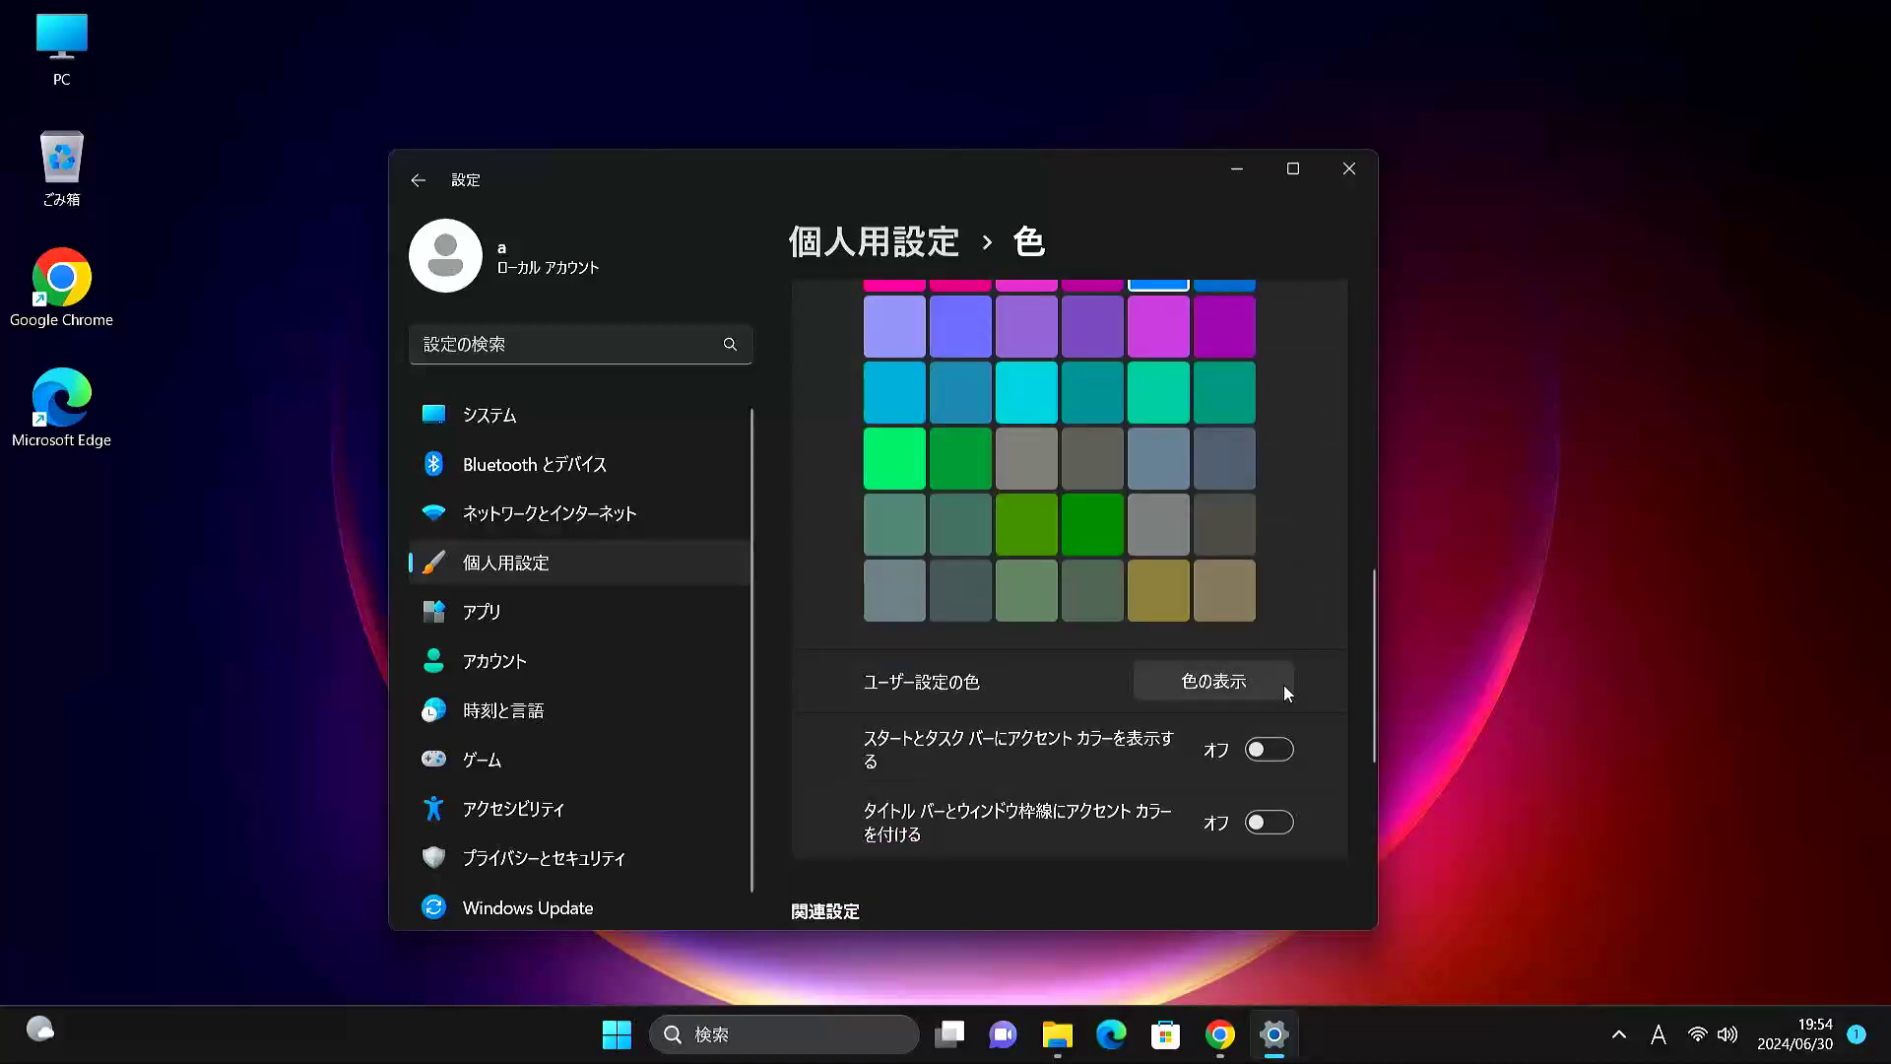
pyautogui.scroll(-2, 1285, 693)
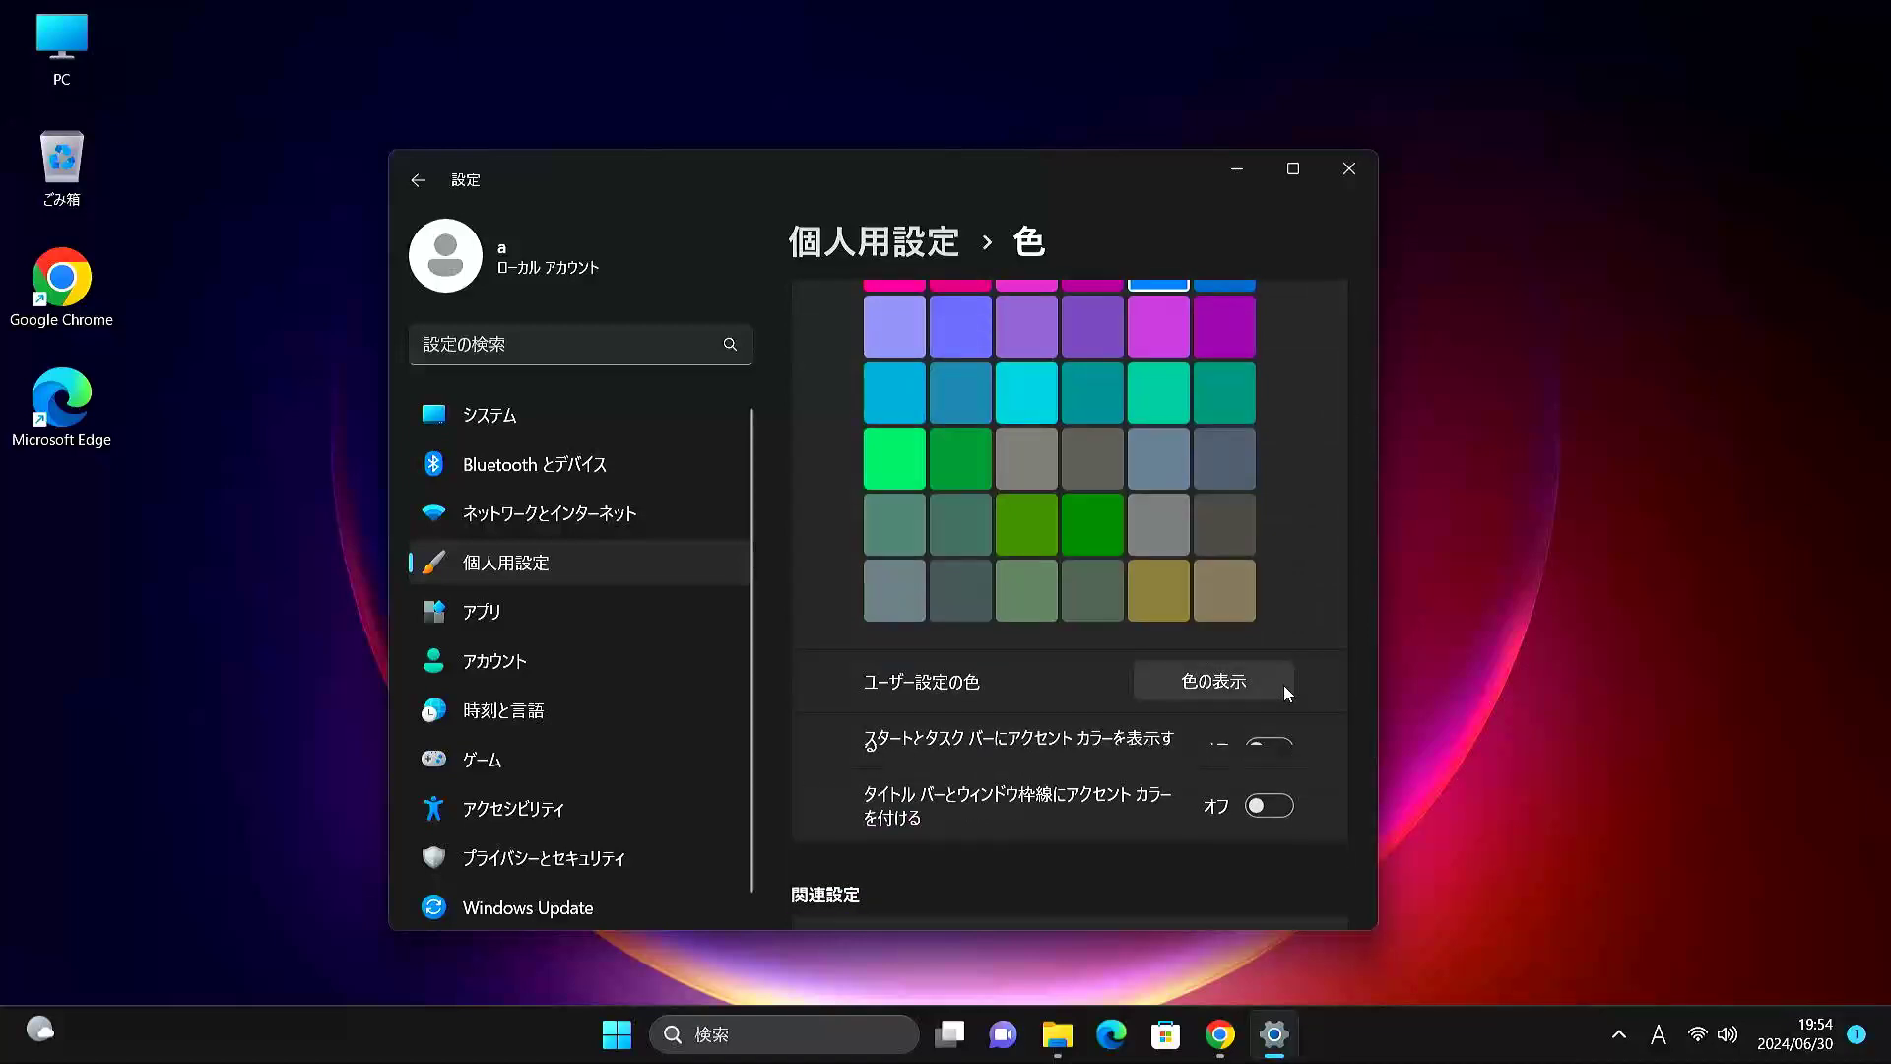
pyautogui.scroll(-3, 1285, 693)
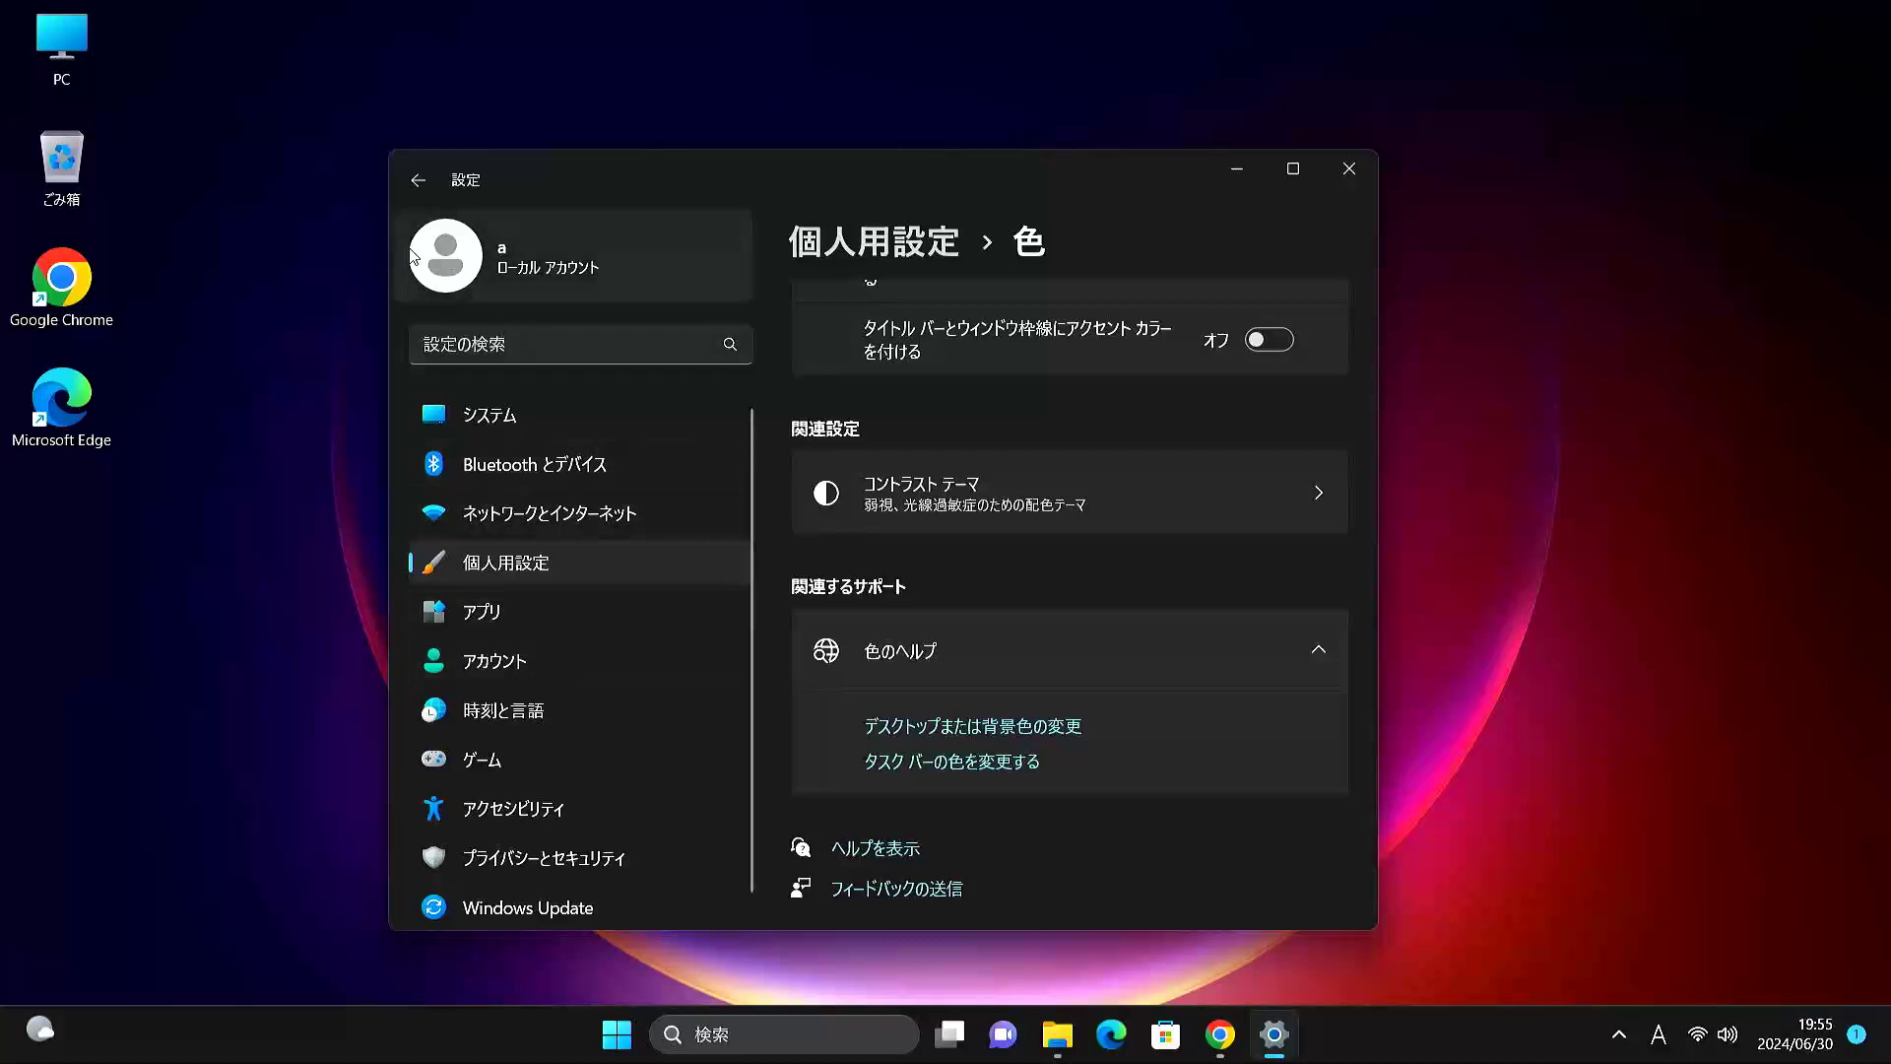
pyautogui.click(428, 181)
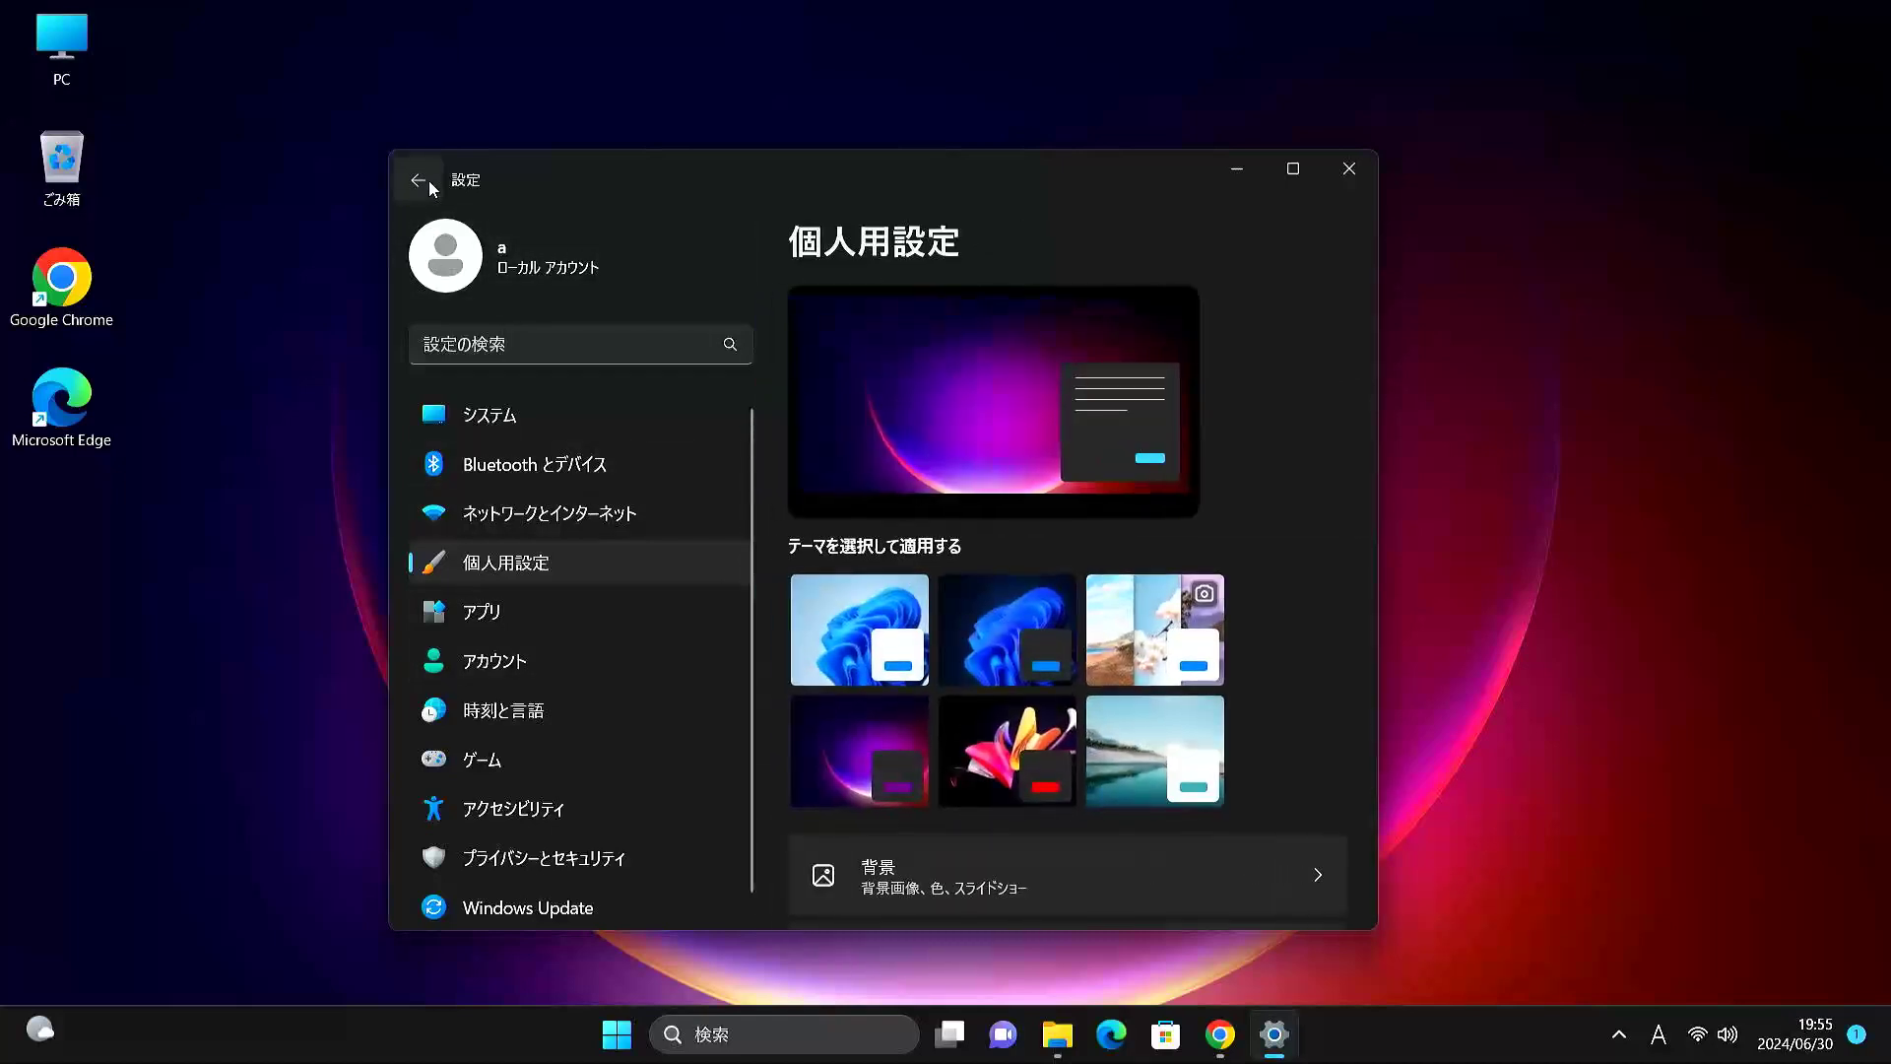
# Open the 背景 page, review its options, and change the desktop background type to 単色.
pyautogui.scroll(-1, 952, 635)
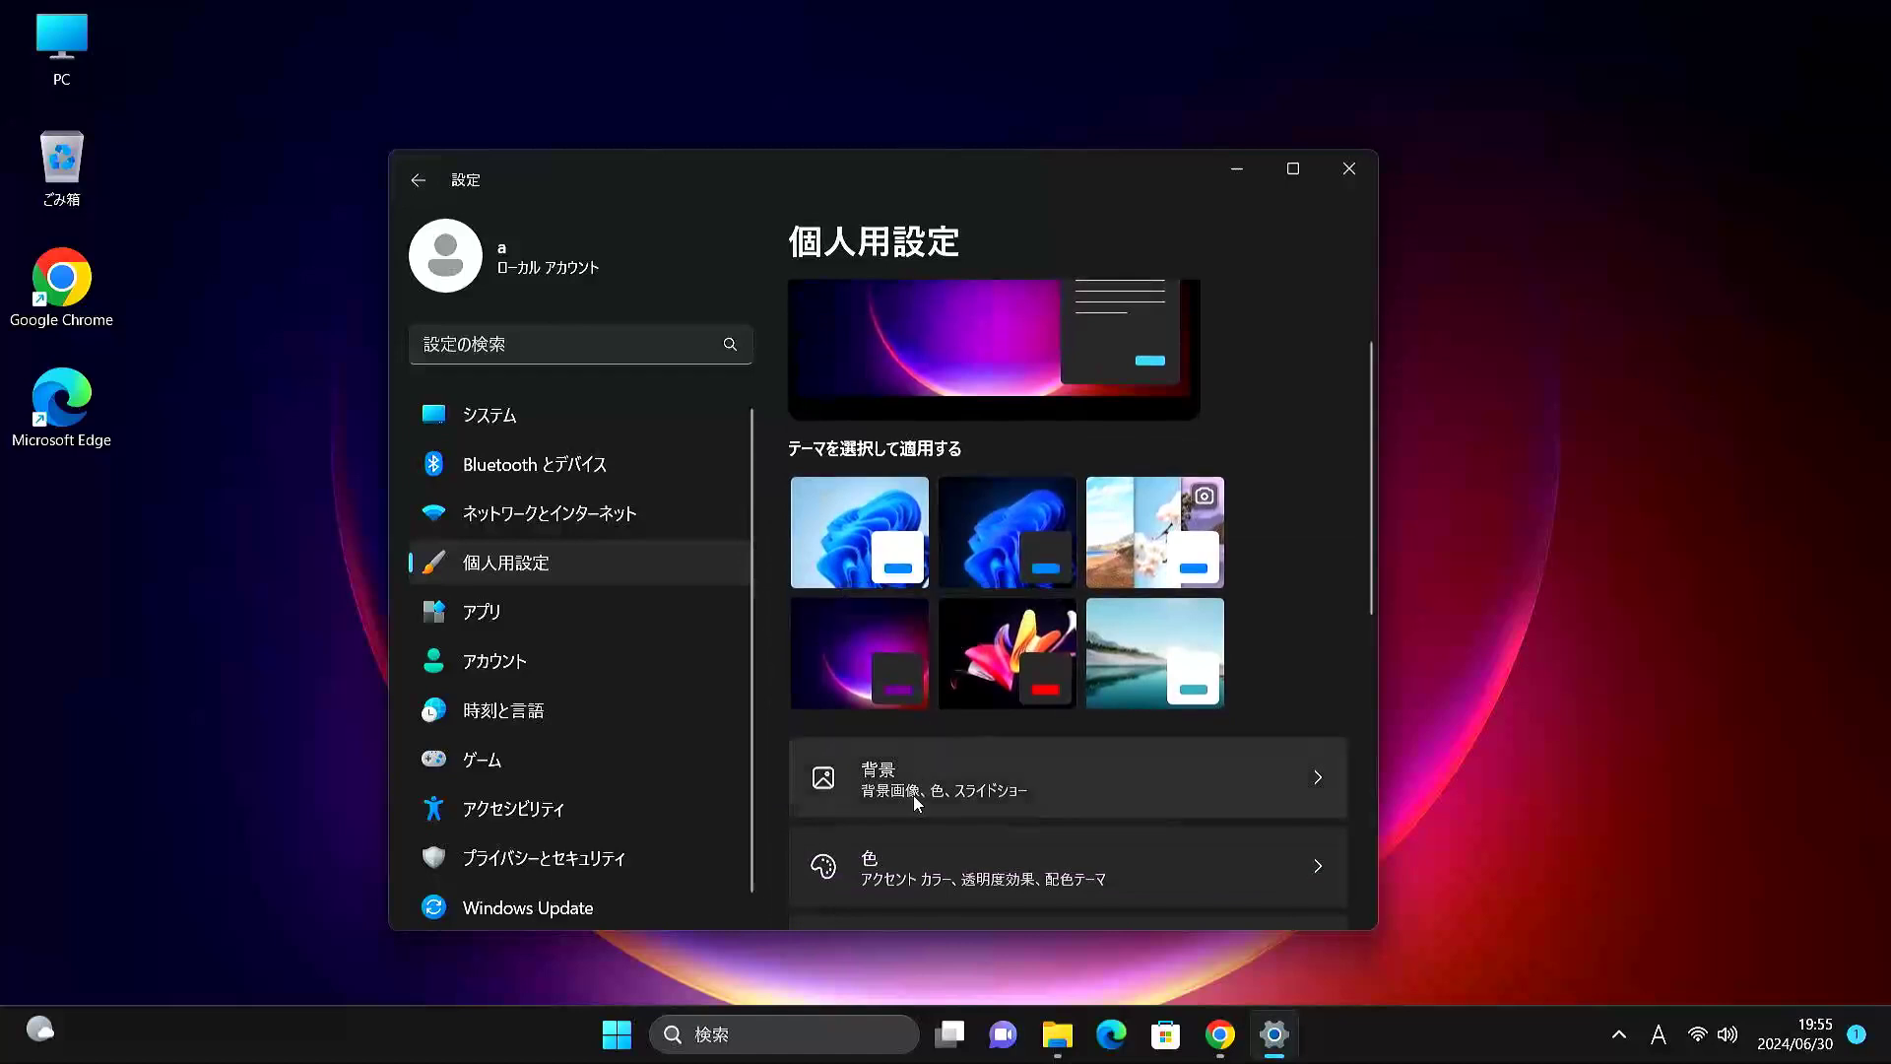
pyautogui.click(913, 796)
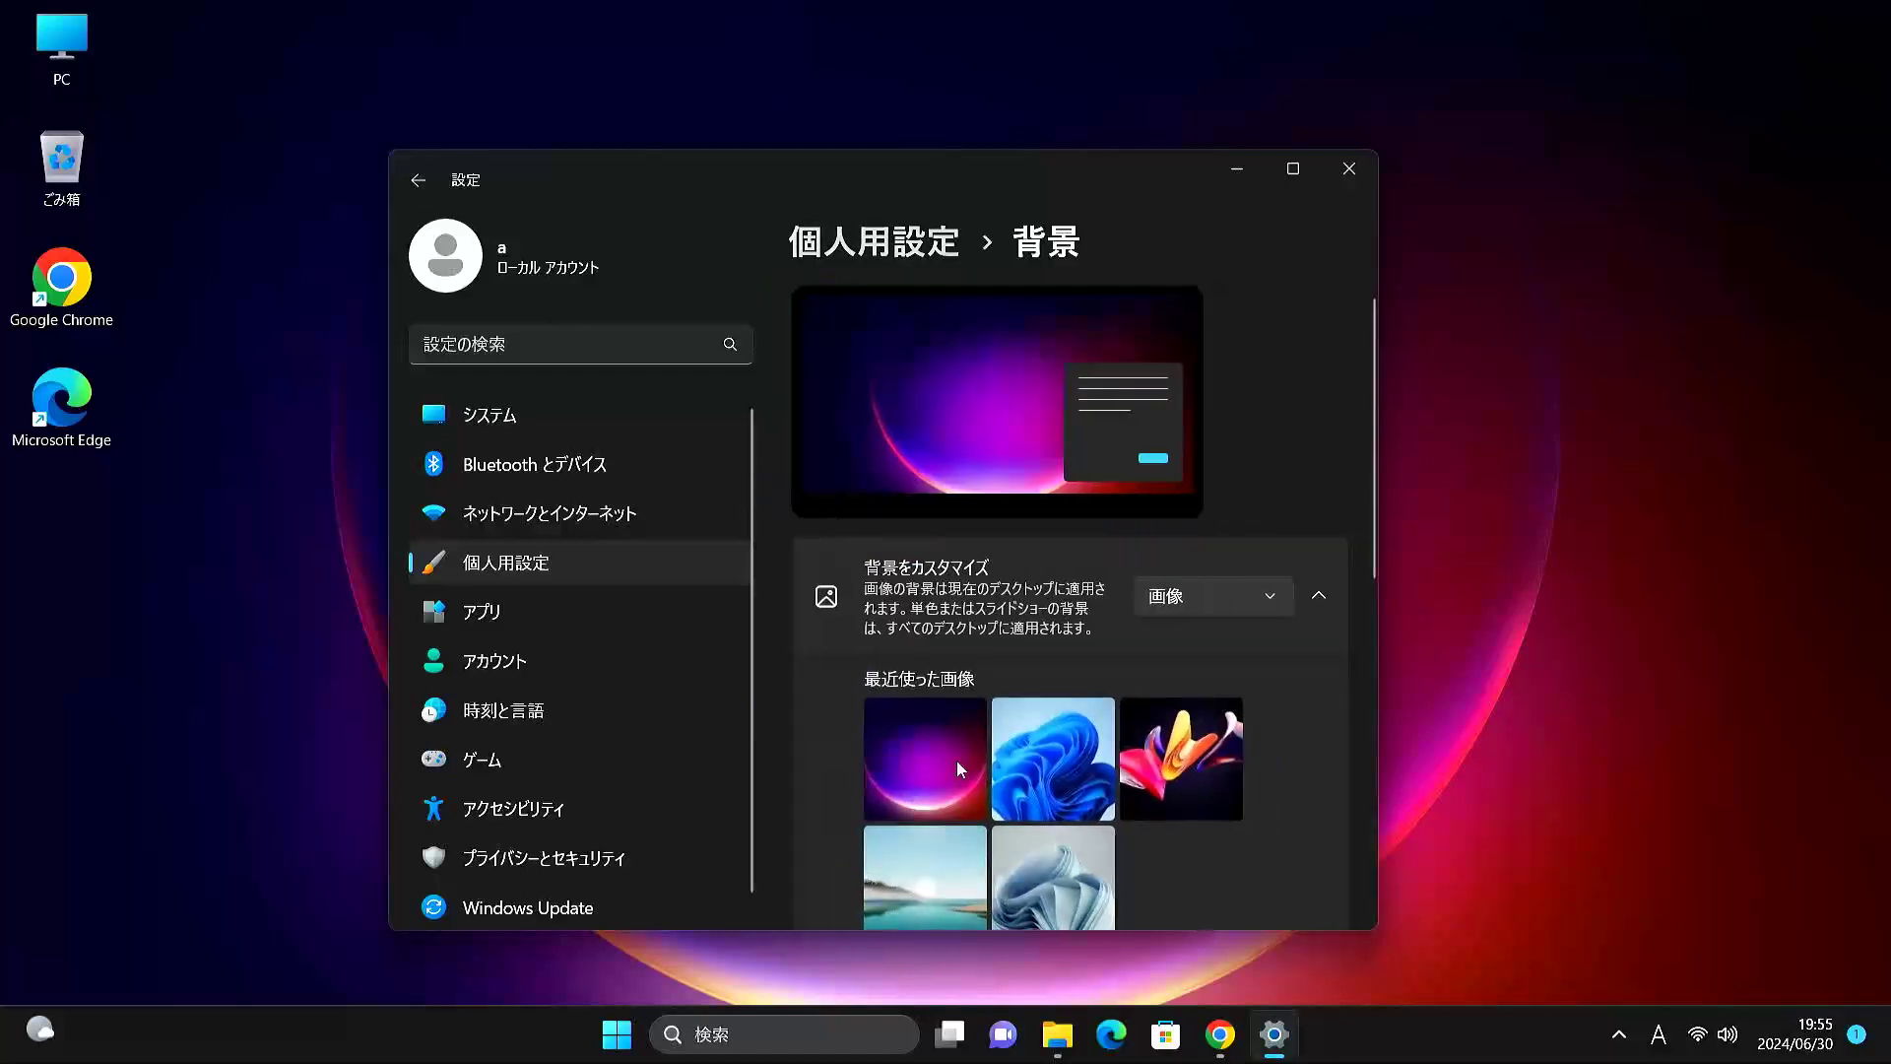
pyautogui.scroll(-4, 1106, 698)
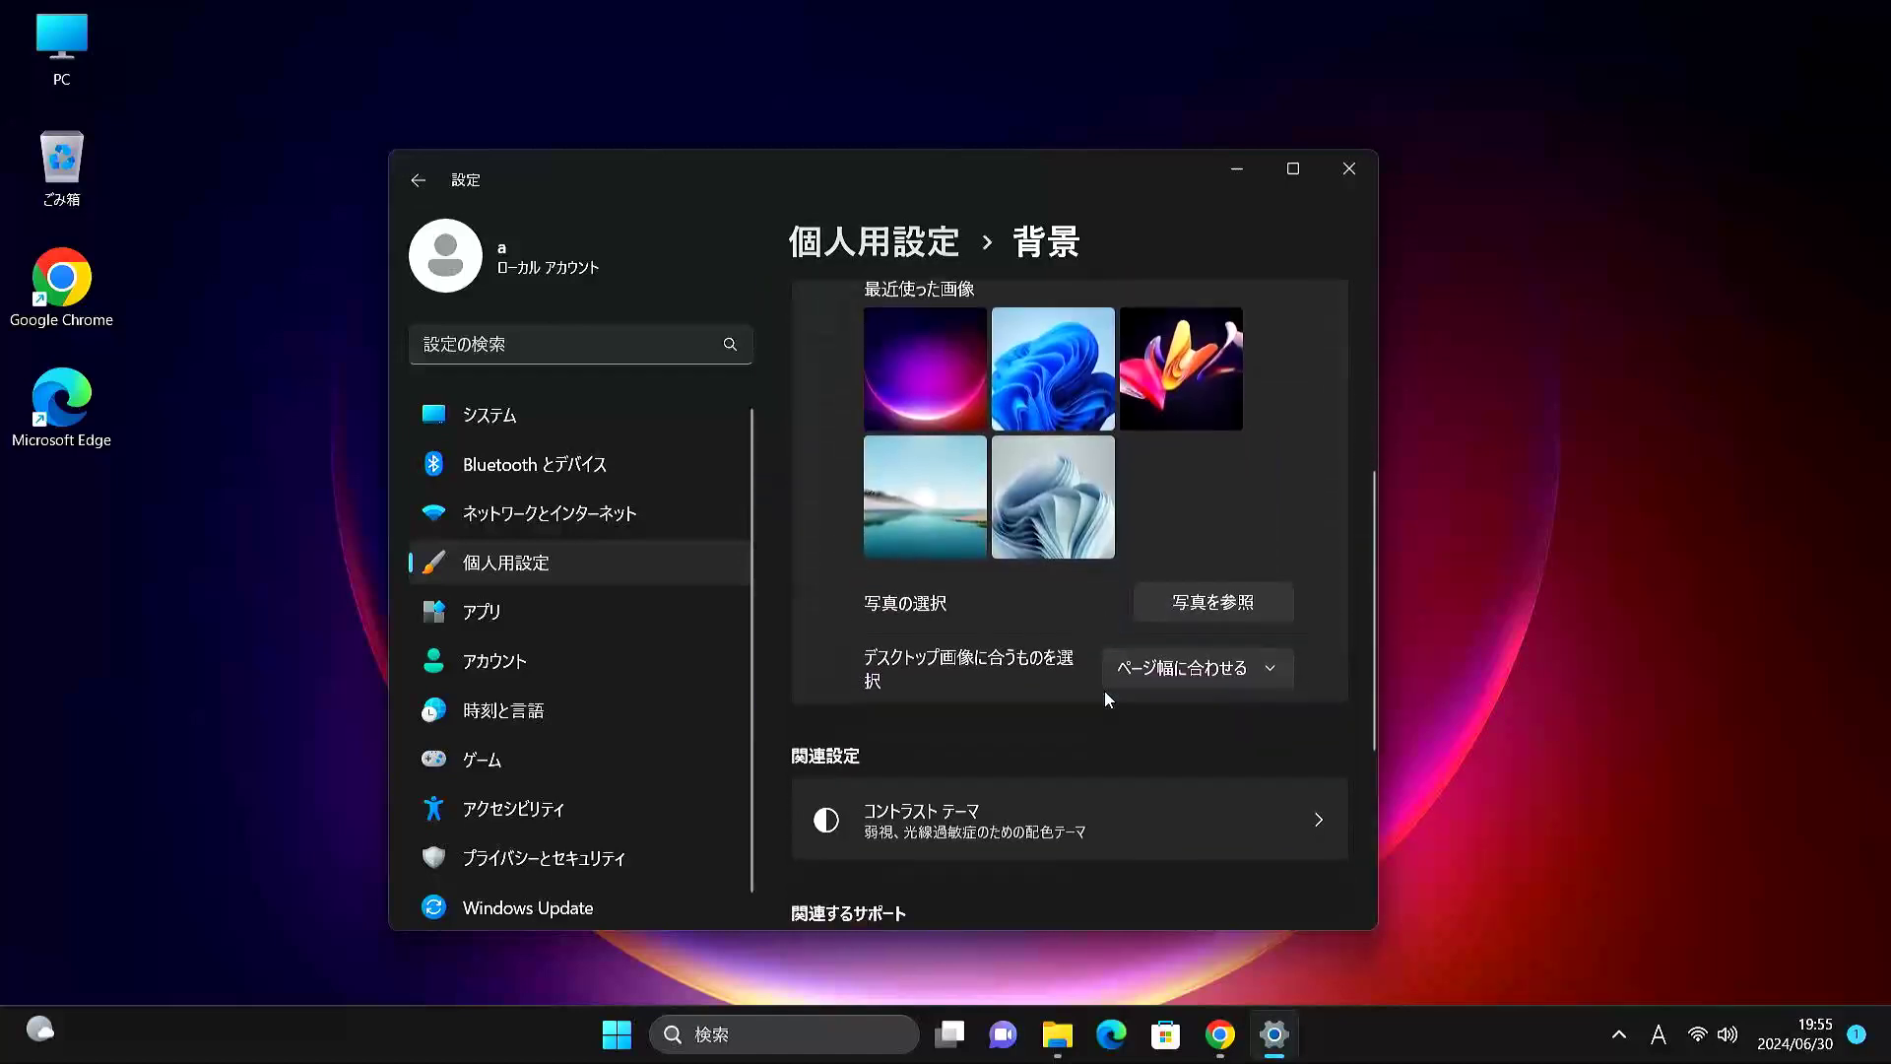
pyautogui.scroll(-2, 1105, 697)
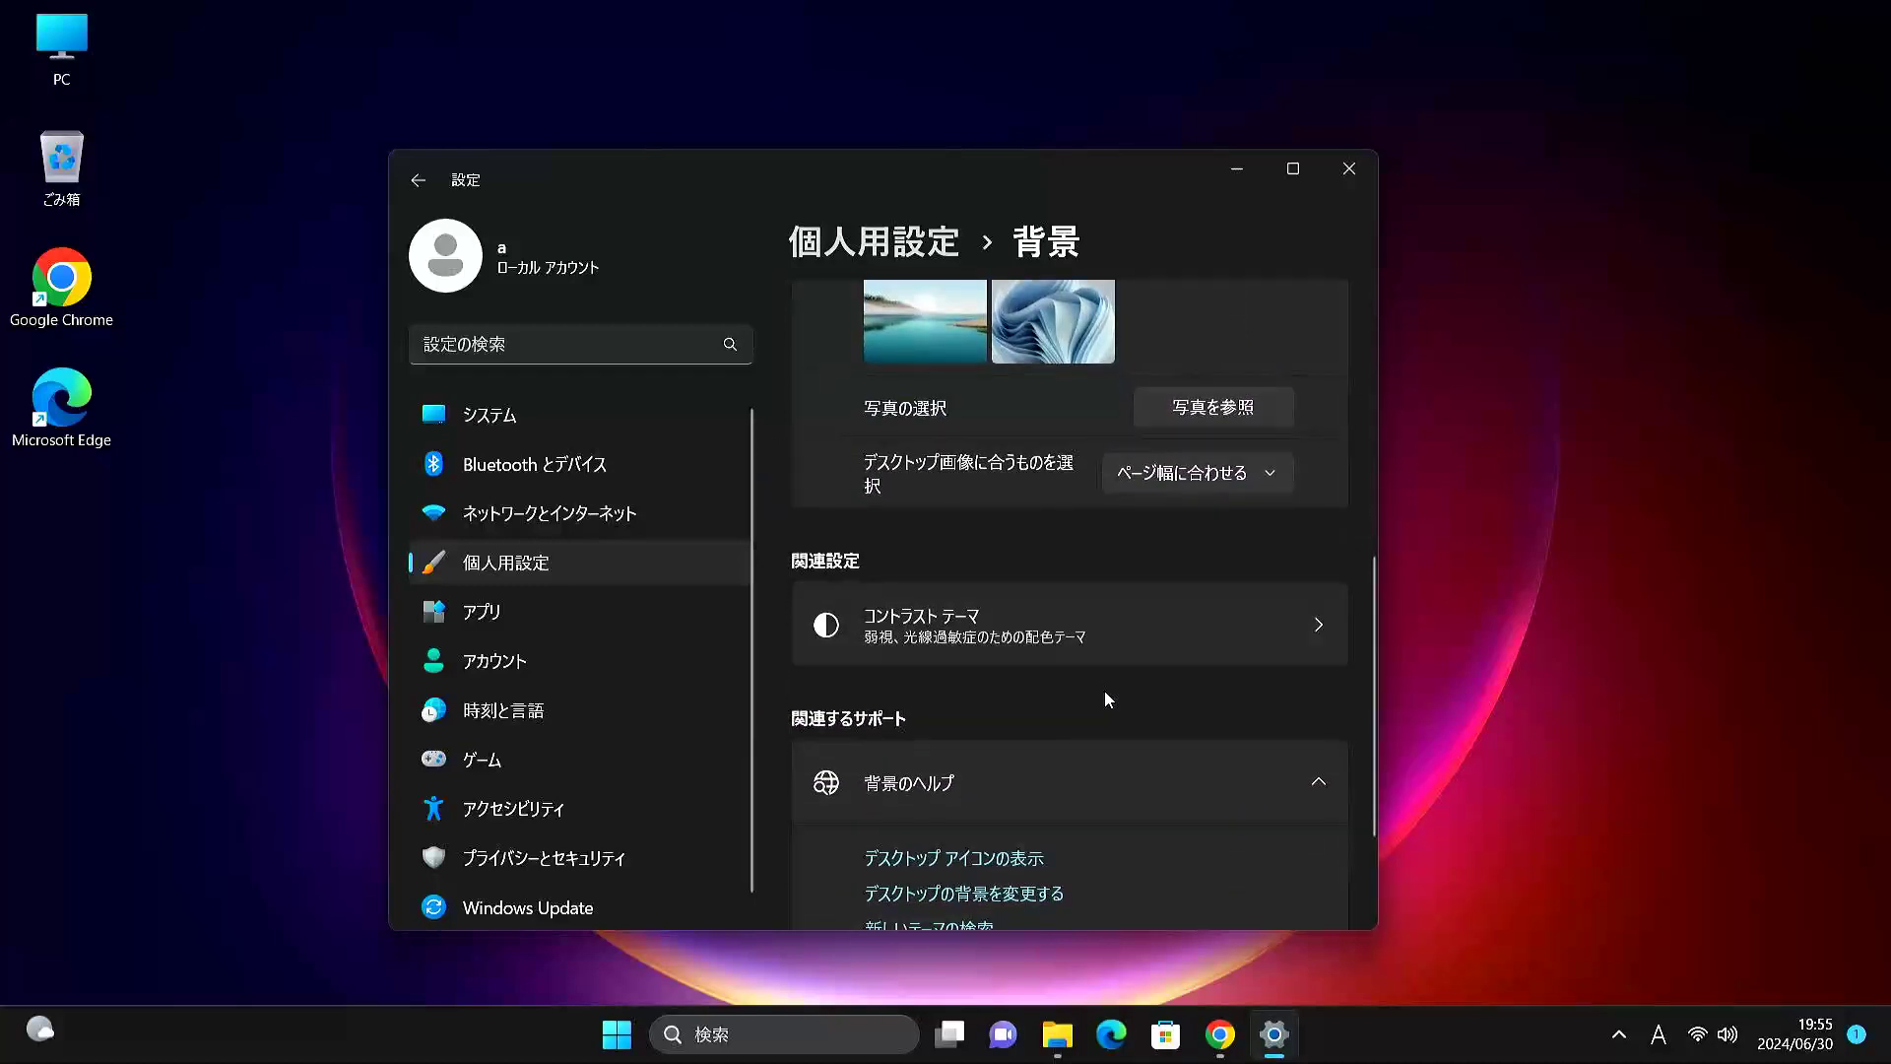
pyautogui.scroll(-2, 1105, 697)
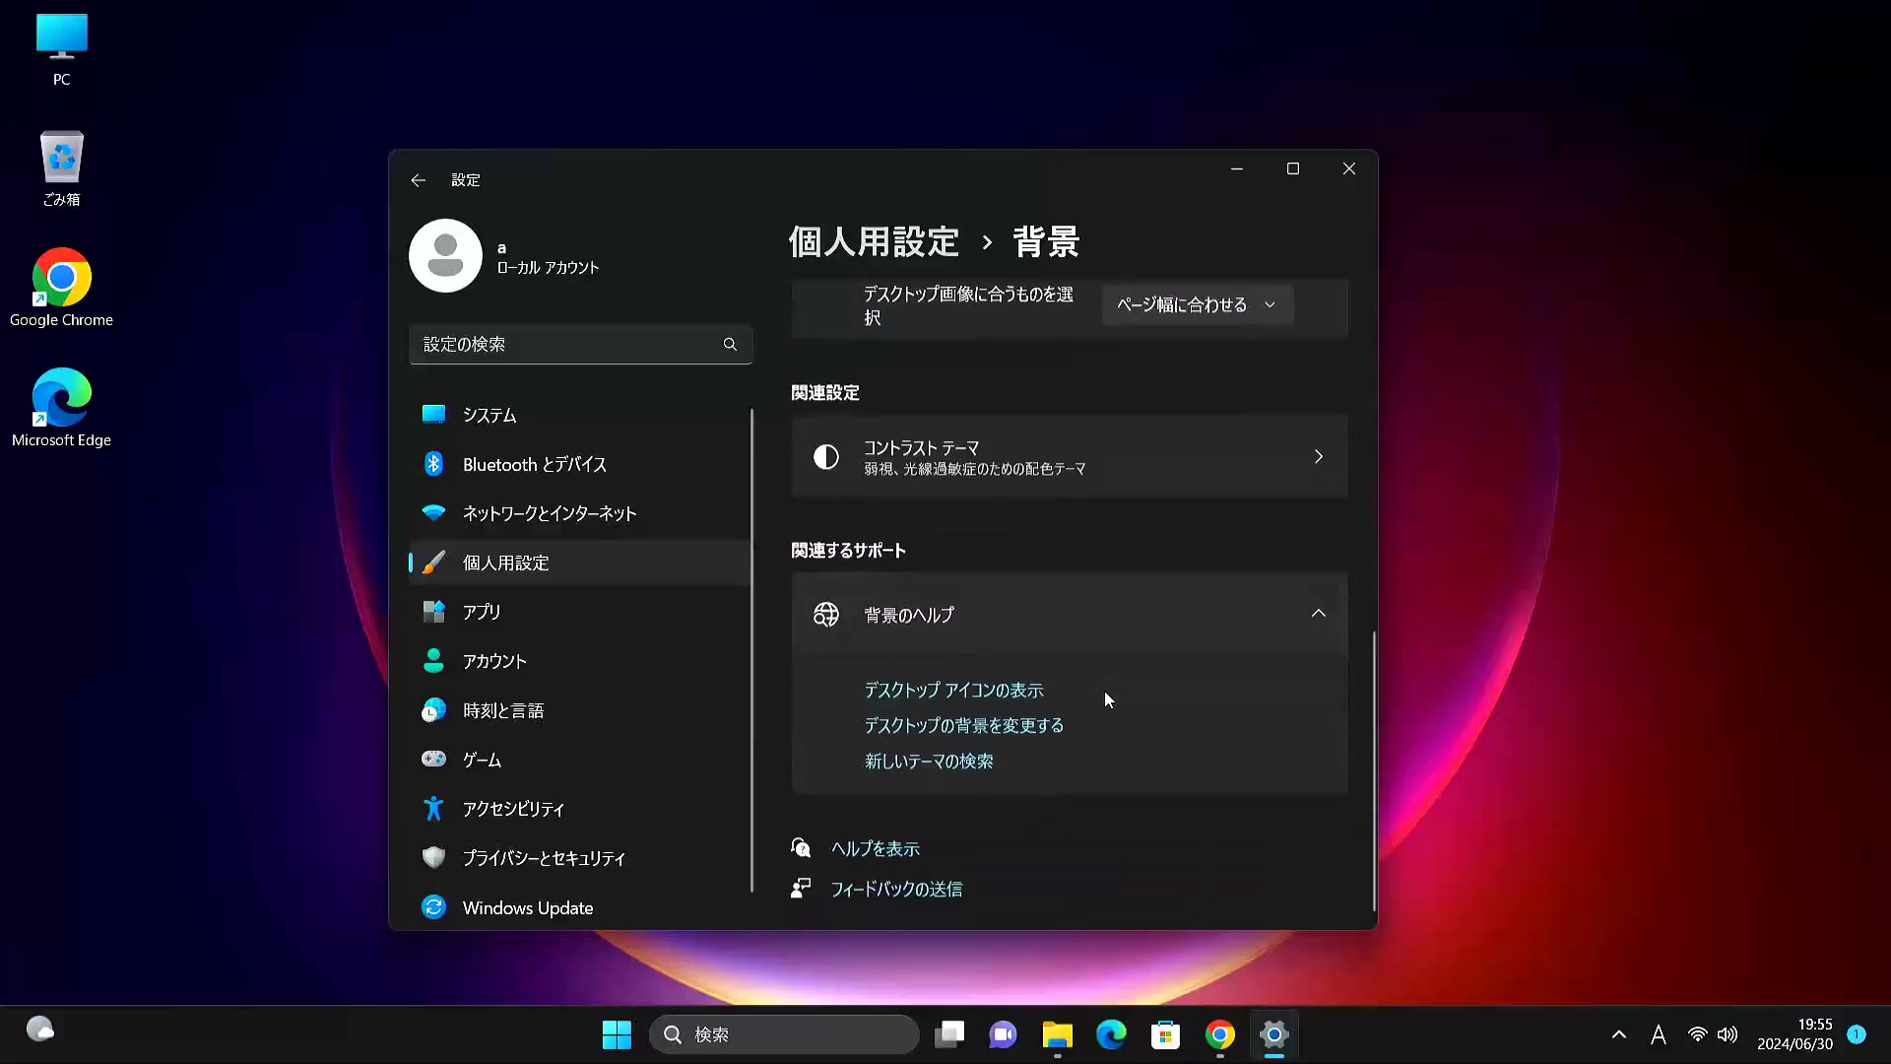
pyautogui.scroll(4, 1105, 698)
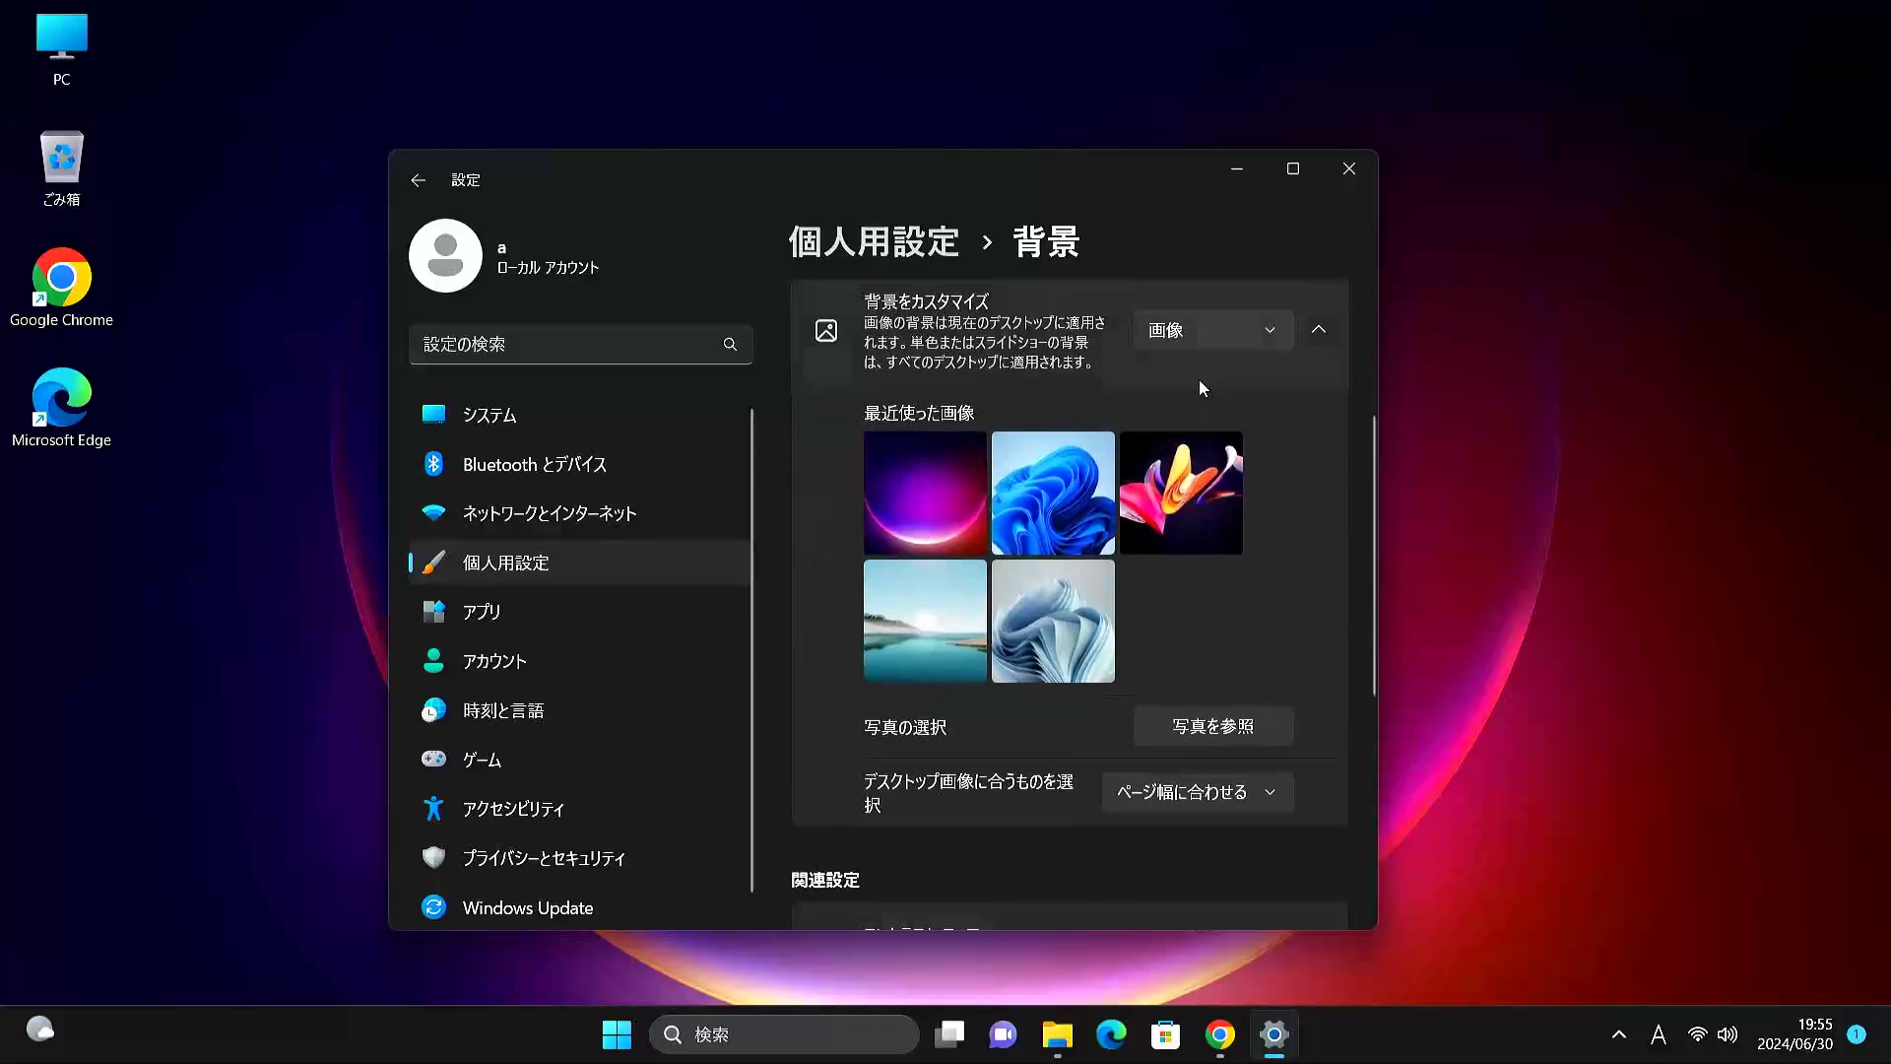
pyautogui.click(1200, 329)
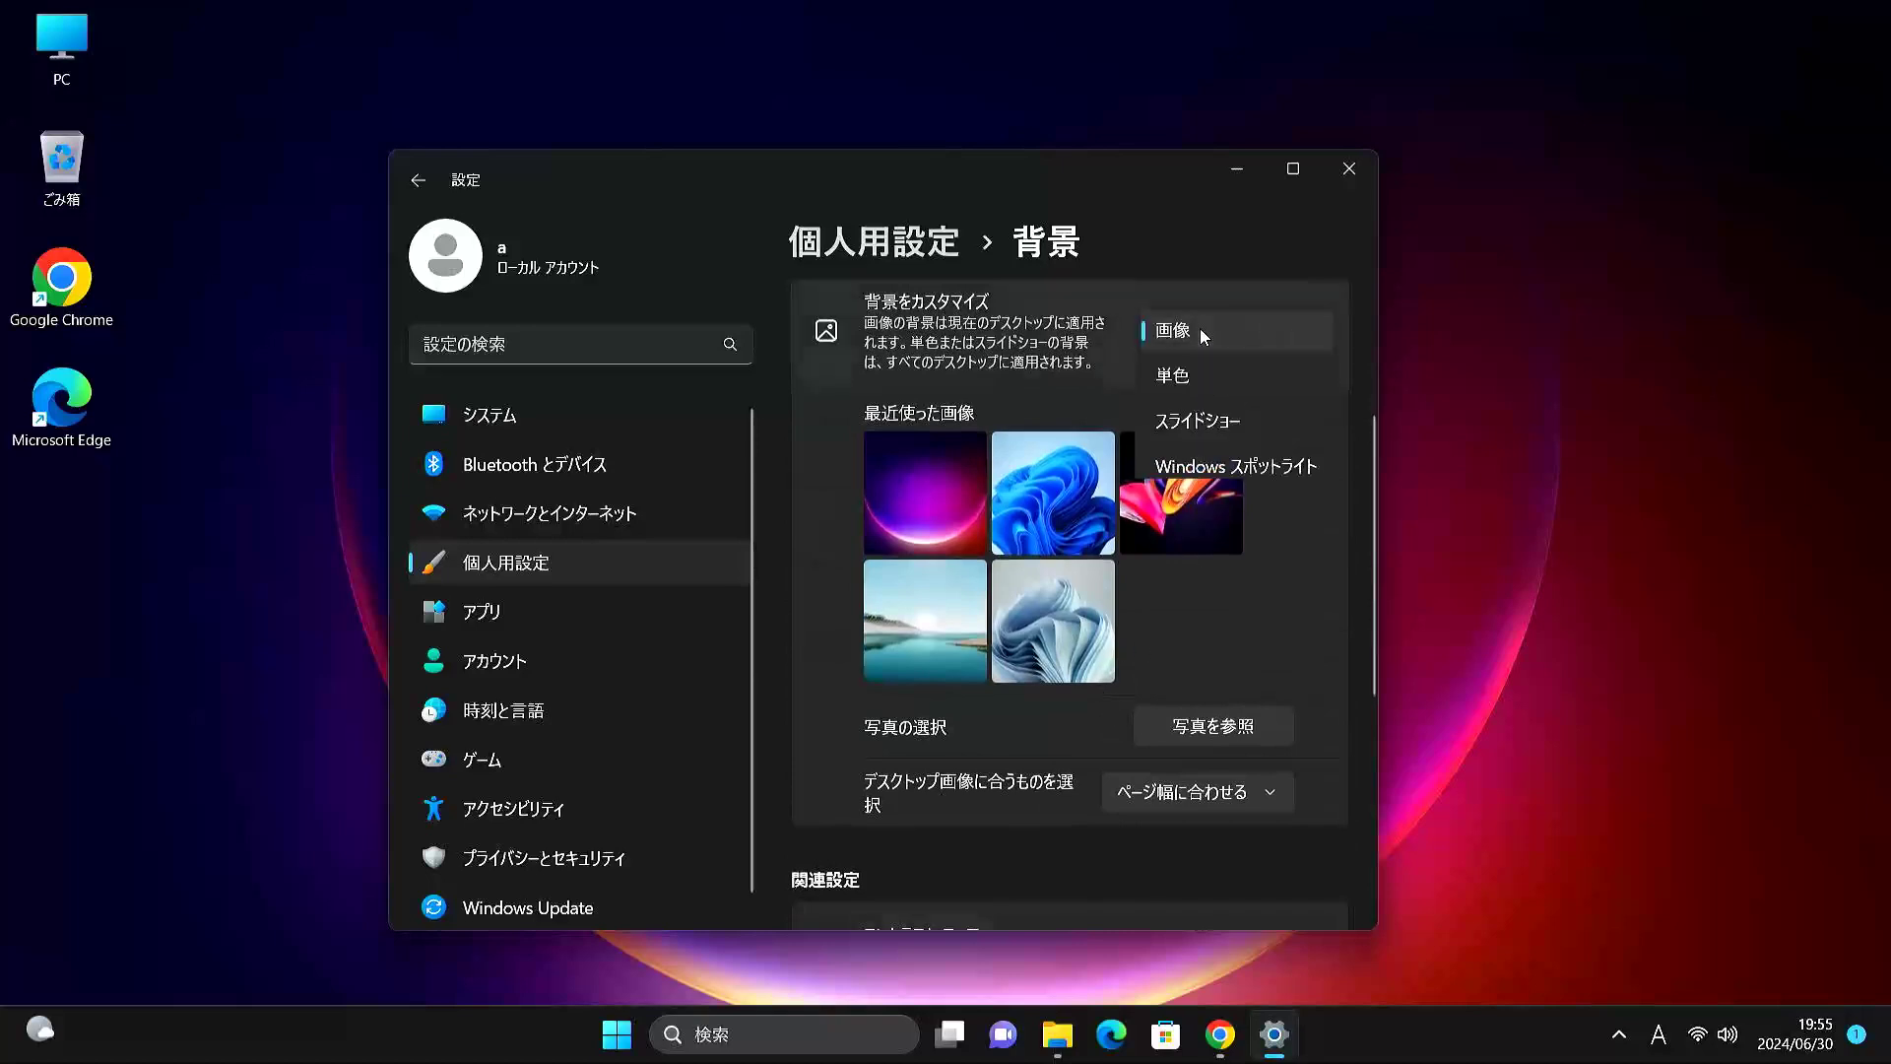
pyautogui.click(1177, 384)
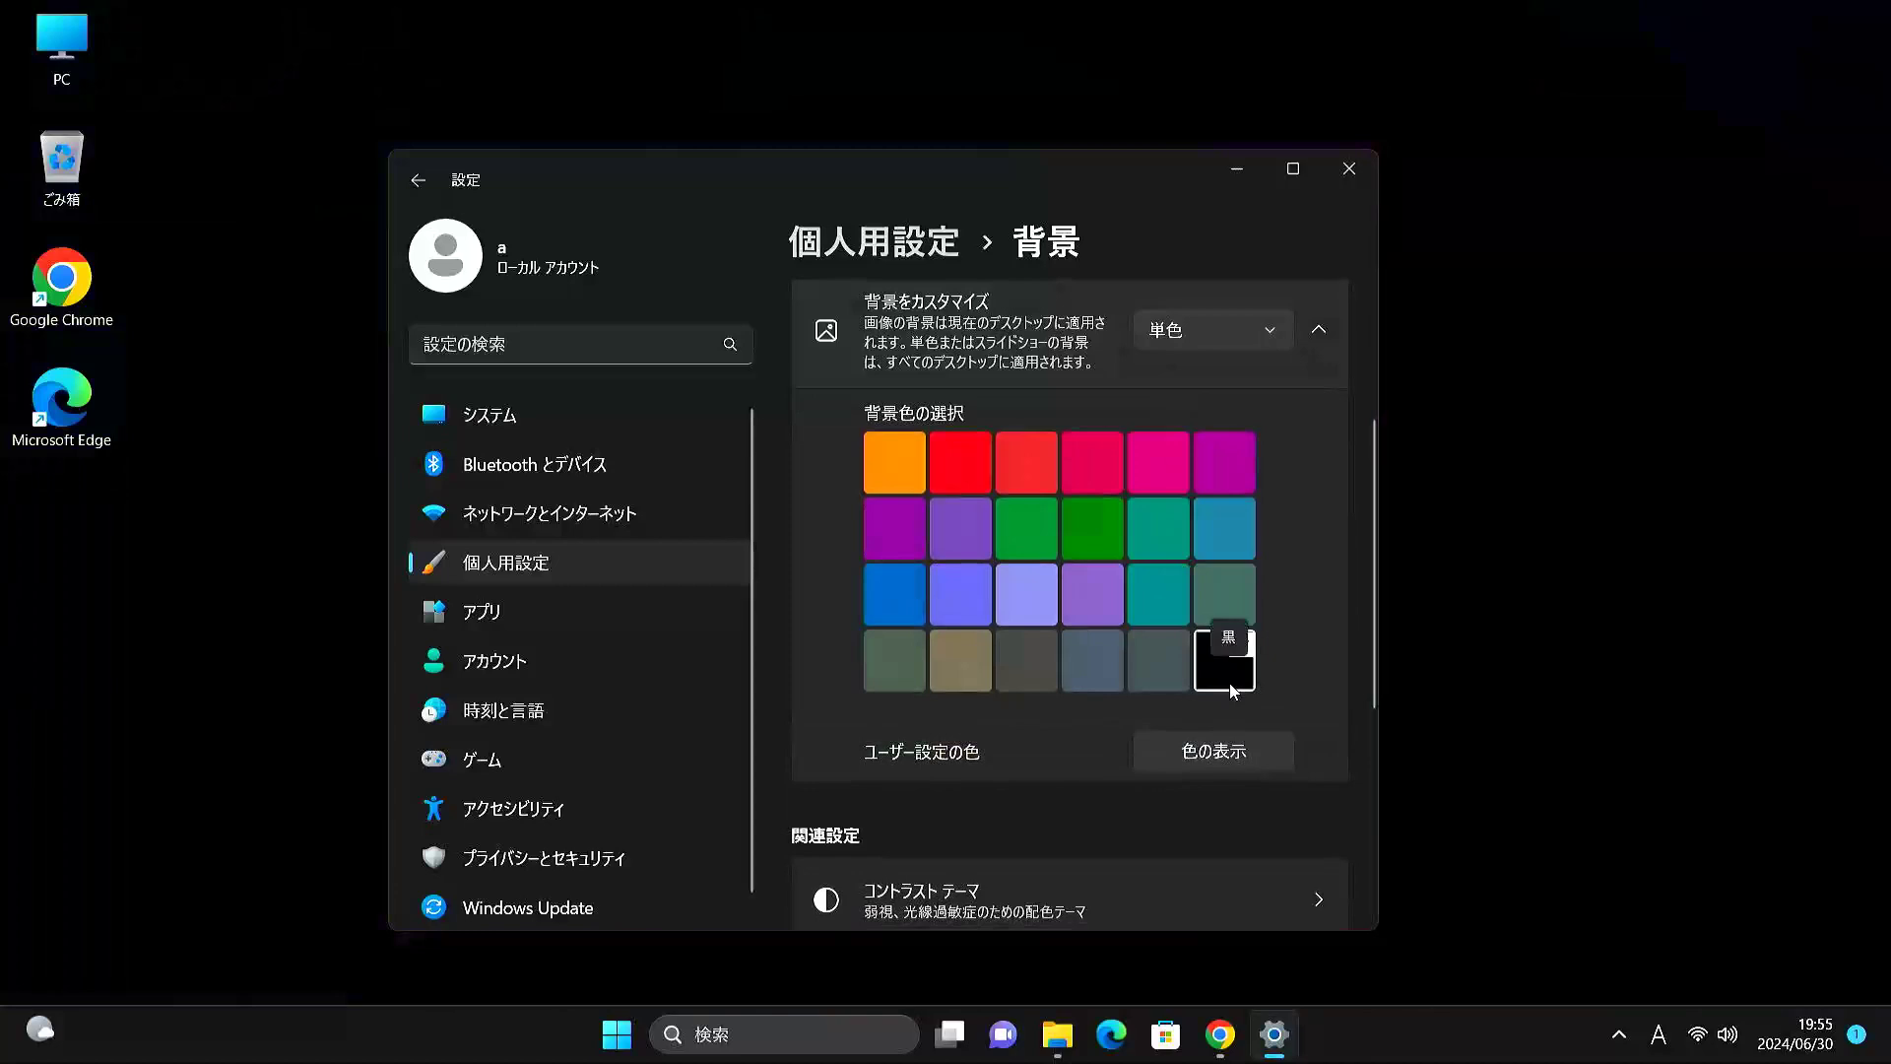
# Review the remaining options at the end of the 背景 page and close the settings window.
pyautogui.scroll(-4, 1303, 601)
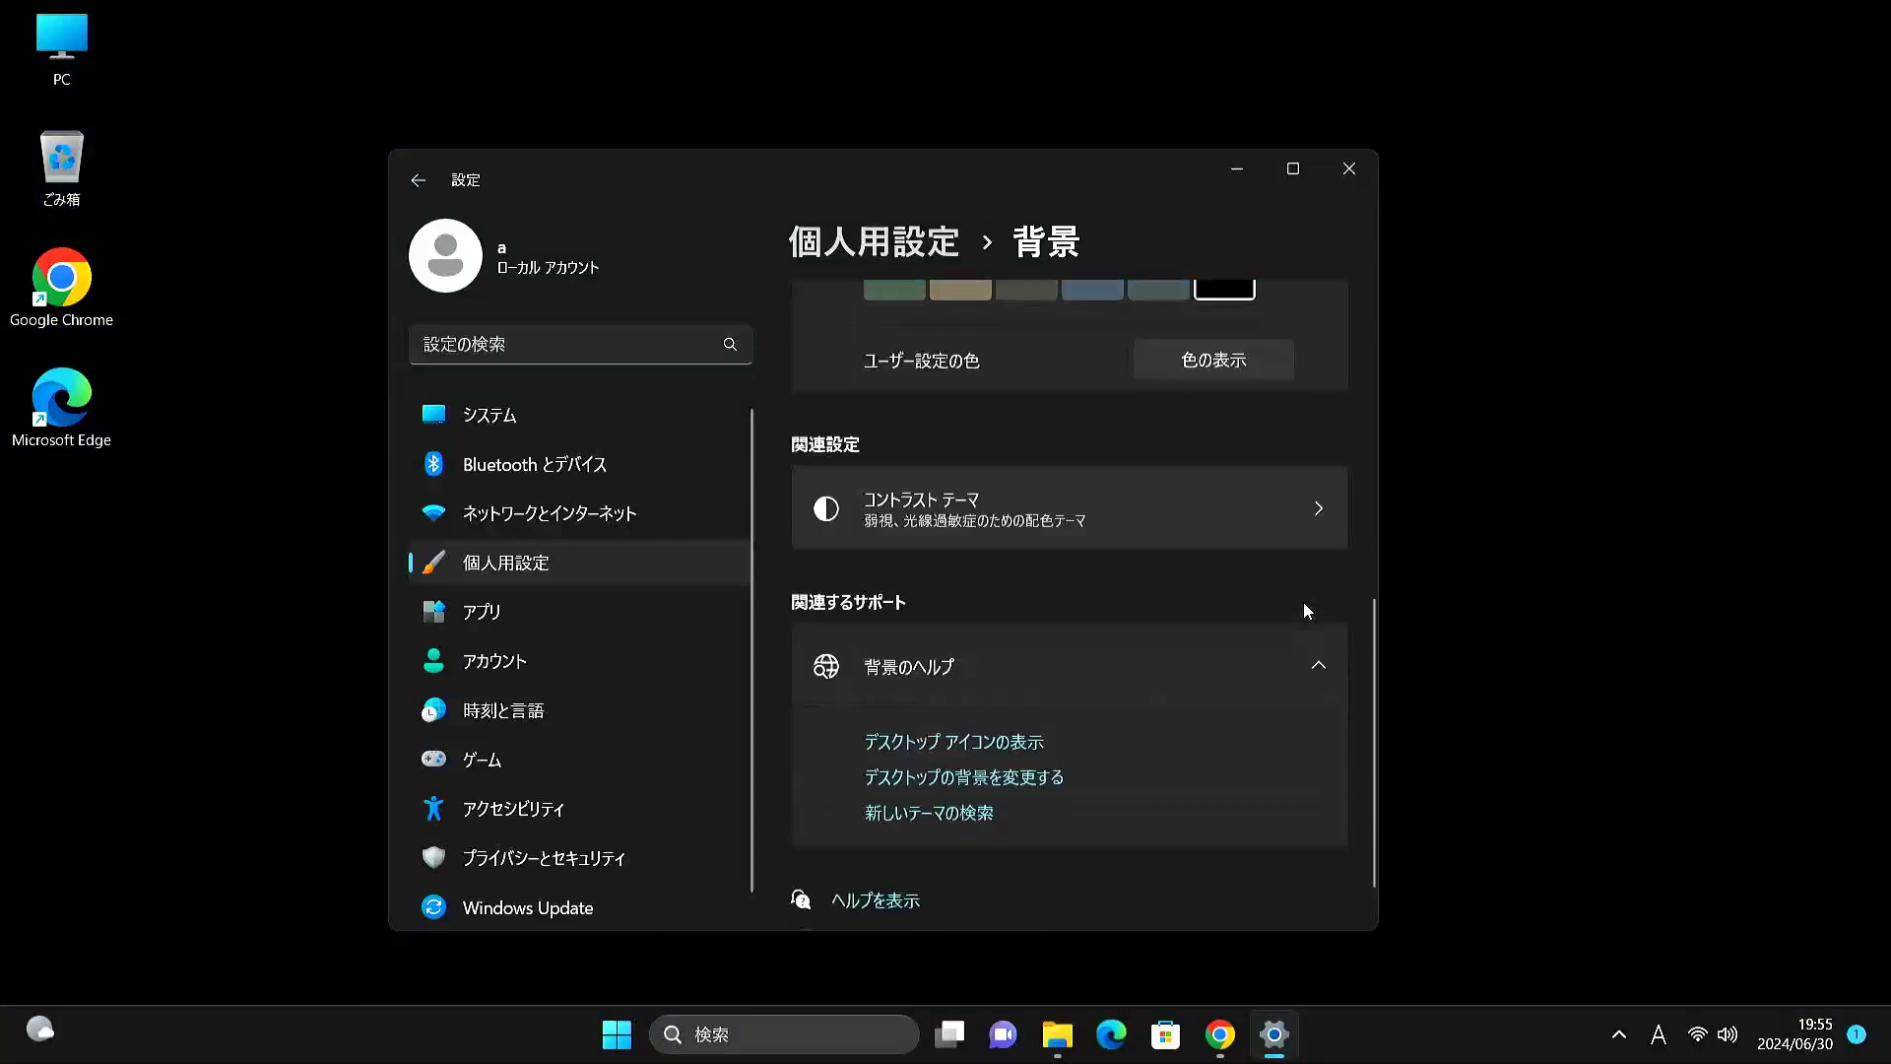
pyautogui.scroll(-1, 1304, 611)
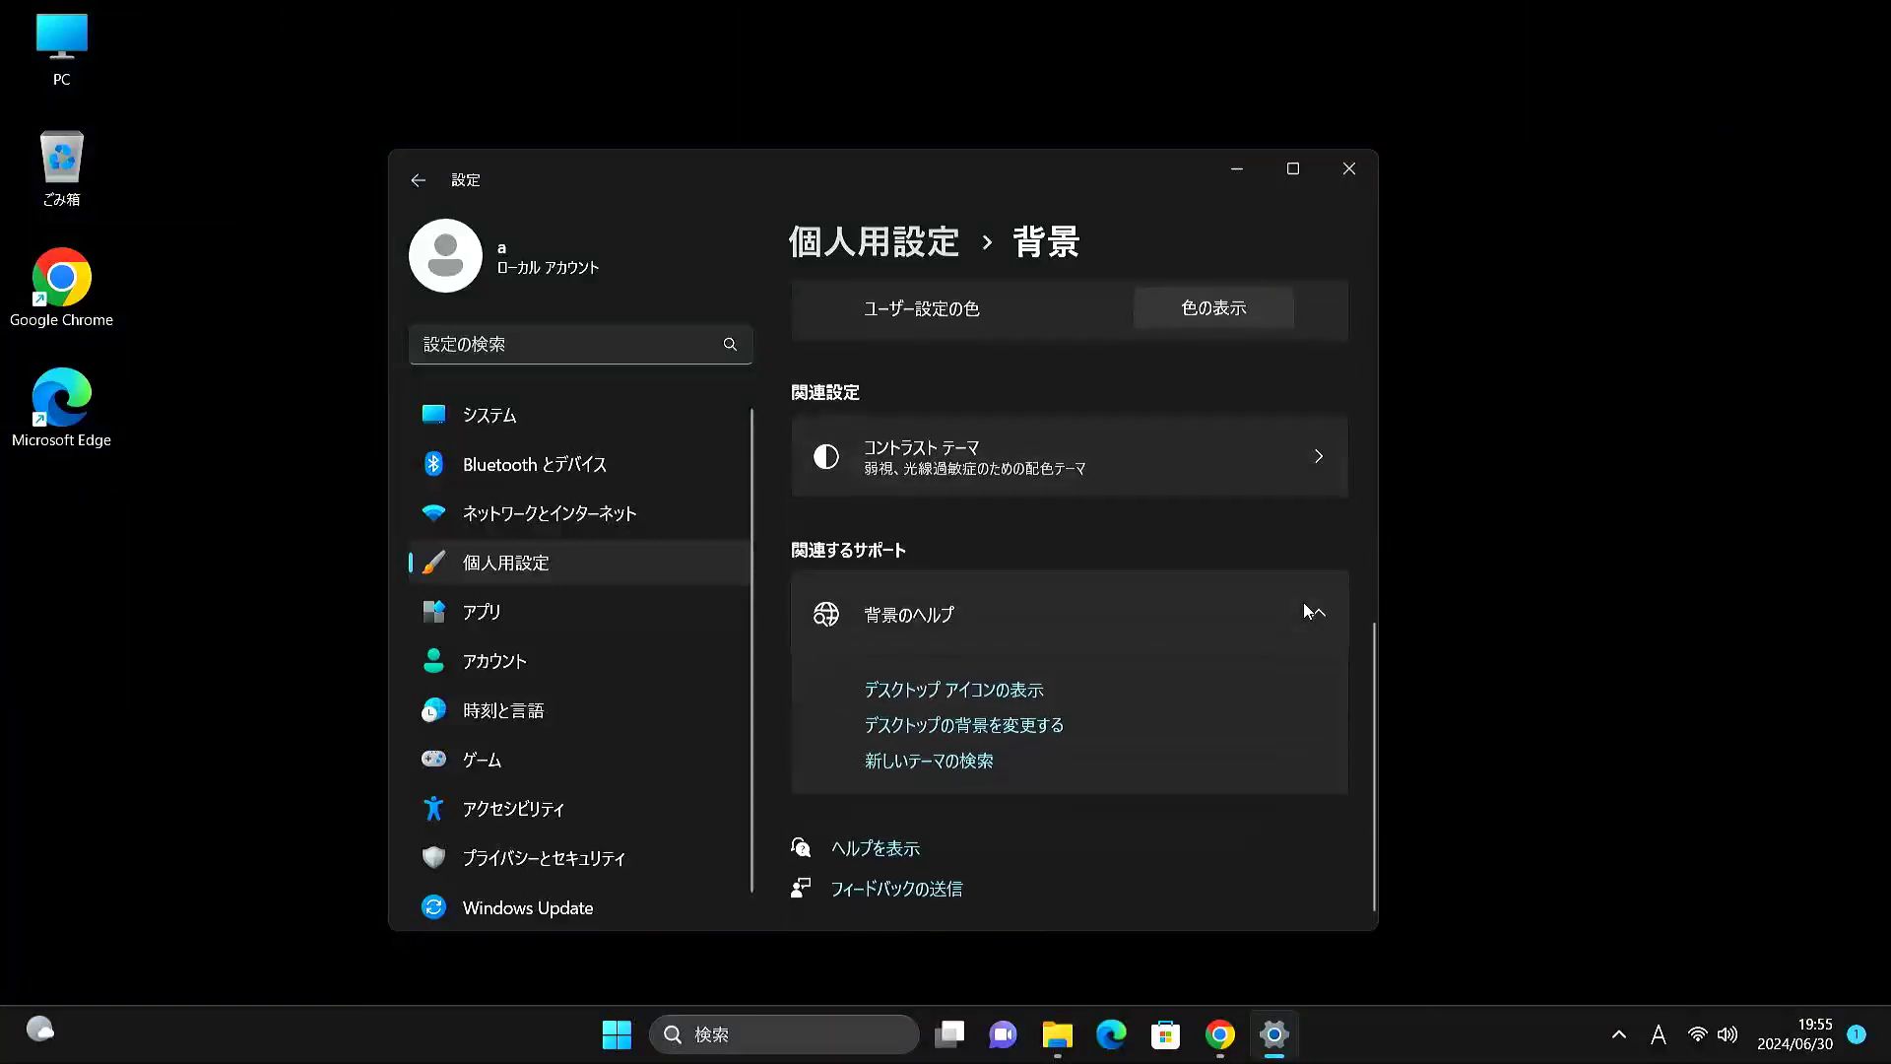
pyautogui.click(1348, 172)
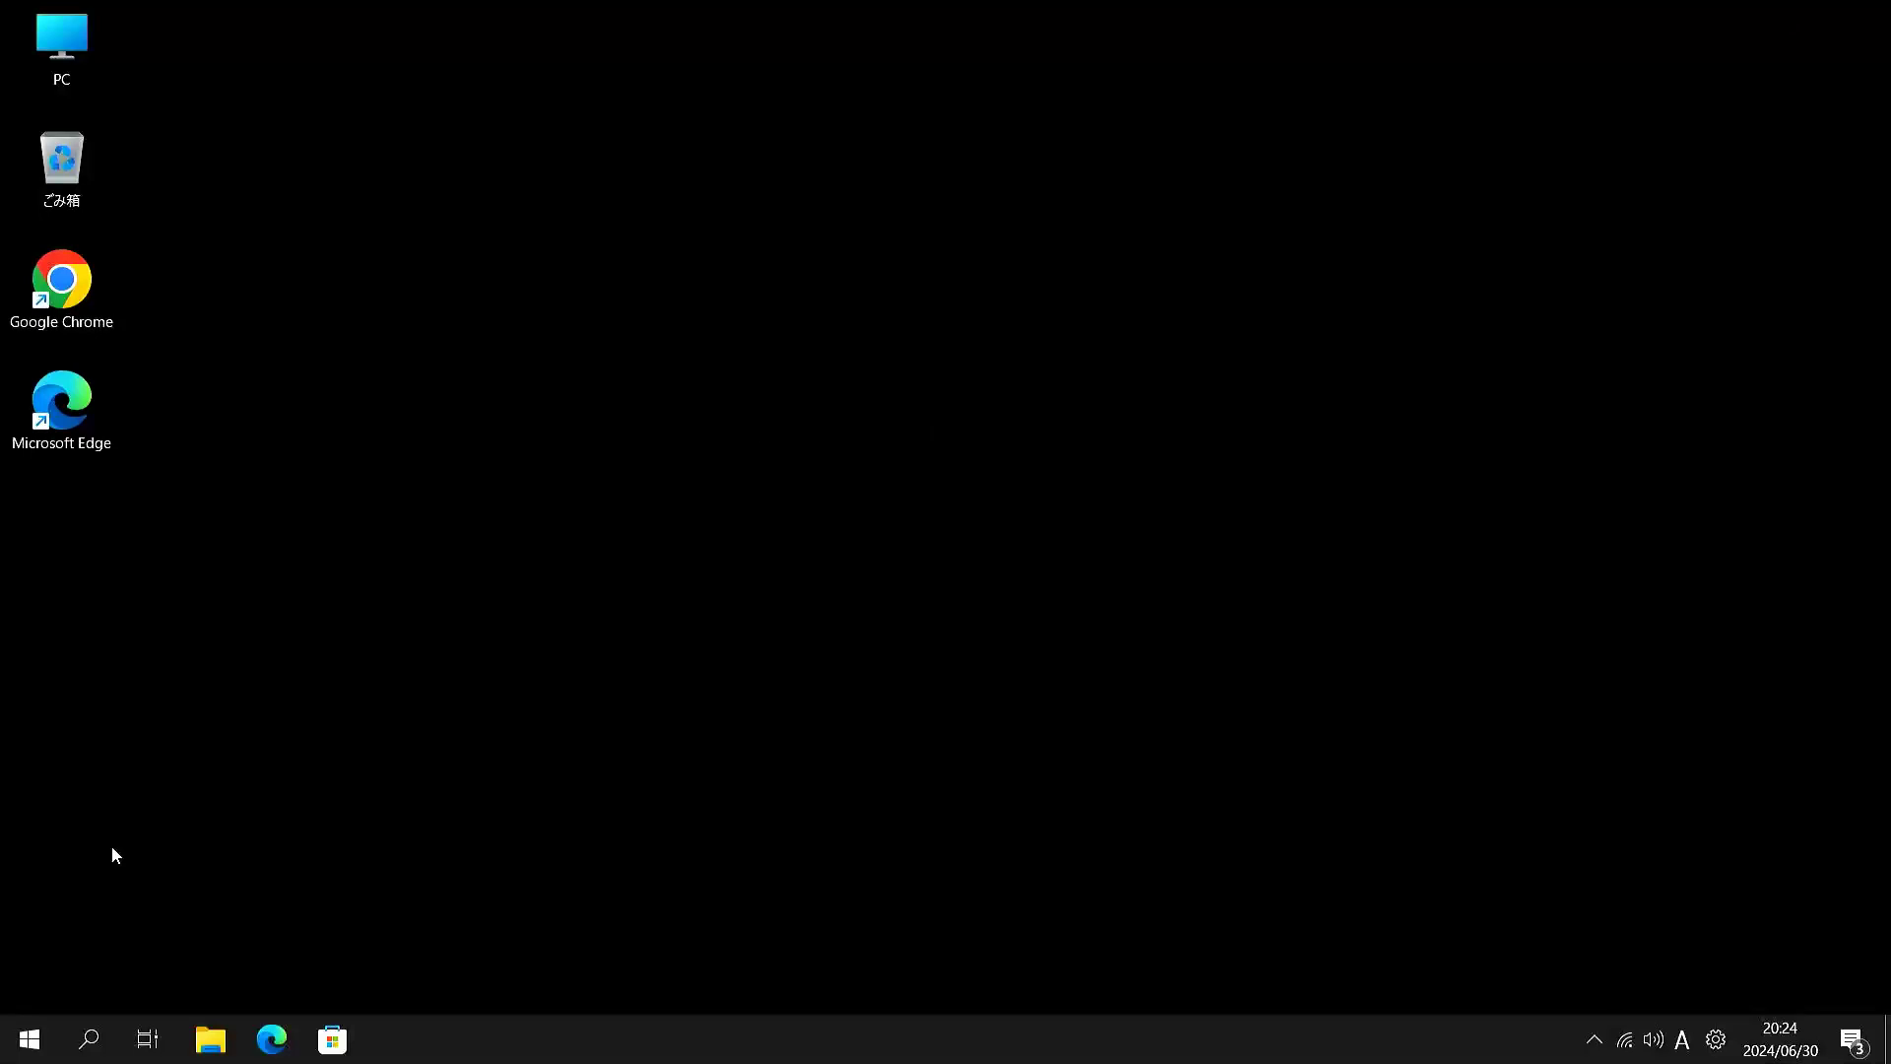
# Accept the Open-Shell Menu settings with the Windows 7 style start menu.
pyautogui.click(30, 1046)
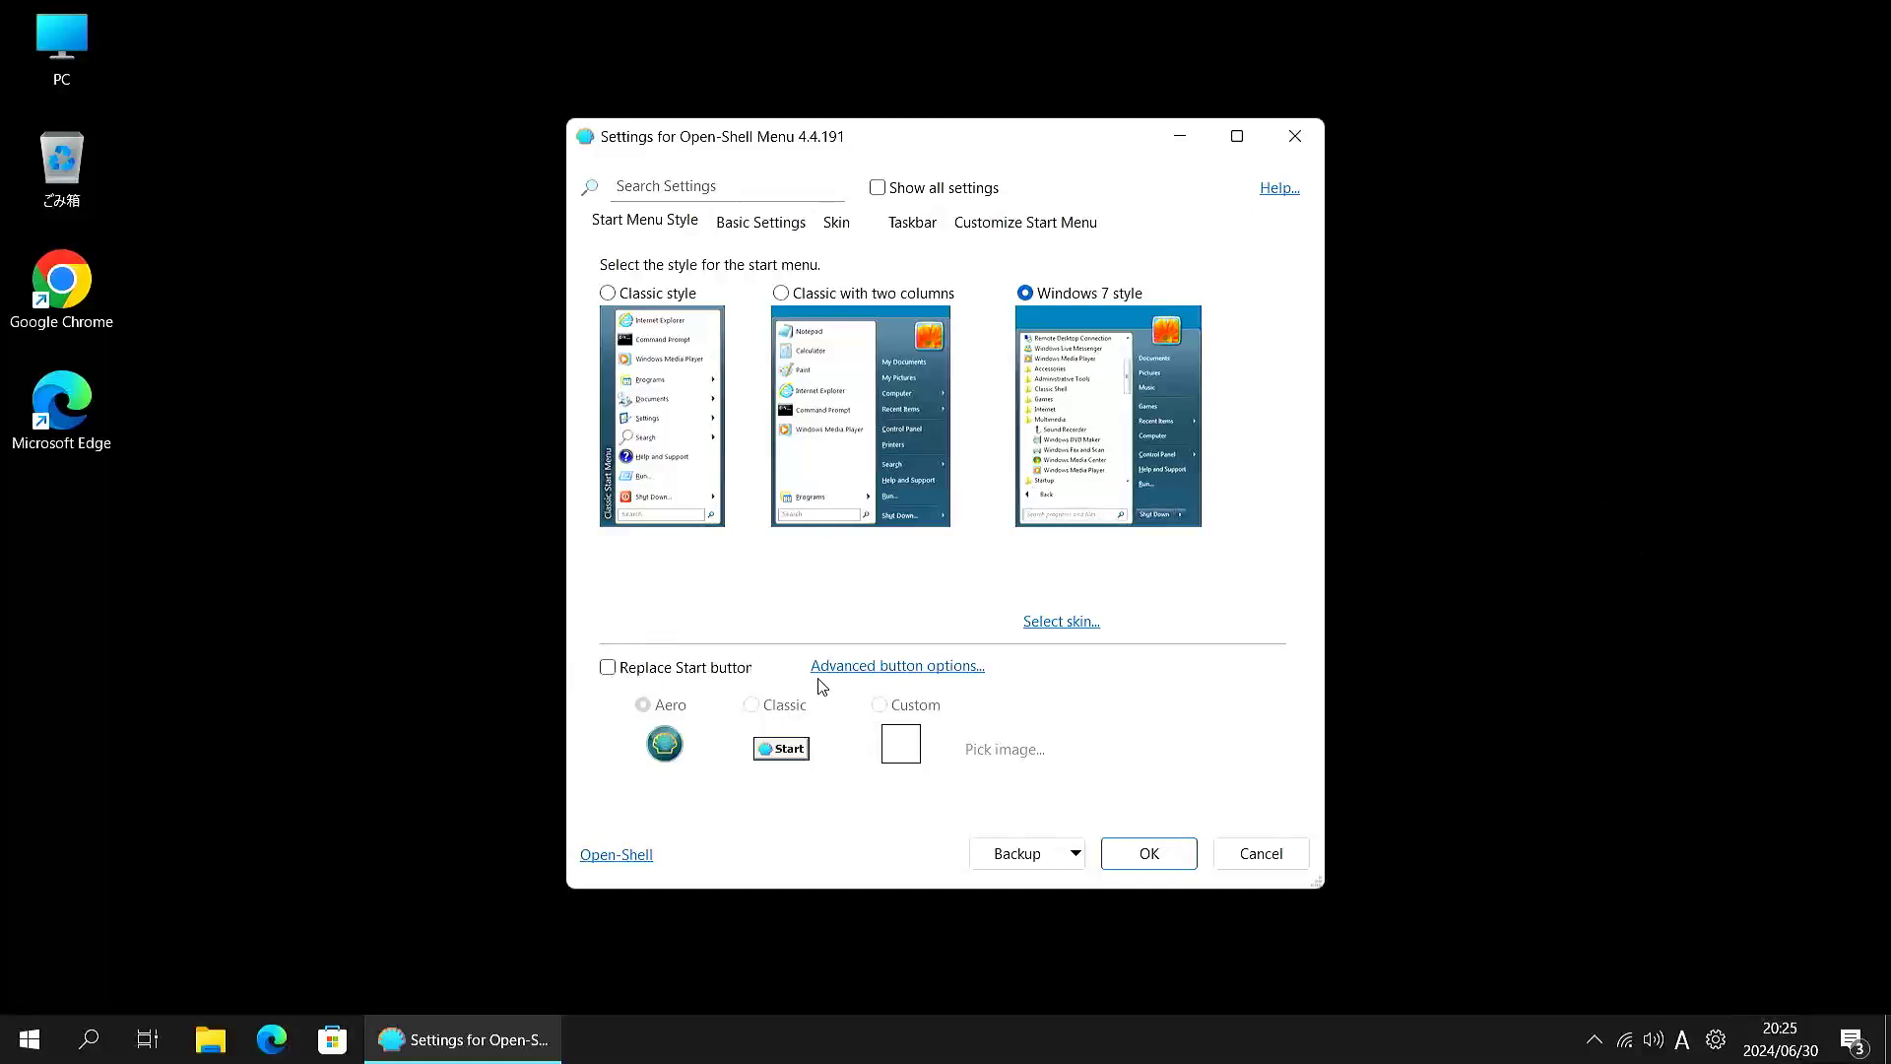
pyautogui.click(1171, 859)
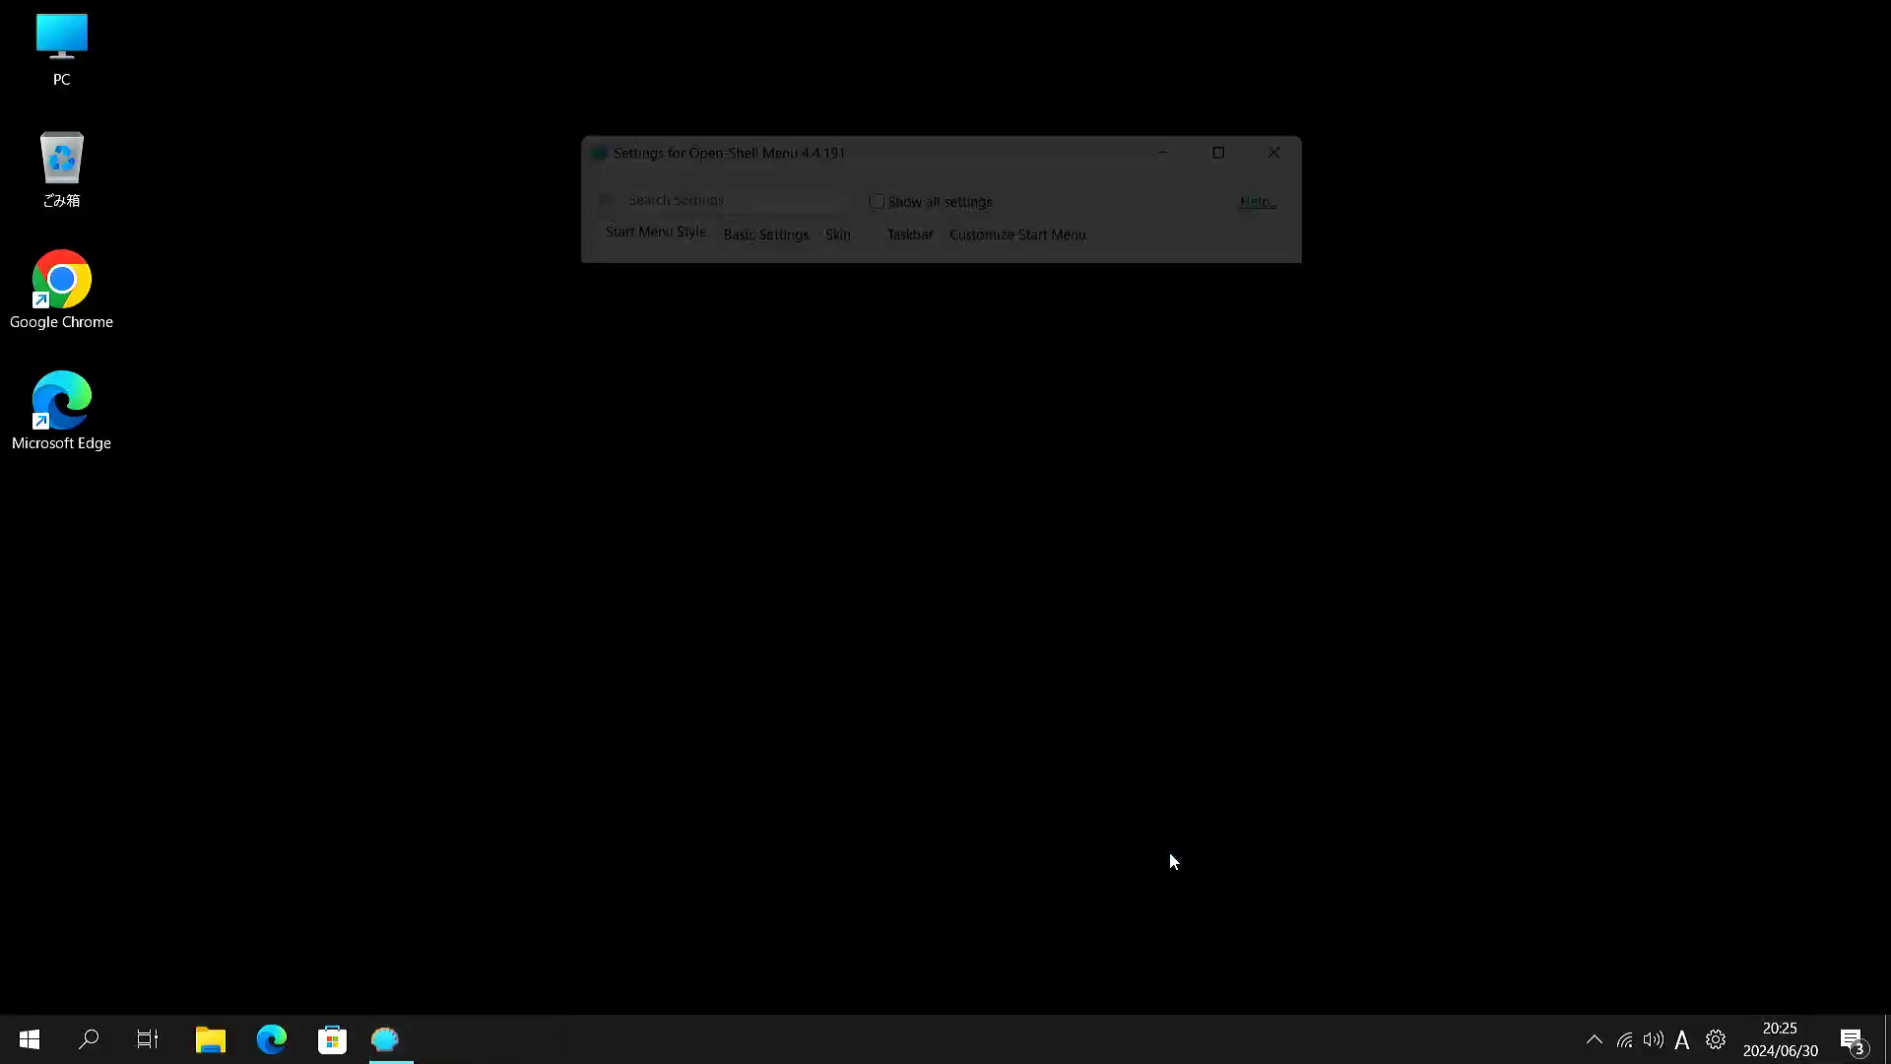
pyautogui.rightClick(438, 473)
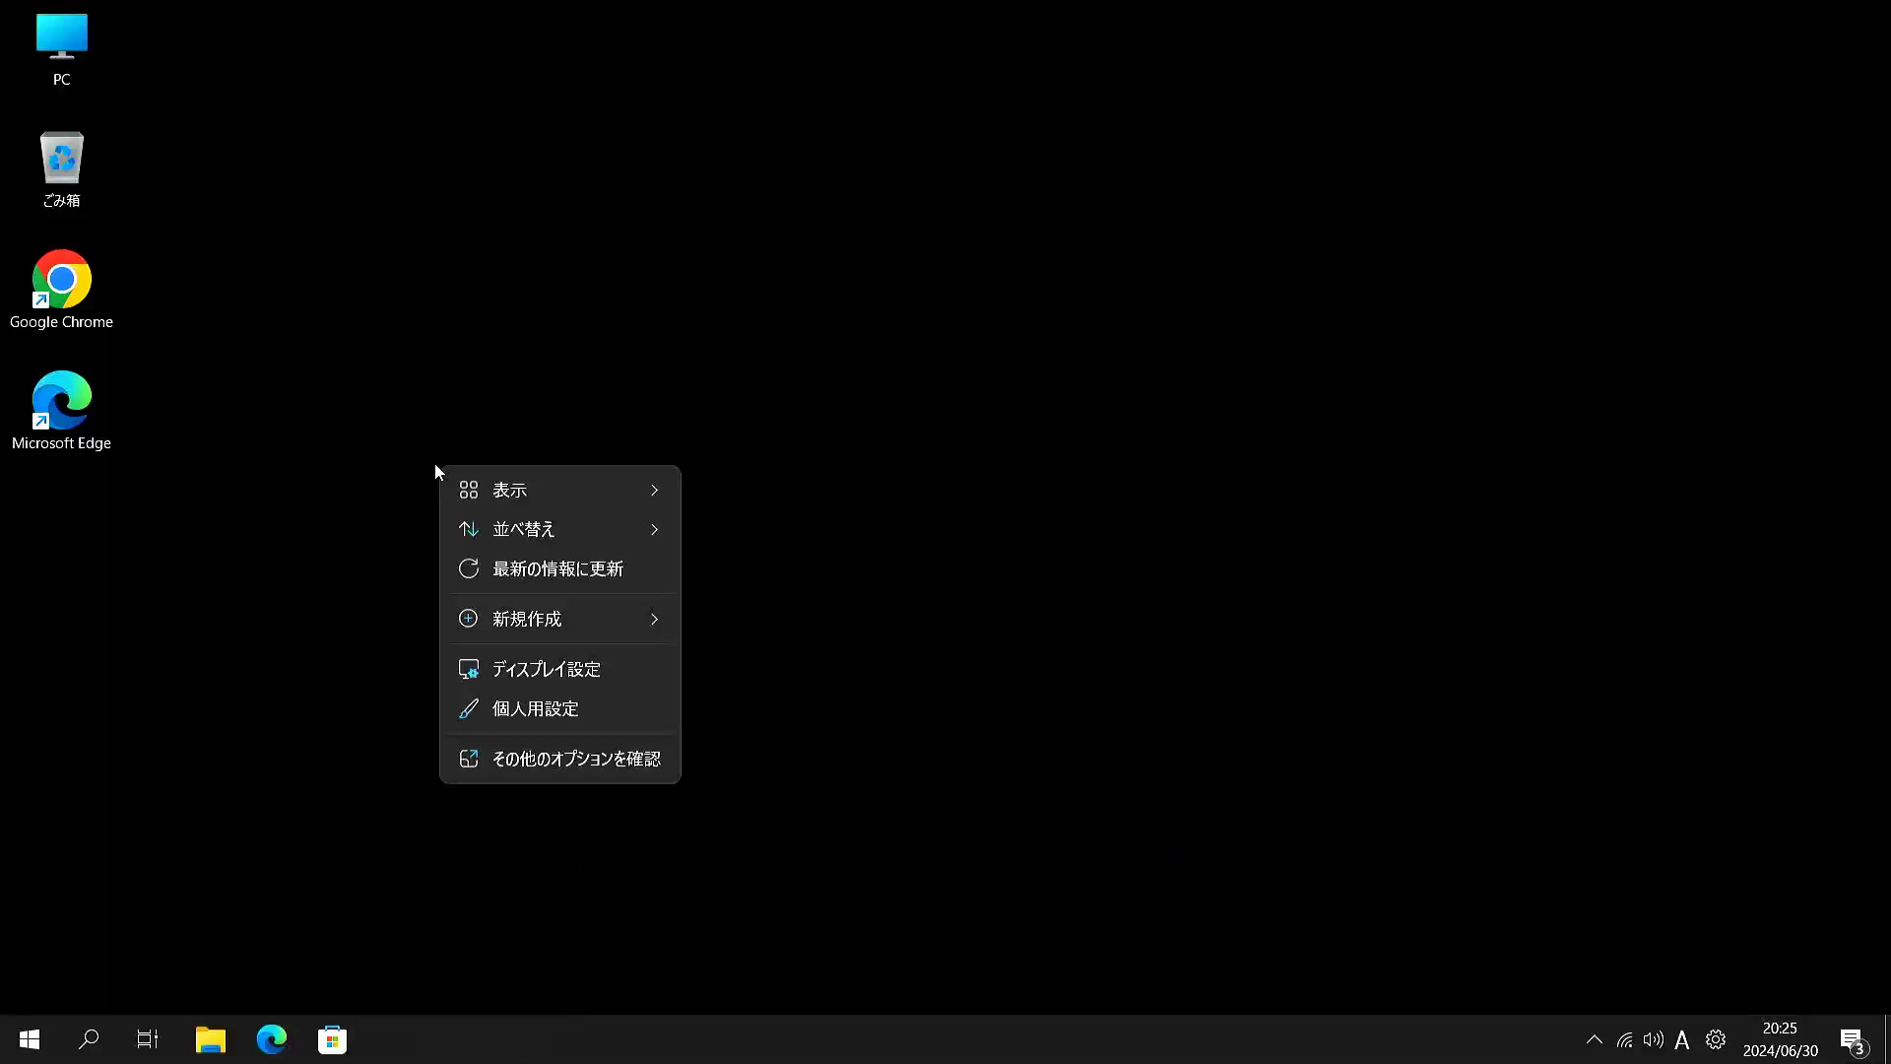
pyautogui.click(343, 705)
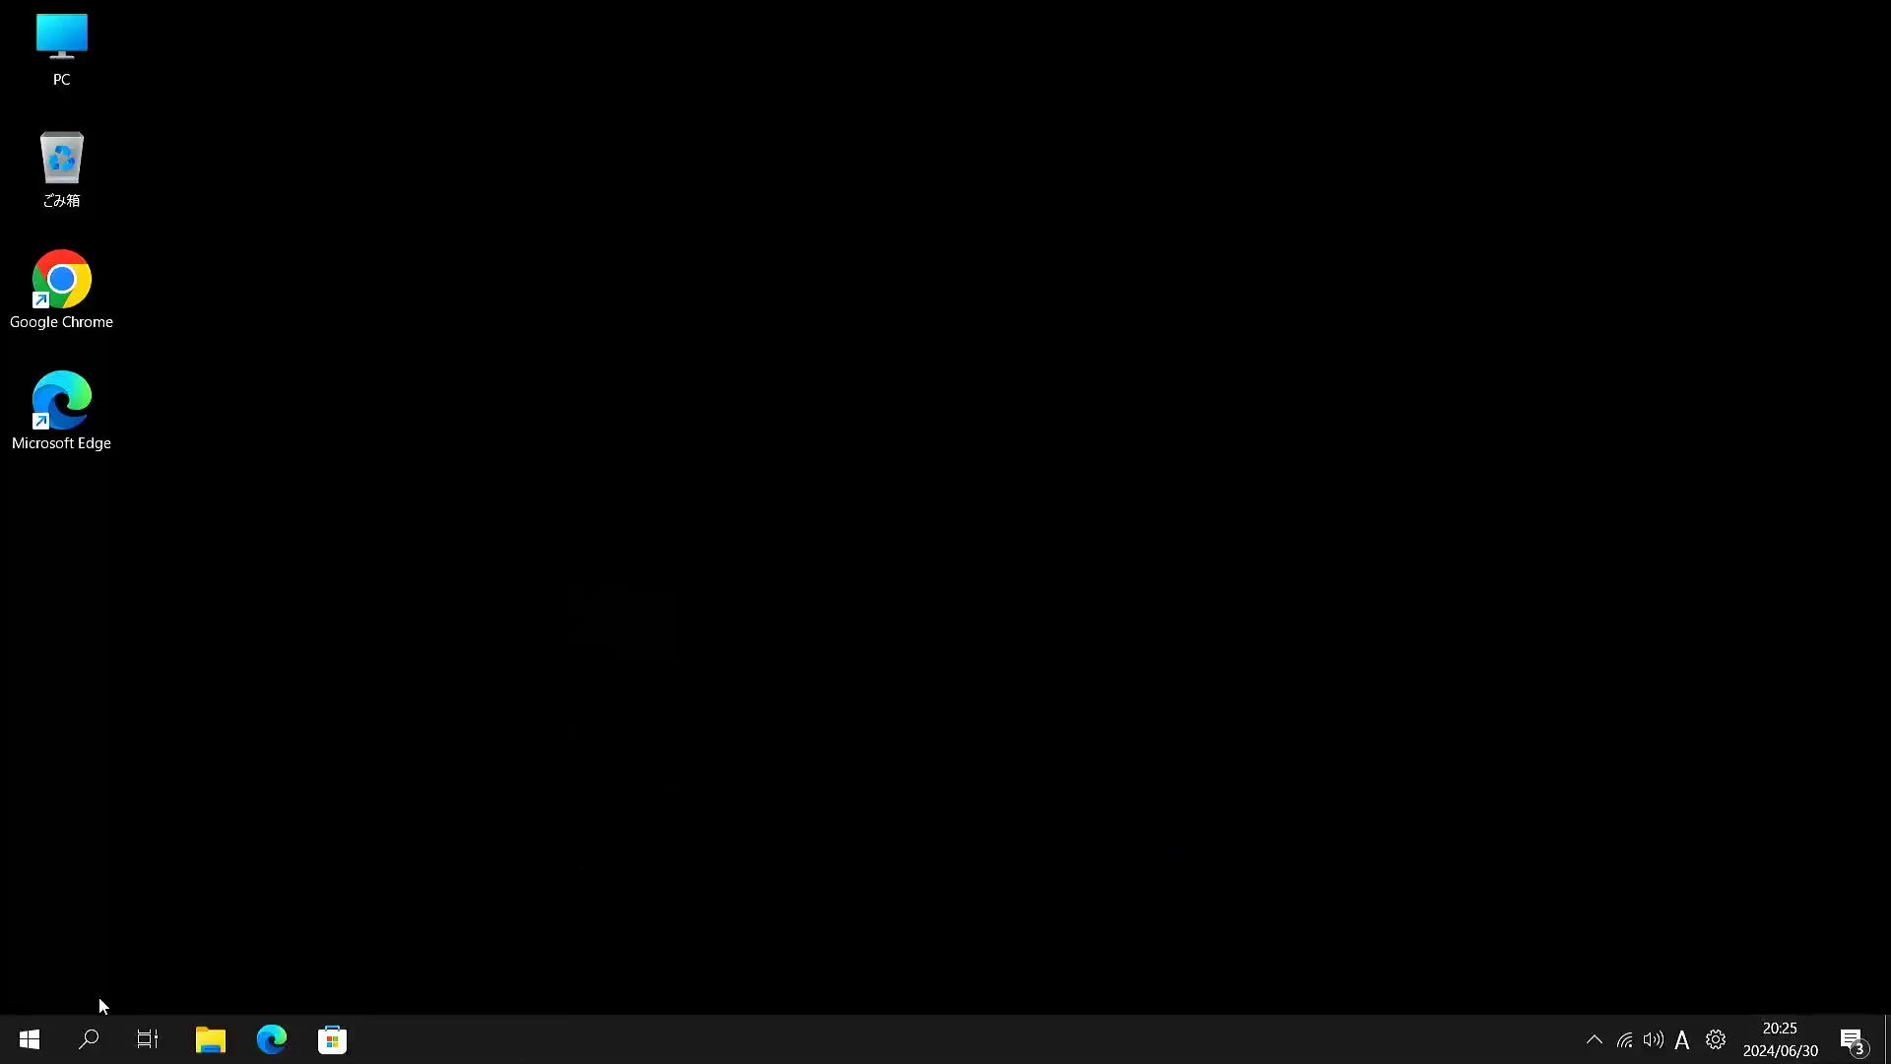
# Look over the コントロール パネル entries in the start menu, open デバイスとプリンター, and minimise its window.
pyautogui.click(34, 1050)
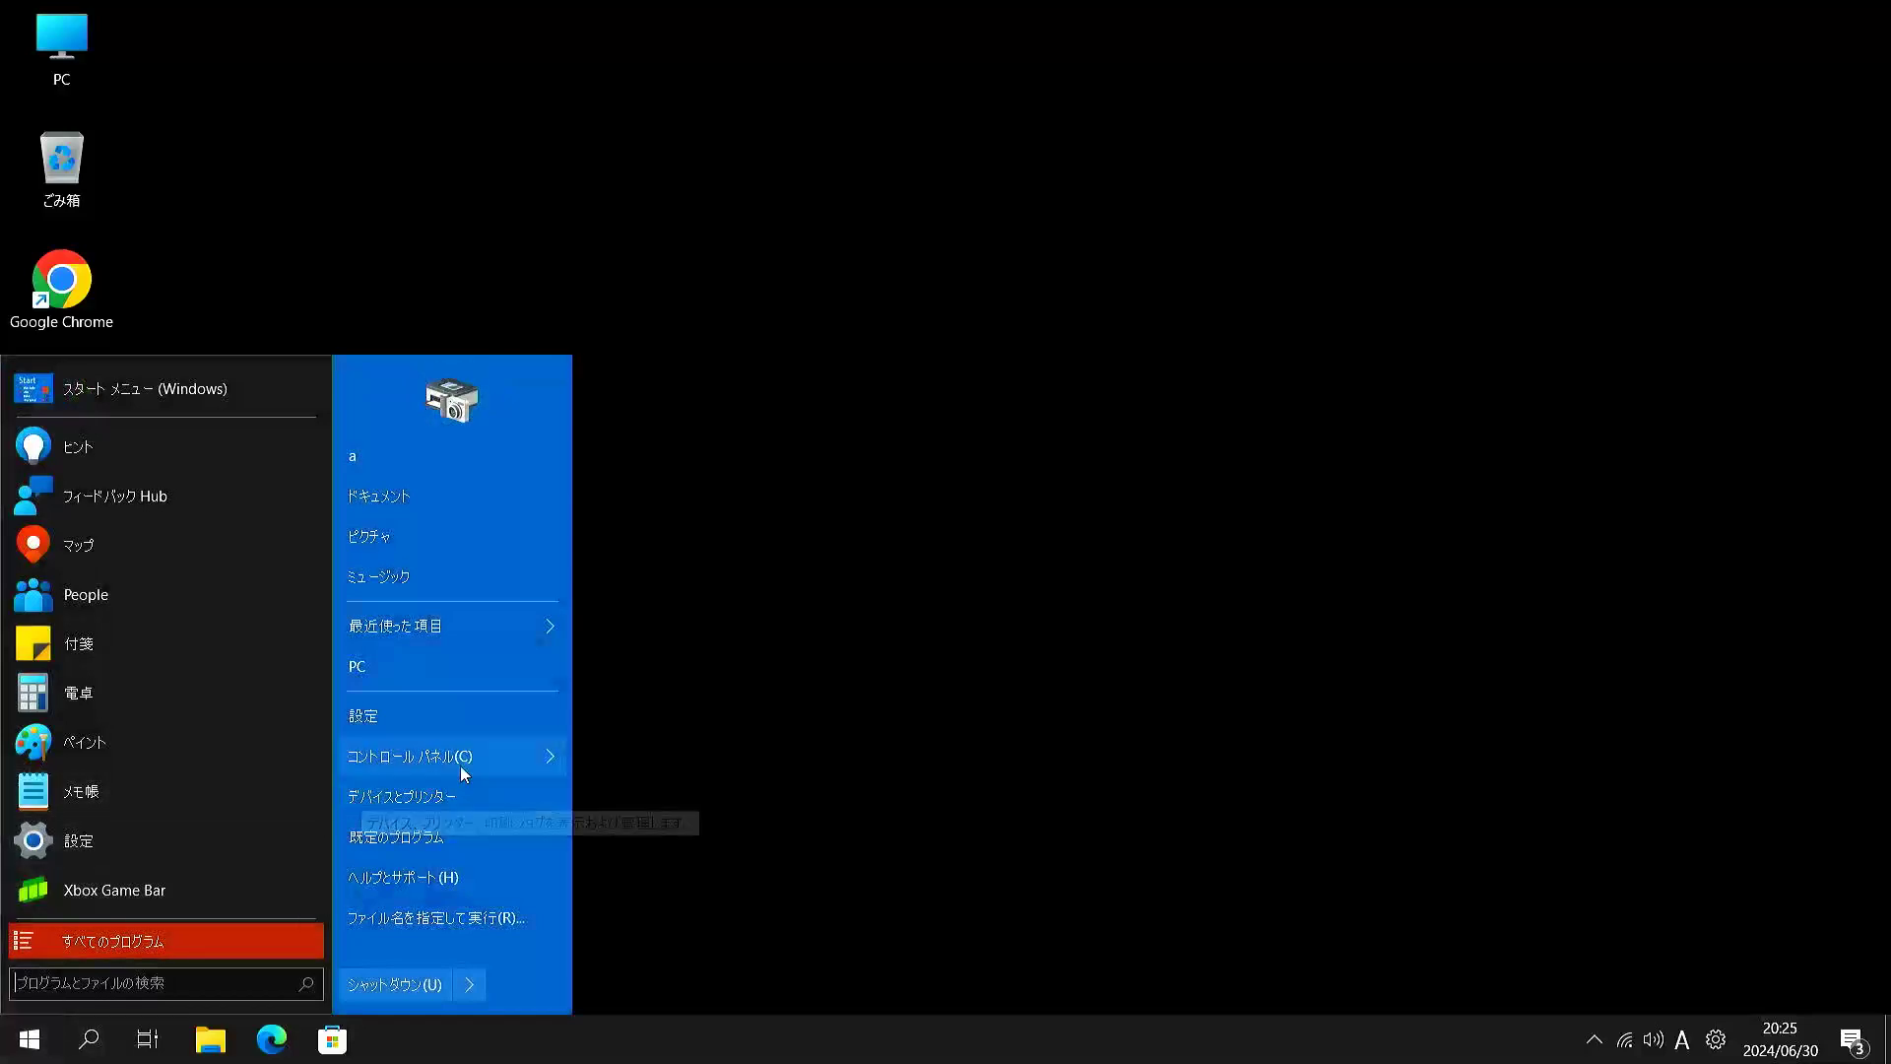
pyautogui.moveTo(459, 766)
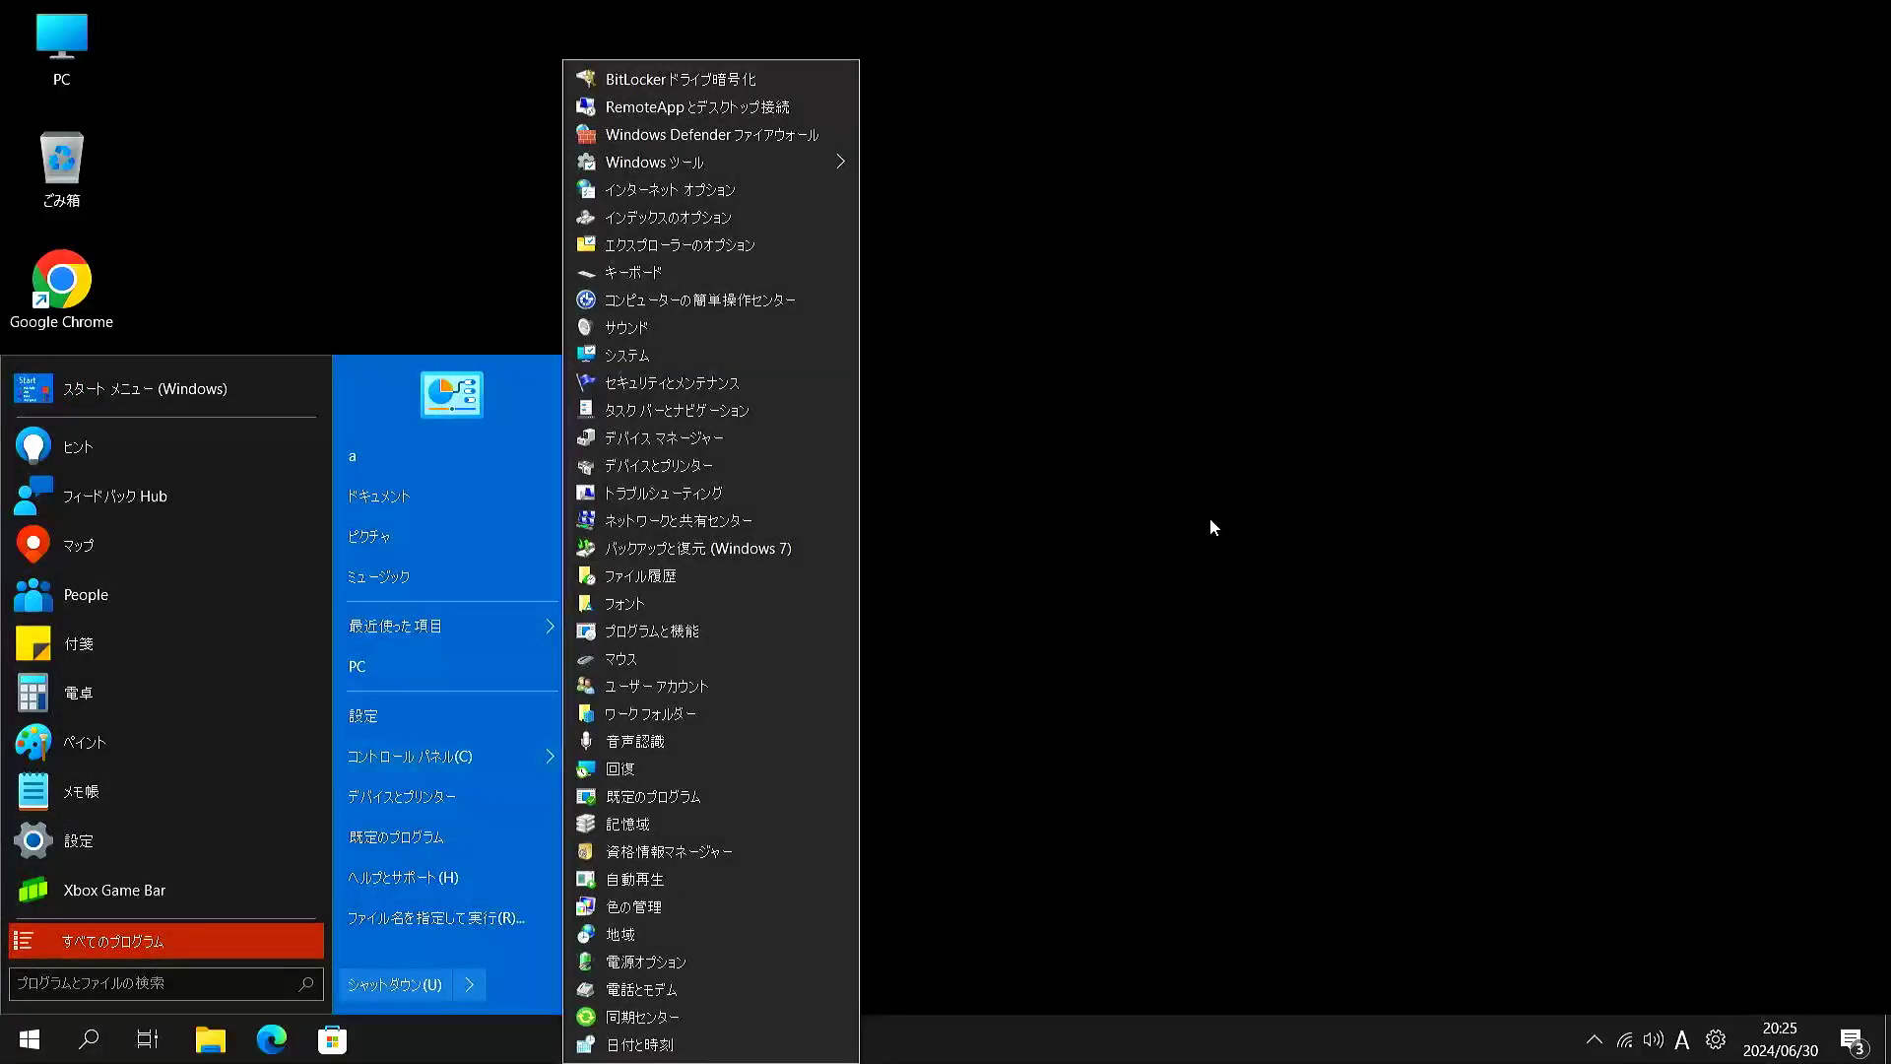
pyautogui.click(459, 778)
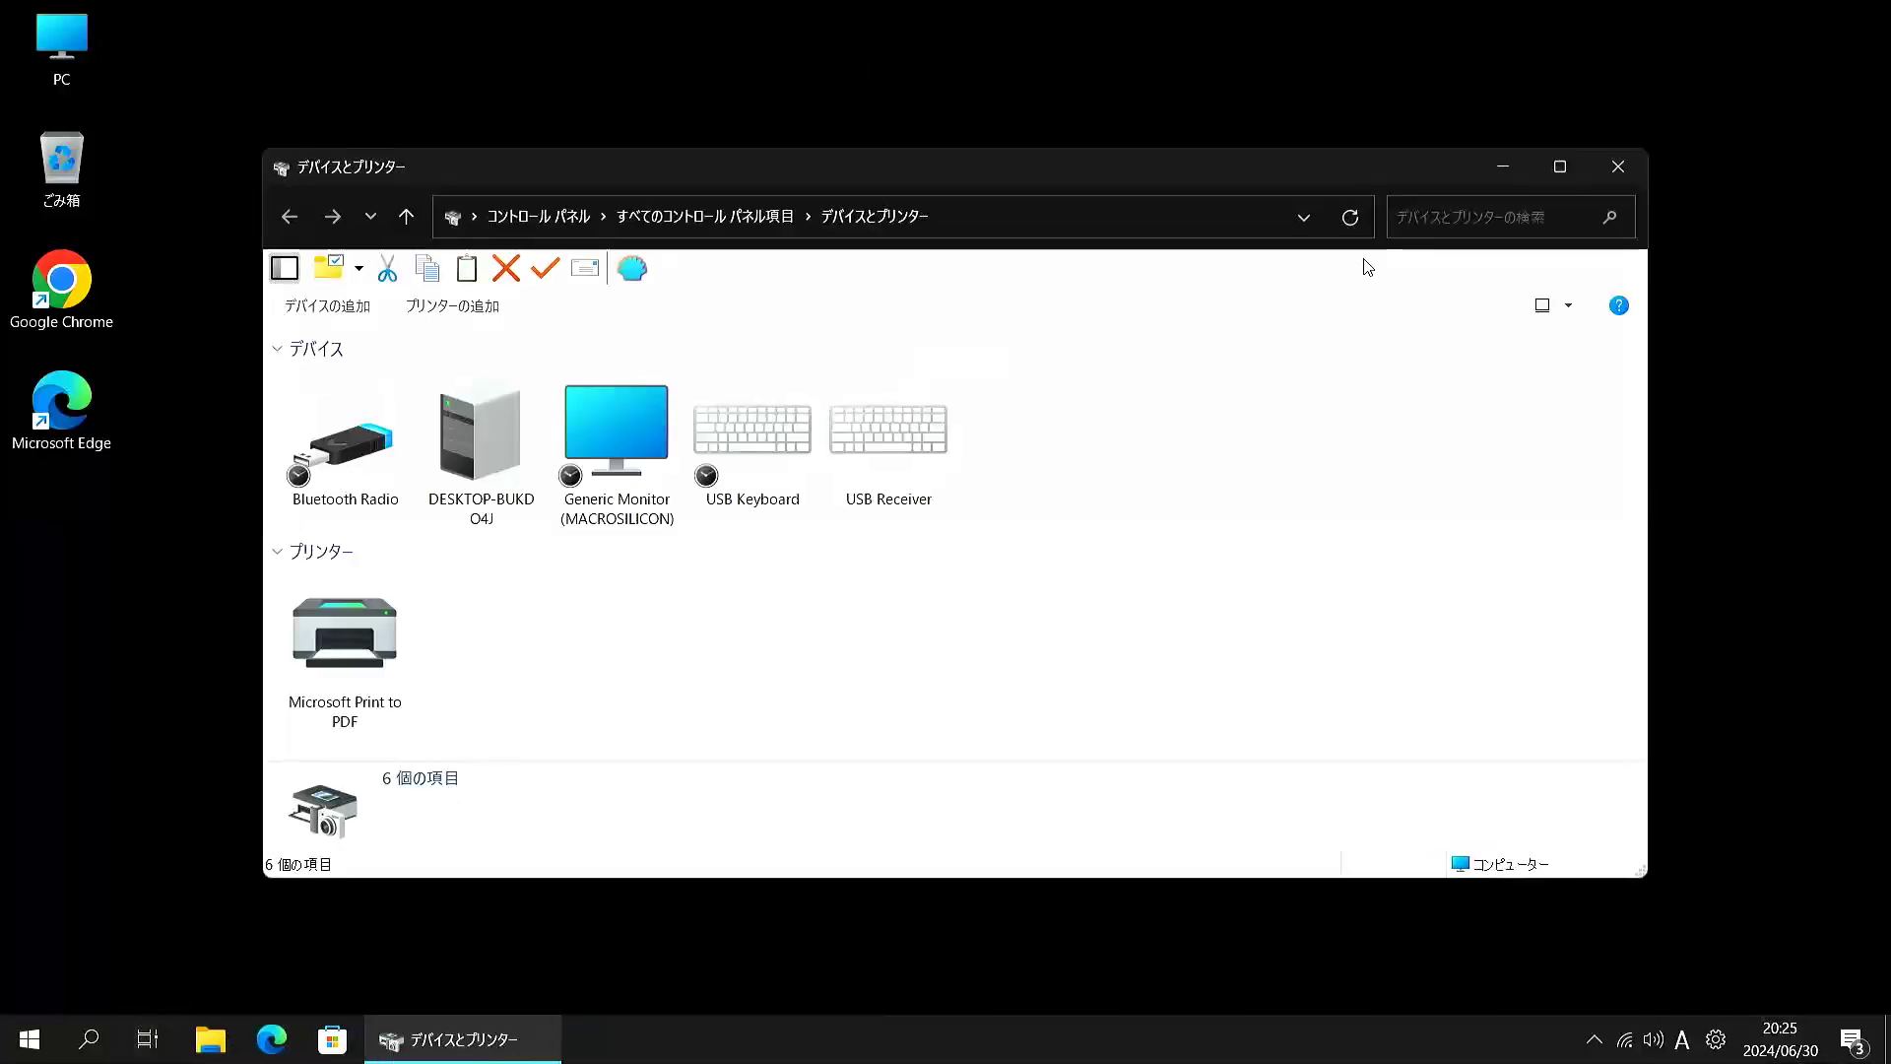
pyautogui.click(1501, 169)
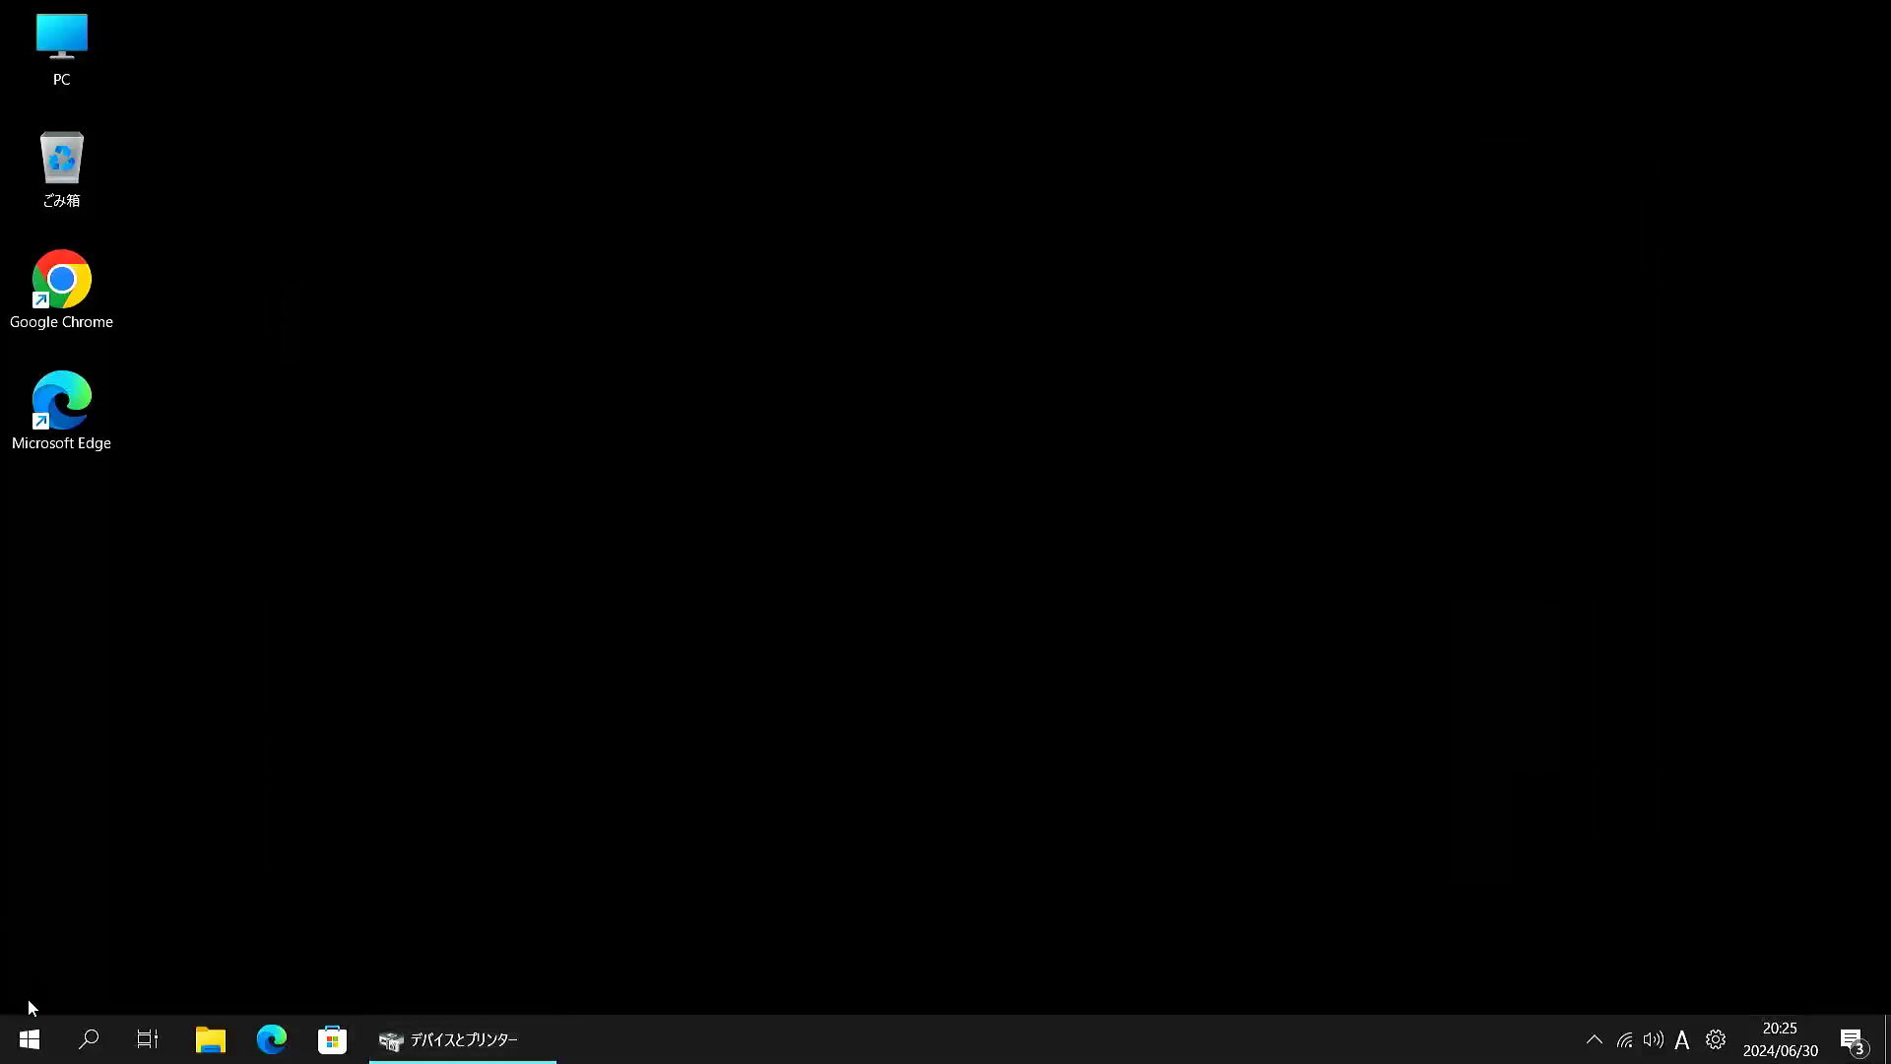
# Create a desktop shortcut to コントロール パネル from the start menu.
pyautogui.click(33, 1043)
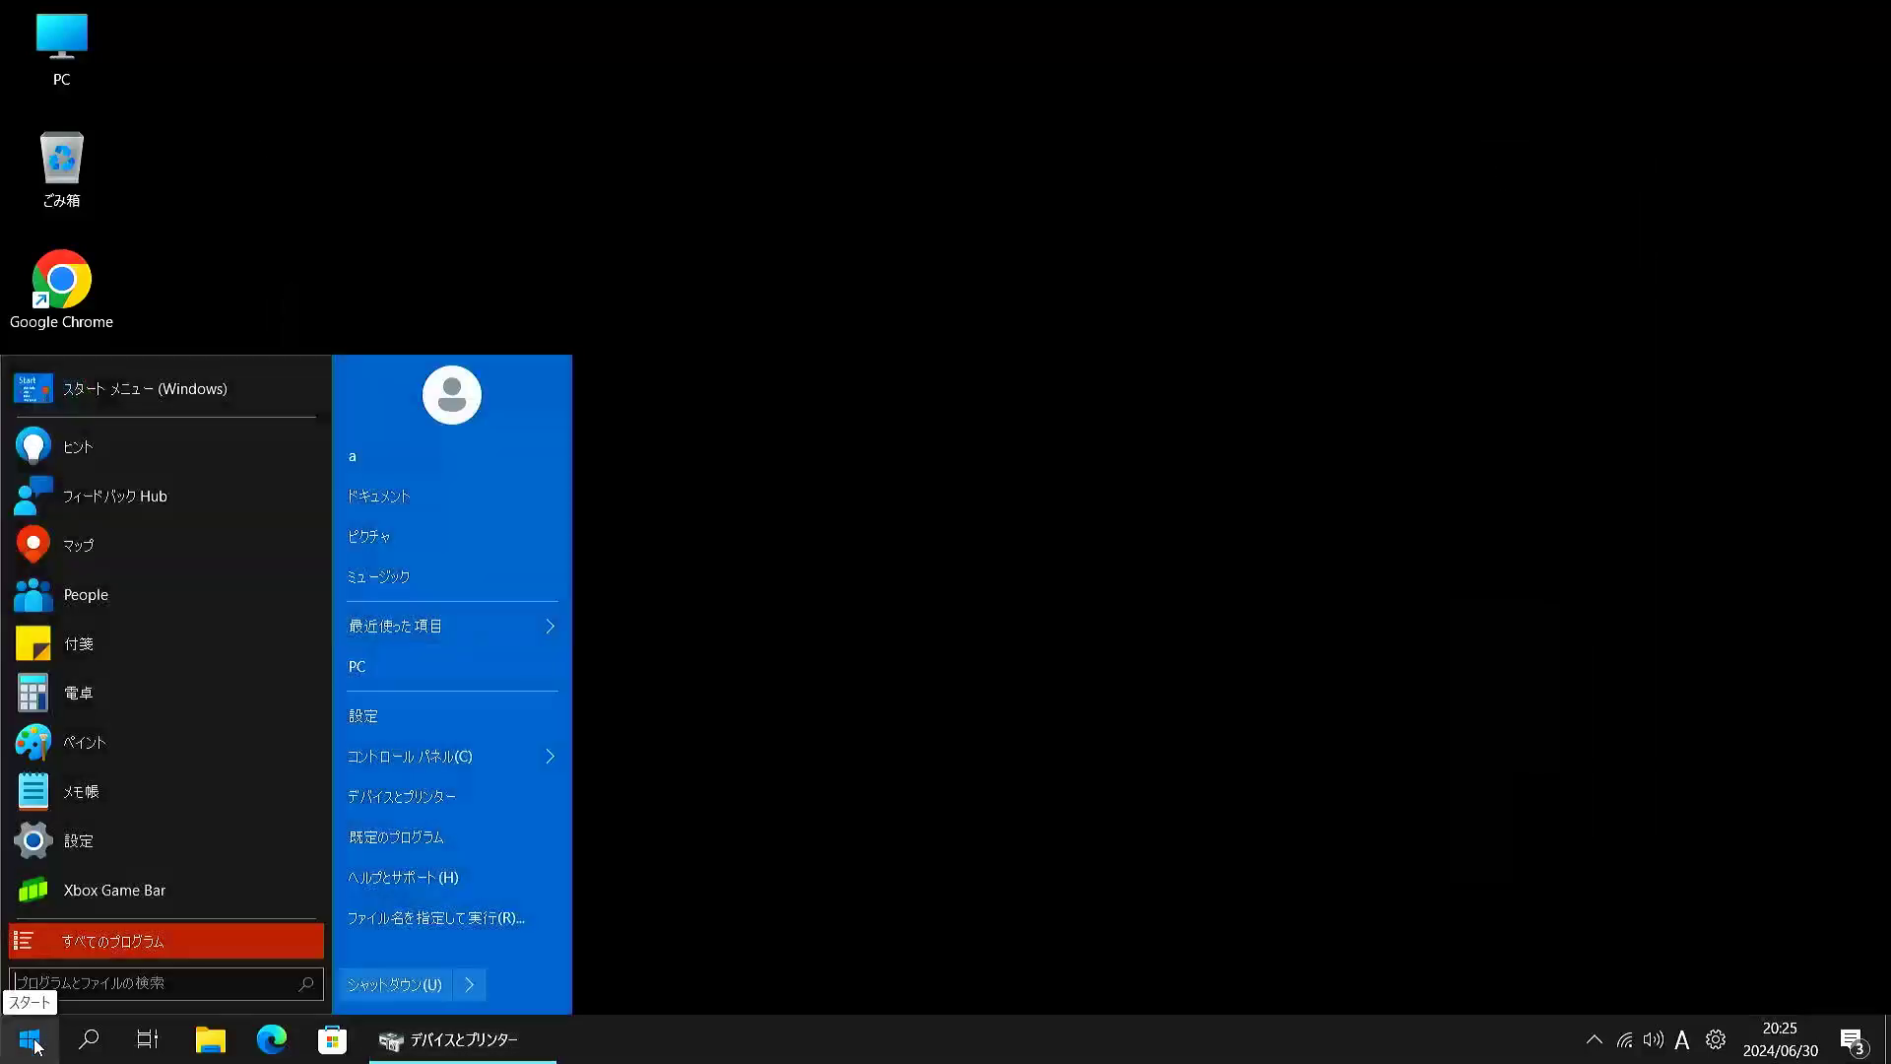
pyautogui.moveTo(405, 765)
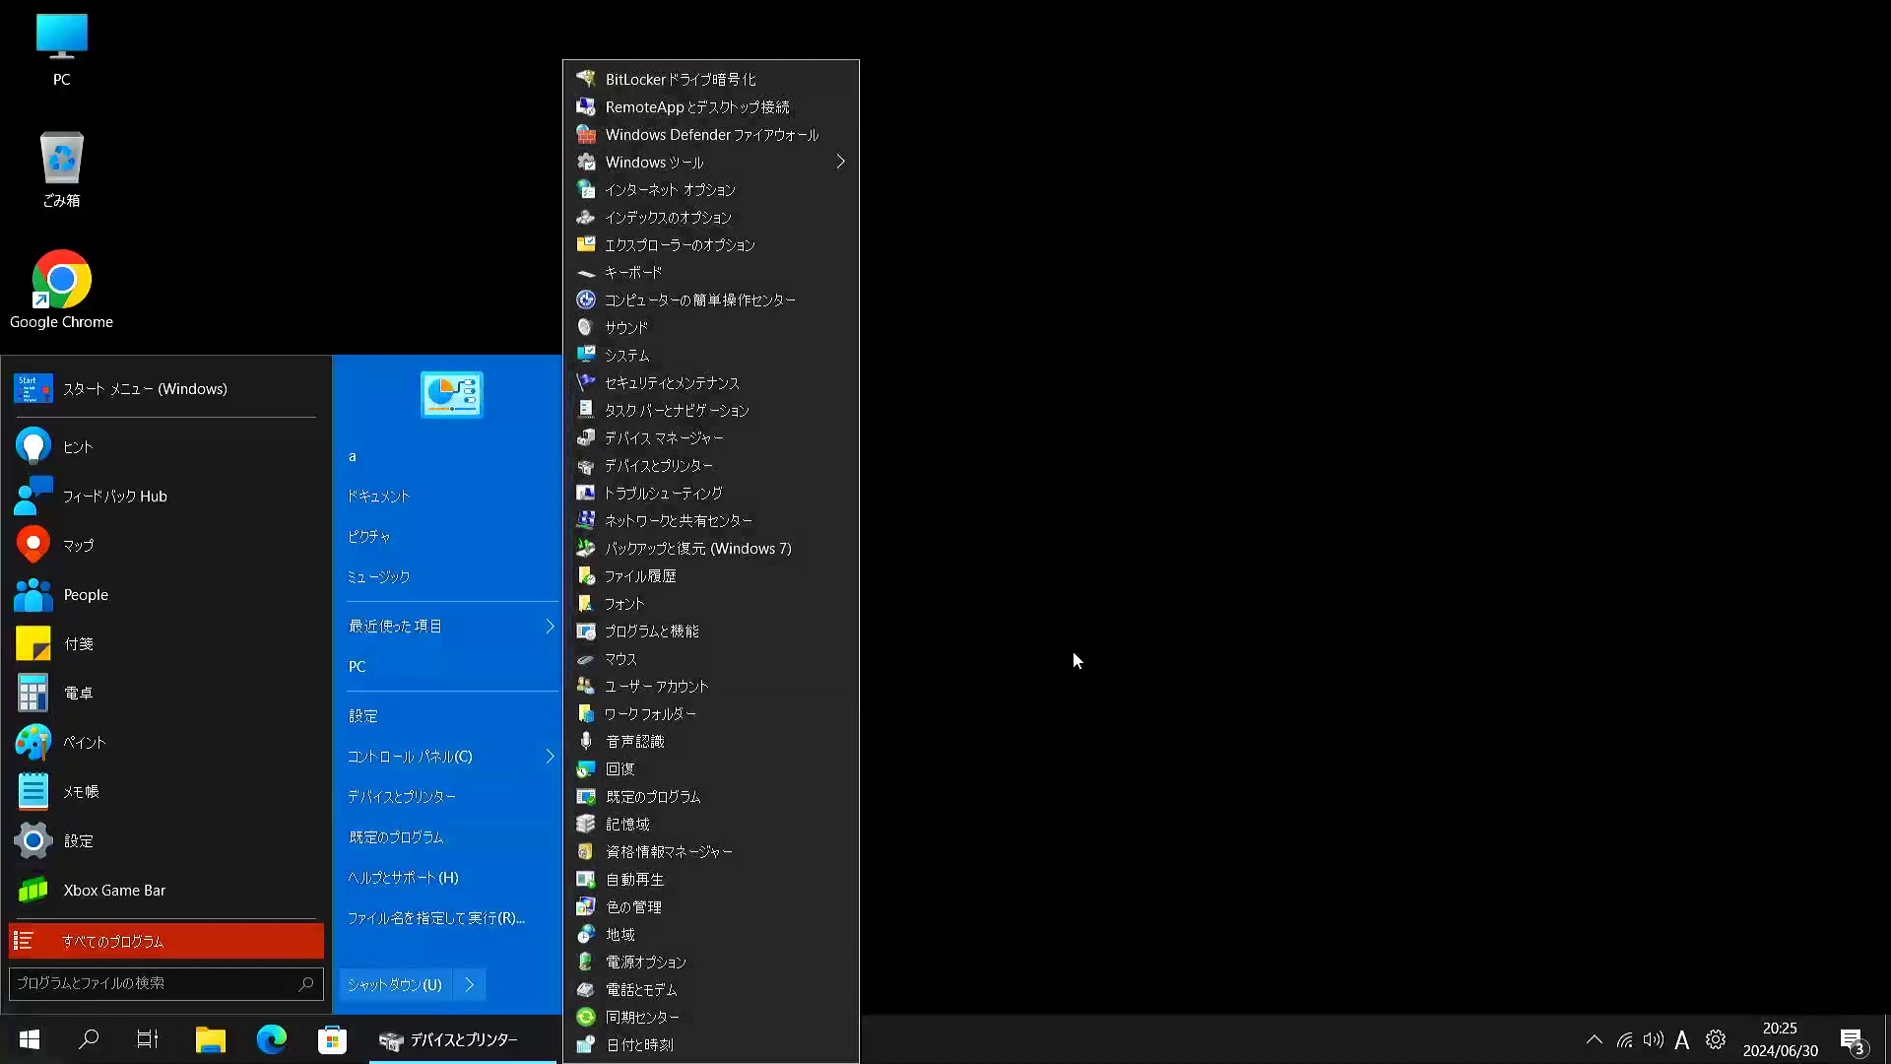
pyautogui.rightClick(493, 755)
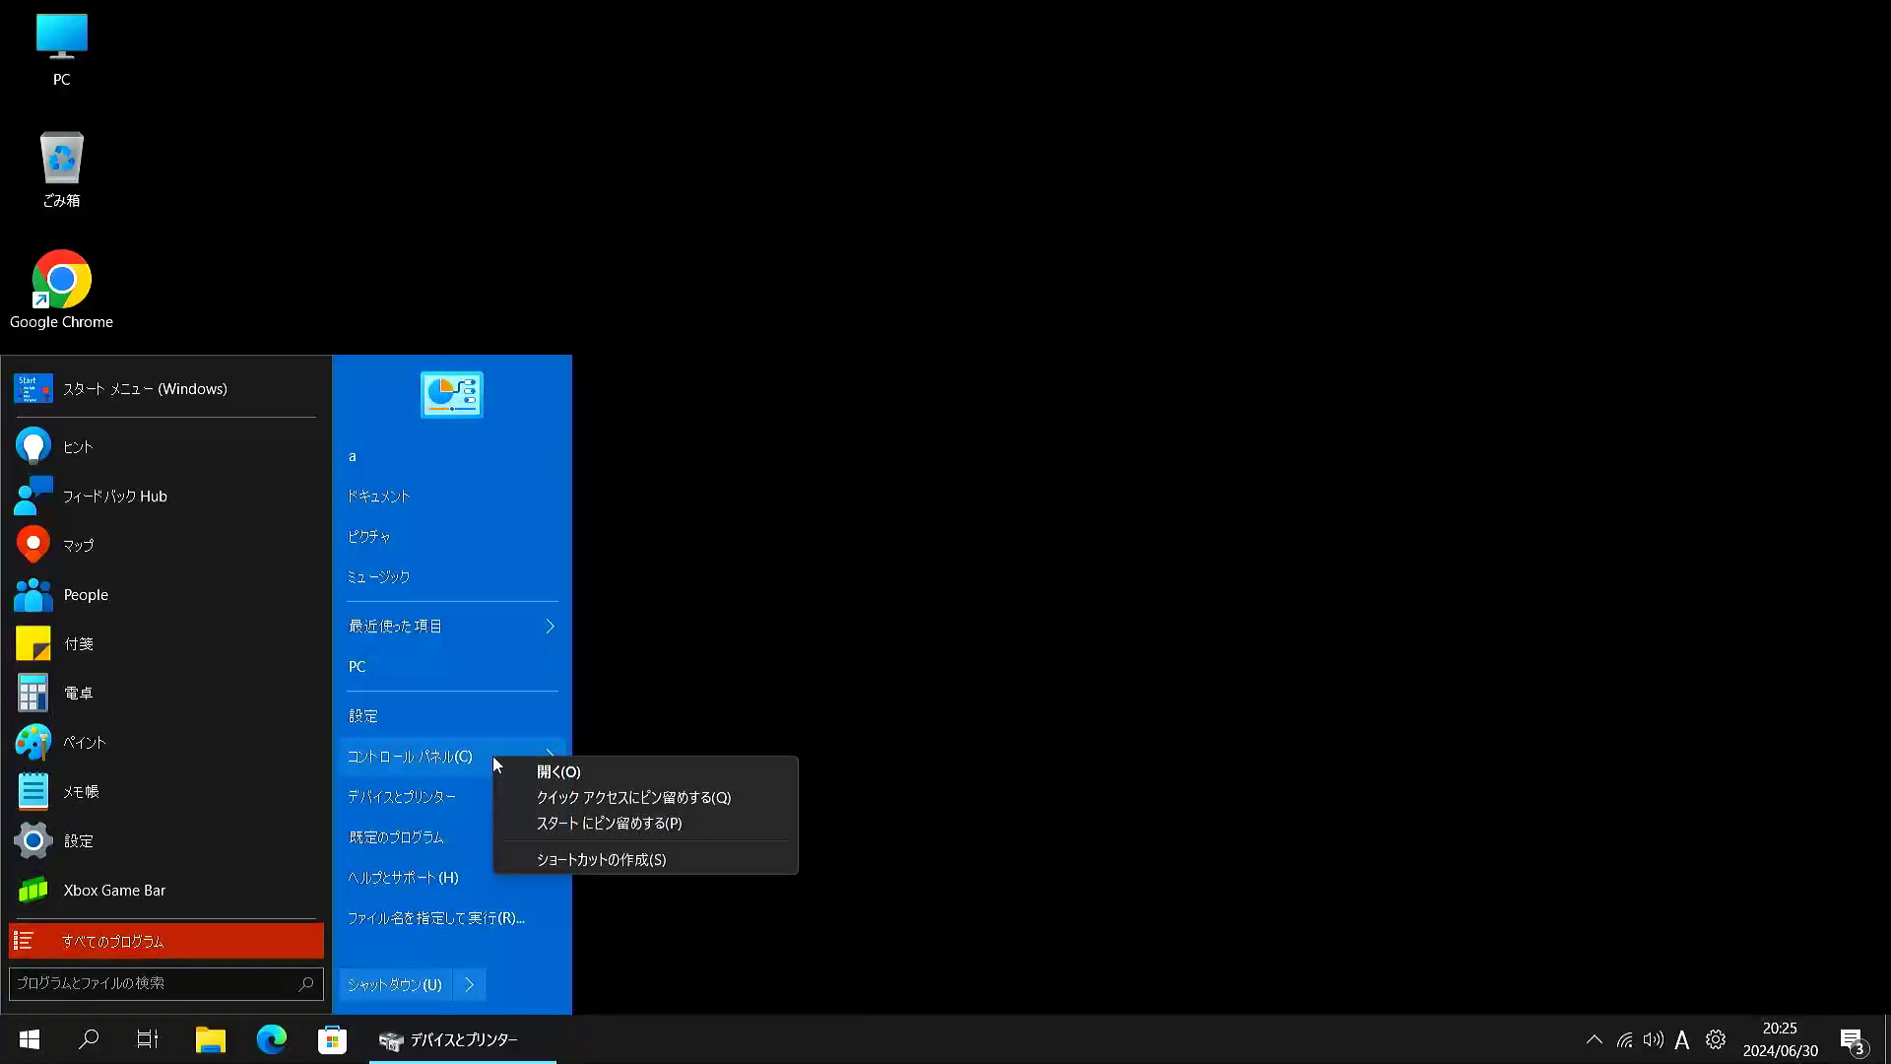
pyautogui.click(651, 858)
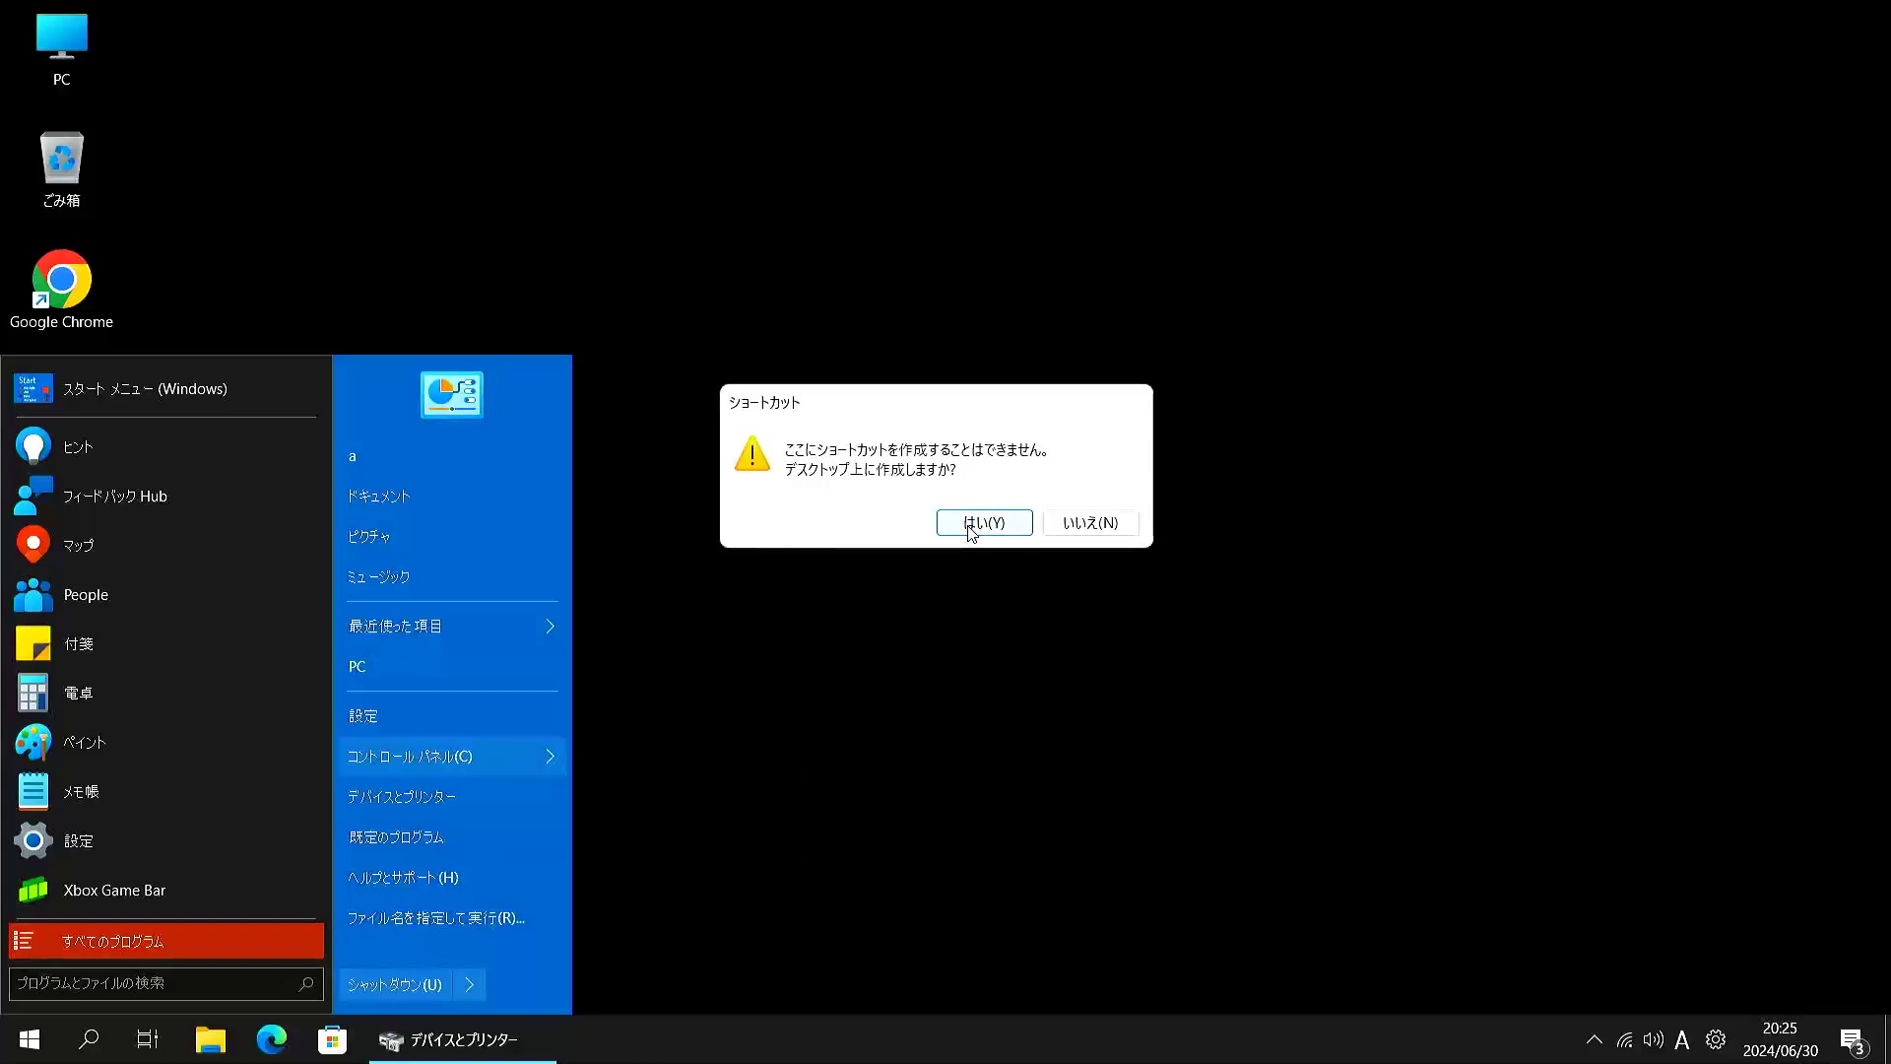
pyautogui.click(983, 523)
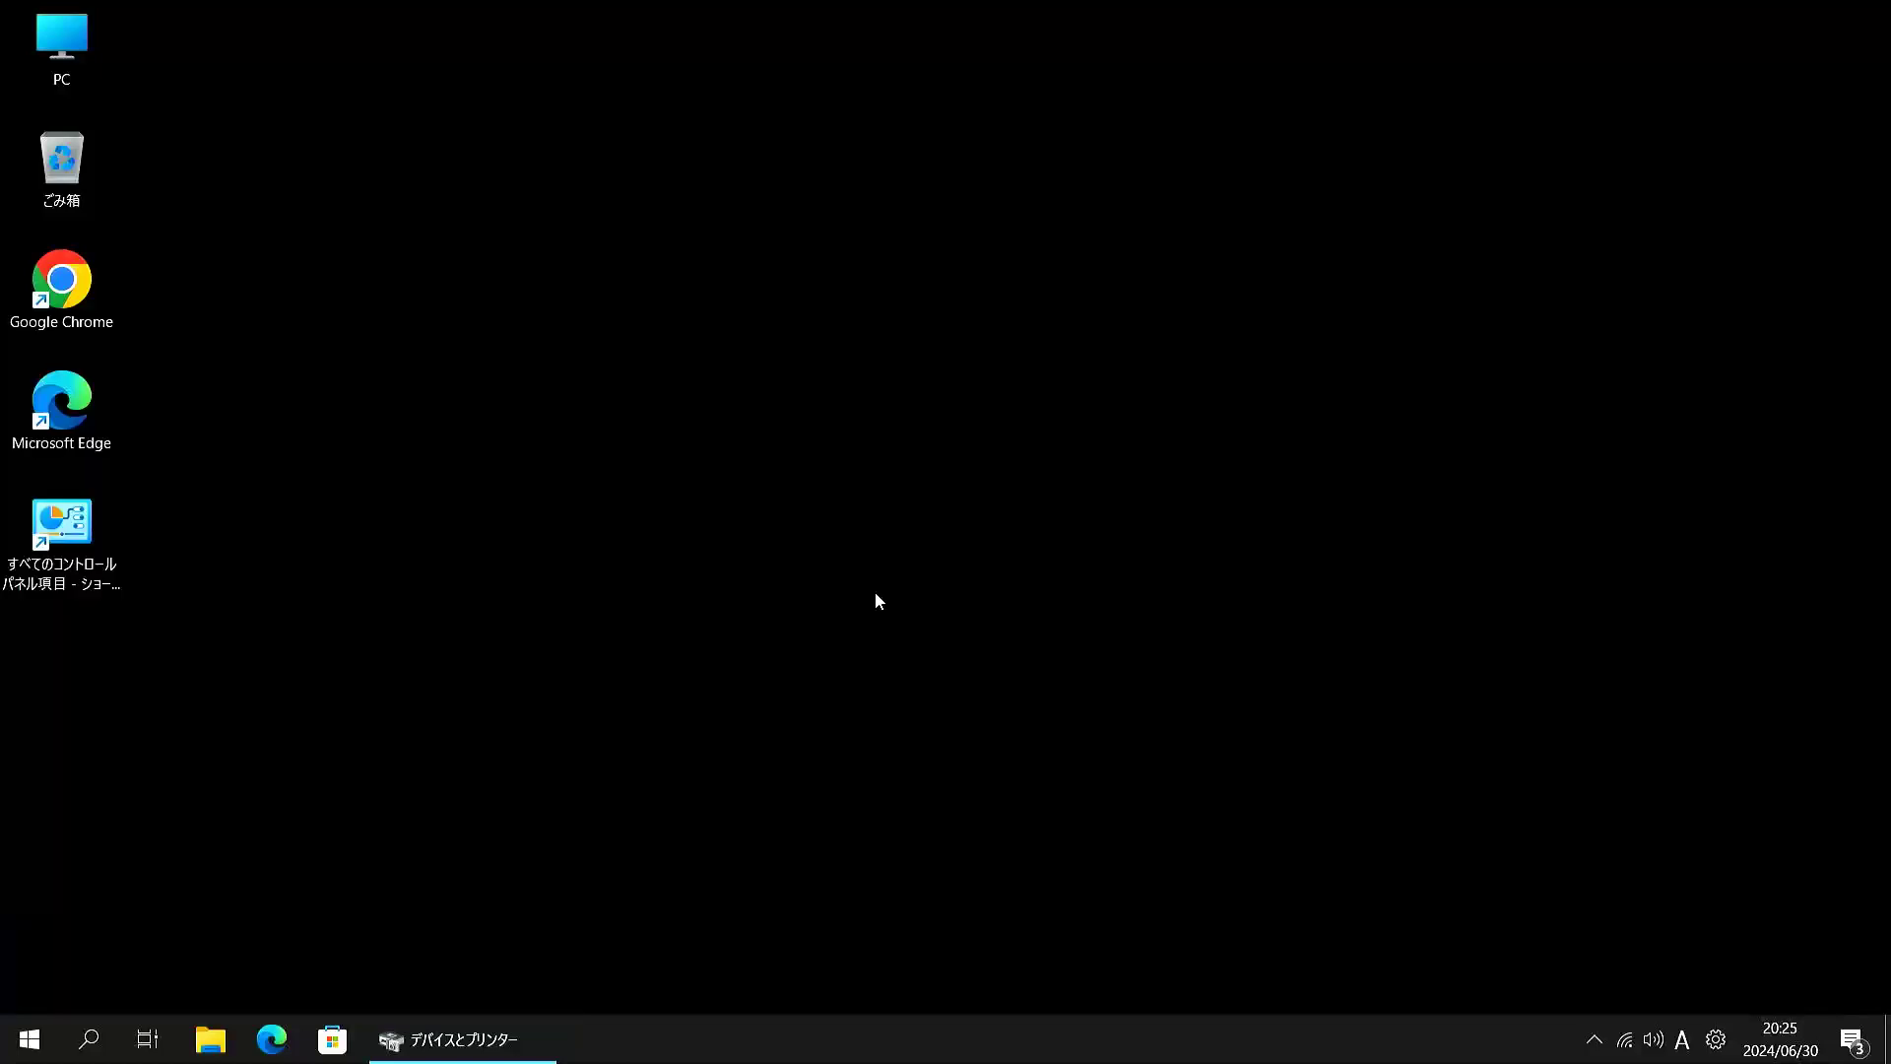
# Open the control panel from its desktop shortcut and reposition and enlarge the window to show all items.
pyautogui.click(71, 537)
pyautogui.doubleClick(69, 530)
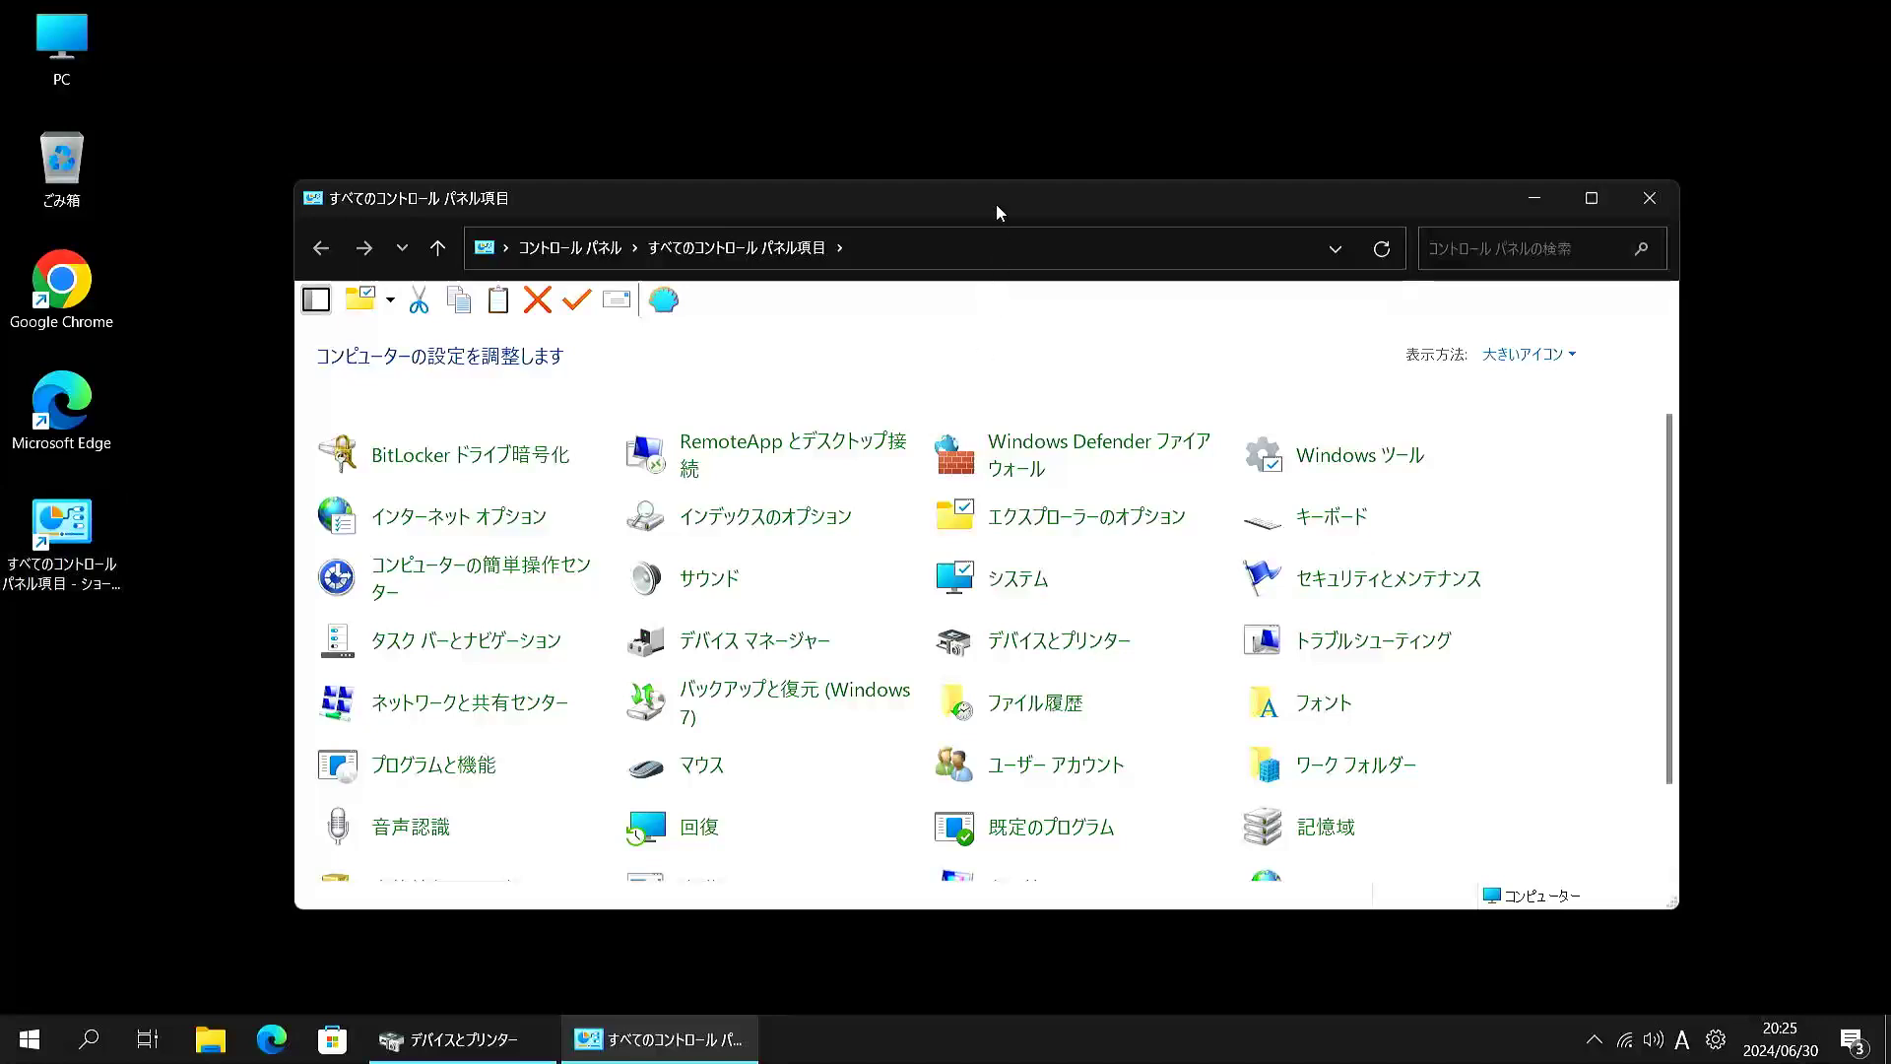
pyautogui.moveTo(996, 203); pyautogui.dragTo(963, 68)
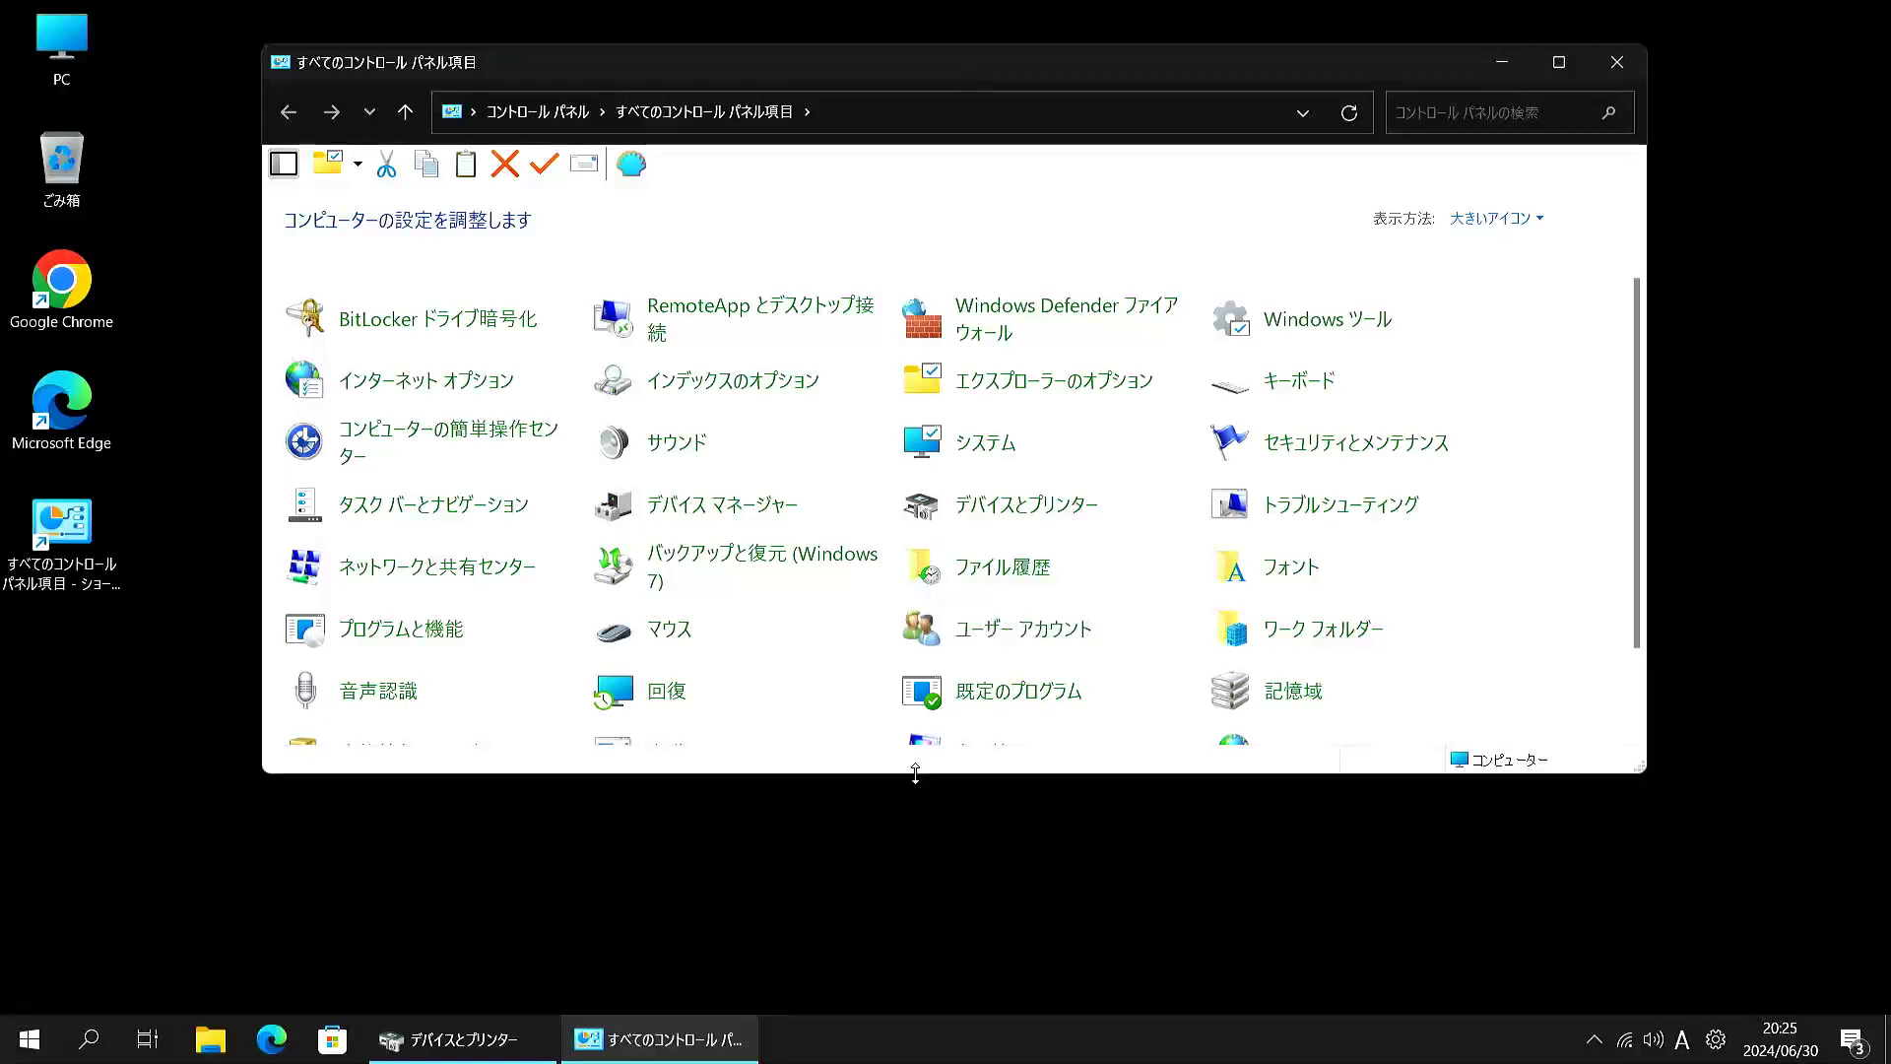
pyautogui.moveTo(915, 779); pyautogui.dragTo(890, 951)
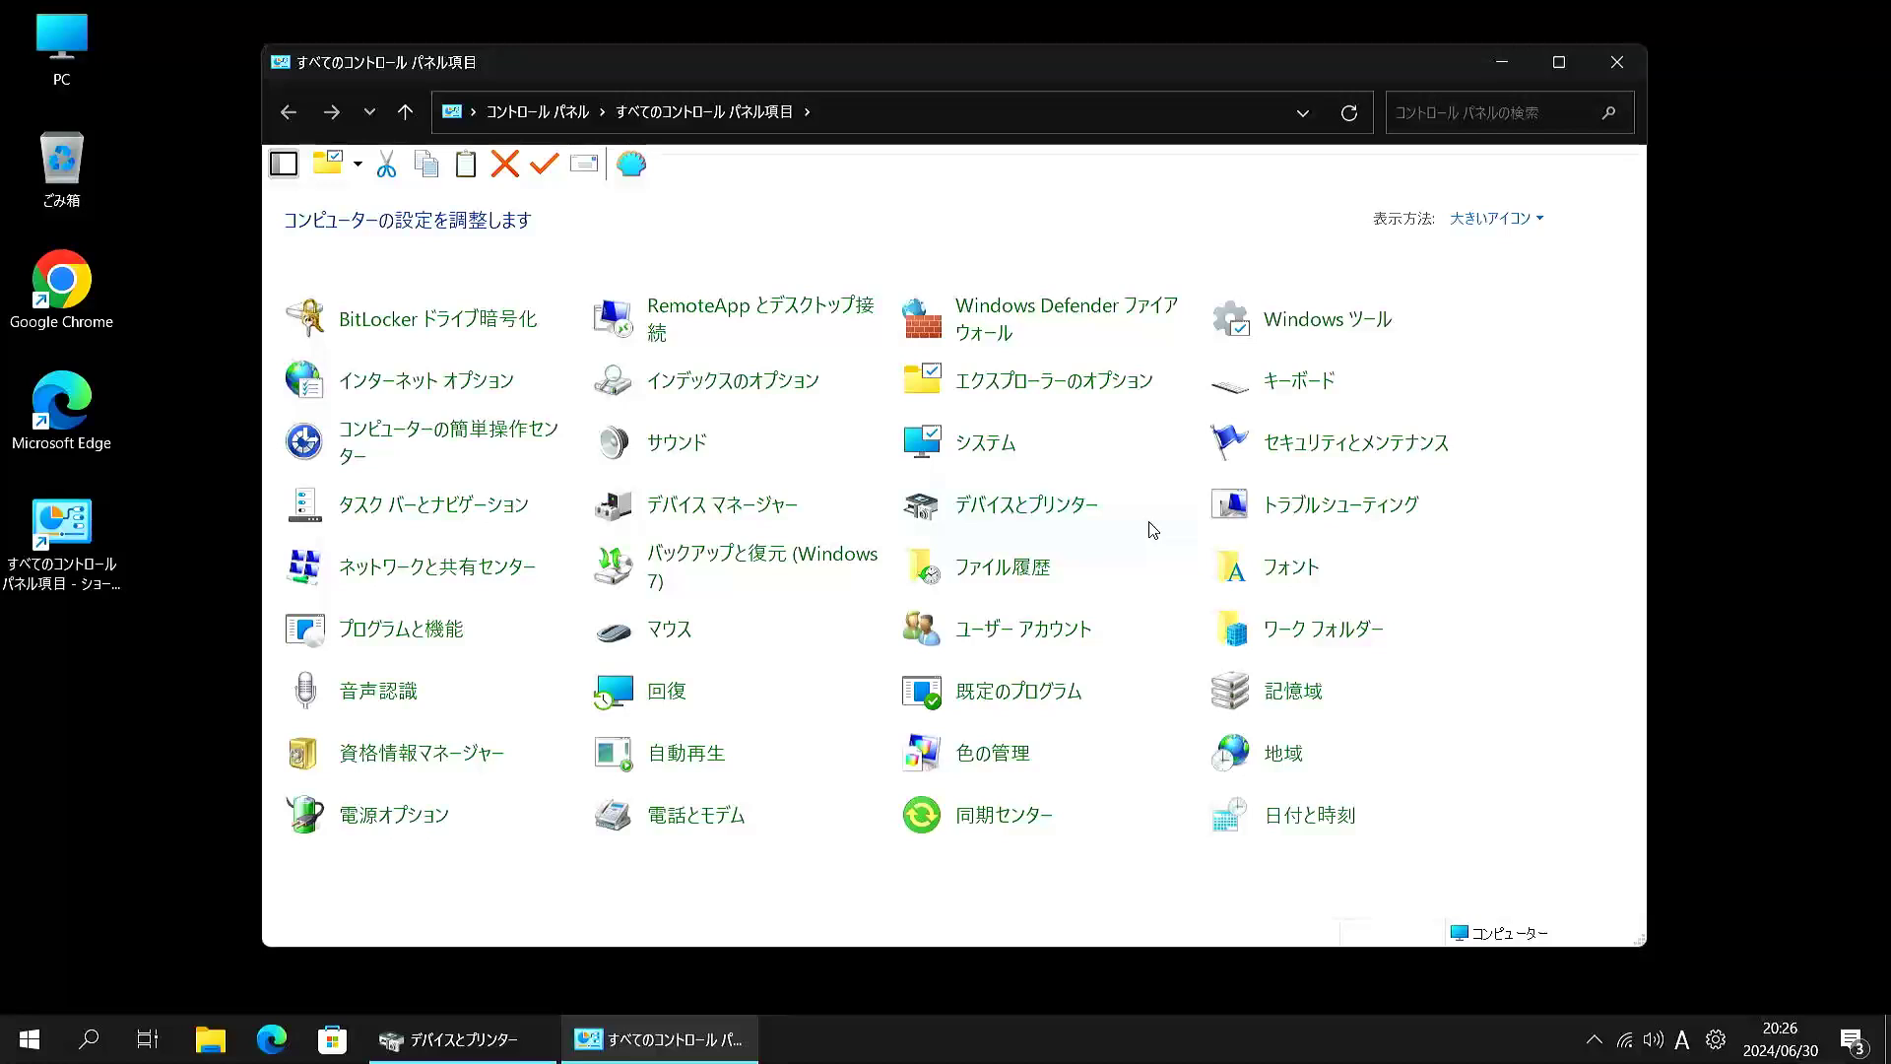
# Open デバイス マネージャー, examine the entries under セキュリティ デバイス, and minimise the window.
pyautogui.click(701, 506)
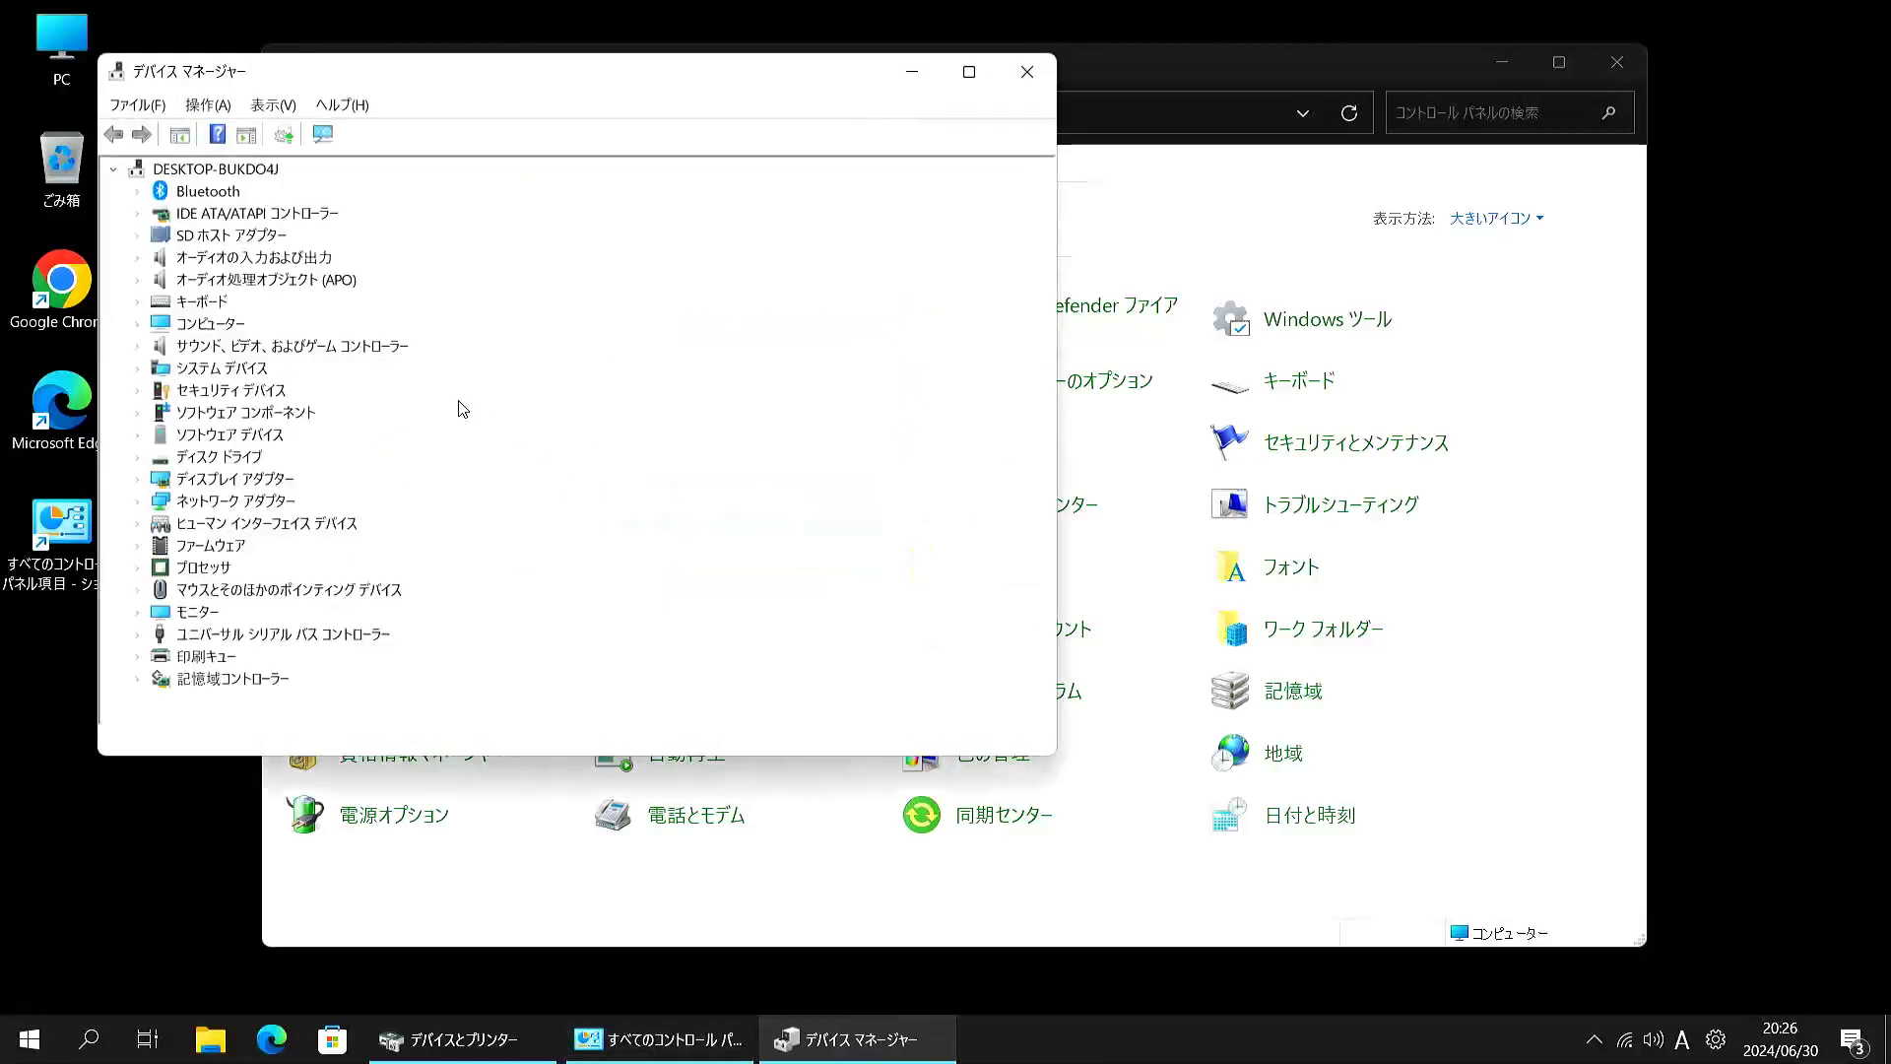
pyautogui.doubleClick(269, 394)
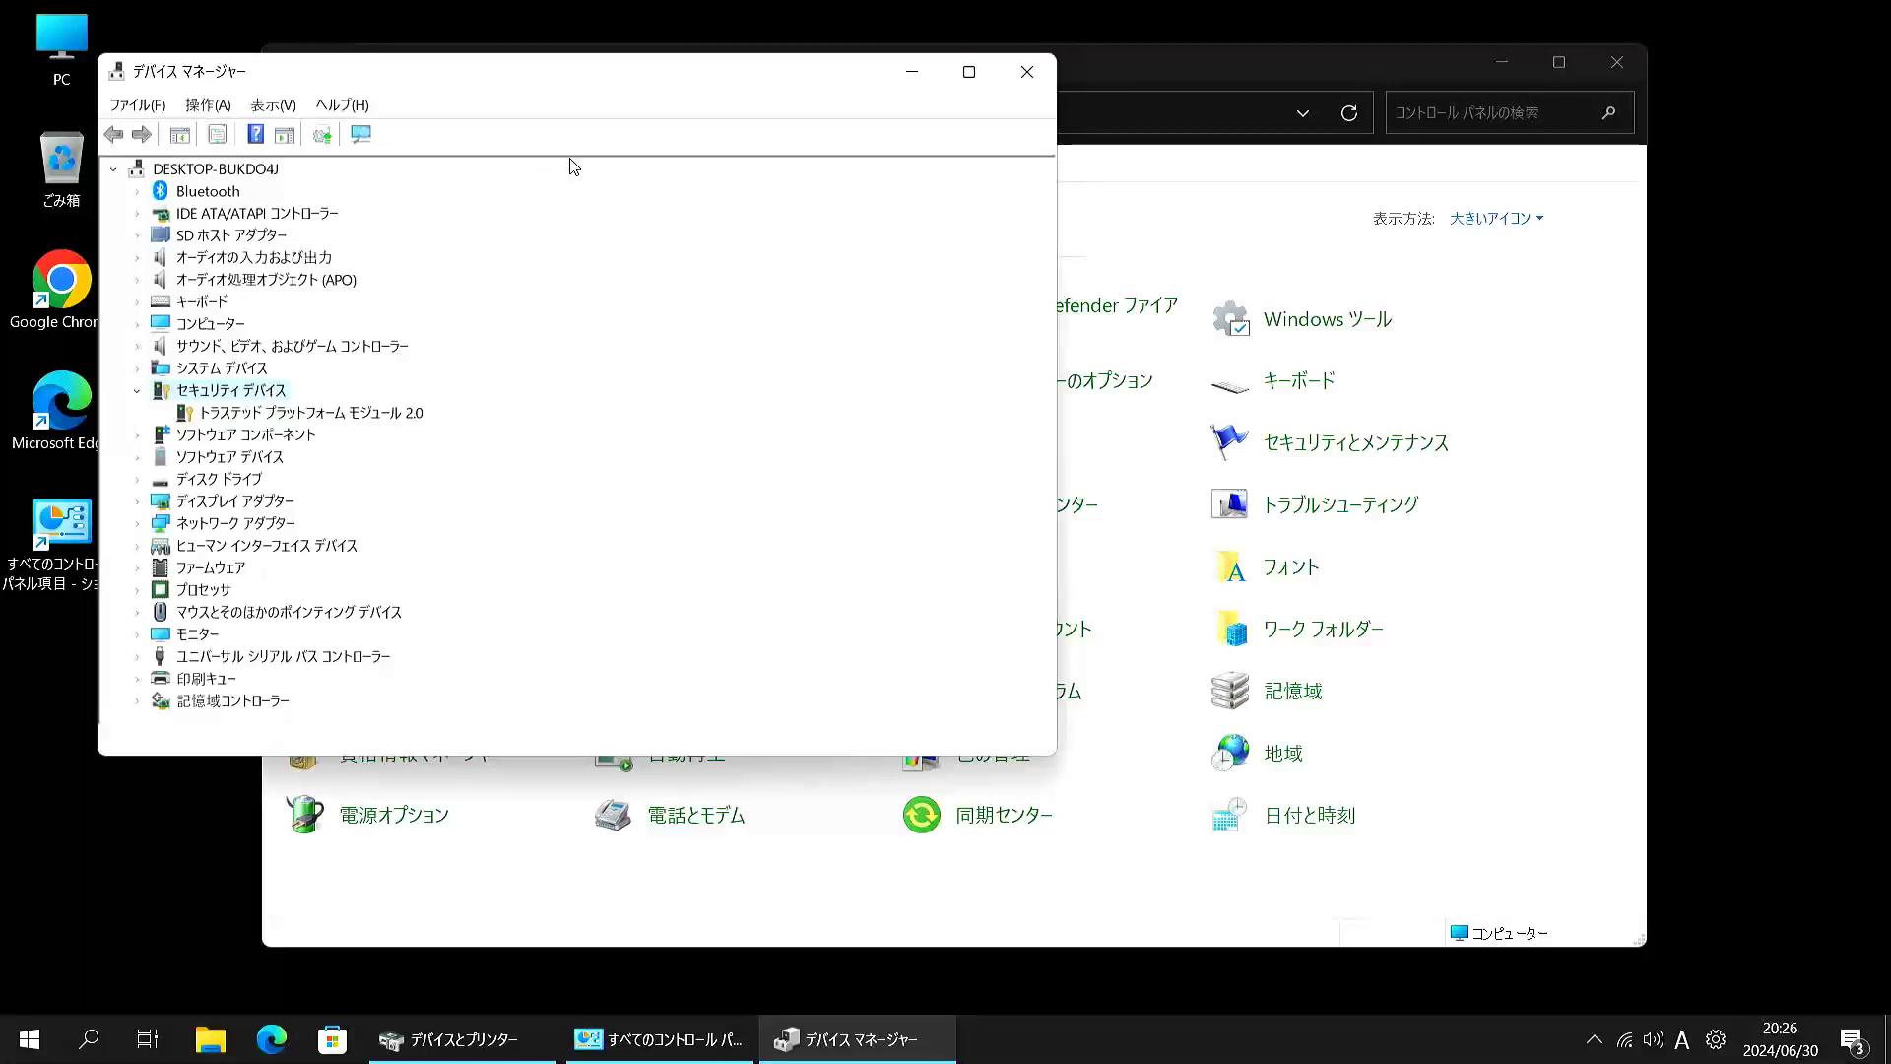
pyautogui.click(914, 79)
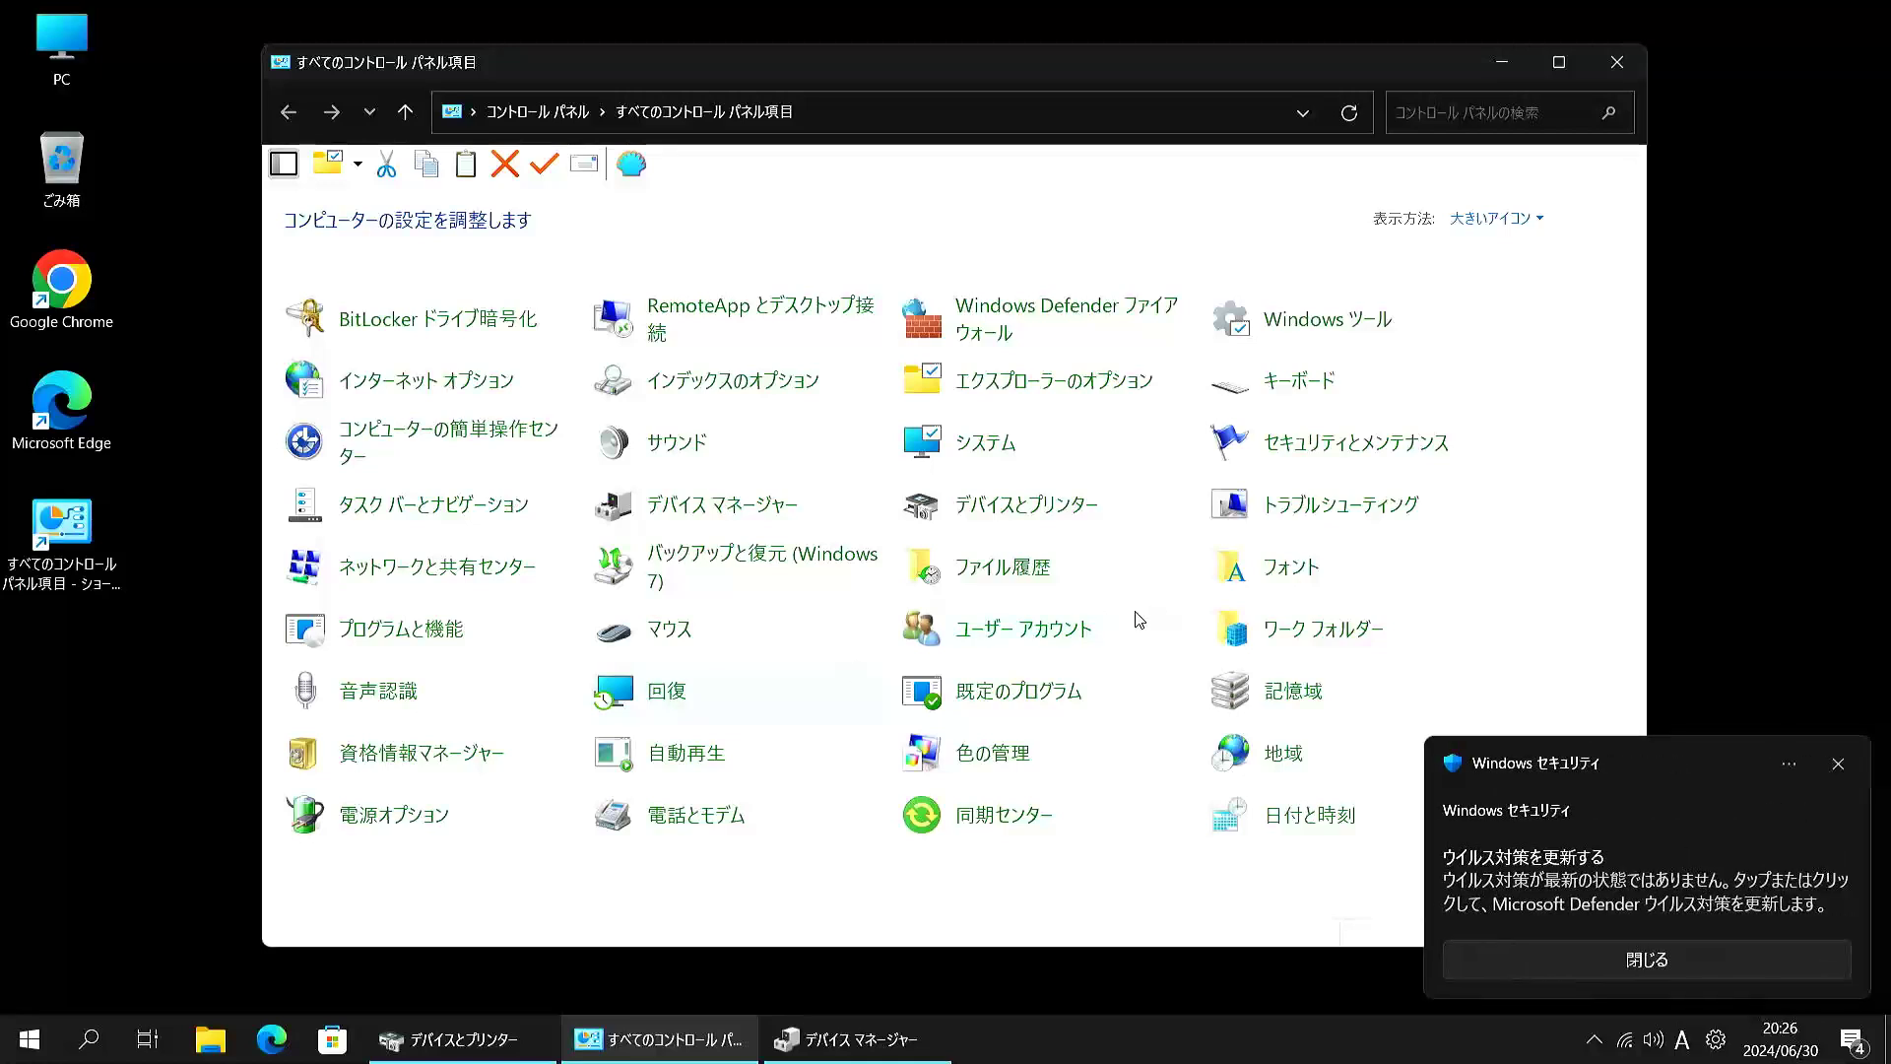
# Set the user account control notification level to 通知しない in ユーザー アカウント, allow the change, and return to all control panel items.
pyautogui.click(1024, 630)
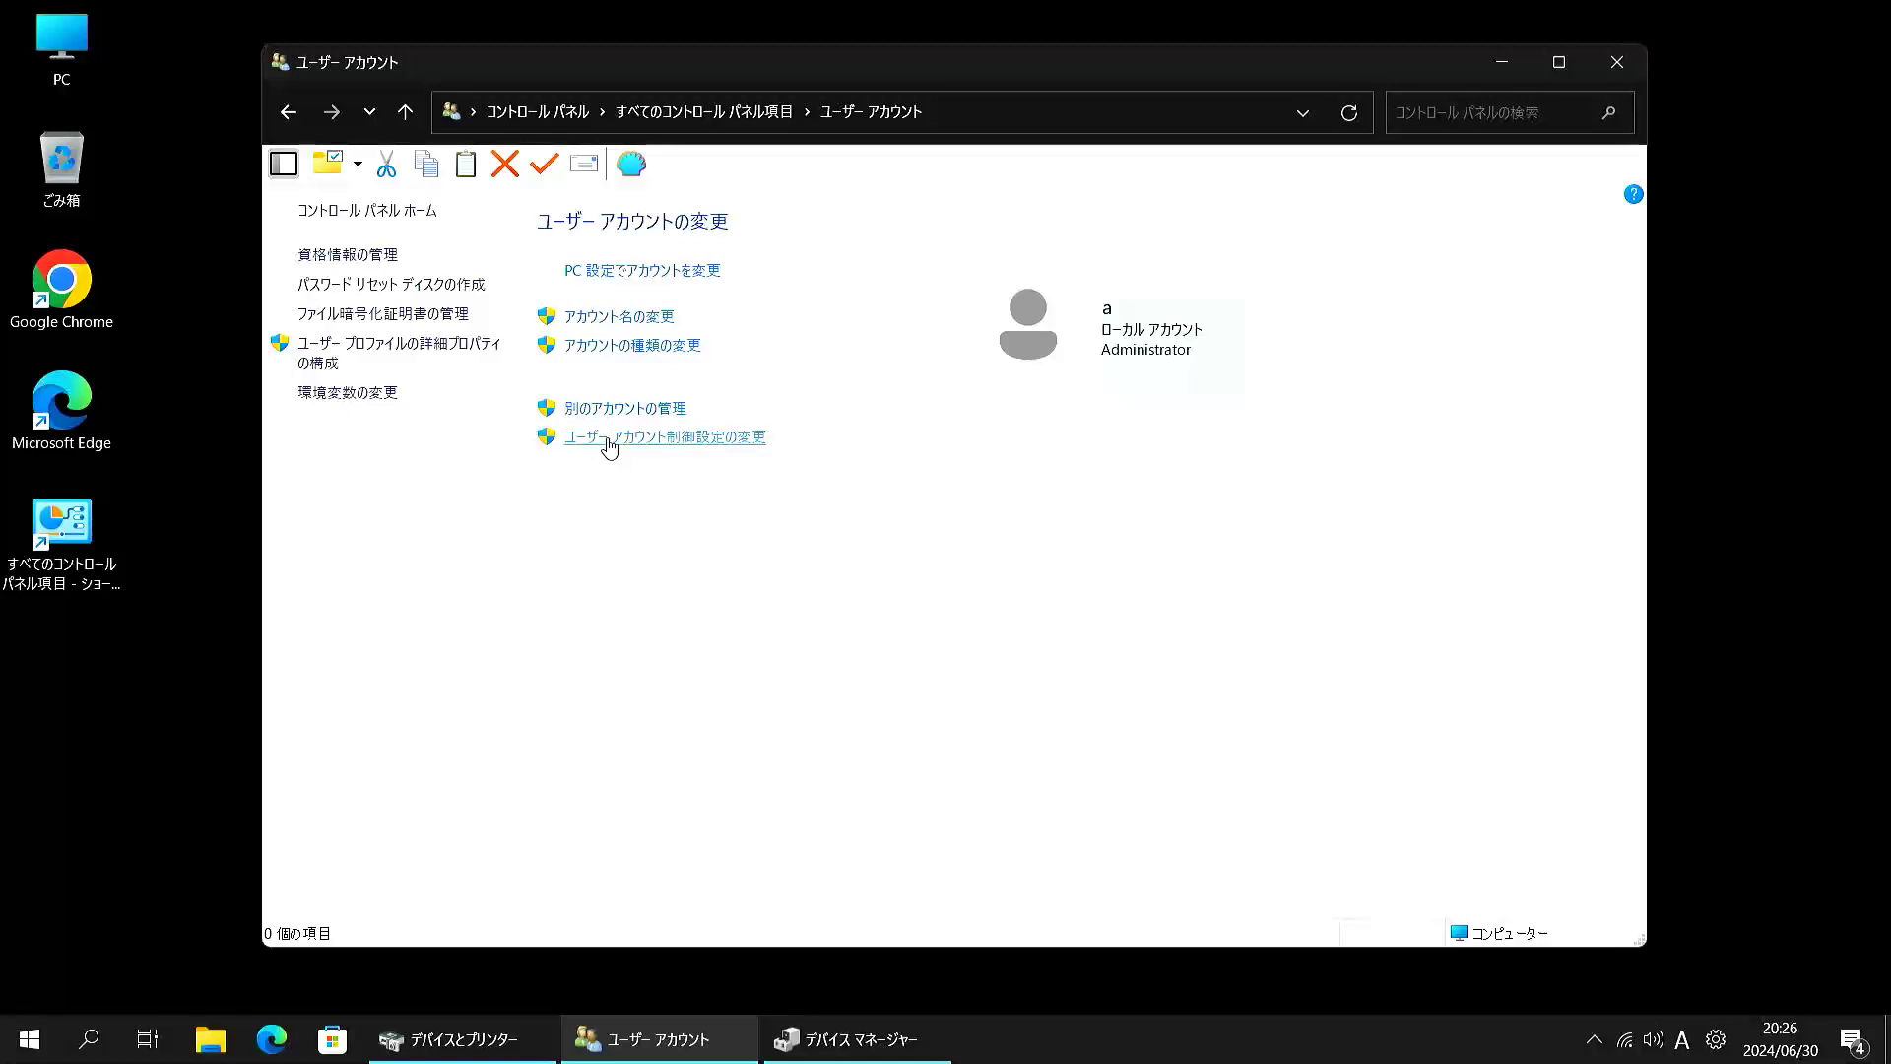
pyautogui.click(705, 438)
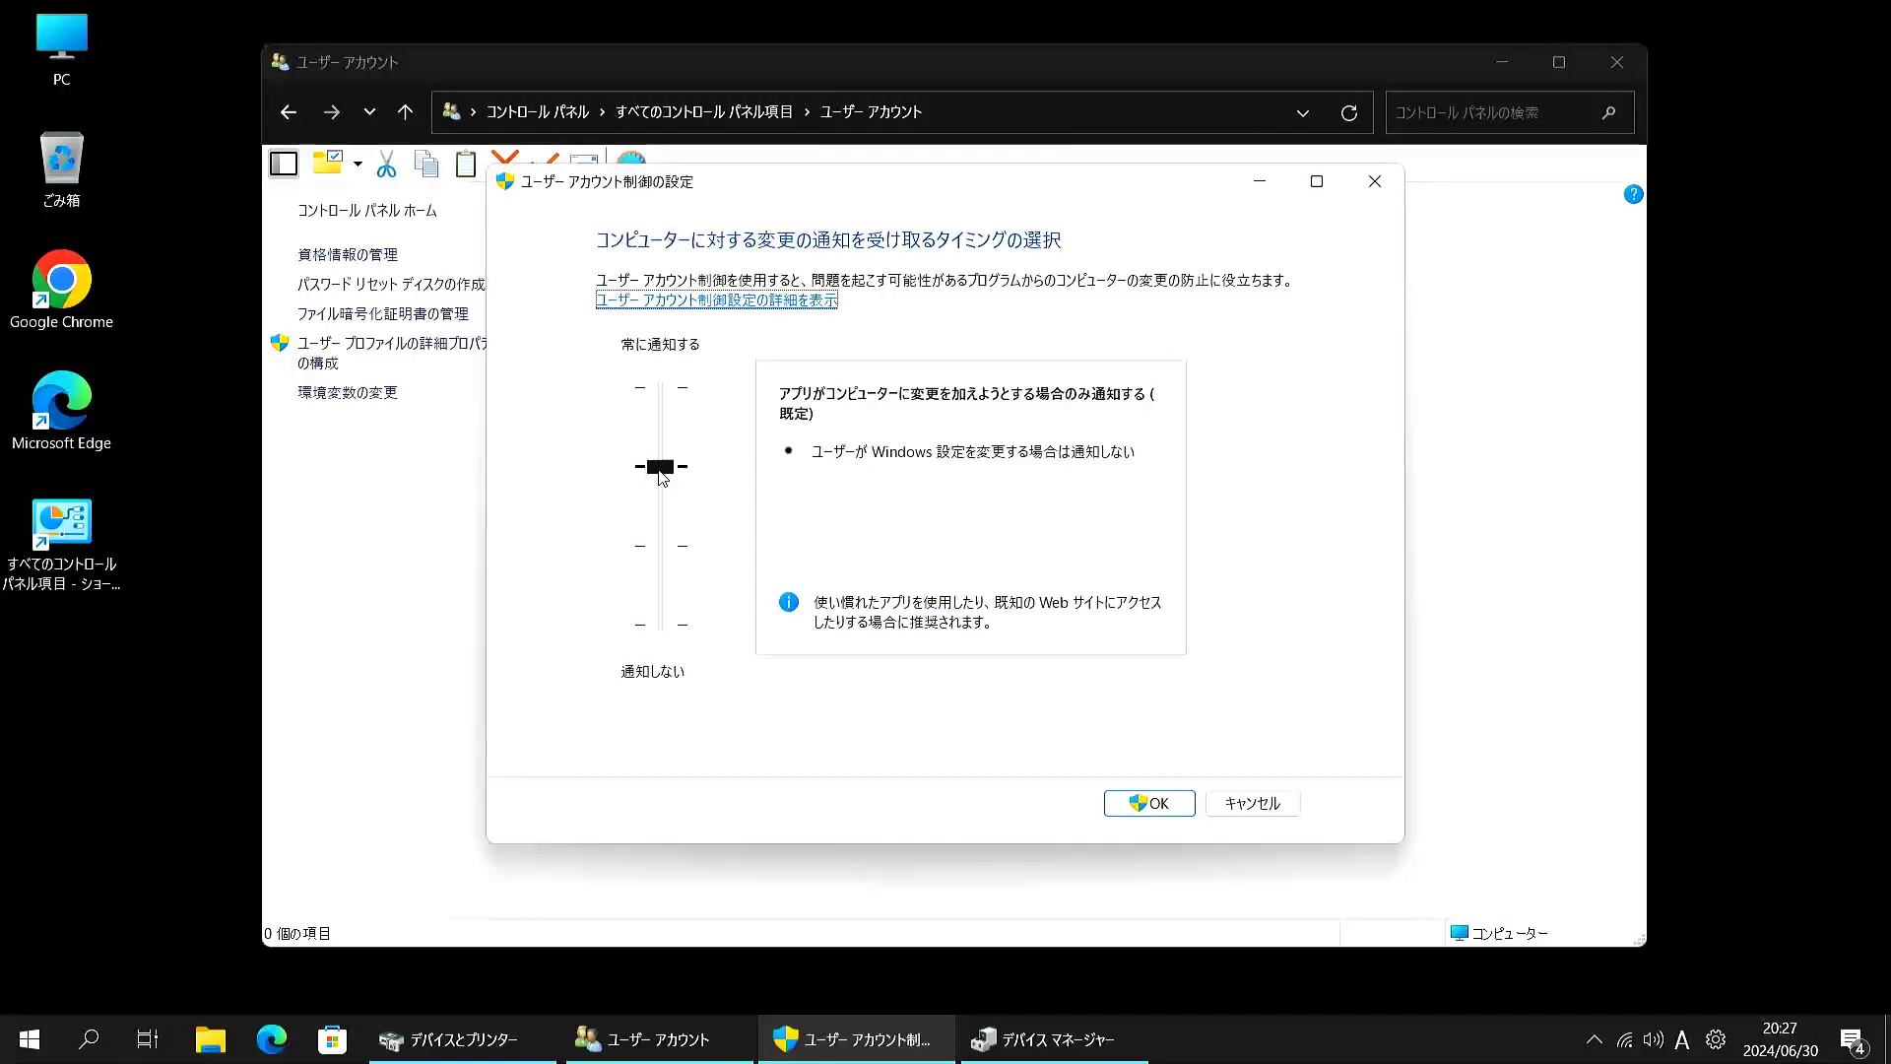
pyautogui.moveTo(662, 472); pyautogui.dragTo(691, 699)
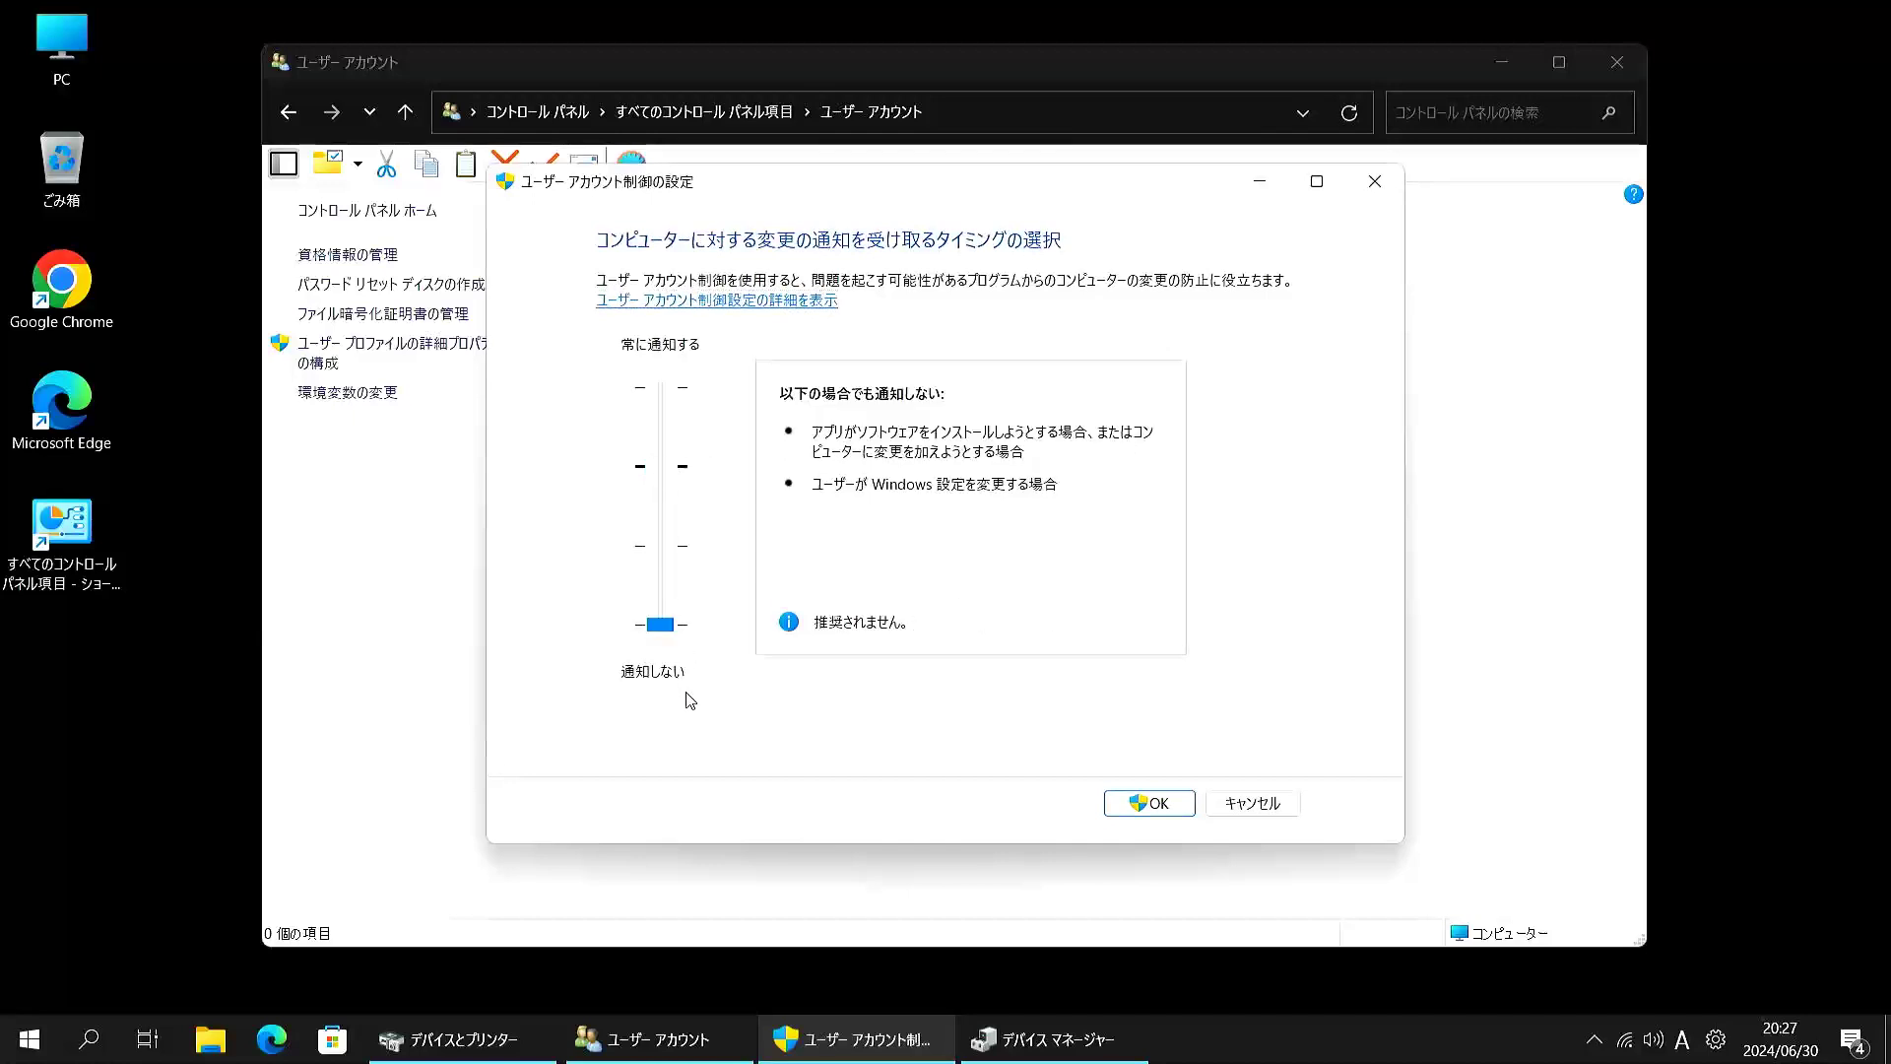
pyautogui.click(1145, 805)
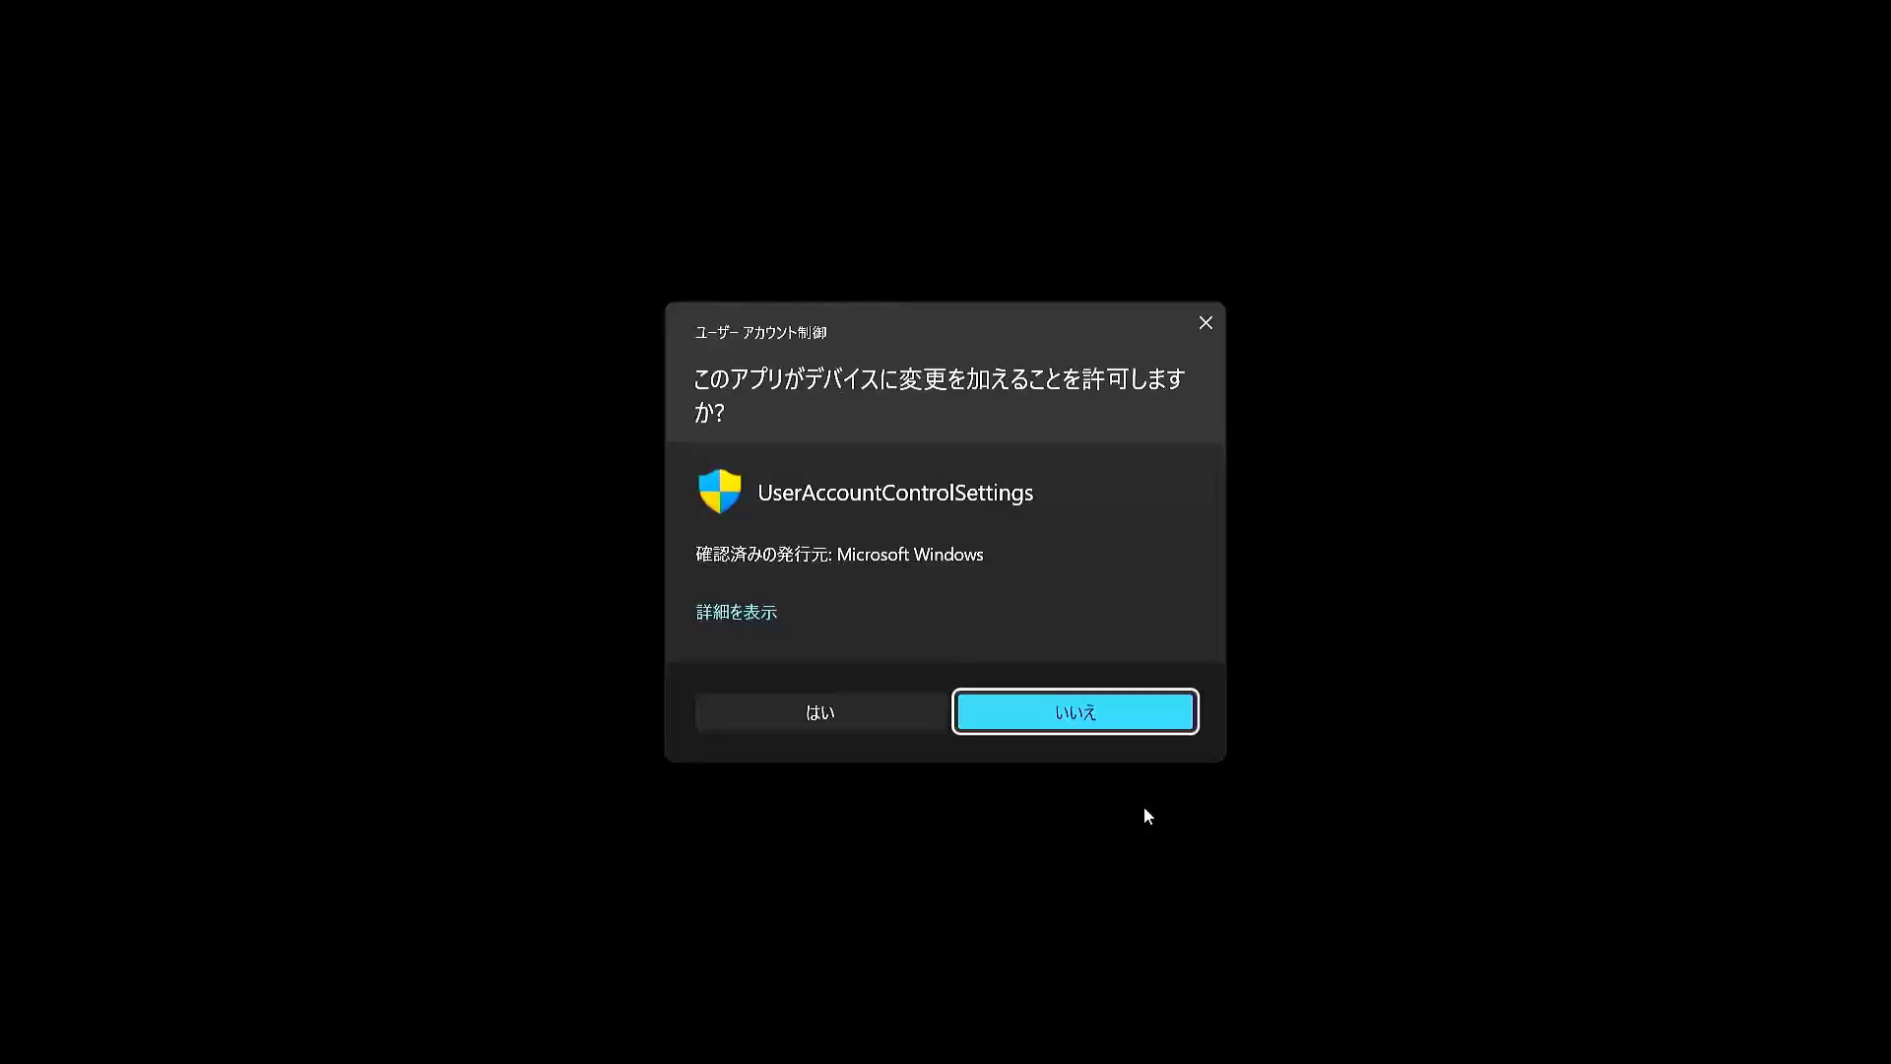
pyautogui.click(824, 713)
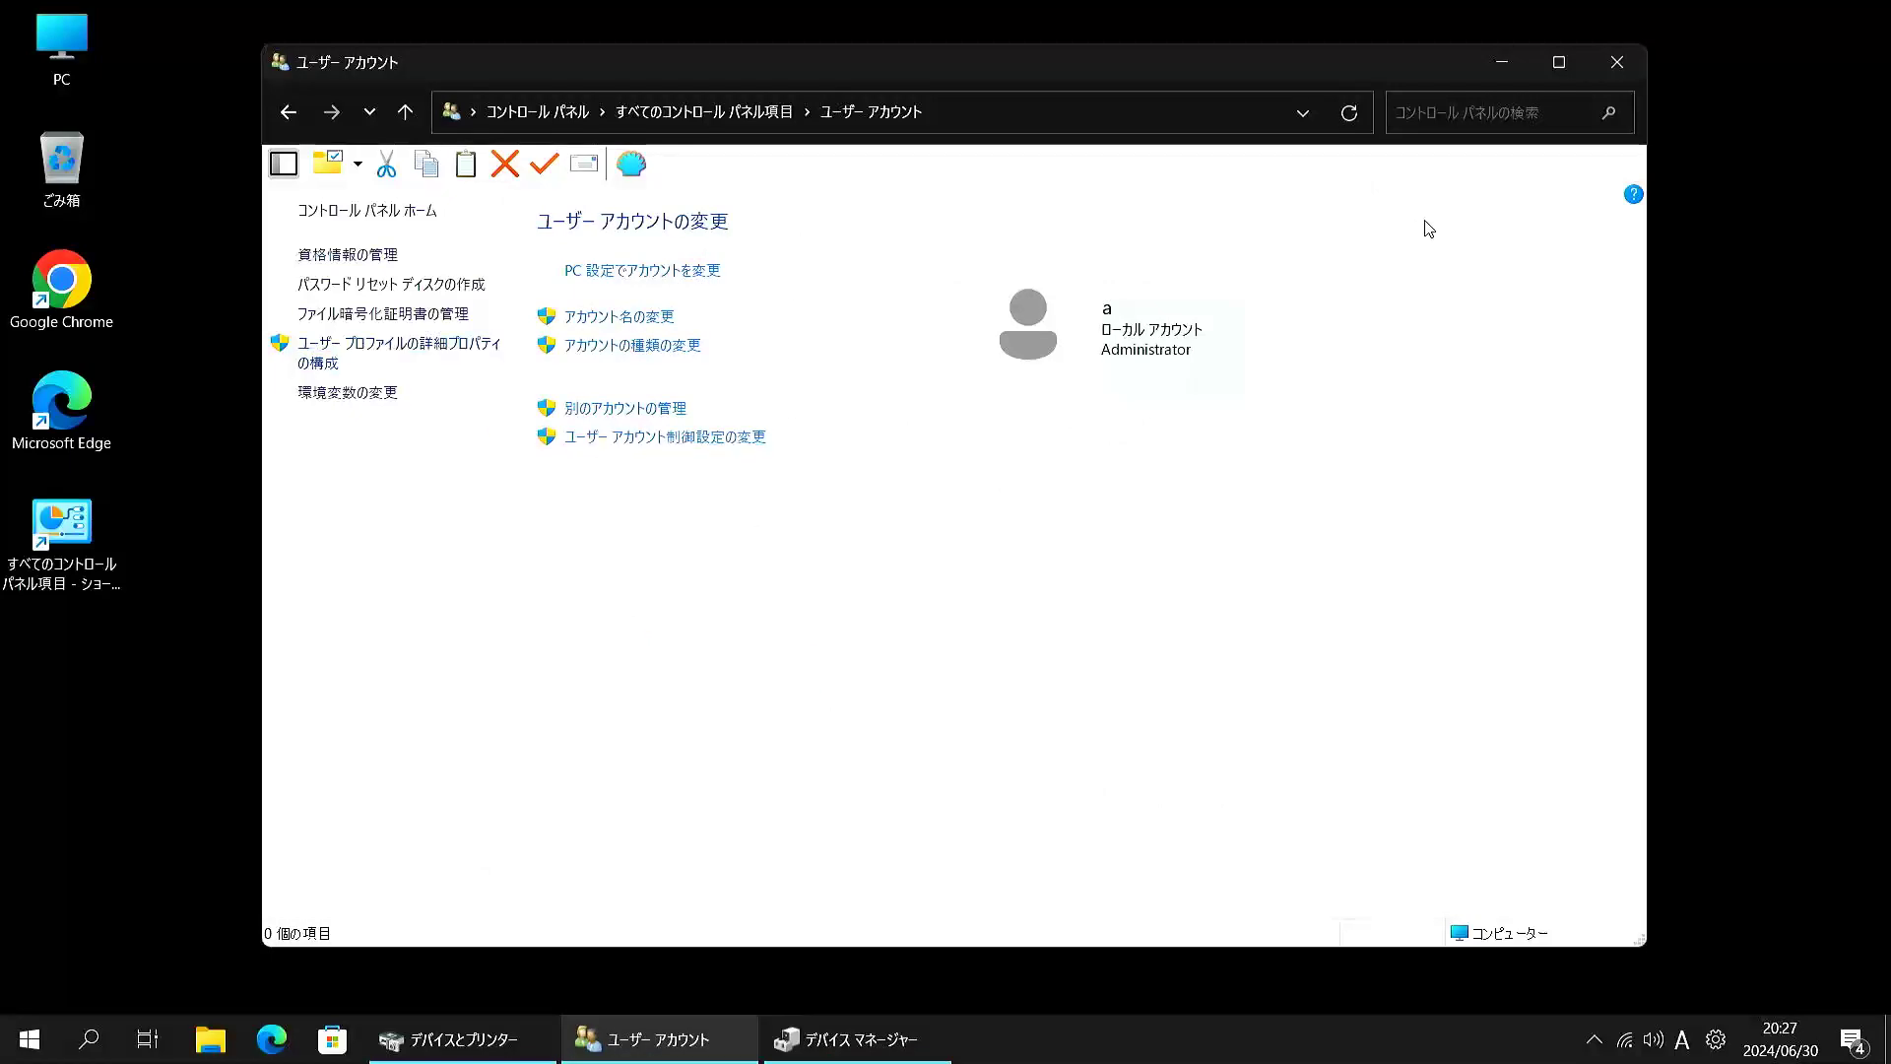
pyautogui.click(279, 121)
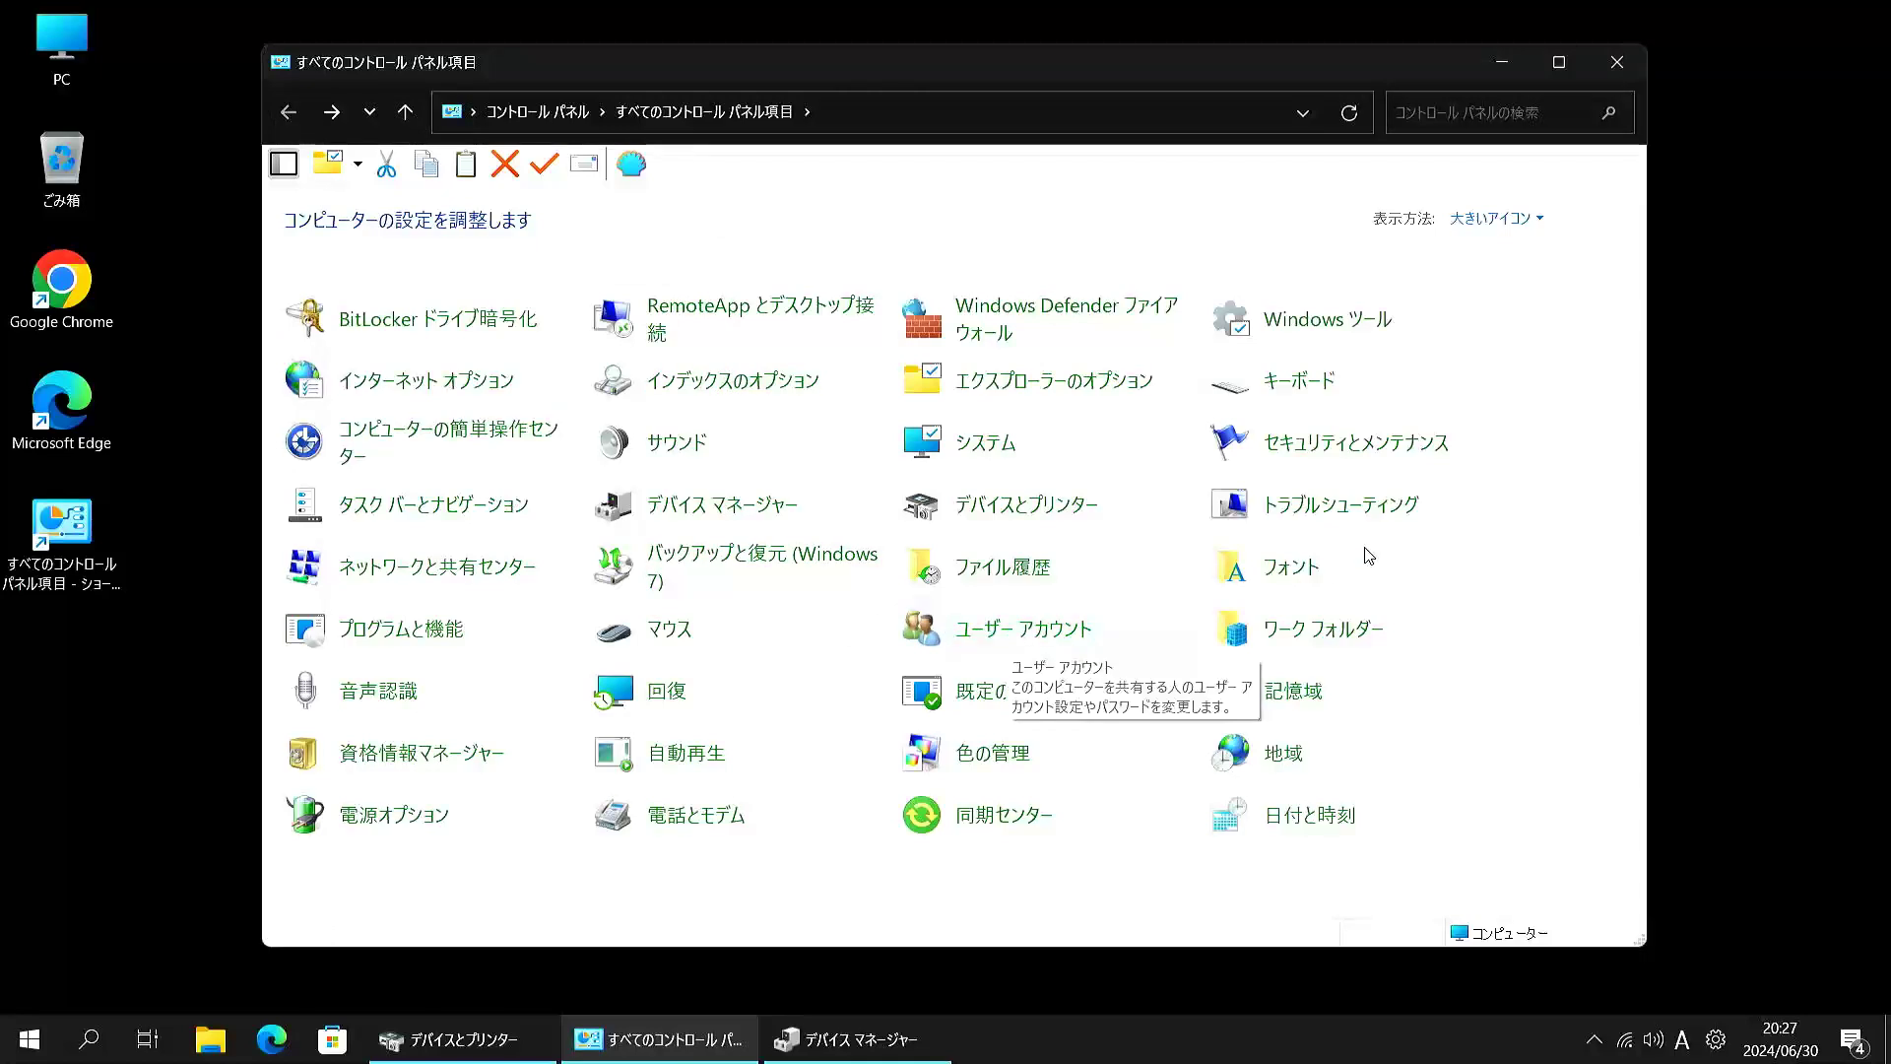
# Review the セキュリティ section of セキュリティとメンテナンス and open Windows セキュリティ for ウイルス対策.
pyautogui.click(1356, 445)
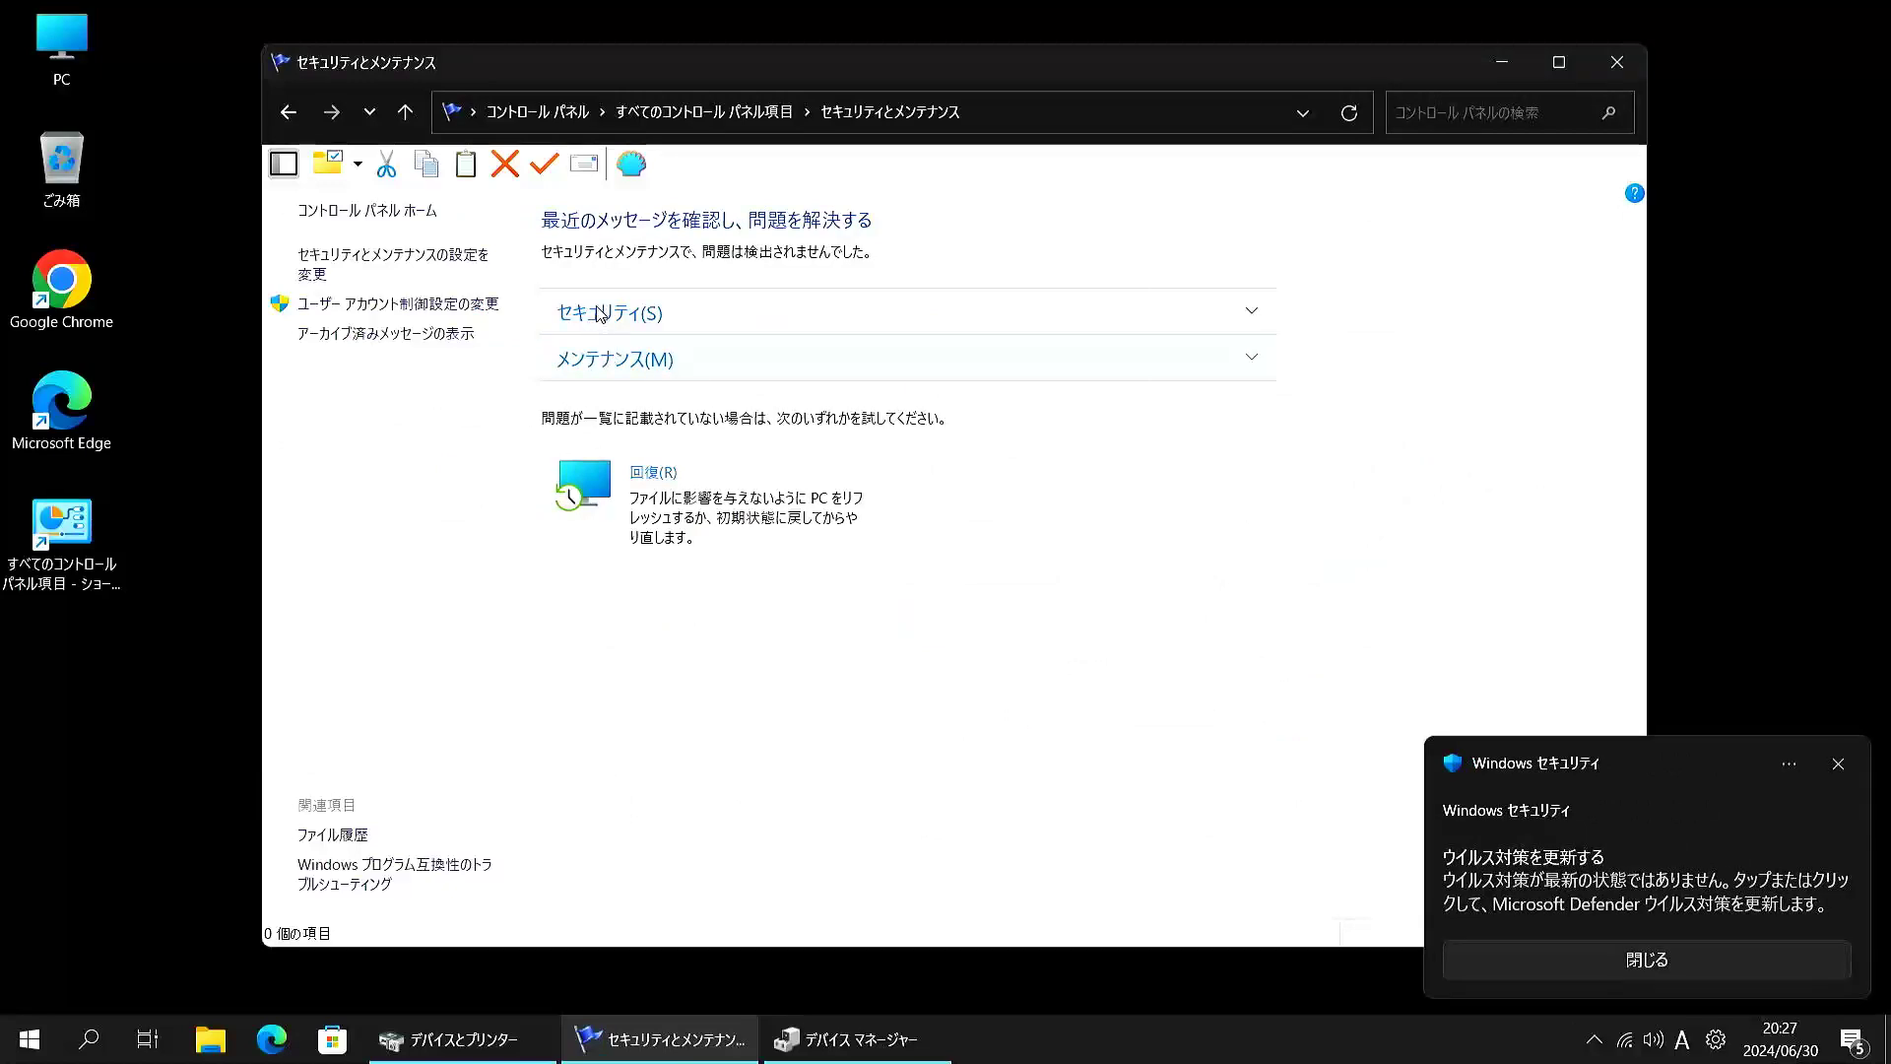
pyautogui.click(600, 314)
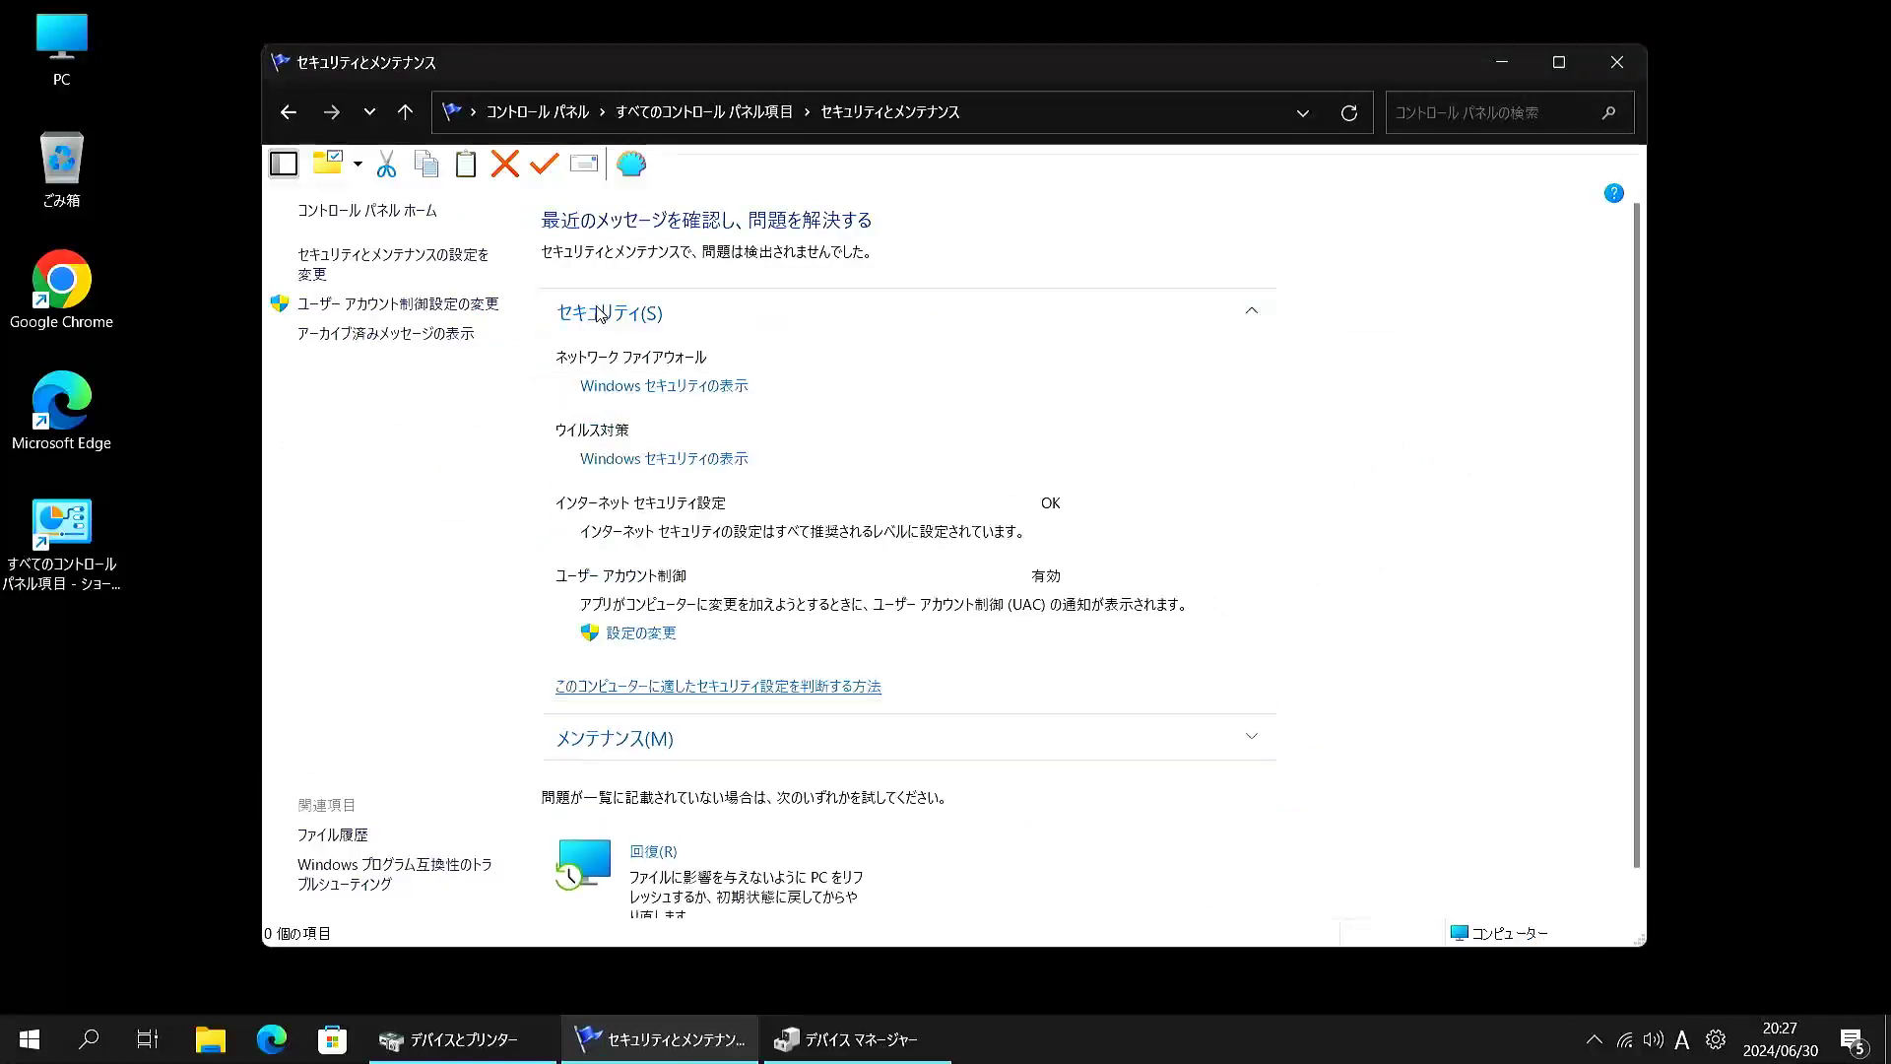
pyautogui.scroll(-1, 600, 315)
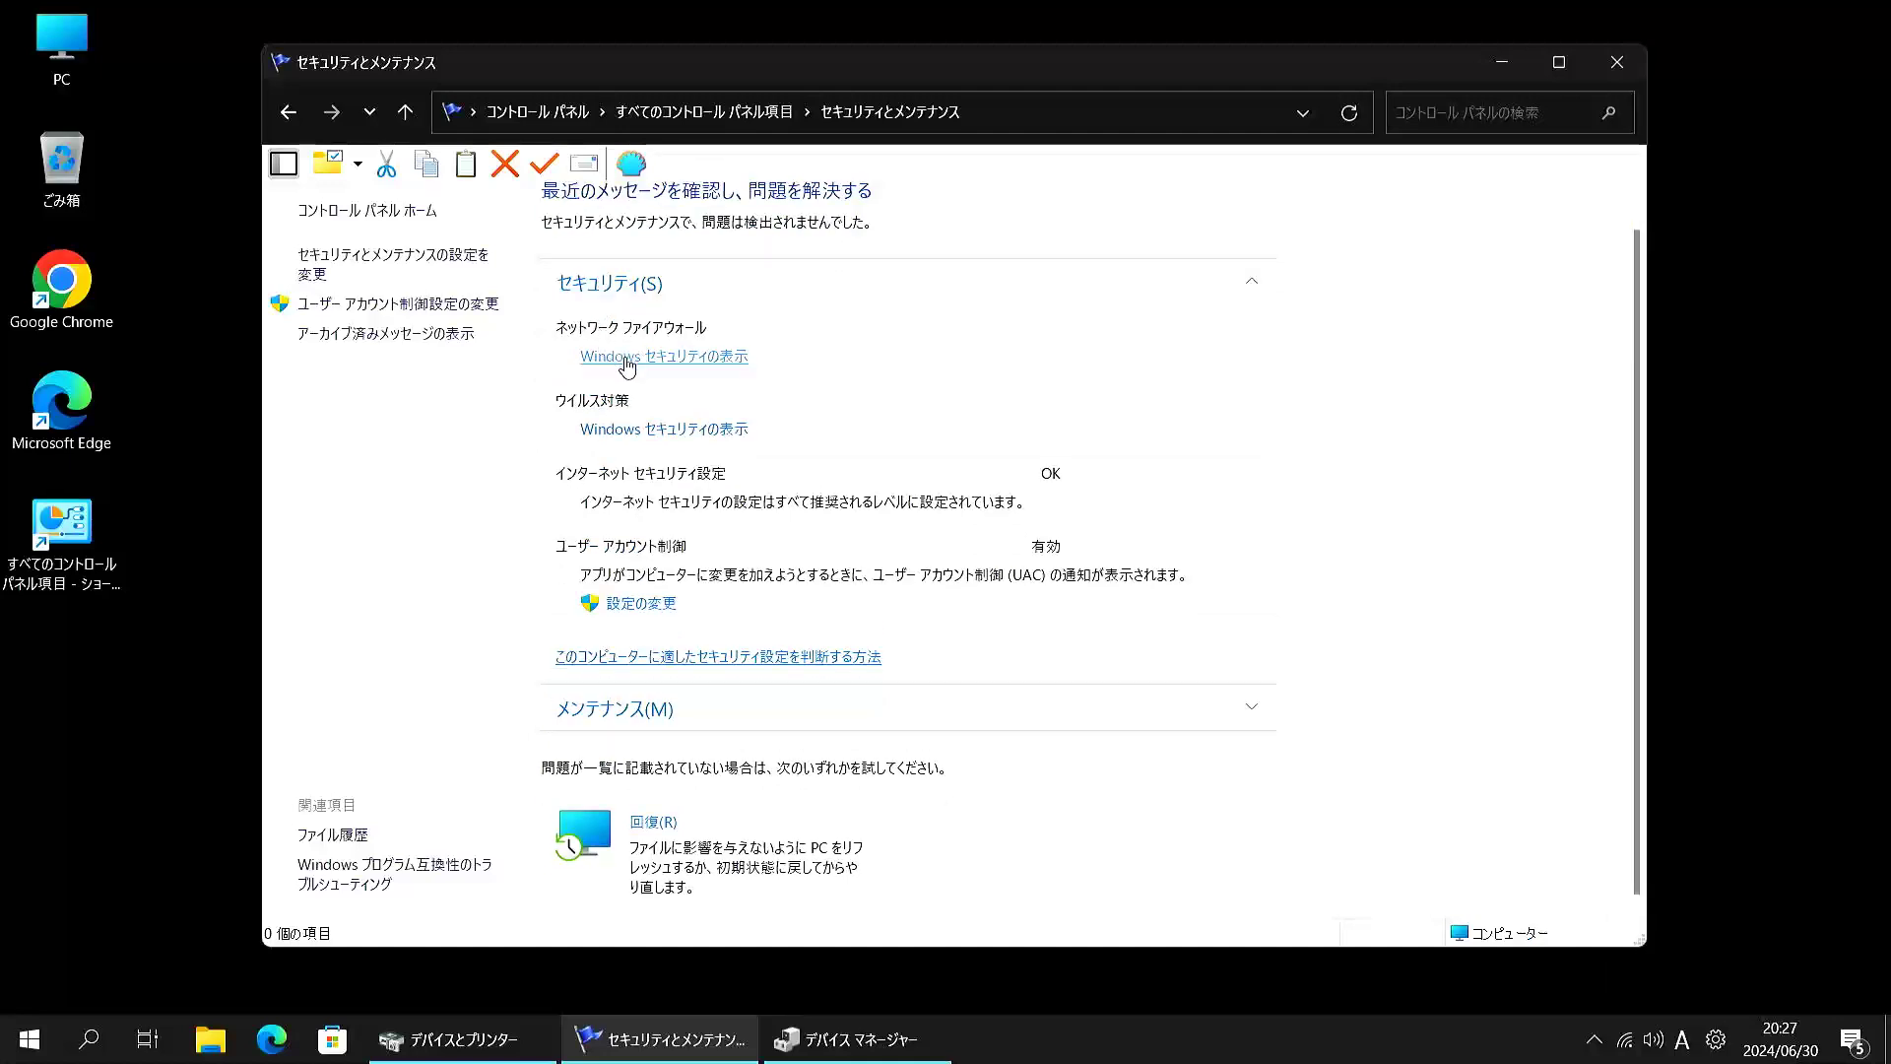
pyautogui.click(656, 432)
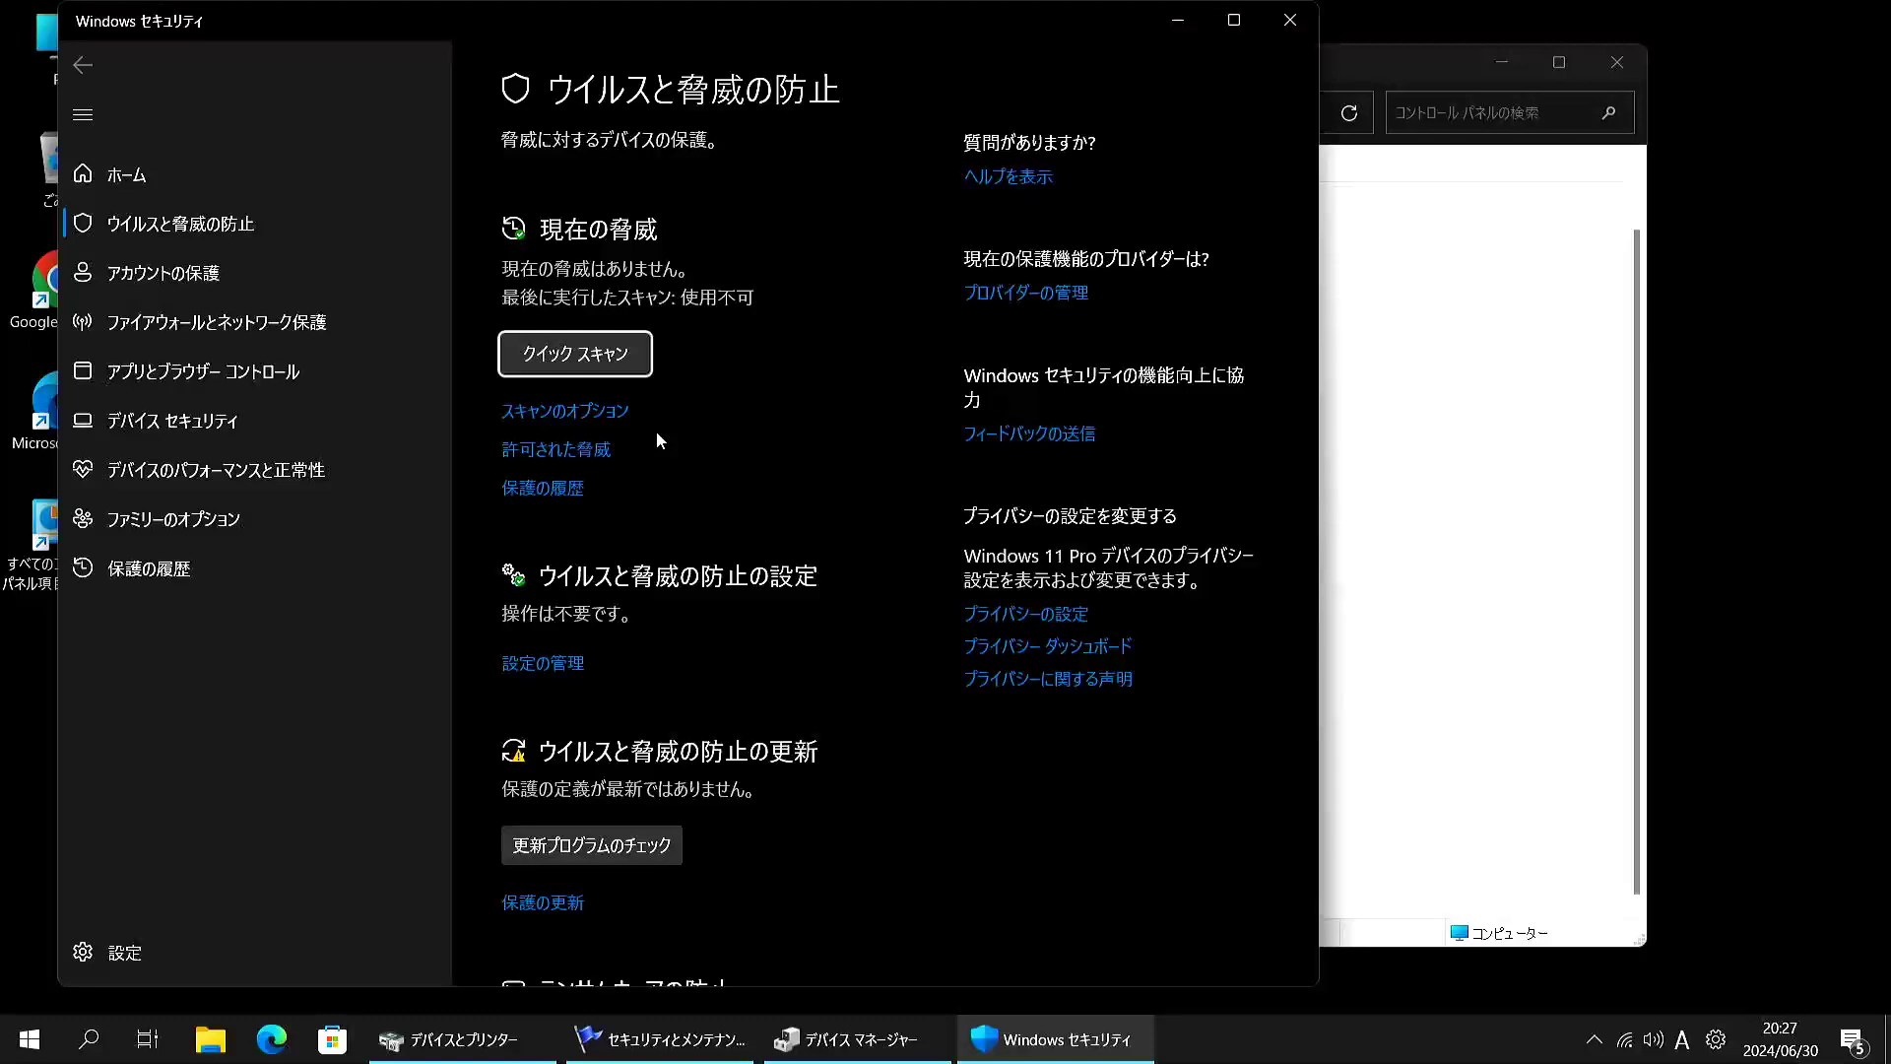
# Set the display scale (拡大/縮小) to 150% in ディスプレイ設定 and minimise the settings window.
pyautogui.click(1844, 345)
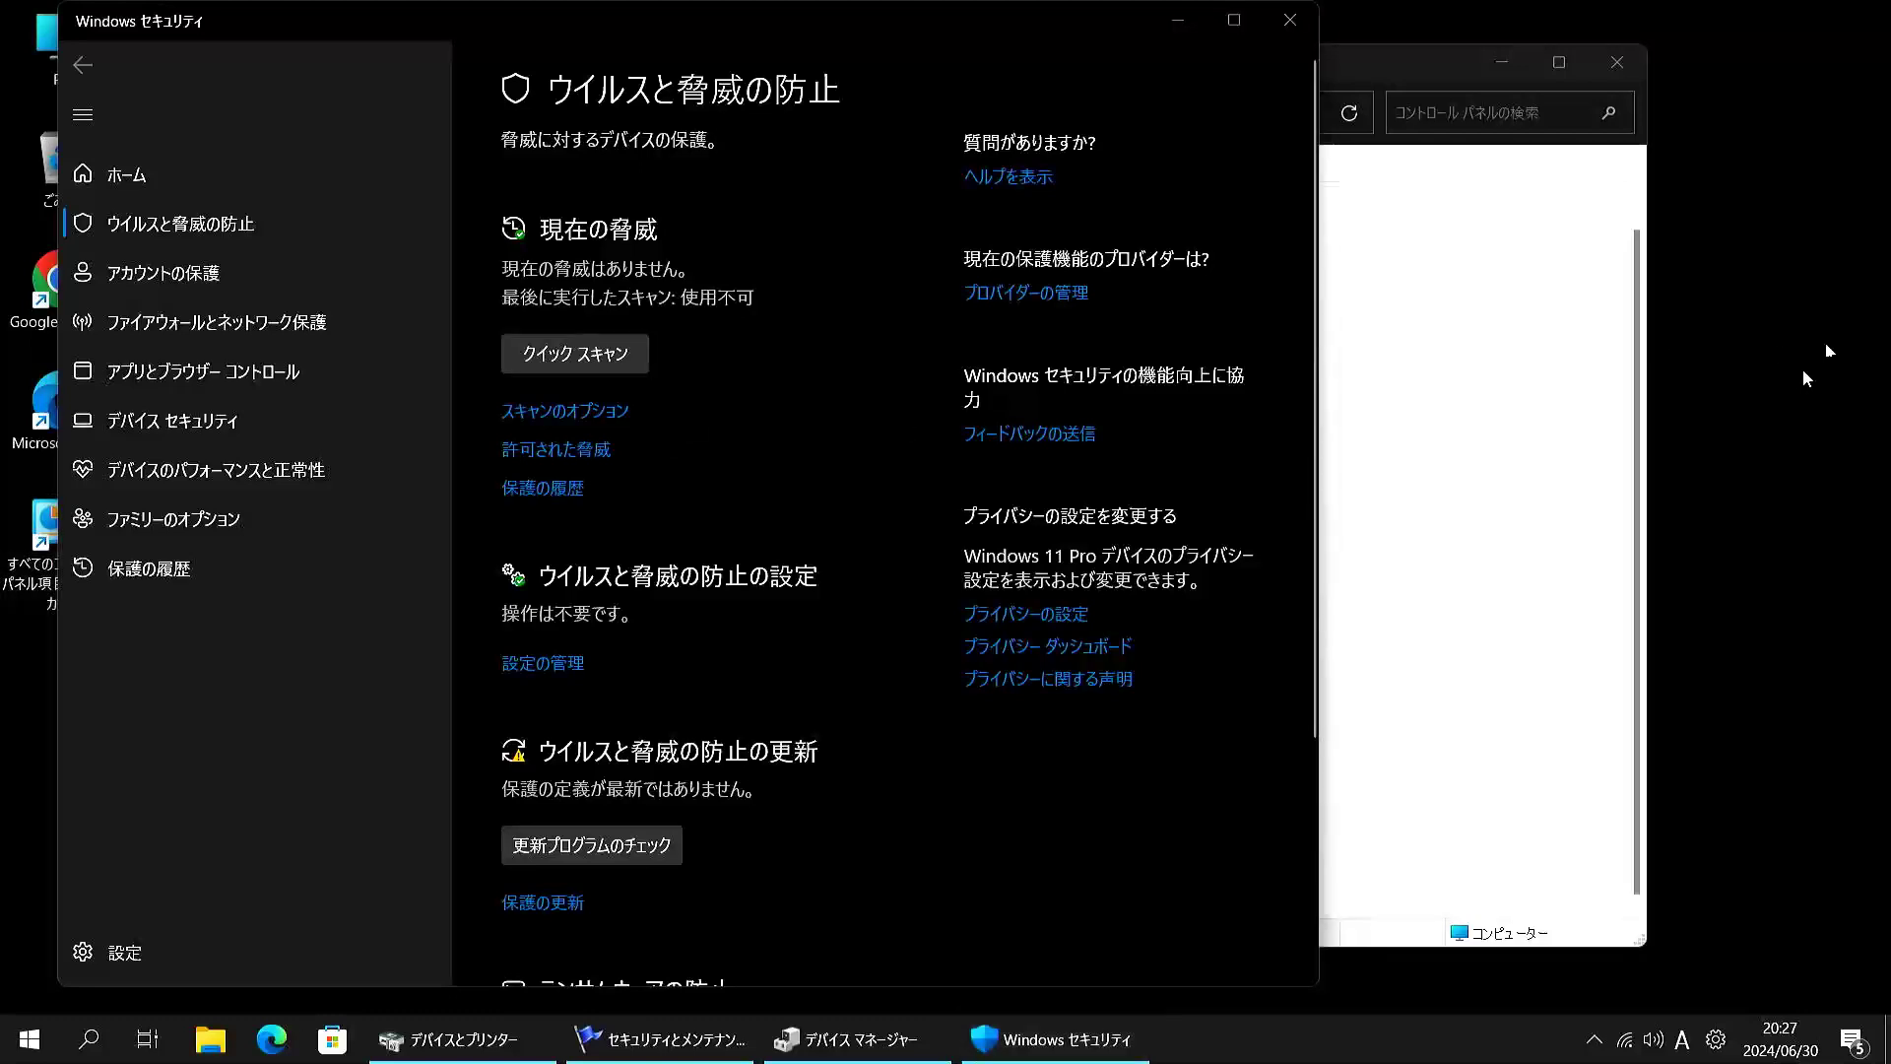
pyautogui.rightClick(1752, 372)
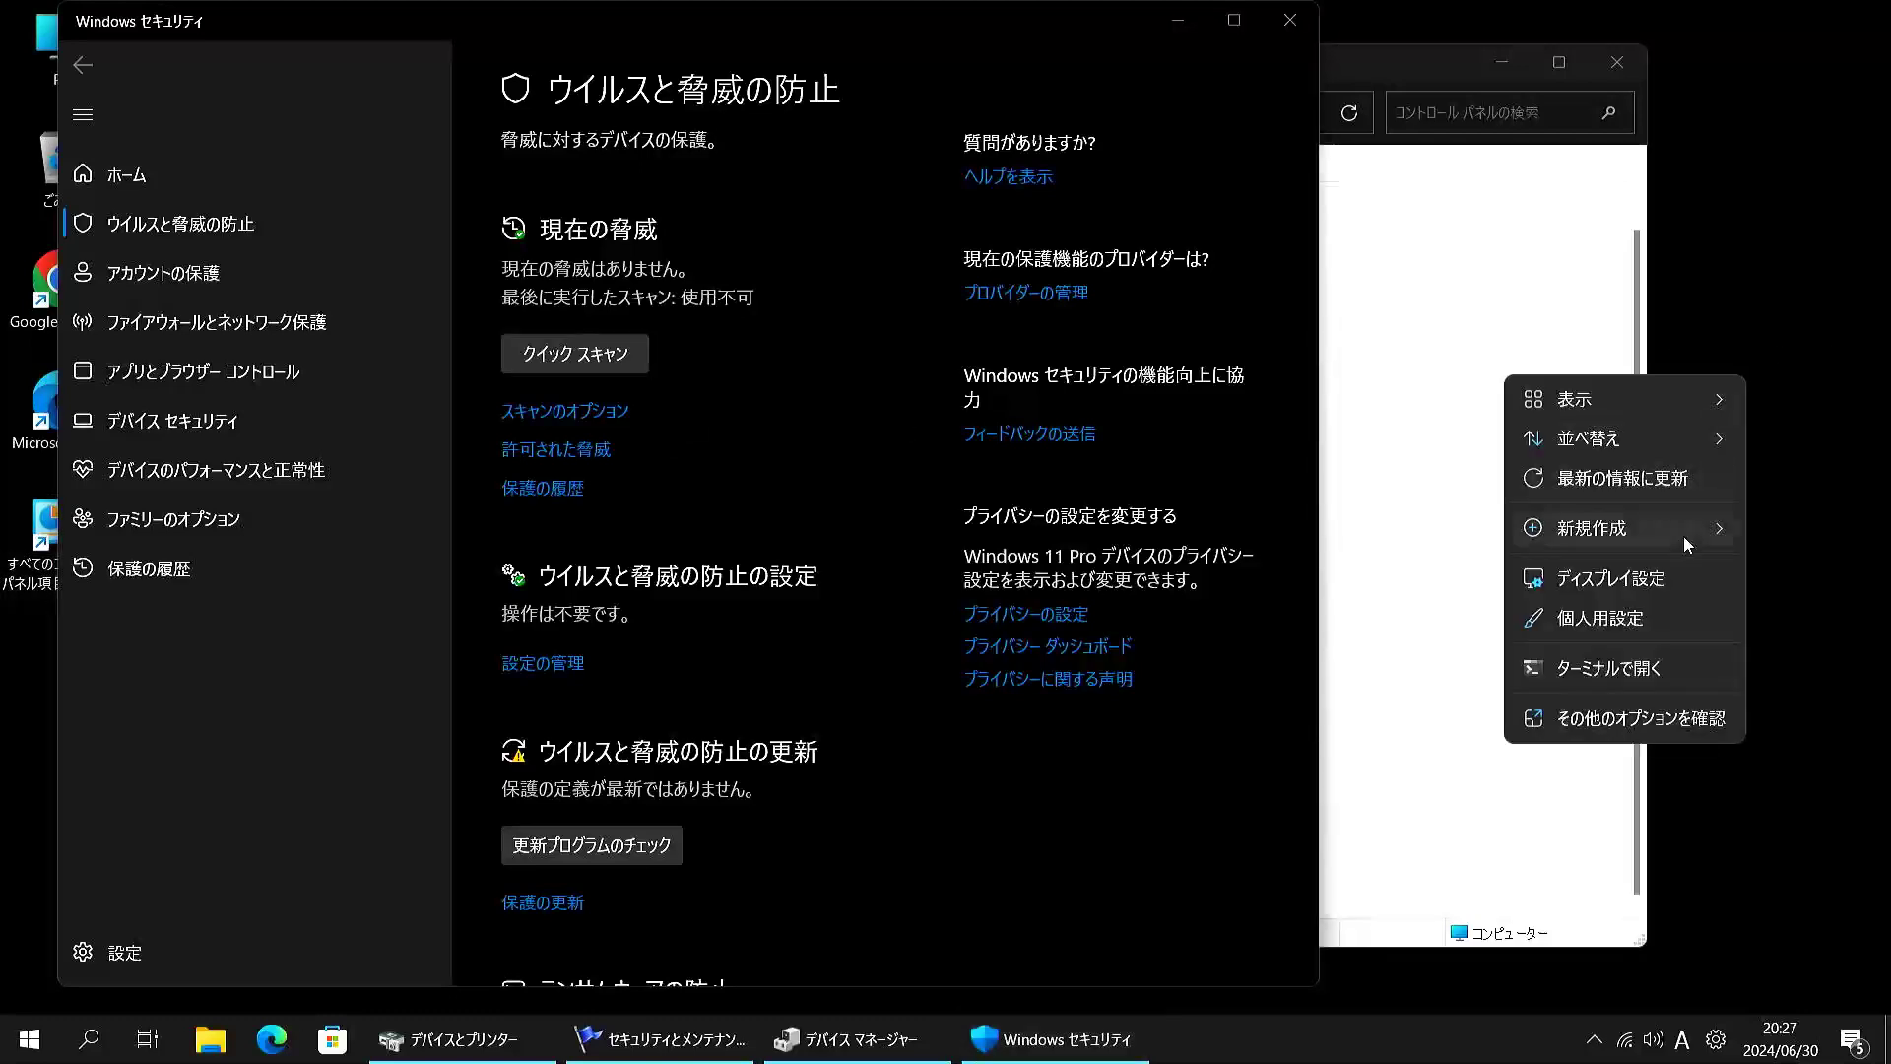
pyautogui.click(1670, 579)
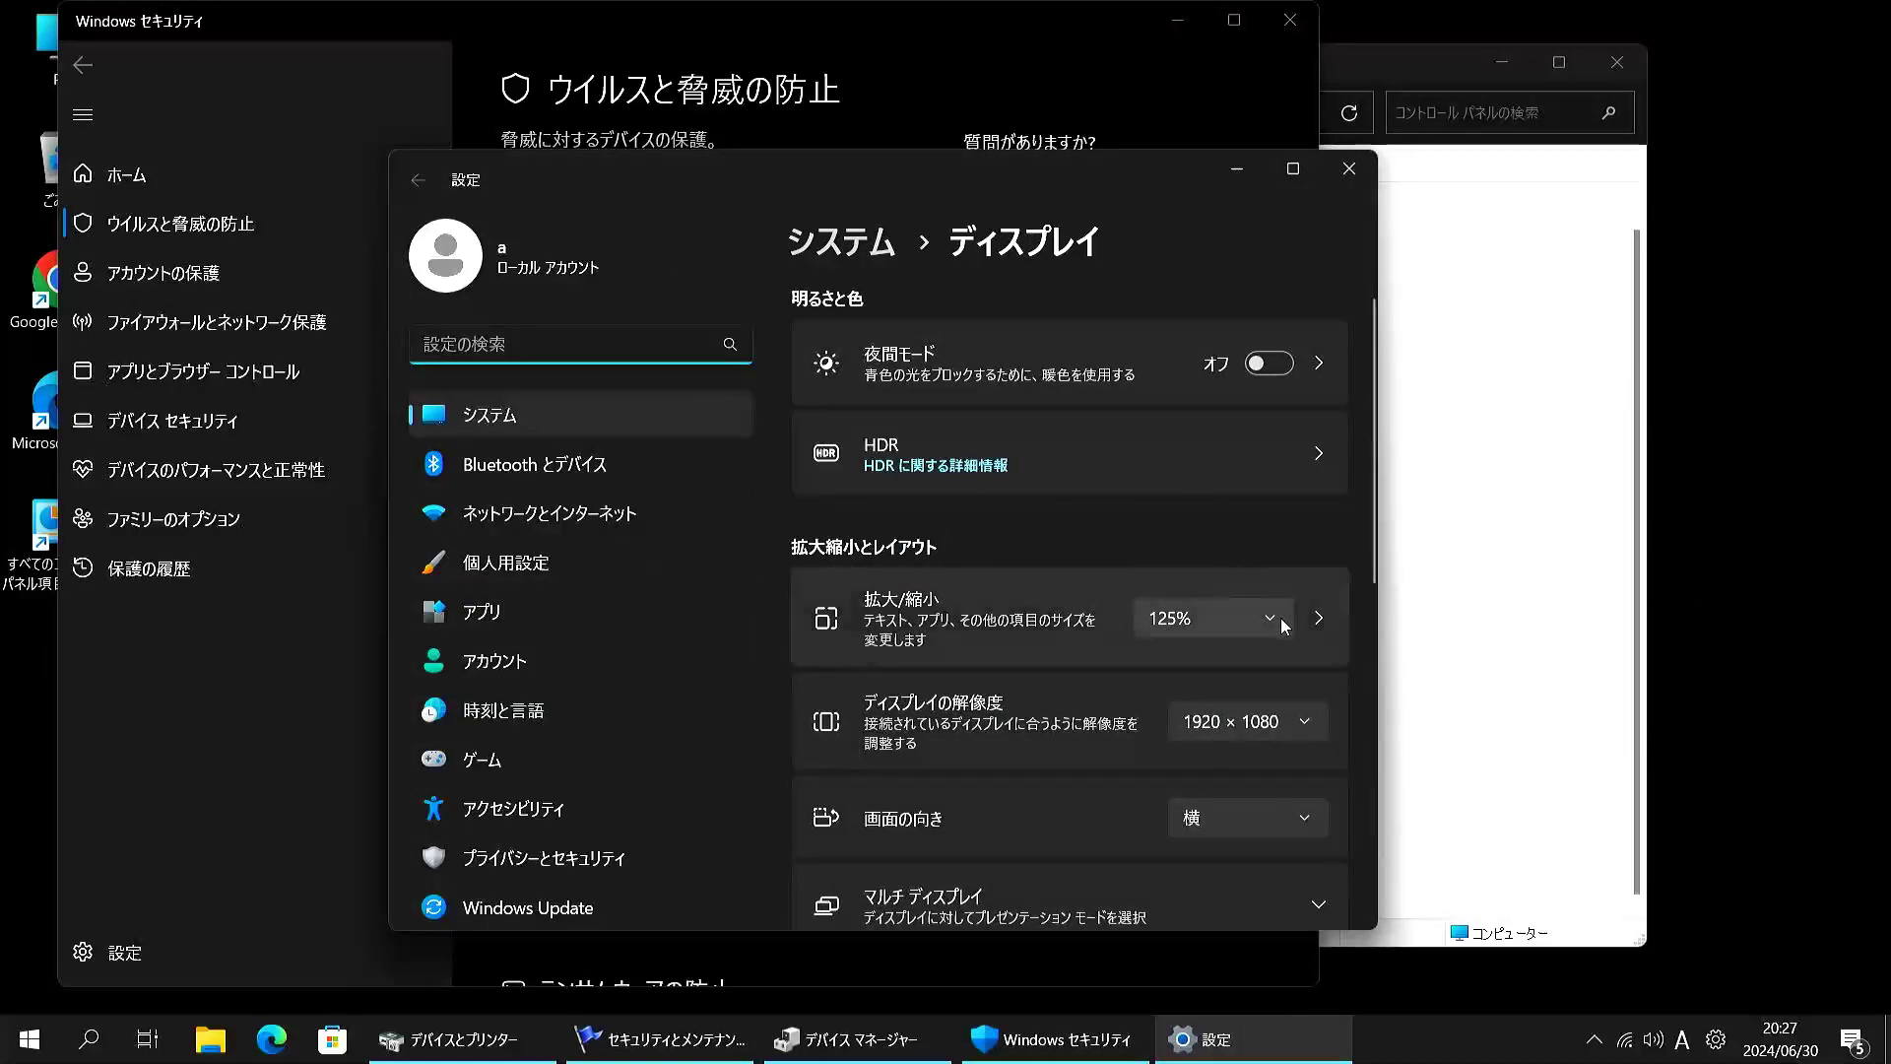
pyautogui.click(1285, 626)
pyautogui.click(1177, 663)
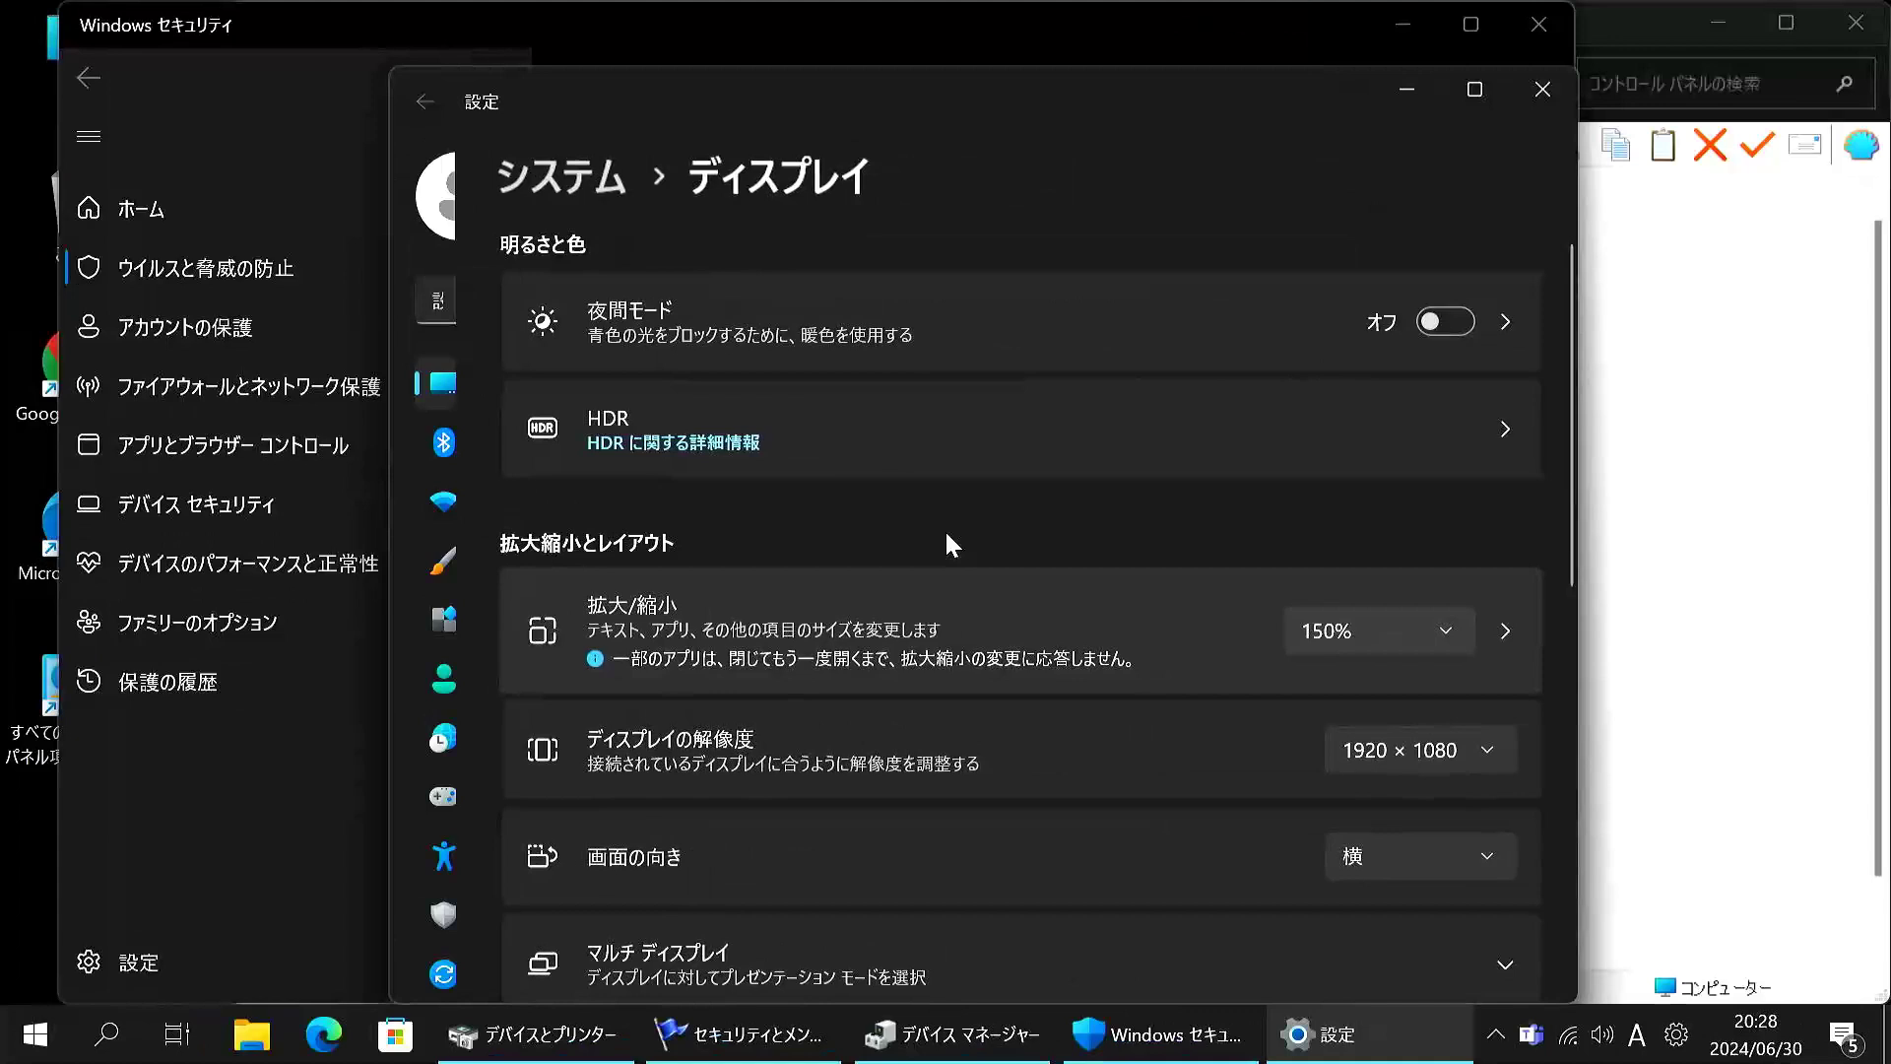
pyautogui.click(1406, 89)
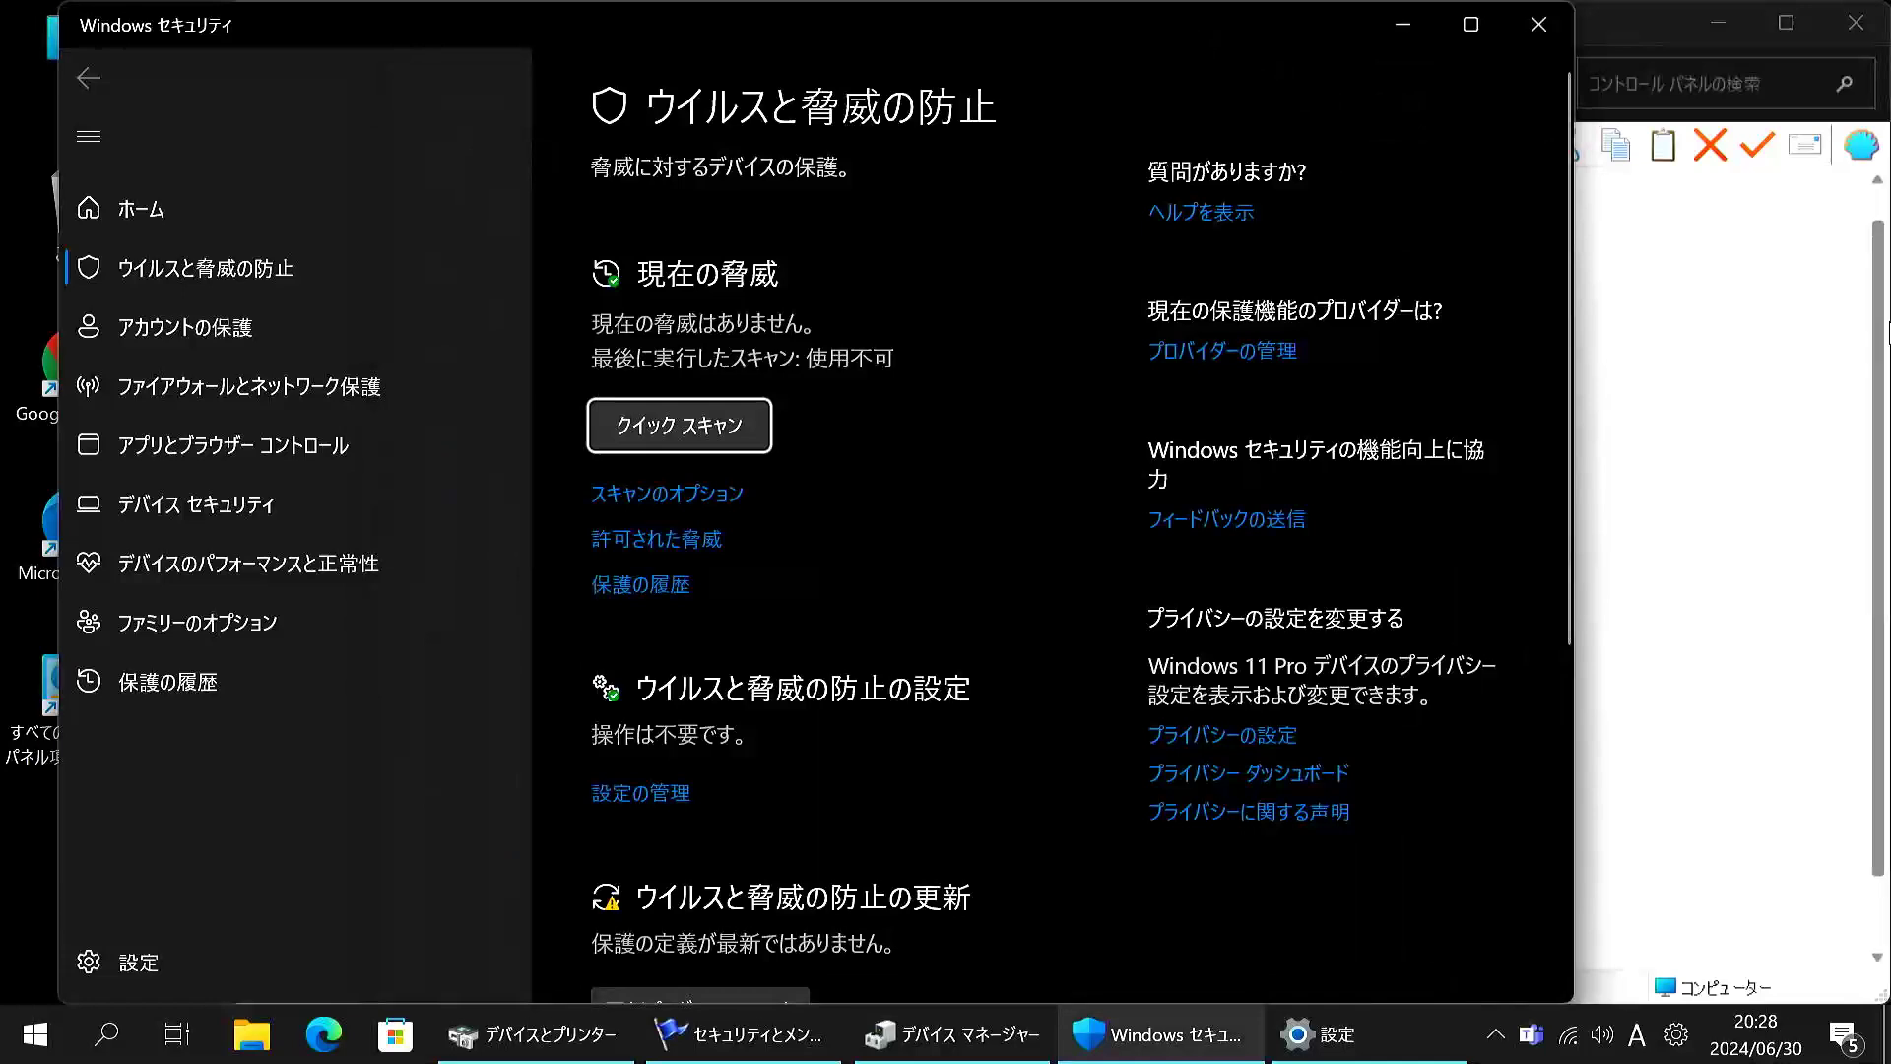
# Minimise the セキュリティとメンテナンス window, check 許可された脅威 in Windows セキュリティ, and return to ウイルスと脅威の防止.
pyautogui.click(1773, 301)
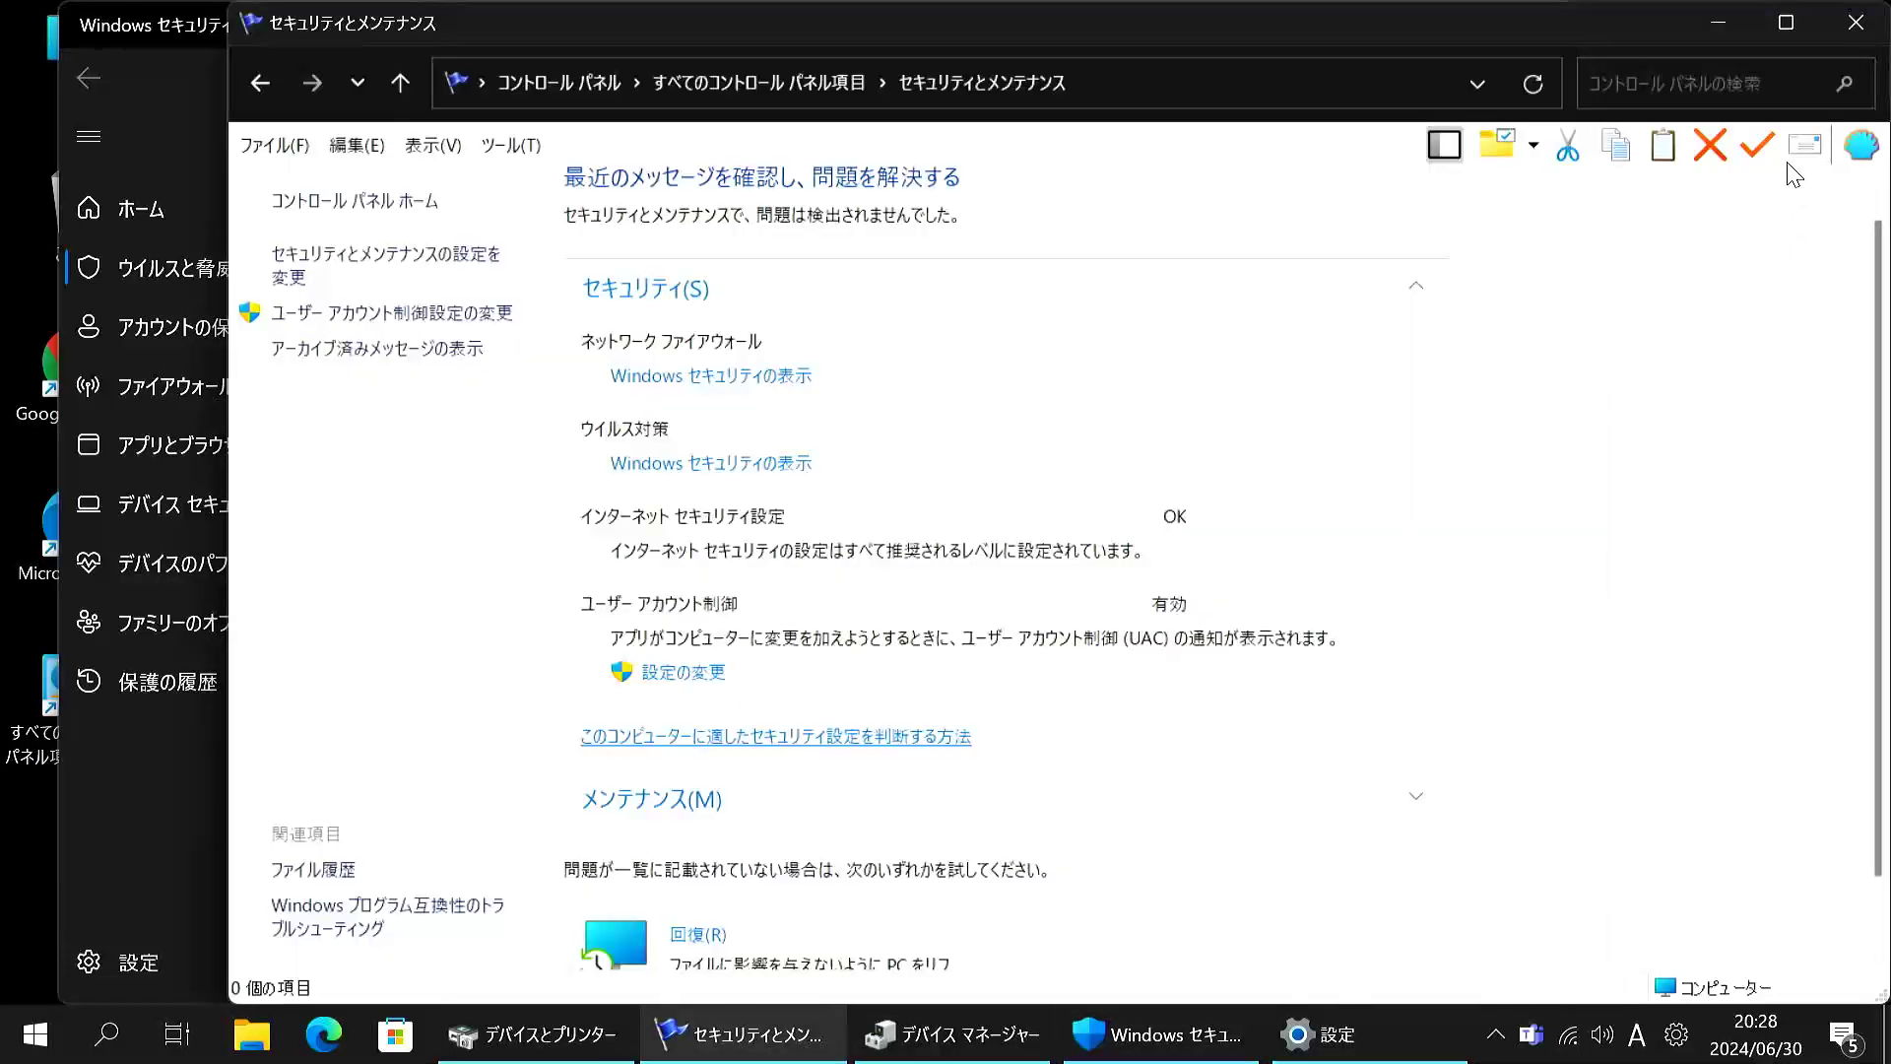
pyautogui.moveTo(1635, 123); pyautogui.dragTo(1524, 125)
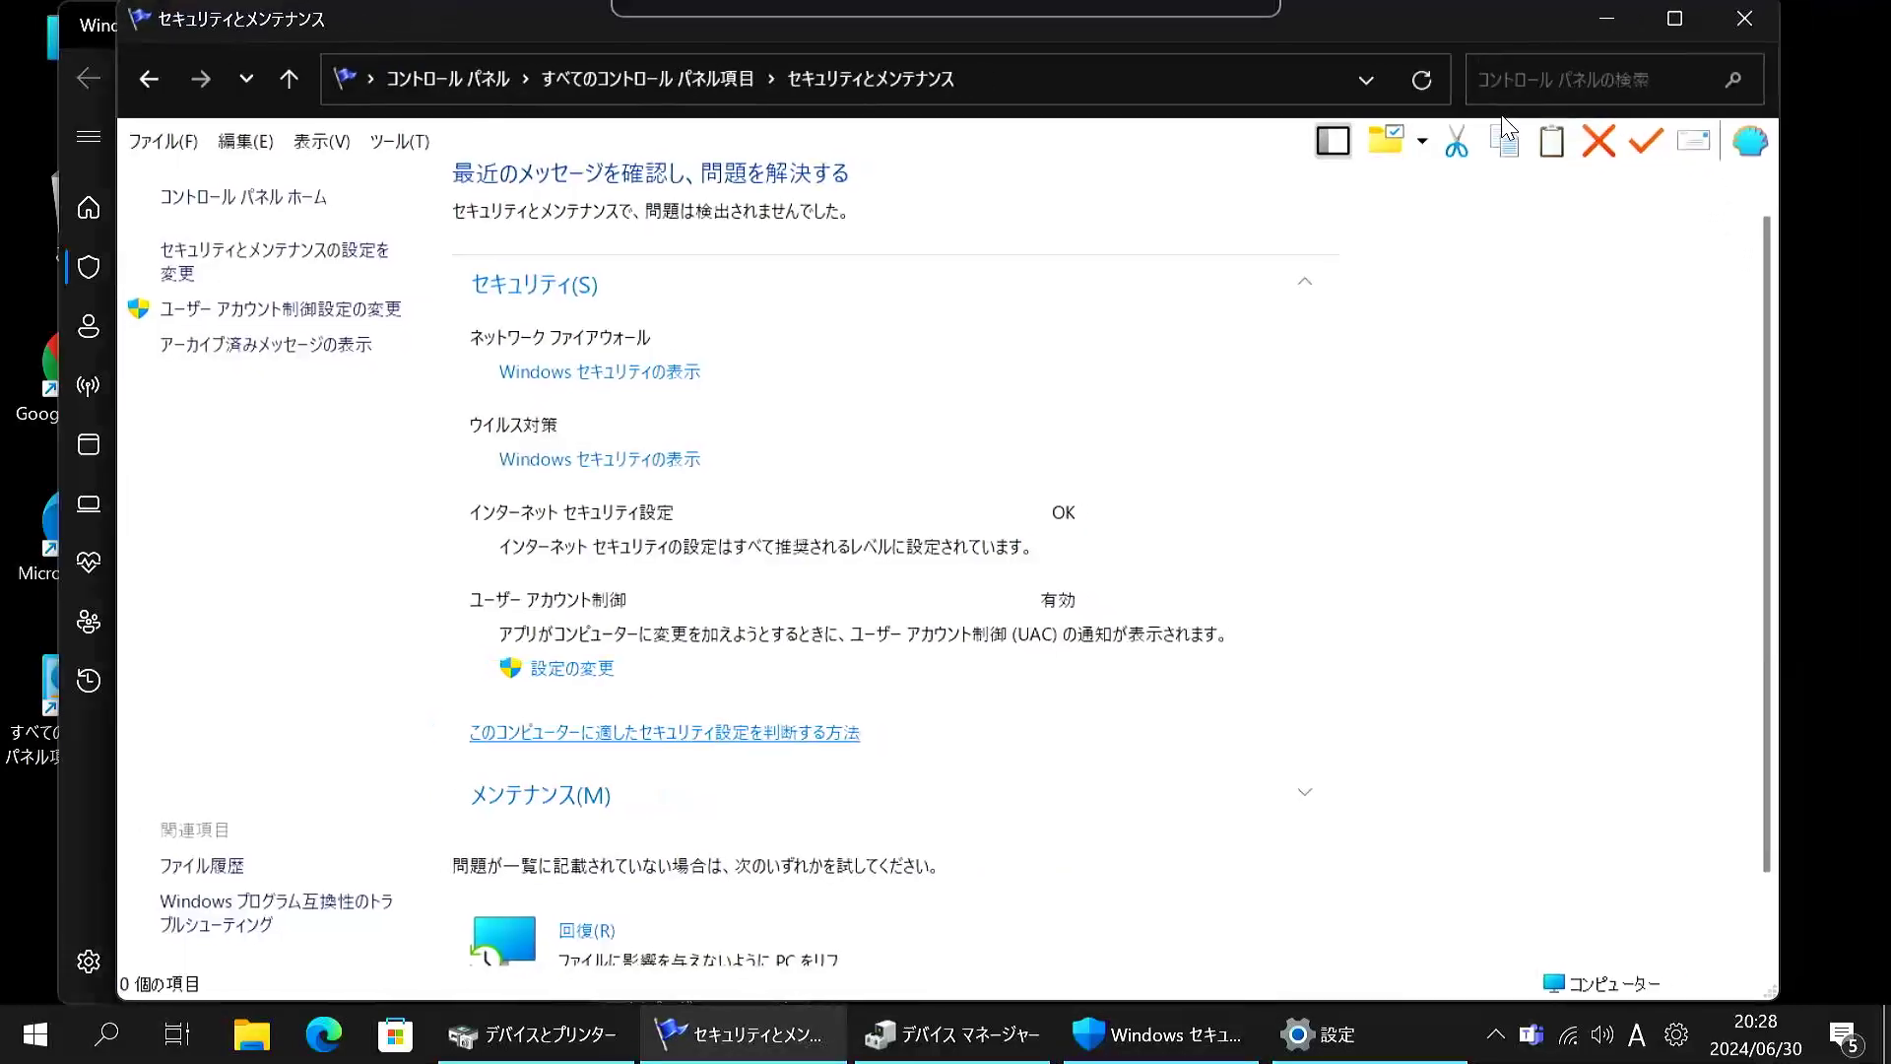
pyautogui.click(1621, 29)
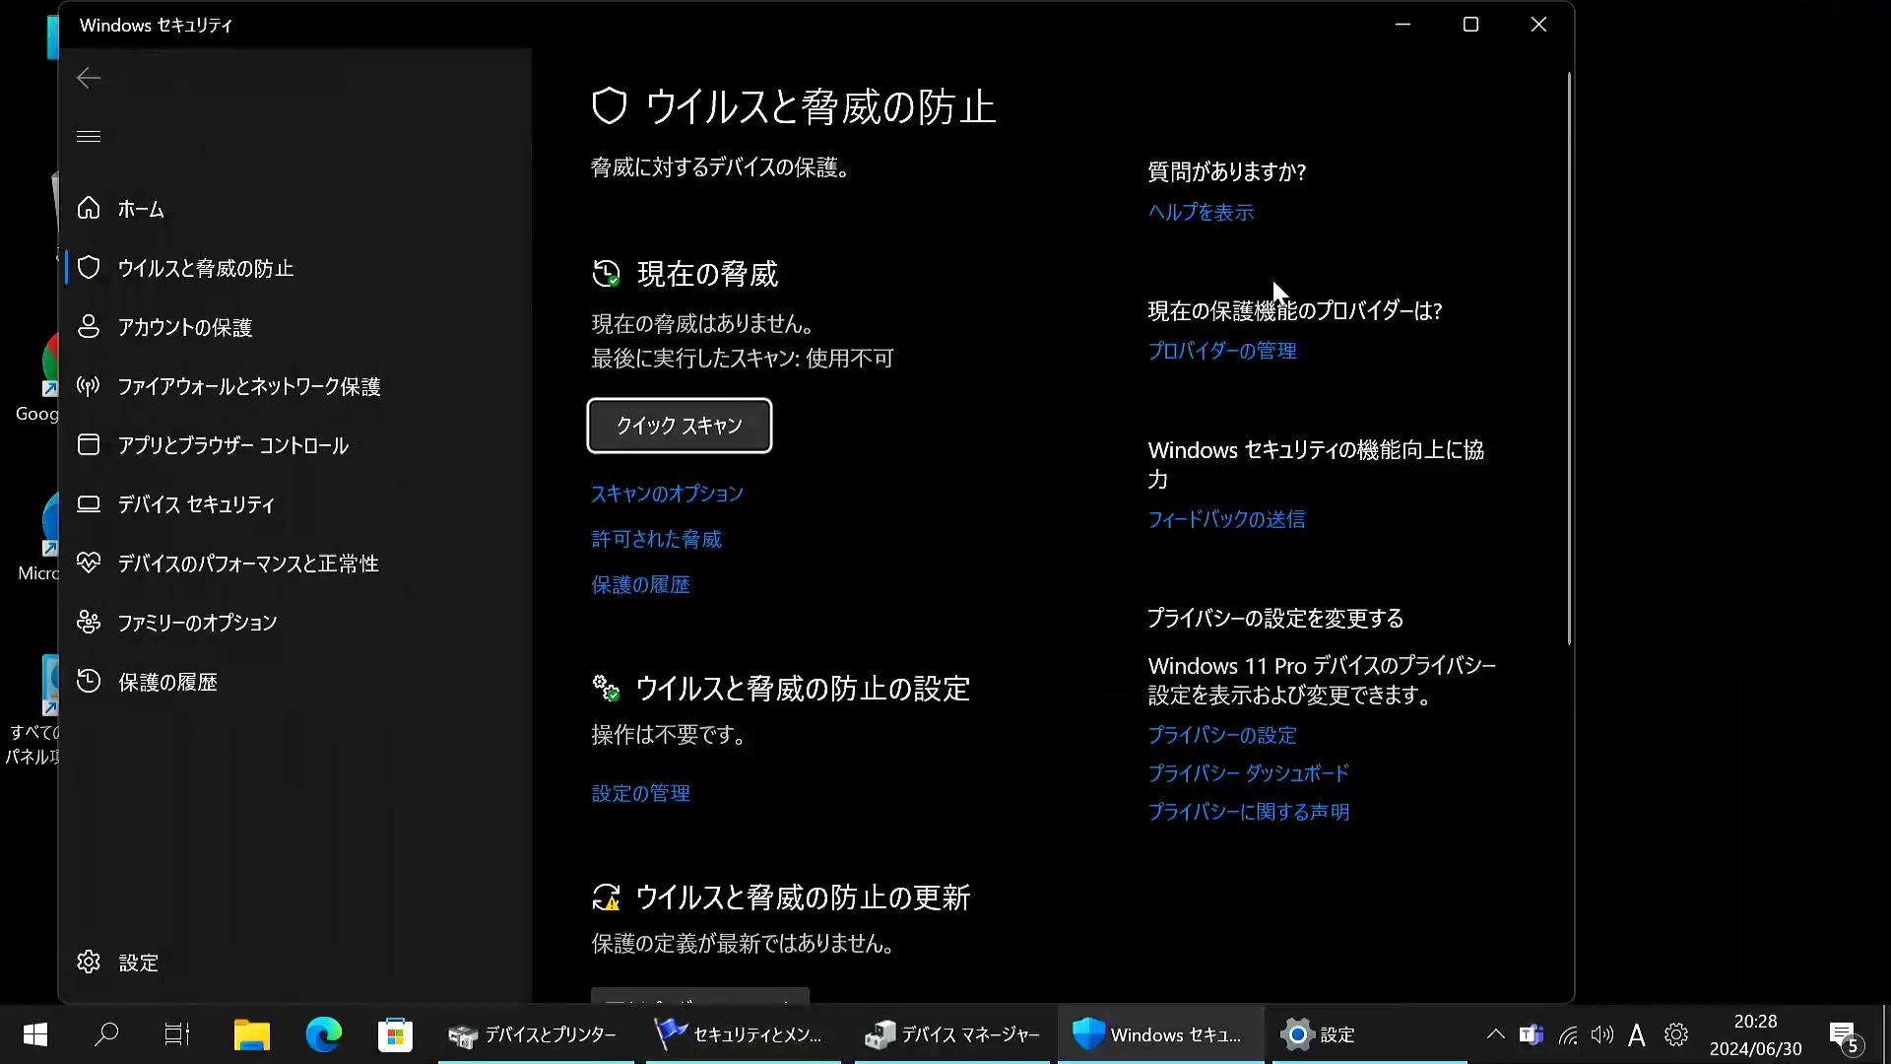
pyautogui.click(678, 558)
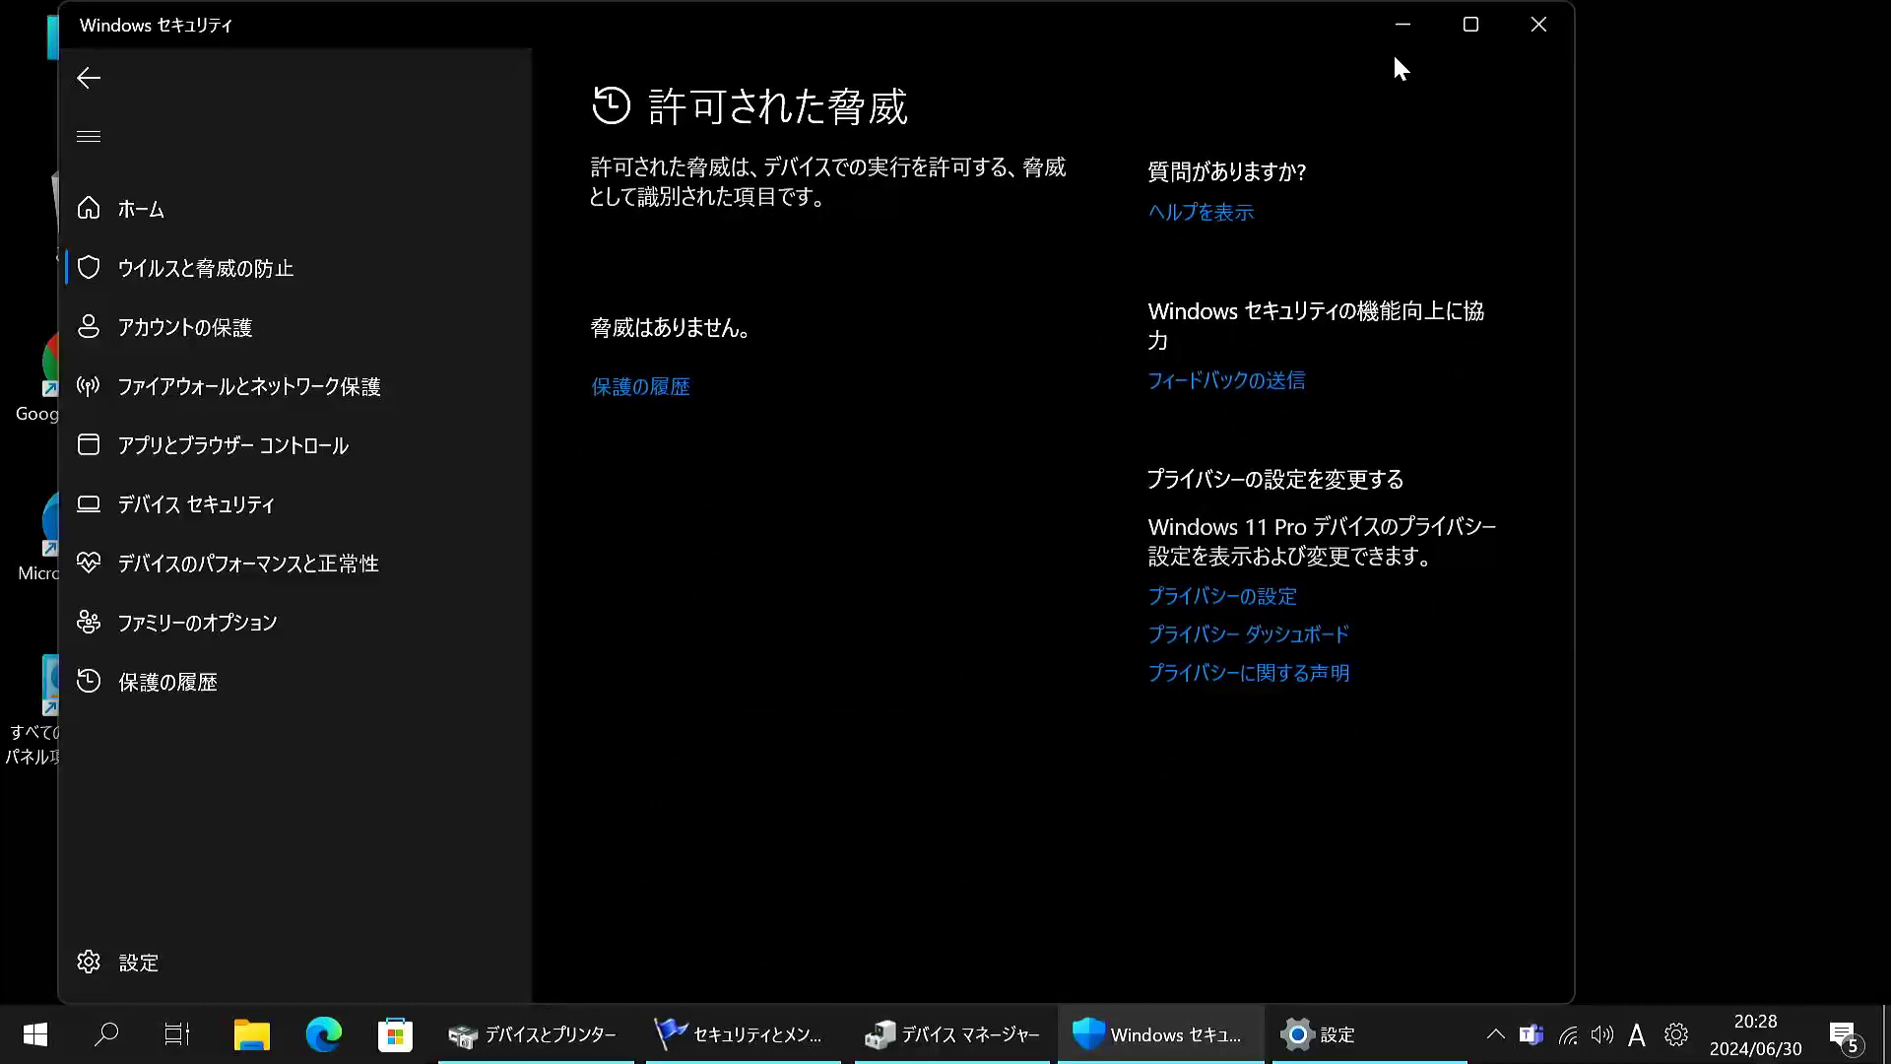
pyautogui.click(86, 79)
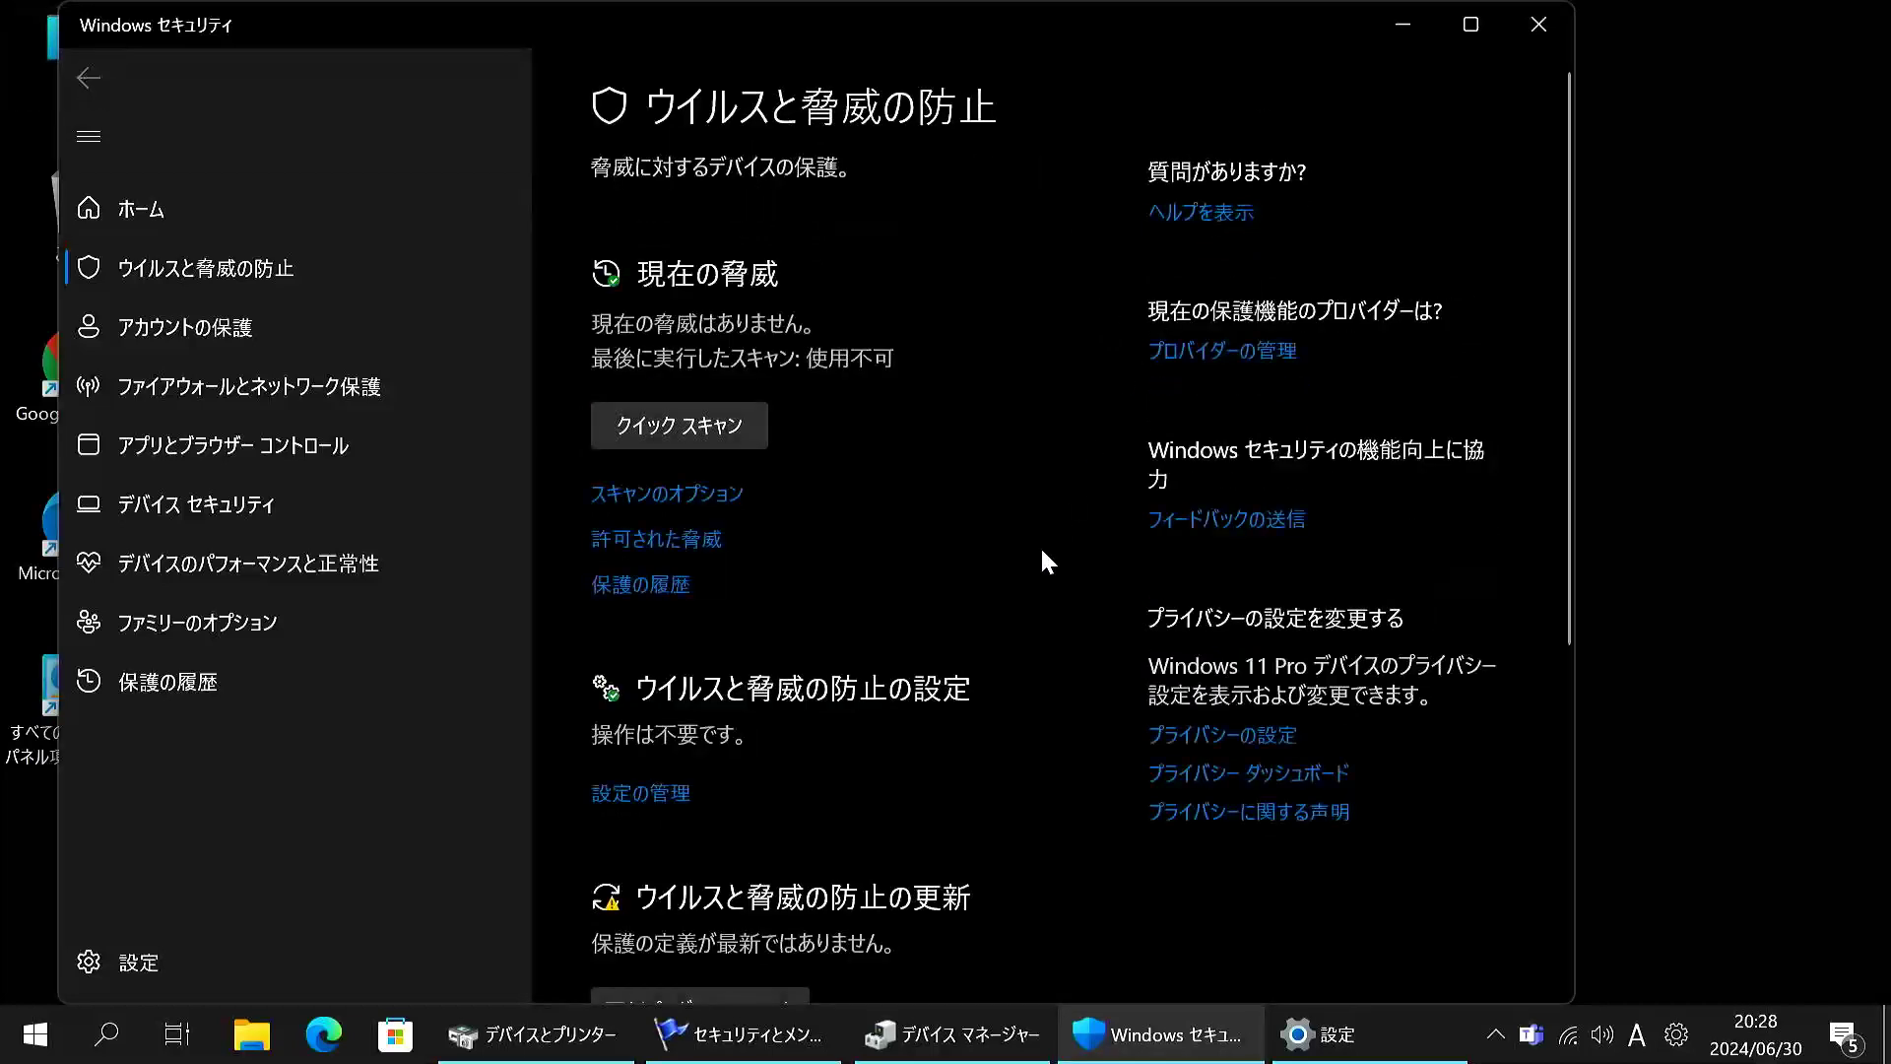
# Dismiss the OneDrive setup recommendation in ランサムウェア防止の管理 and the Microsoft account sign-in recommendation in アカウントの保護.
pyautogui.scroll(-3, 1044, 560)
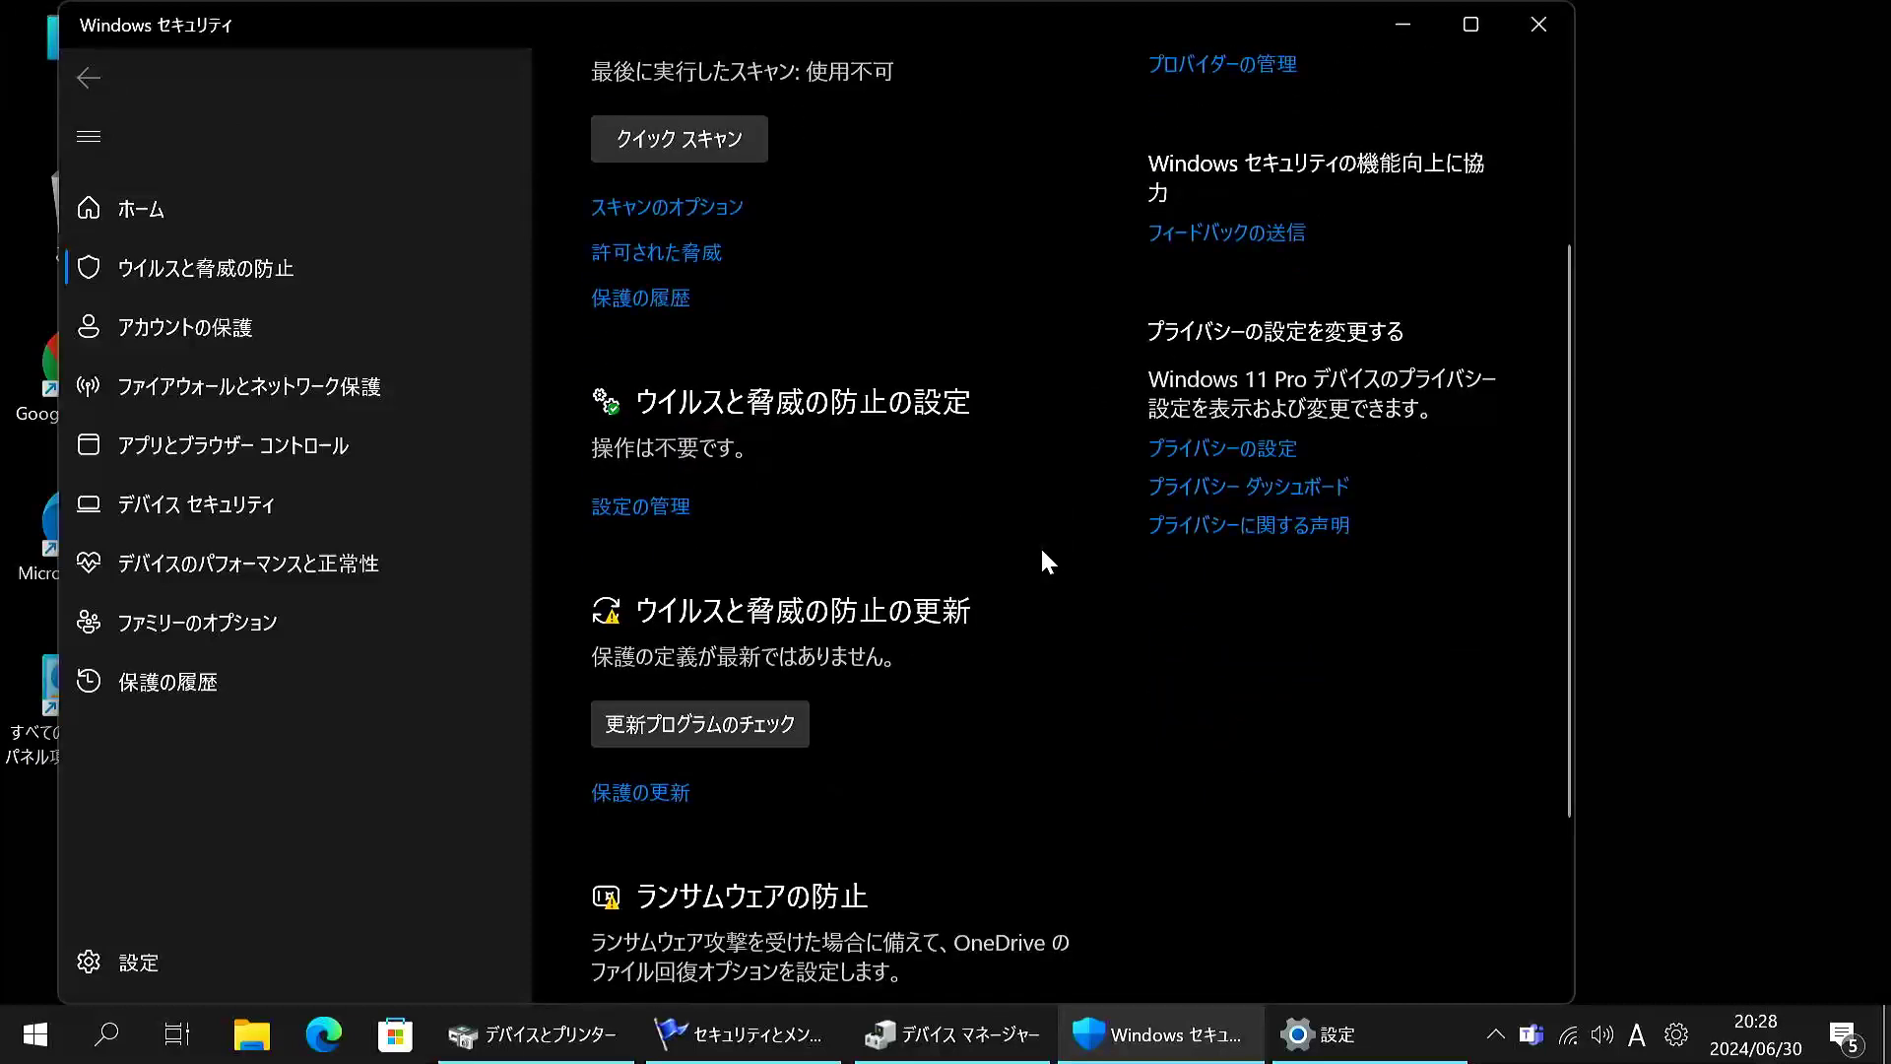
pyautogui.scroll(-2, 1044, 560)
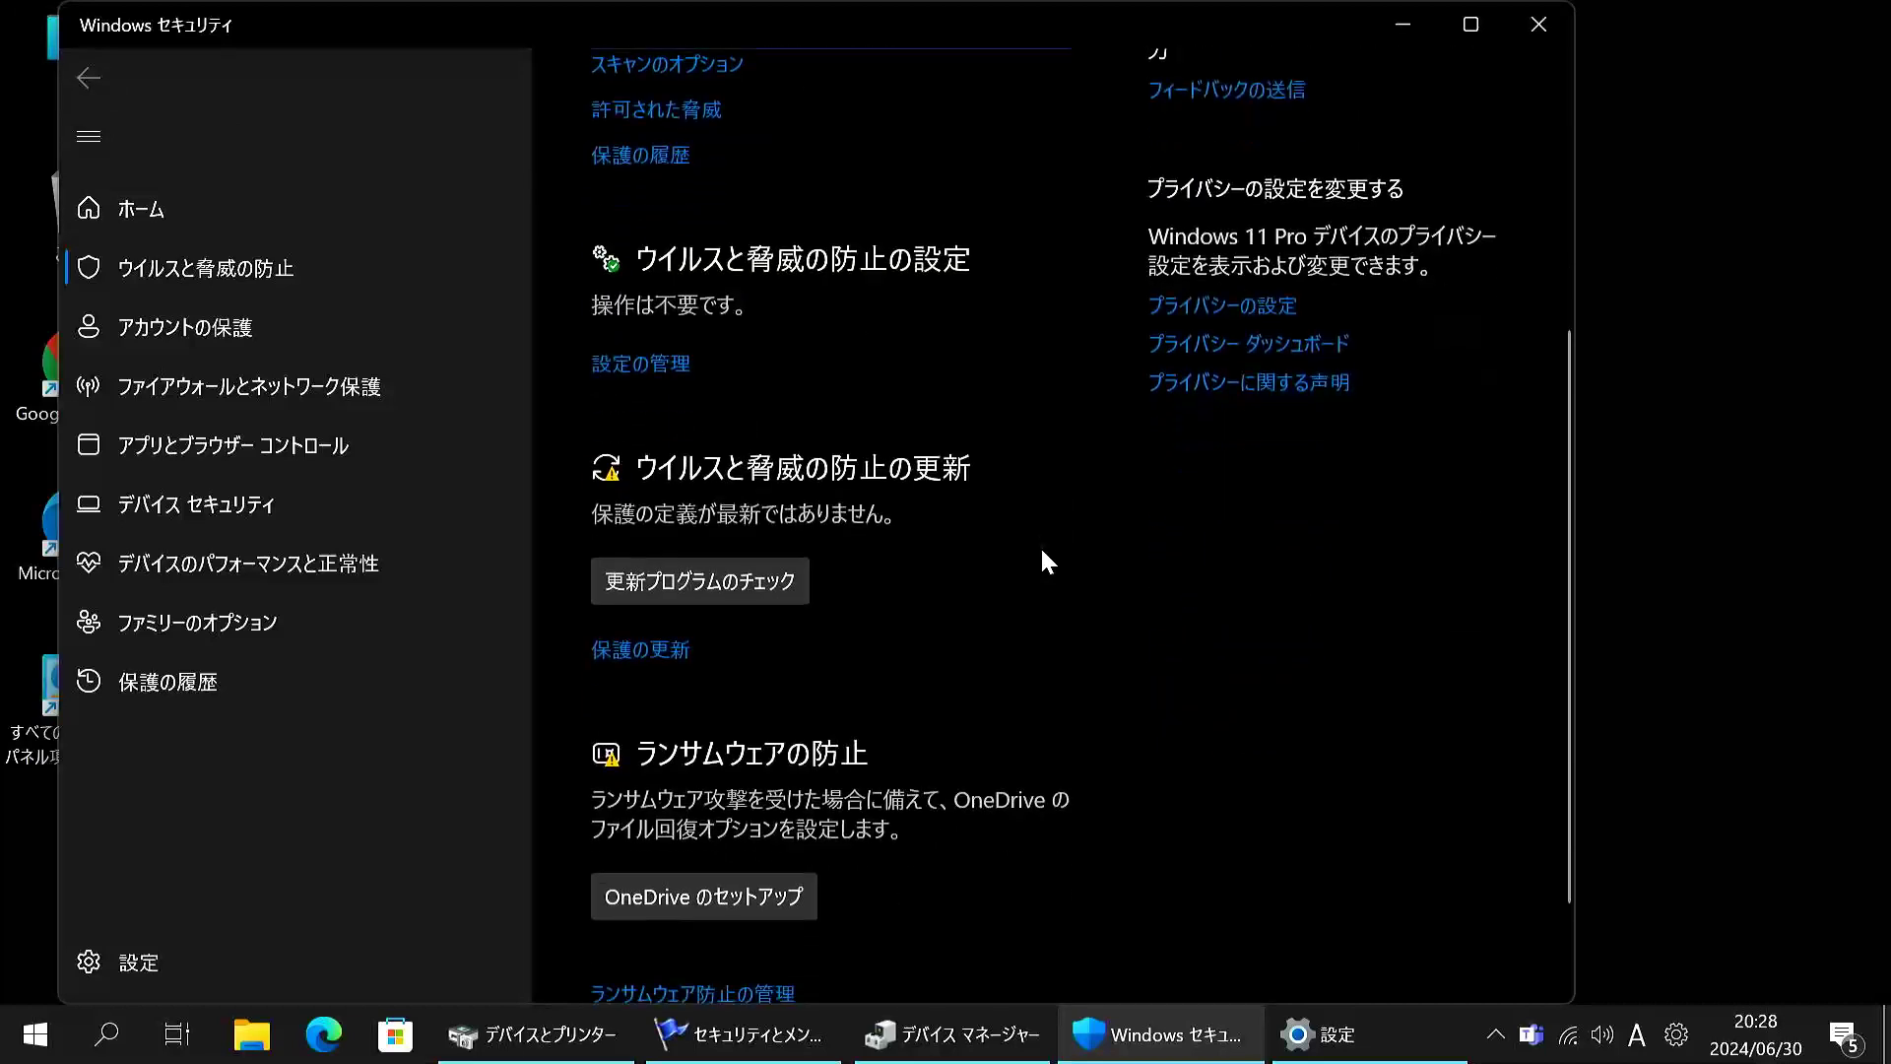
pyautogui.scroll(-2, 1044, 560)
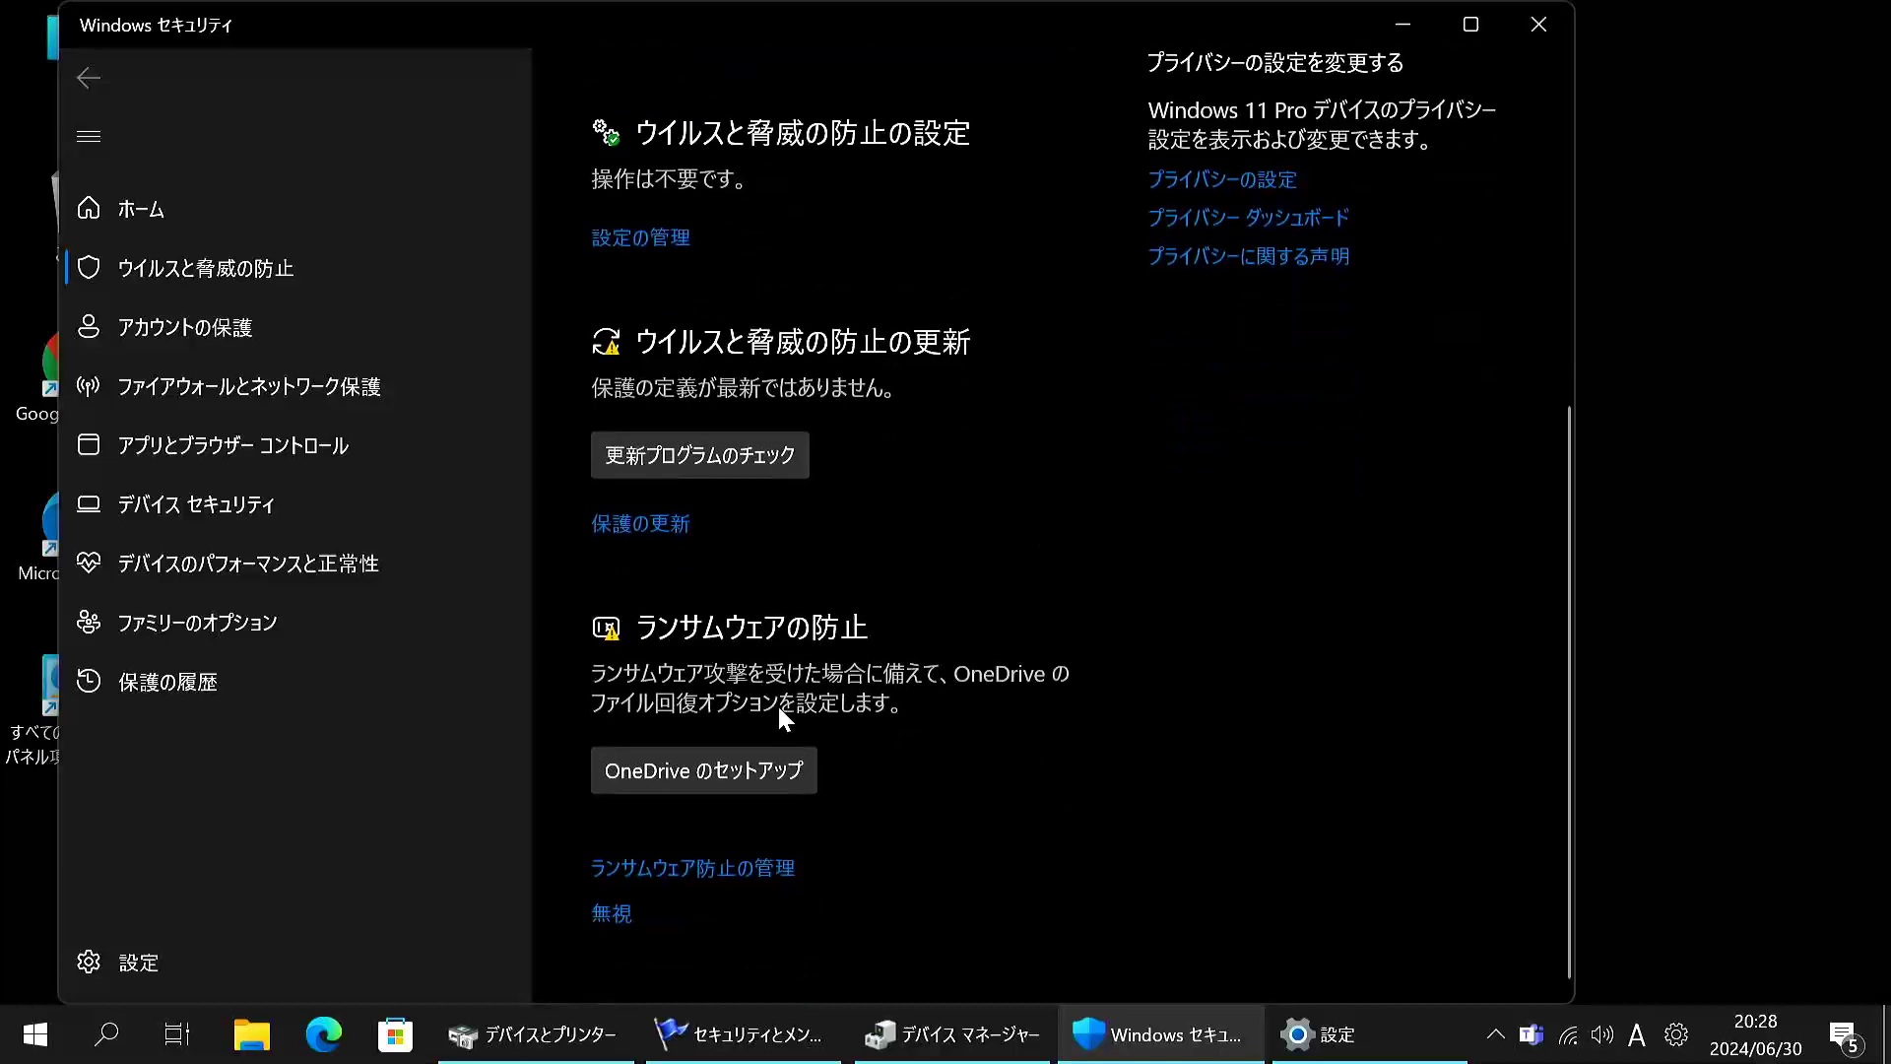
pyautogui.click(762, 878)
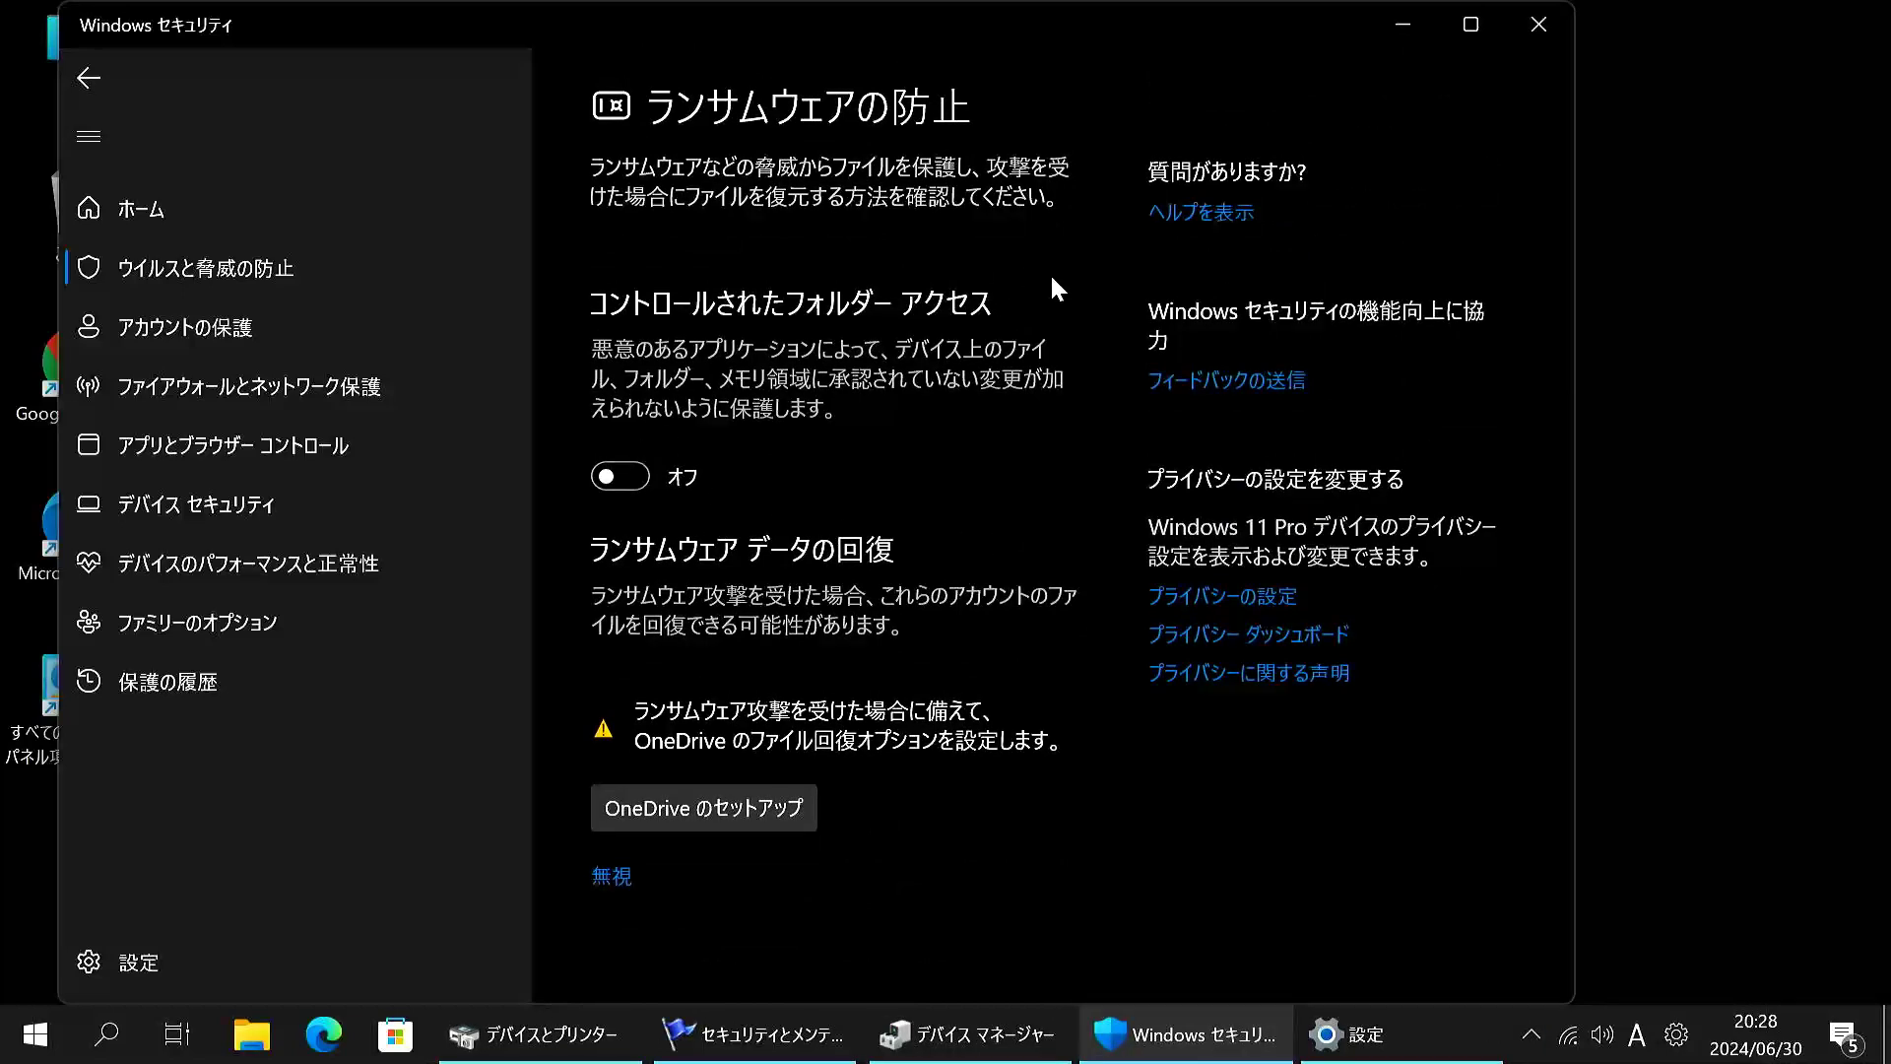
pyautogui.click(611, 876)
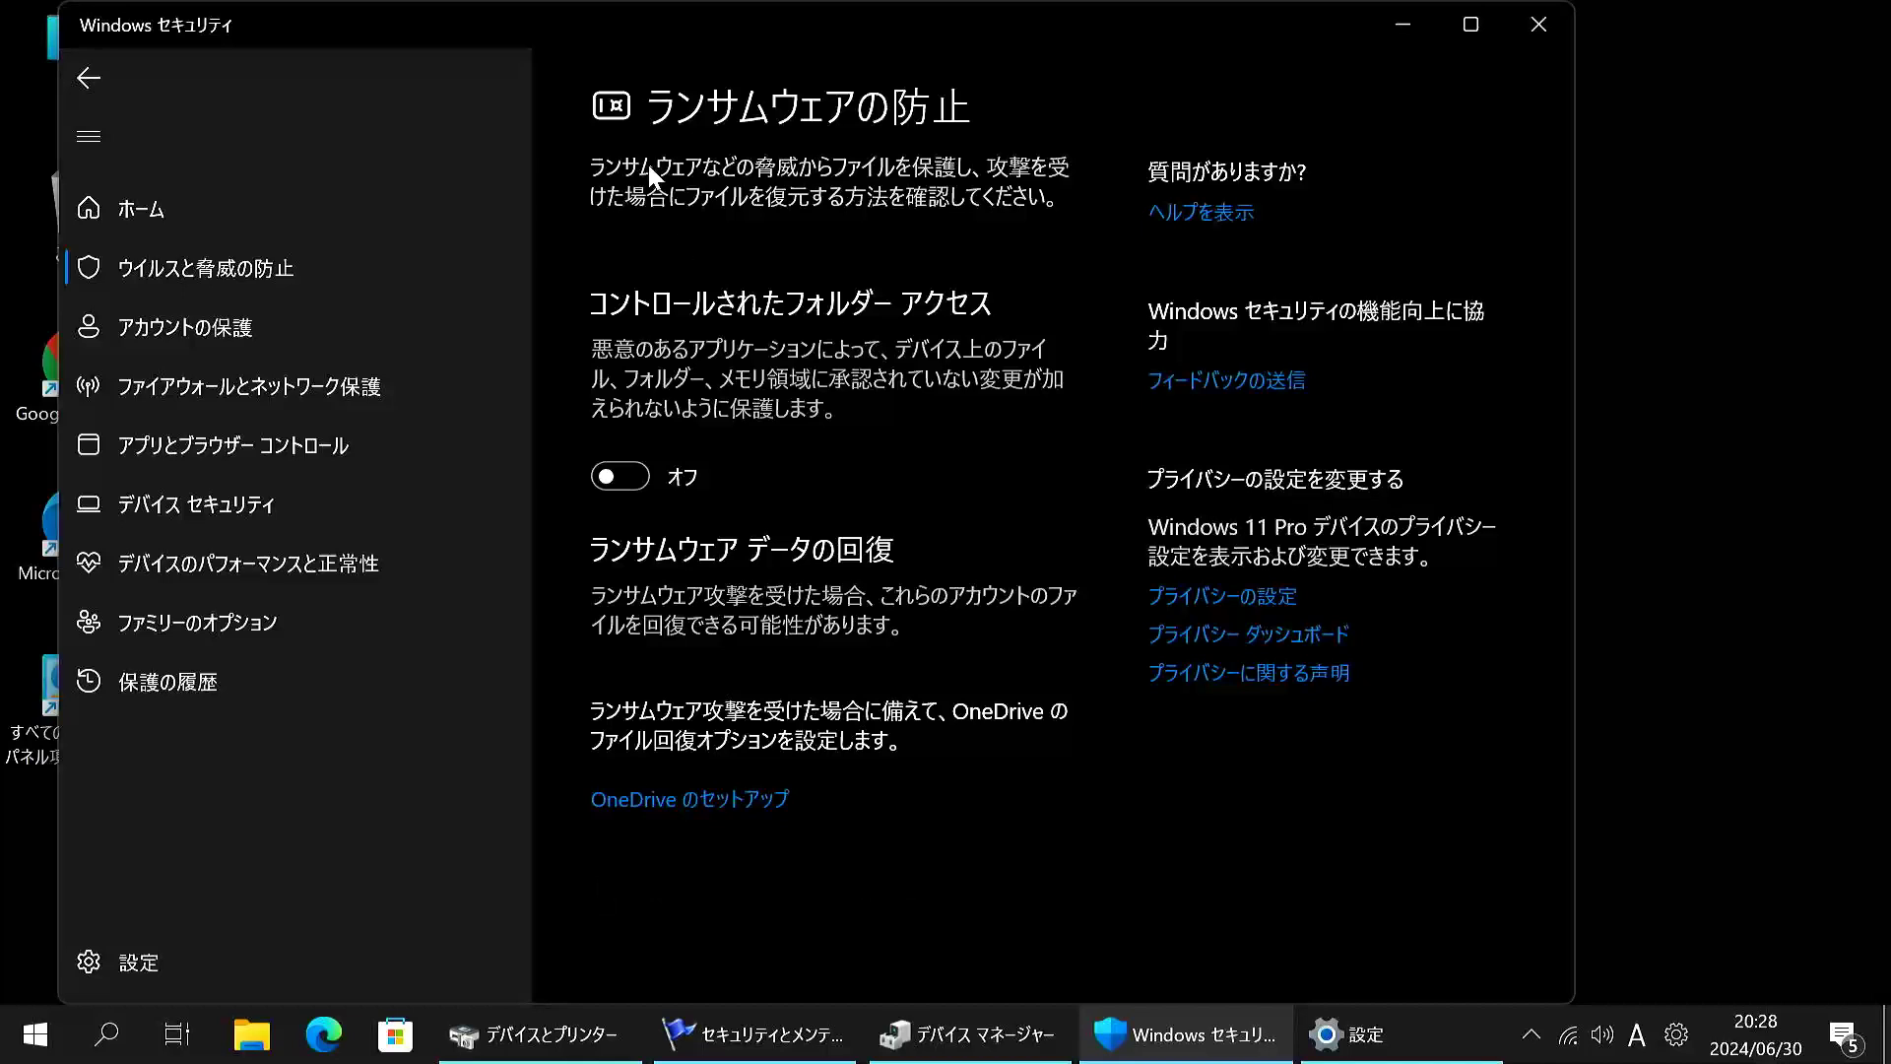
pyautogui.click(181, 317)
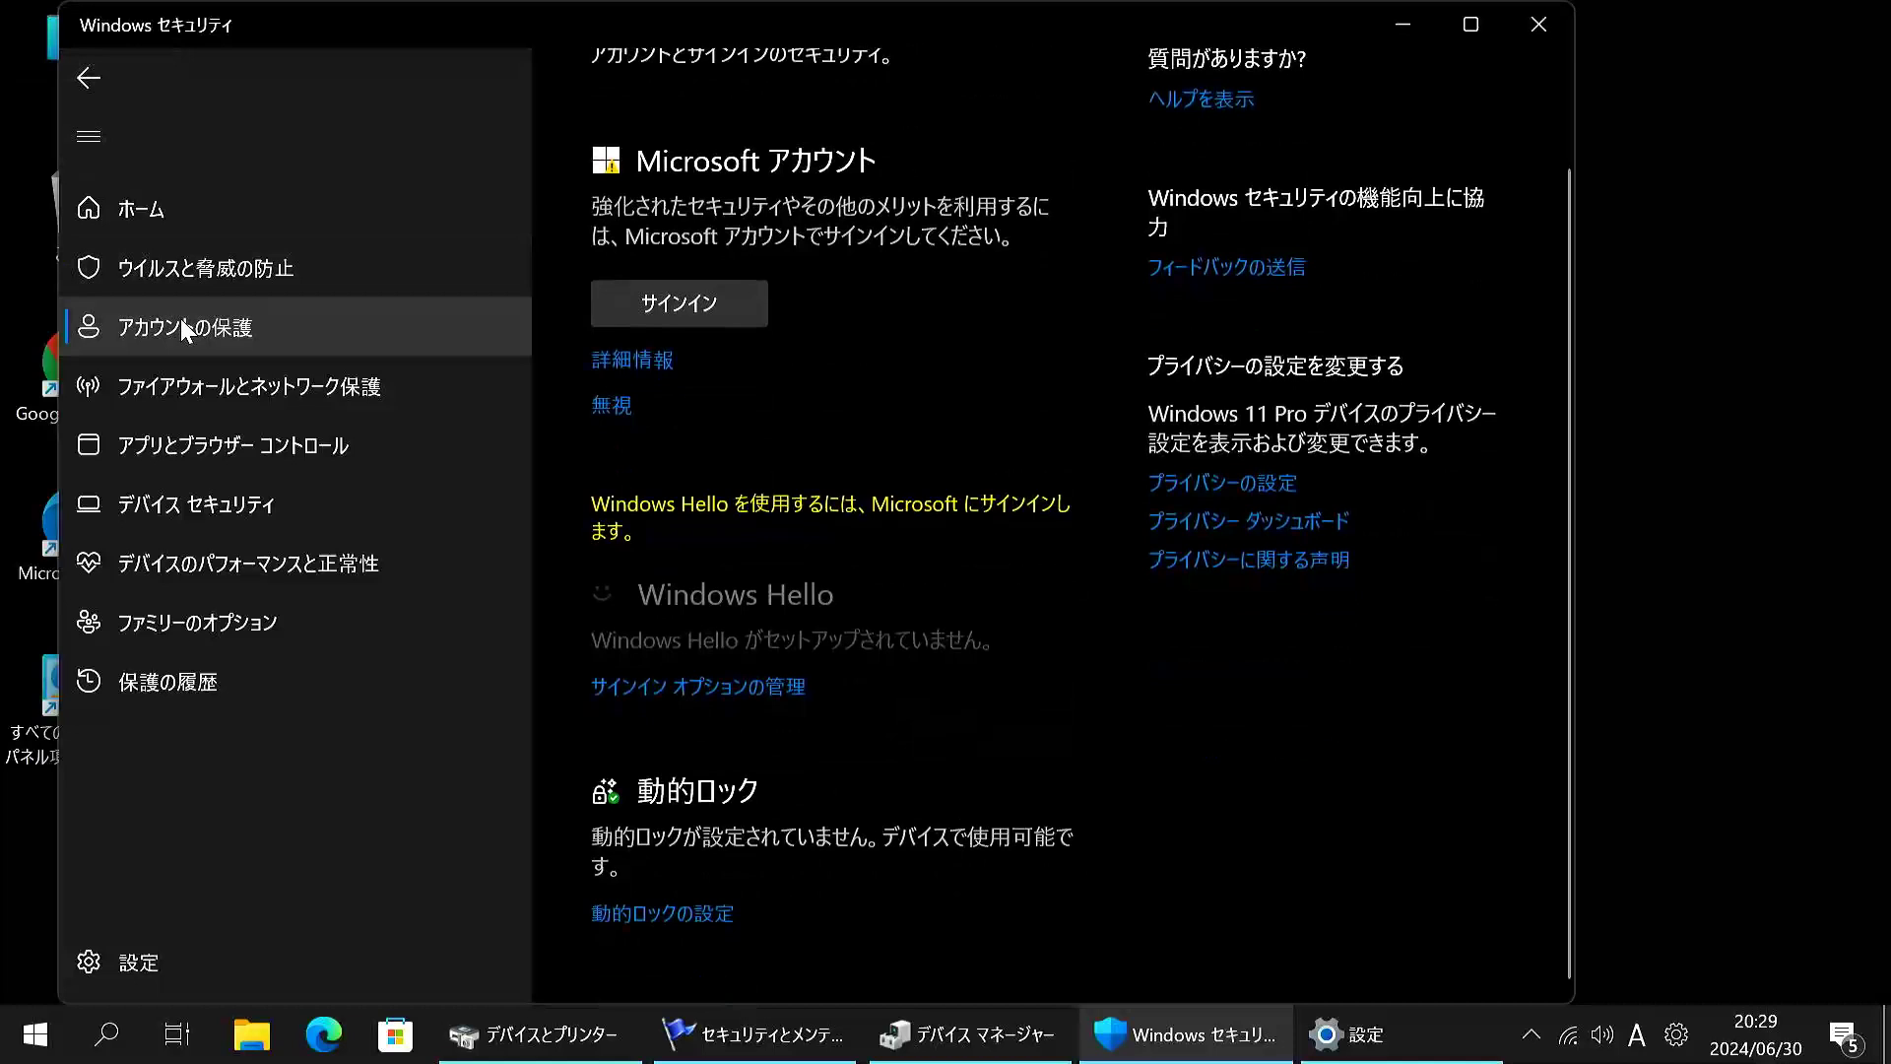
pyautogui.click(611, 408)
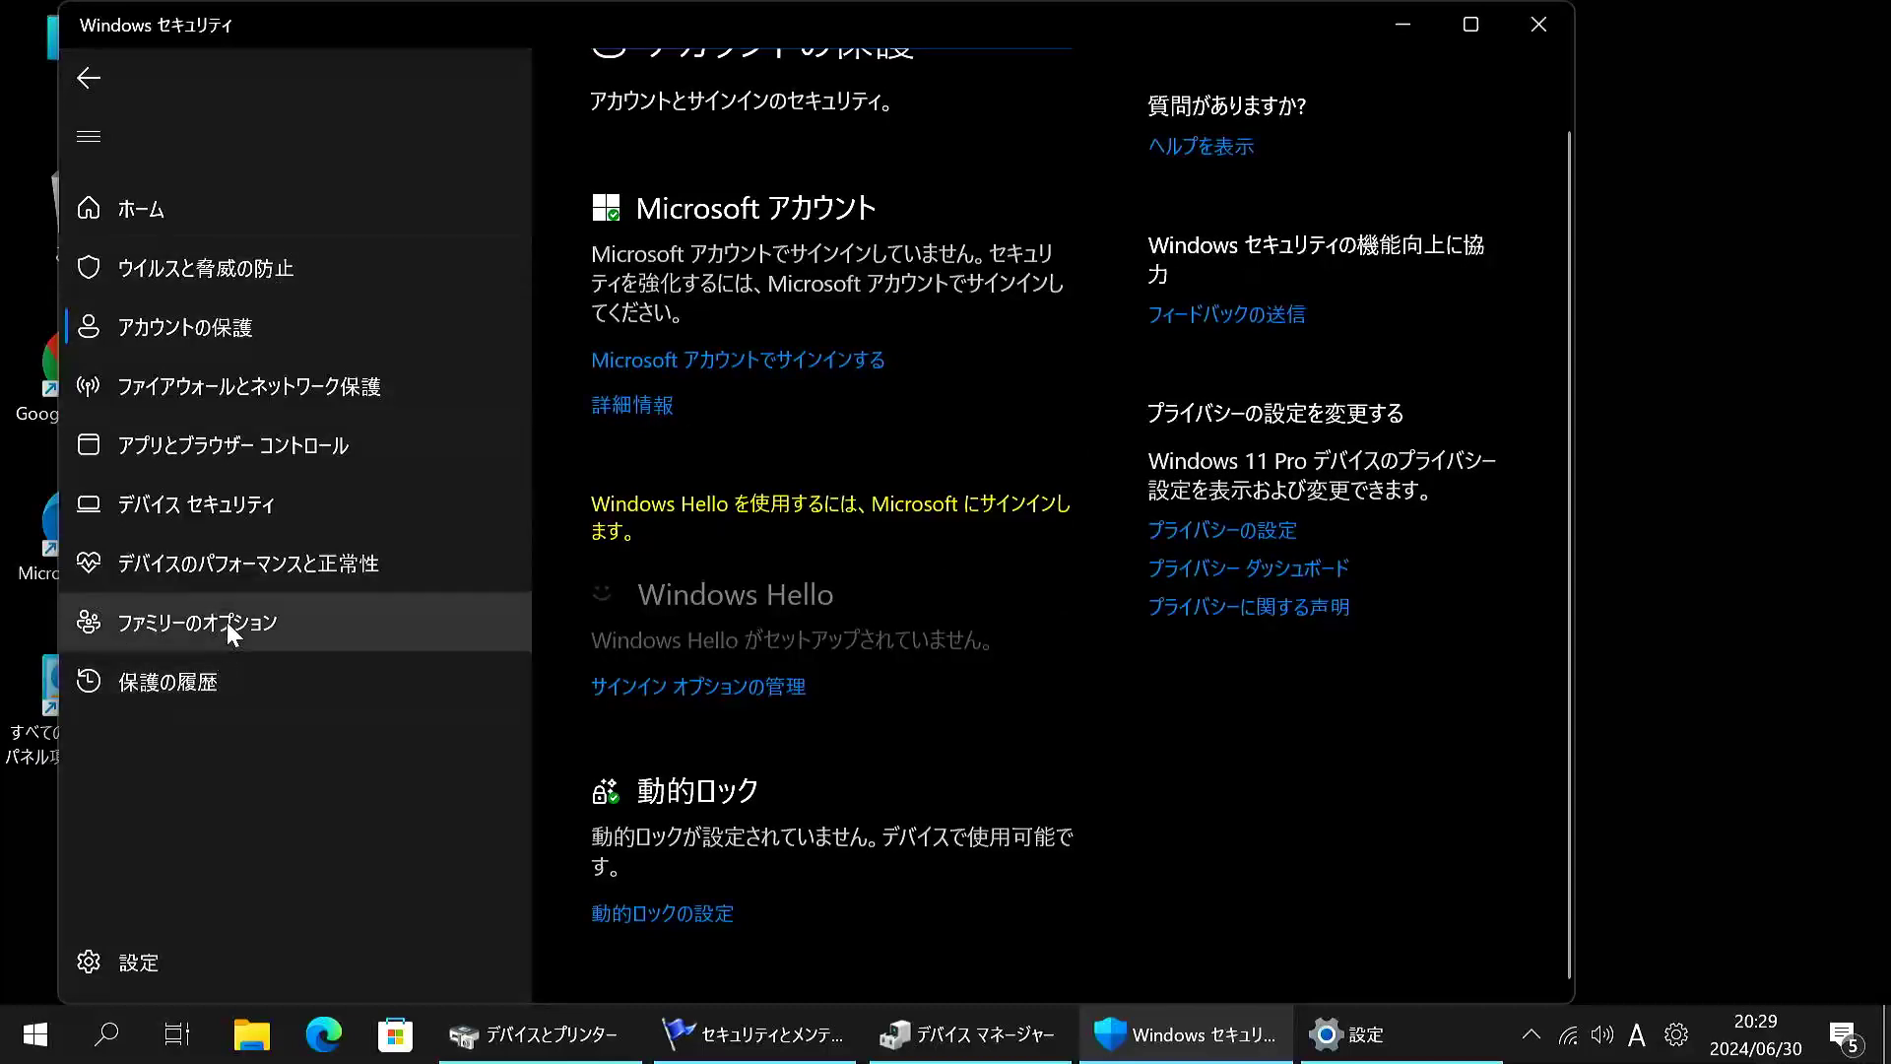
# Review the status report in デバイスのパフォーマンスと正常性 and the parental controls in ファミリーのオプション.
pyautogui.click(231, 566)
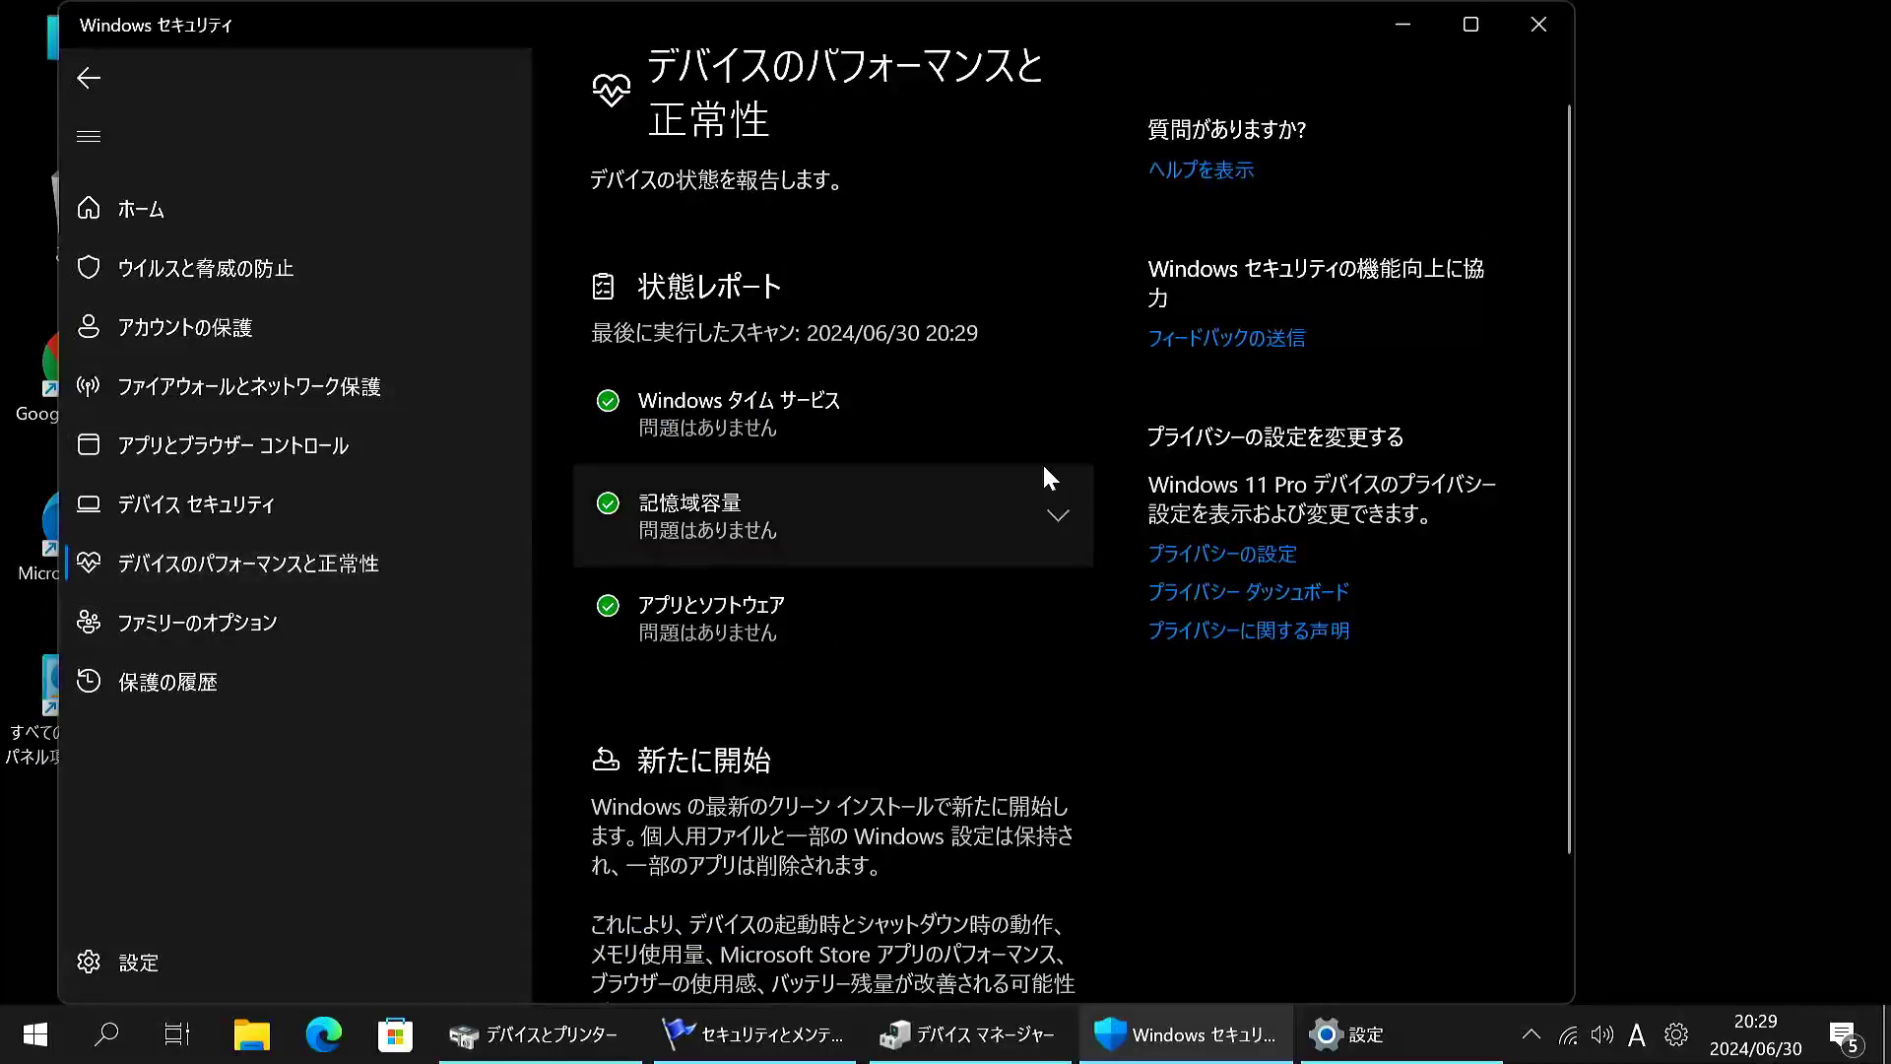
pyautogui.scroll(-3, 1045, 471)
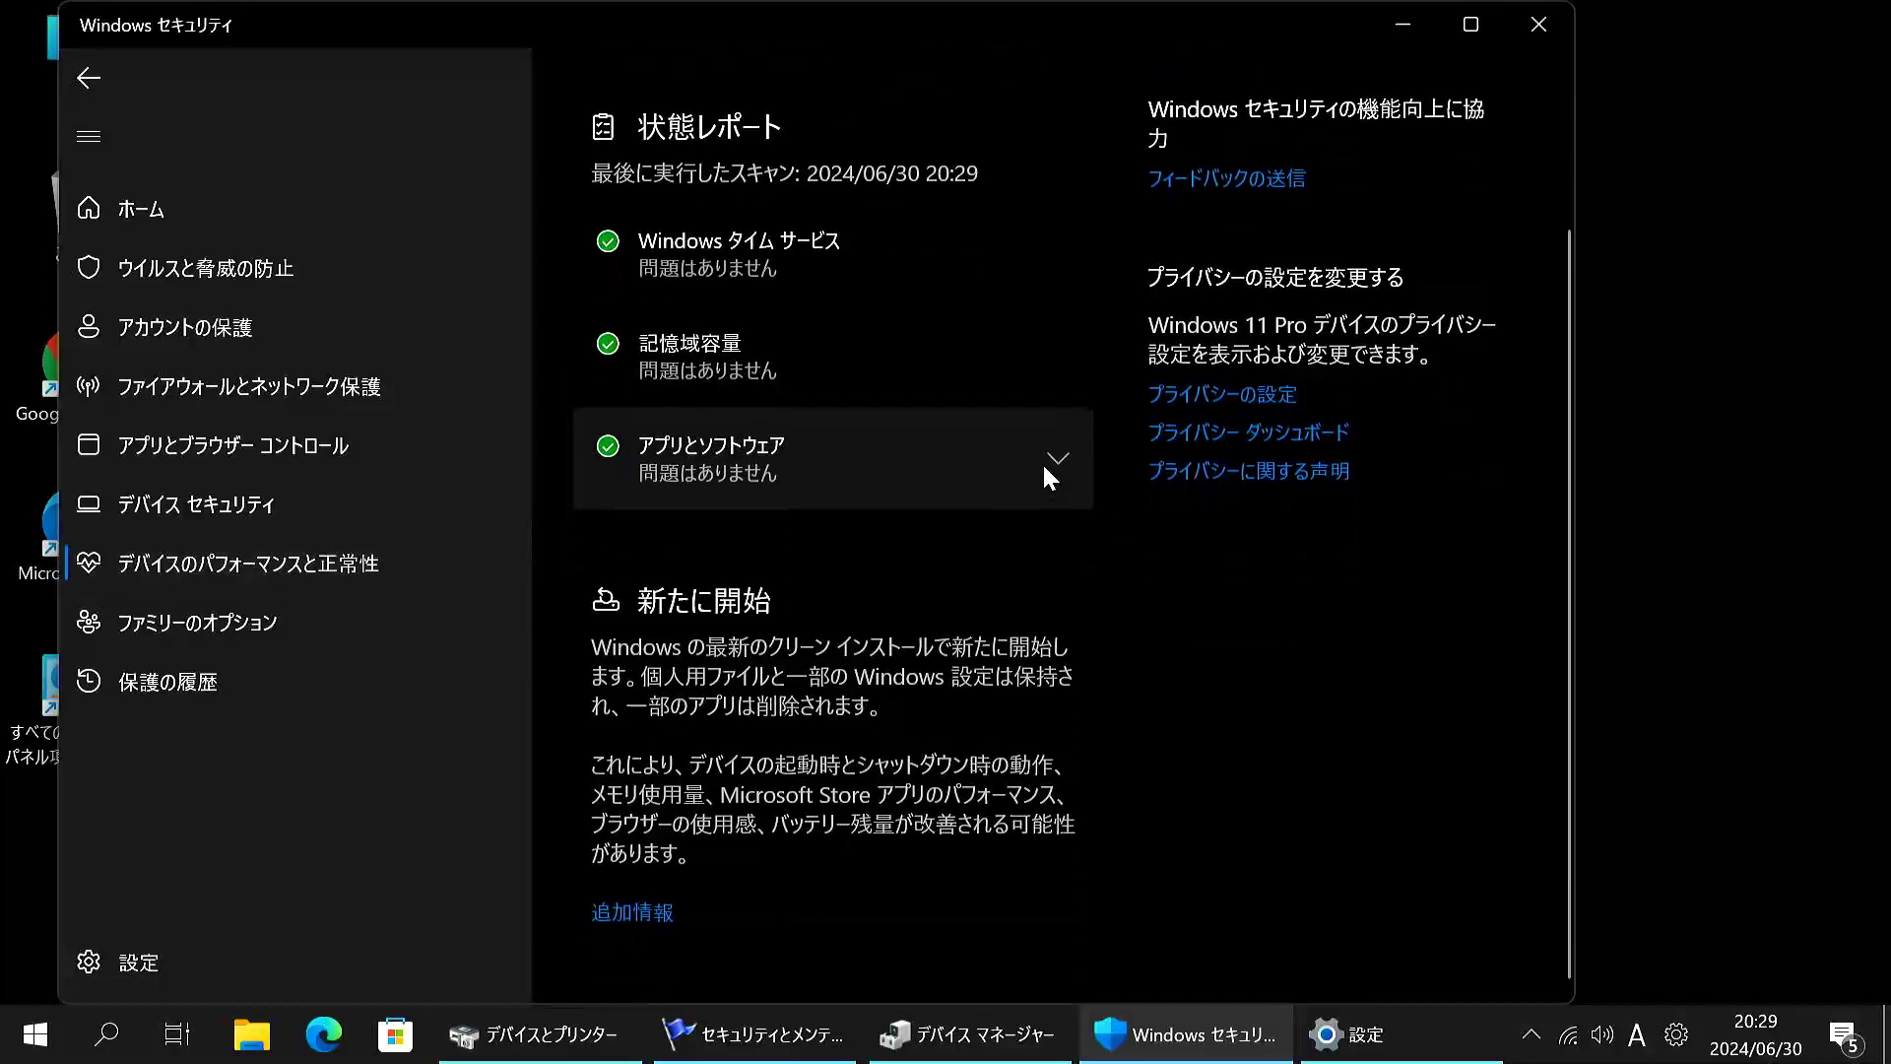
pyautogui.scroll(3, 1045, 471)
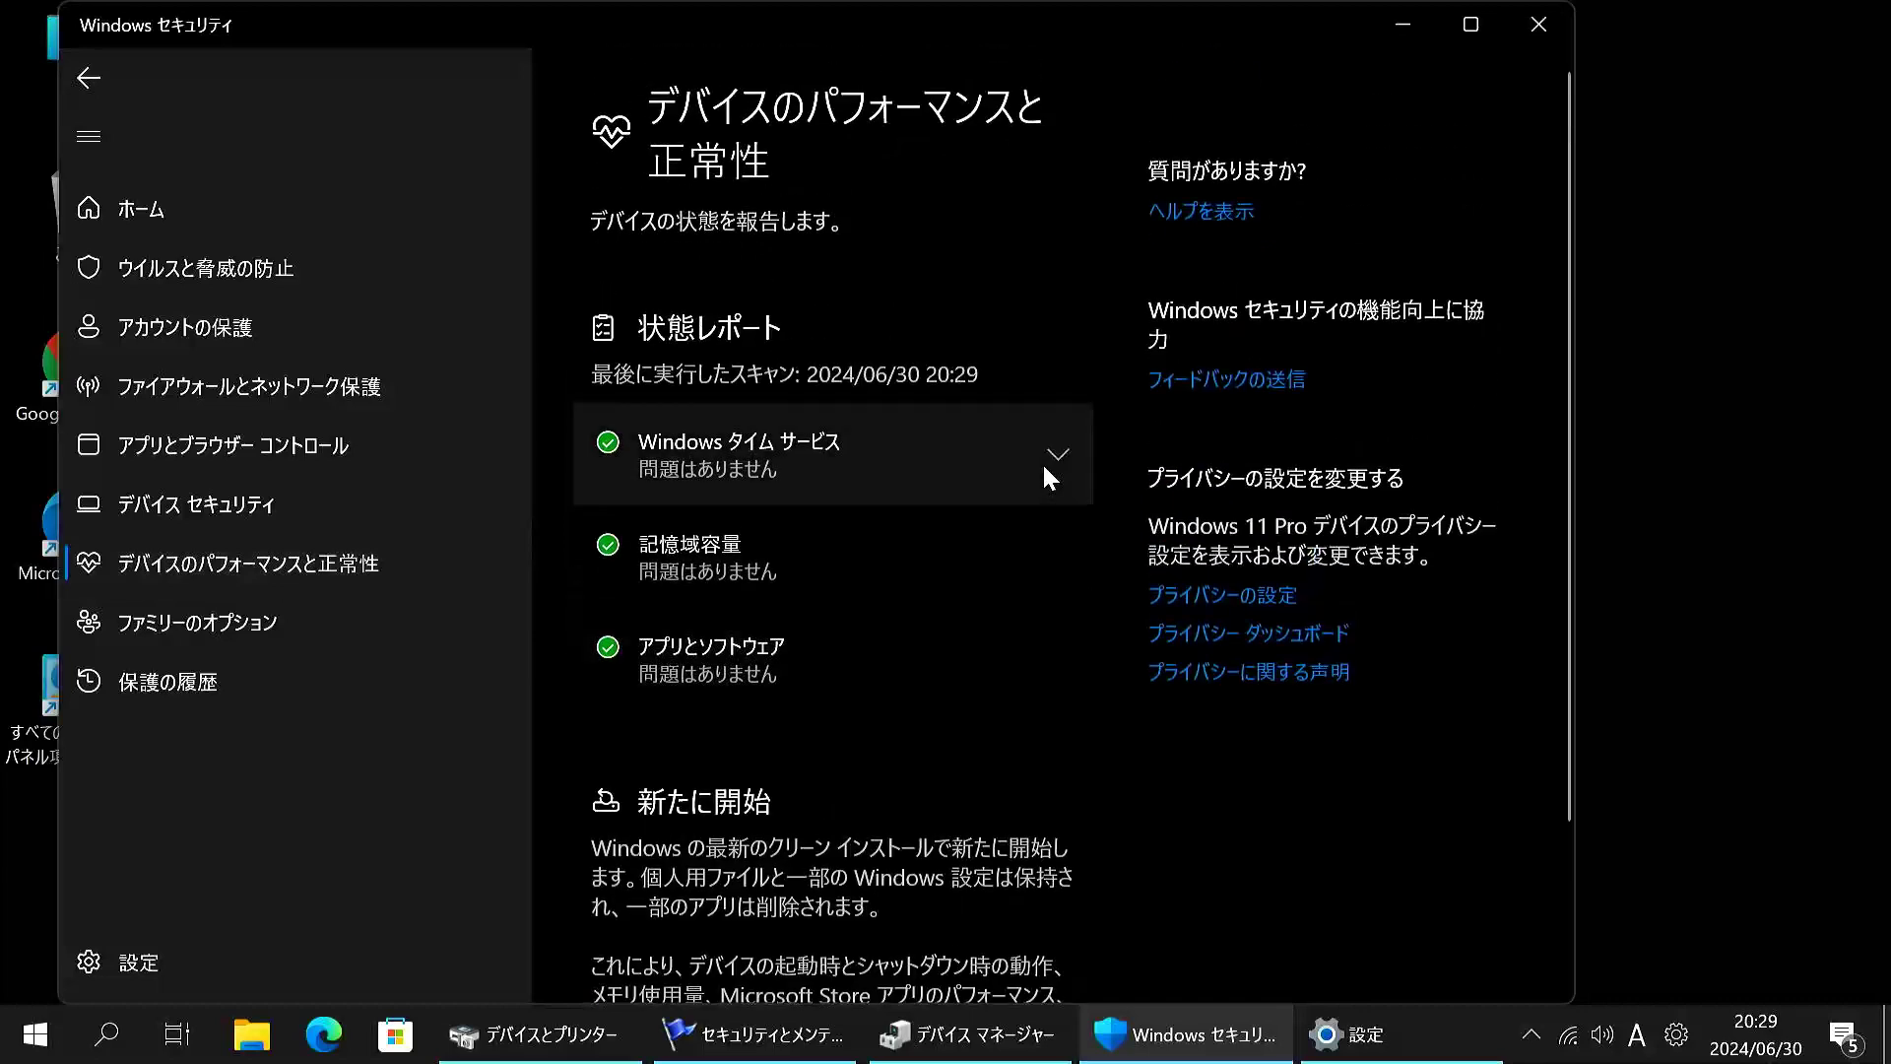
pyautogui.click(264, 617)
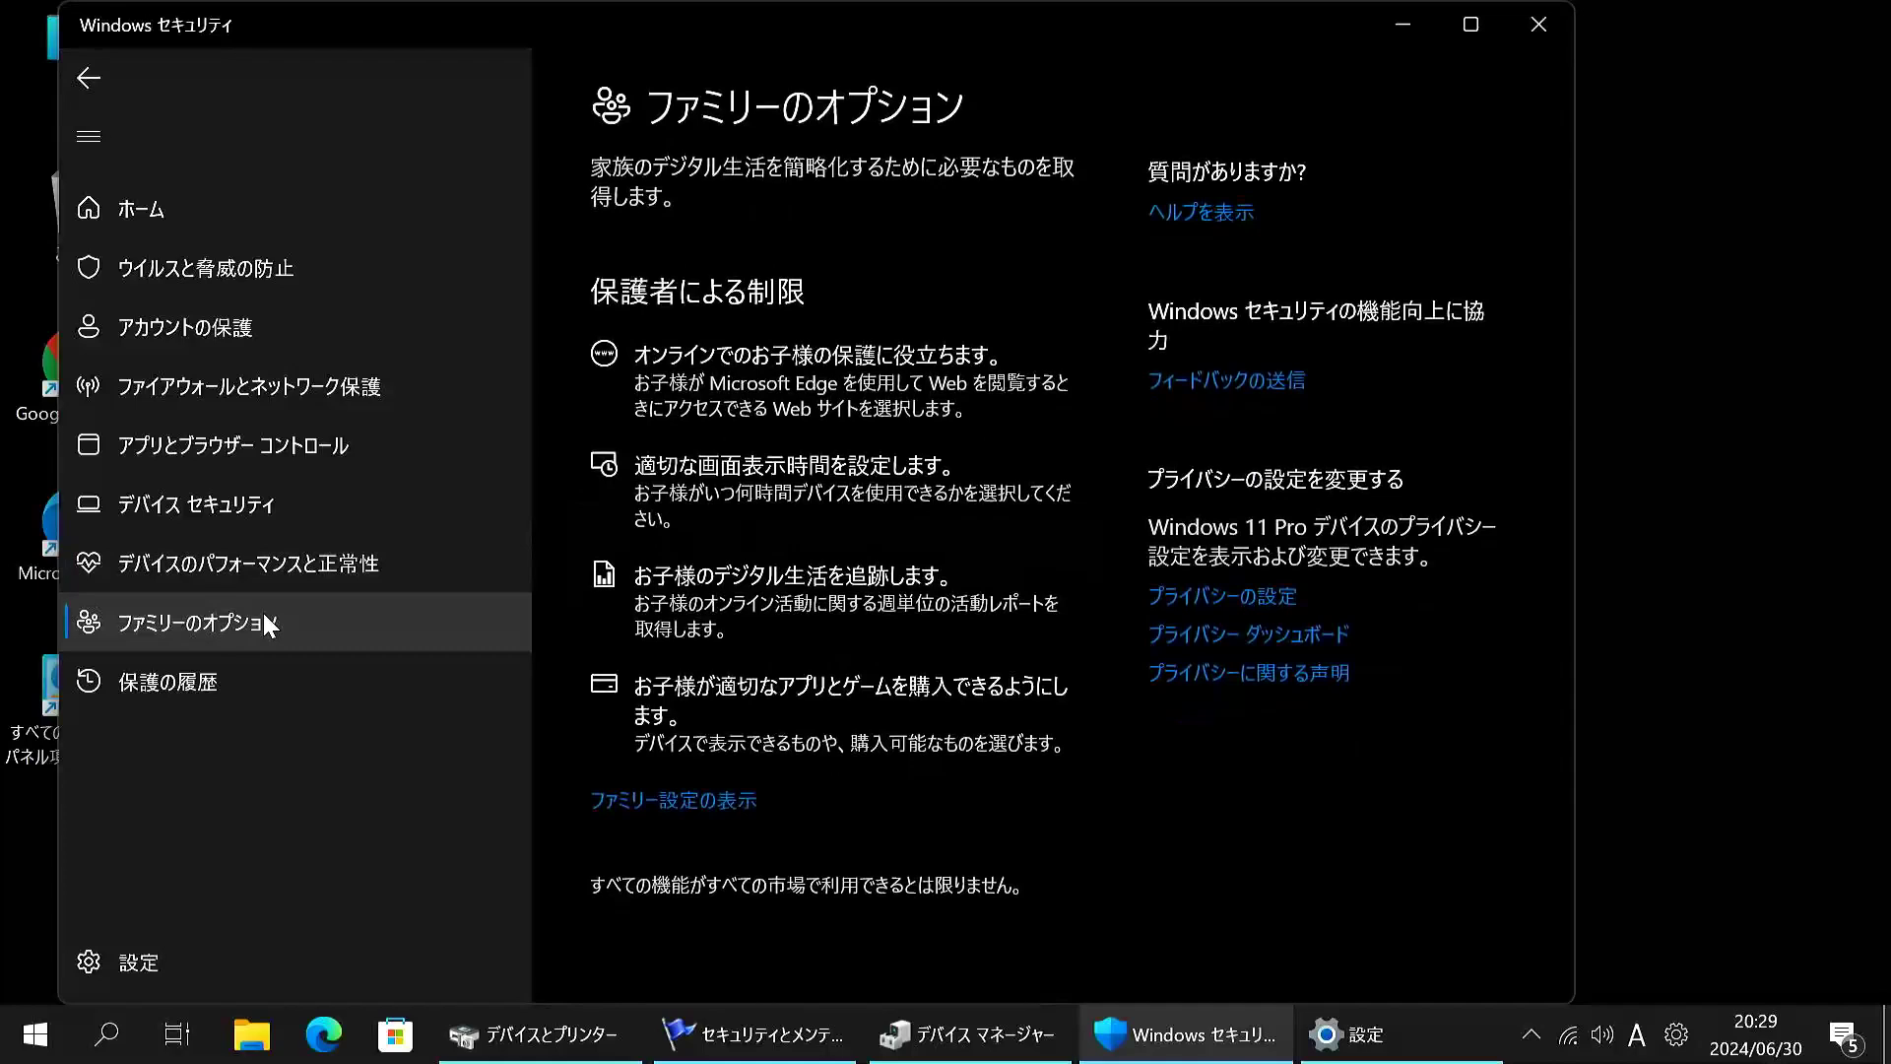
pyautogui.click(245, 561)
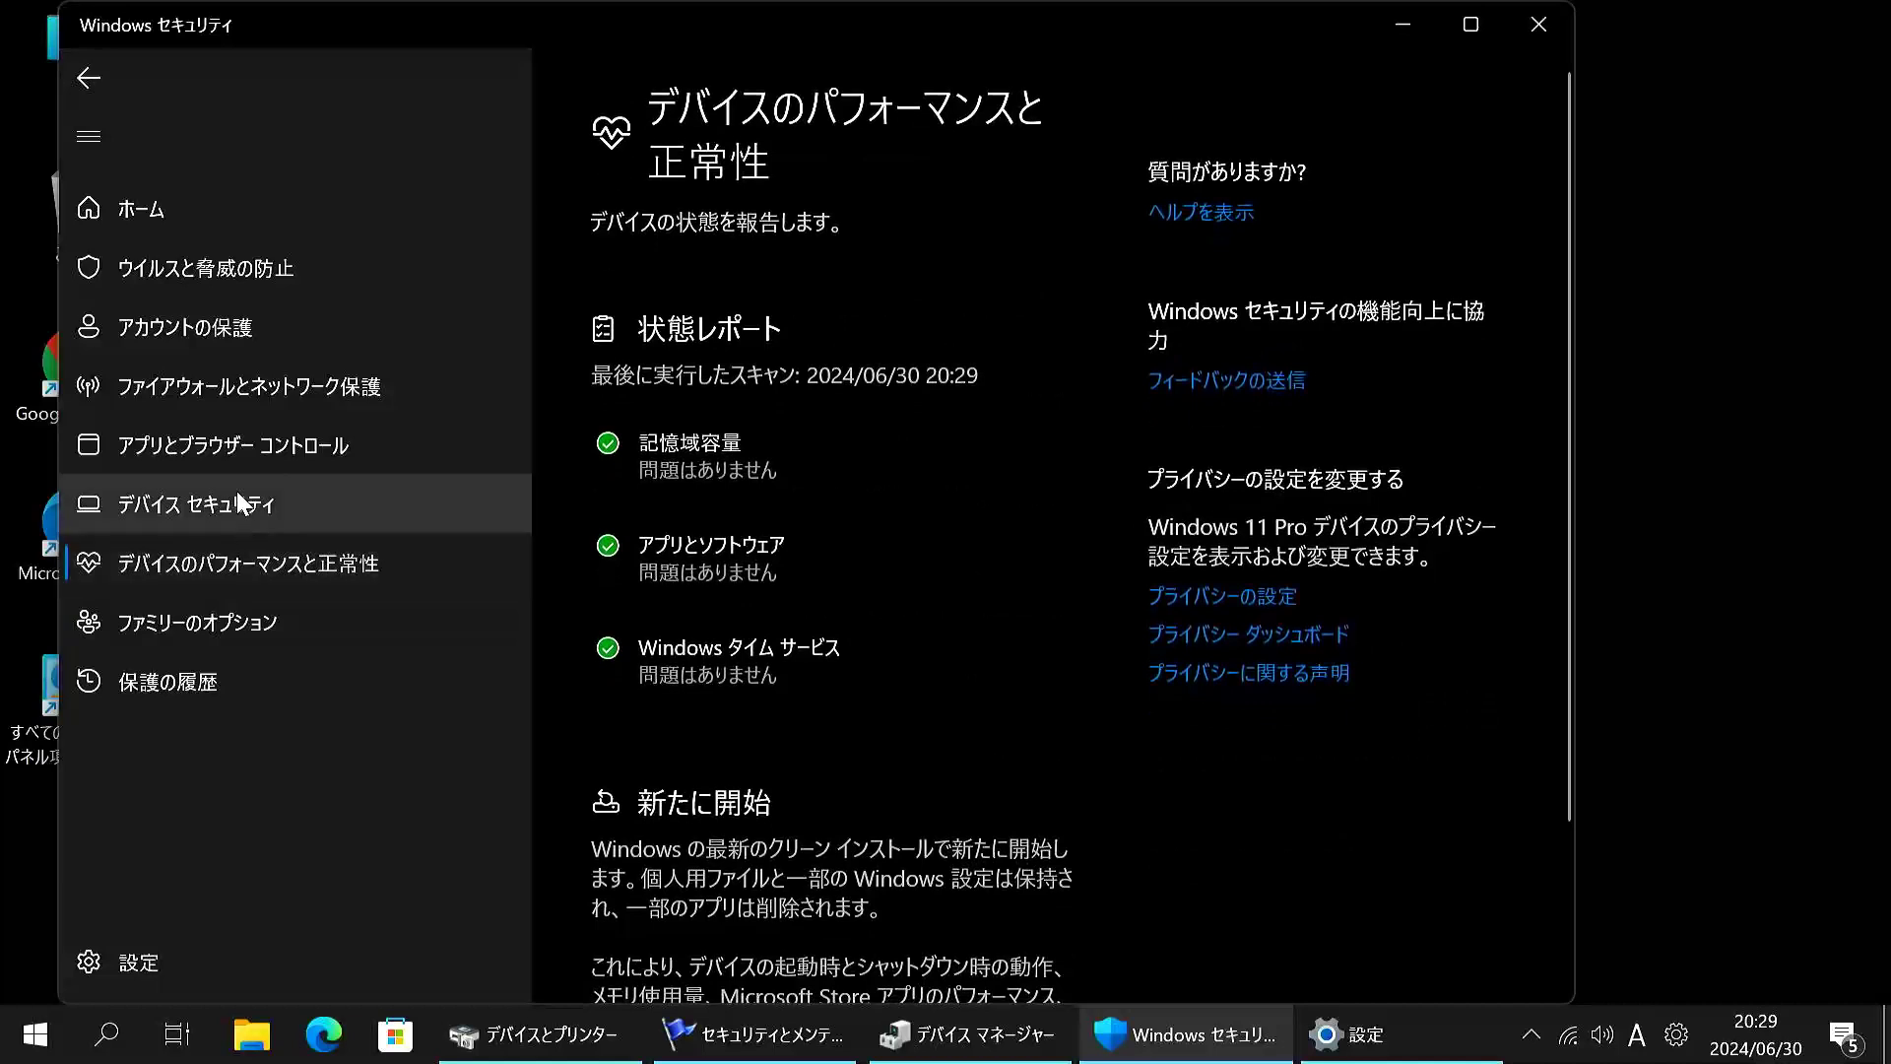
# Review デバイス セキュリティ, アプリとブラウザー コントロール and ファイアウォールとネットワーク保護, and return to ウイルスと脅威の防止.
pyautogui.click(235, 514)
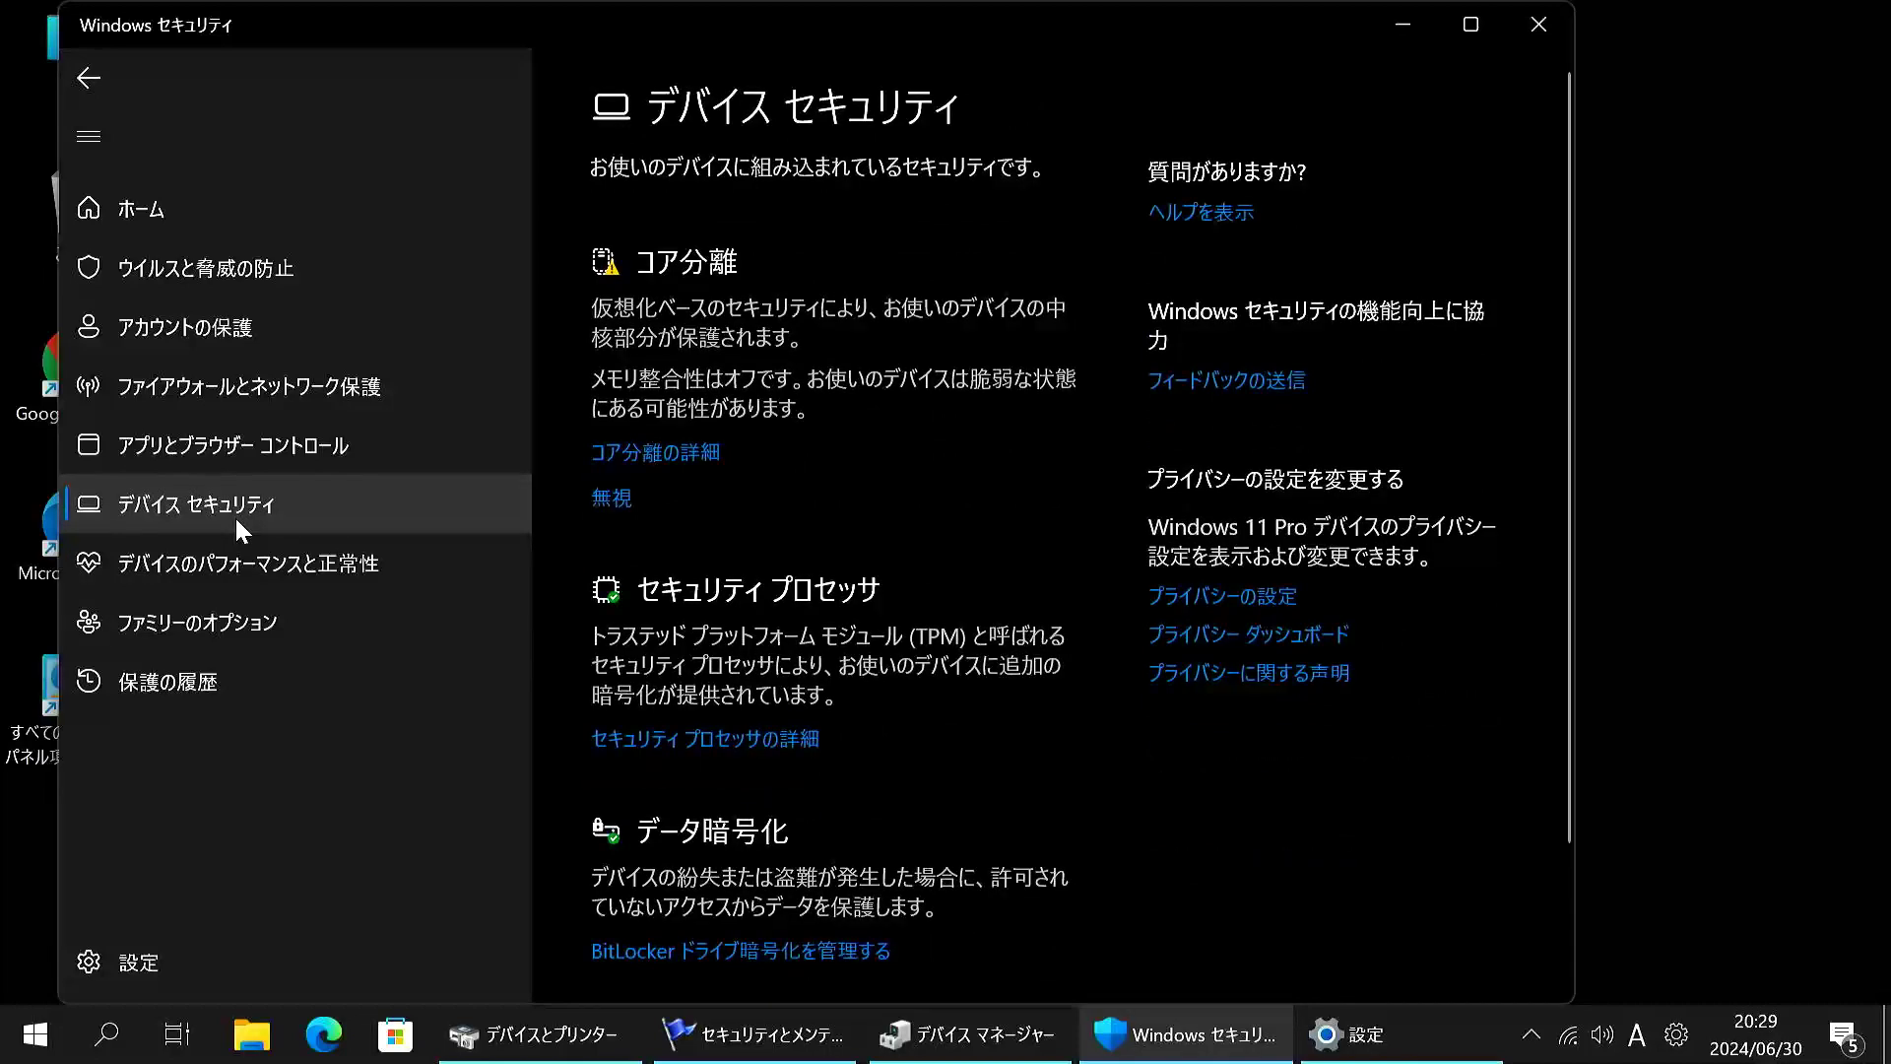
pyautogui.click(234, 452)
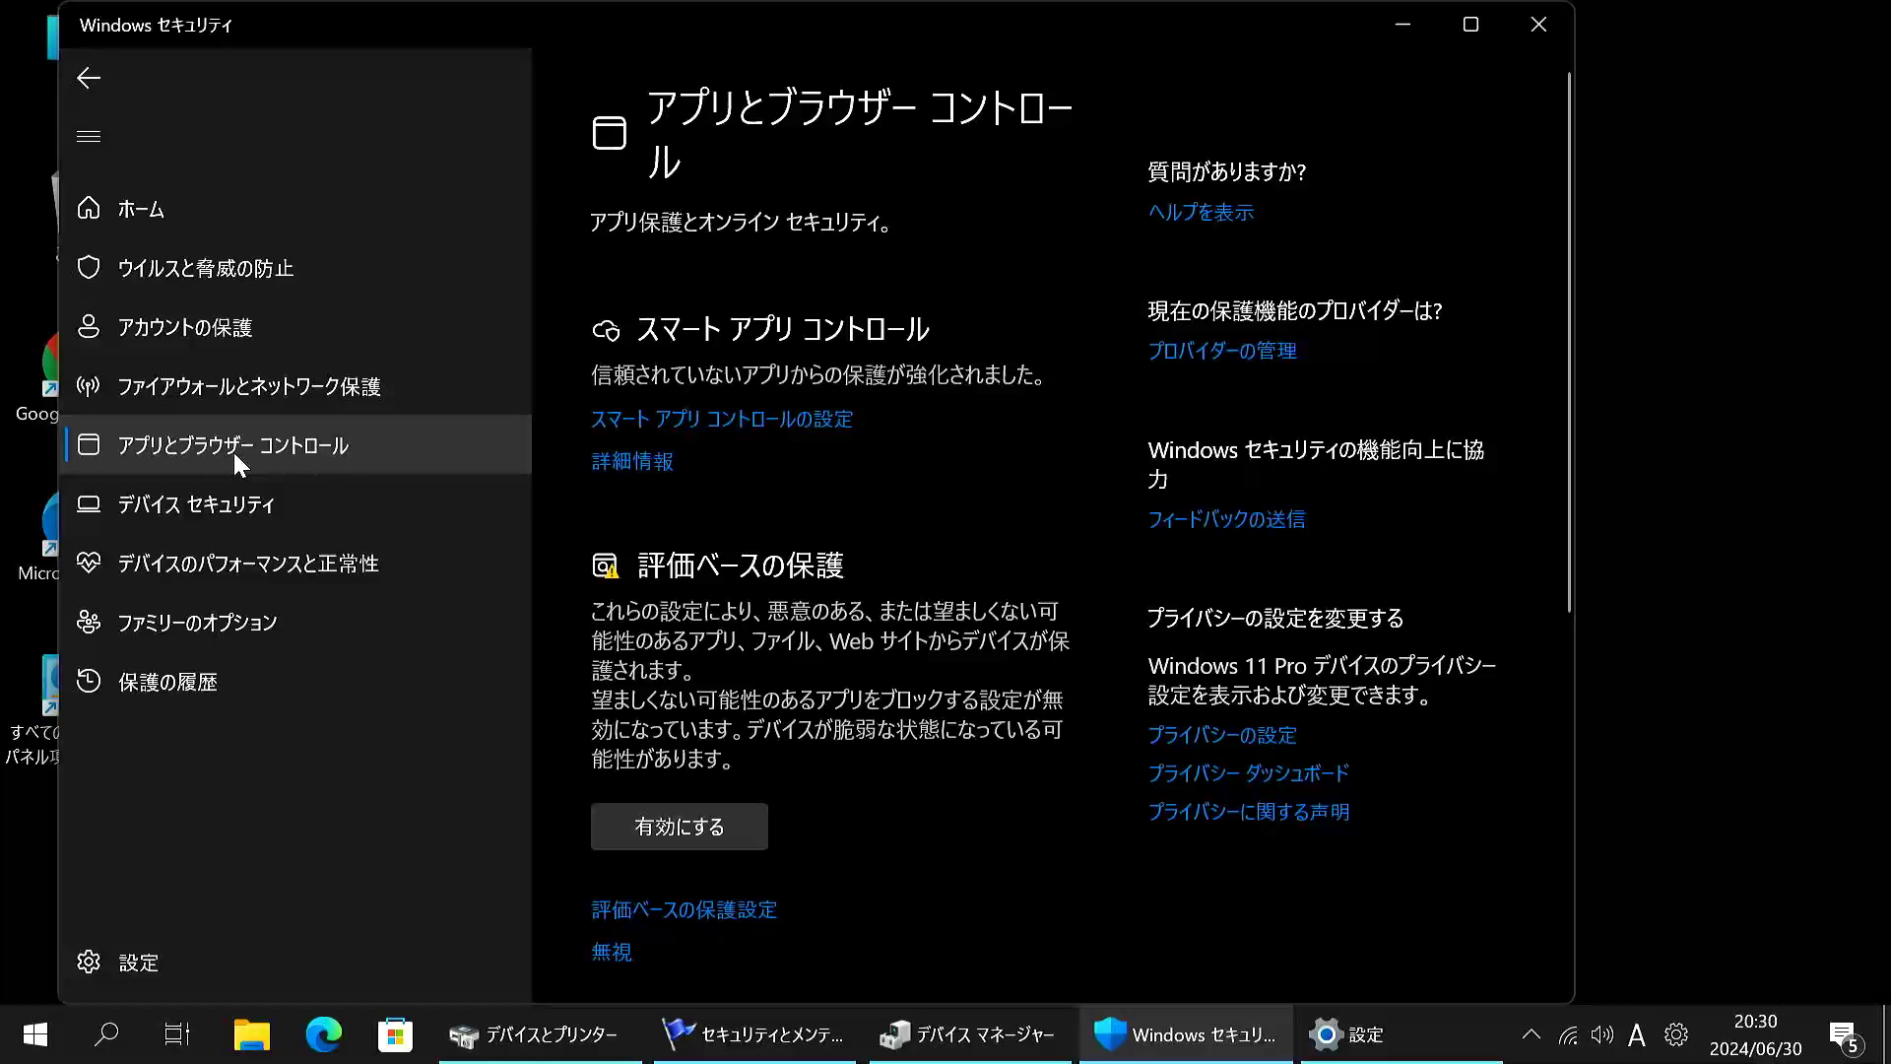
pyautogui.click(232, 388)
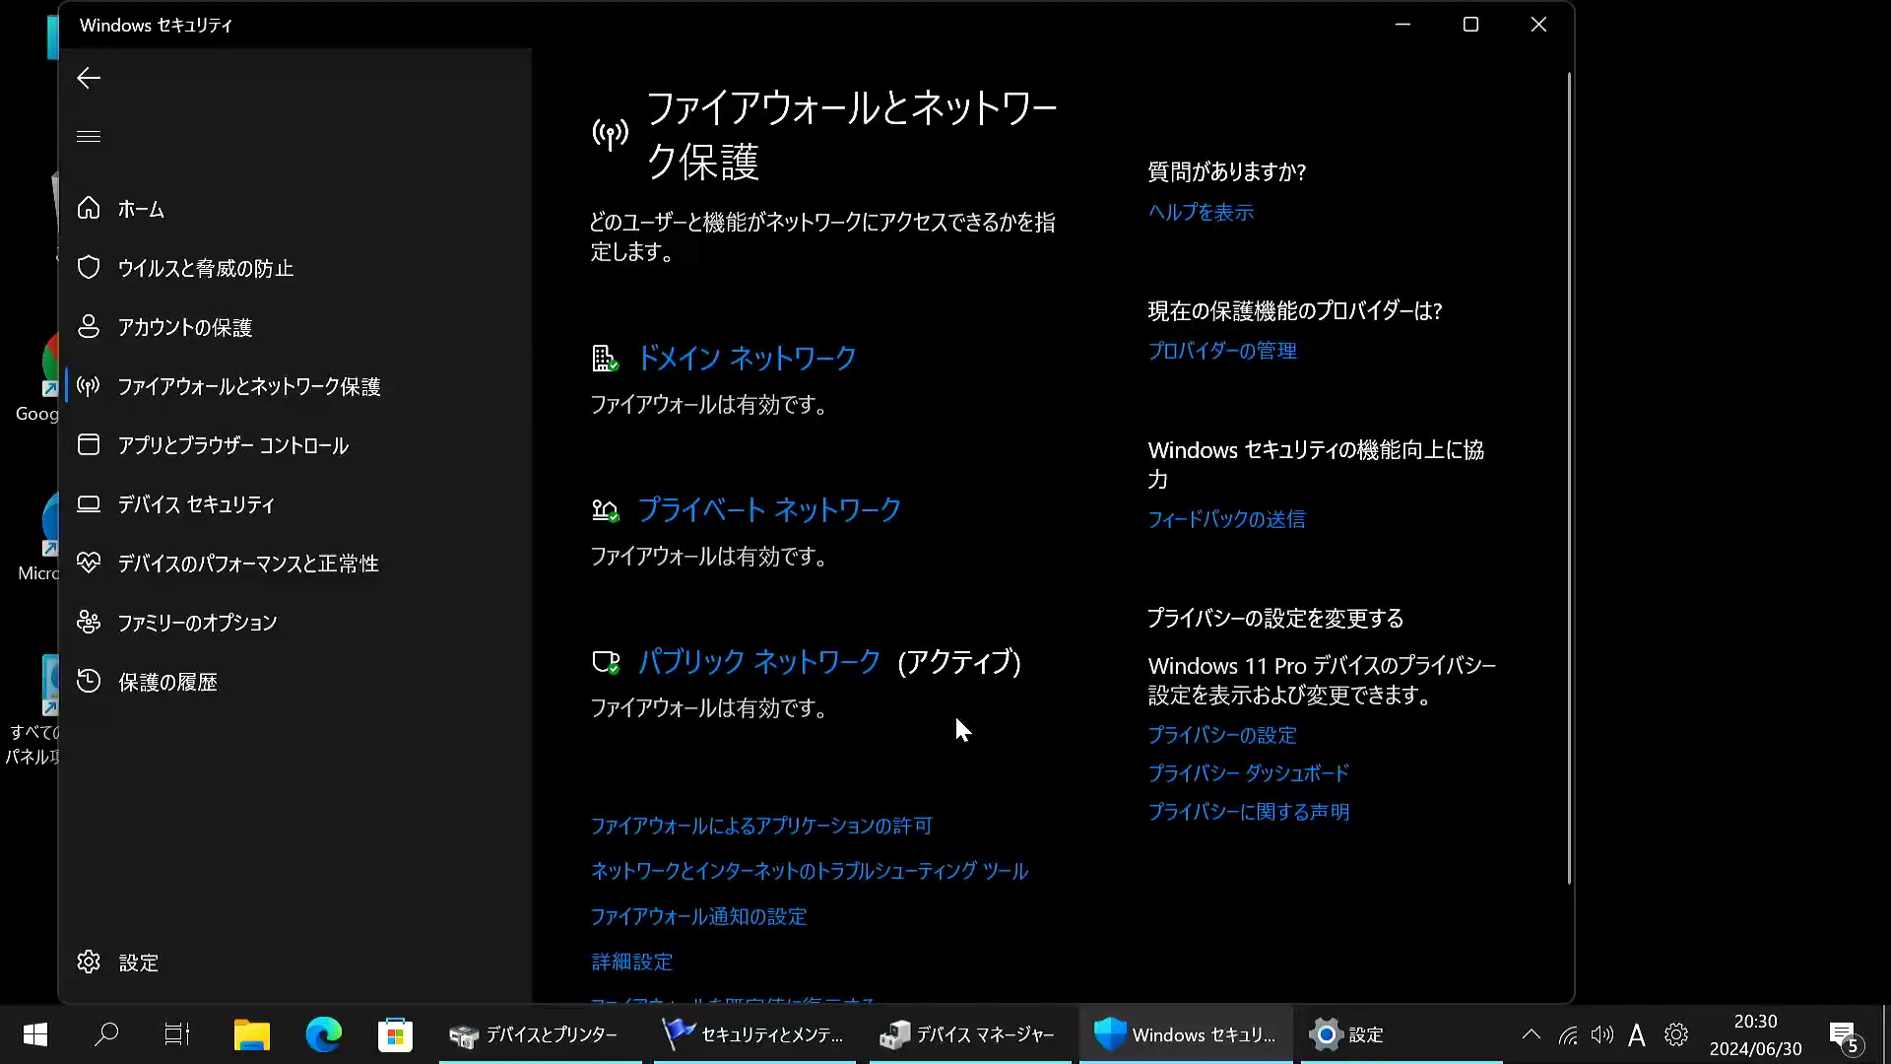
pyautogui.scroll(-2, 955, 717)
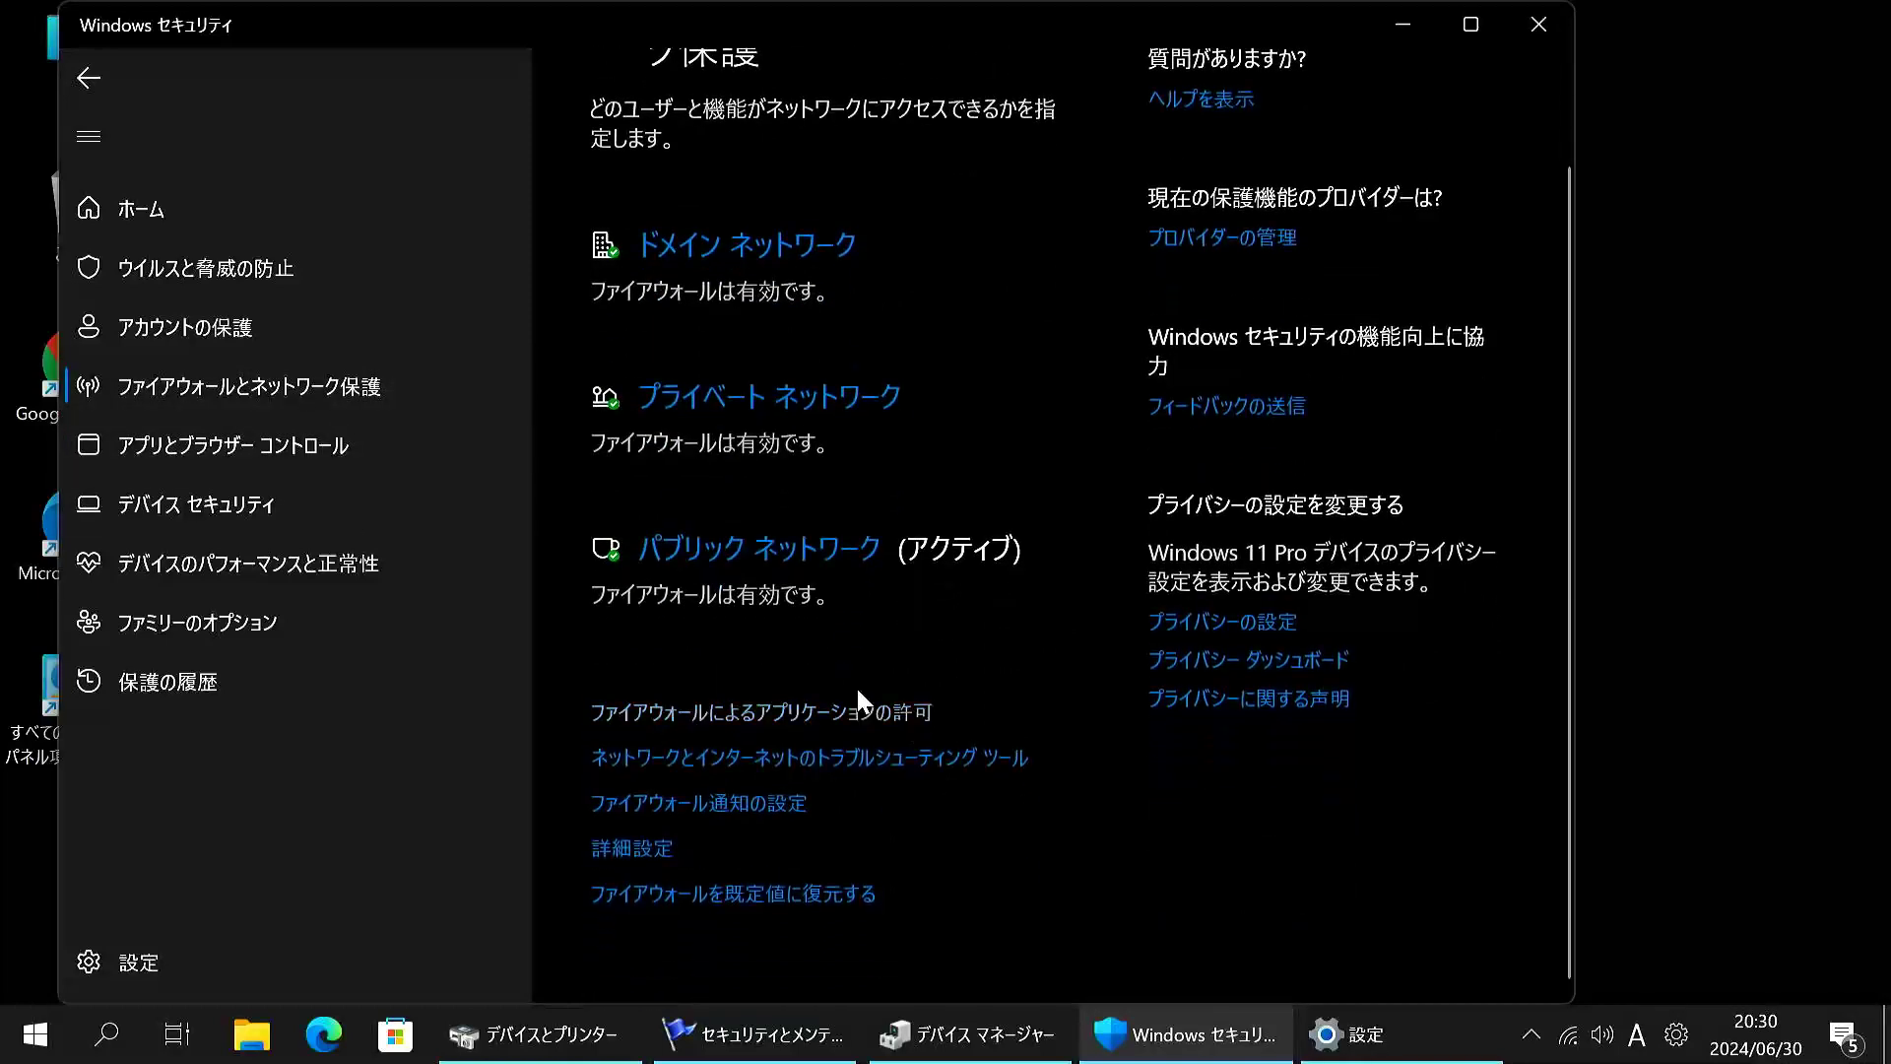
pyautogui.click(170, 329)
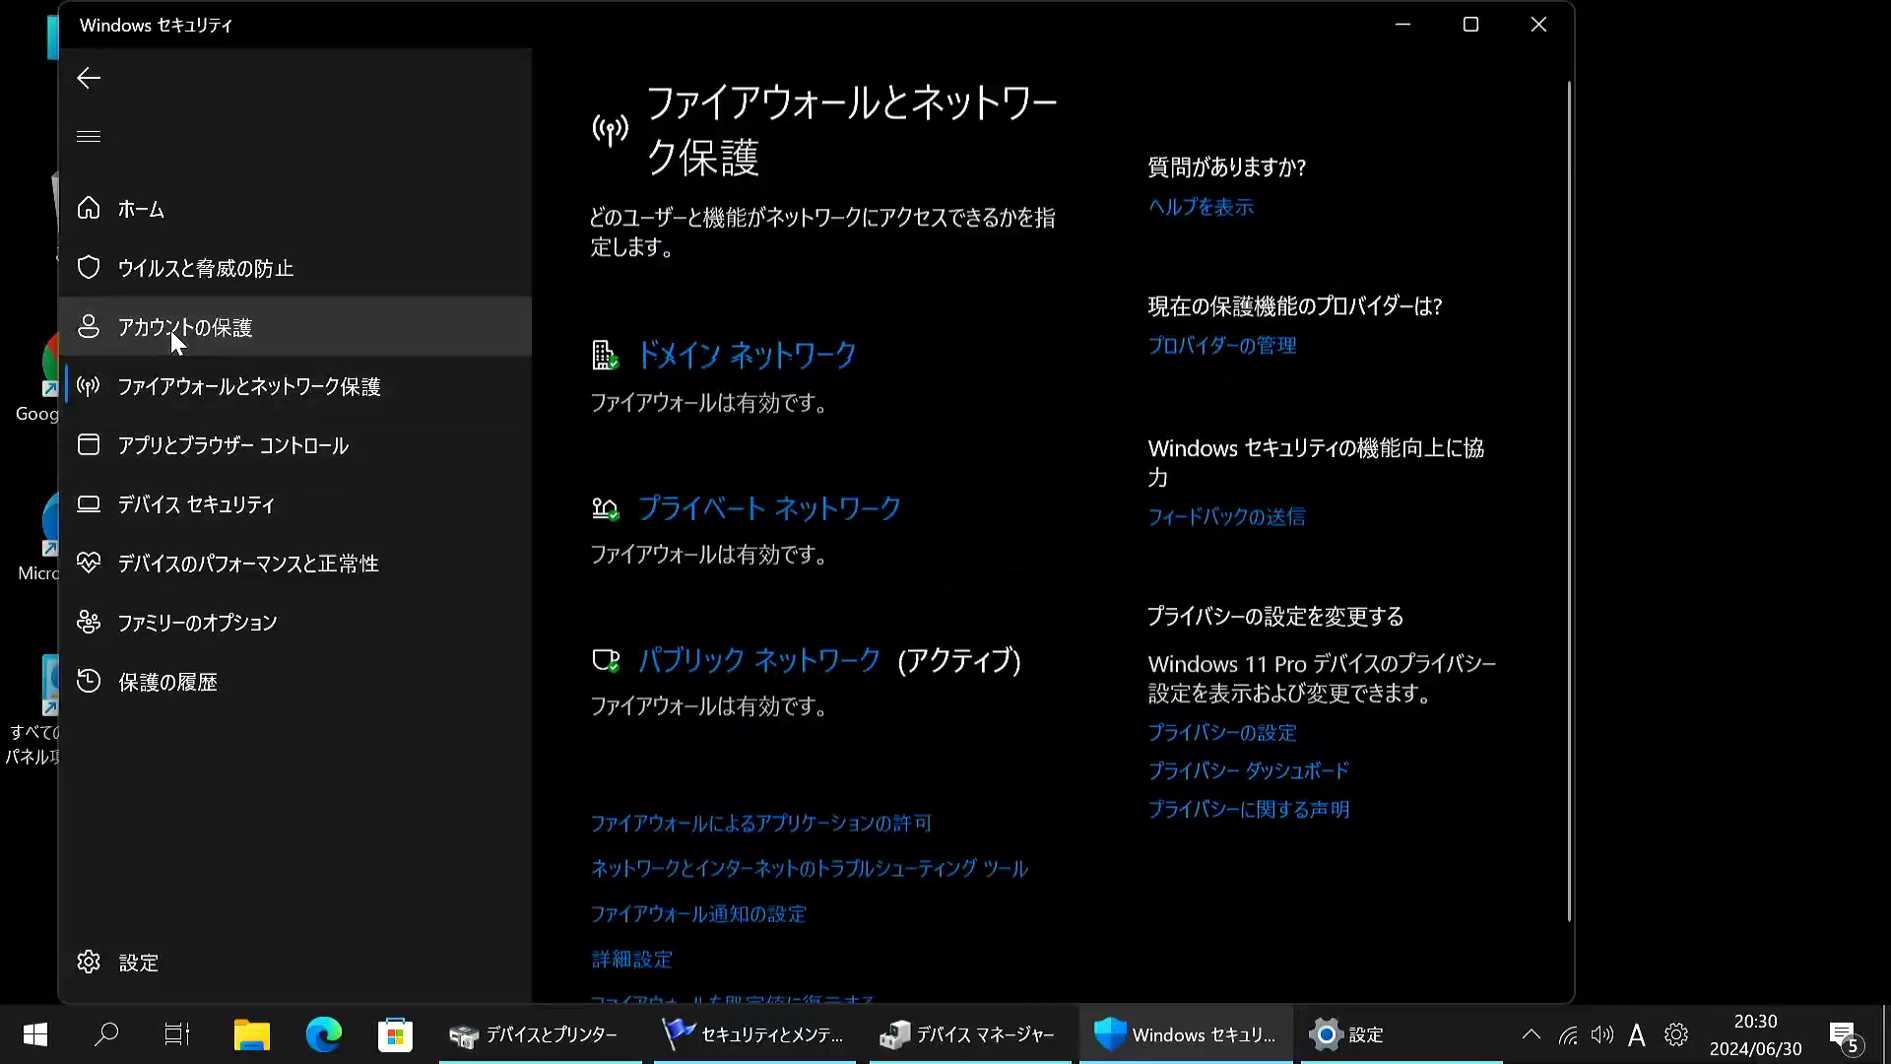
pyautogui.click(167, 273)
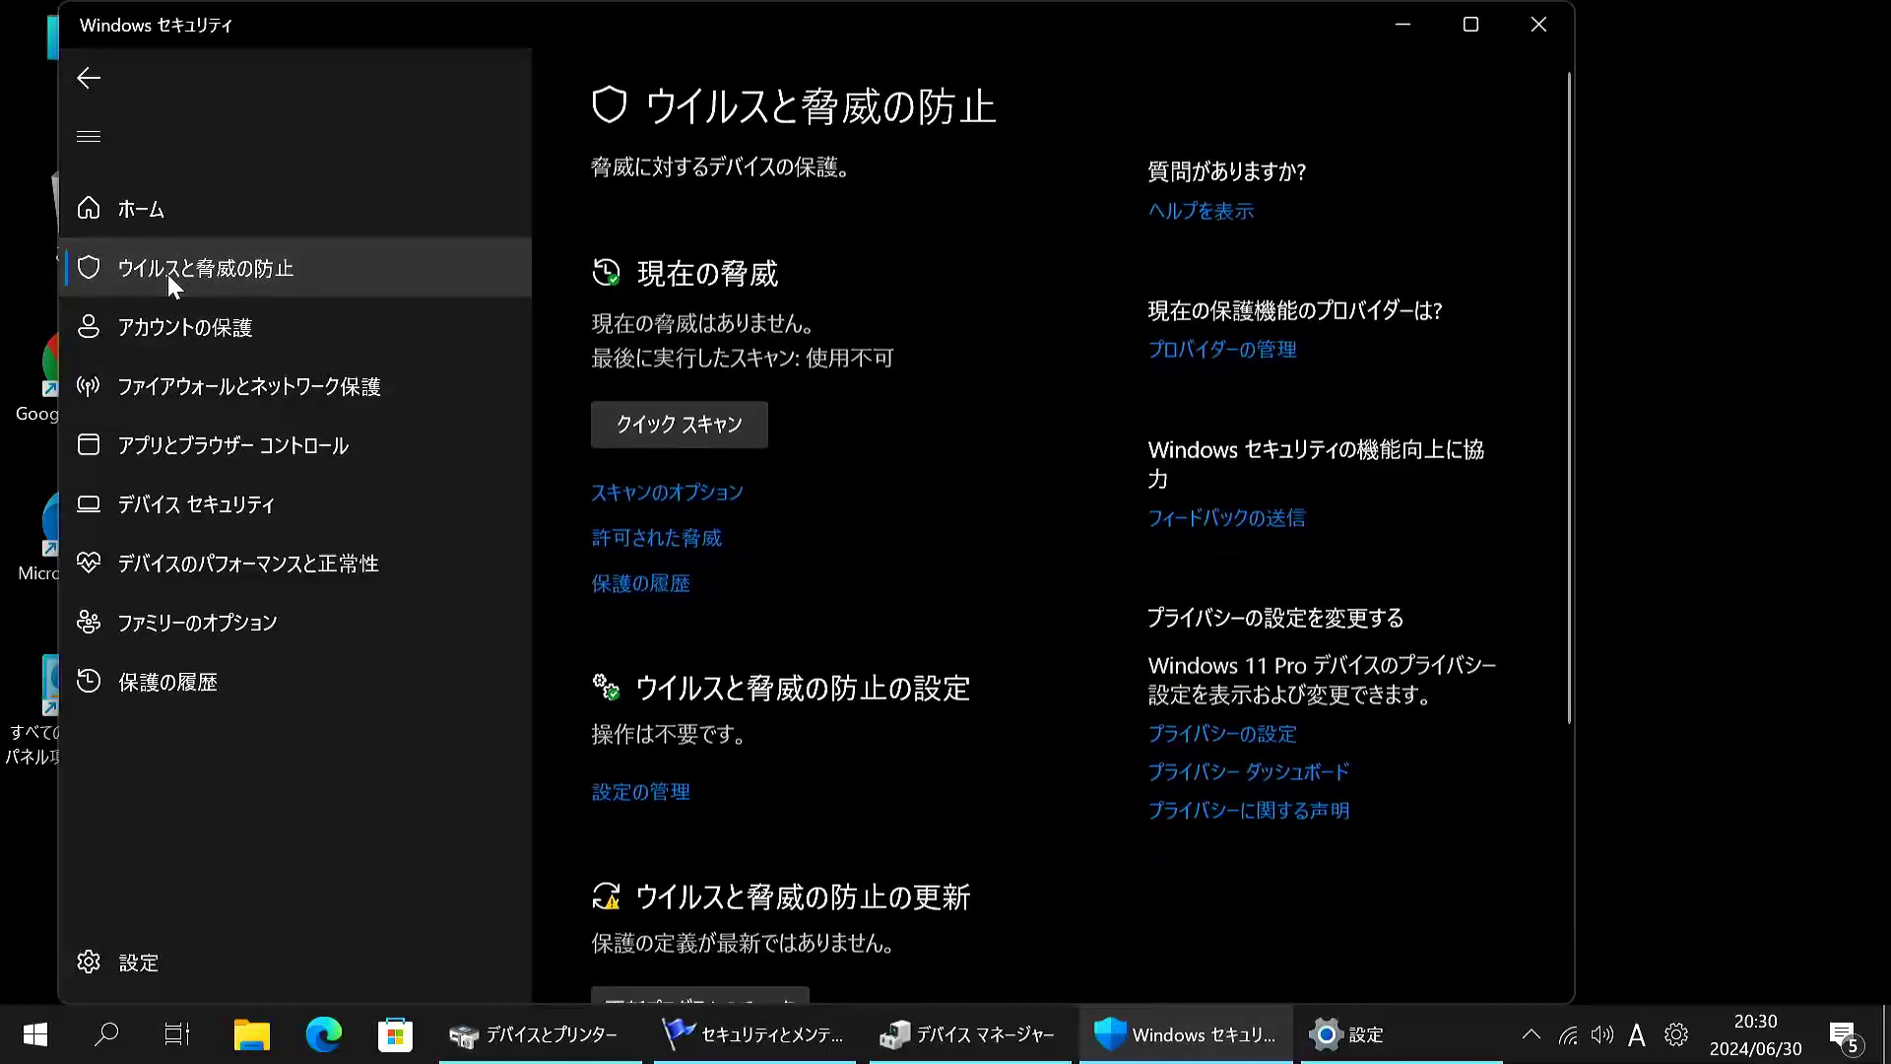
# Try to dismiss the ウイルスと脅威の防止 warning from the security overview on ホーム.
pyautogui.click(141, 204)
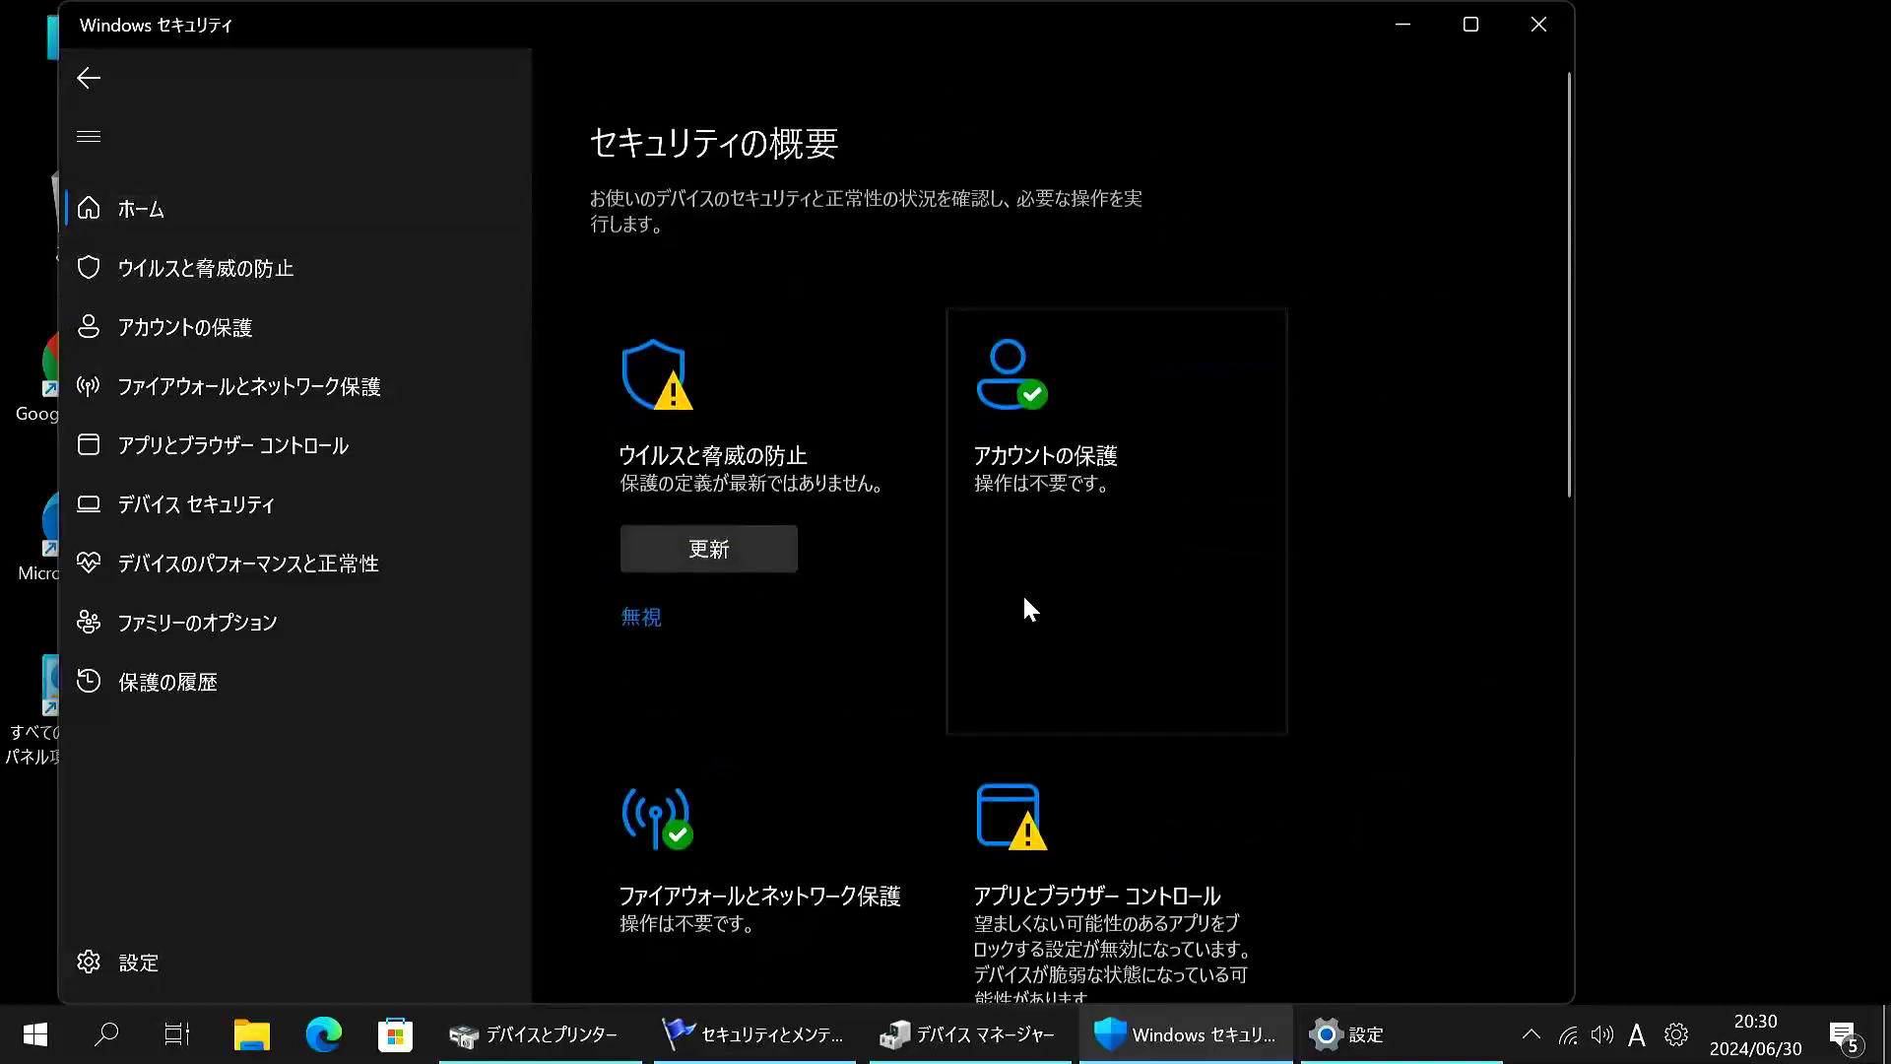
pyautogui.scroll(-3, 1025, 598)
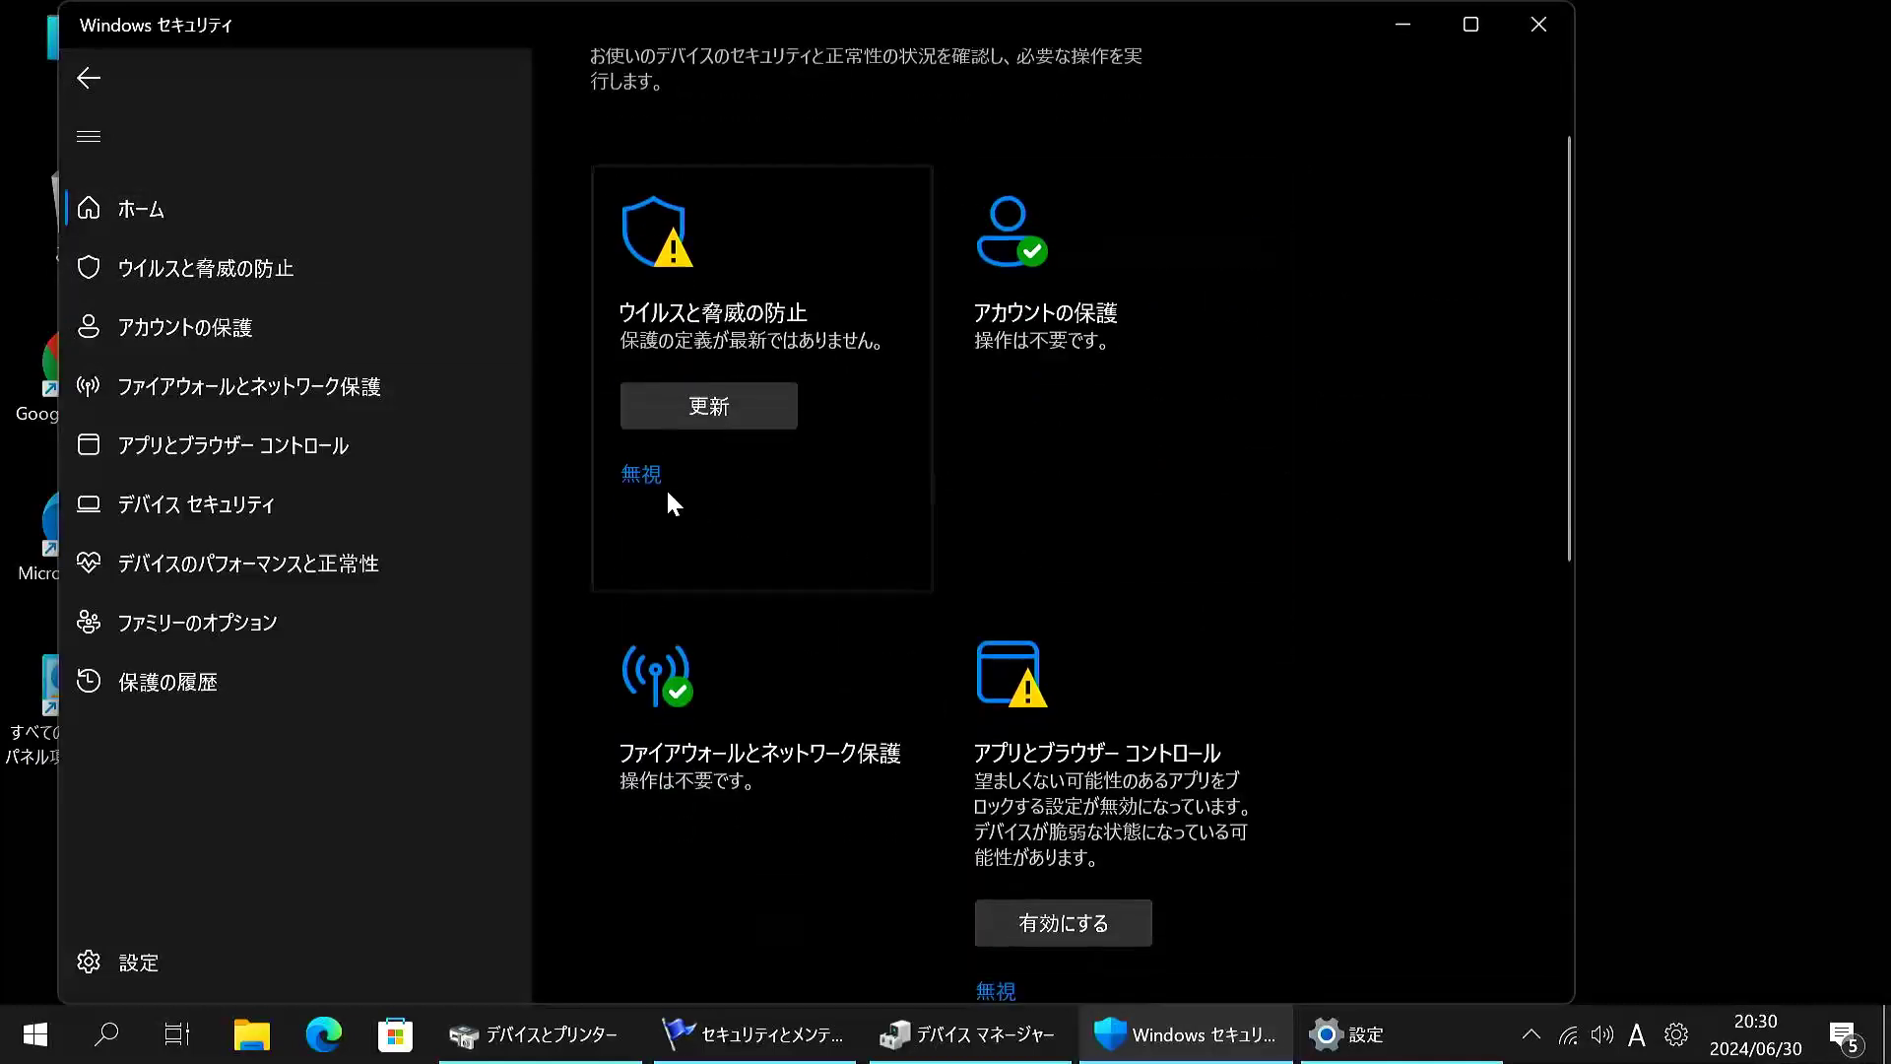
pyautogui.click(650, 481)
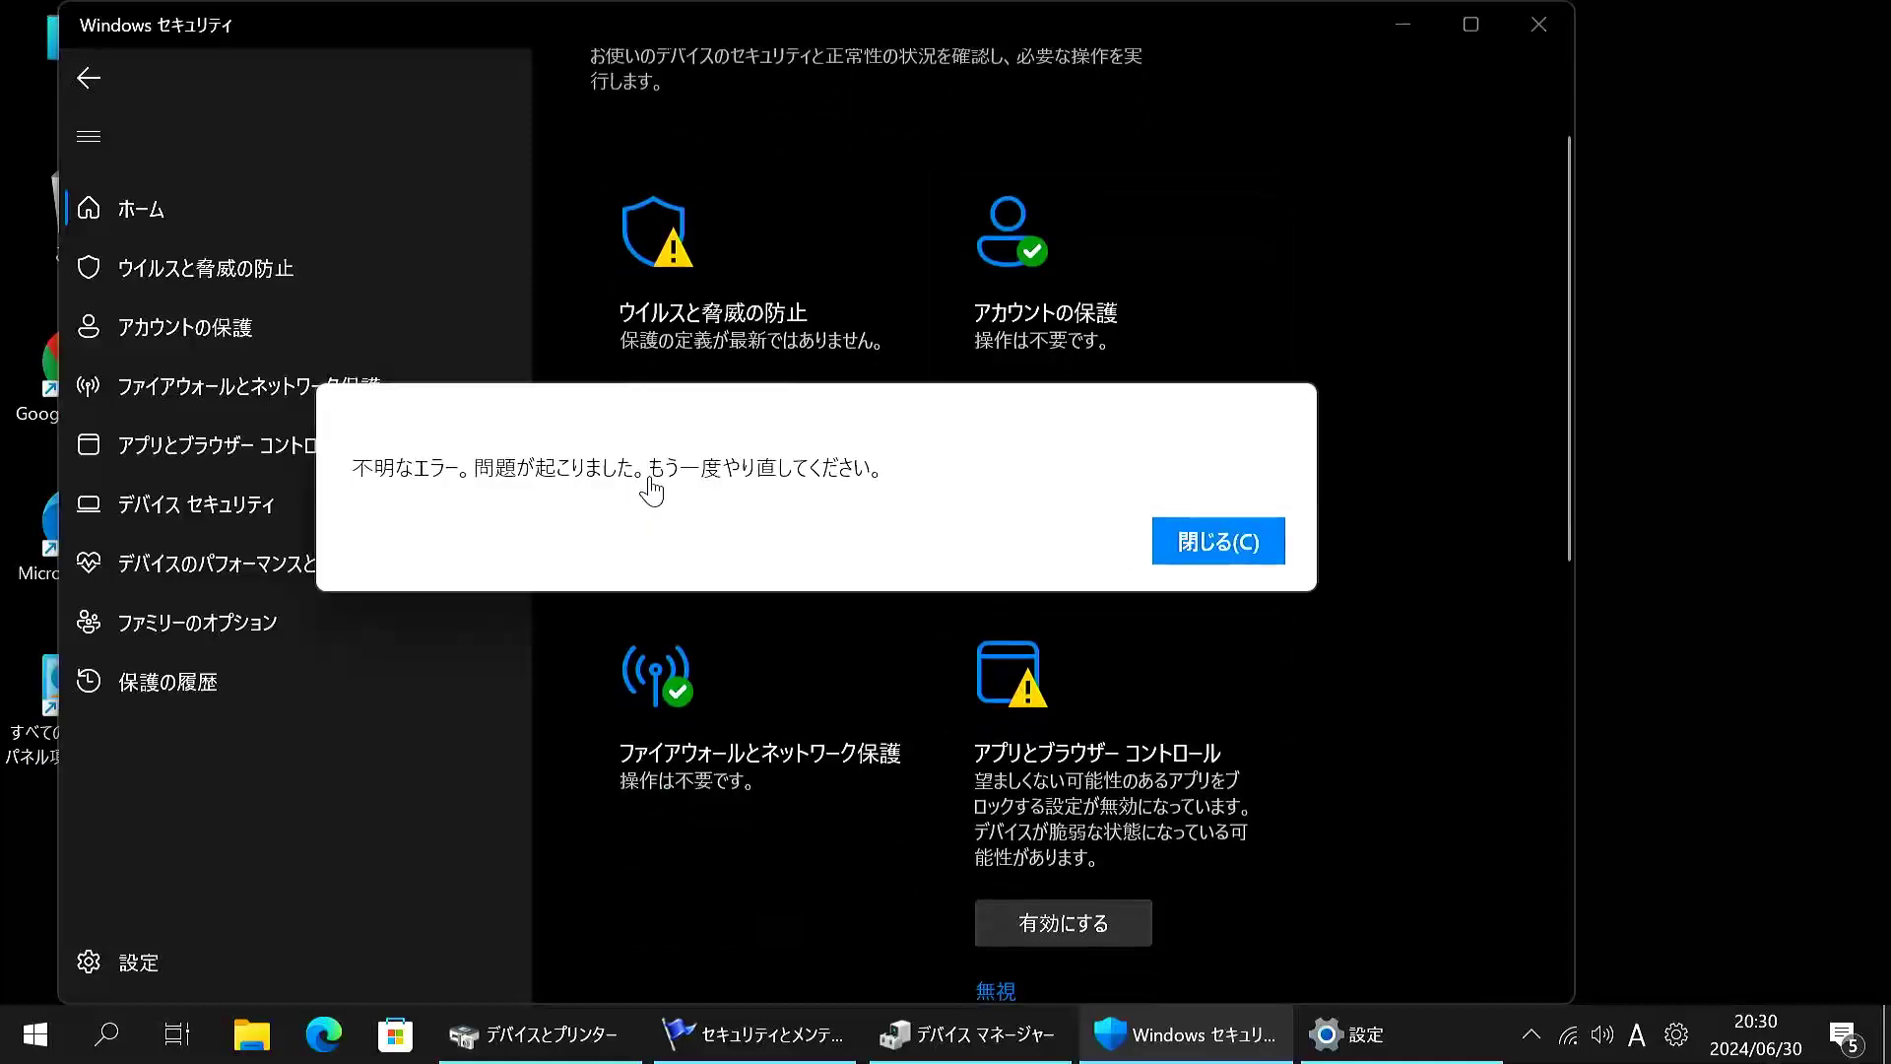
pyautogui.click(1203, 542)
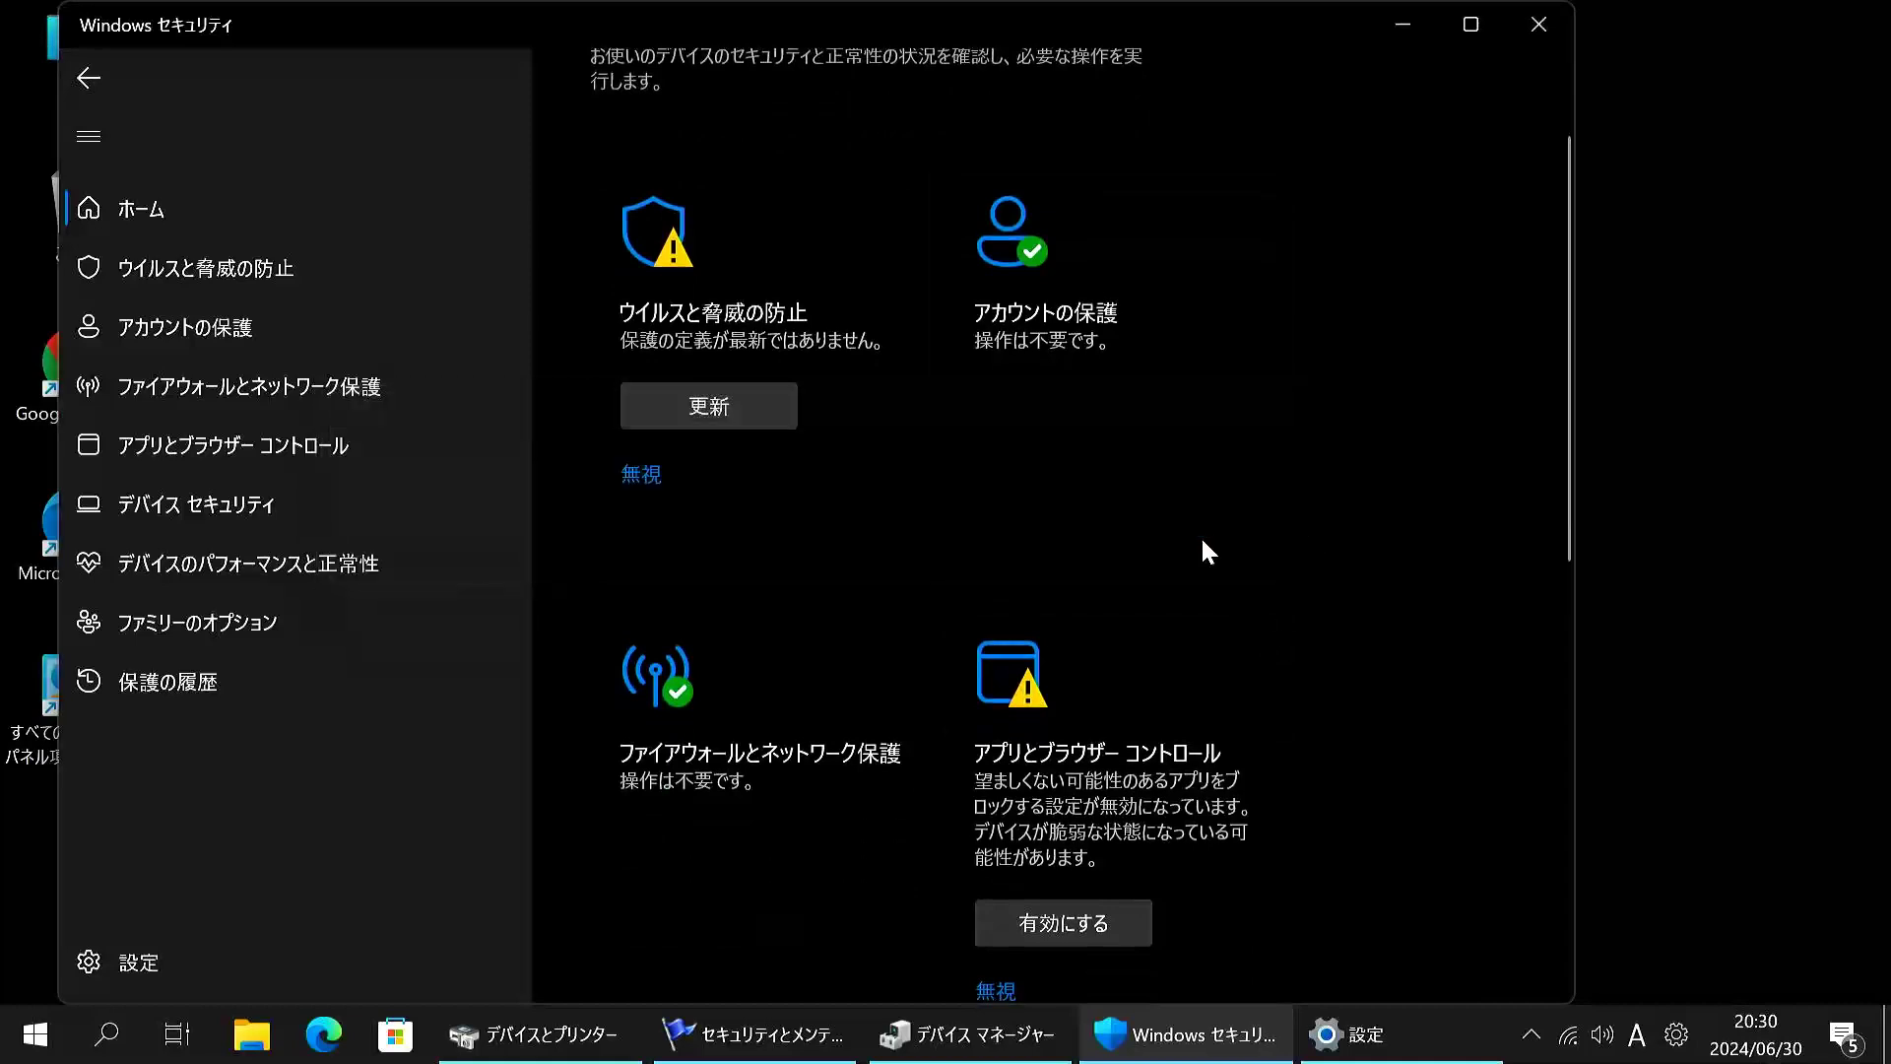
# Review the remaining sections of the security overview down to ファミリーのオプション and 保護の履歴.
pyautogui.scroll(-6, 1204, 542)
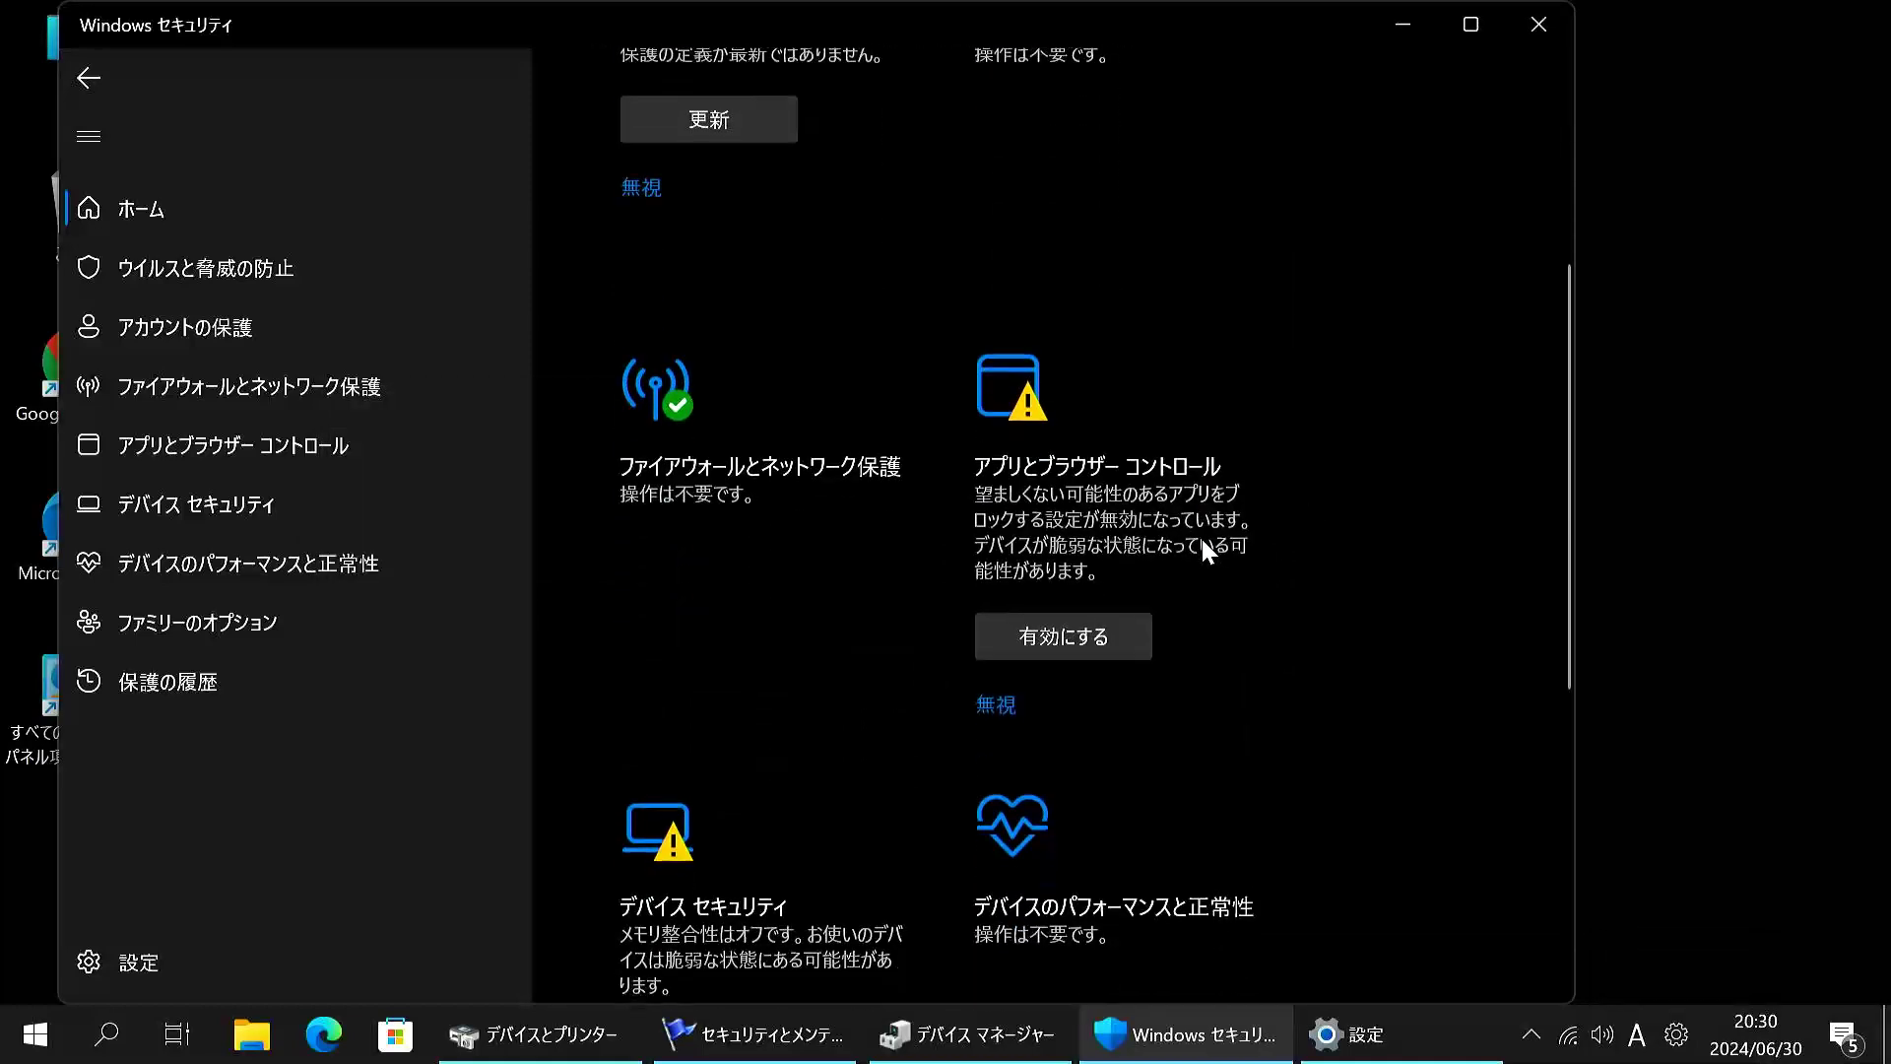
pyautogui.scroll(-8, 1202, 540)
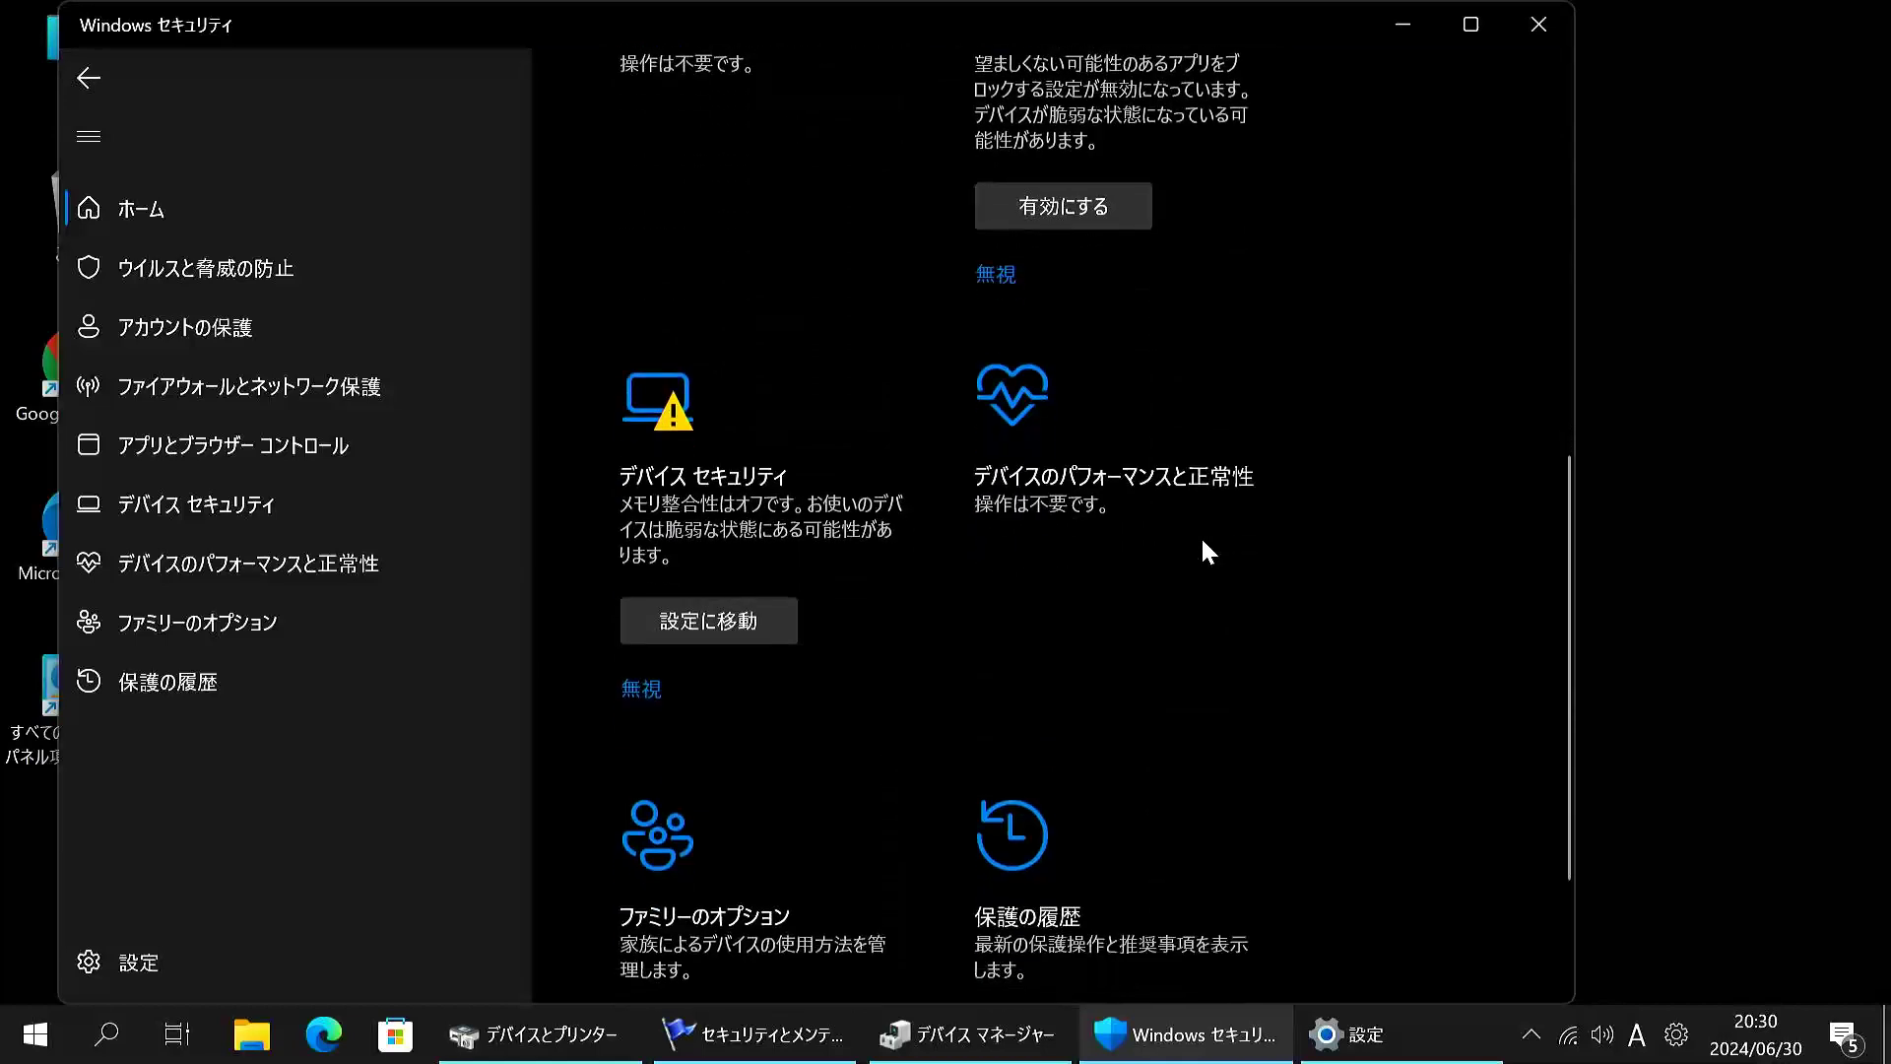
pyautogui.scroll(-4, 1204, 541)
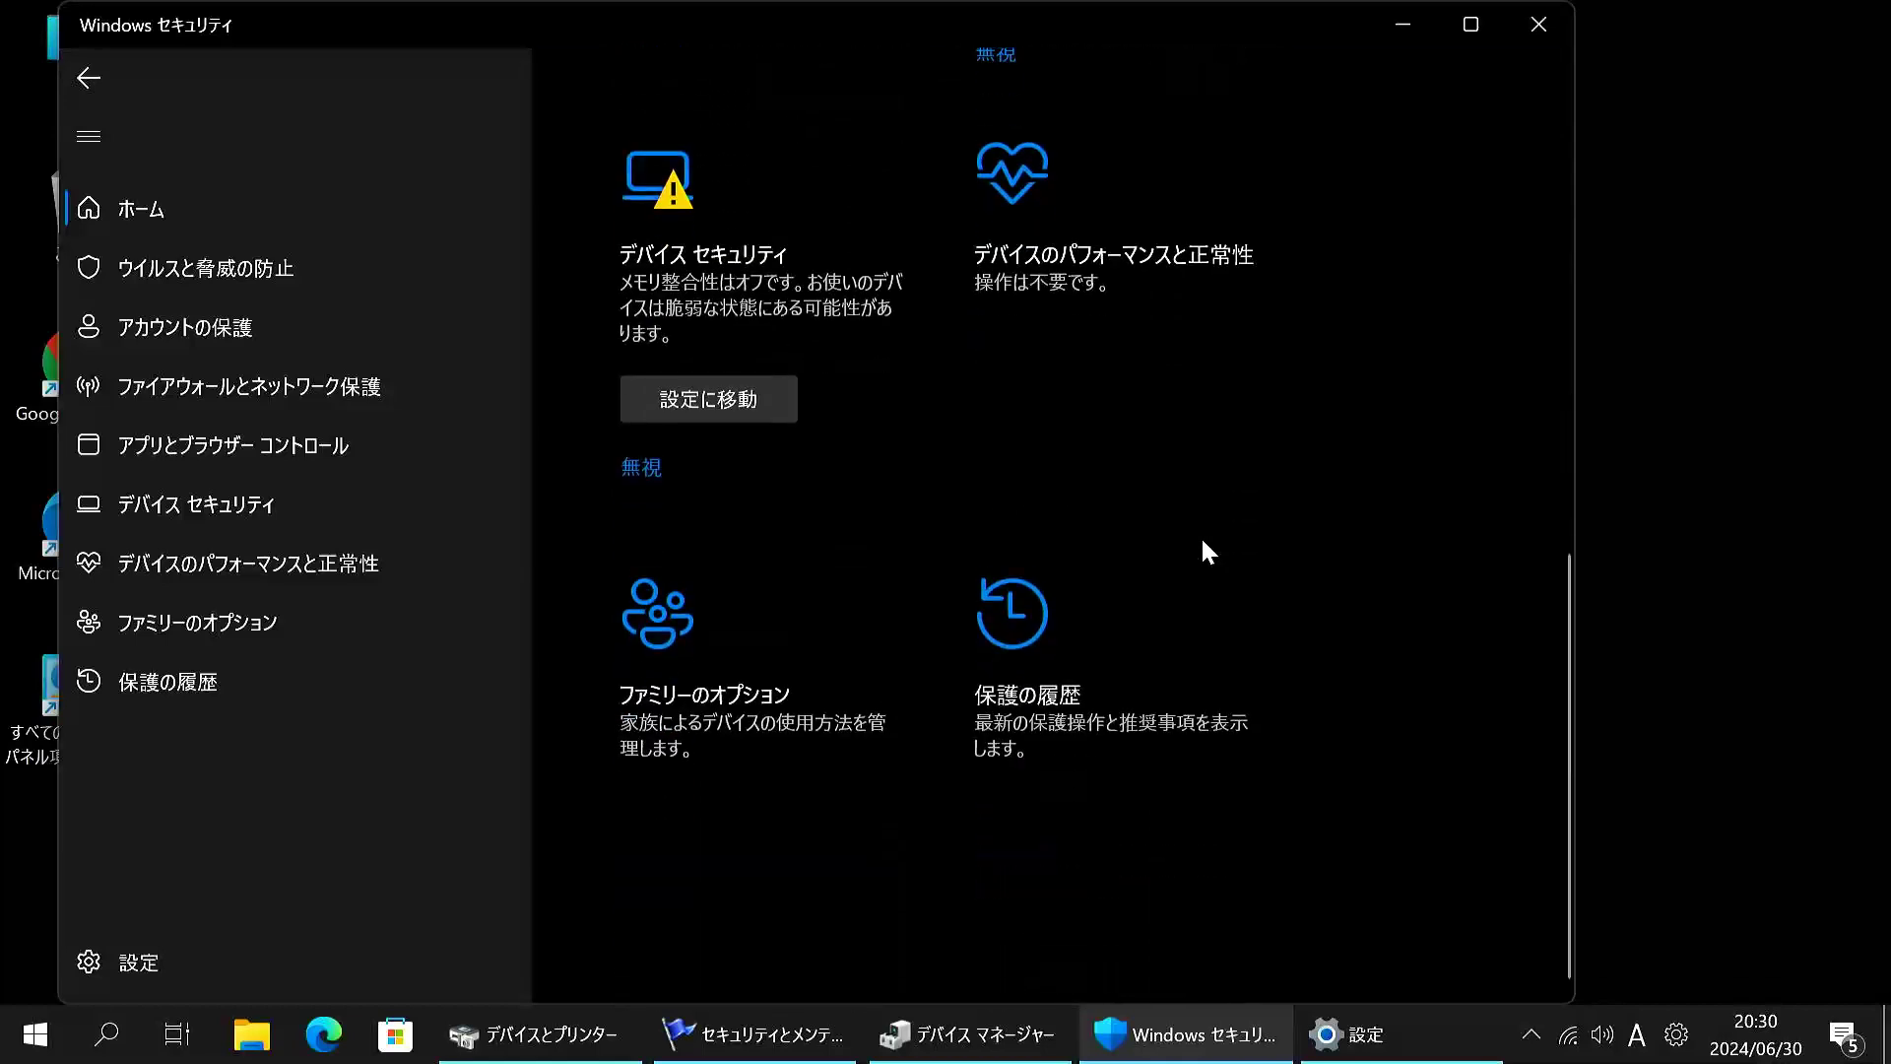
# Minimise the Windows セキュリティ window to return to the desktop.
pyautogui.click(1400, 39)
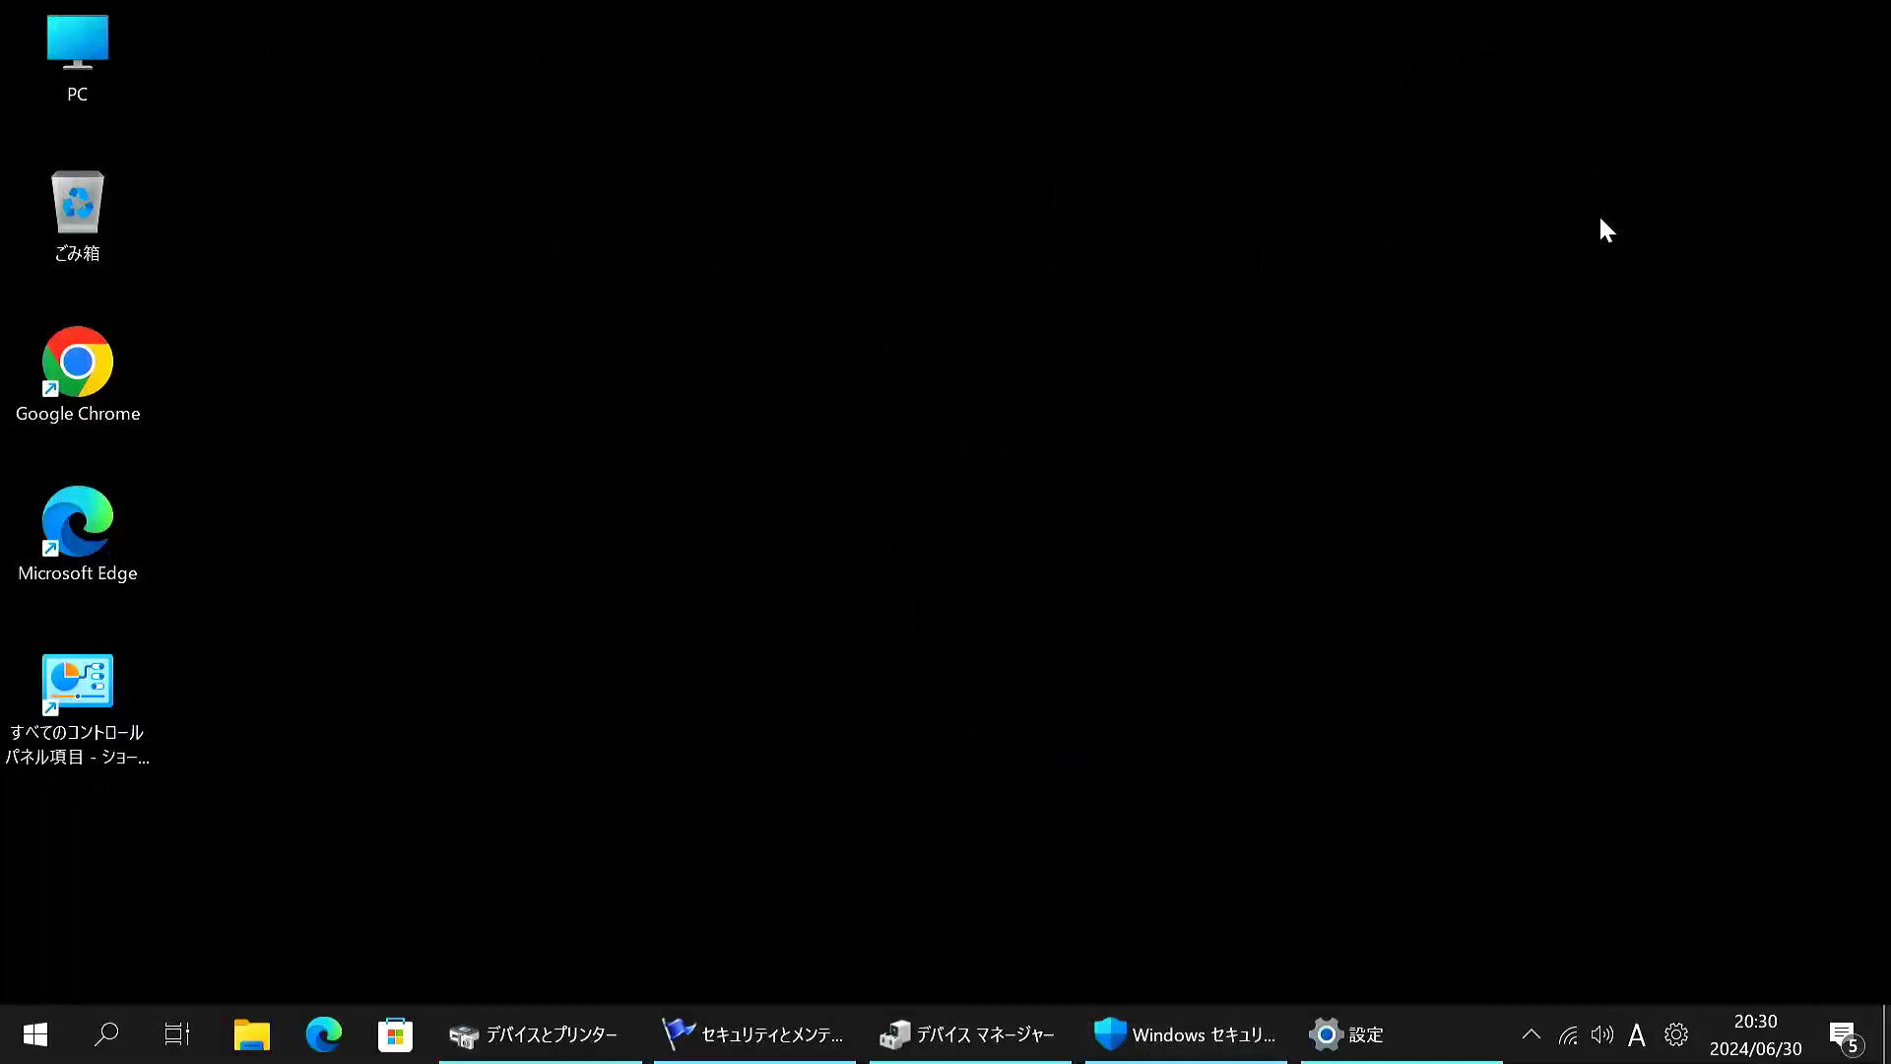
pyautogui.rightClick(1025, 279)
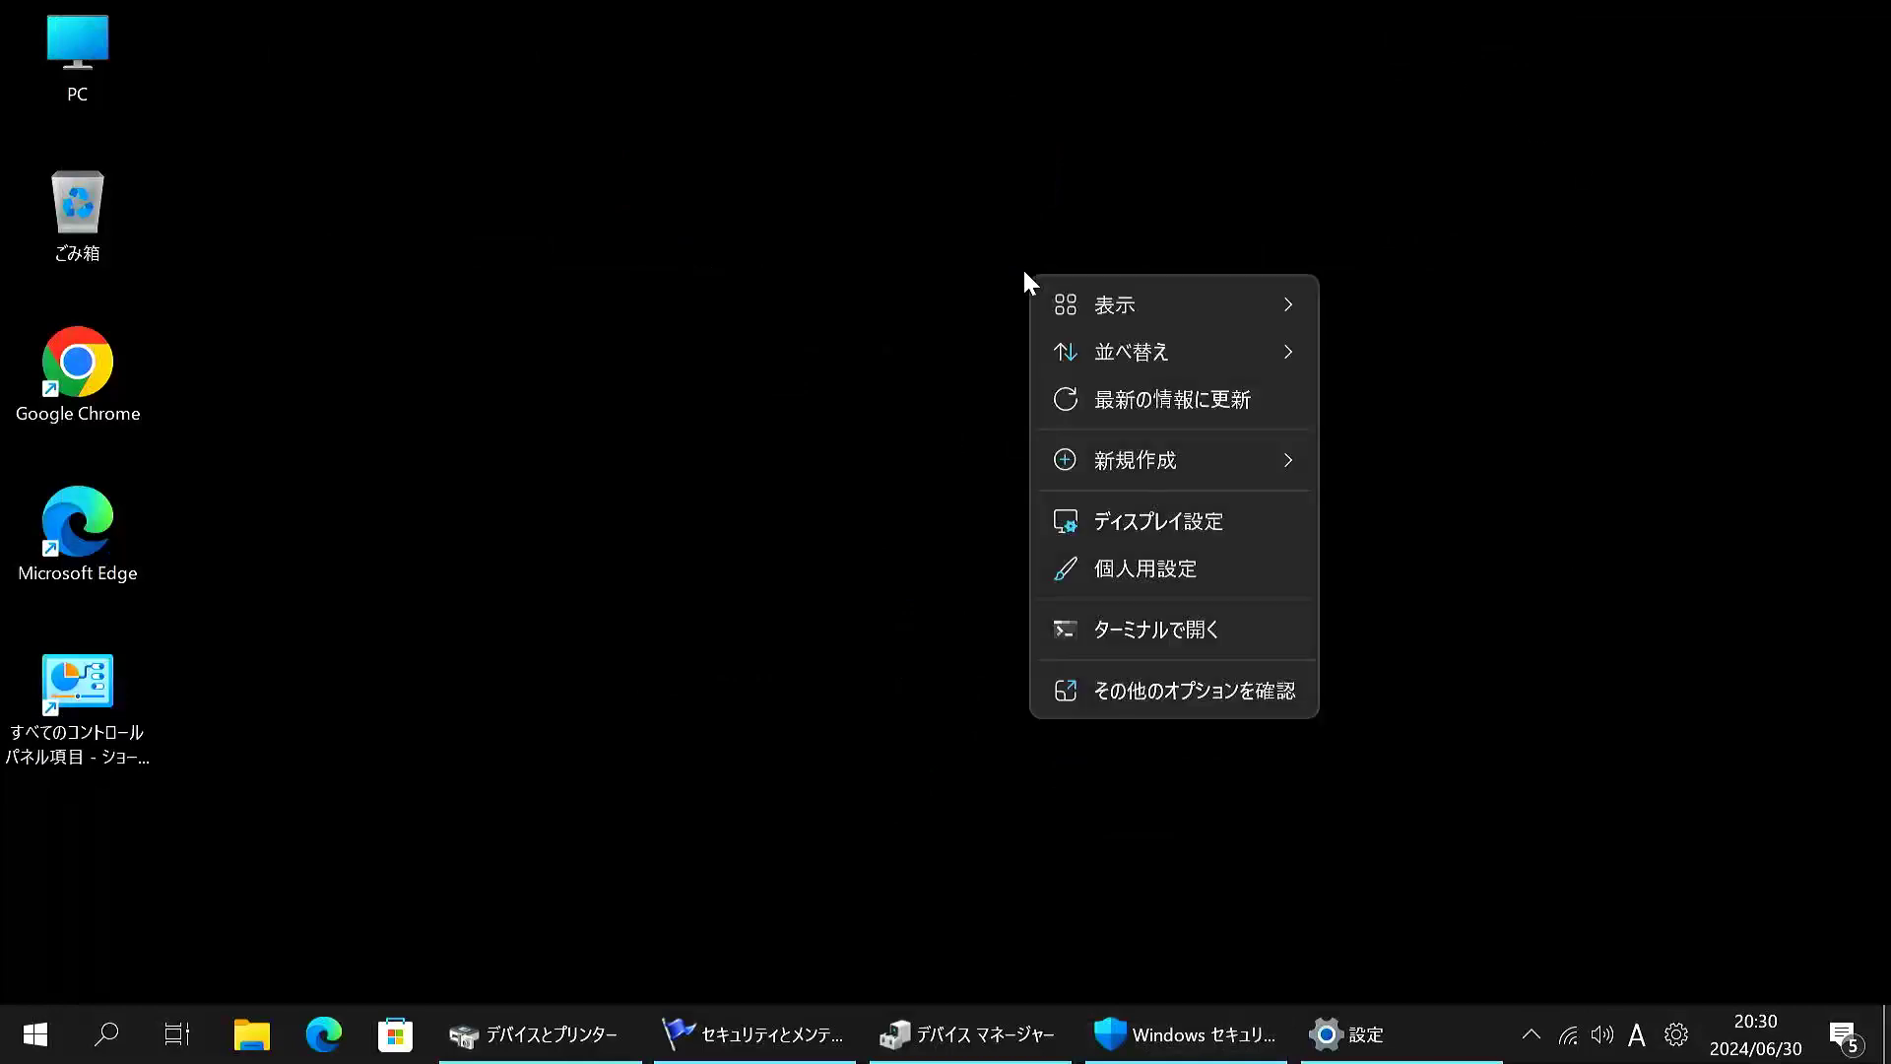
pyautogui.click(906, 432)
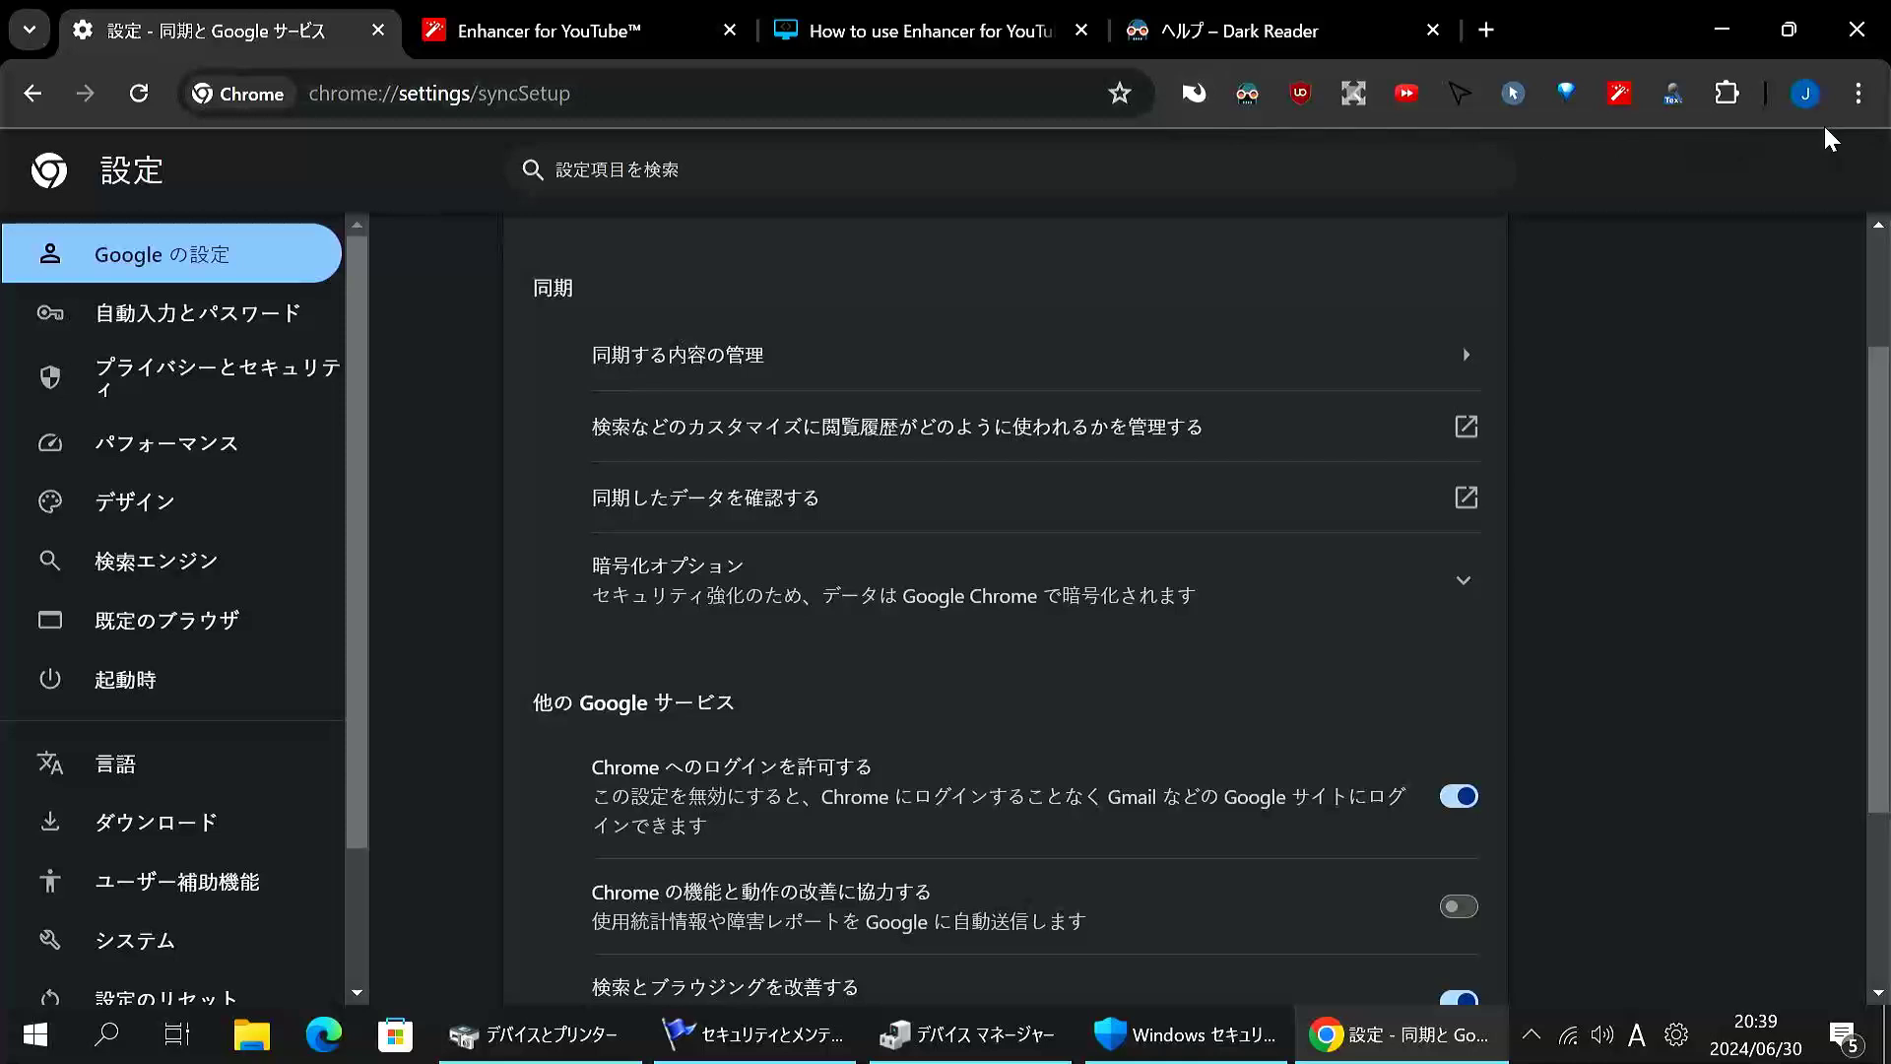
# Move the blue cursor extension ahead of the red fast-forward extension, and check the options for 日本語 in the 言語 settings.
pyautogui.moveTo(1513, 94); pyautogui.dragTo(1406, 93)
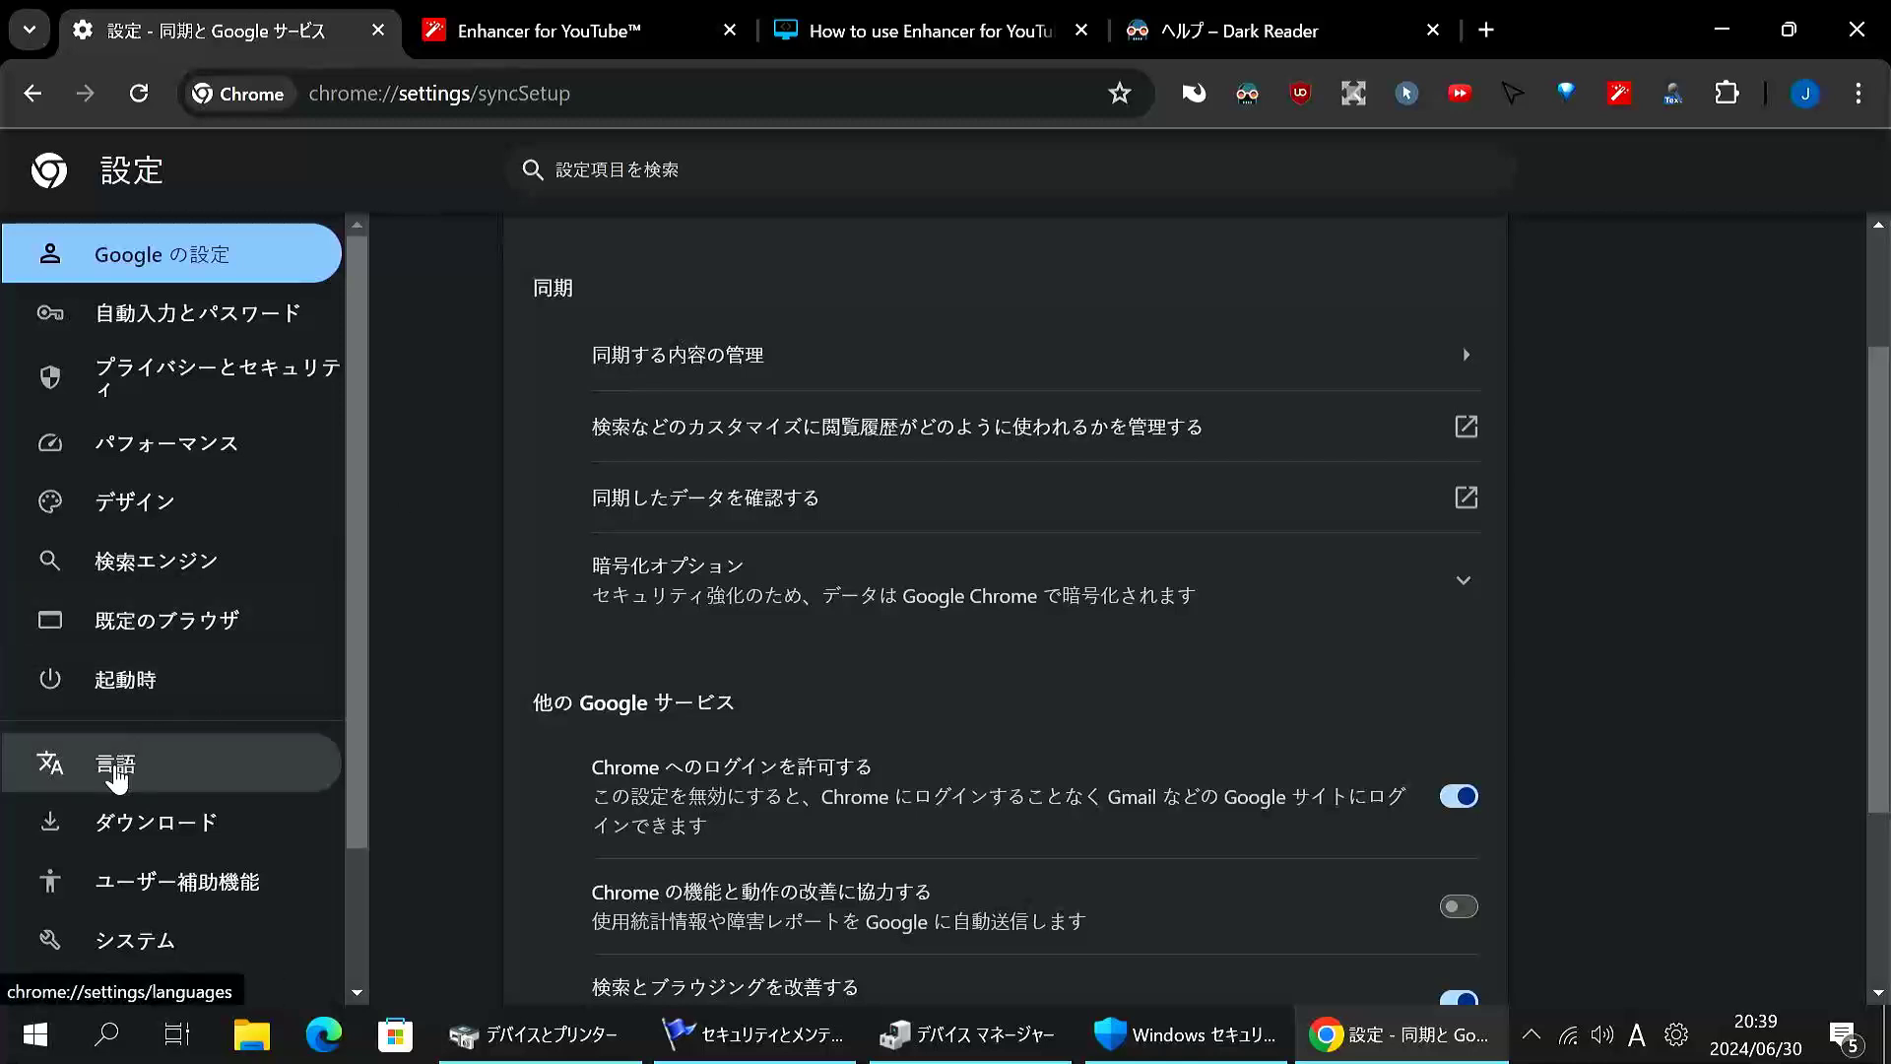
pyautogui.click(116, 778)
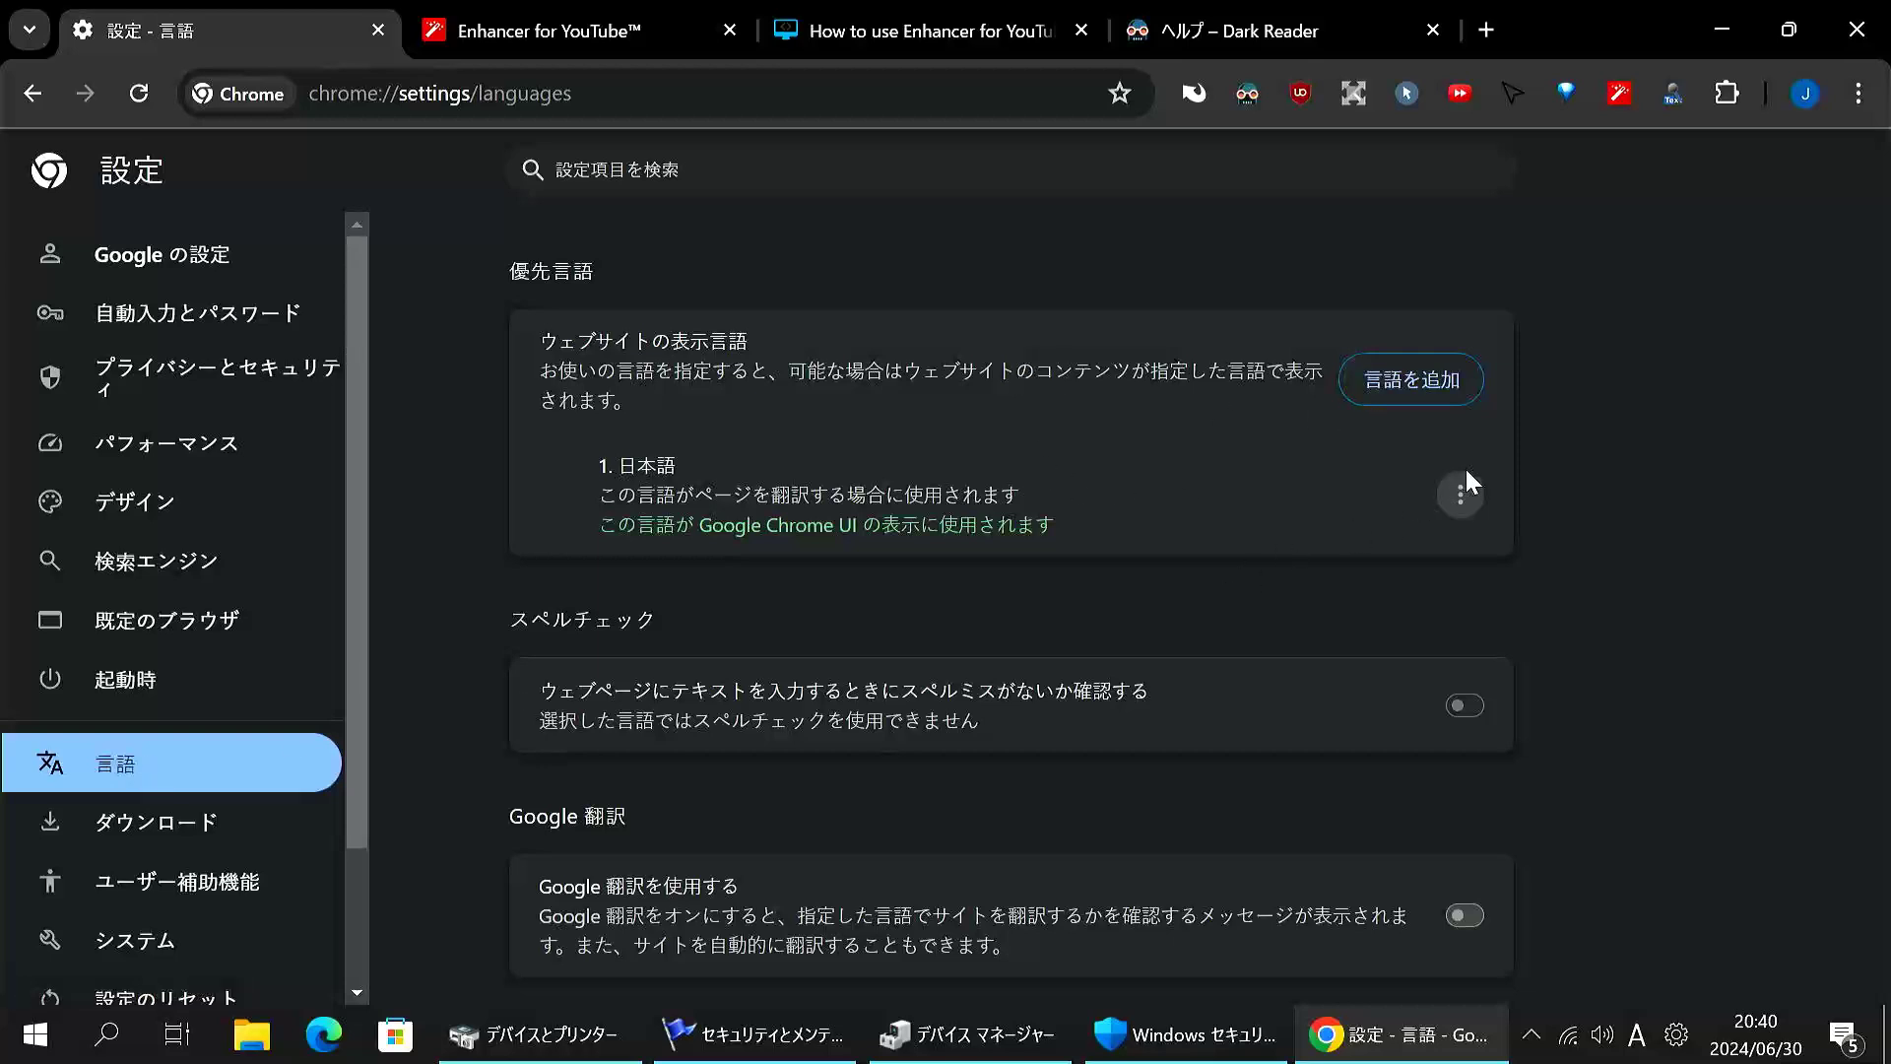
pyautogui.click(1461, 496)
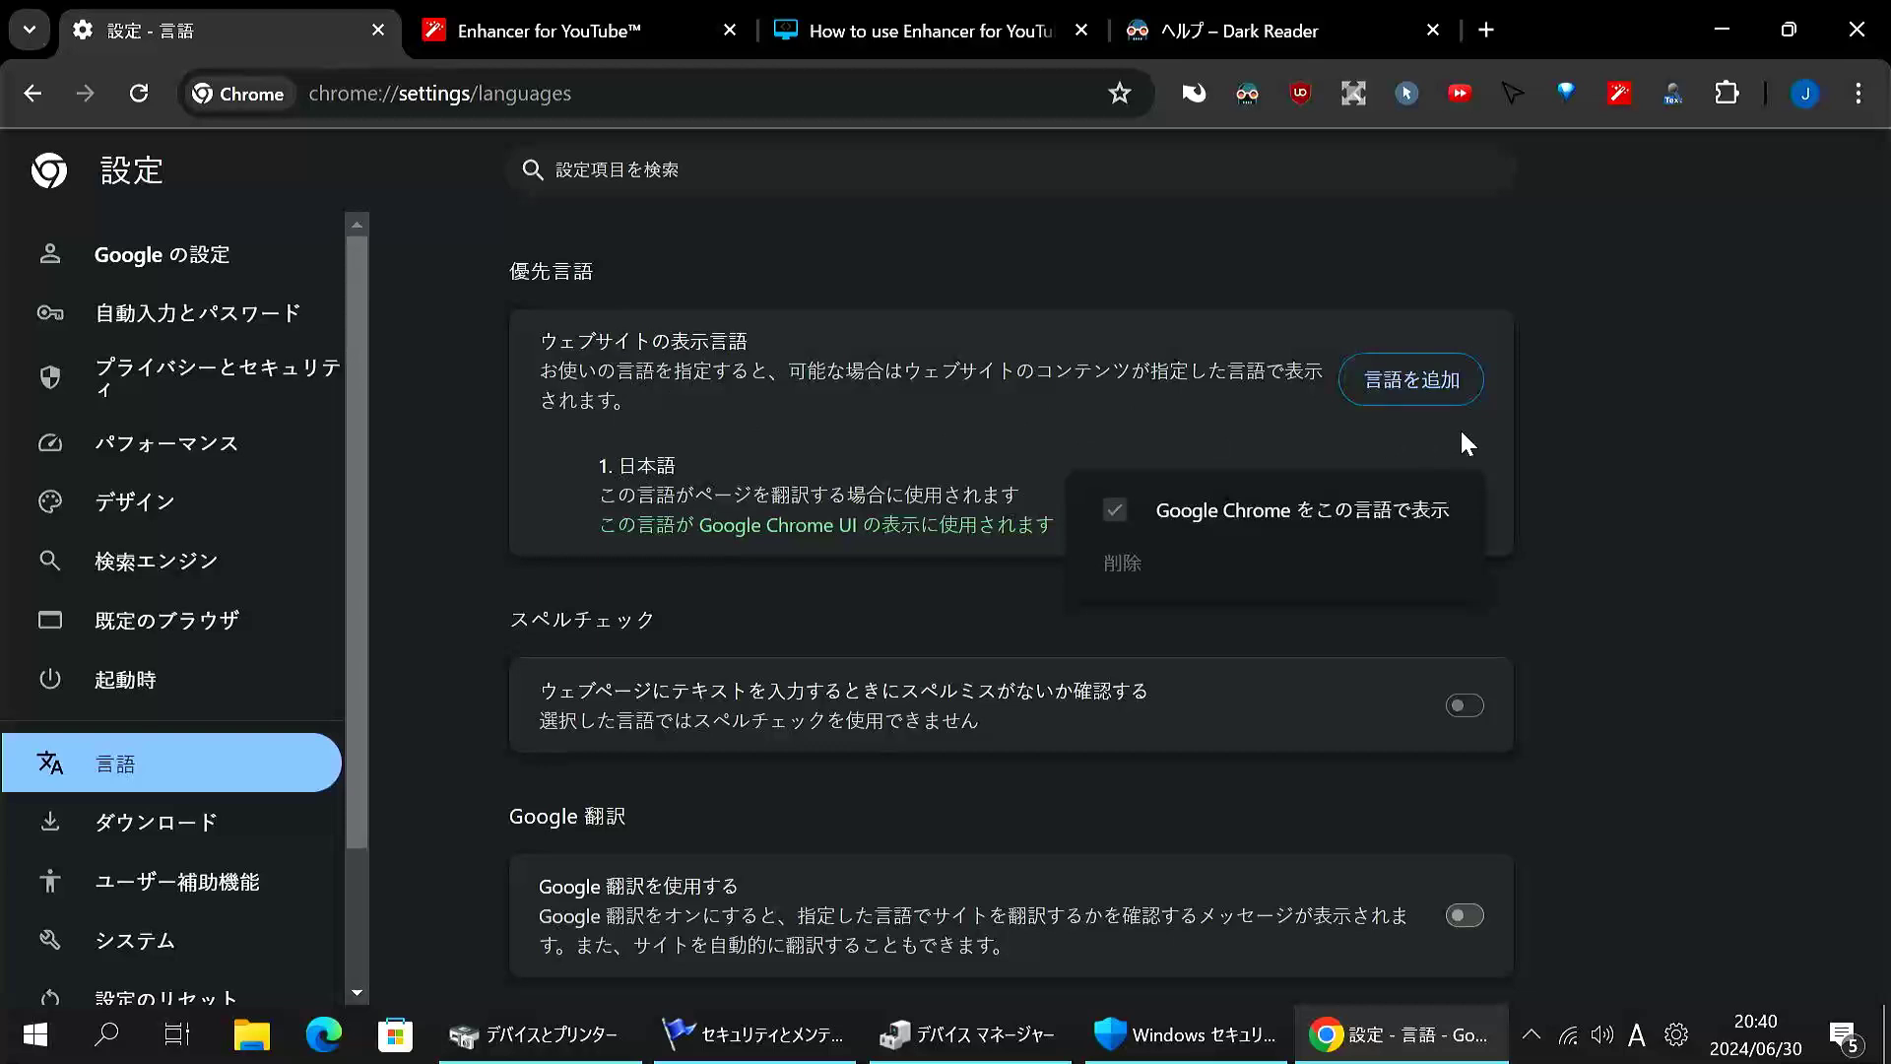
pyautogui.click(1605, 467)
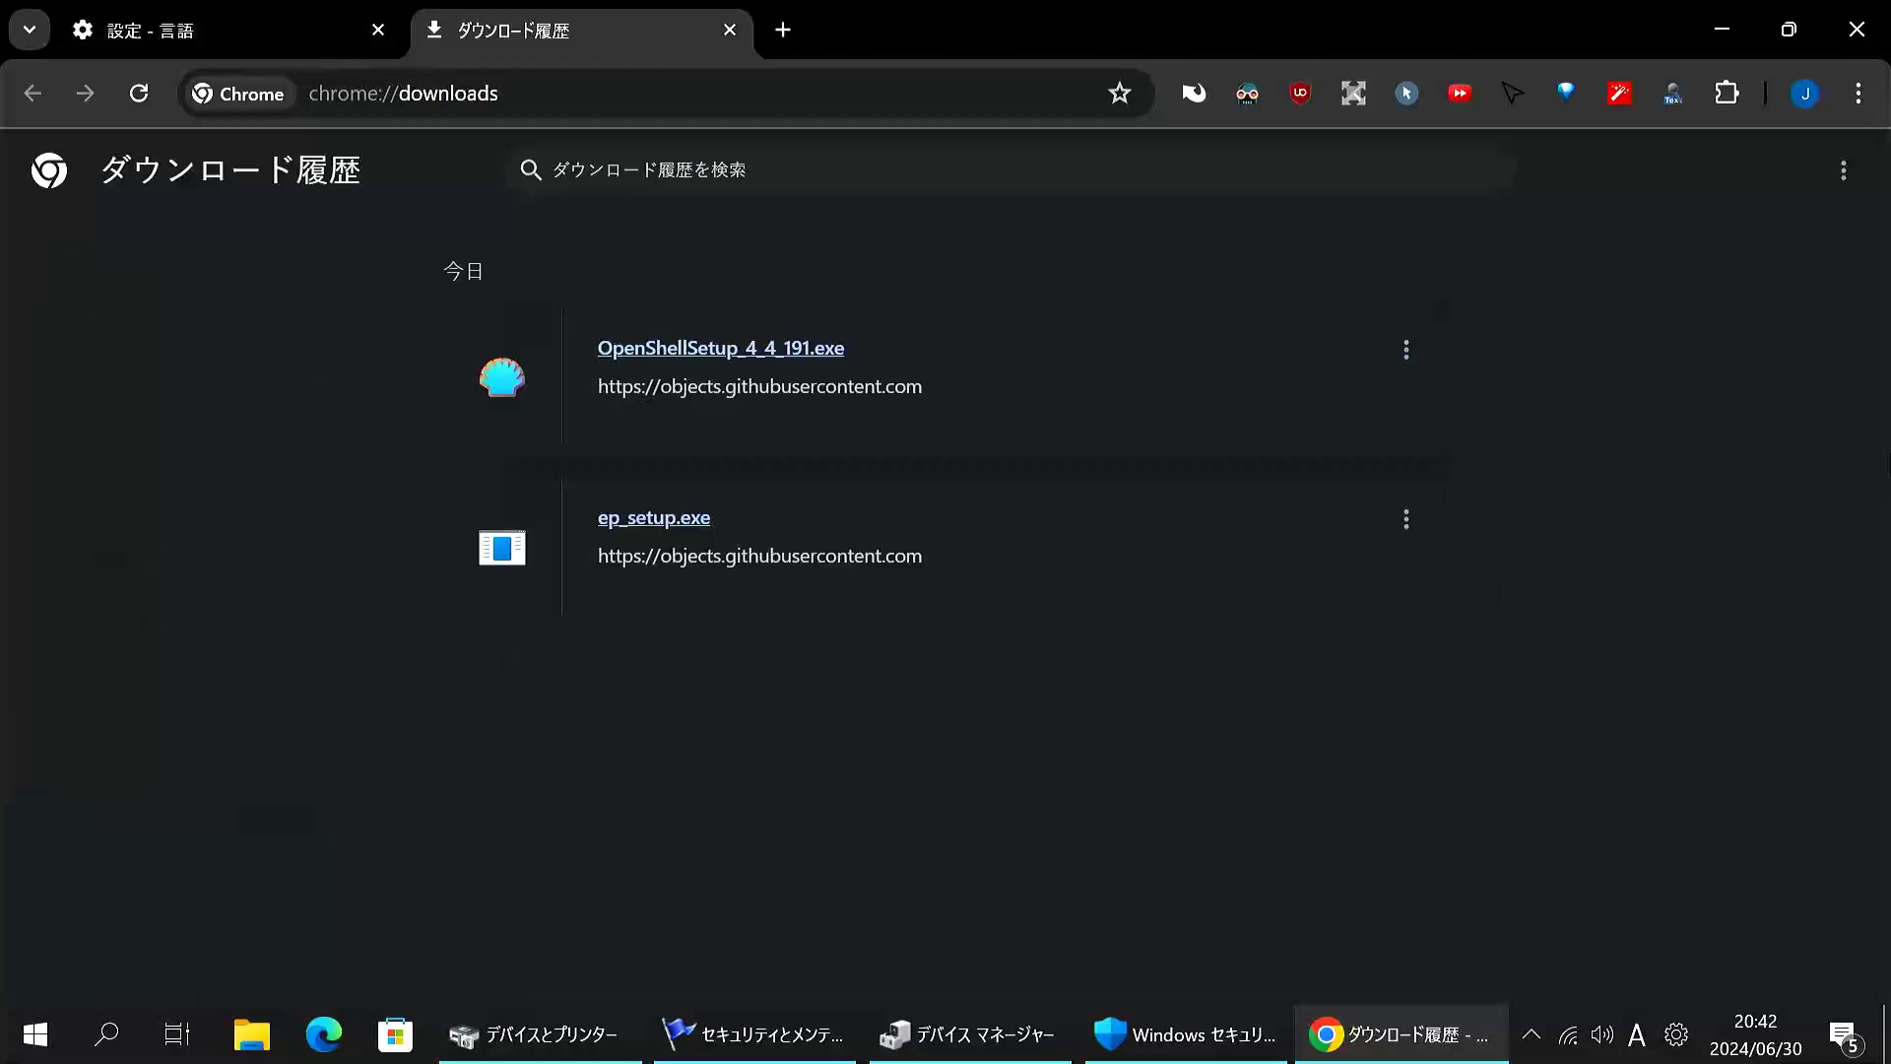
# Try to download OpenShellSetup_4_4_191.exe from the download history, declining the enhanced download protection, and remove the blocked entry from the history.
pyautogui.click(1858, 94)
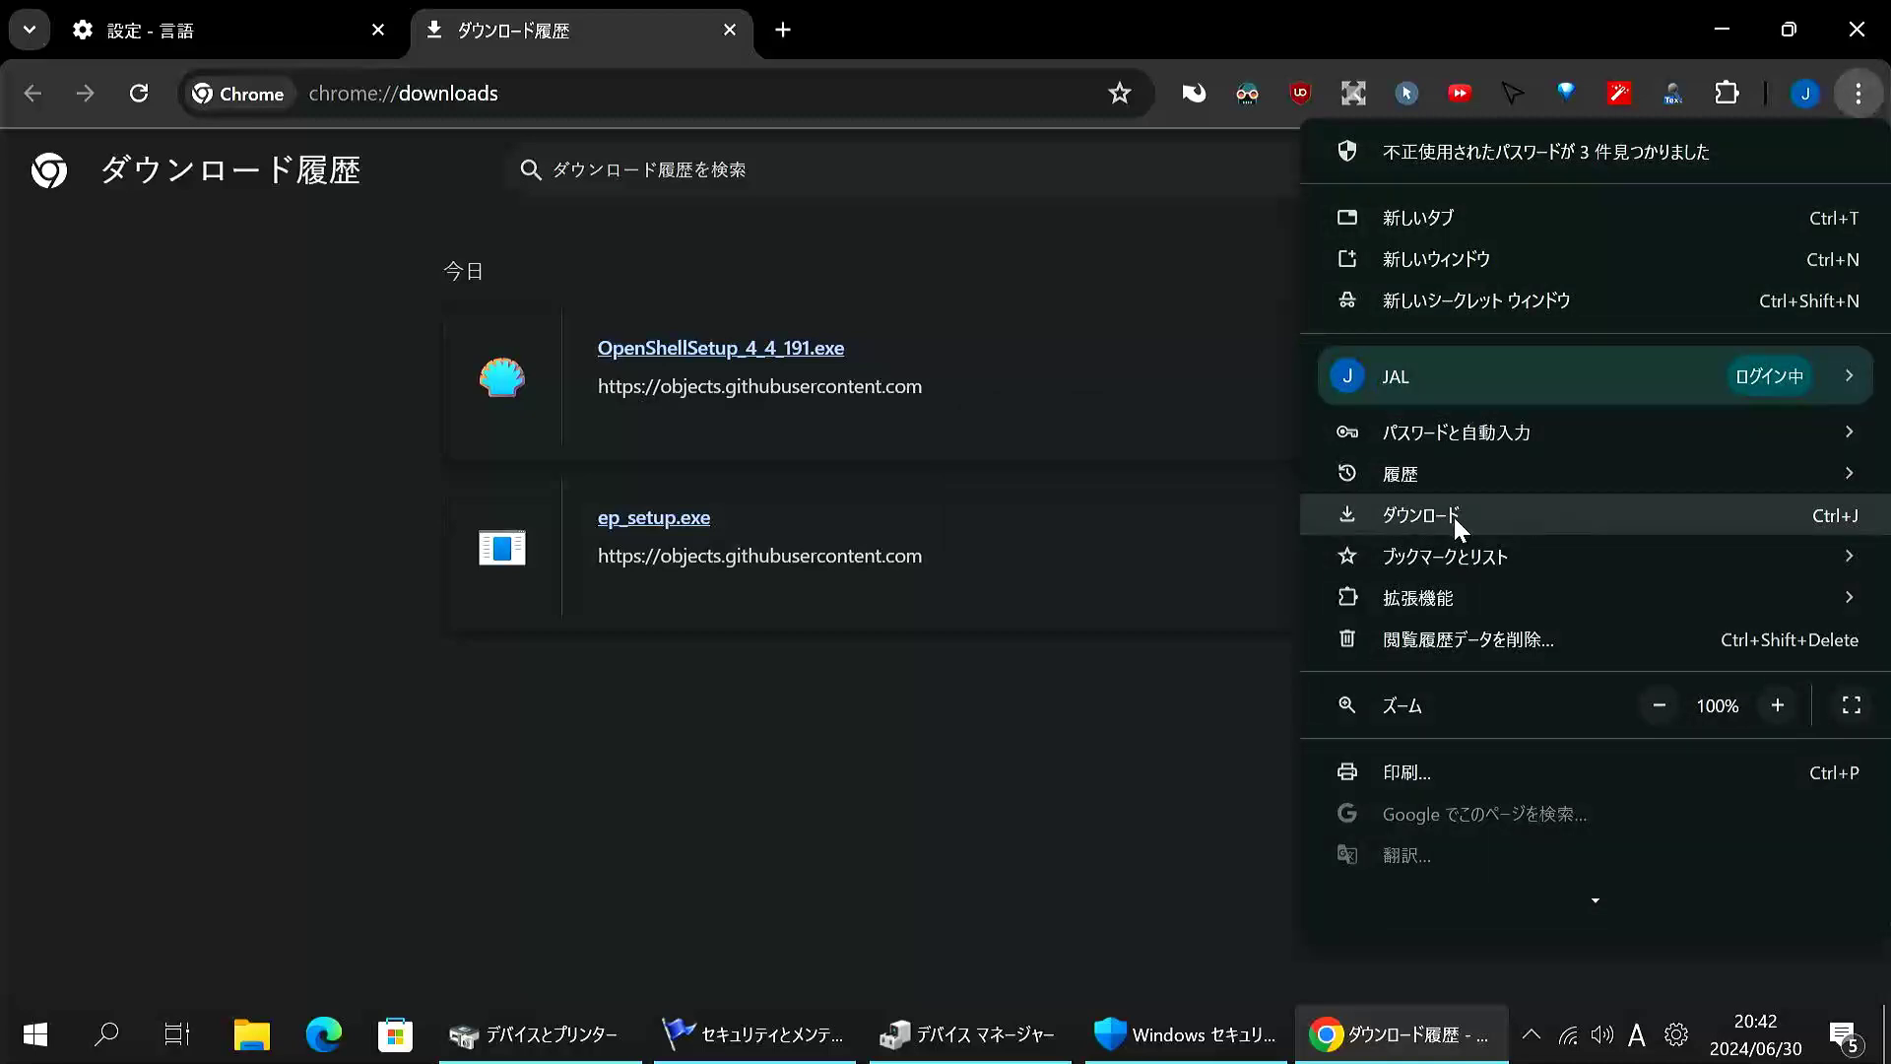
pyautogui.click(99, 422)
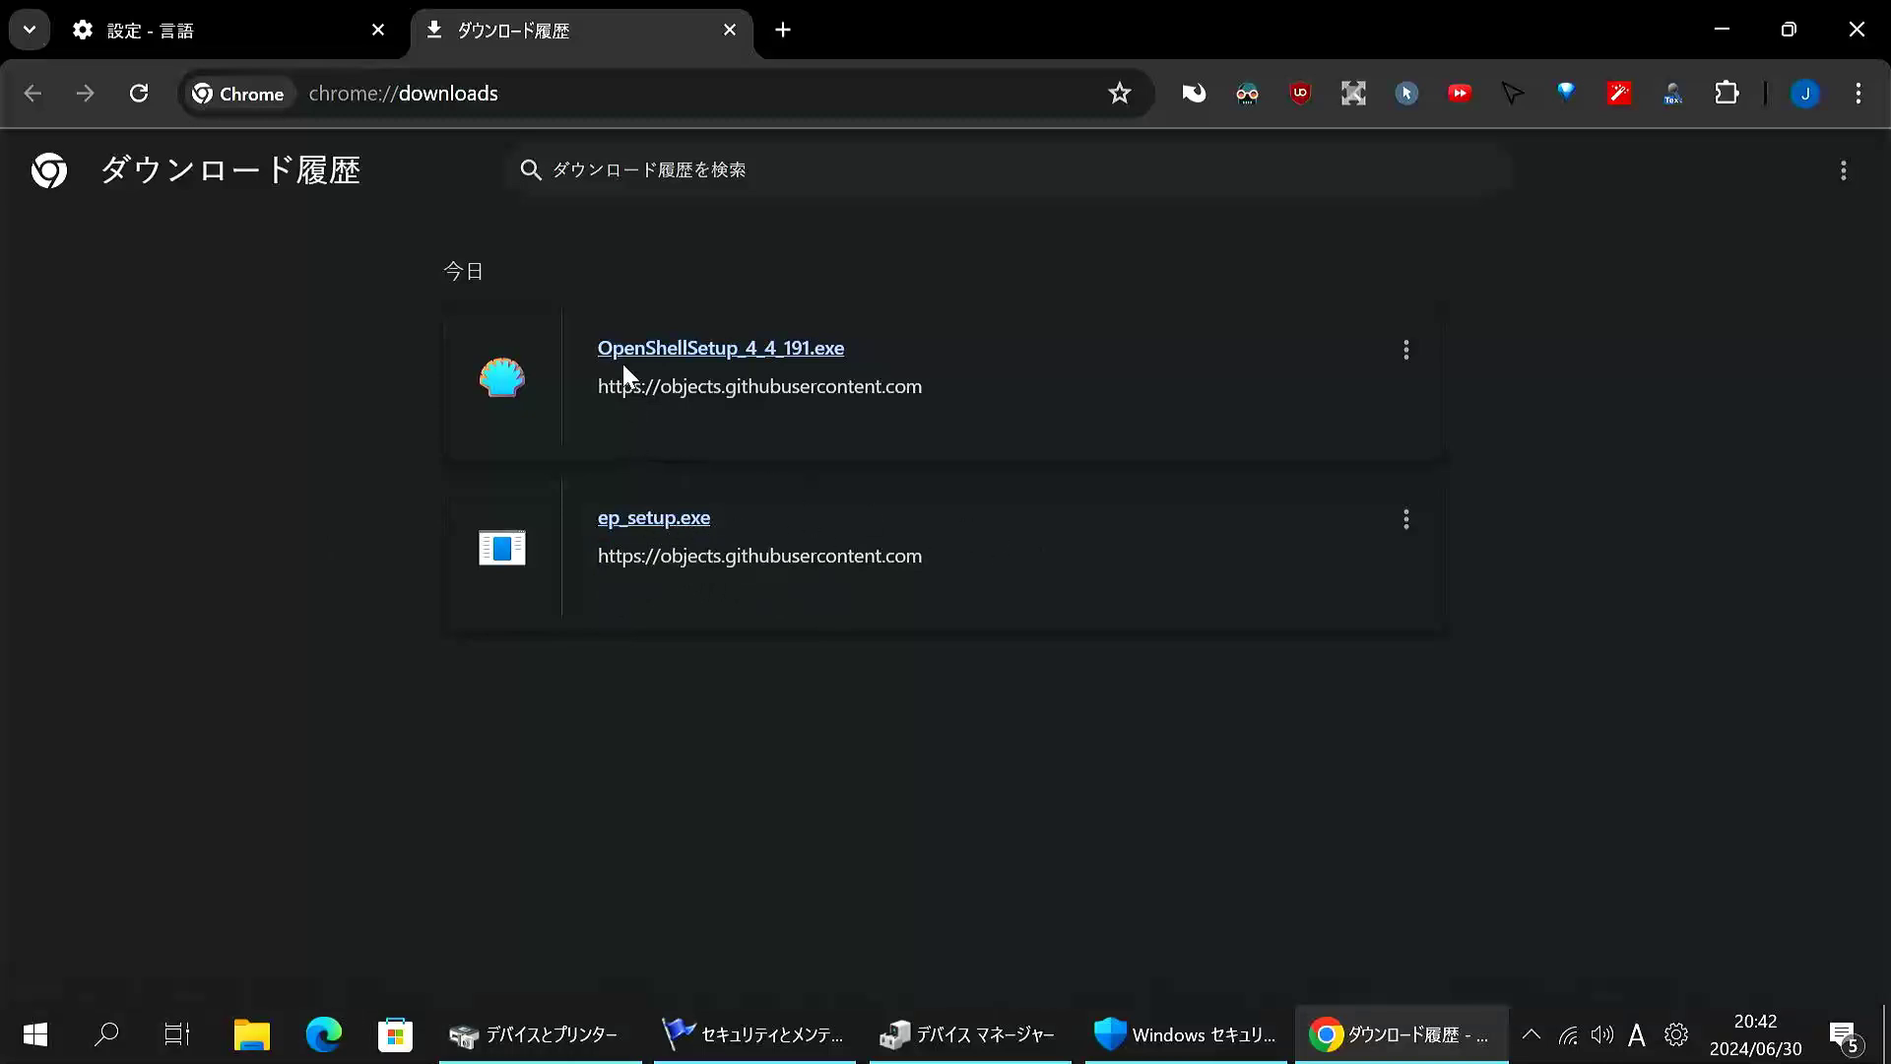
pyautogui.click(756, 387)
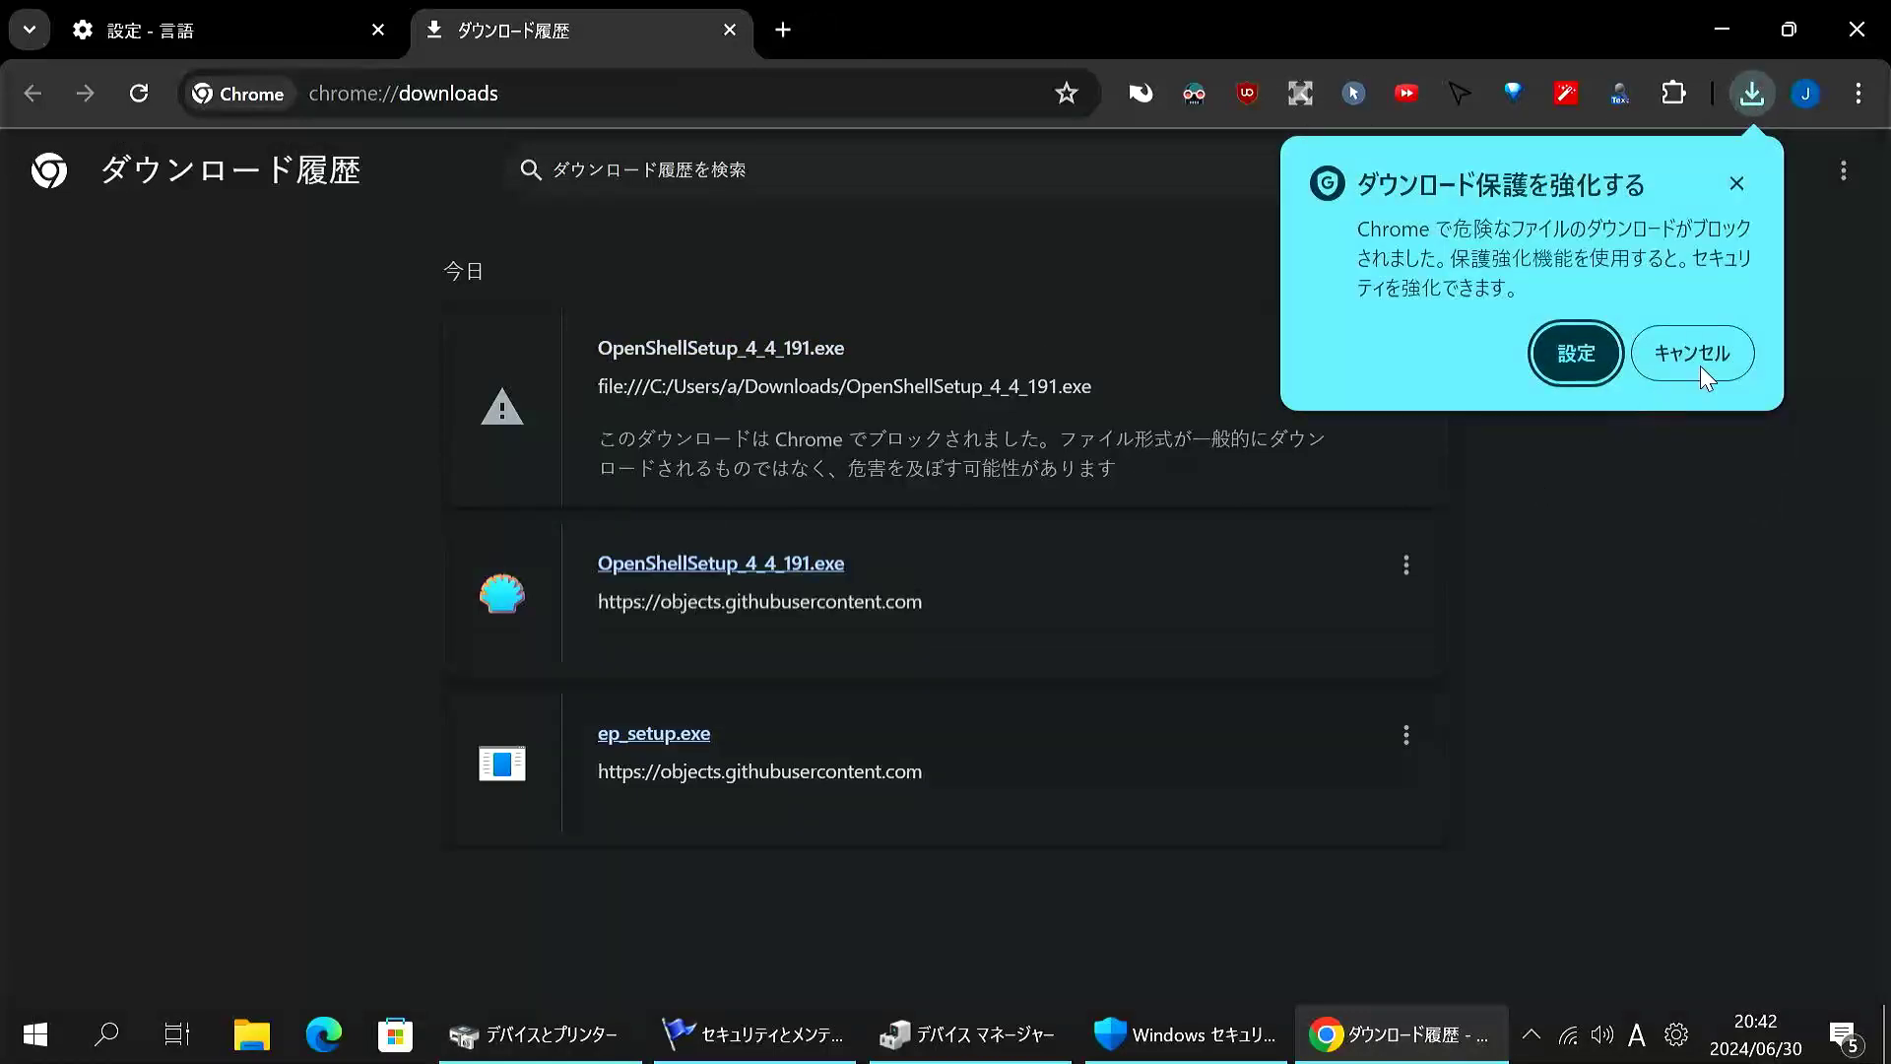
pyautogui.click(1703, 364)
pyautogui.click(1409, 354)
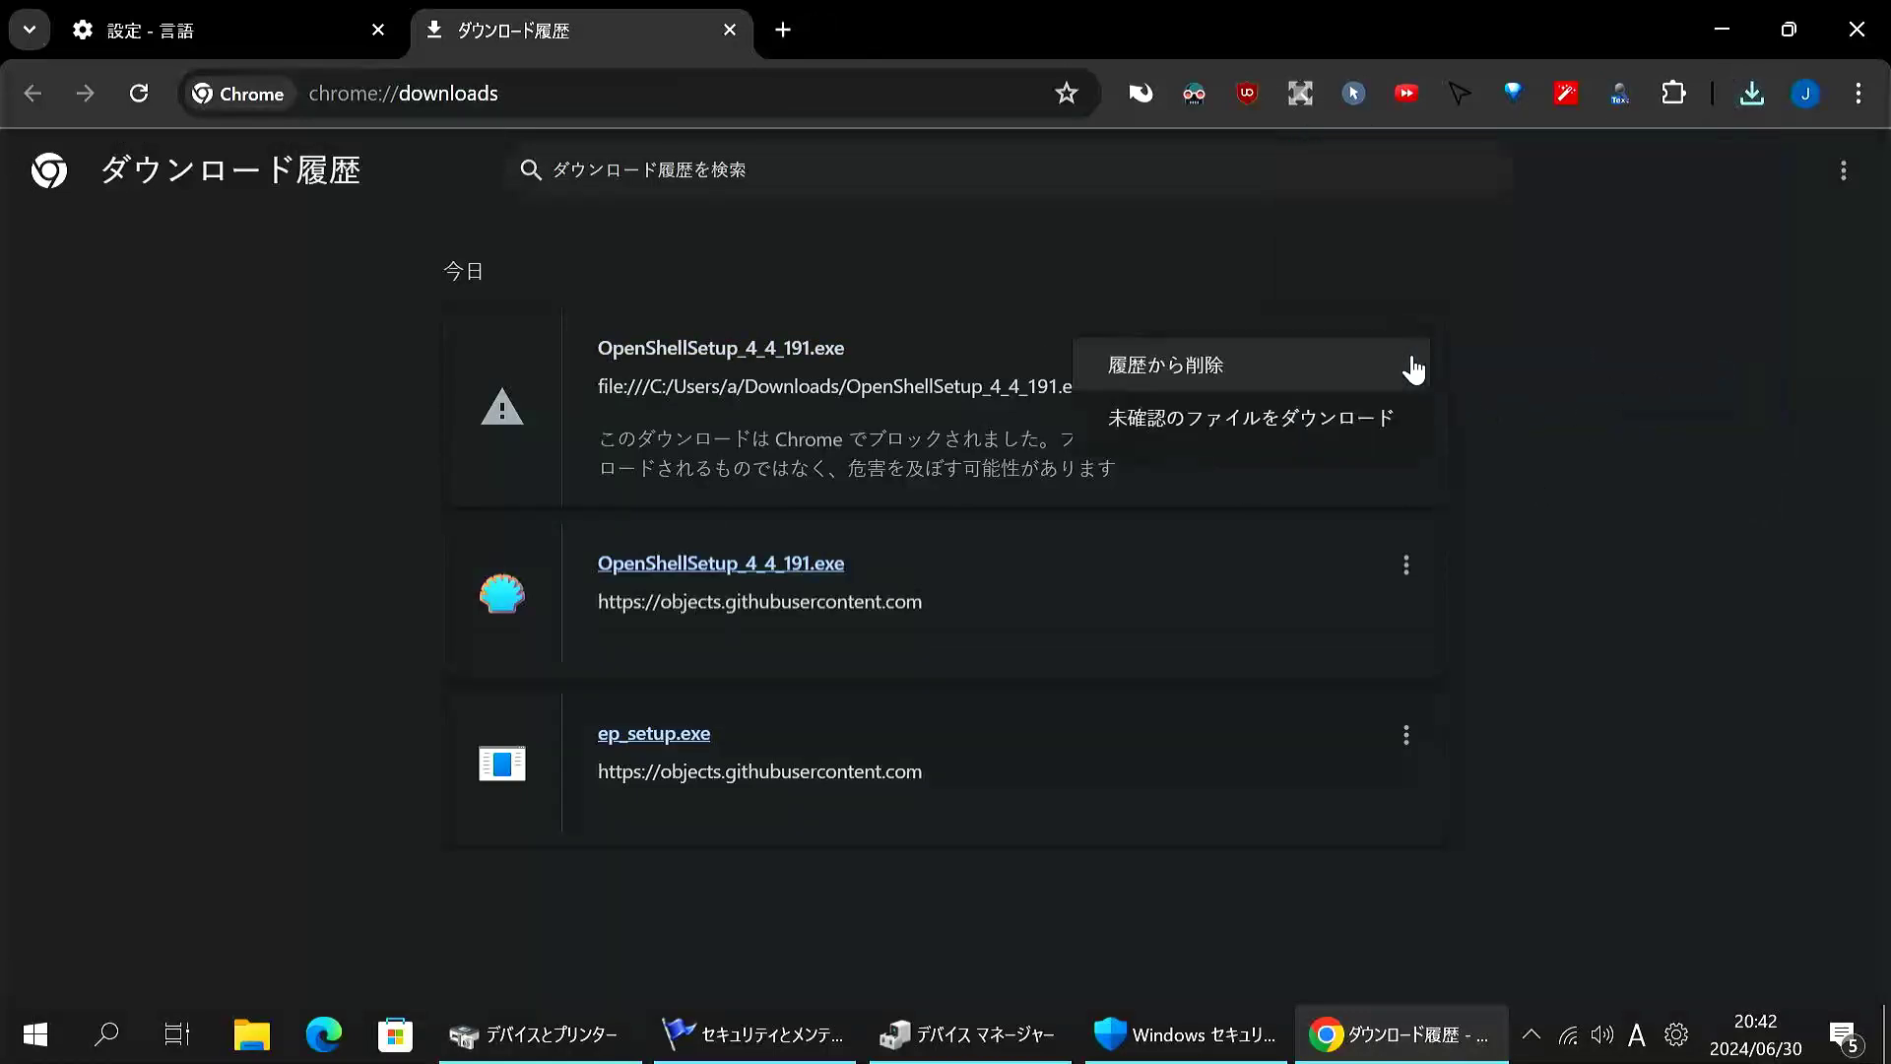
pyautogui.click(1643, 436)
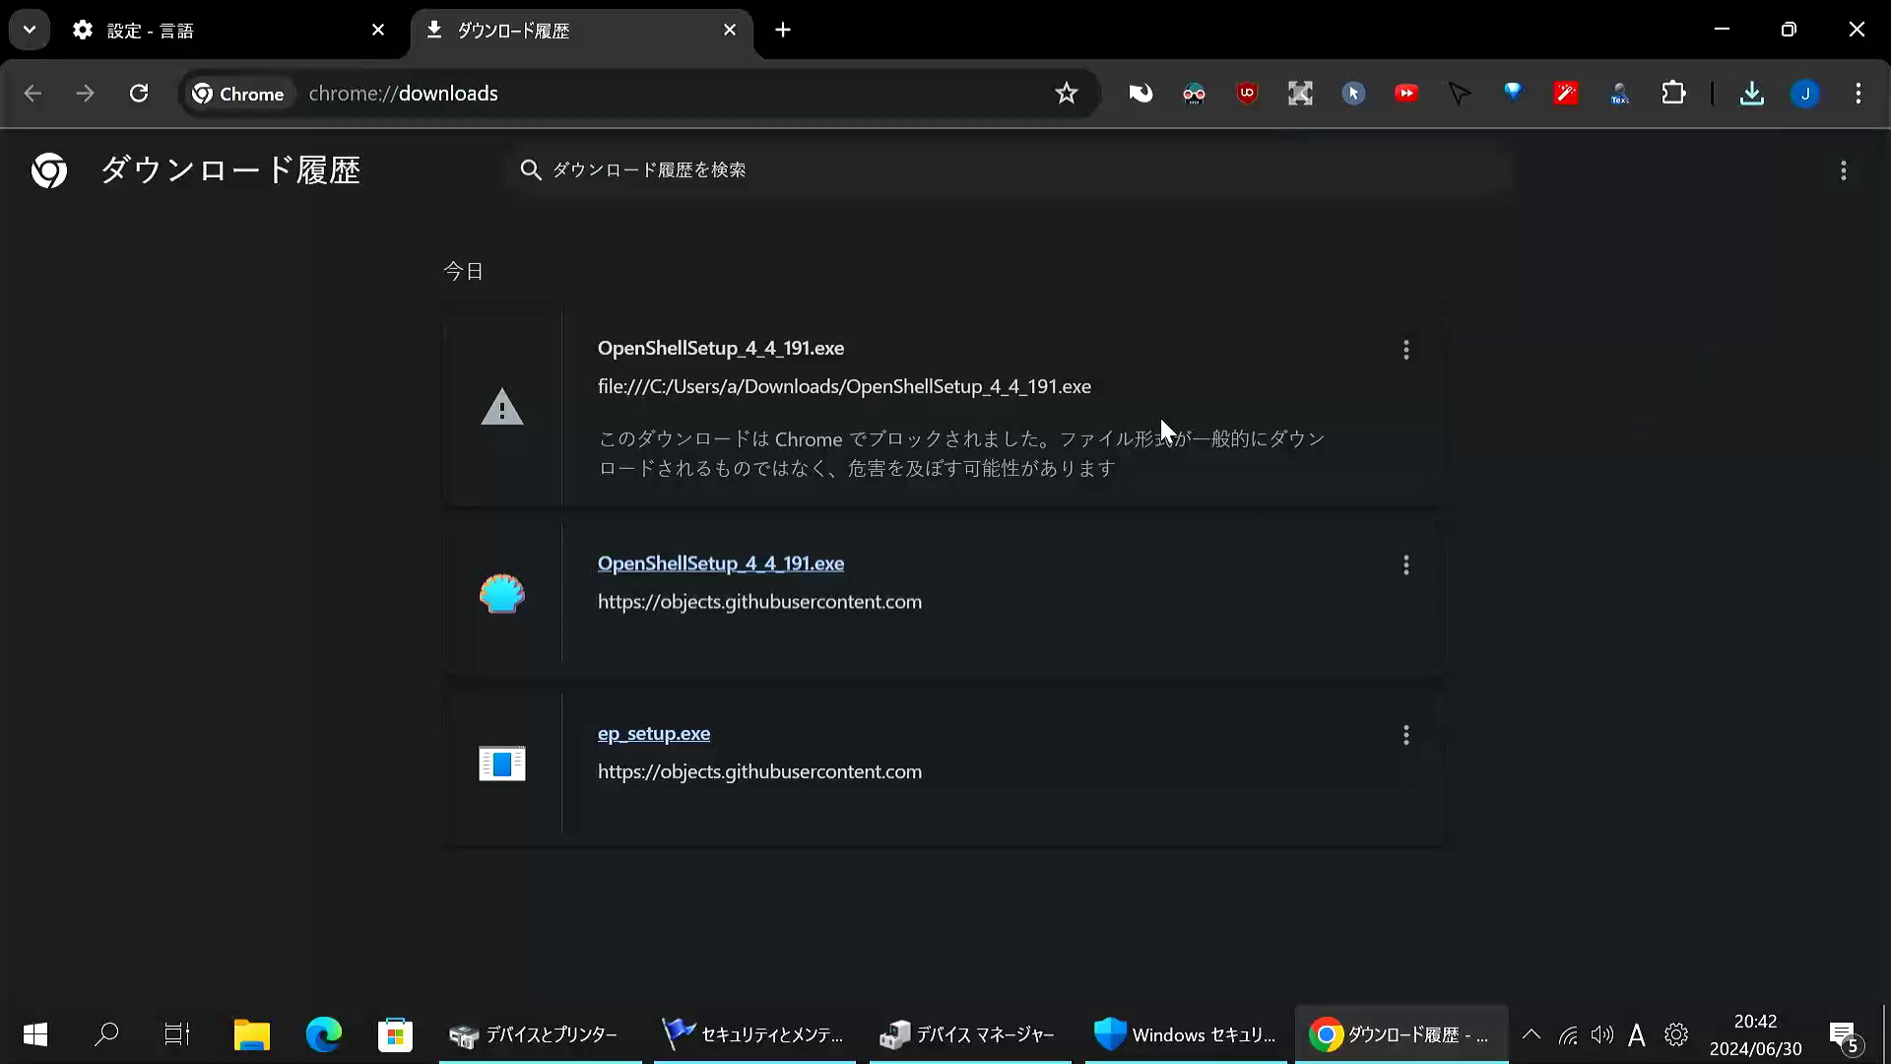
pyautogui.click(1404, 366)
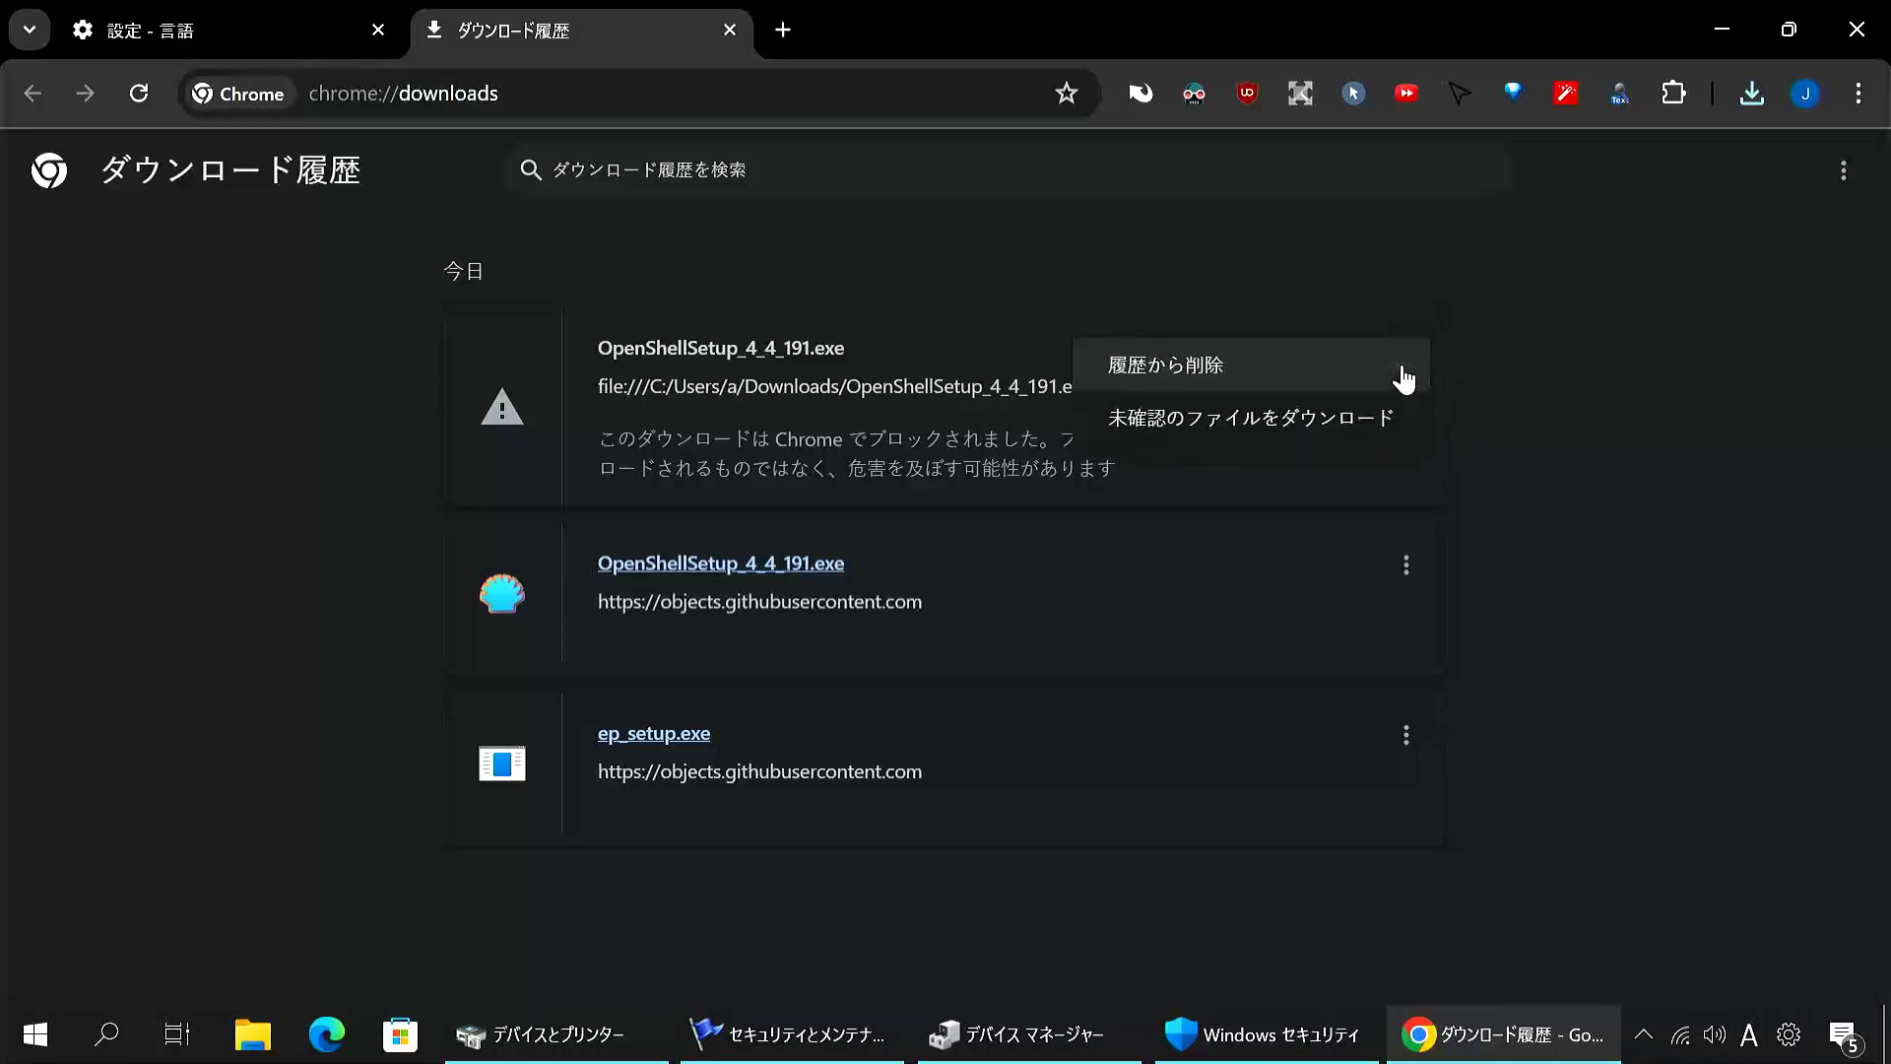
pyautogui.click(1403, 374)
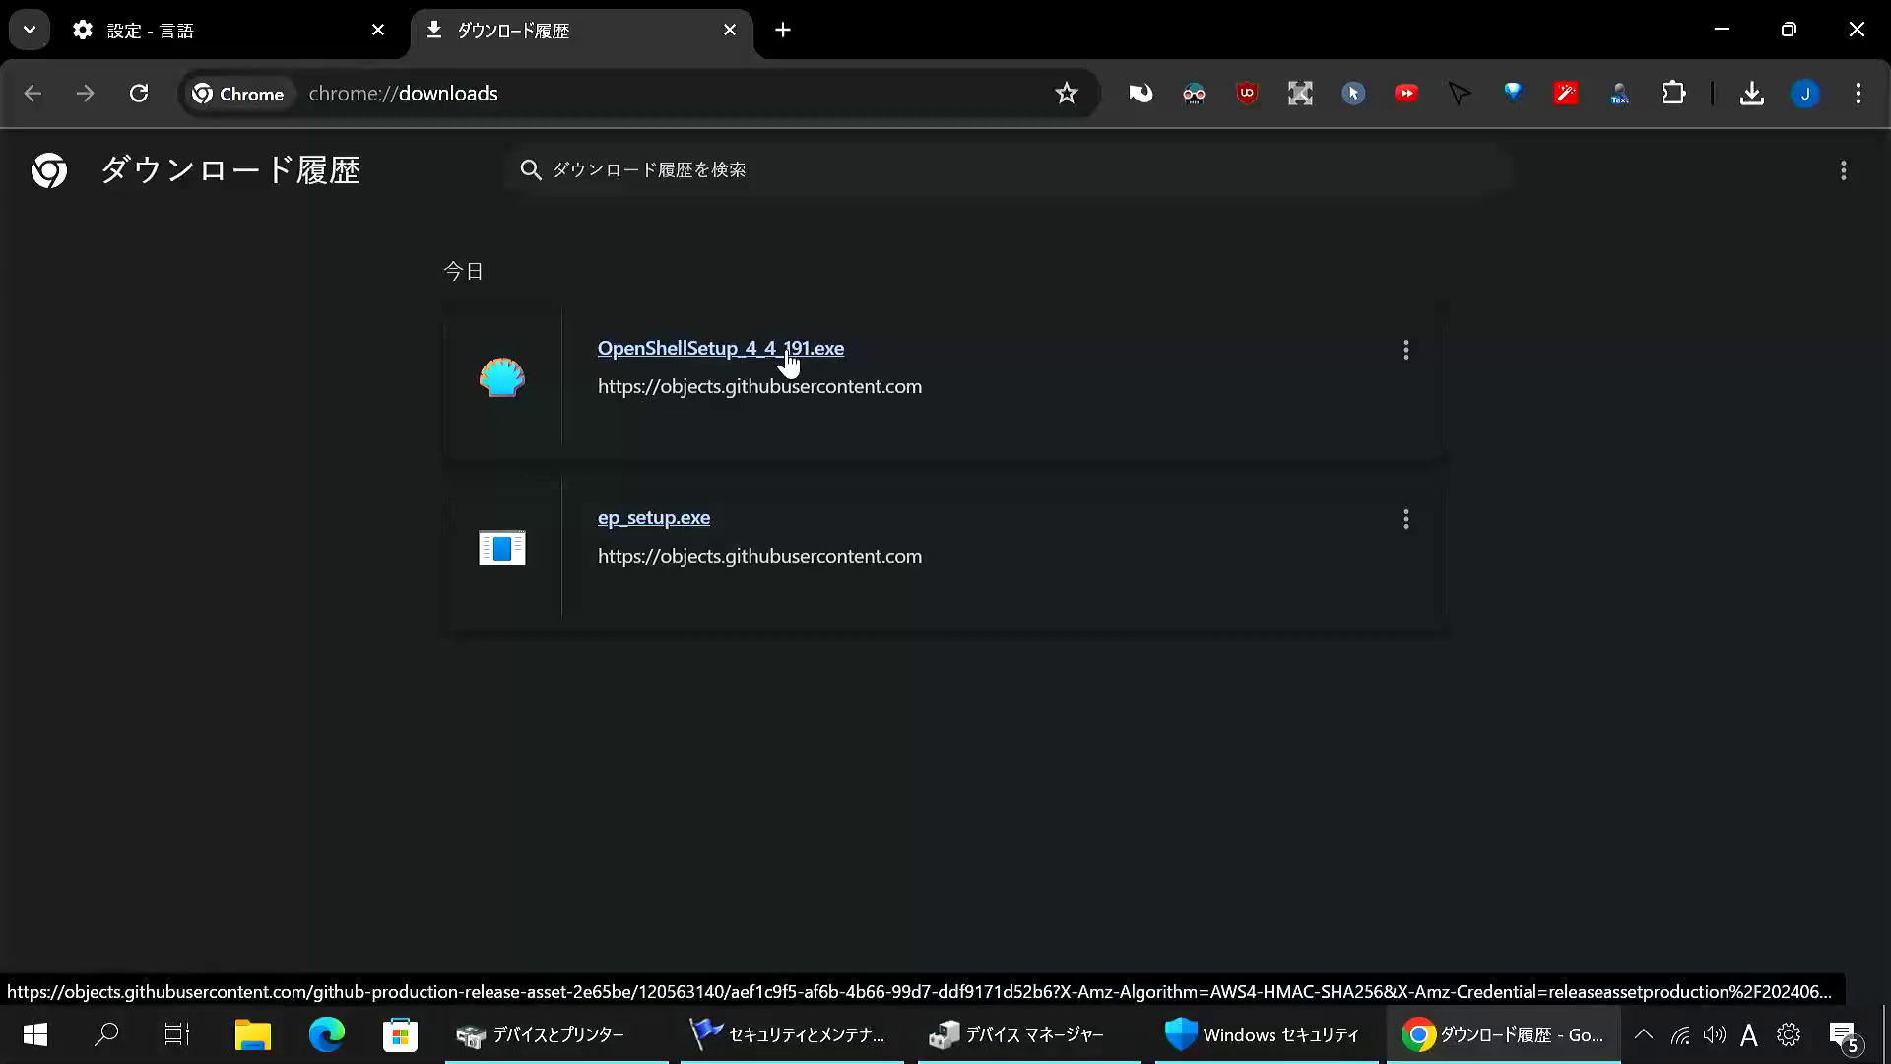
# Retry the download of OpenShellSetup_4_4_191.exe from its history link and delete the newly blocked entry.
pyautogui.rightClick(996, 282)
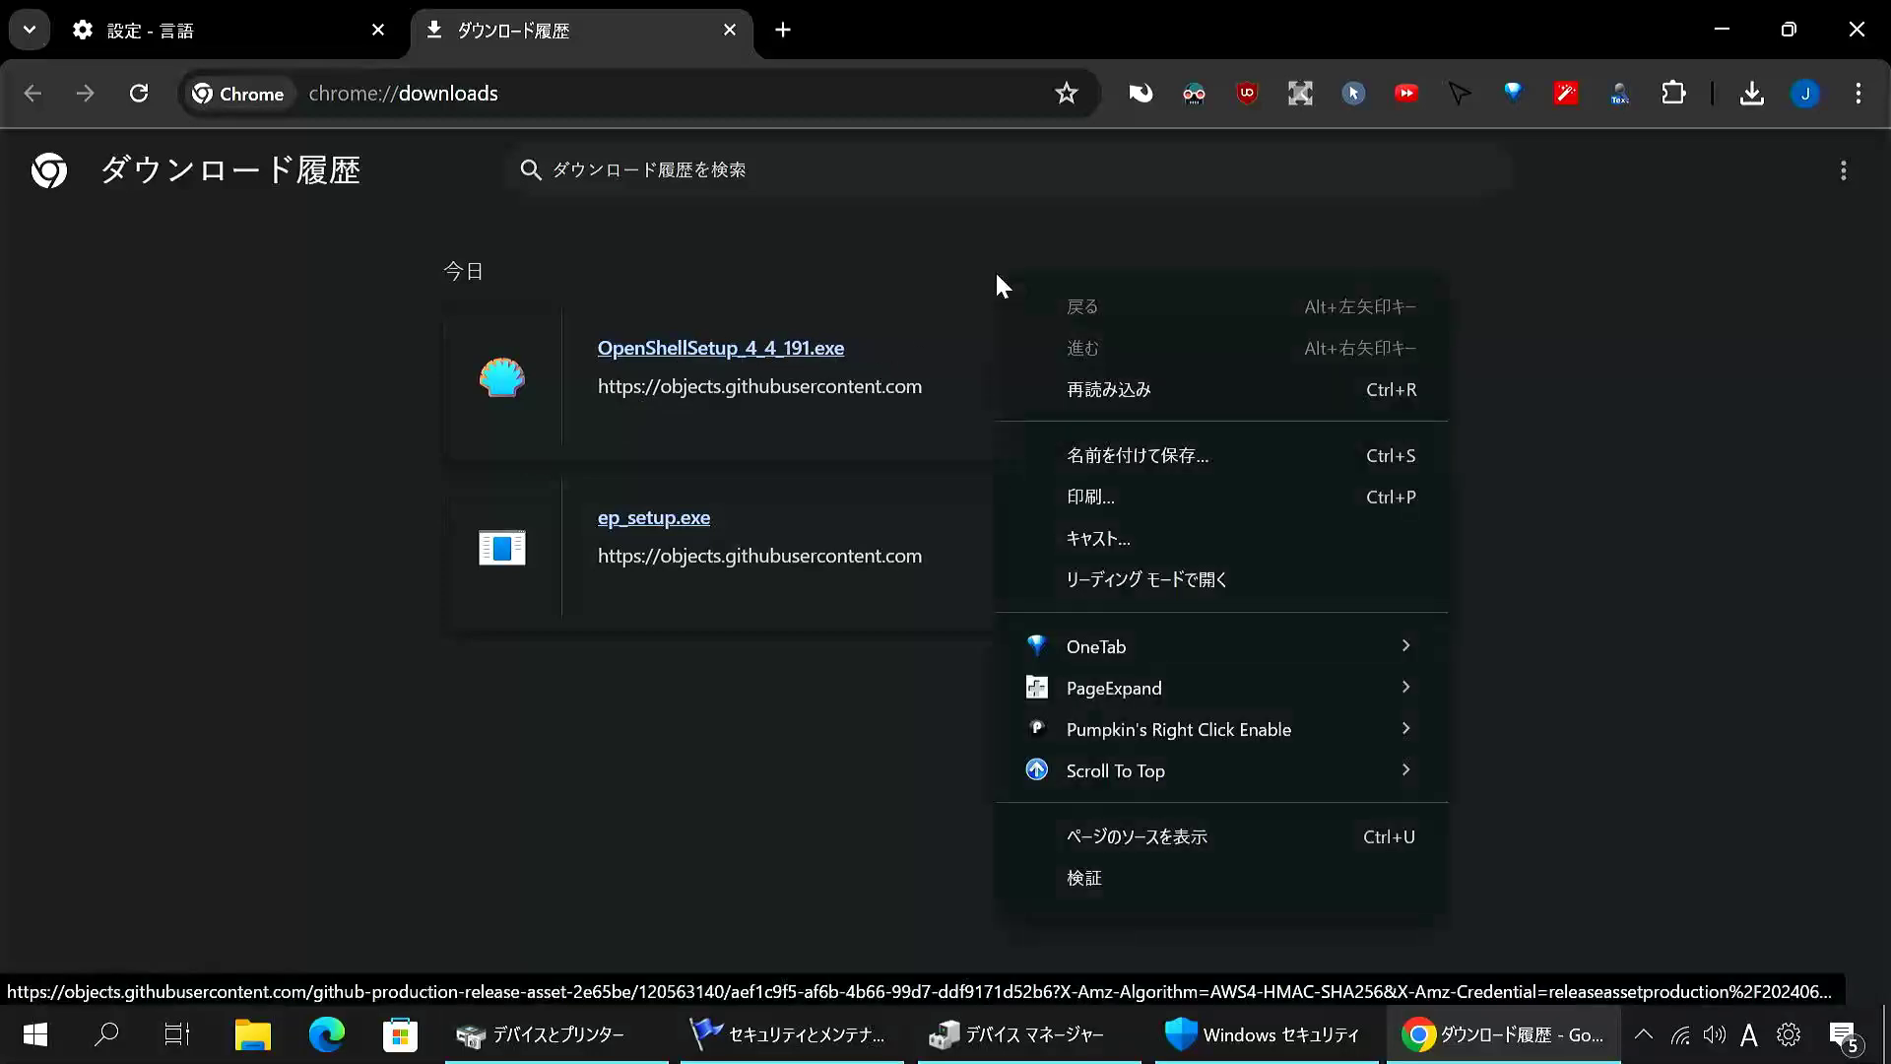
pyautogui.click(771, 351)
pyautogui.moveTo(768, 357); pyautogui.dragTo(875, 278)
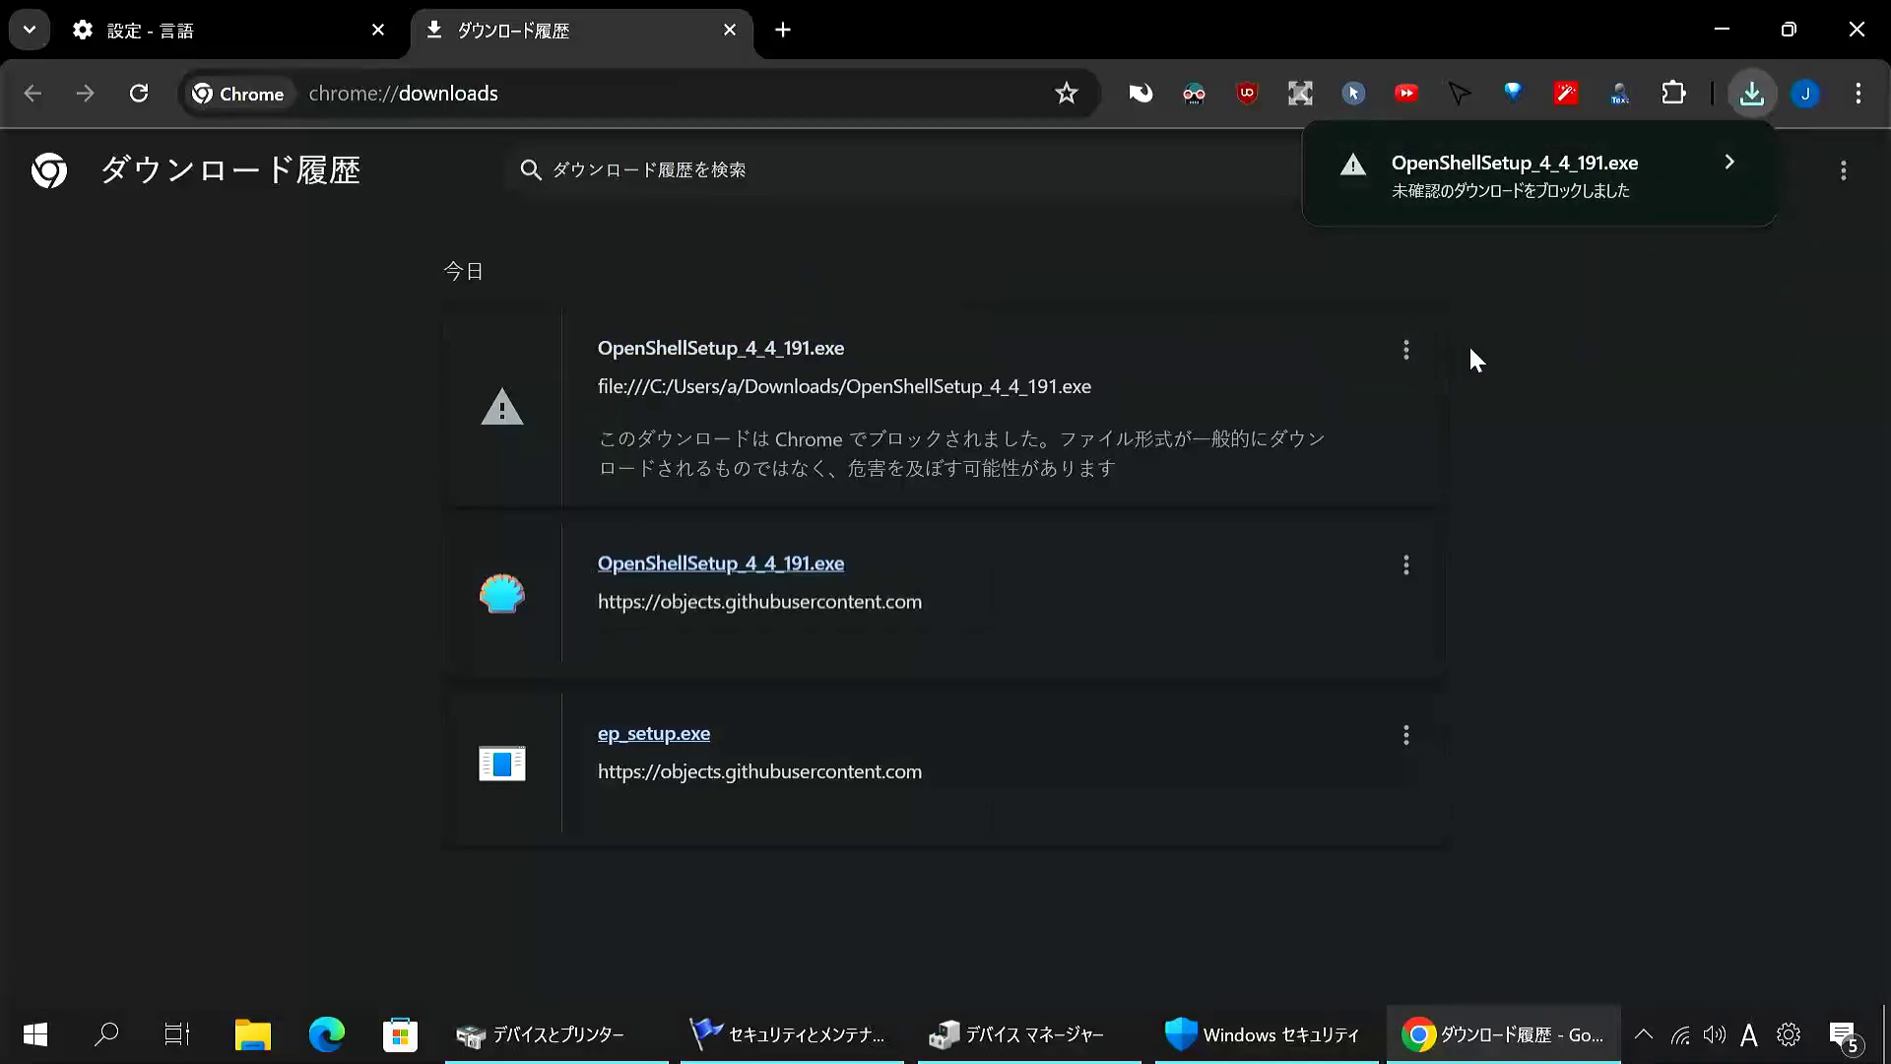
pyautogui.click(1405, 355)
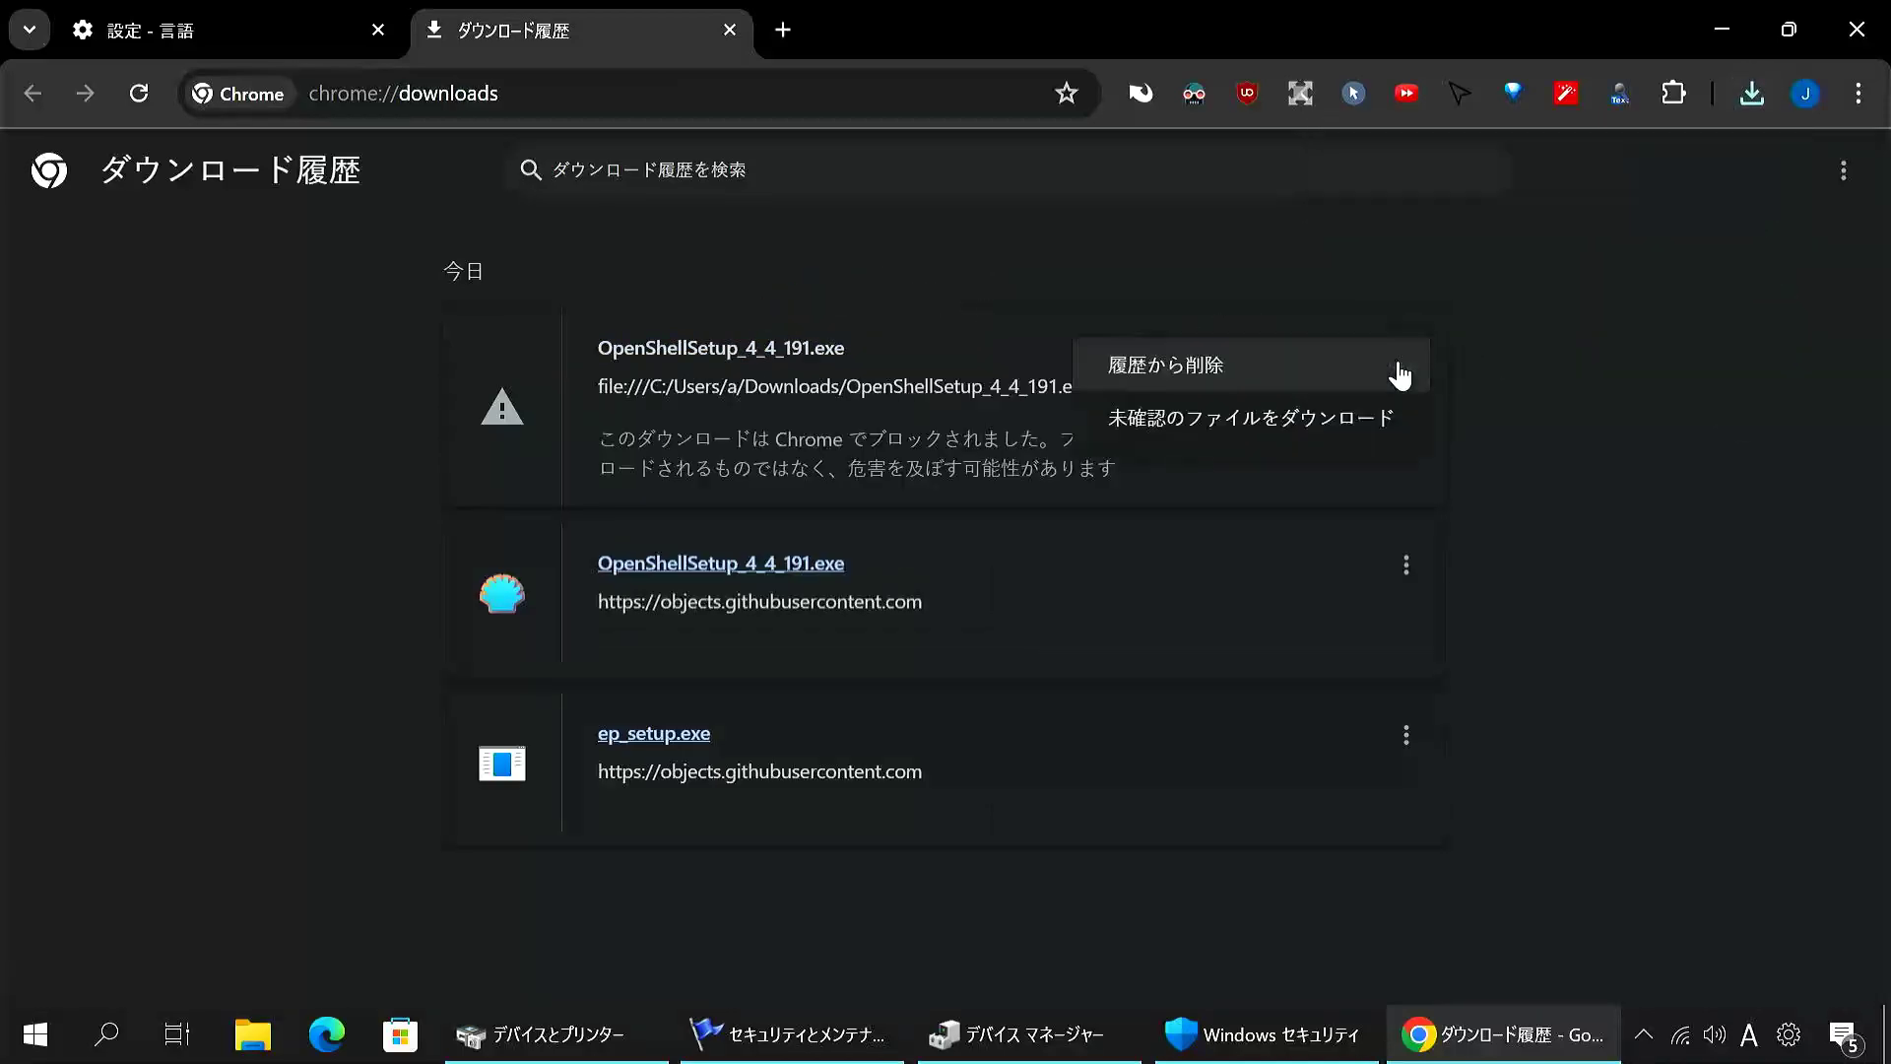
pyautogui.click(1304, 372)
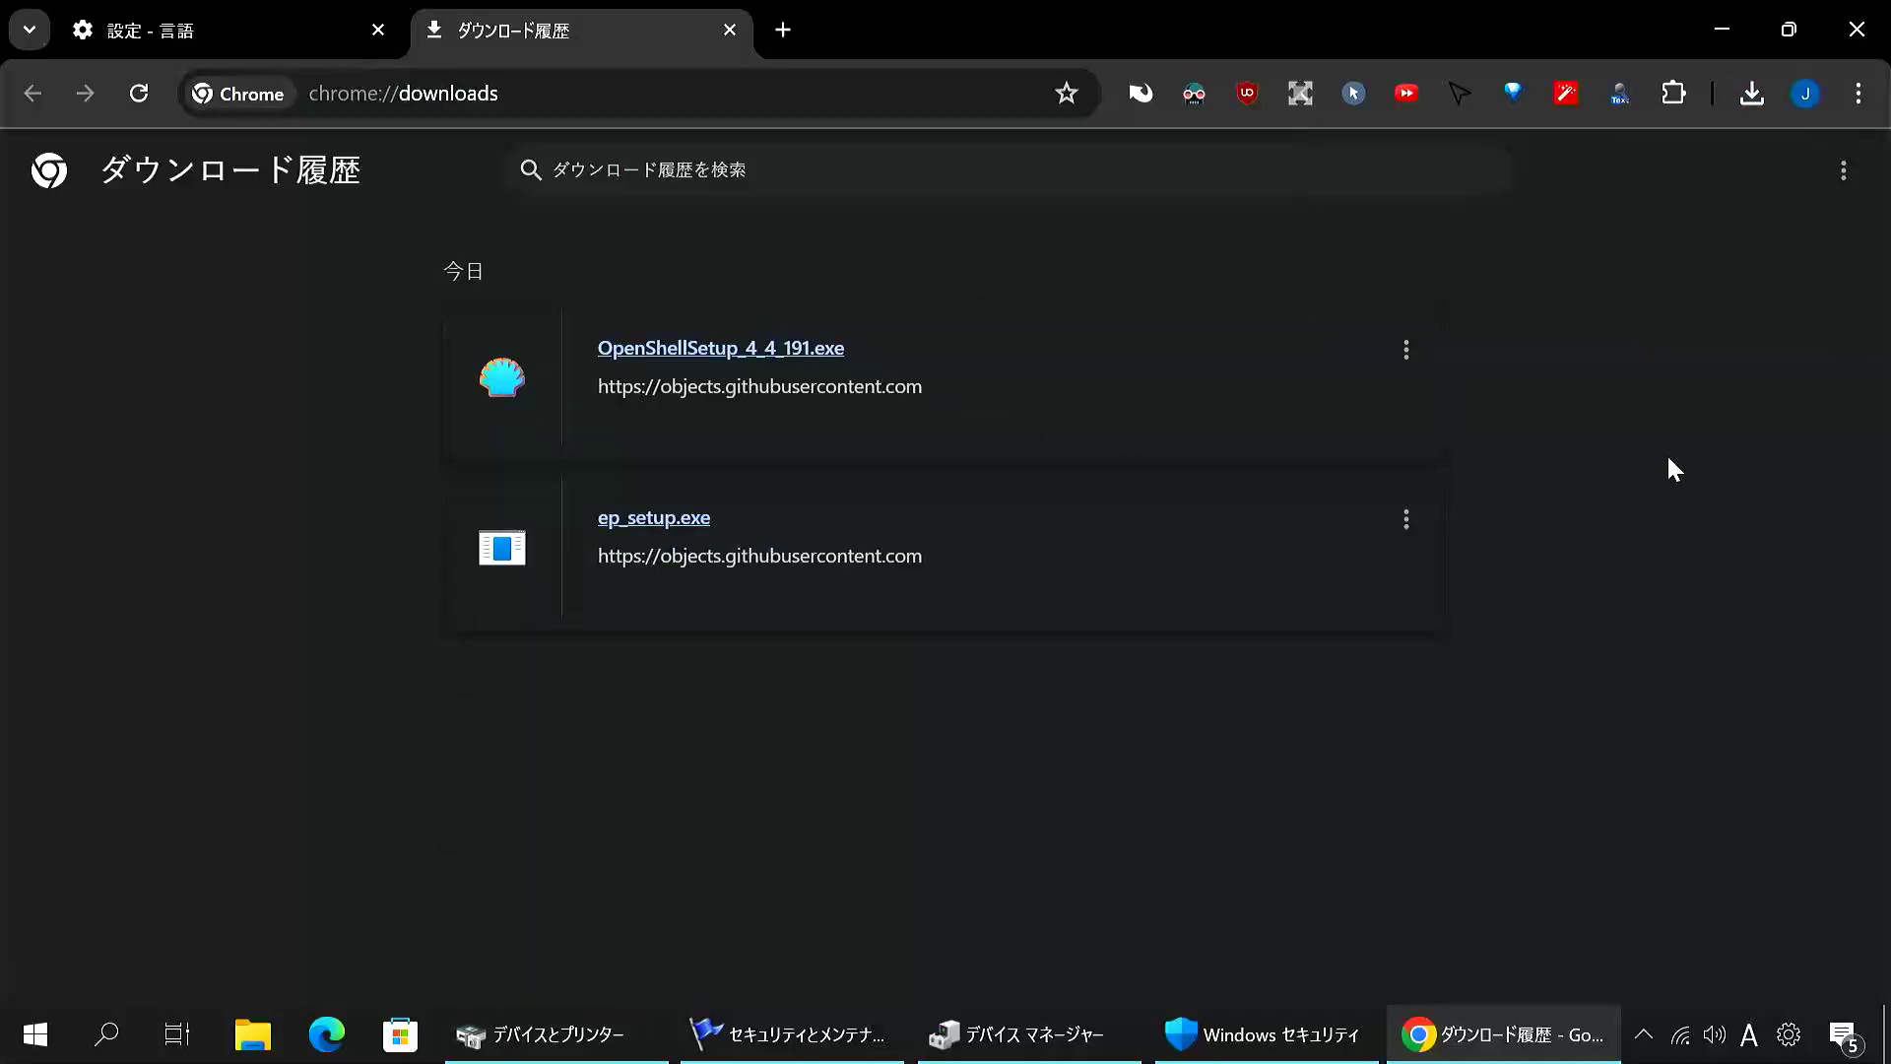
# Open プロパティ (ExplorerPatcher) from the full program list in the Start menu.
pyautogui.click(36, 1049)
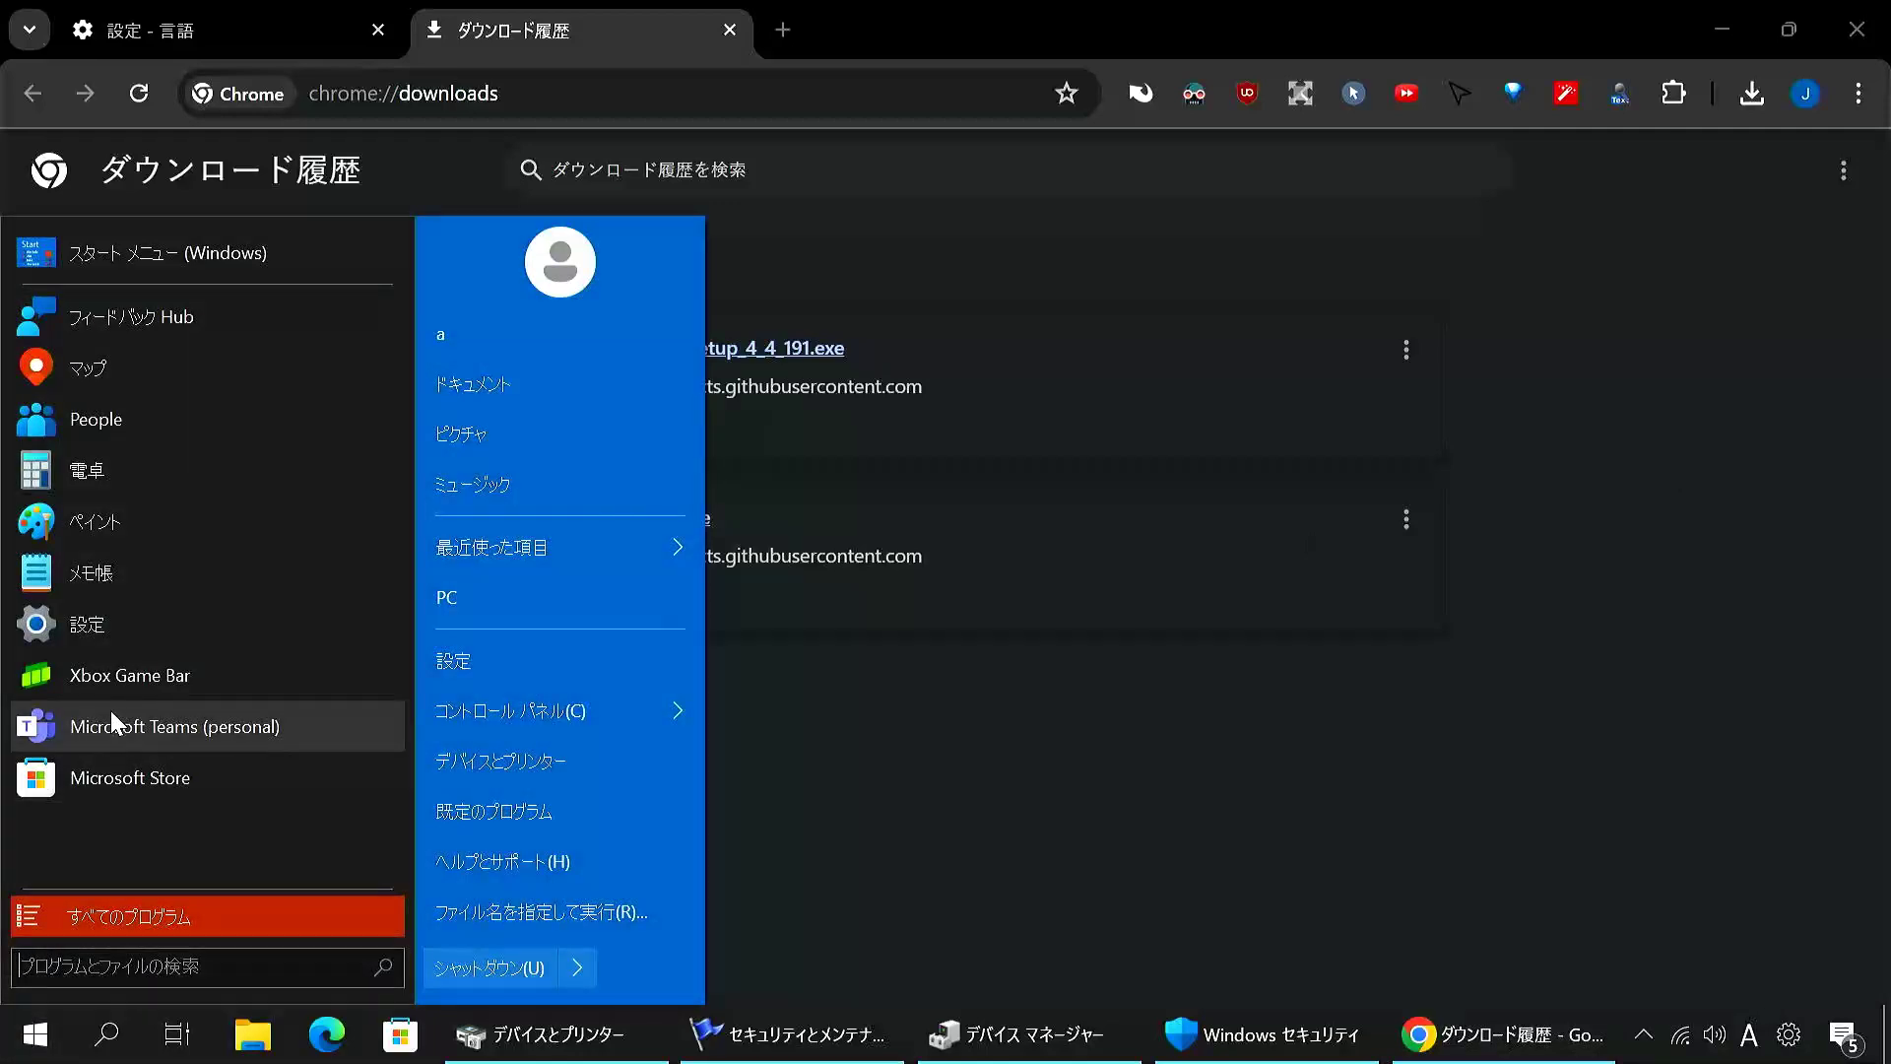
pyautogui.click(187, 906)
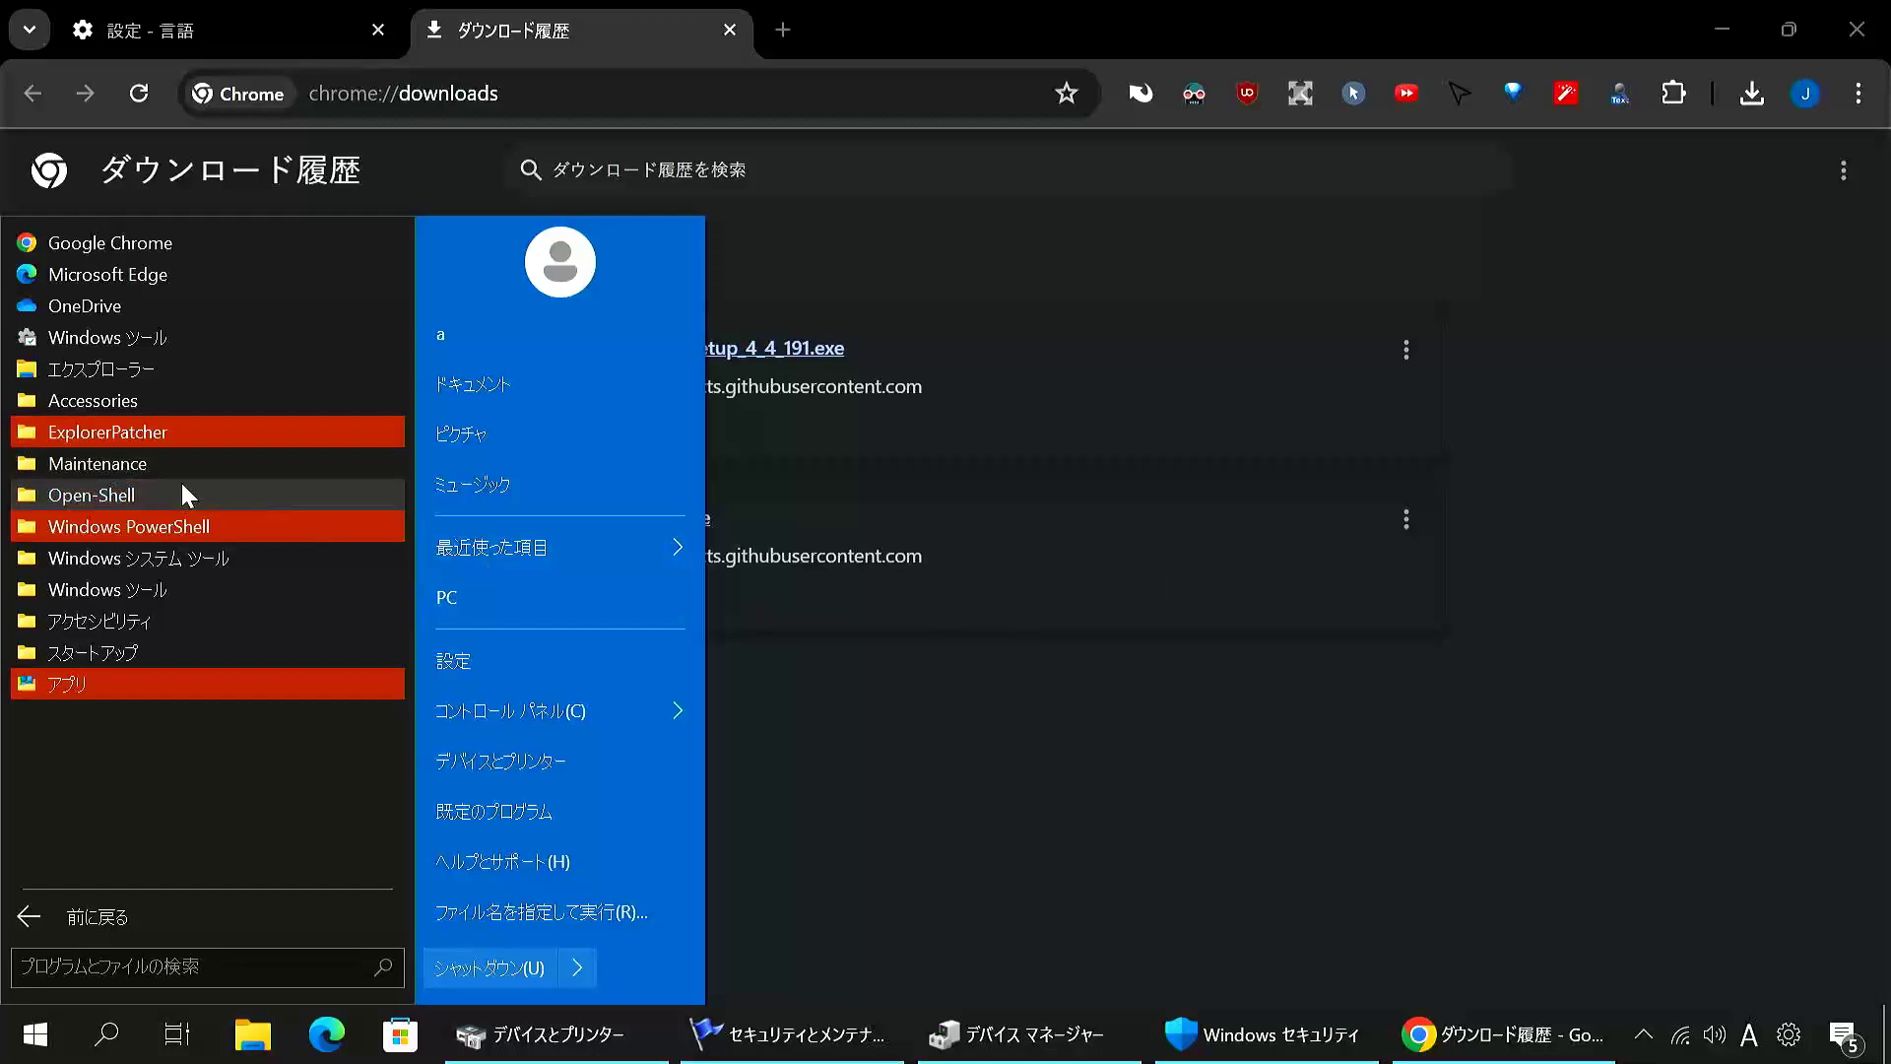
pyautogui.click(134, 438)
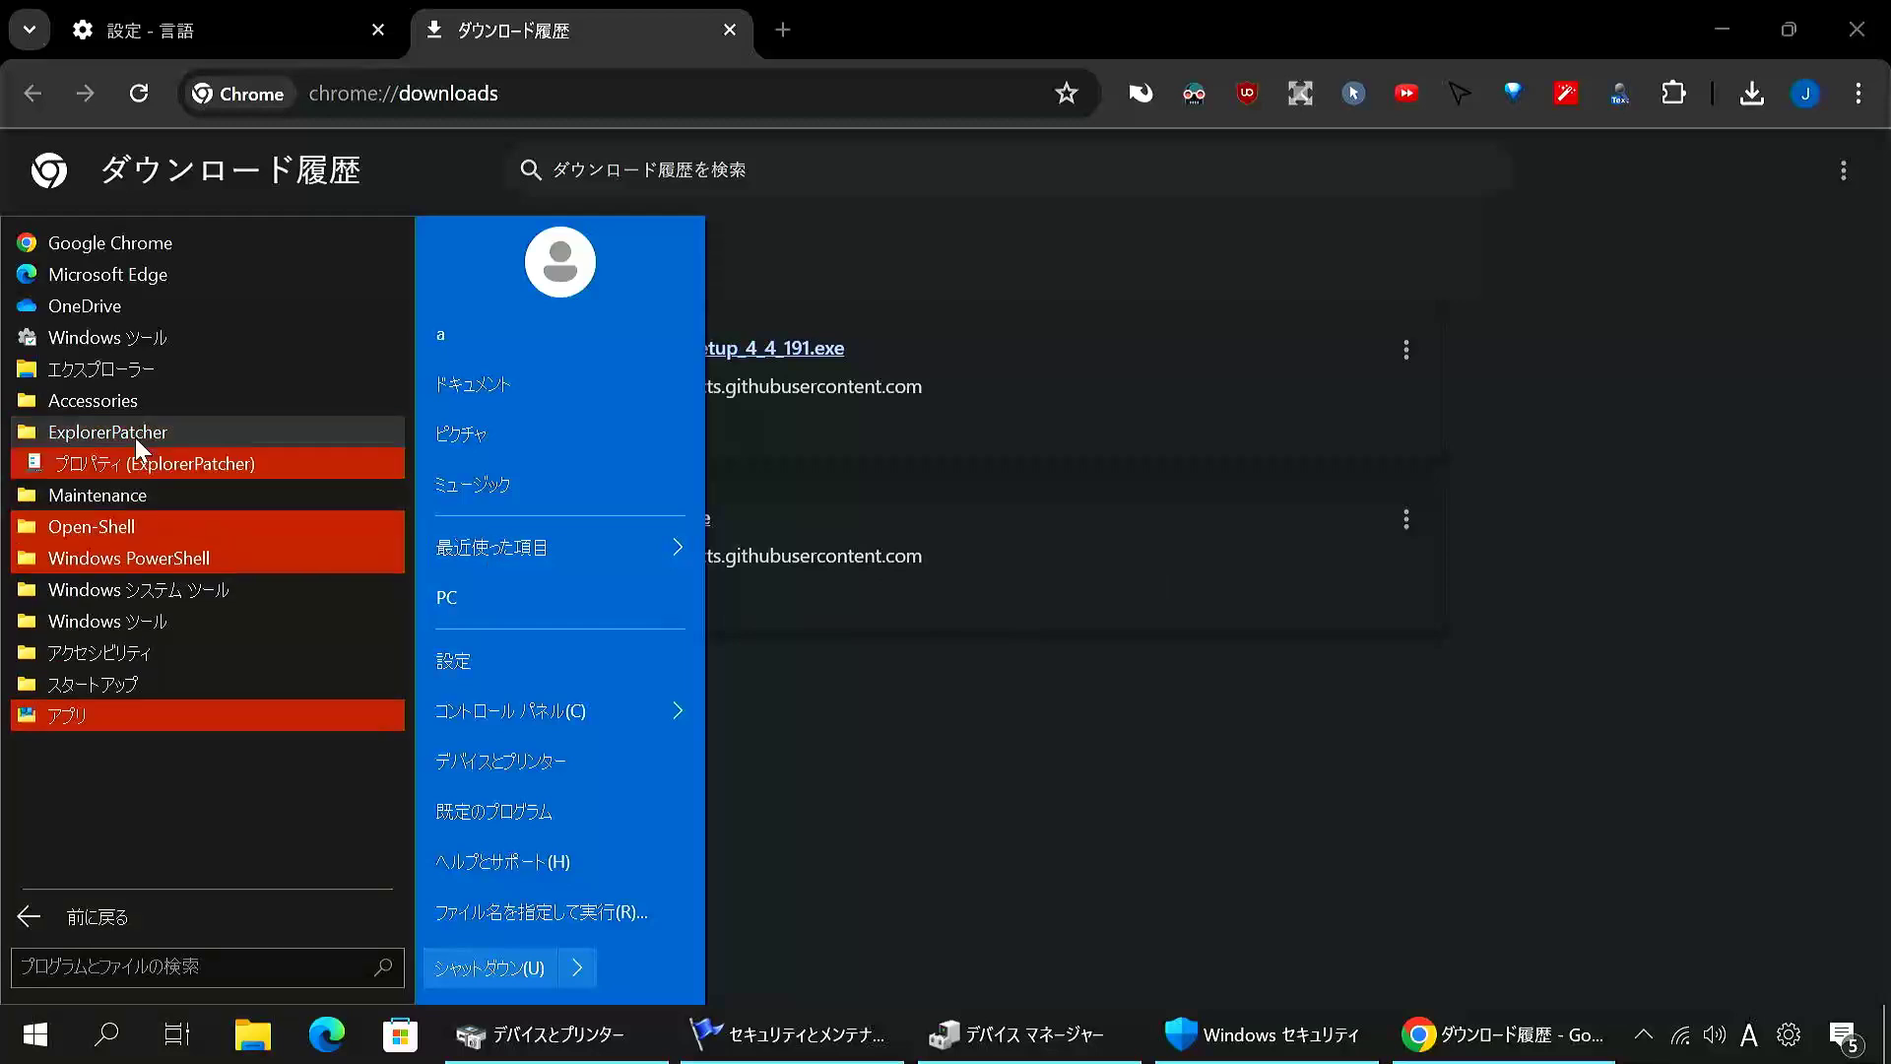
pyautogui.click(134, 465)
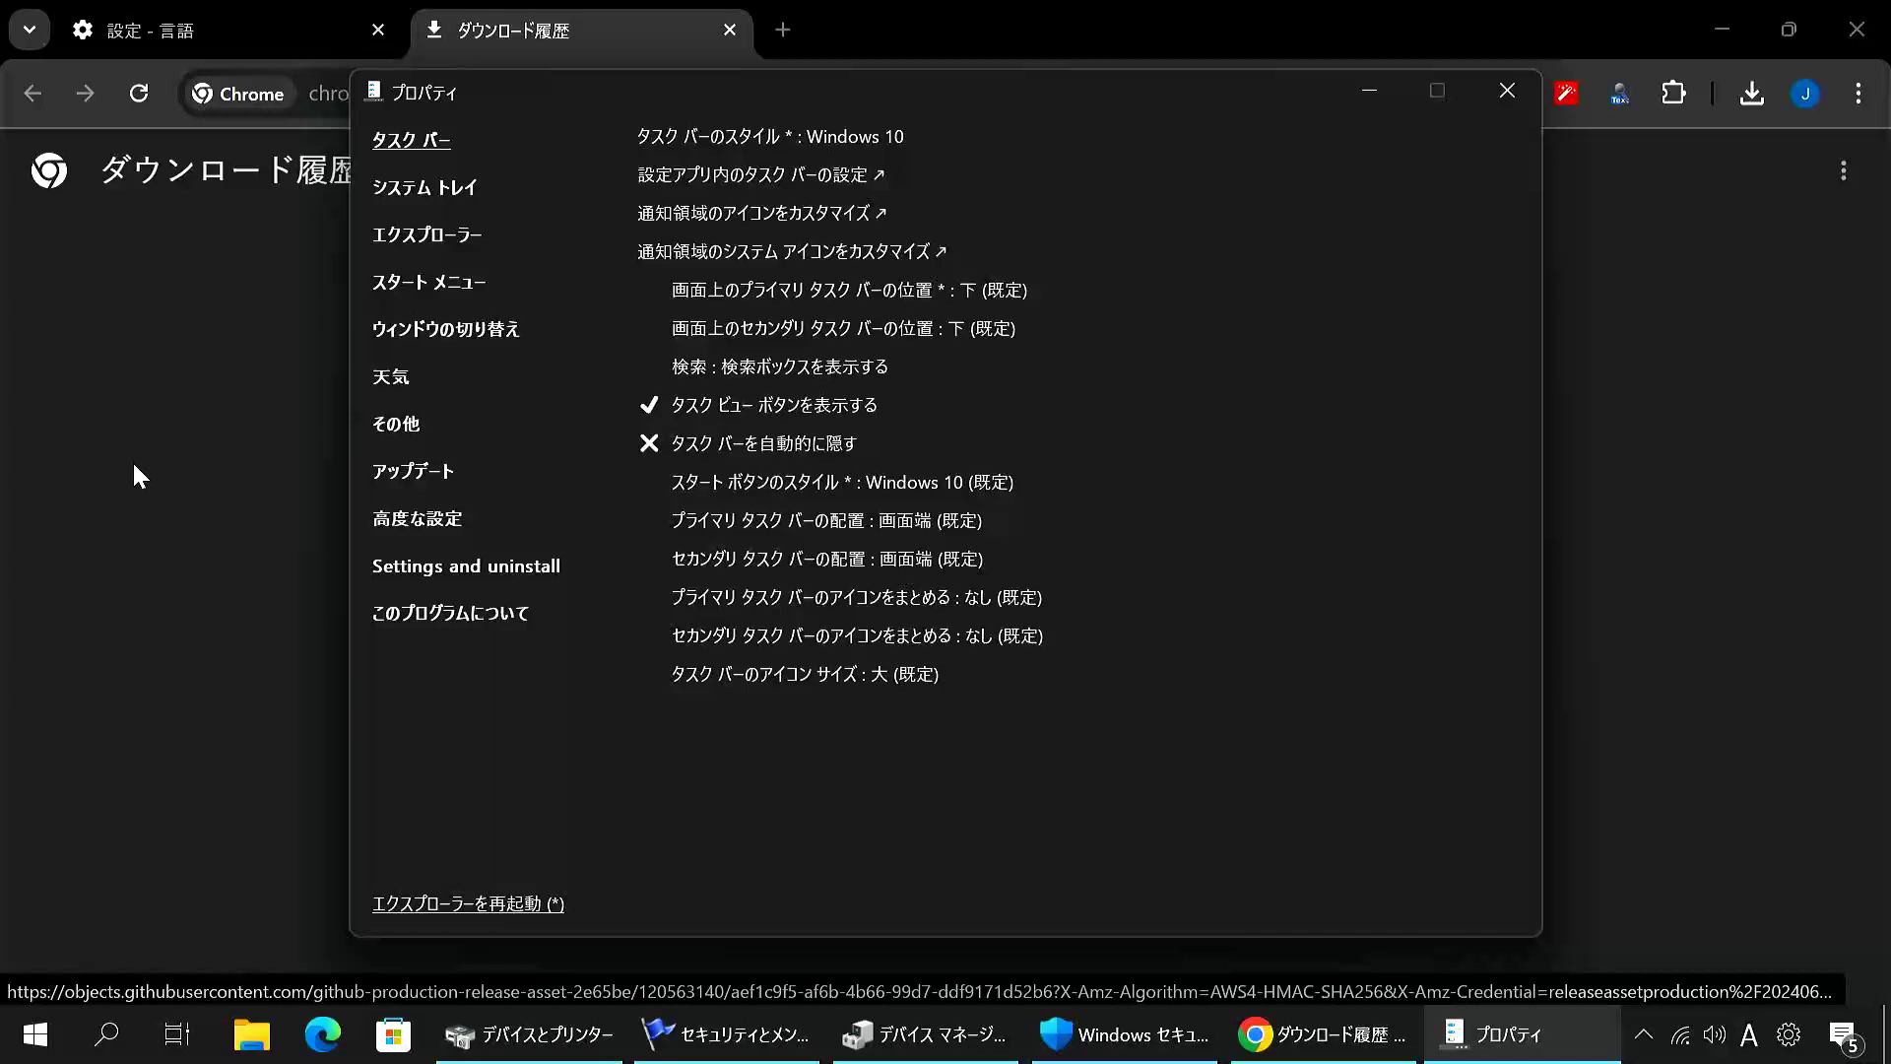
# Return to the browser and close its 言語 settings page.
pyautogui.click(135, 466)
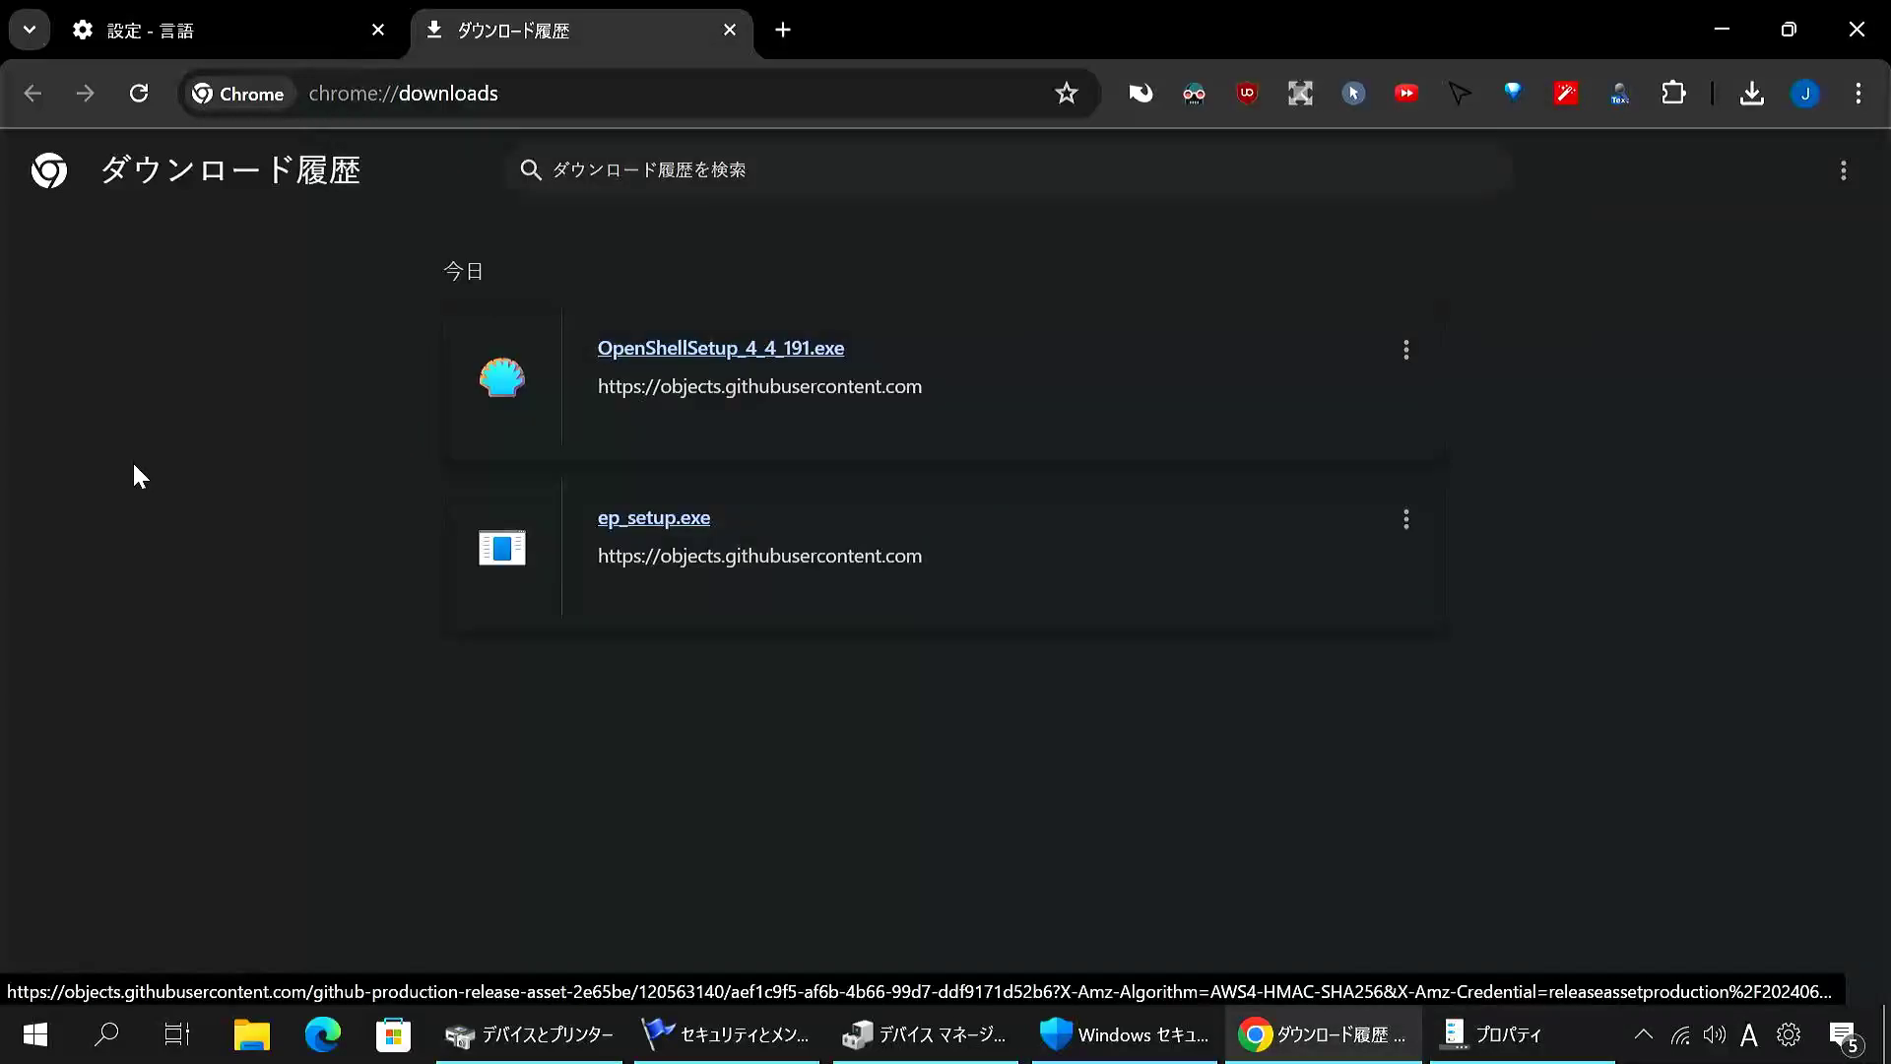
pyautogui.click(187, 30)
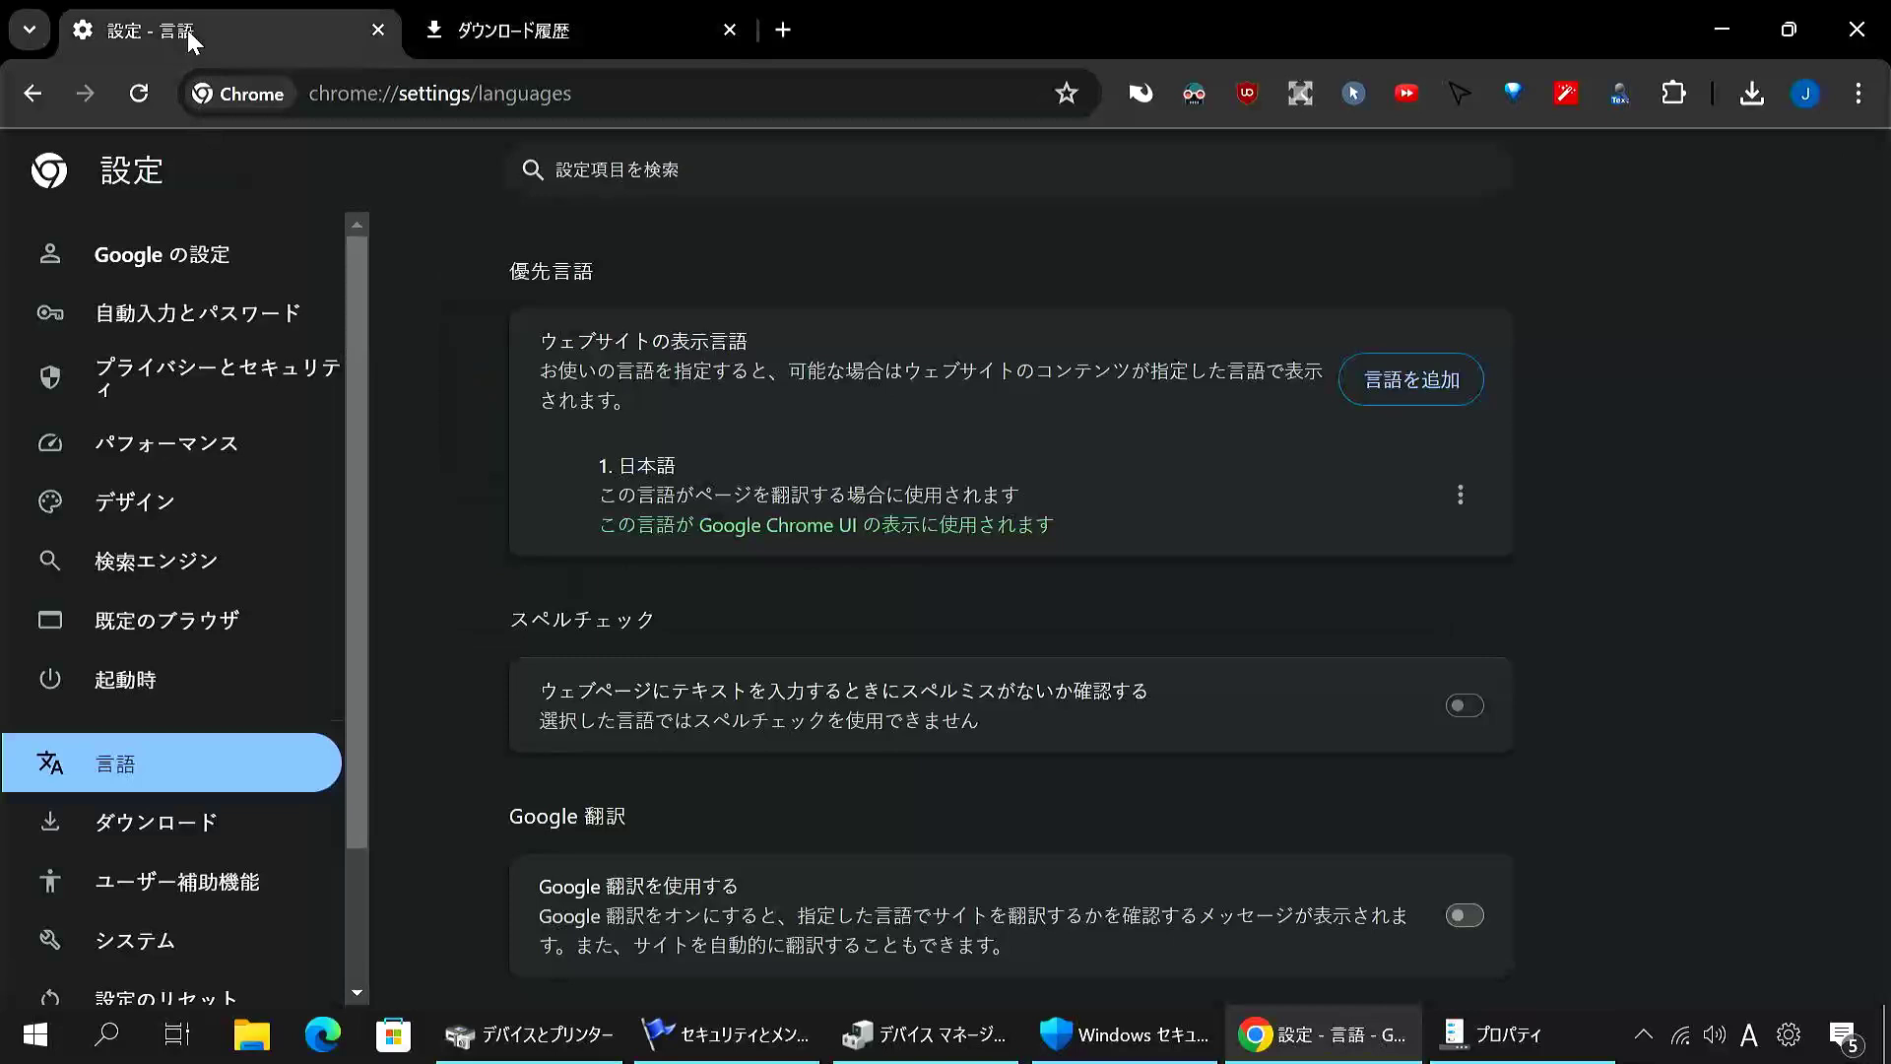
pyautogui.click(378, 30)
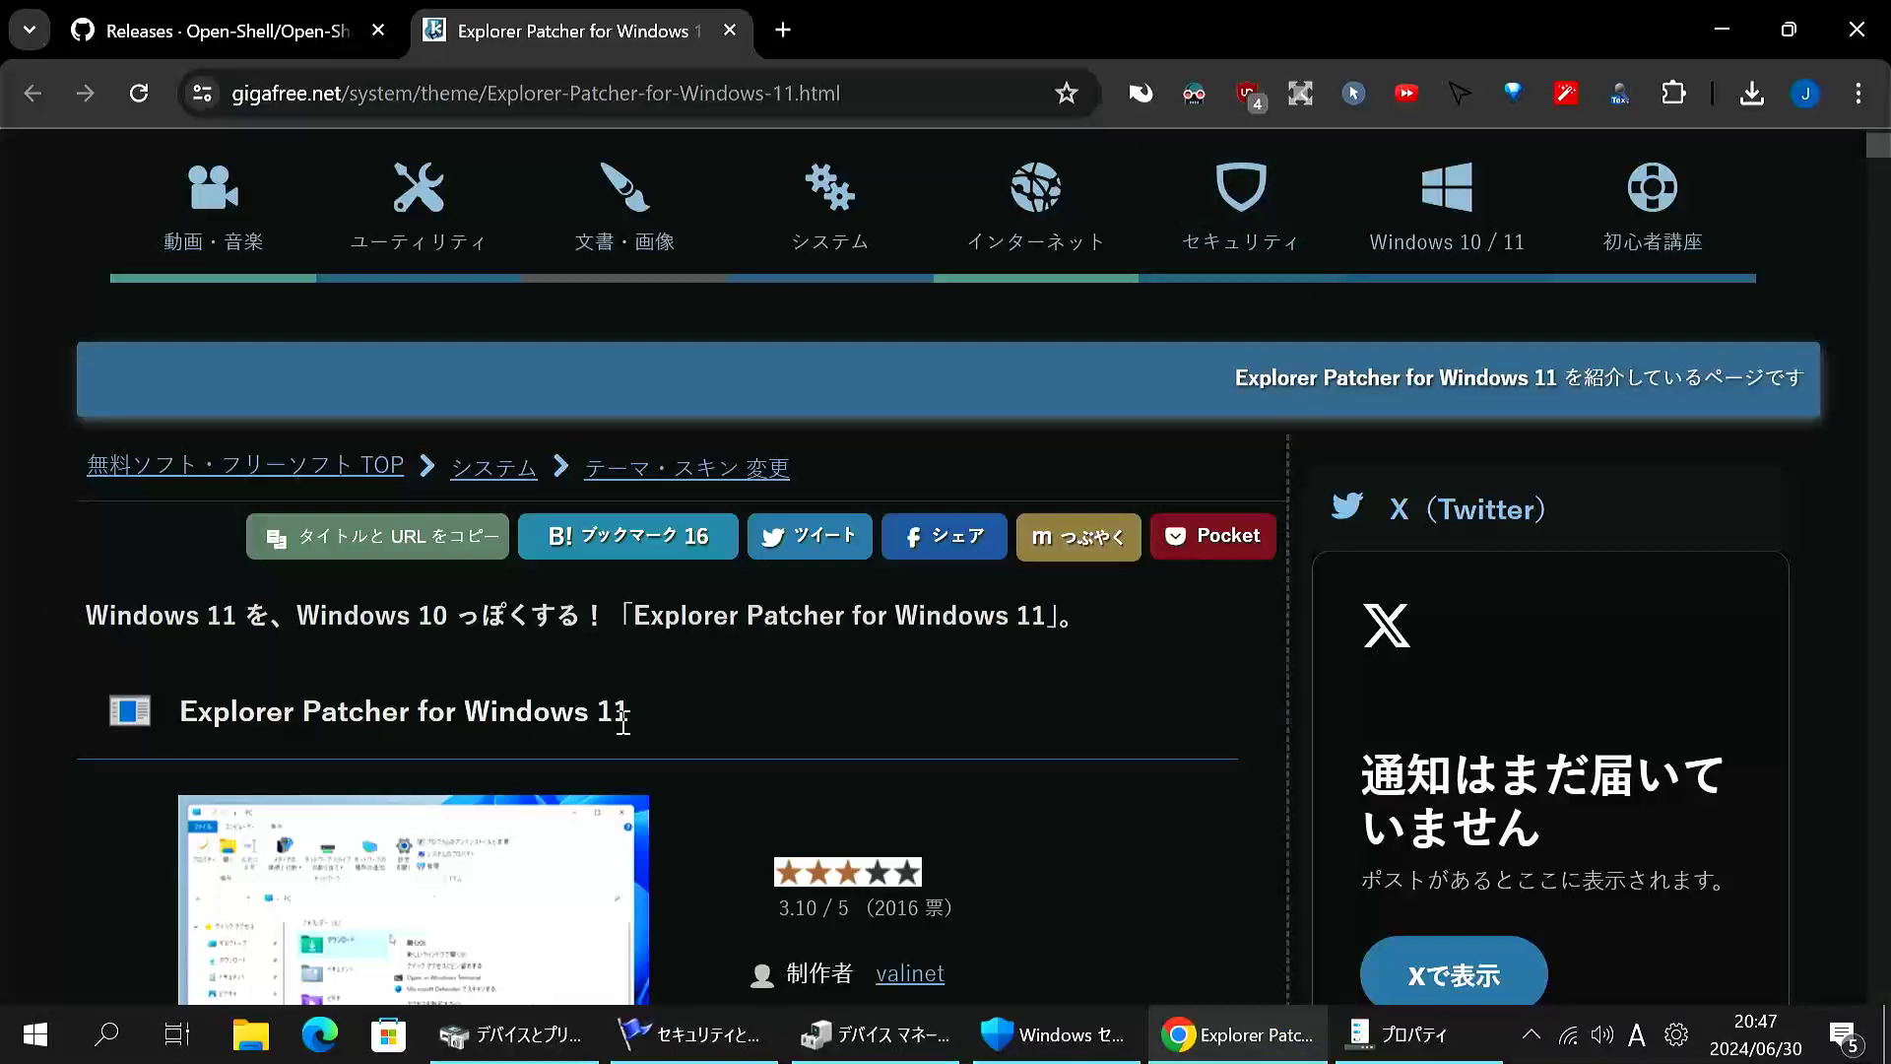
# Look up ep_setup.exe on GitHub through the stable-version download link for Explorer Patcher for Windows 11, and close both pages.
pyautogui.middleClick(967, 635)
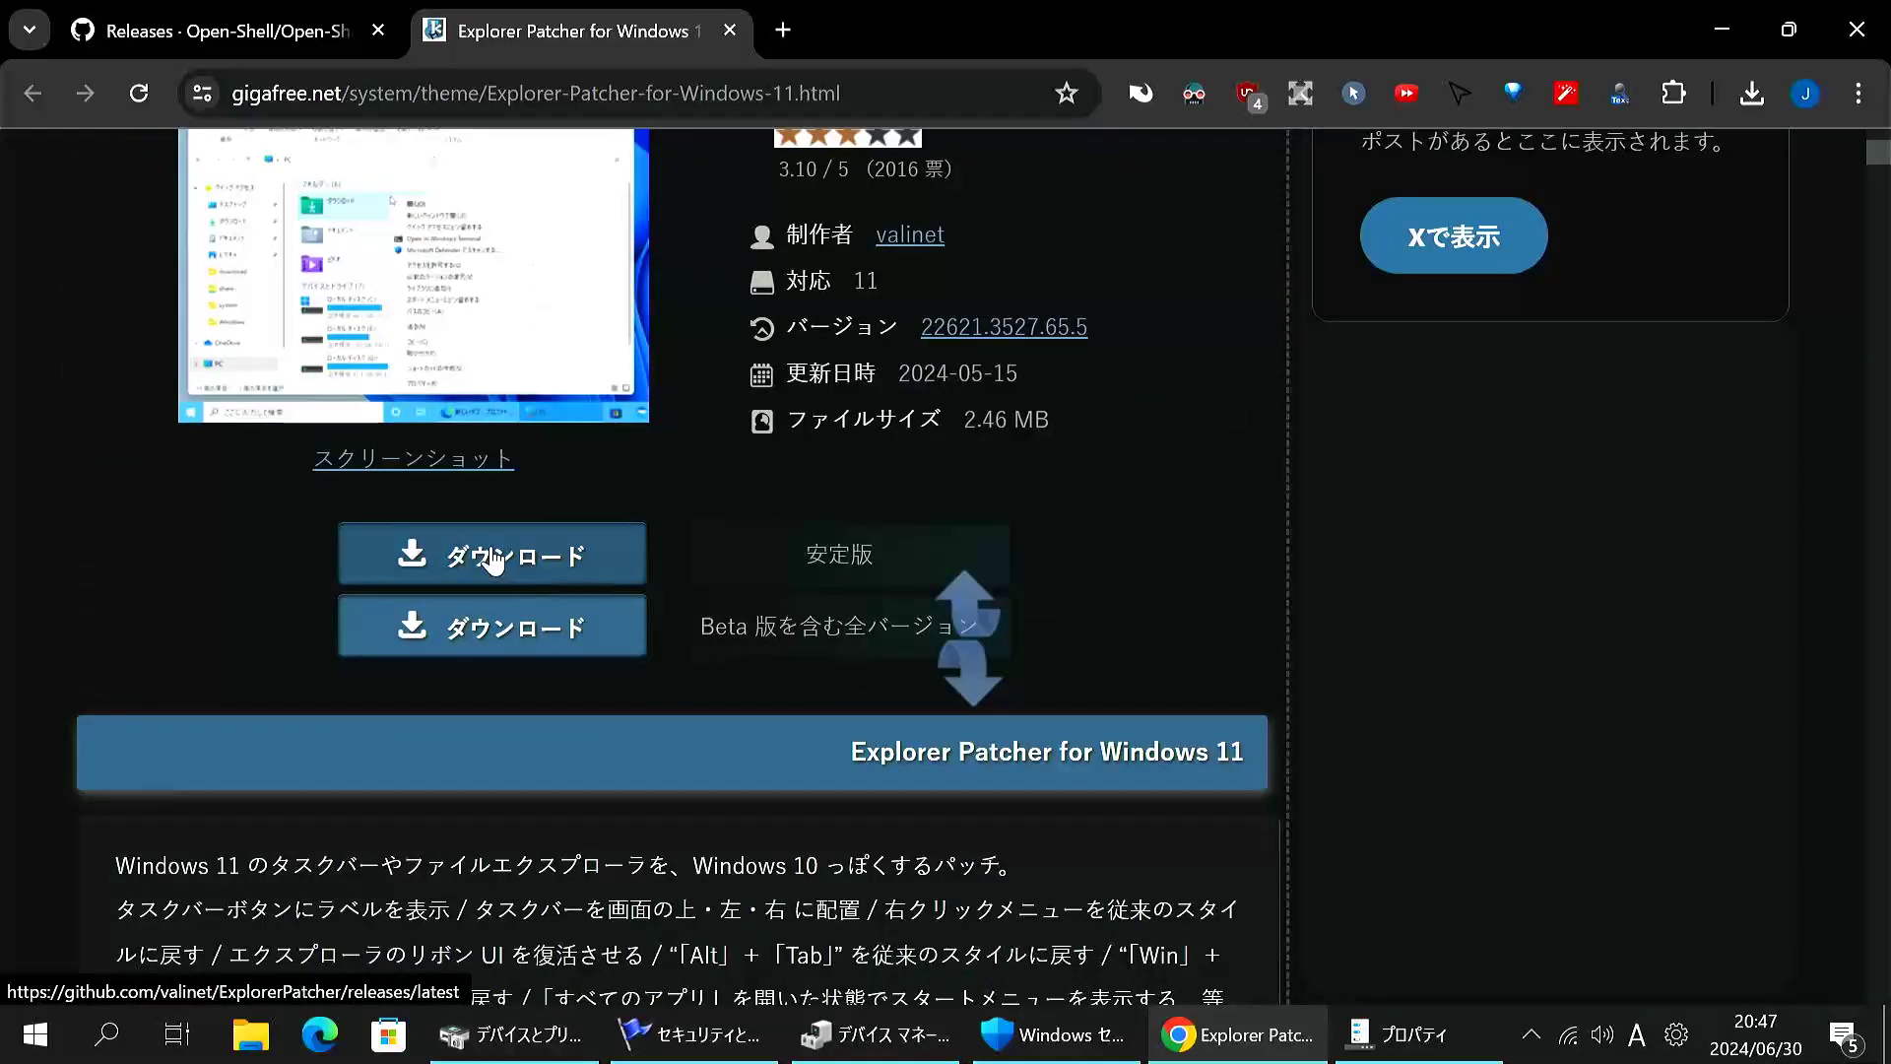
pyautogui.click(491, 556)
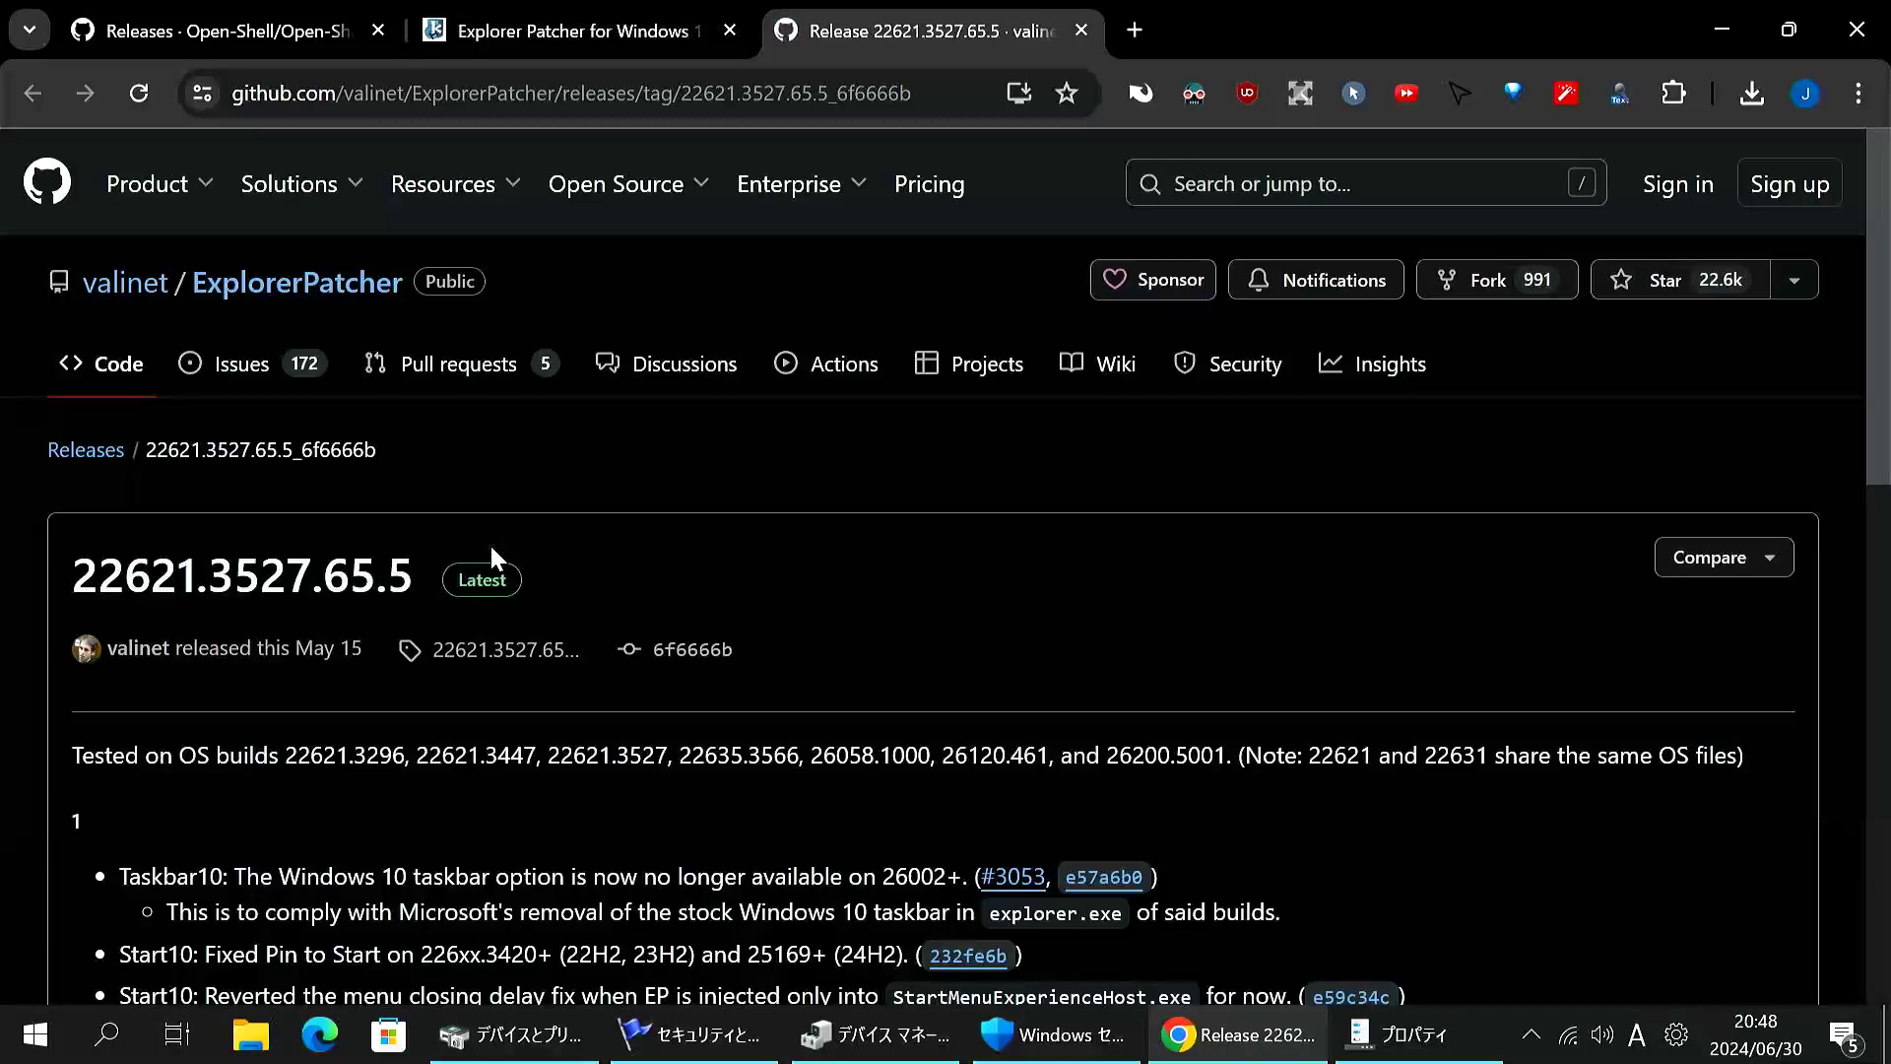
pyautogui.middleClick(1367, 576)
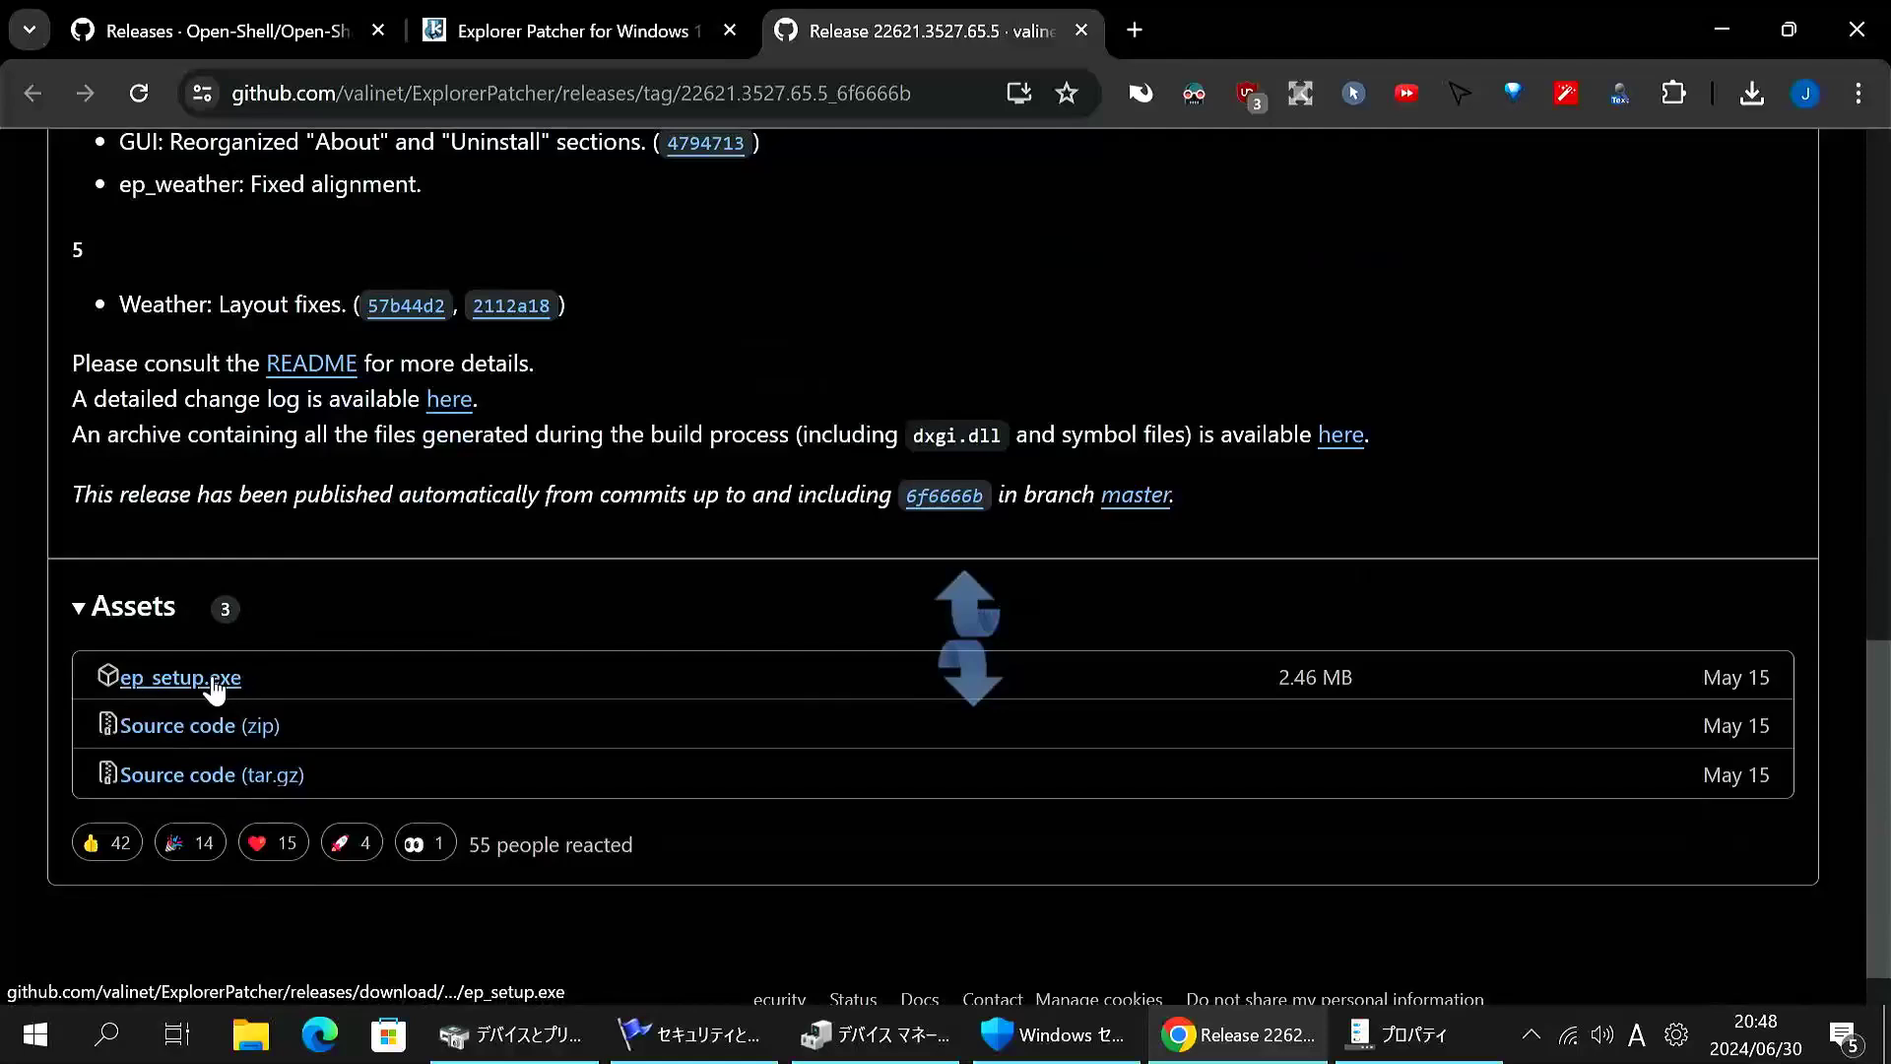
pyautogui.click(1090, 33)
pyautogui.click(1087, 34)
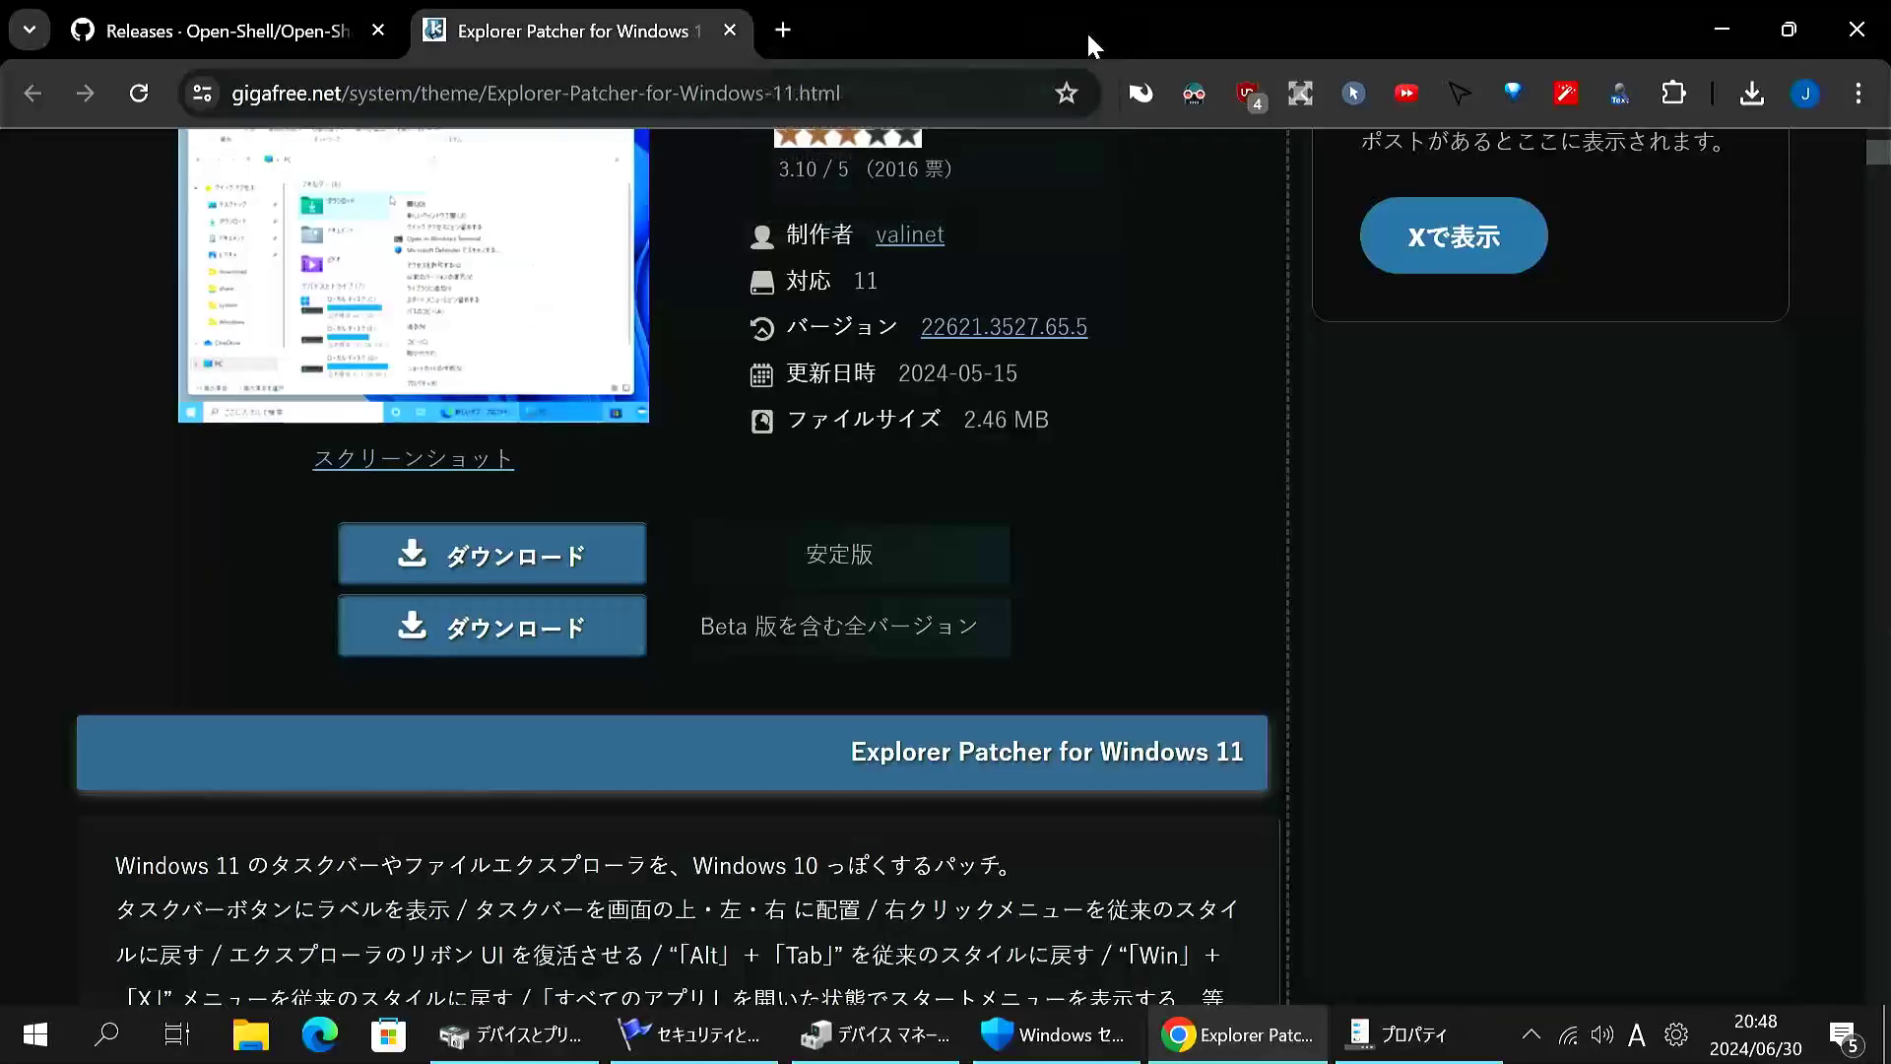
pyautogui.scroll(6, 1104, 782)
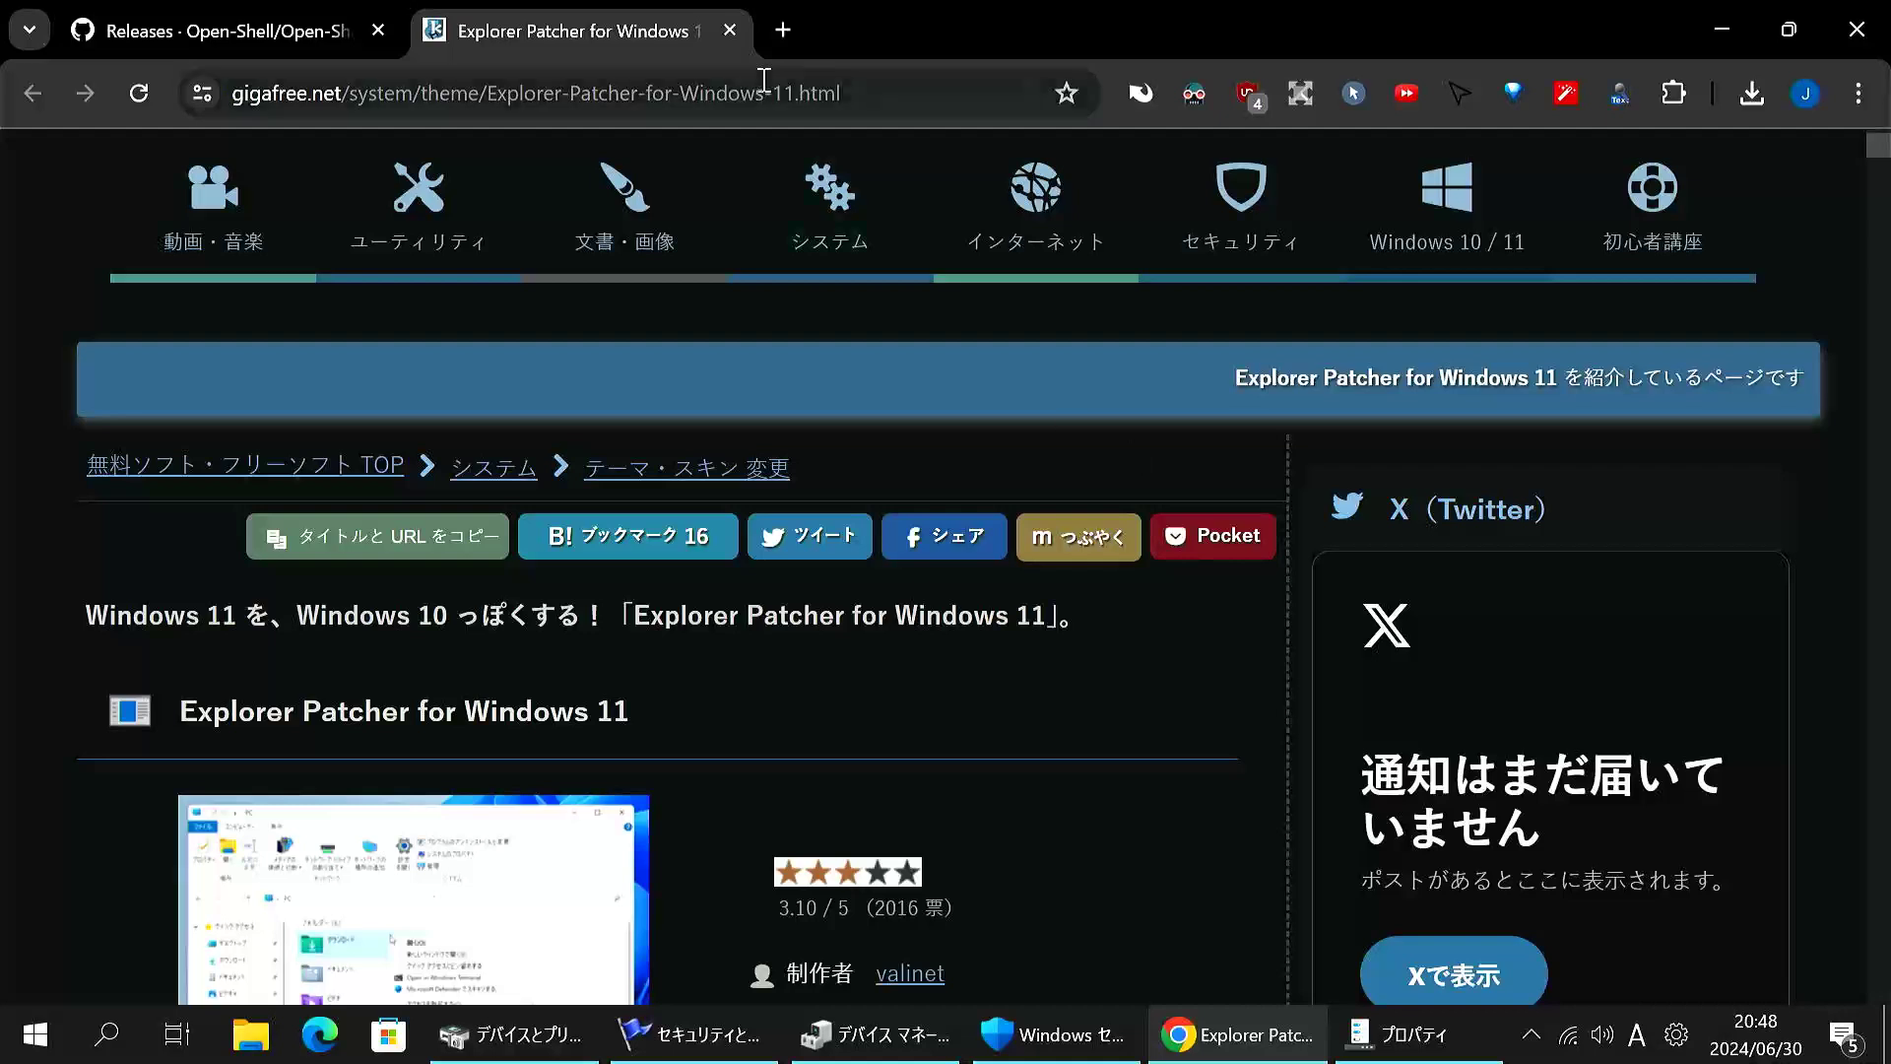
pyautogui.click(730, 30)
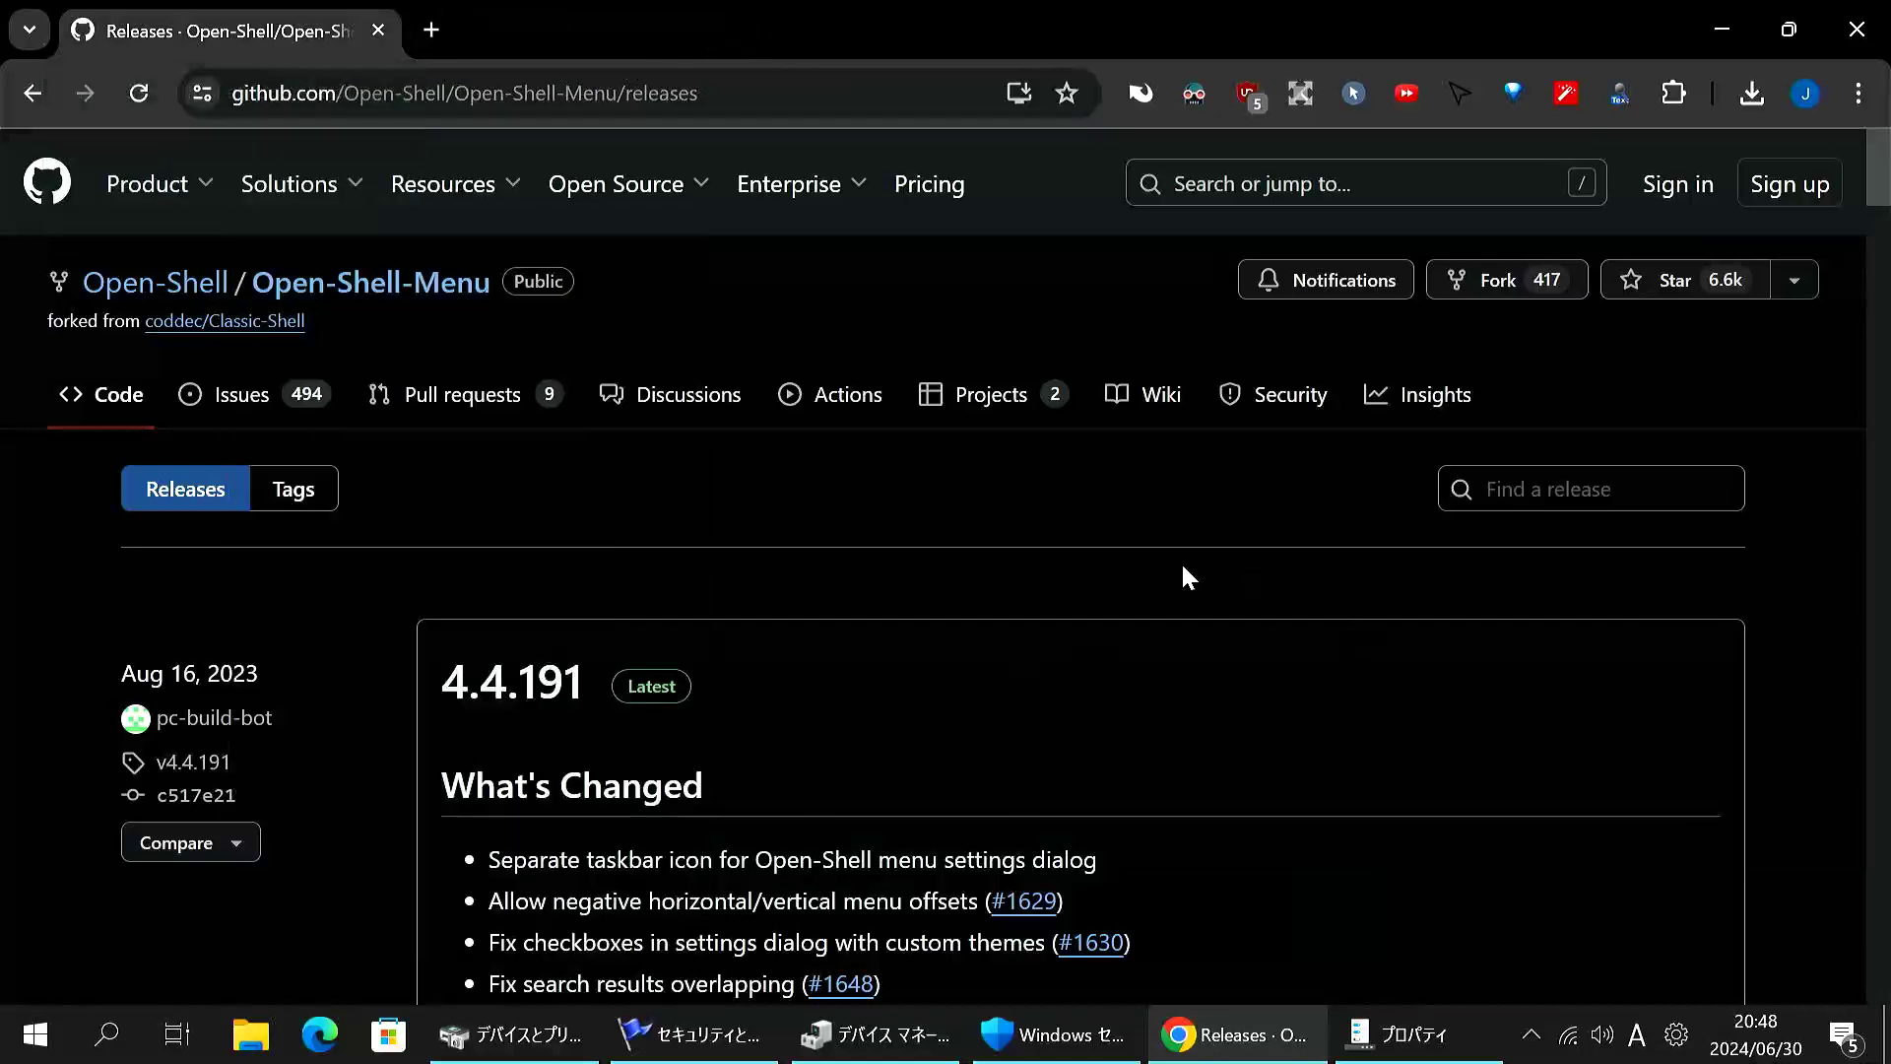
# Review the release notes and downloadable assets of Open-Shell-Menu 4.4.191 on its GitHub releases page.
pyautogui.scroll(-1, 1182, 570)
pyautogui.scroll(1, 1182, 569)
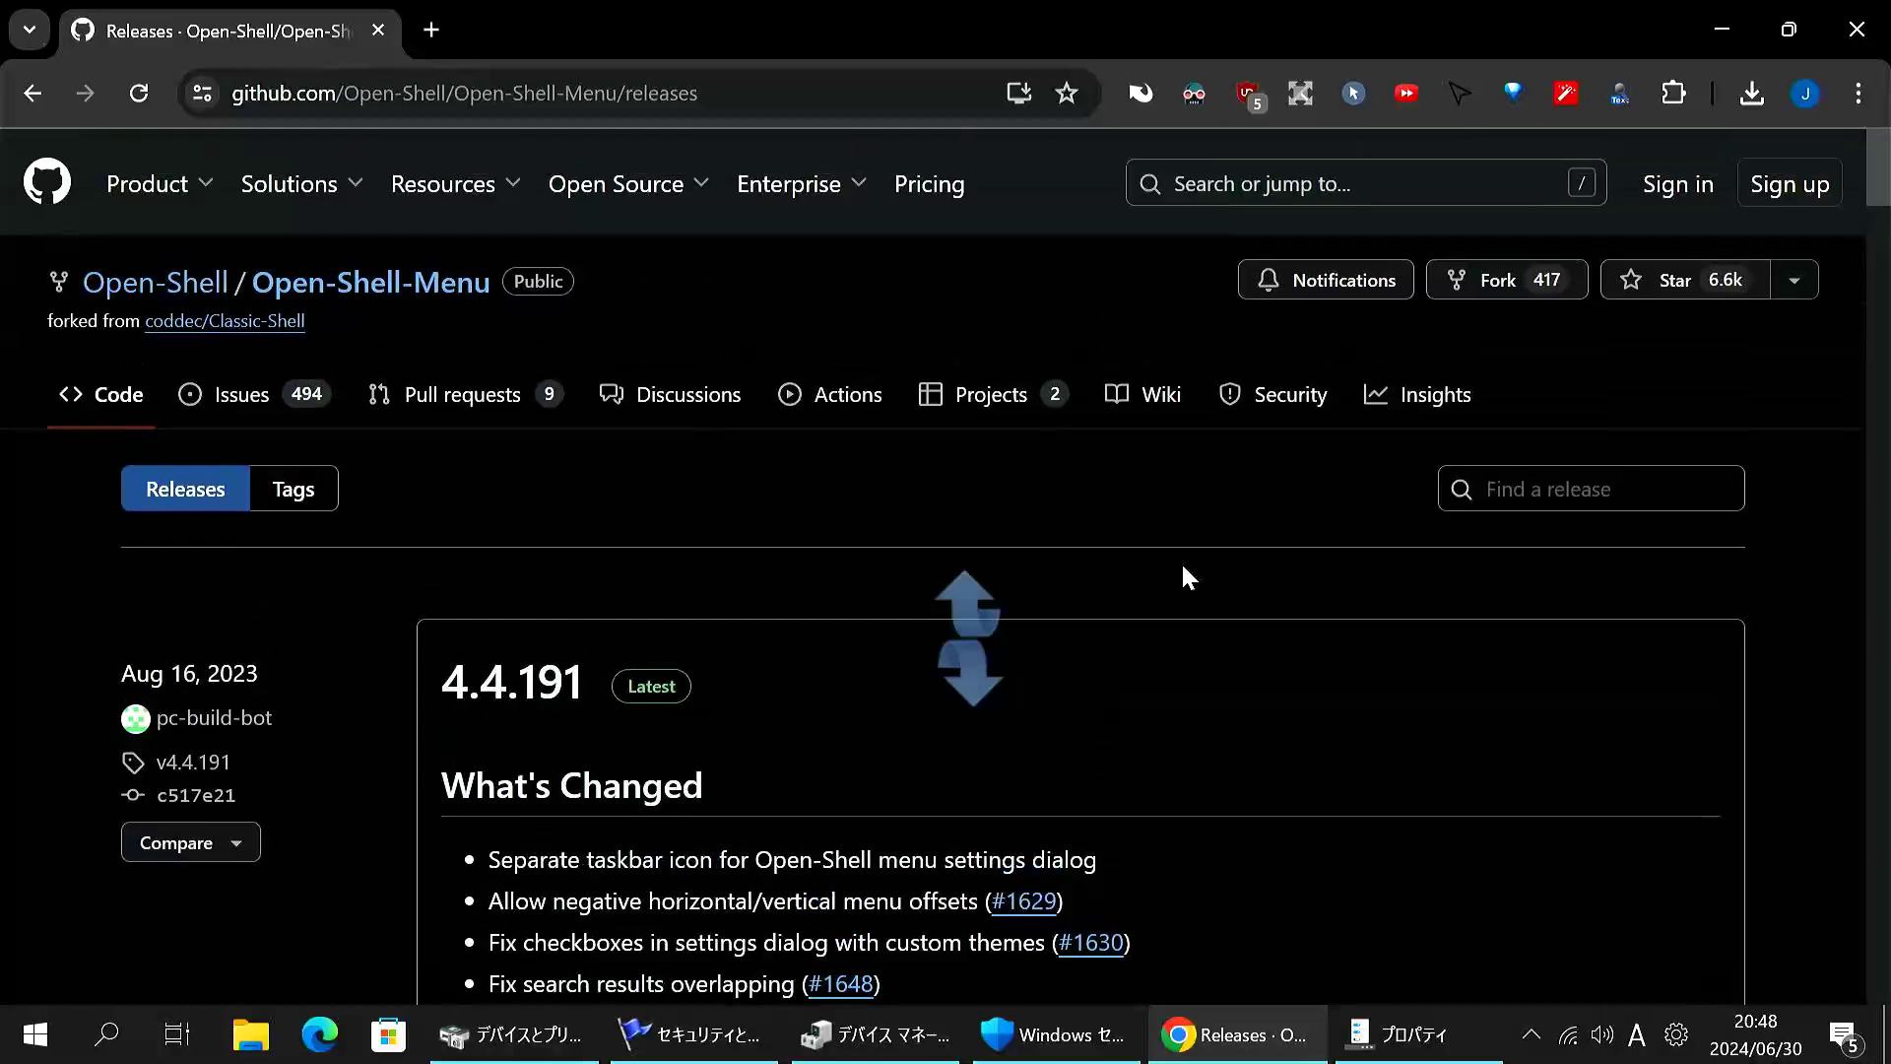
pyautogui.scroll(-4, 1182, 567)
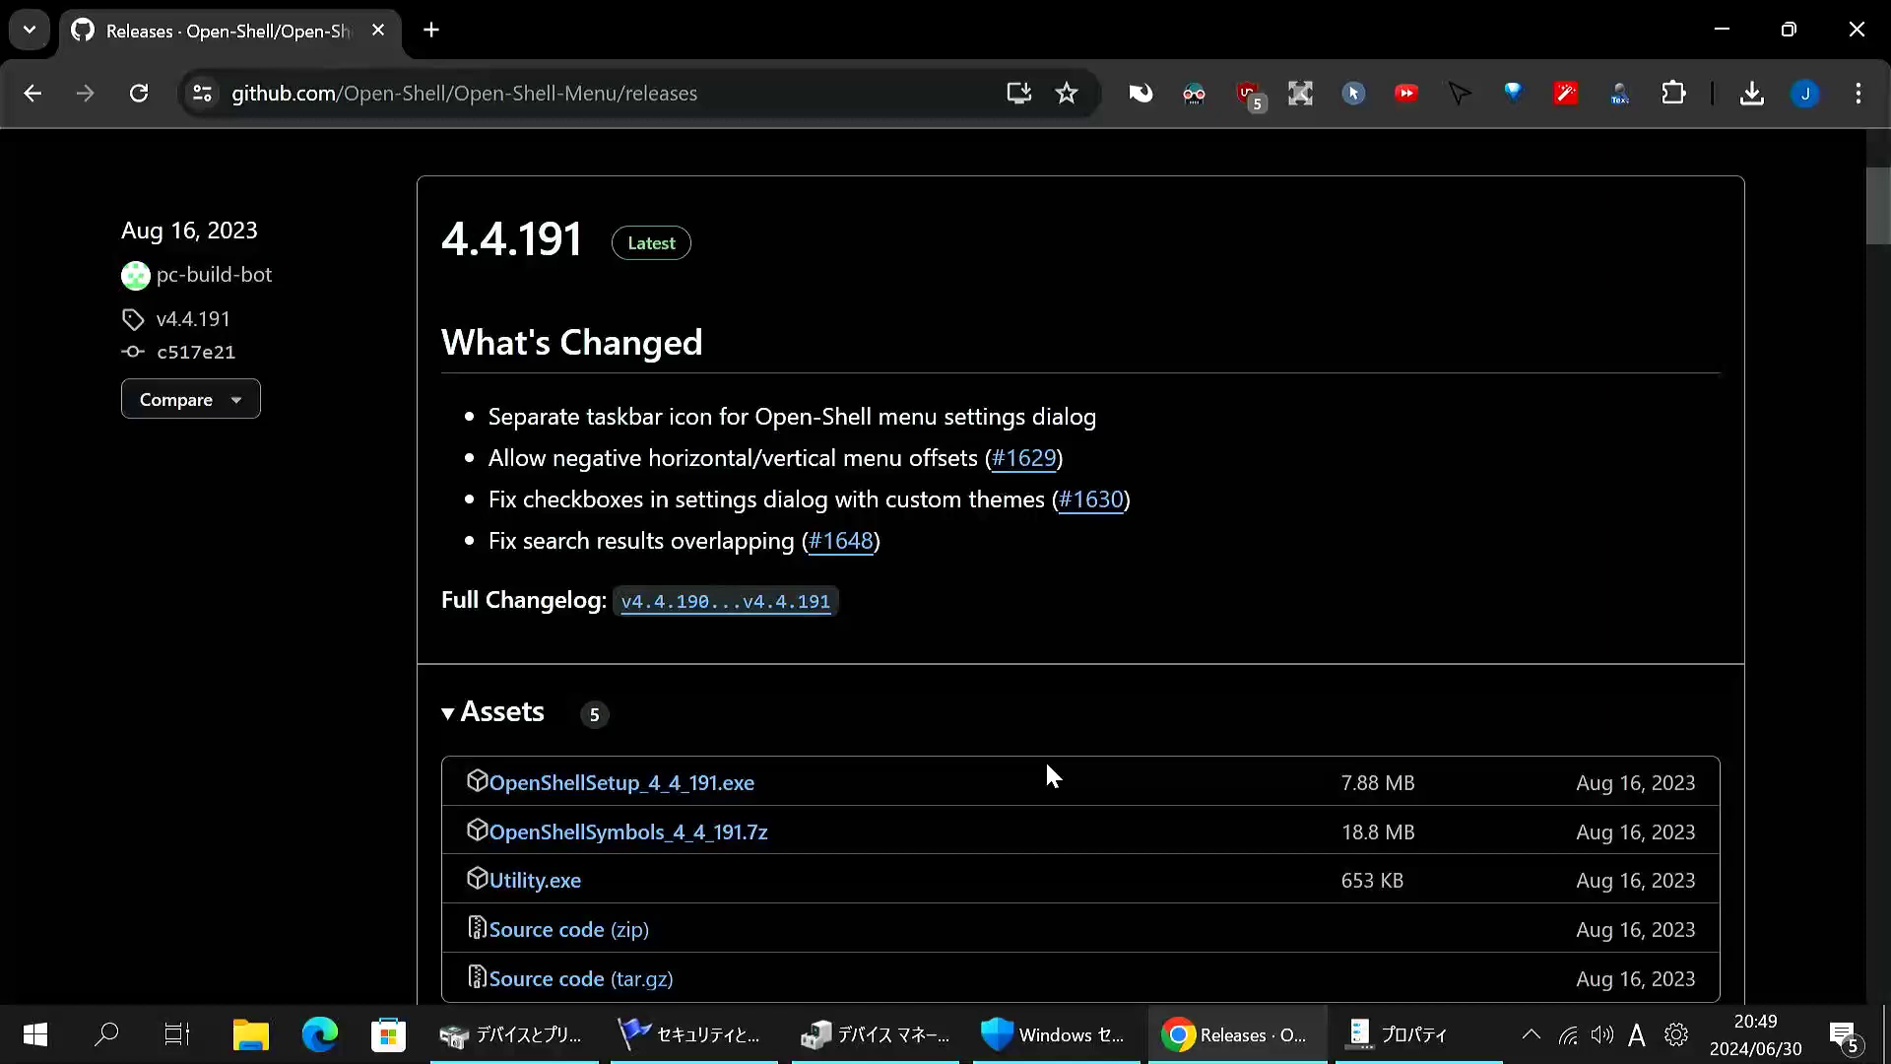
pyautogui.scroll(5, 1046, 765)
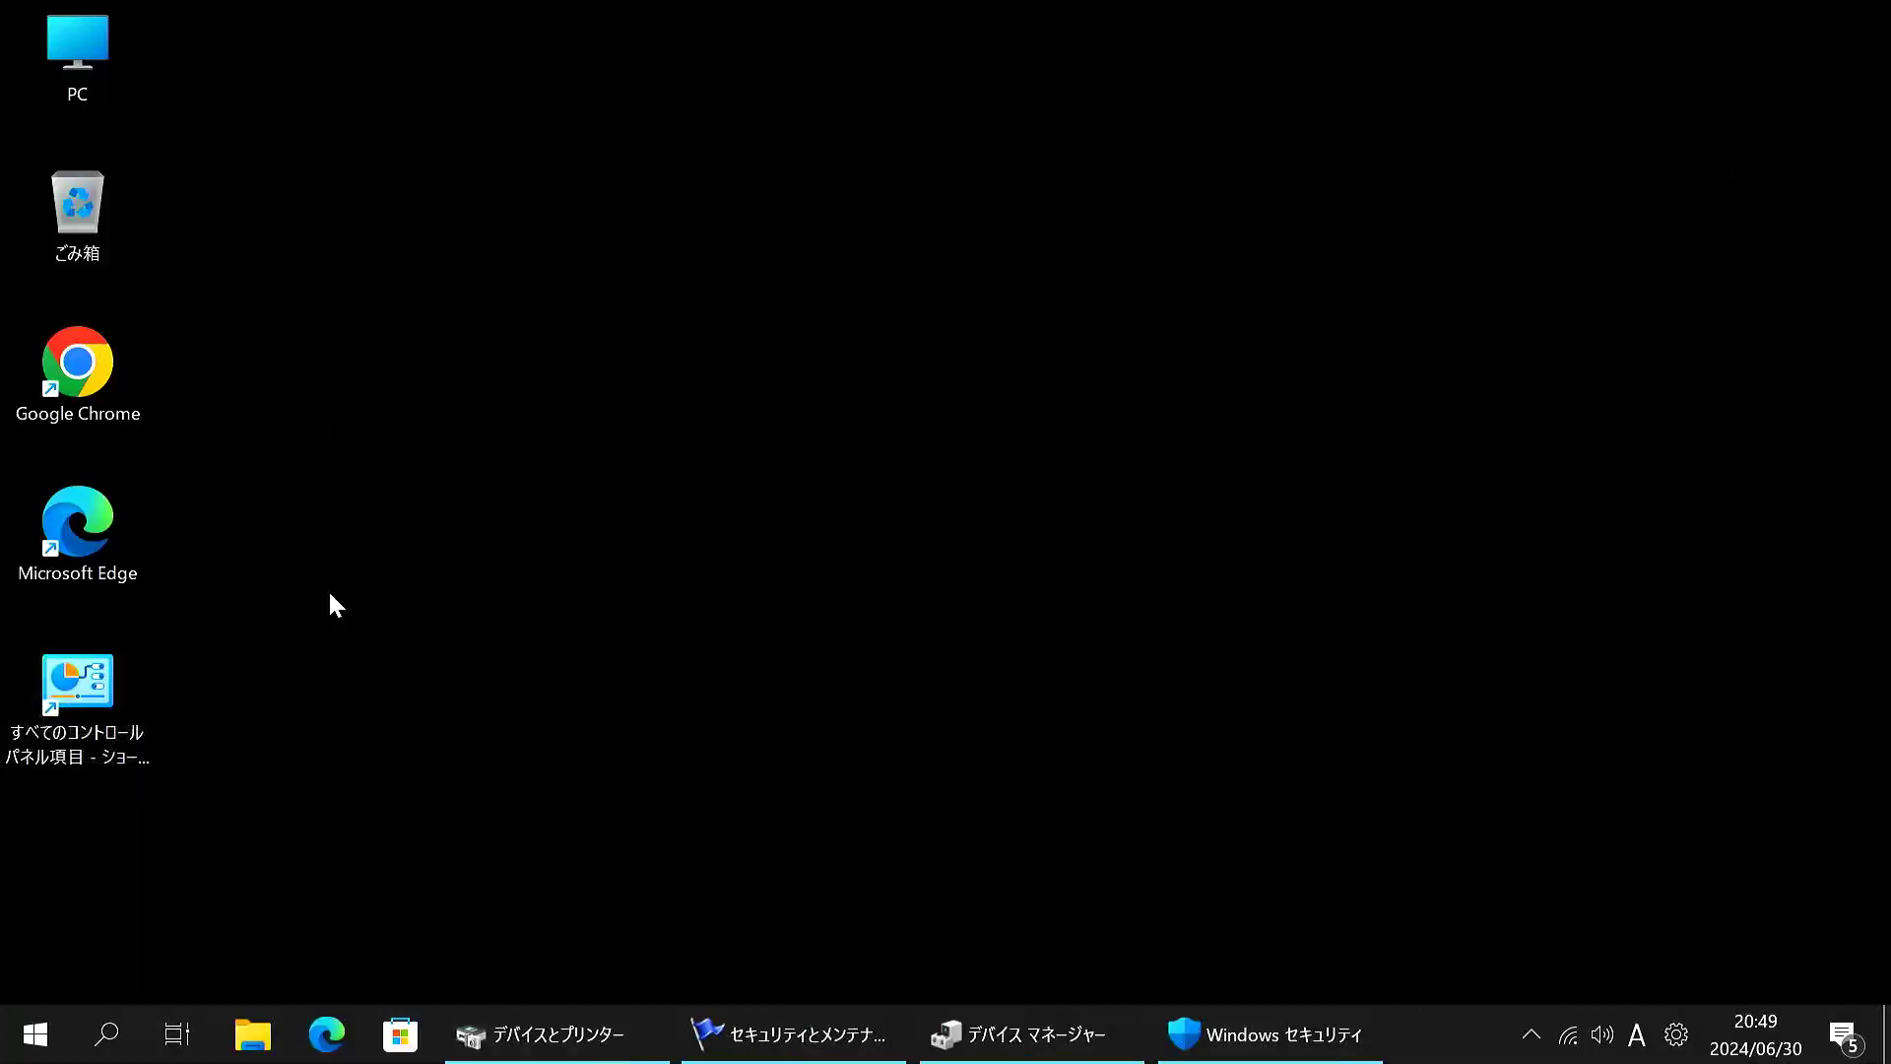
# Open the 表示 settings of エクスプローラーのオプション from the desktop's すべてのコントロール パネル項目 shortcut.
pyautogui.doubleClick(80, 672)
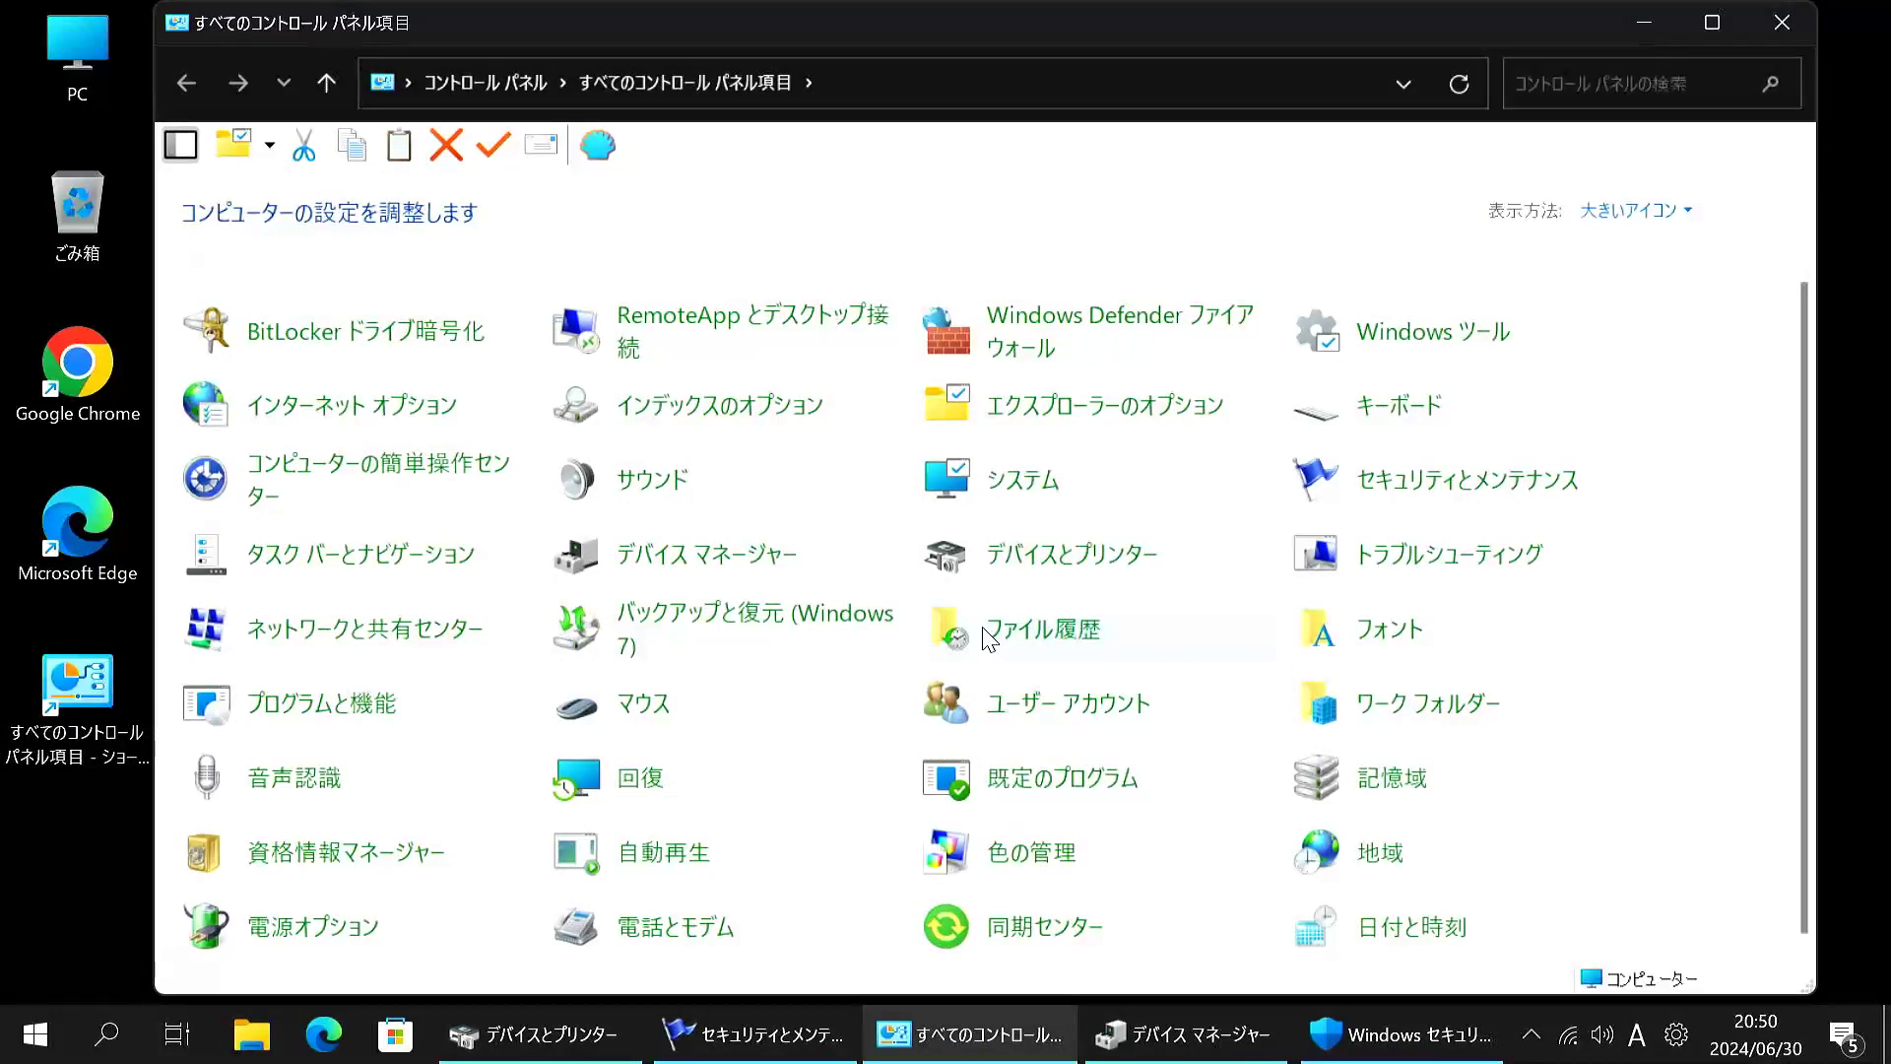
pyautogui.scroll(-1, 988, 638)
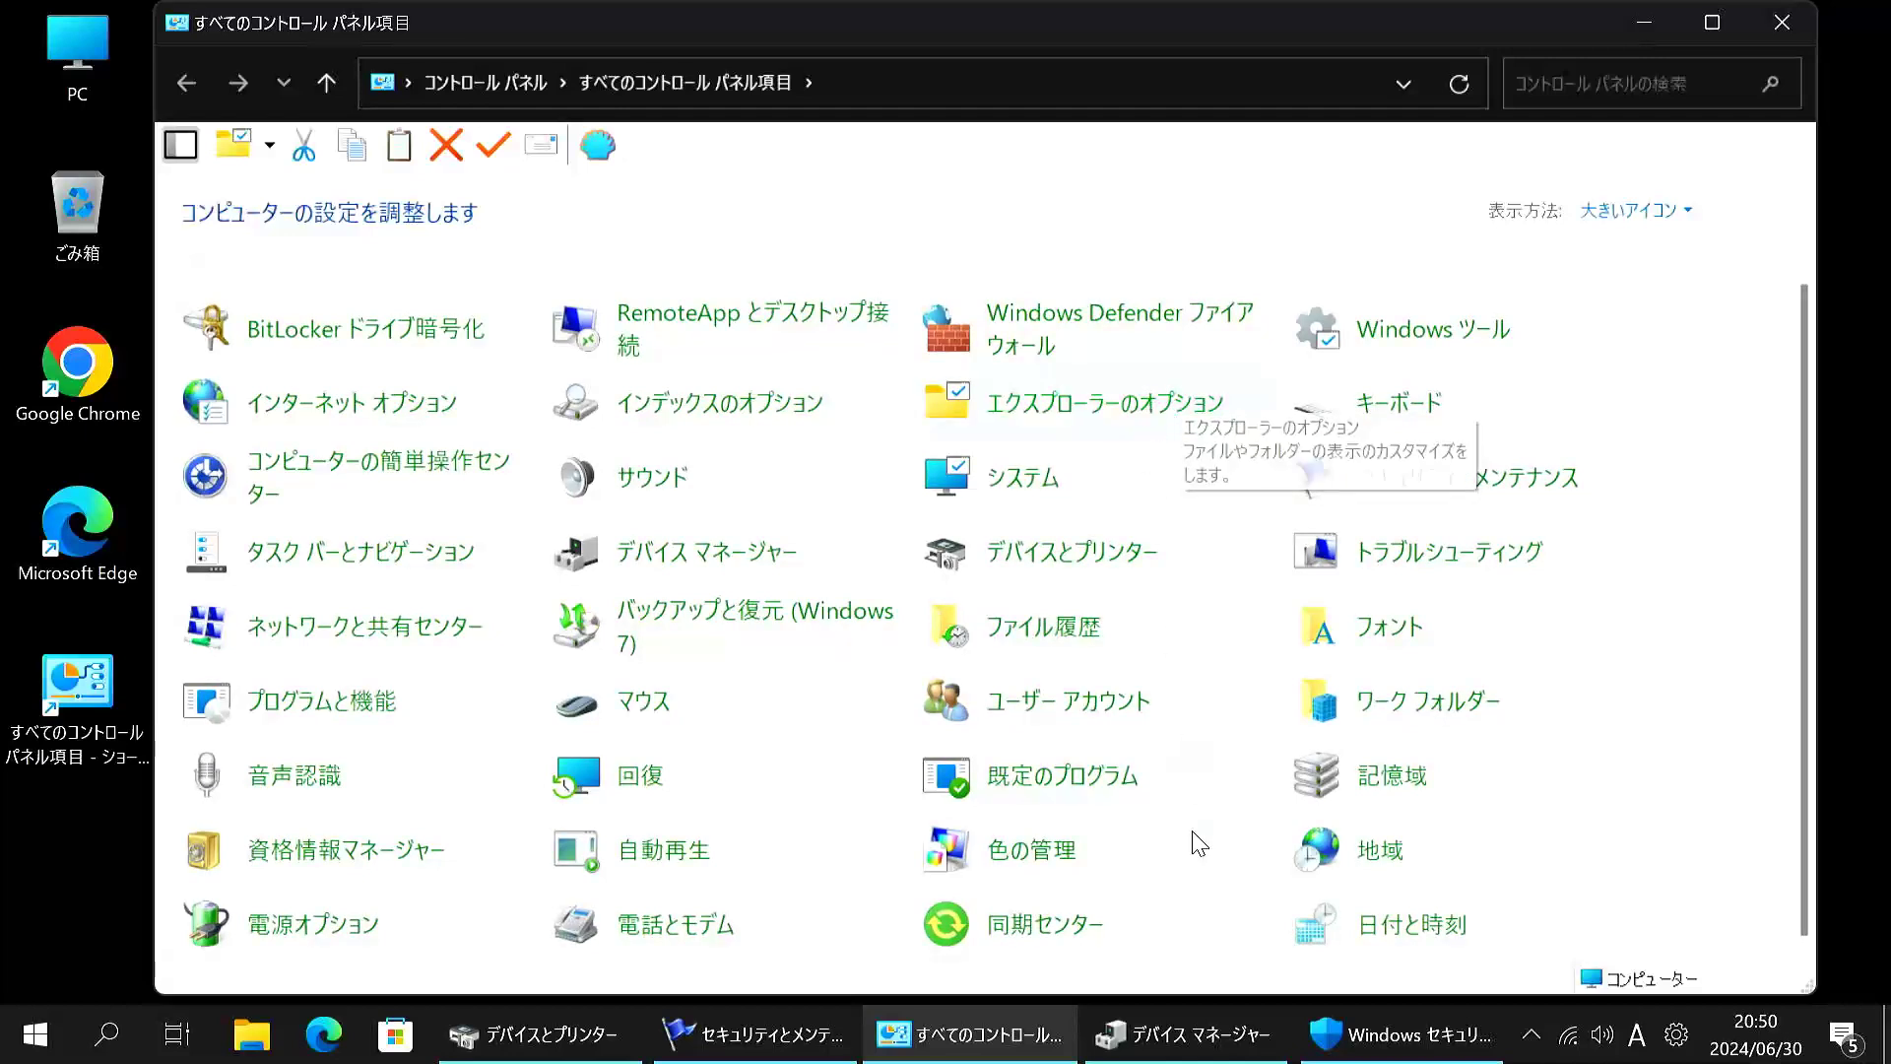
pyautogui.click(1152, 408)
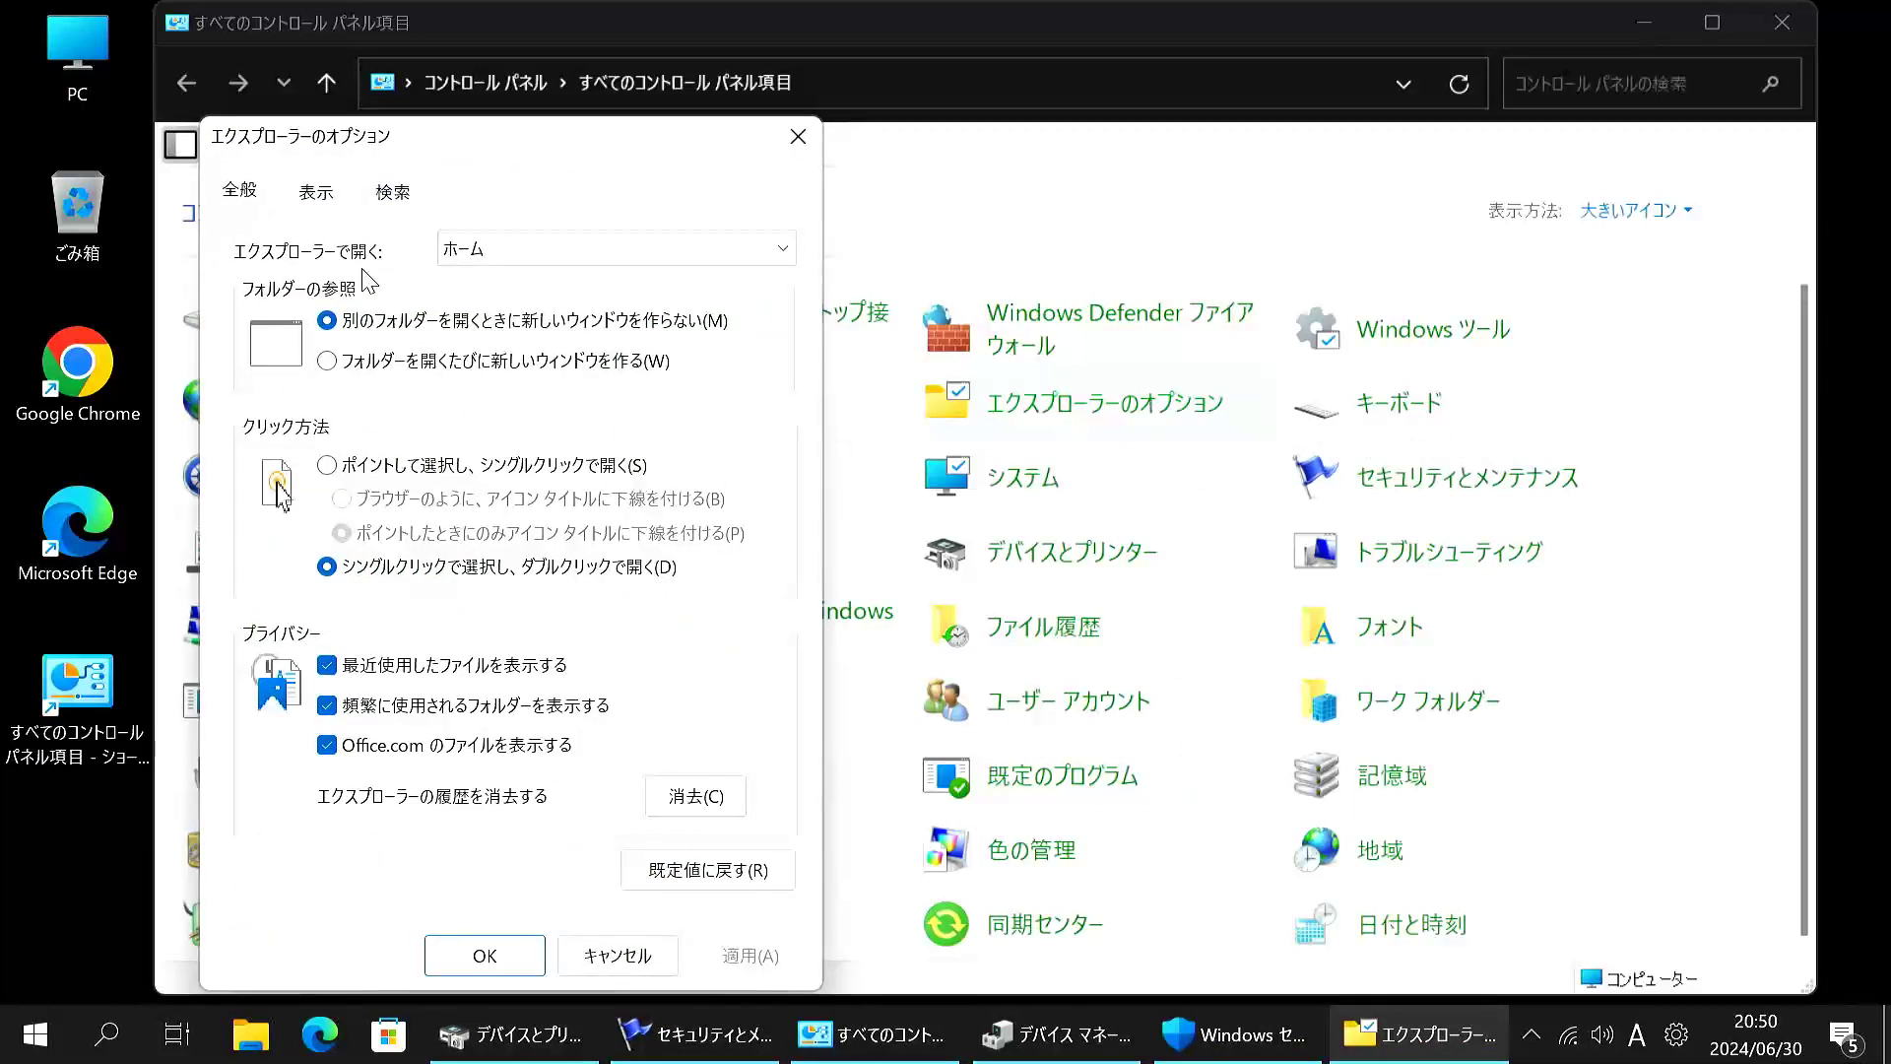
pyautogui.click(328, 197)
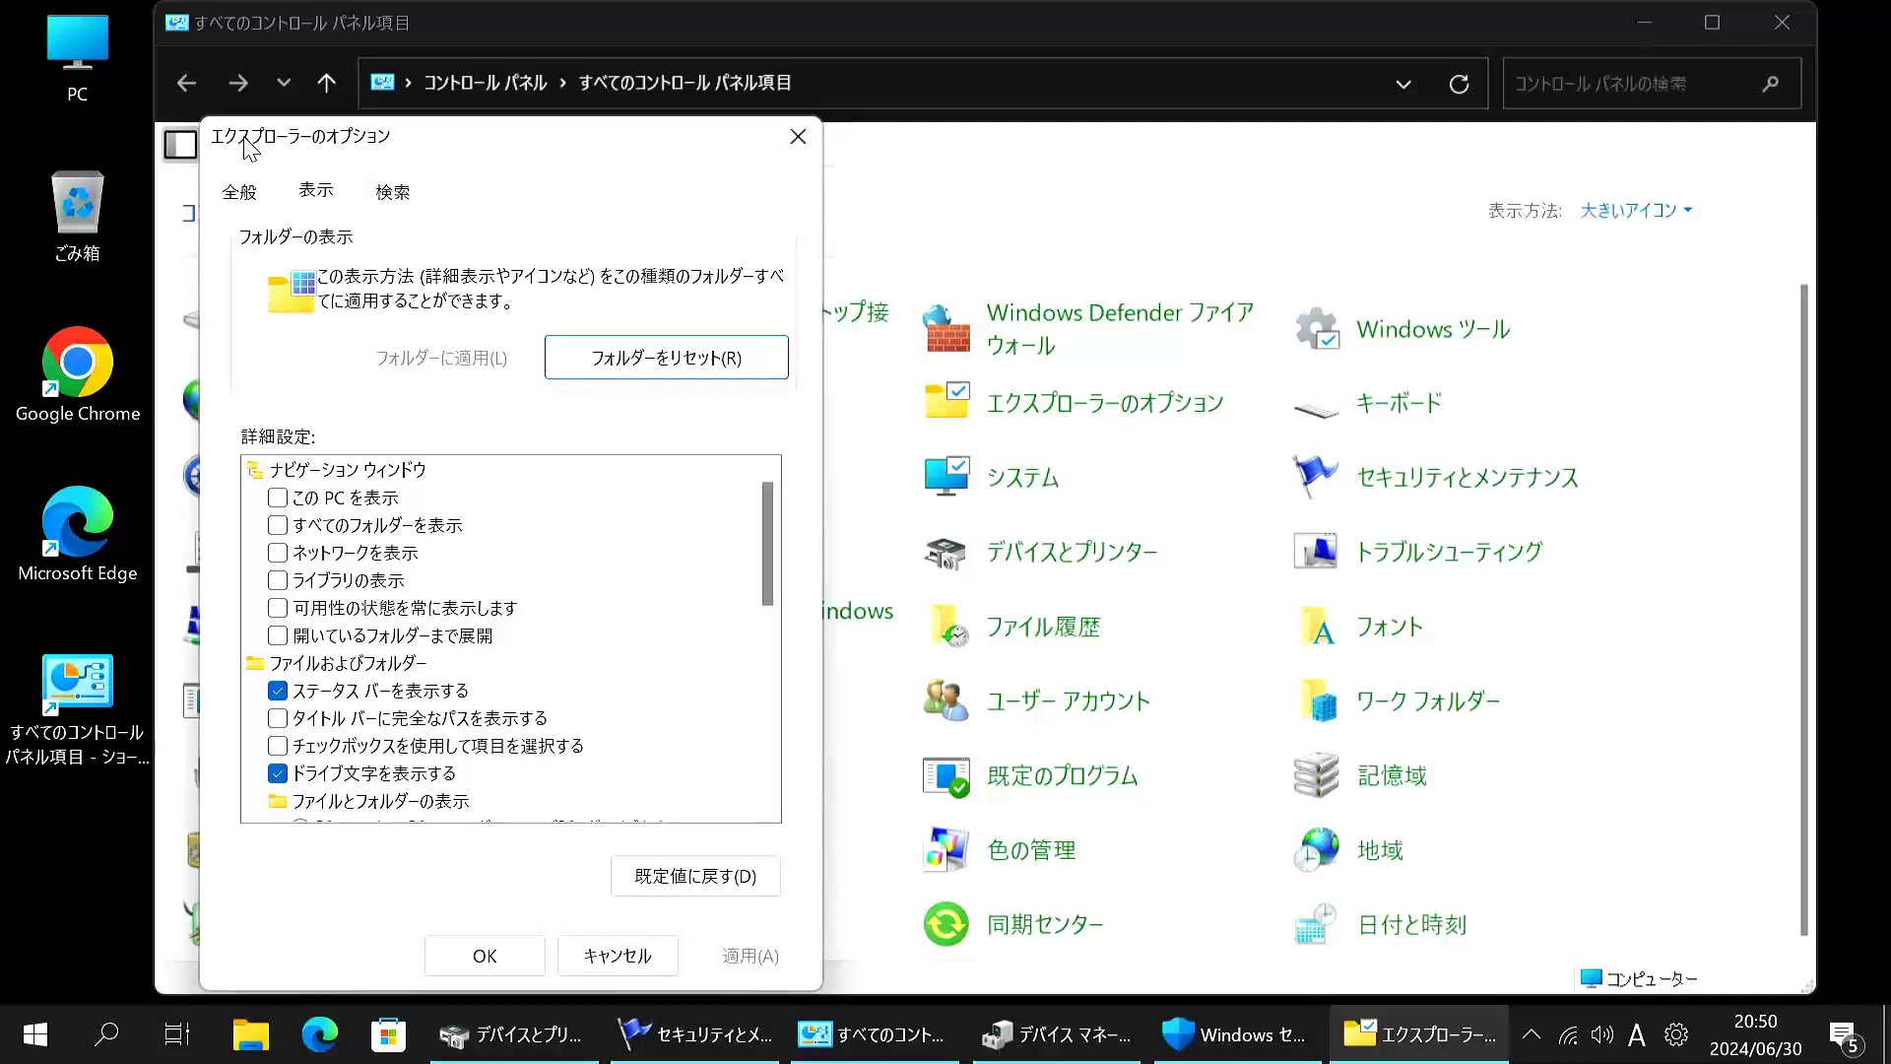
# Disable hiding of protected operating system files, accepting the warning, and disable hiding of registered file extensions.
pyautogui.click(768, 639)
pyautogui.moveTo(768, 650); pyautogui.dragTo(774, 842)
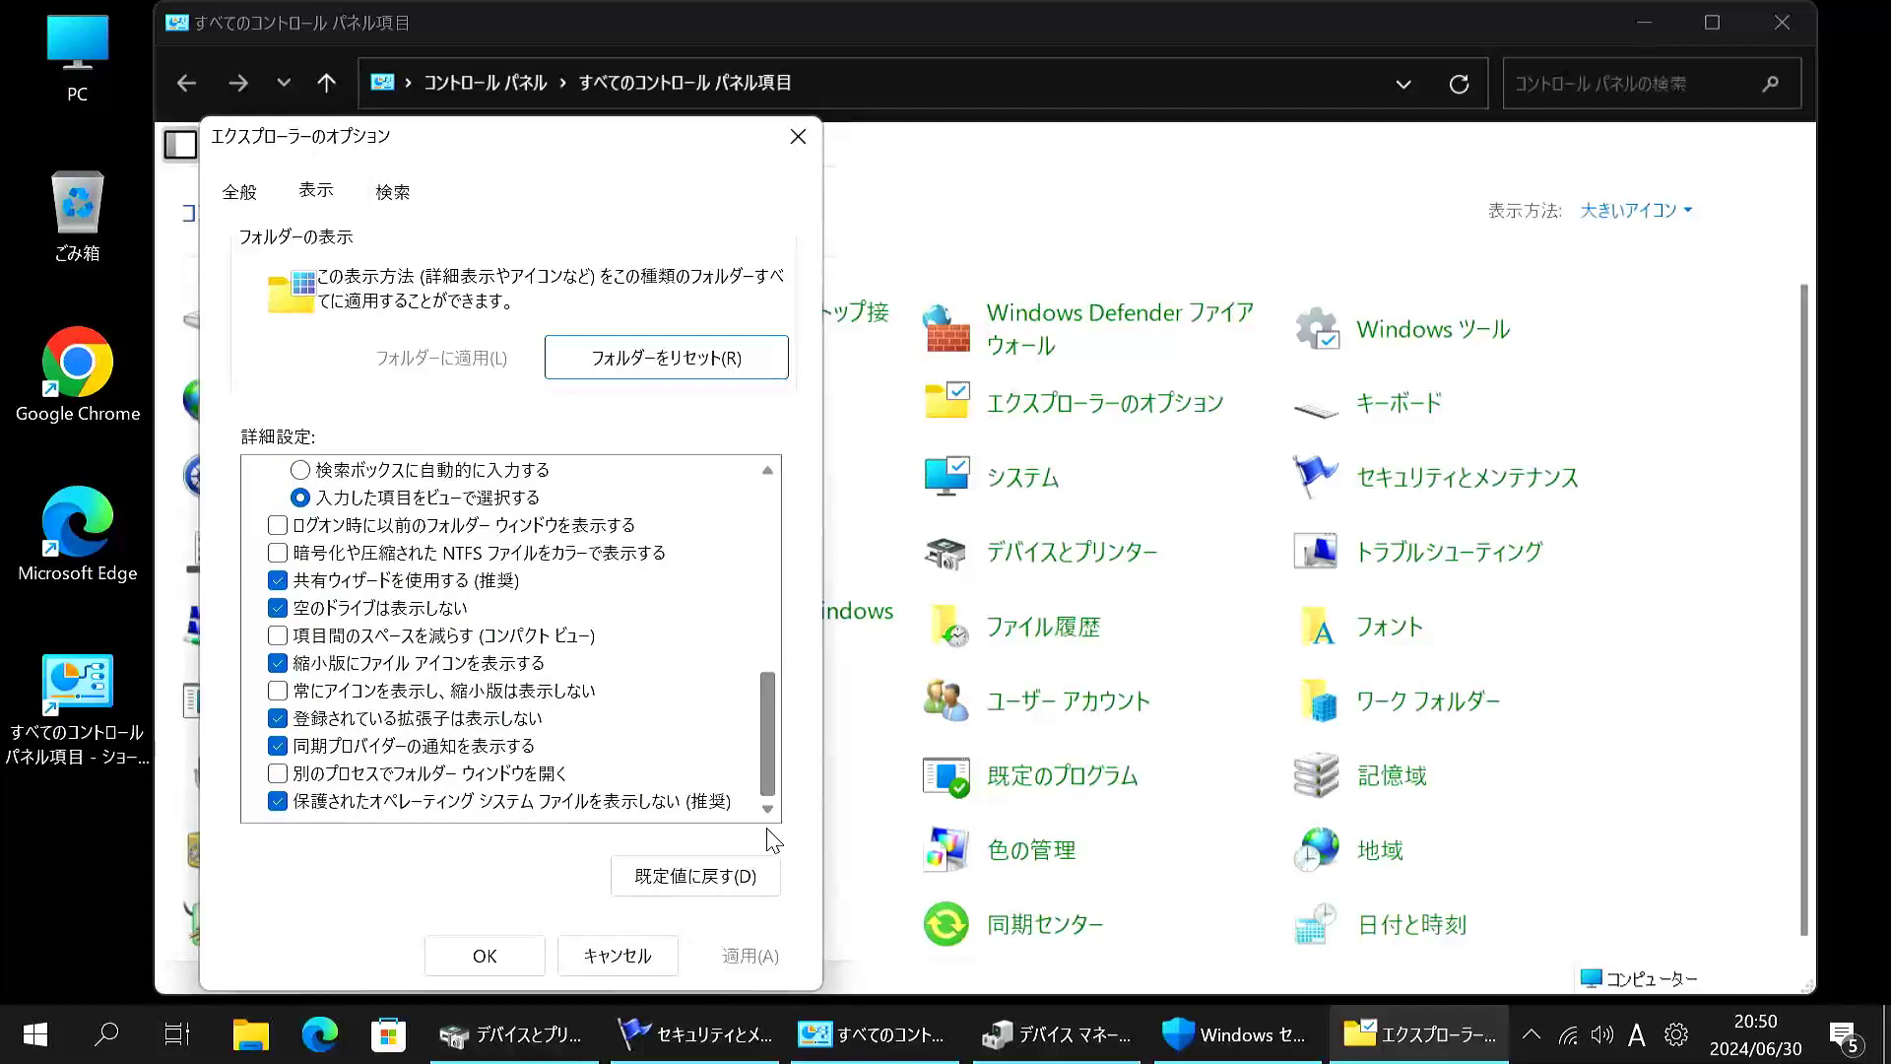
pyautogui.click(279, 802)
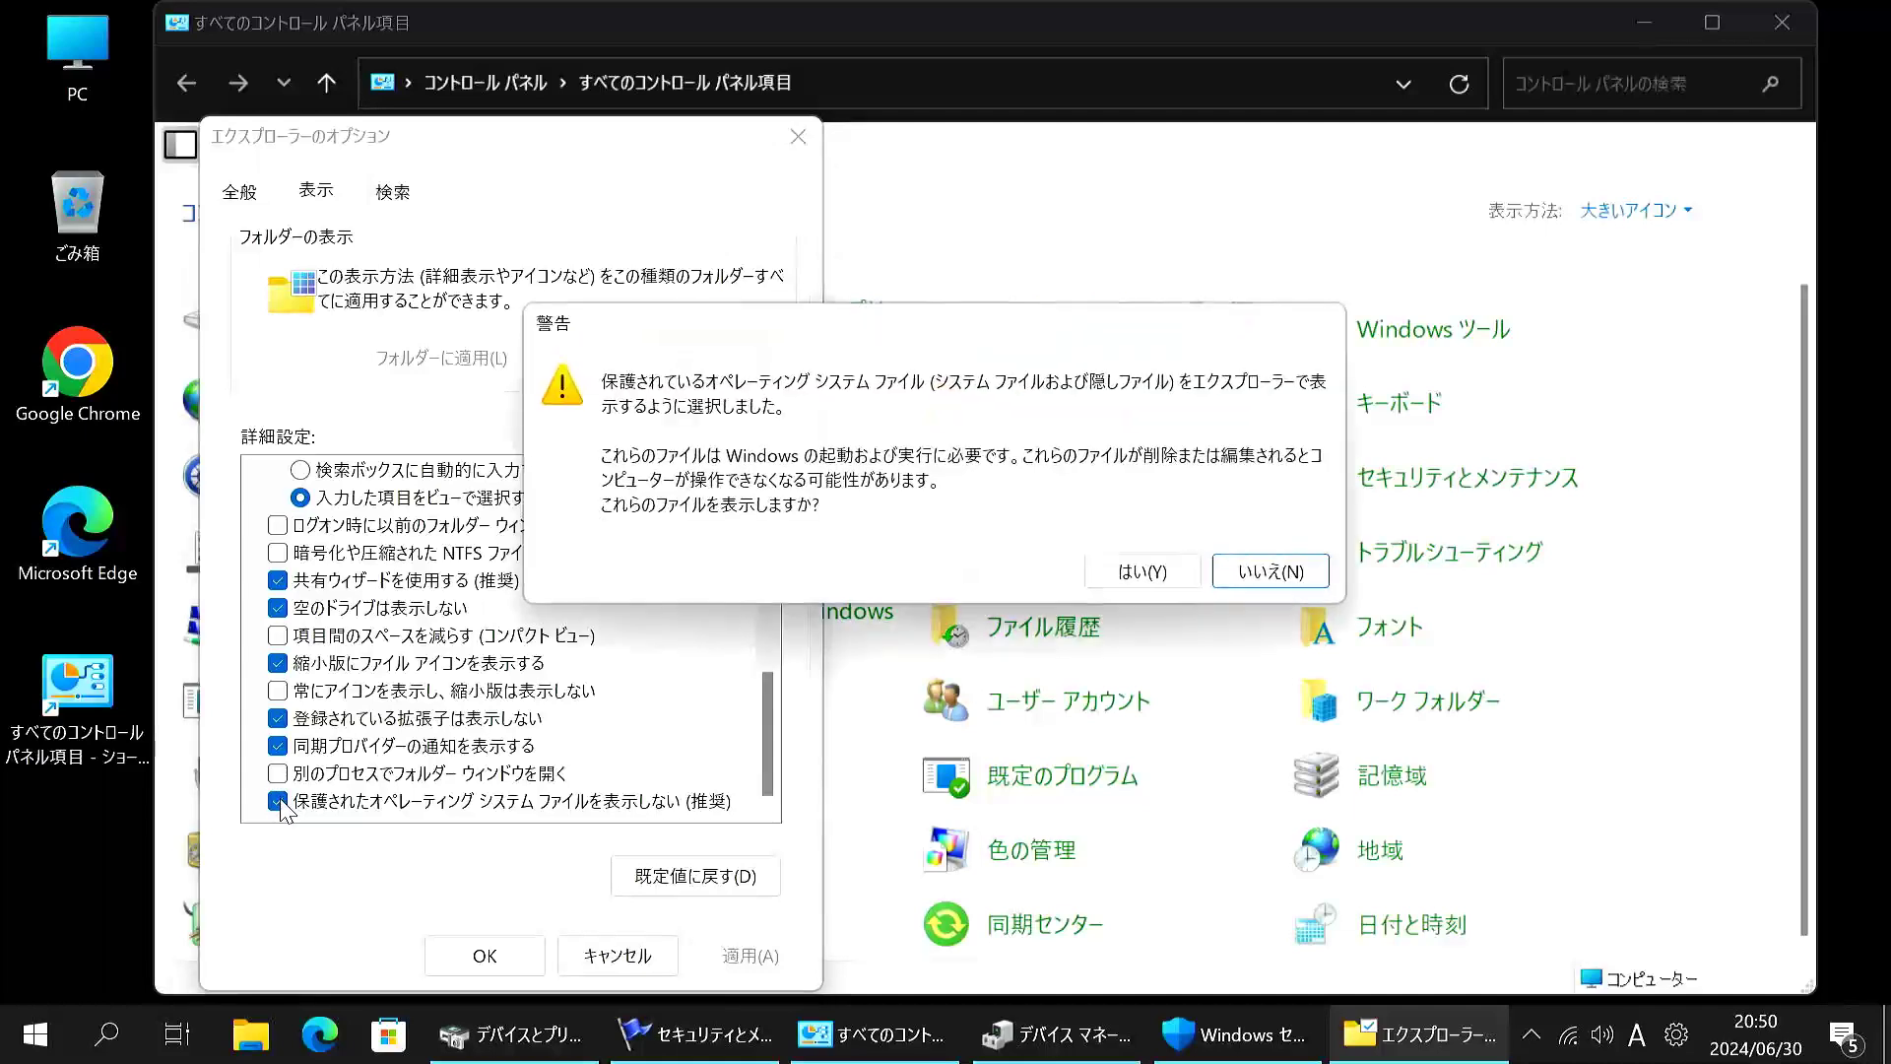
pyautogui.click(1142, 573)
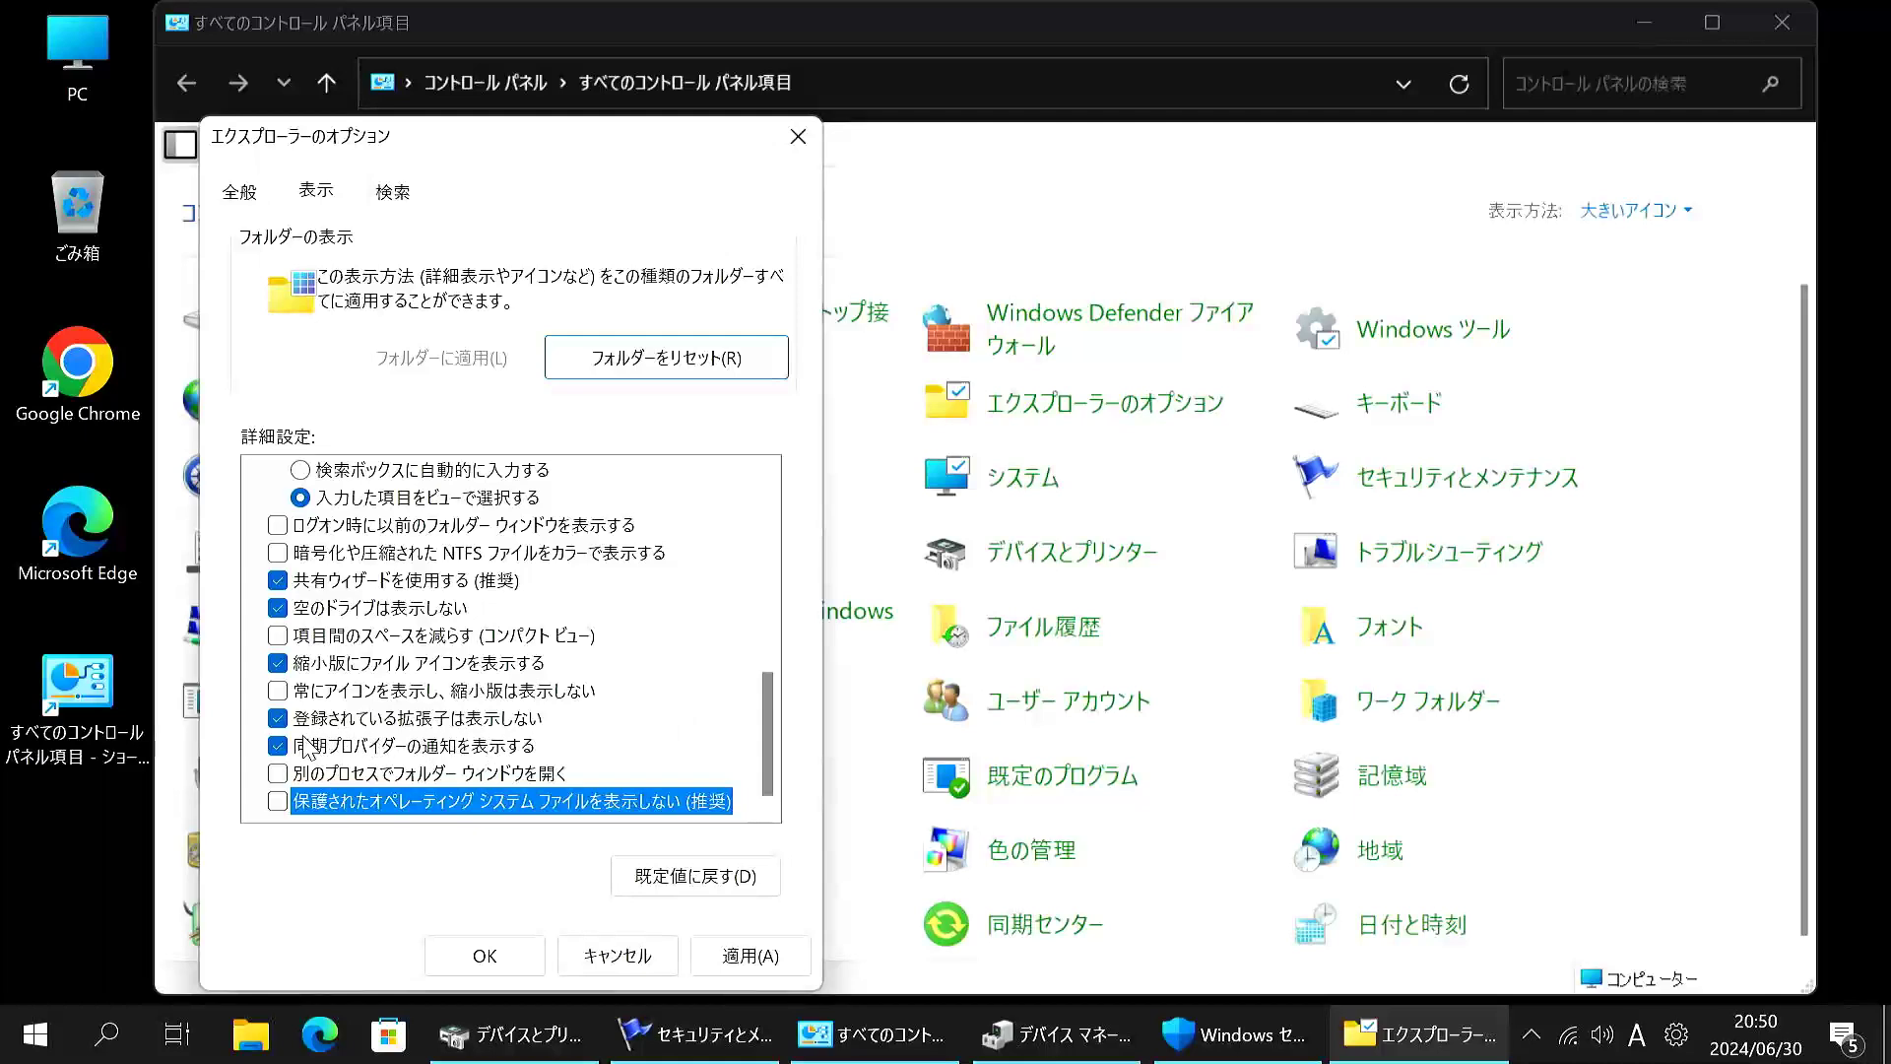
pyautogui.click(278, 719)
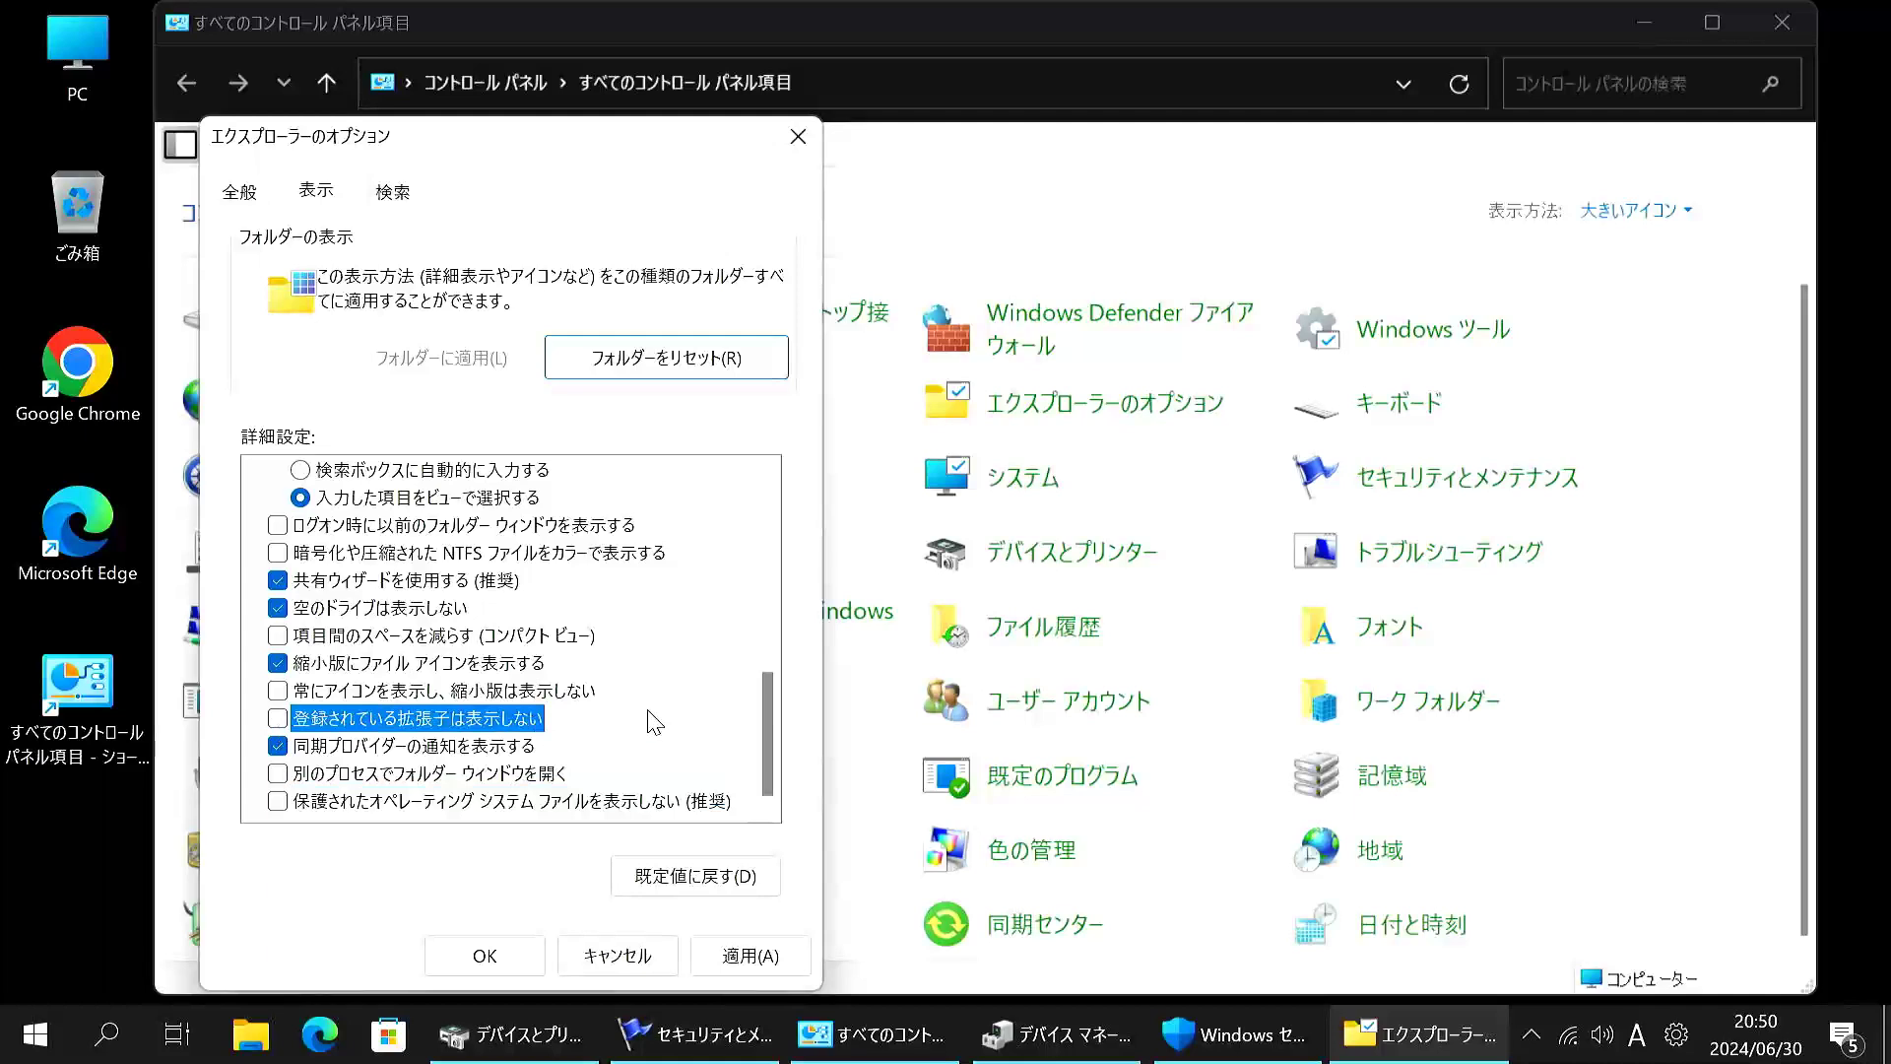
# Set ファイルとフォルダーの表示 to show hidden files, hidden folders and hidden drives.
pyautogui.scroll(1, 650, 724)
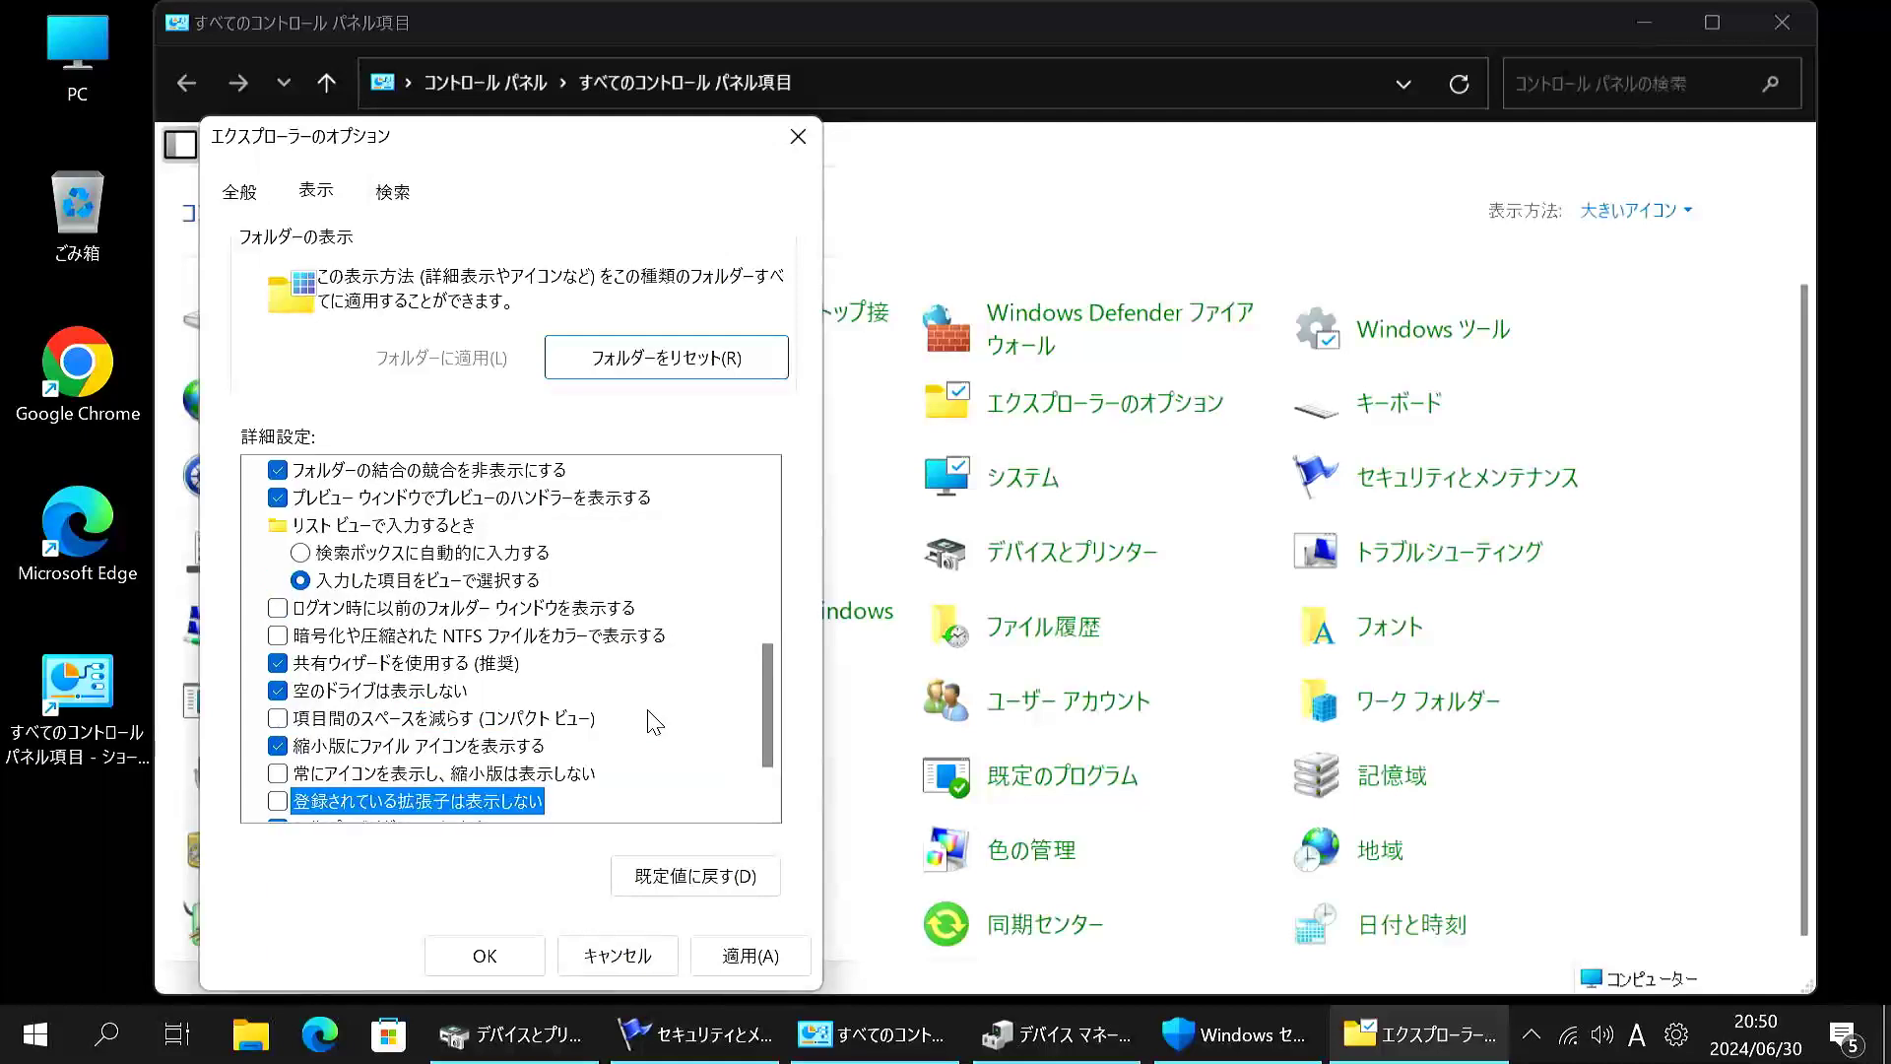
pyautogui.scroll(1, 651, 724)
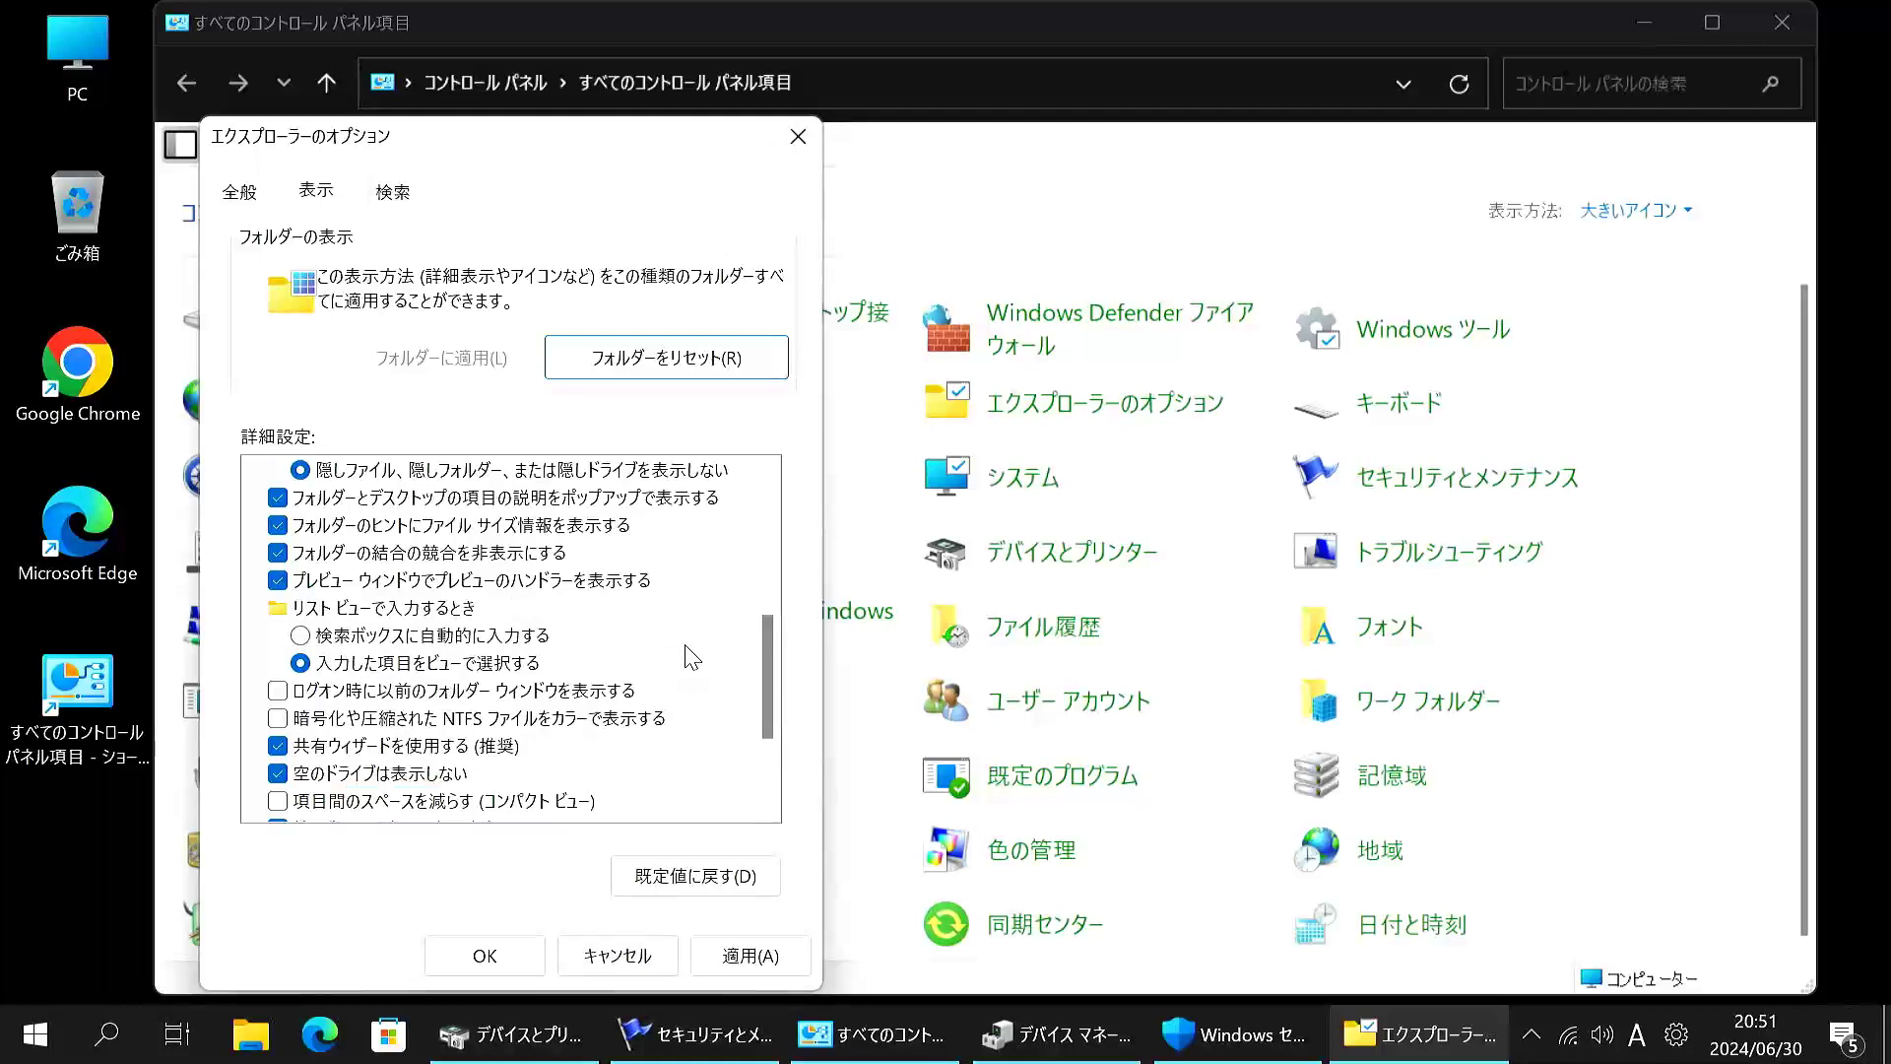
pyautogui.scroll(1, 692, 657)
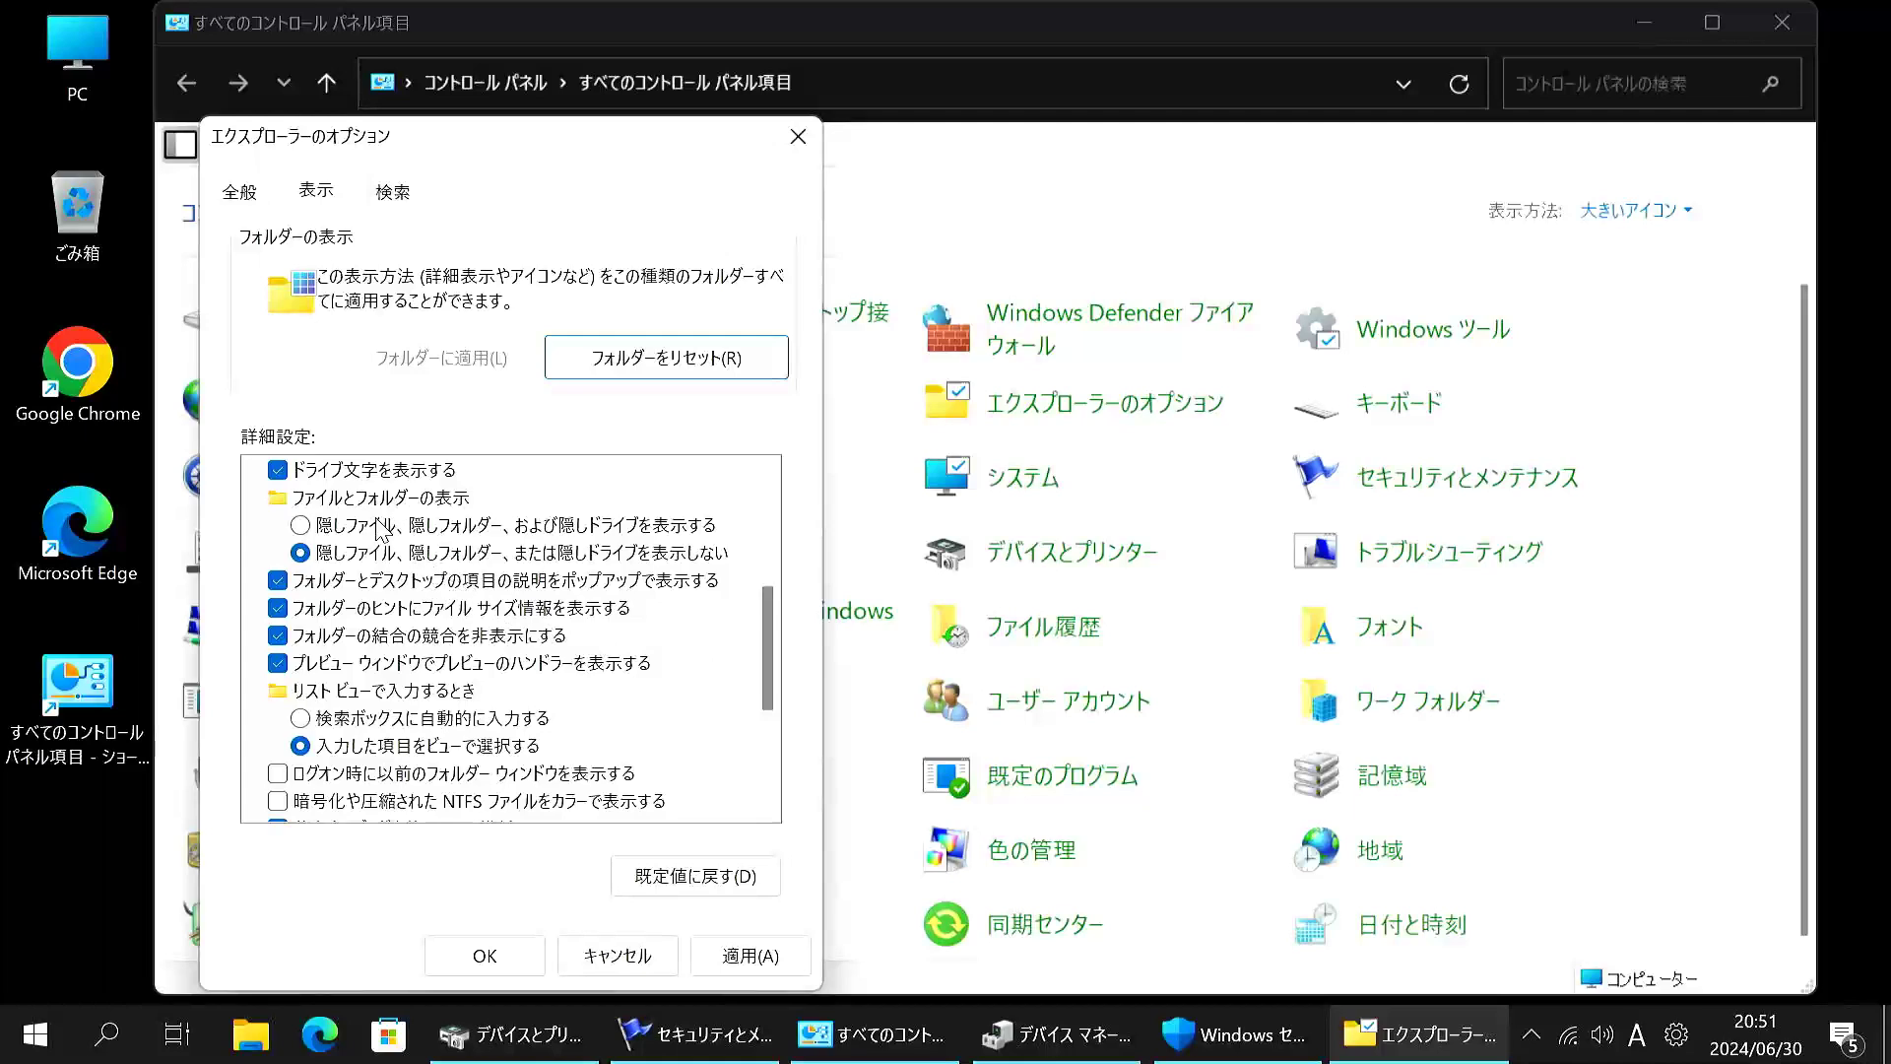
pyautogui.click(317, 527)
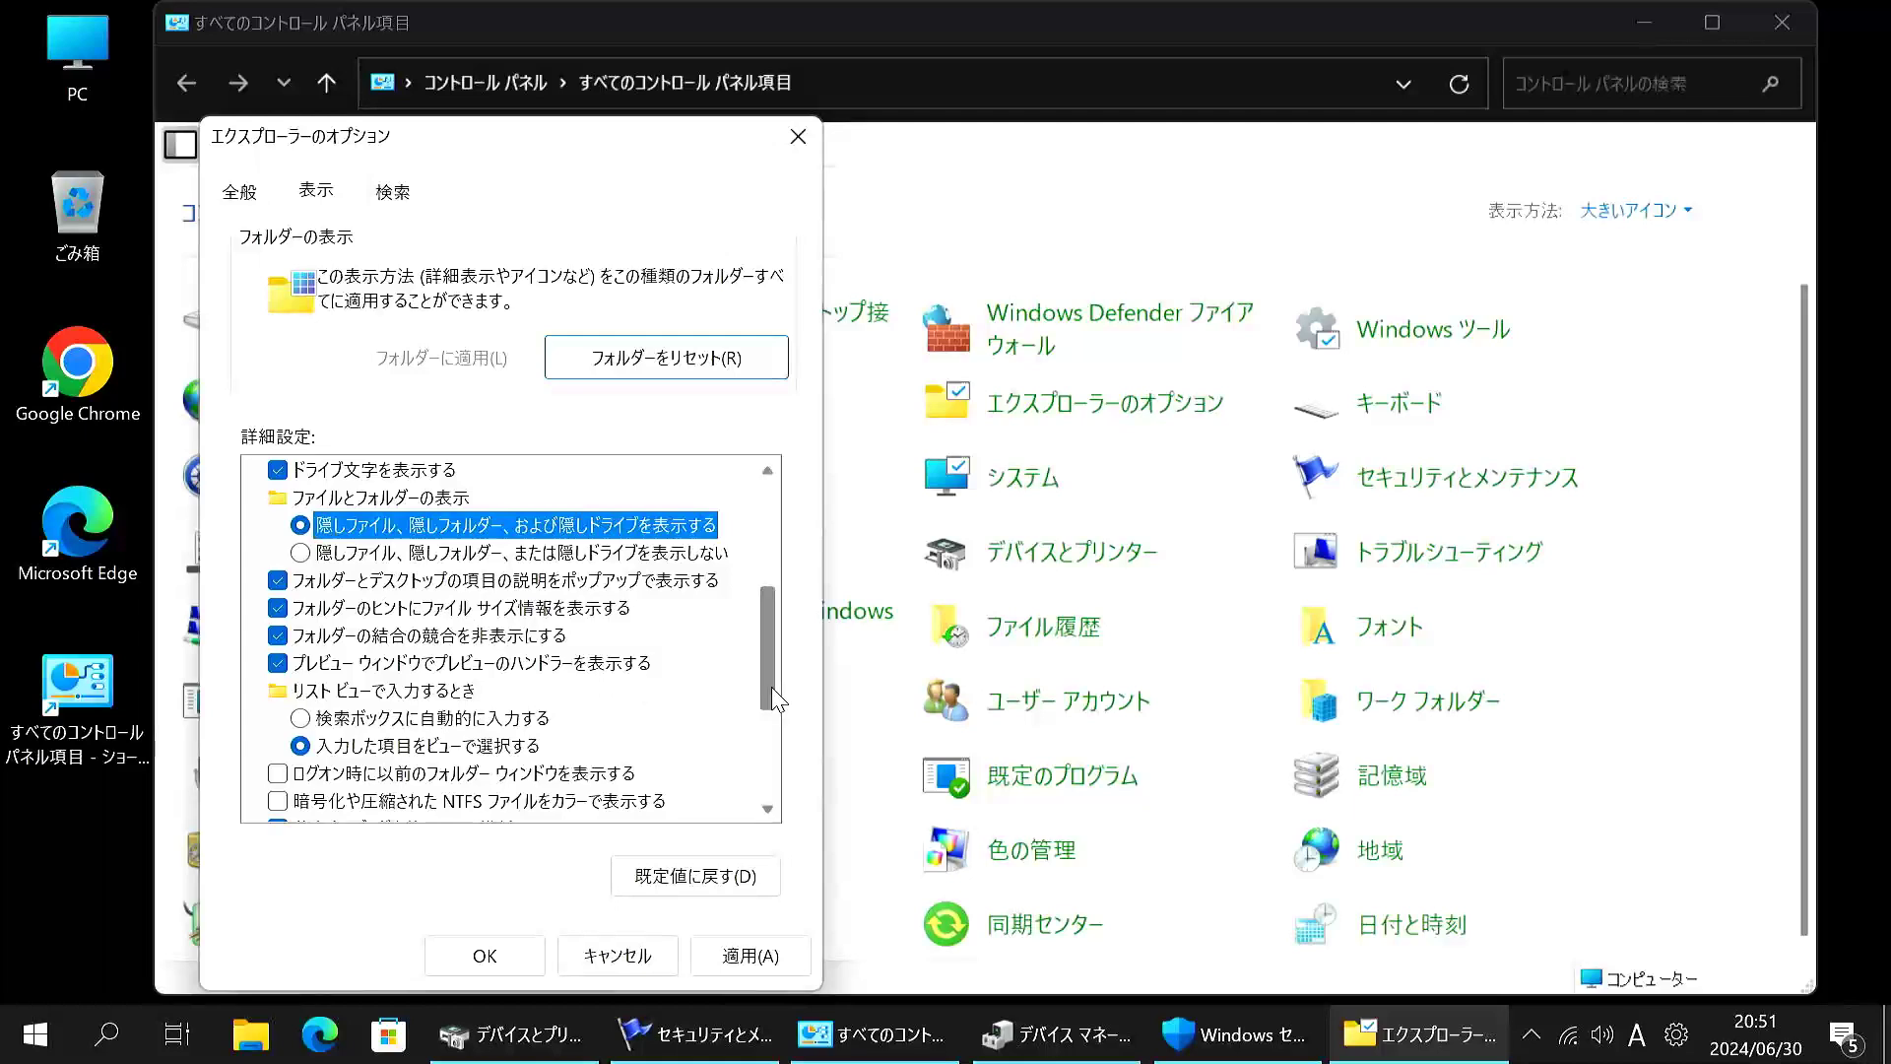
# Enable このPC, すべてのフォルダー, ネットワーク and ライブラリ for display in the Explorer navigation pane settings.
pyautogui.moveTo(772, 687); pyautogui.dragTo(768, 558)
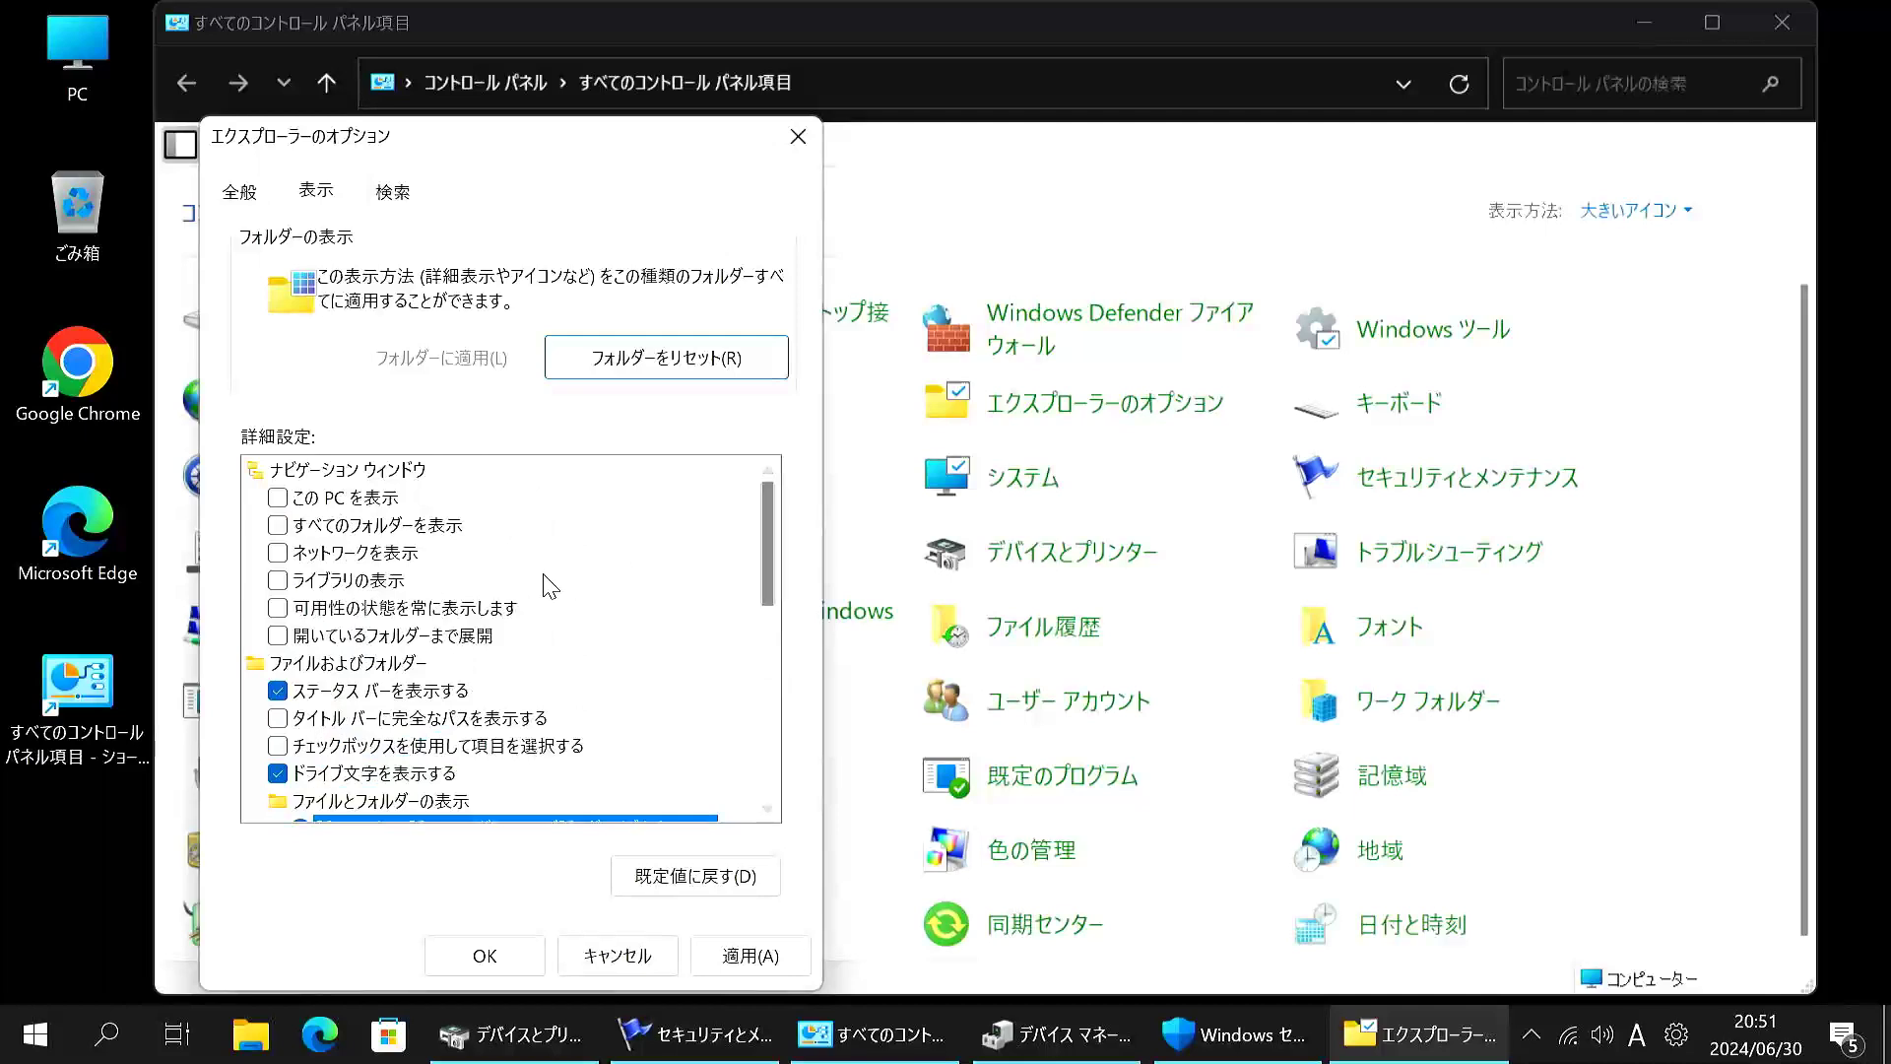
pyautogui.click(279, 498)
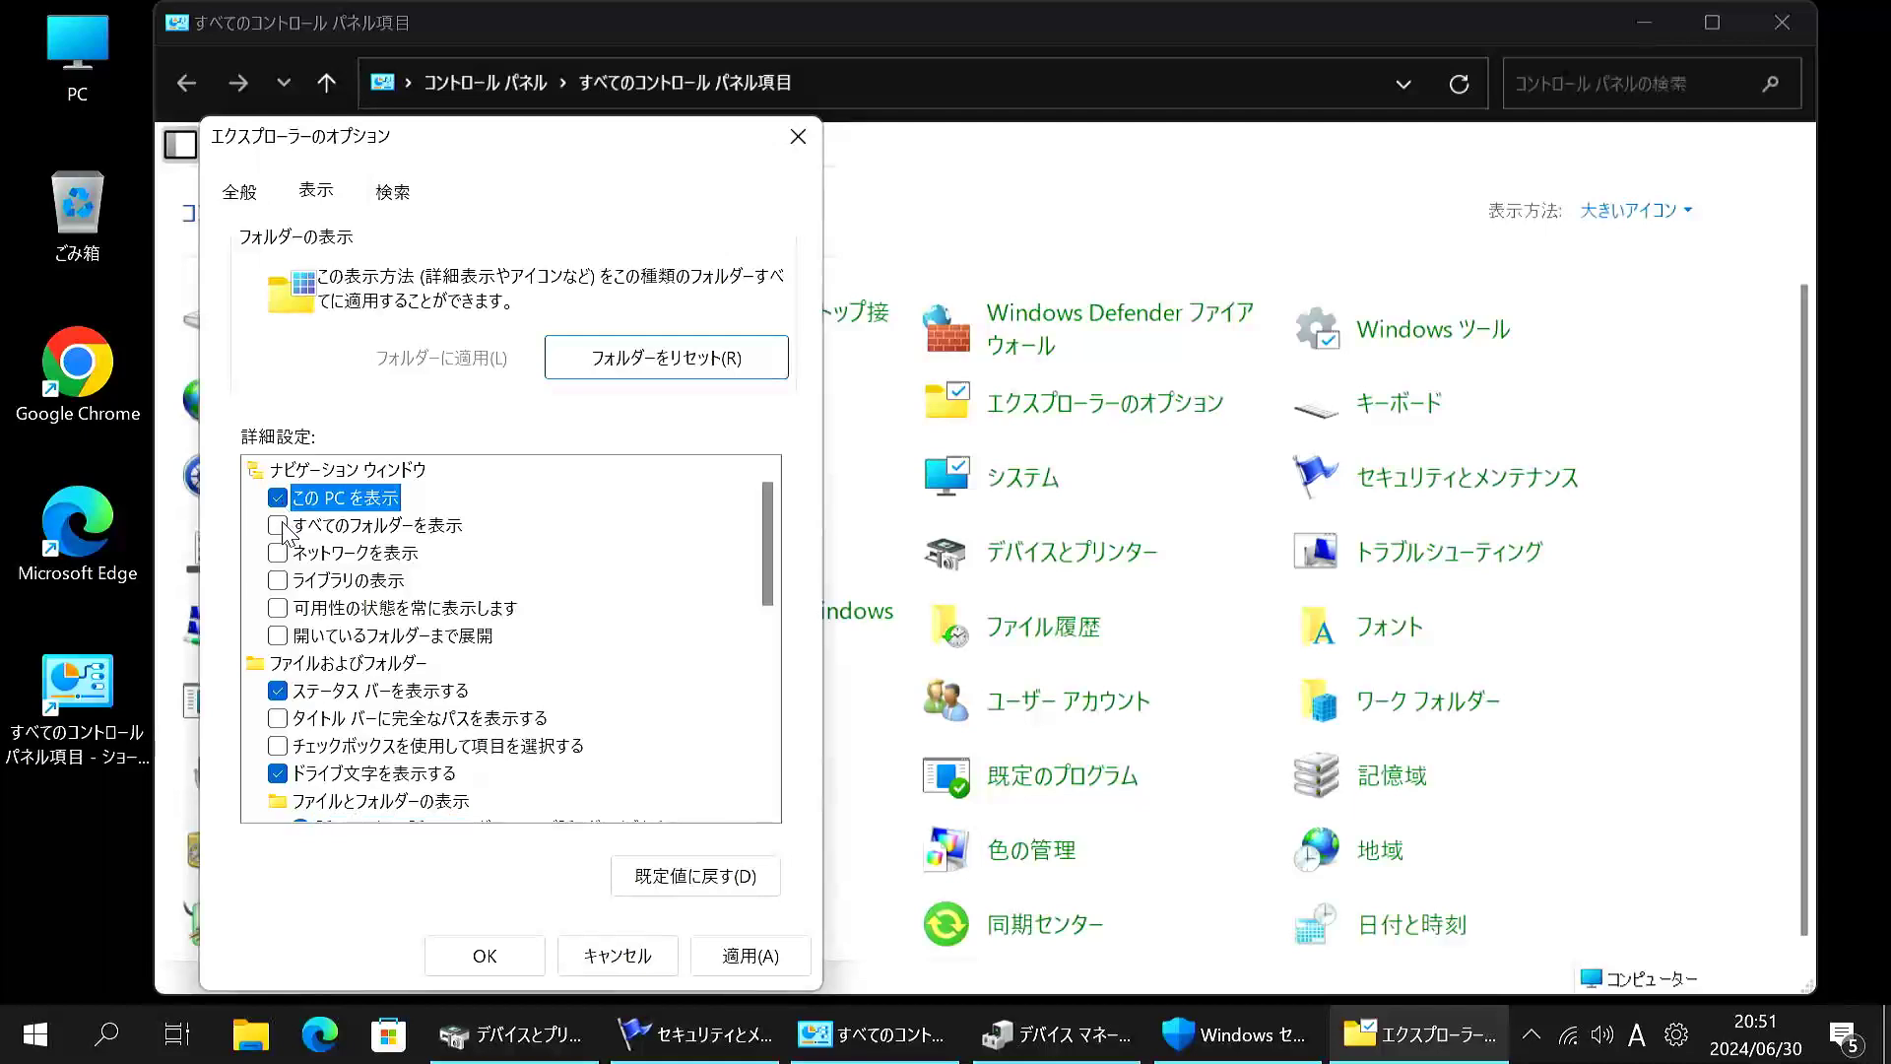
pyautogui.click(279, 527)
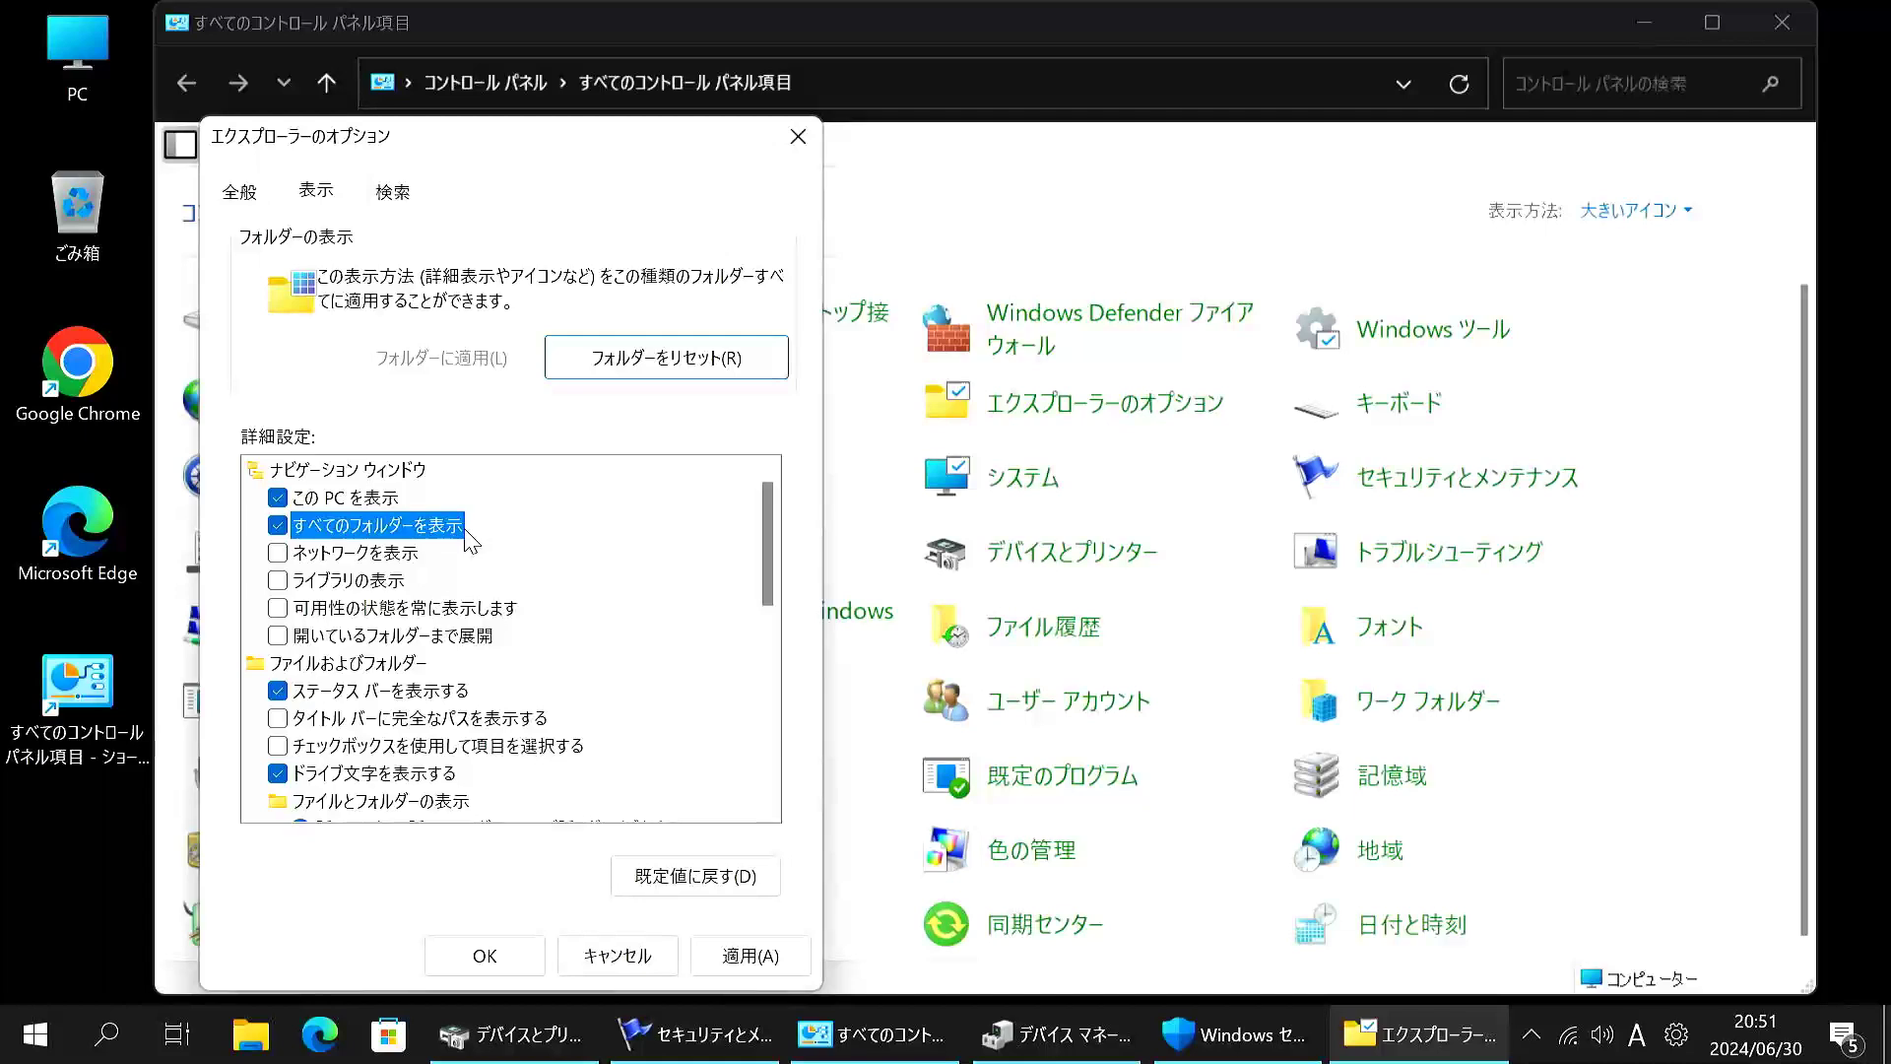
pyautogui.click(283, 558)
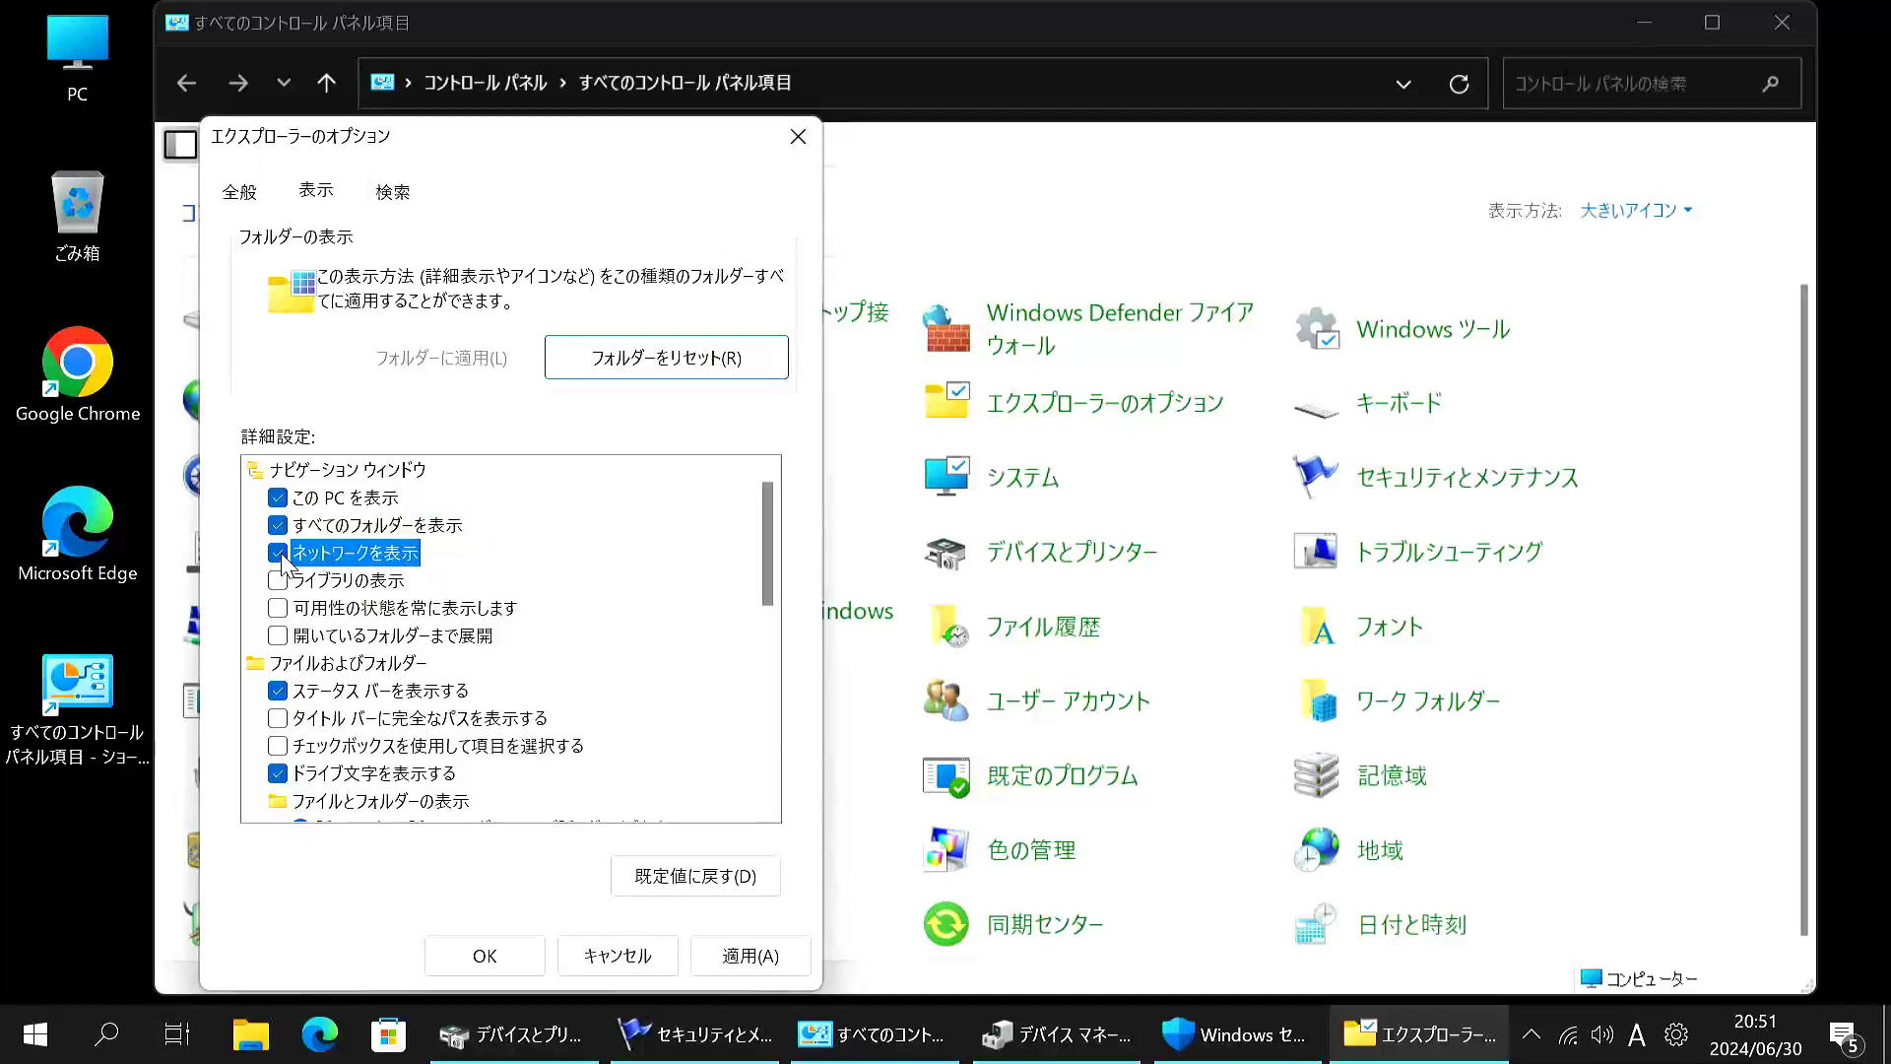
pyautogui.click(284, 584)
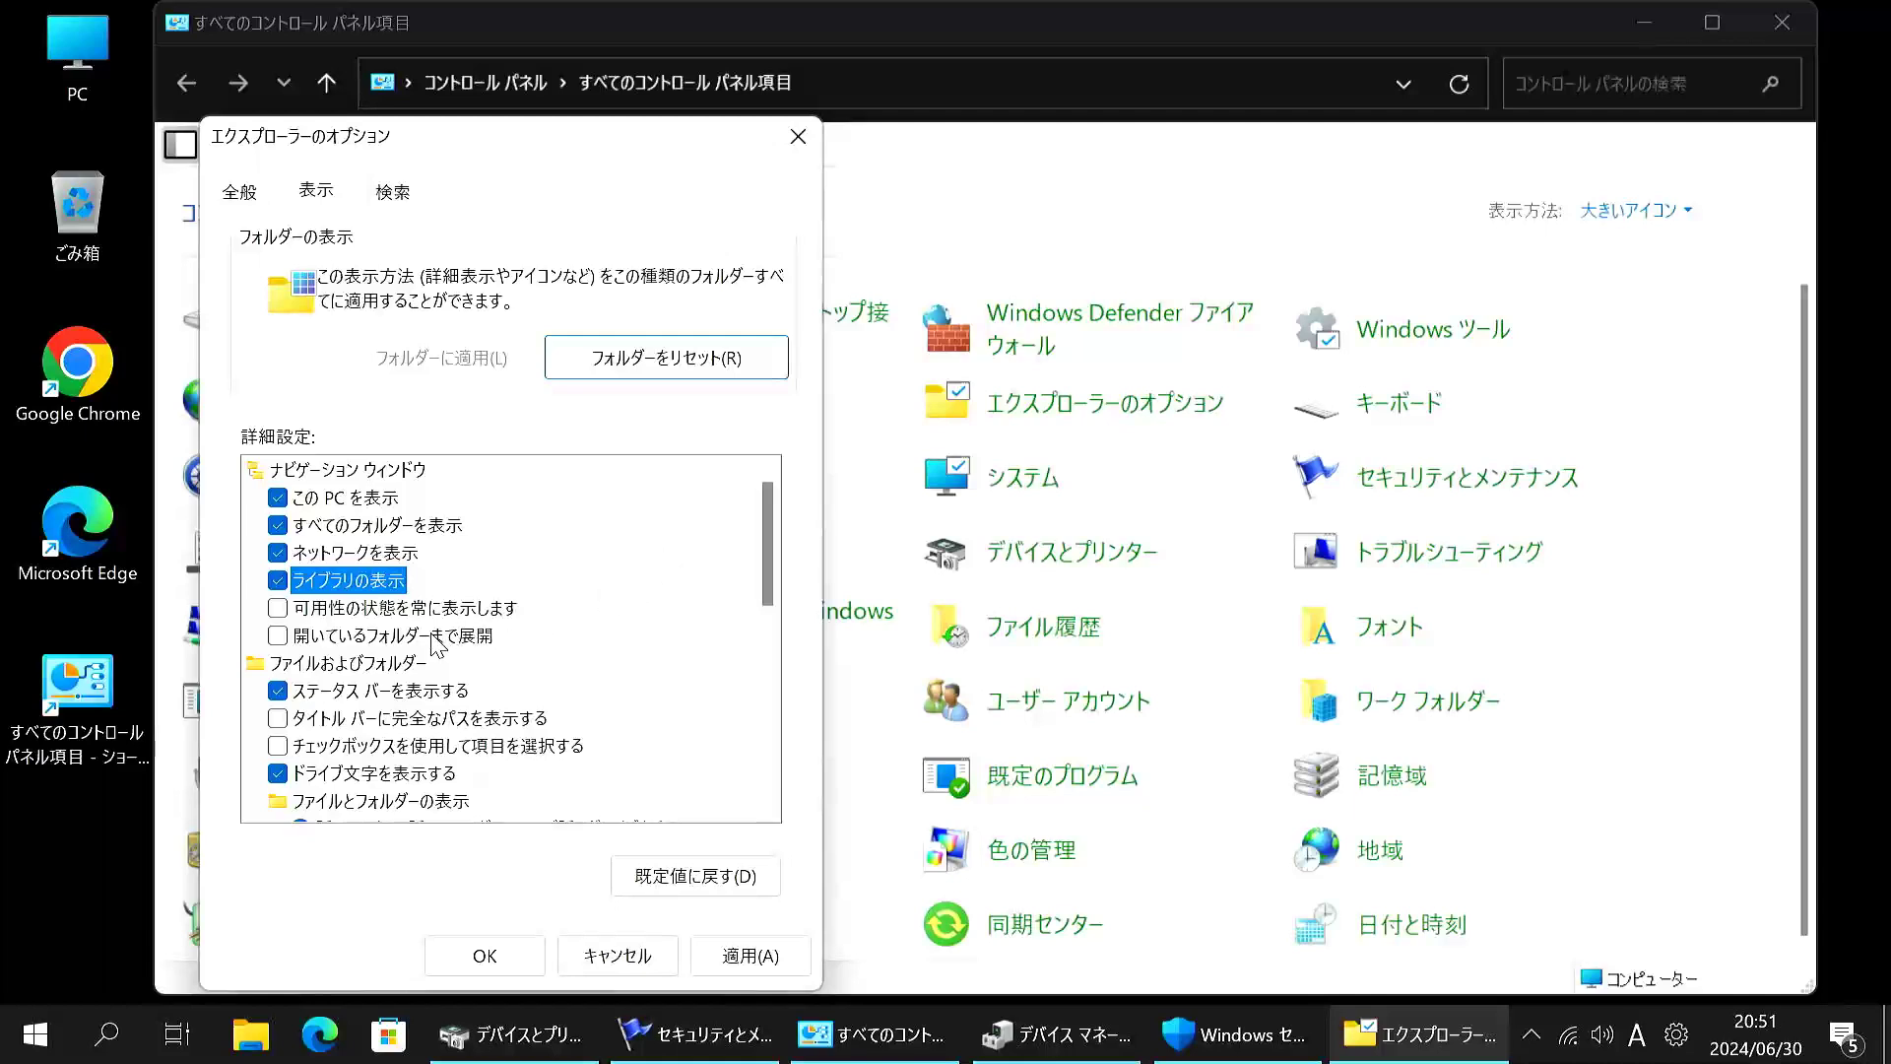
# Enable タイトル バーに完全なパスを表示する in the advanced folder settings and keep the options dialog in front.
pyautogui.scroll(-1, 589, 623)
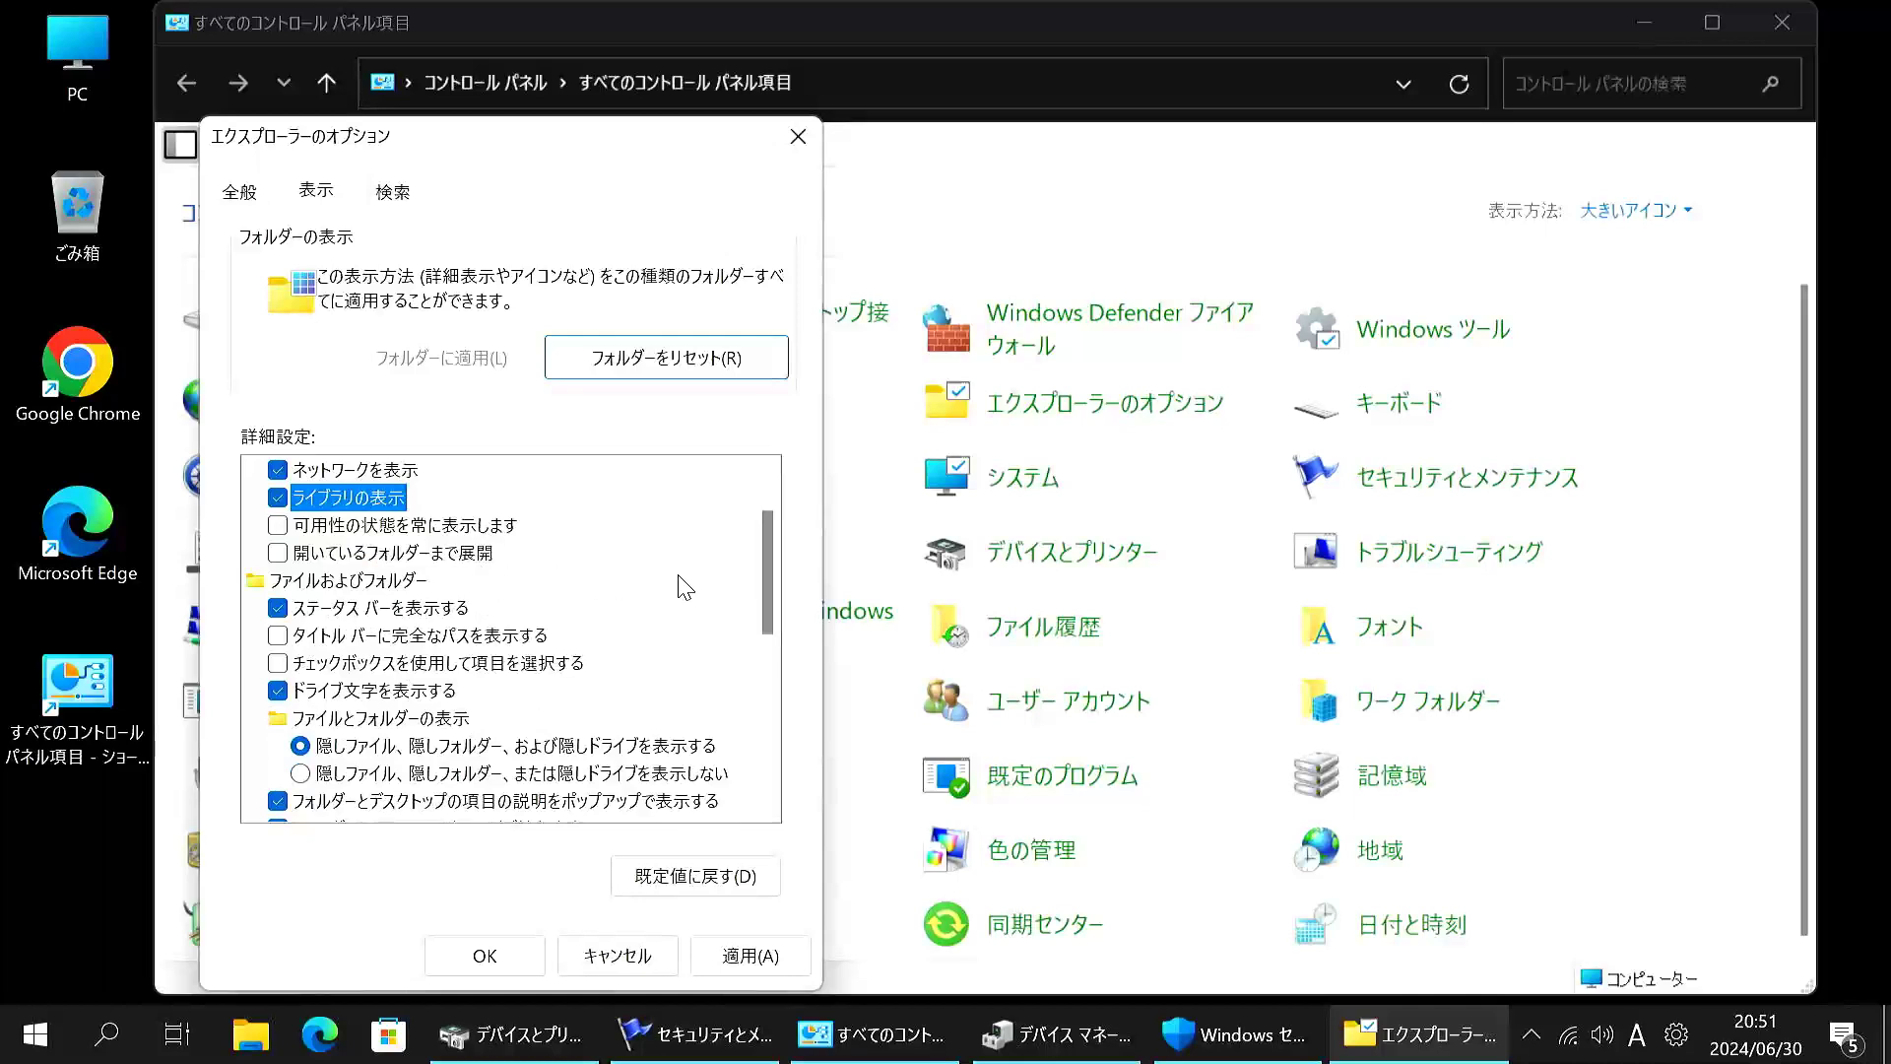
pyautogui.click(279, 636)
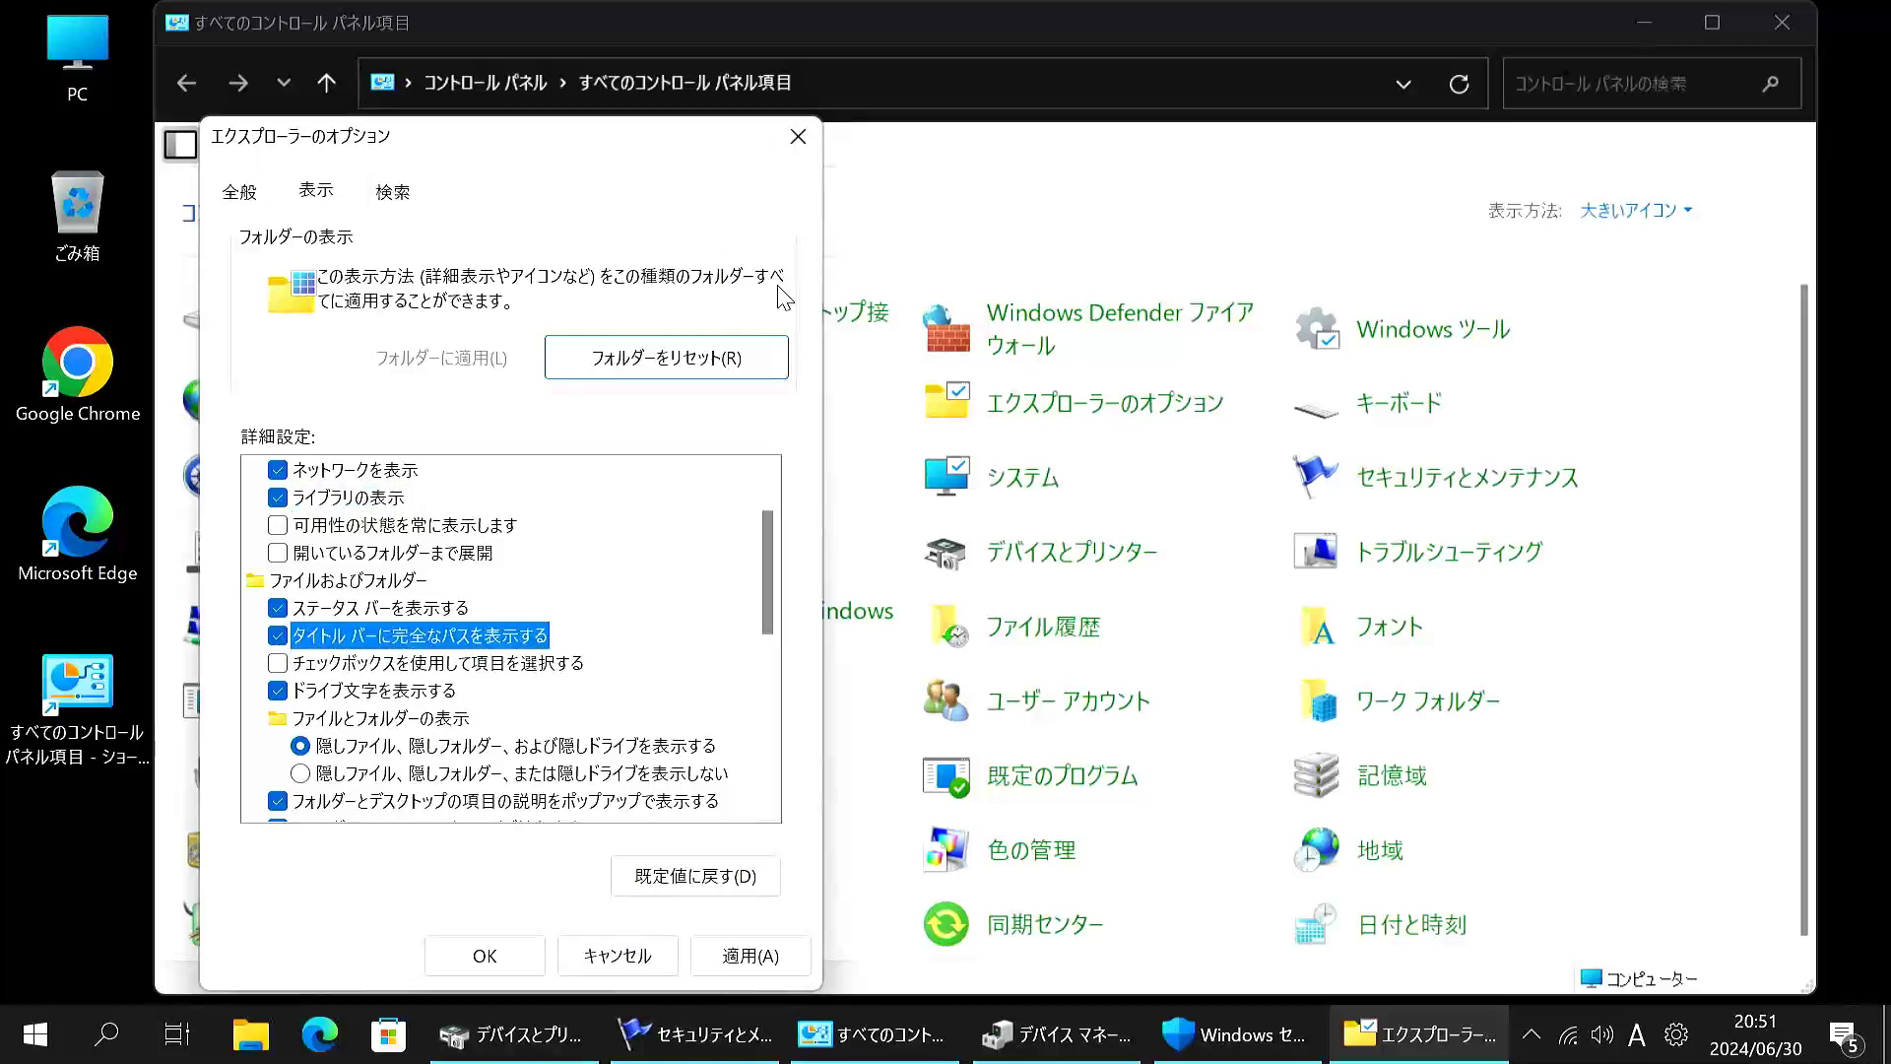
pyautogui.click(990, 67)
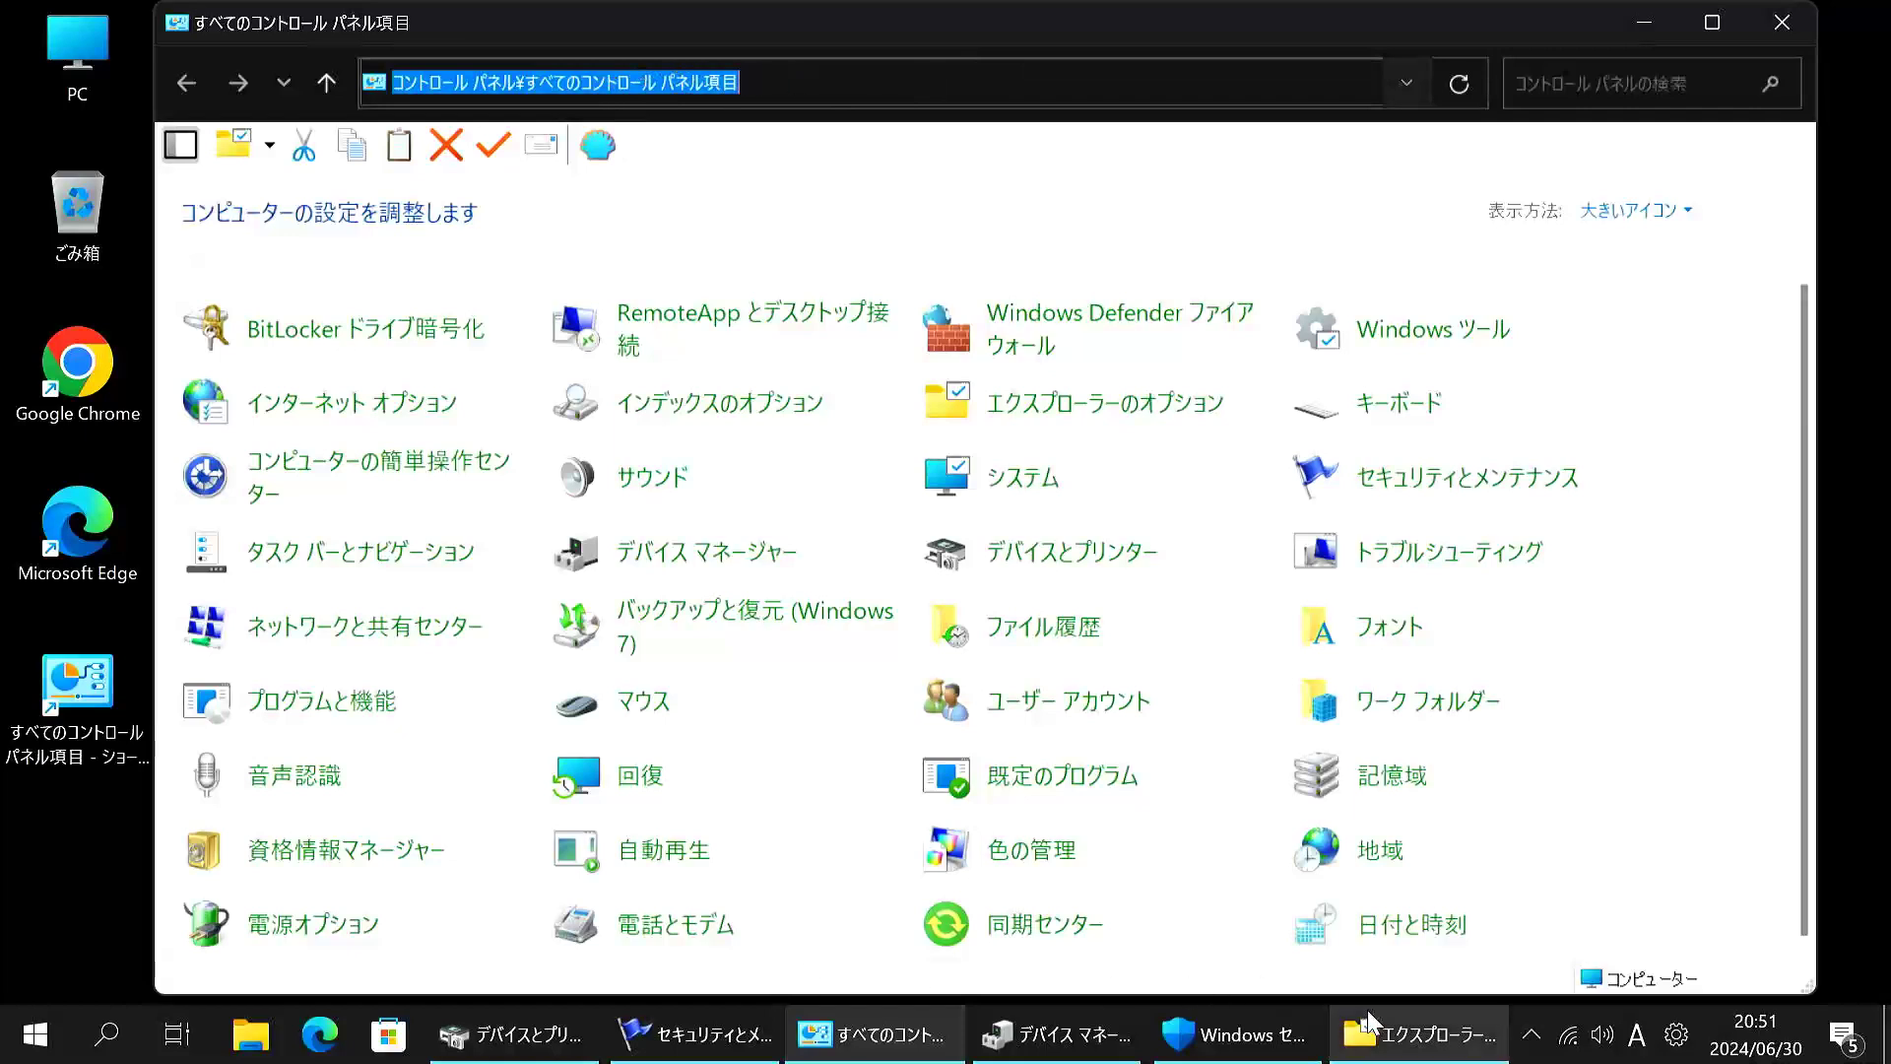
pyautogui.click(1393, 1050)
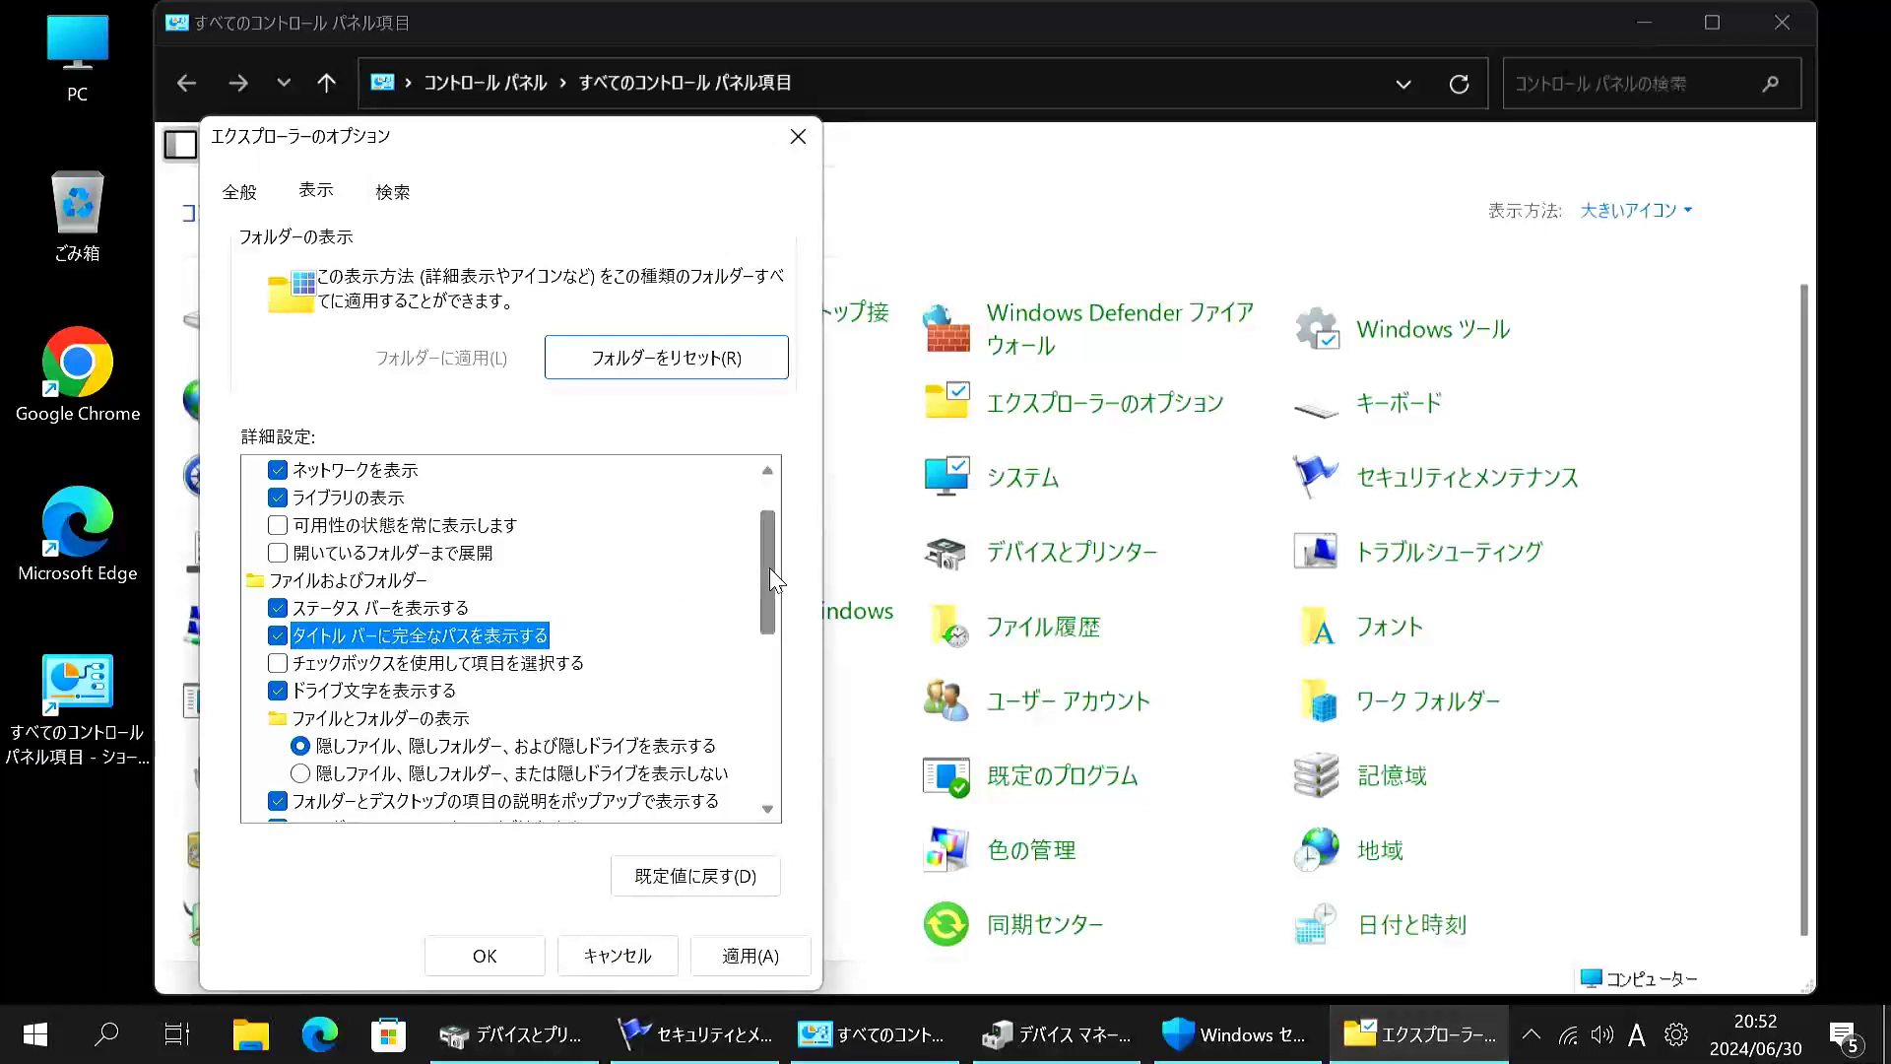
# Disable 空のドライブは表示しない in the advanced folder settings.
pyautogui.scroll(-1, 696, 591)
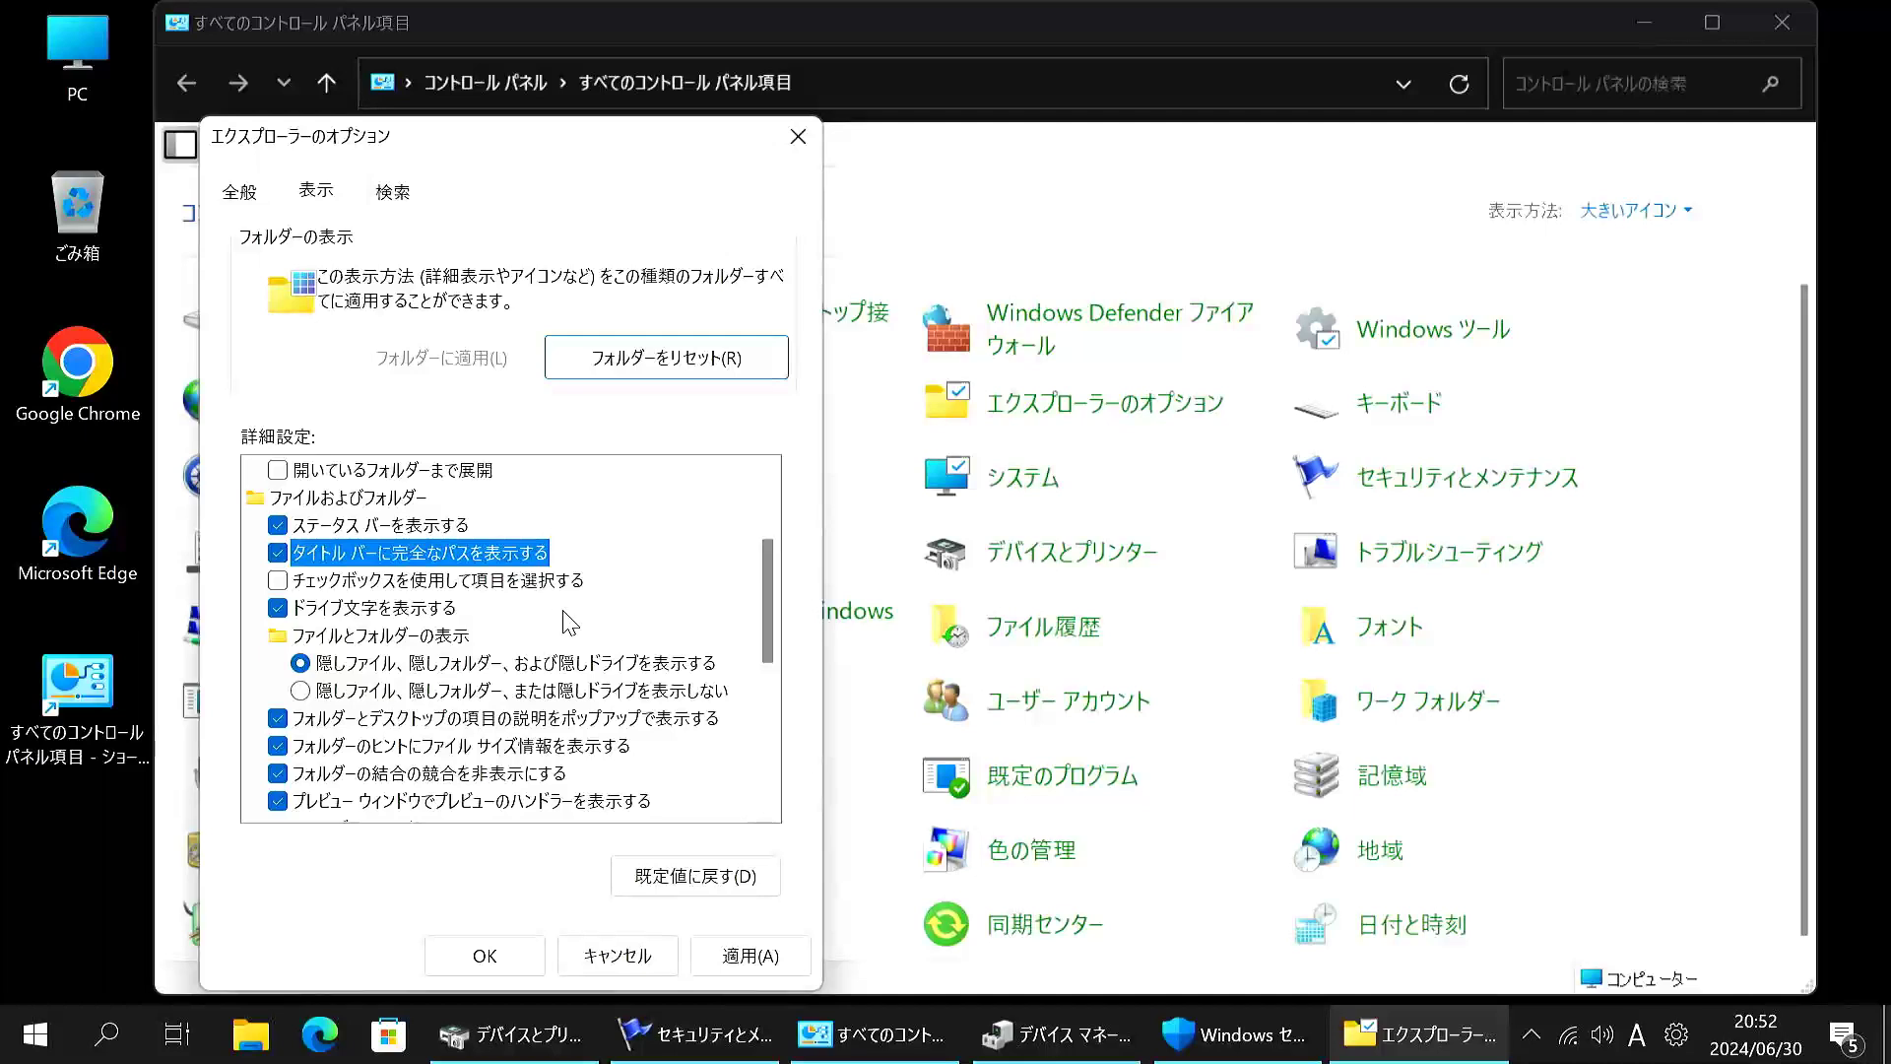
pyautogui.scroll(-1, 569, 623)
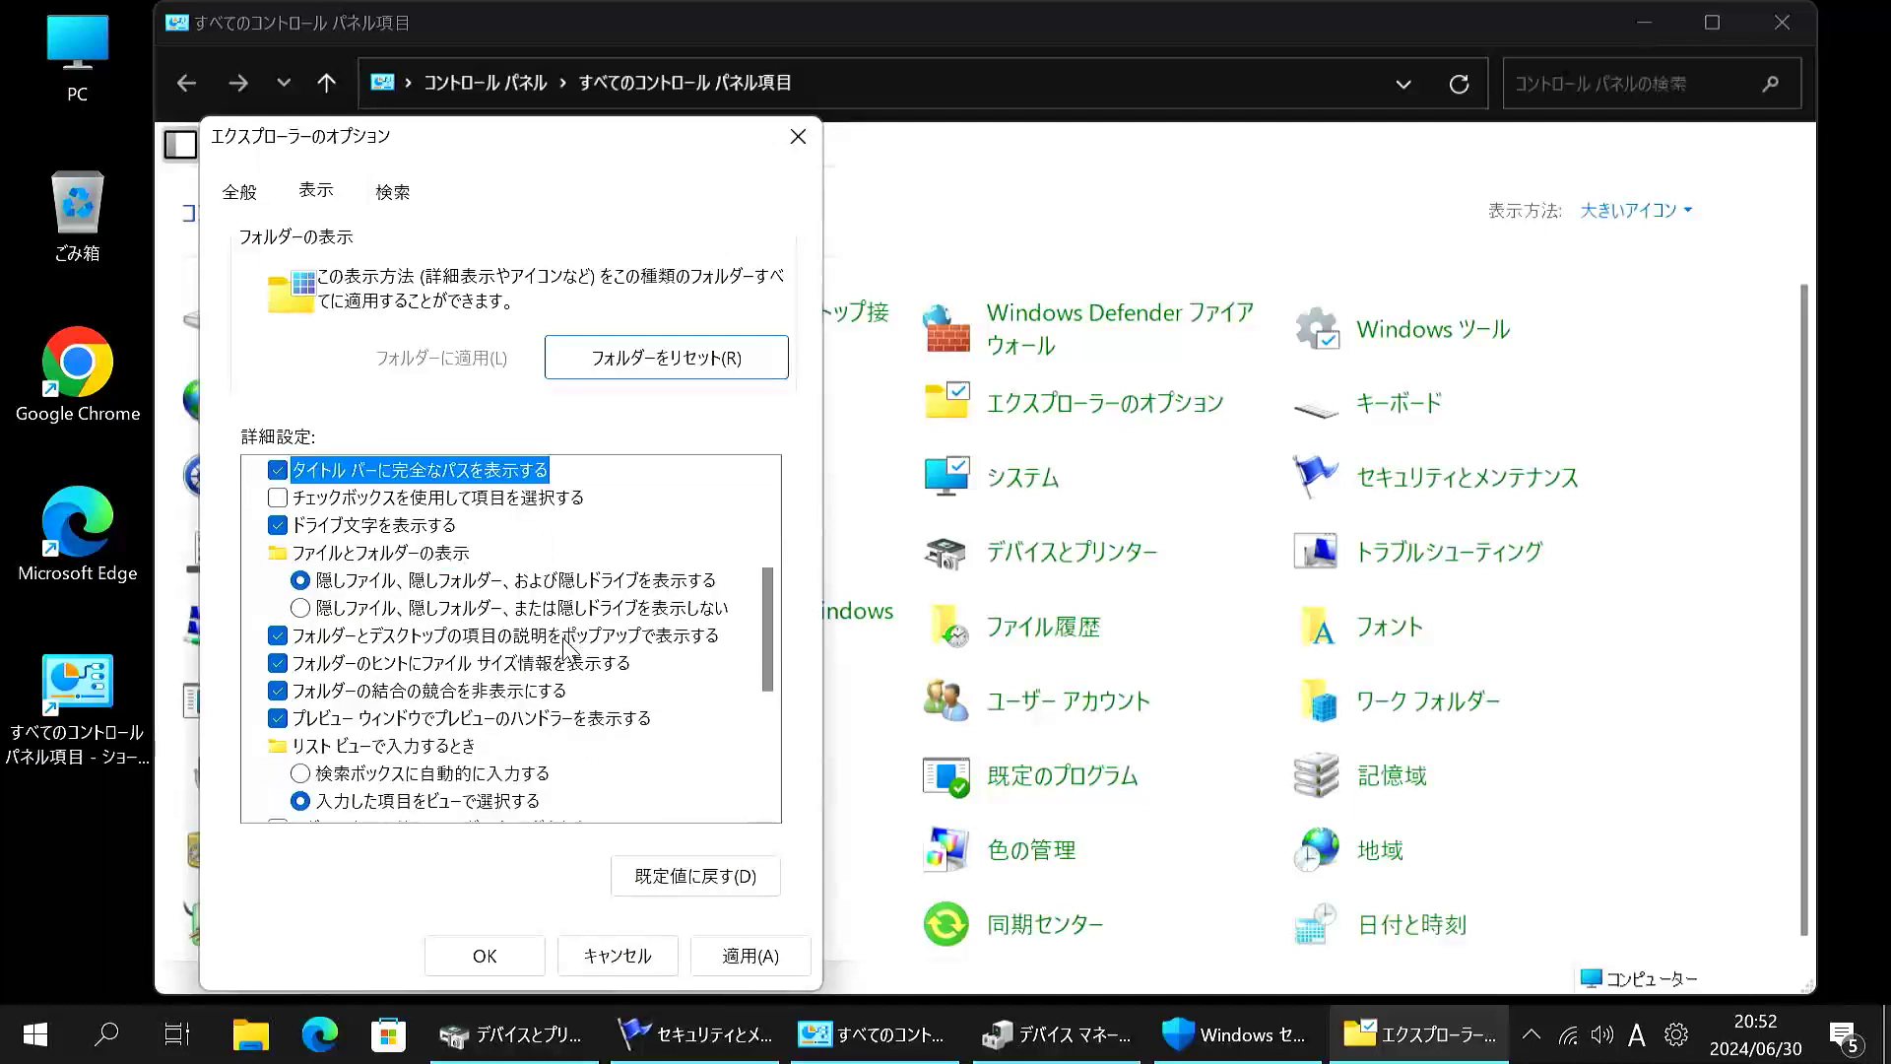
pyautogui.scroll(-1, 569, 739)
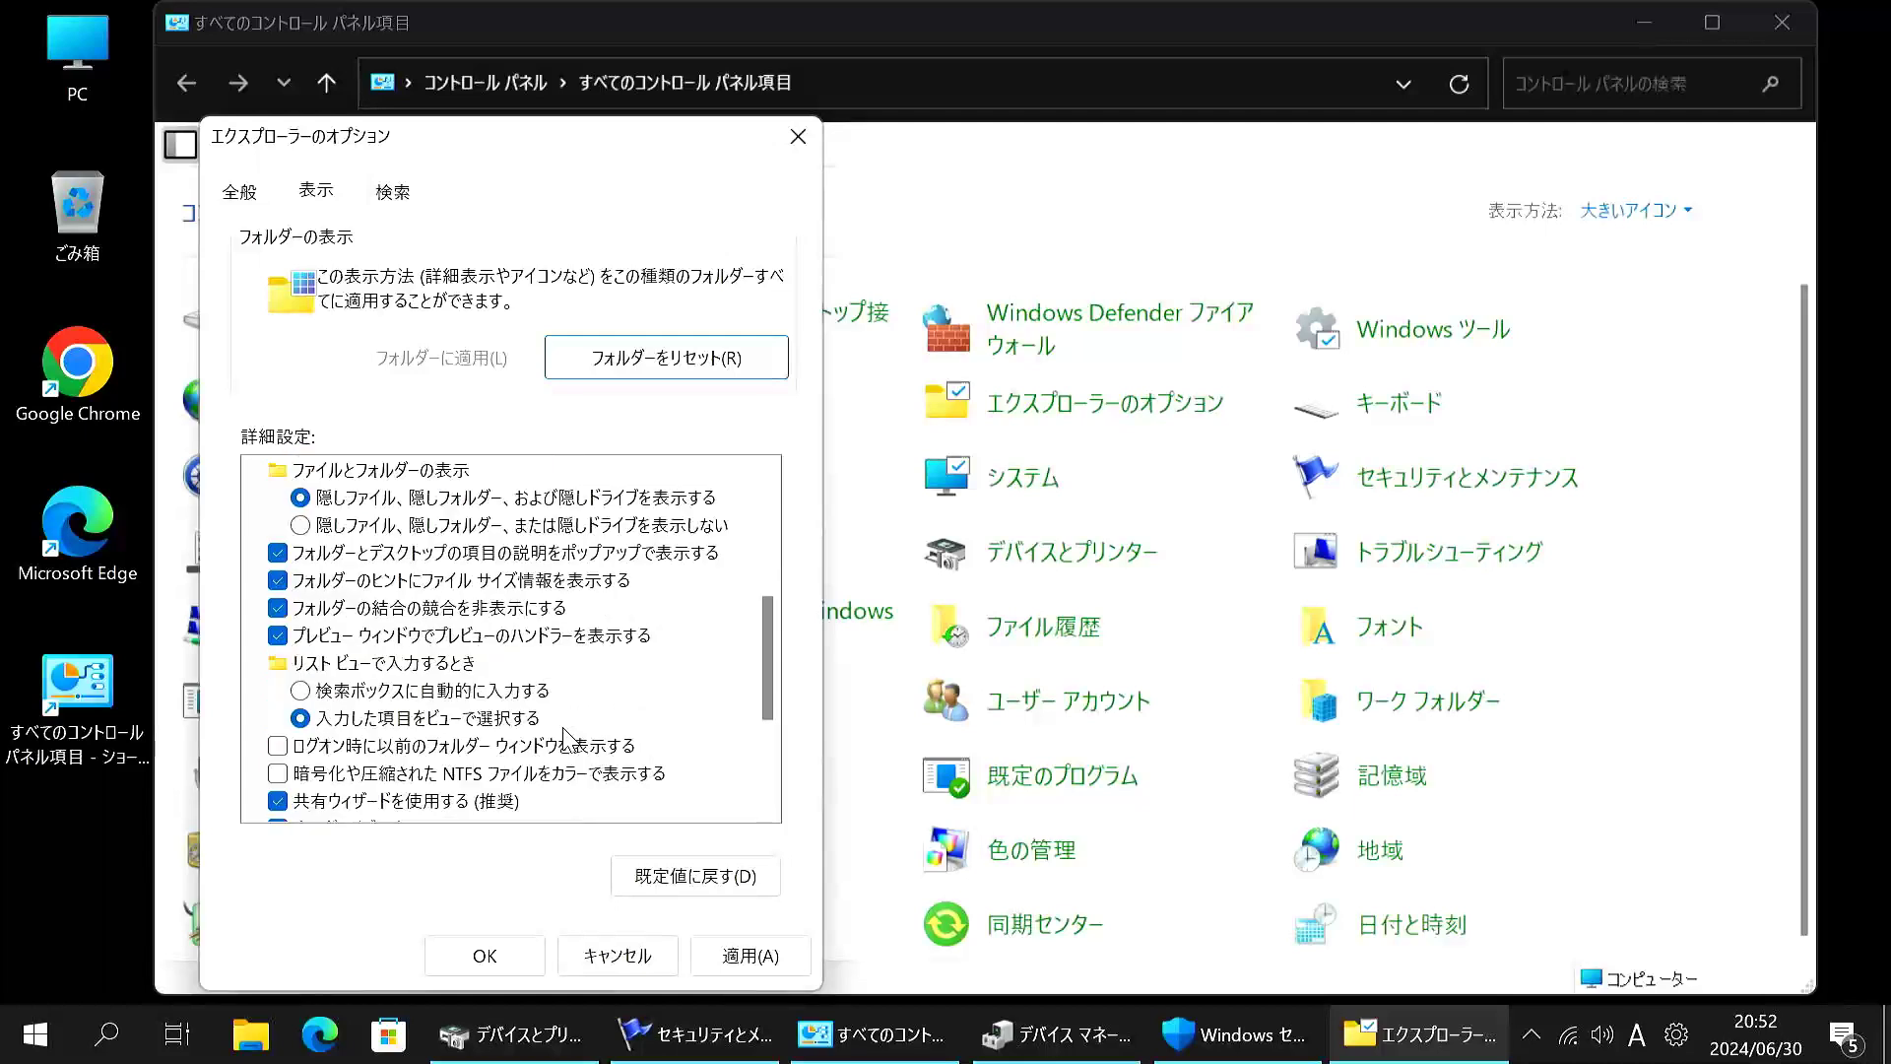
pyautogui.scroll(-1, 569, 740)
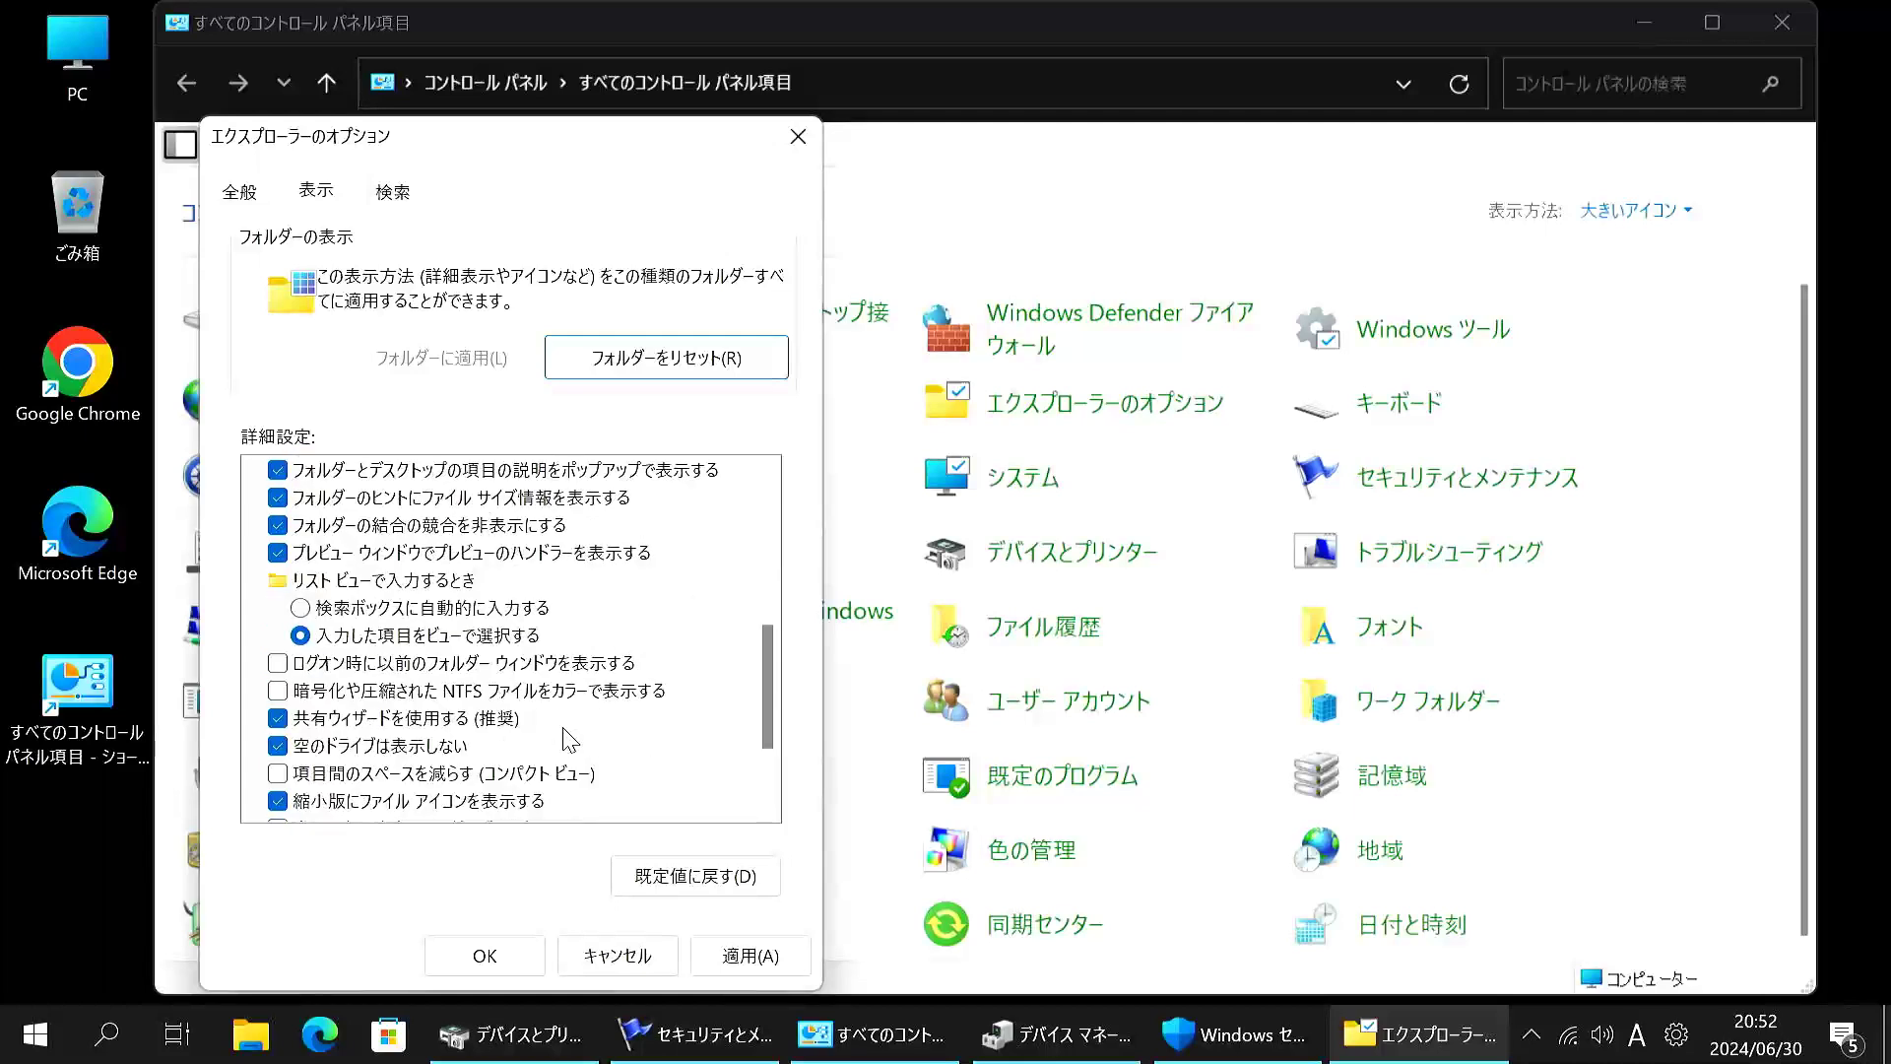
pyautogui.scroll(-1, 569, 740)
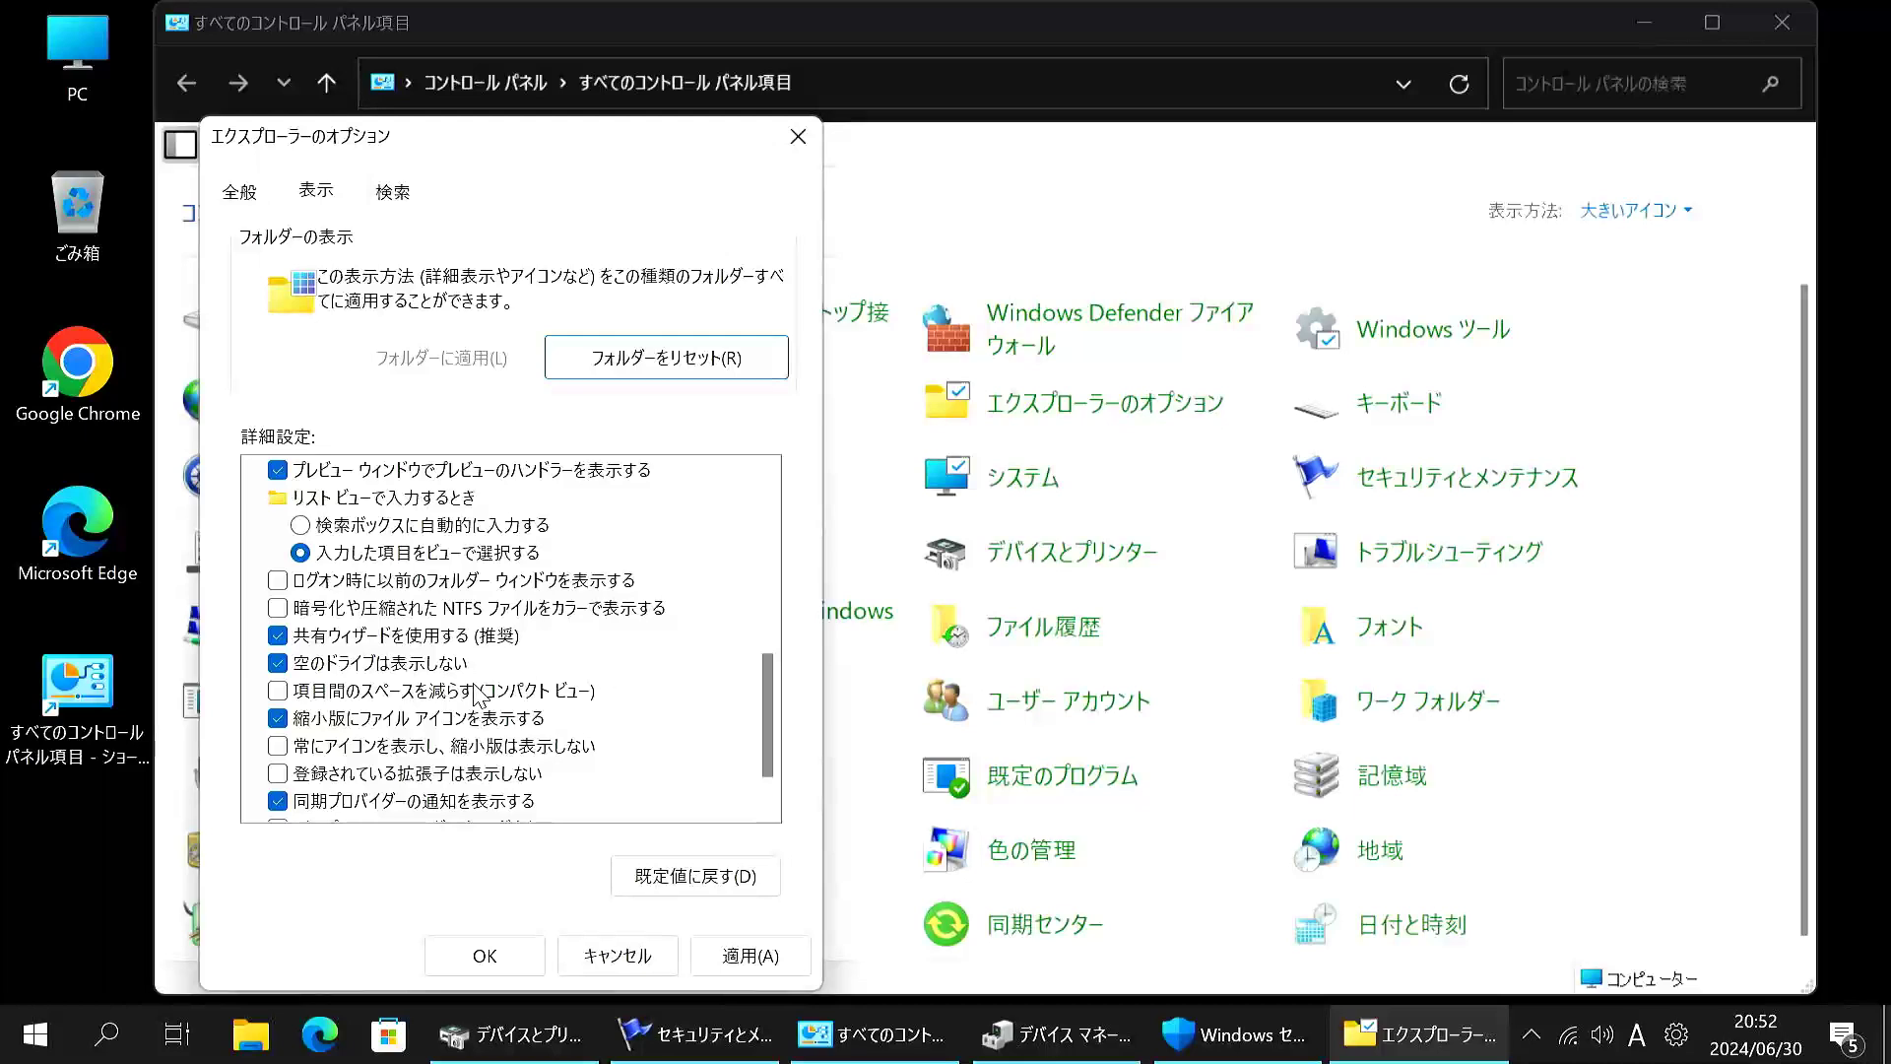
pyautogui.click(288, 665)
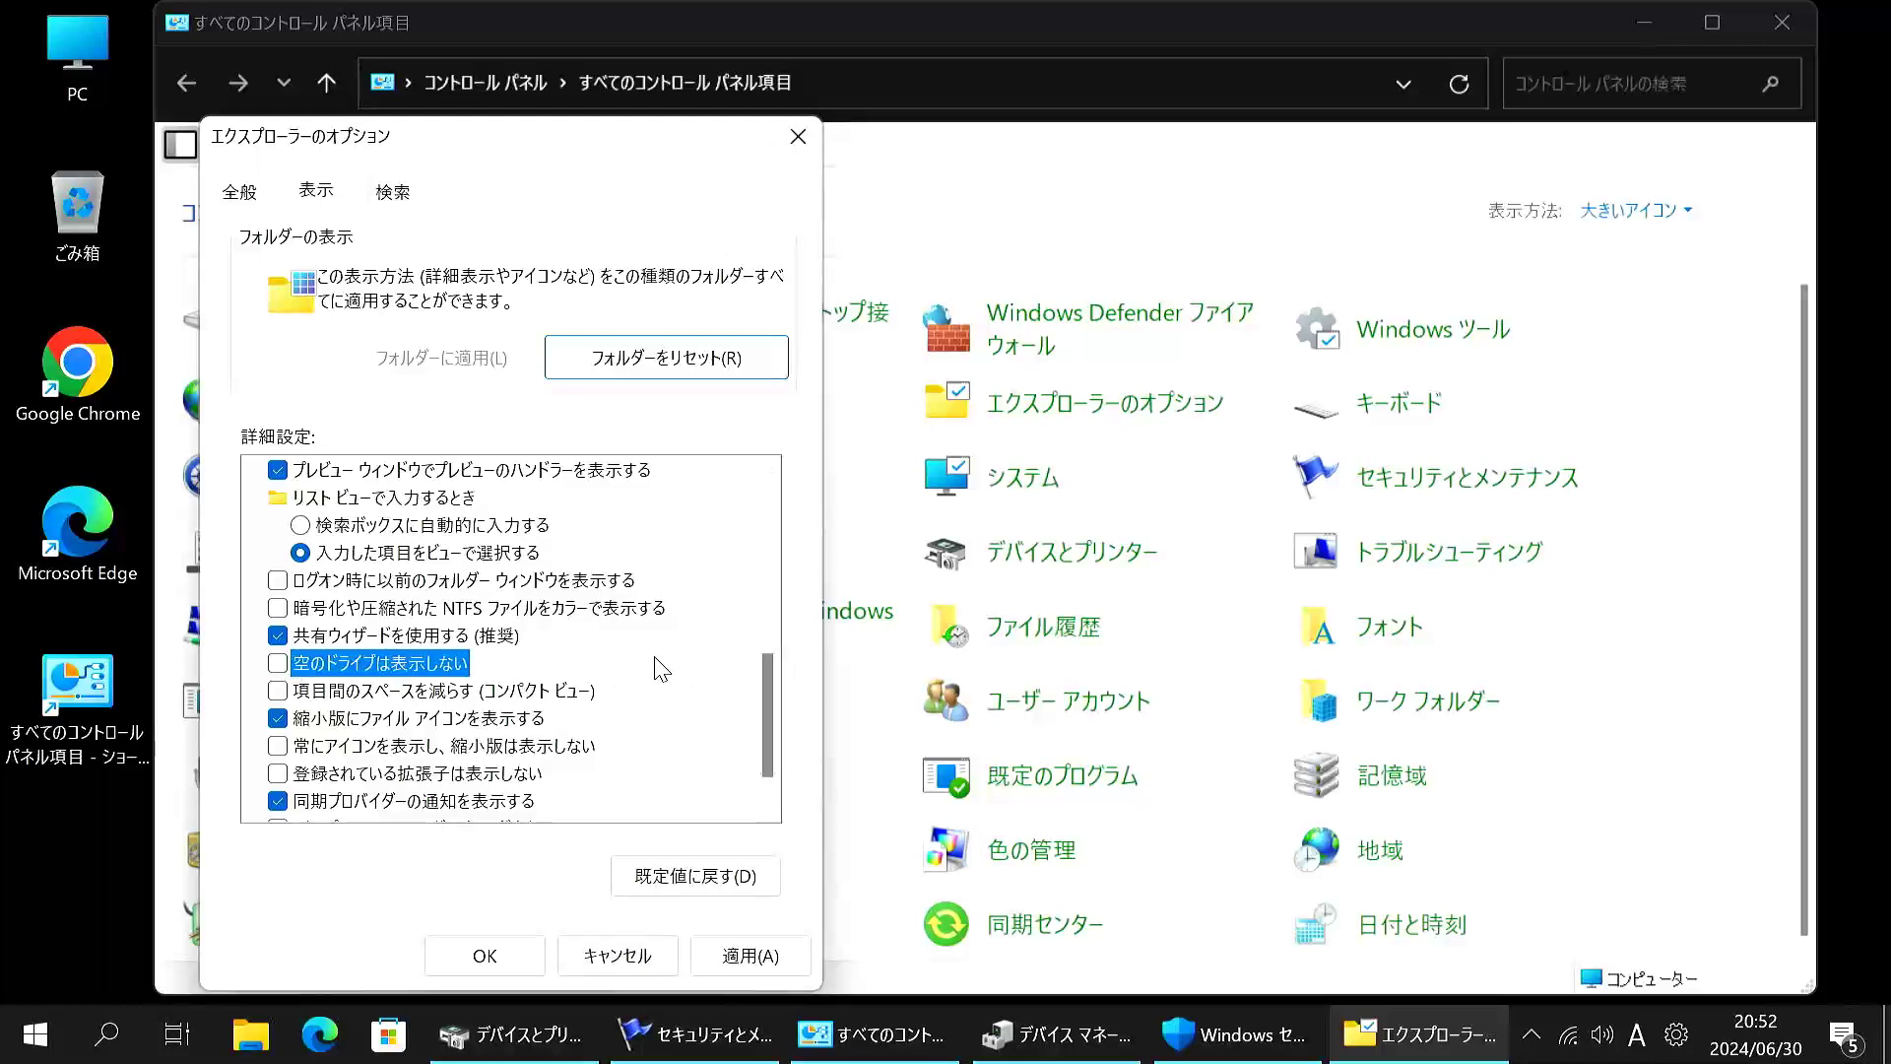
pyautogui.scroll(-1, 689, 687)
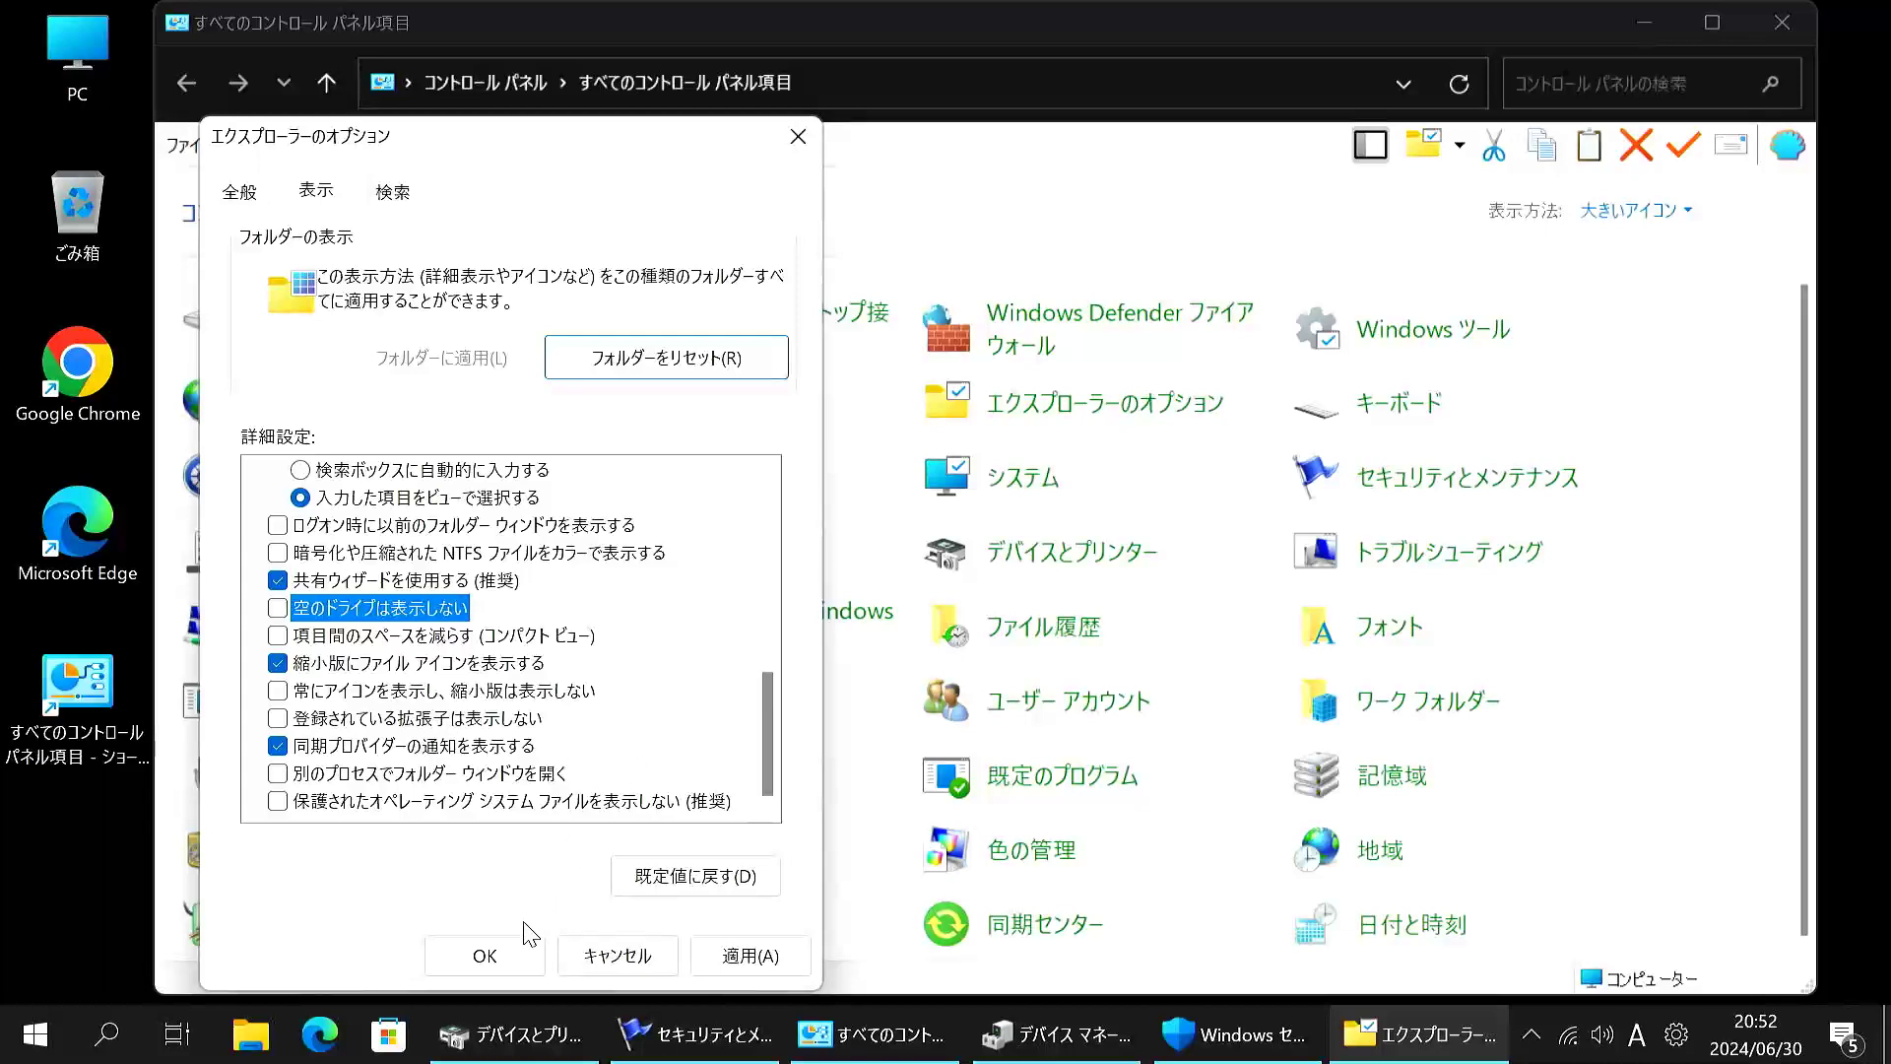
# Save the Explorer options and close the Control Panel window.
pyautogui.click(510, 969)
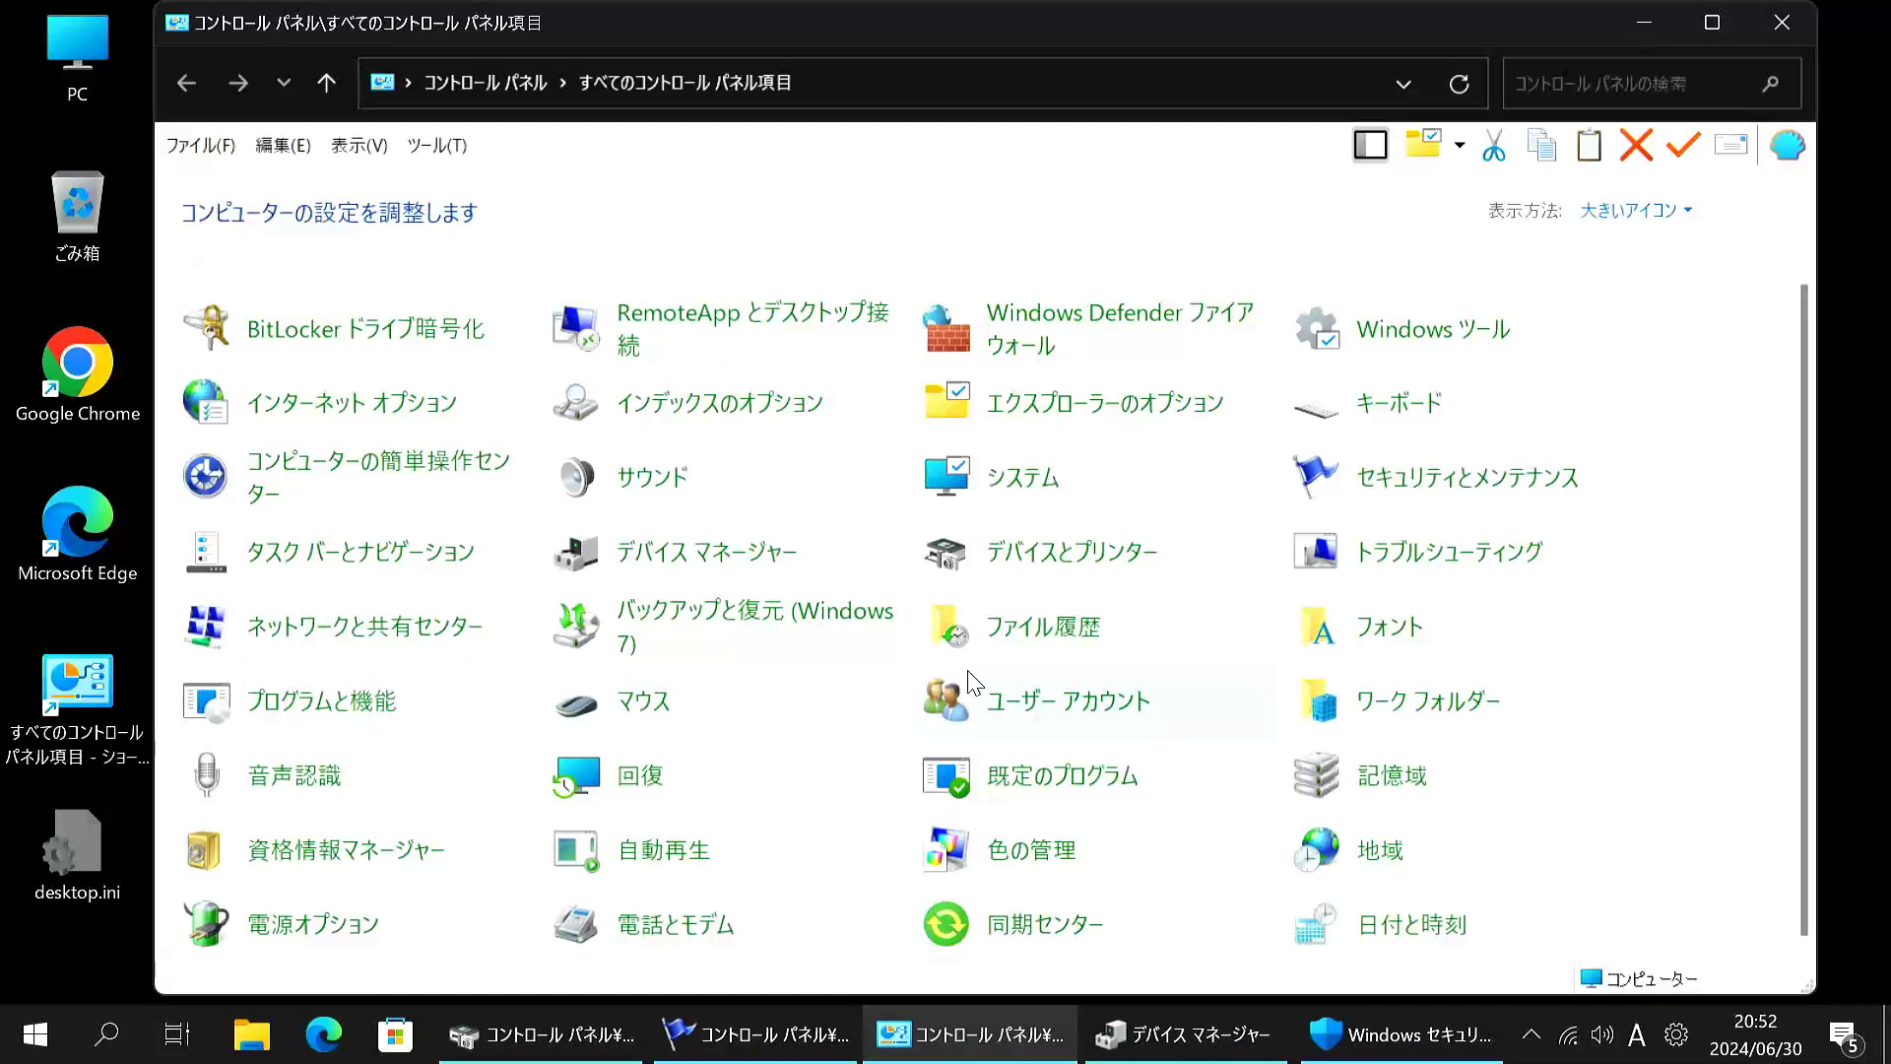
pyautogui.click(5, 952)
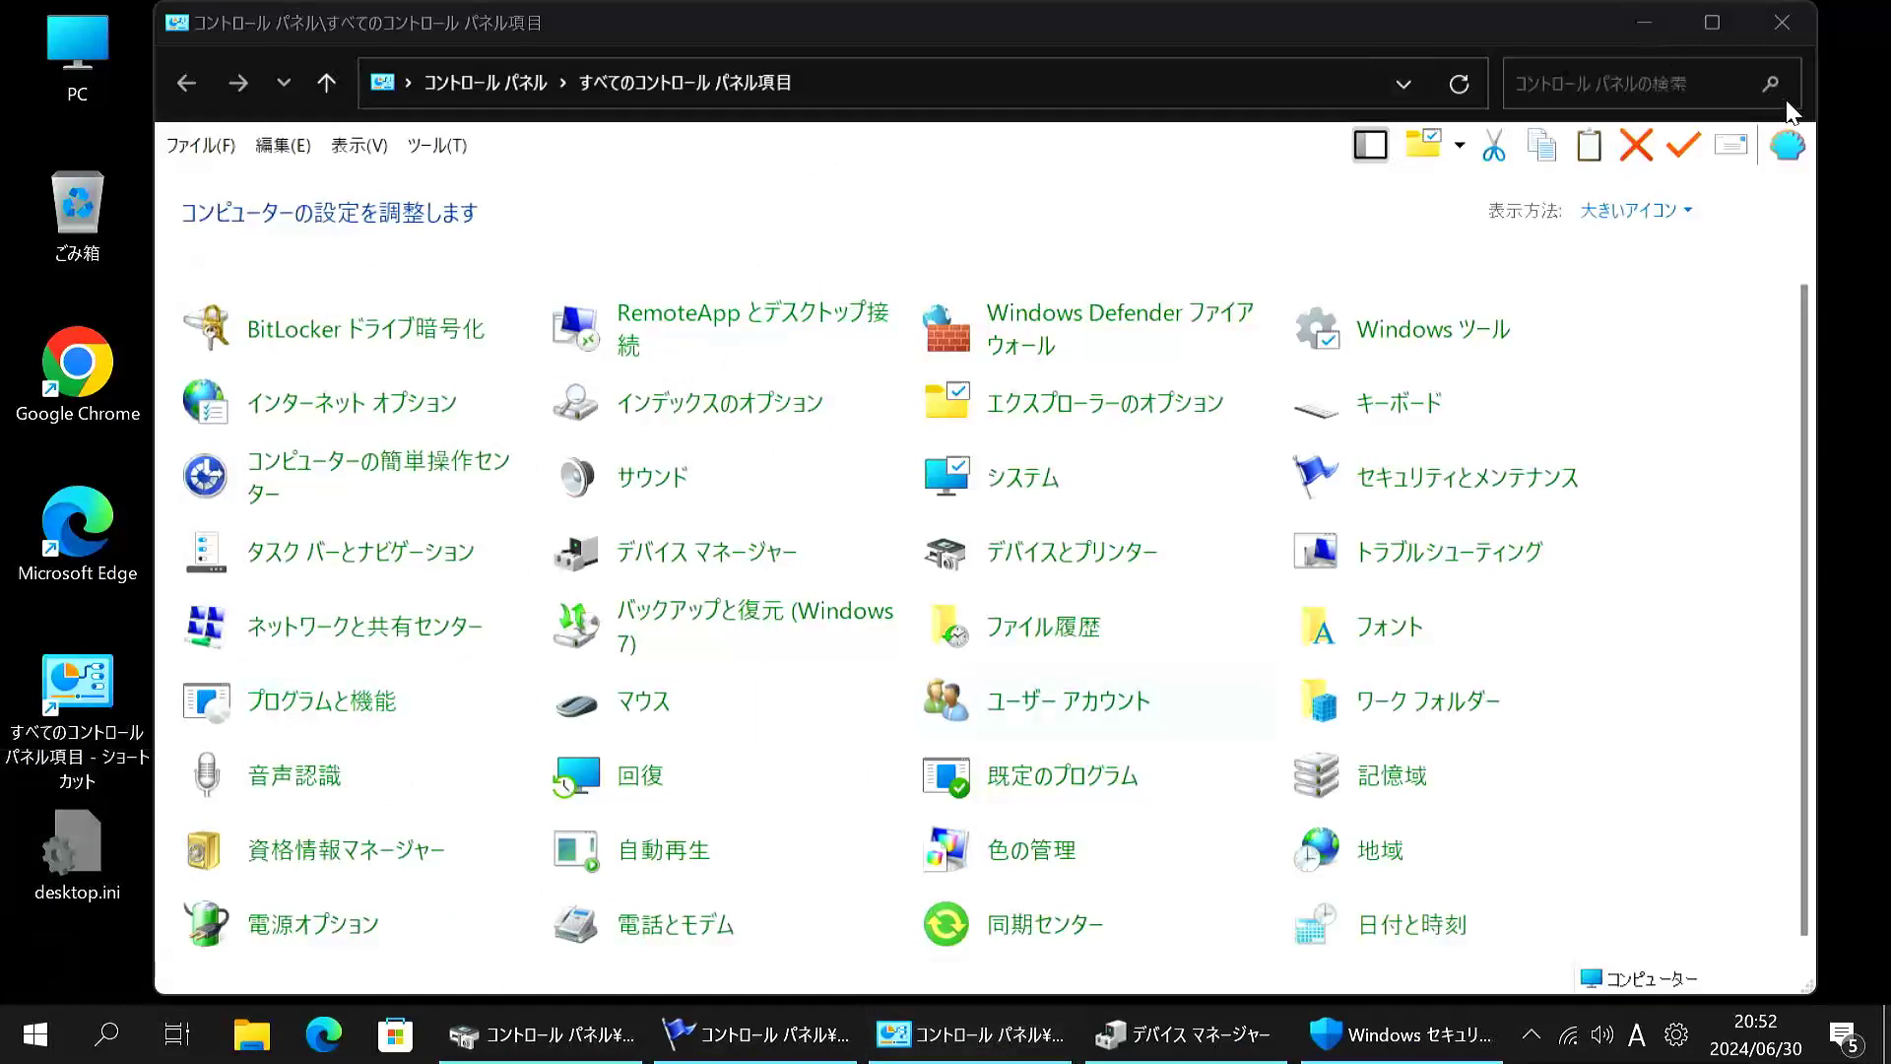
pyautogui.click(1788, 31)
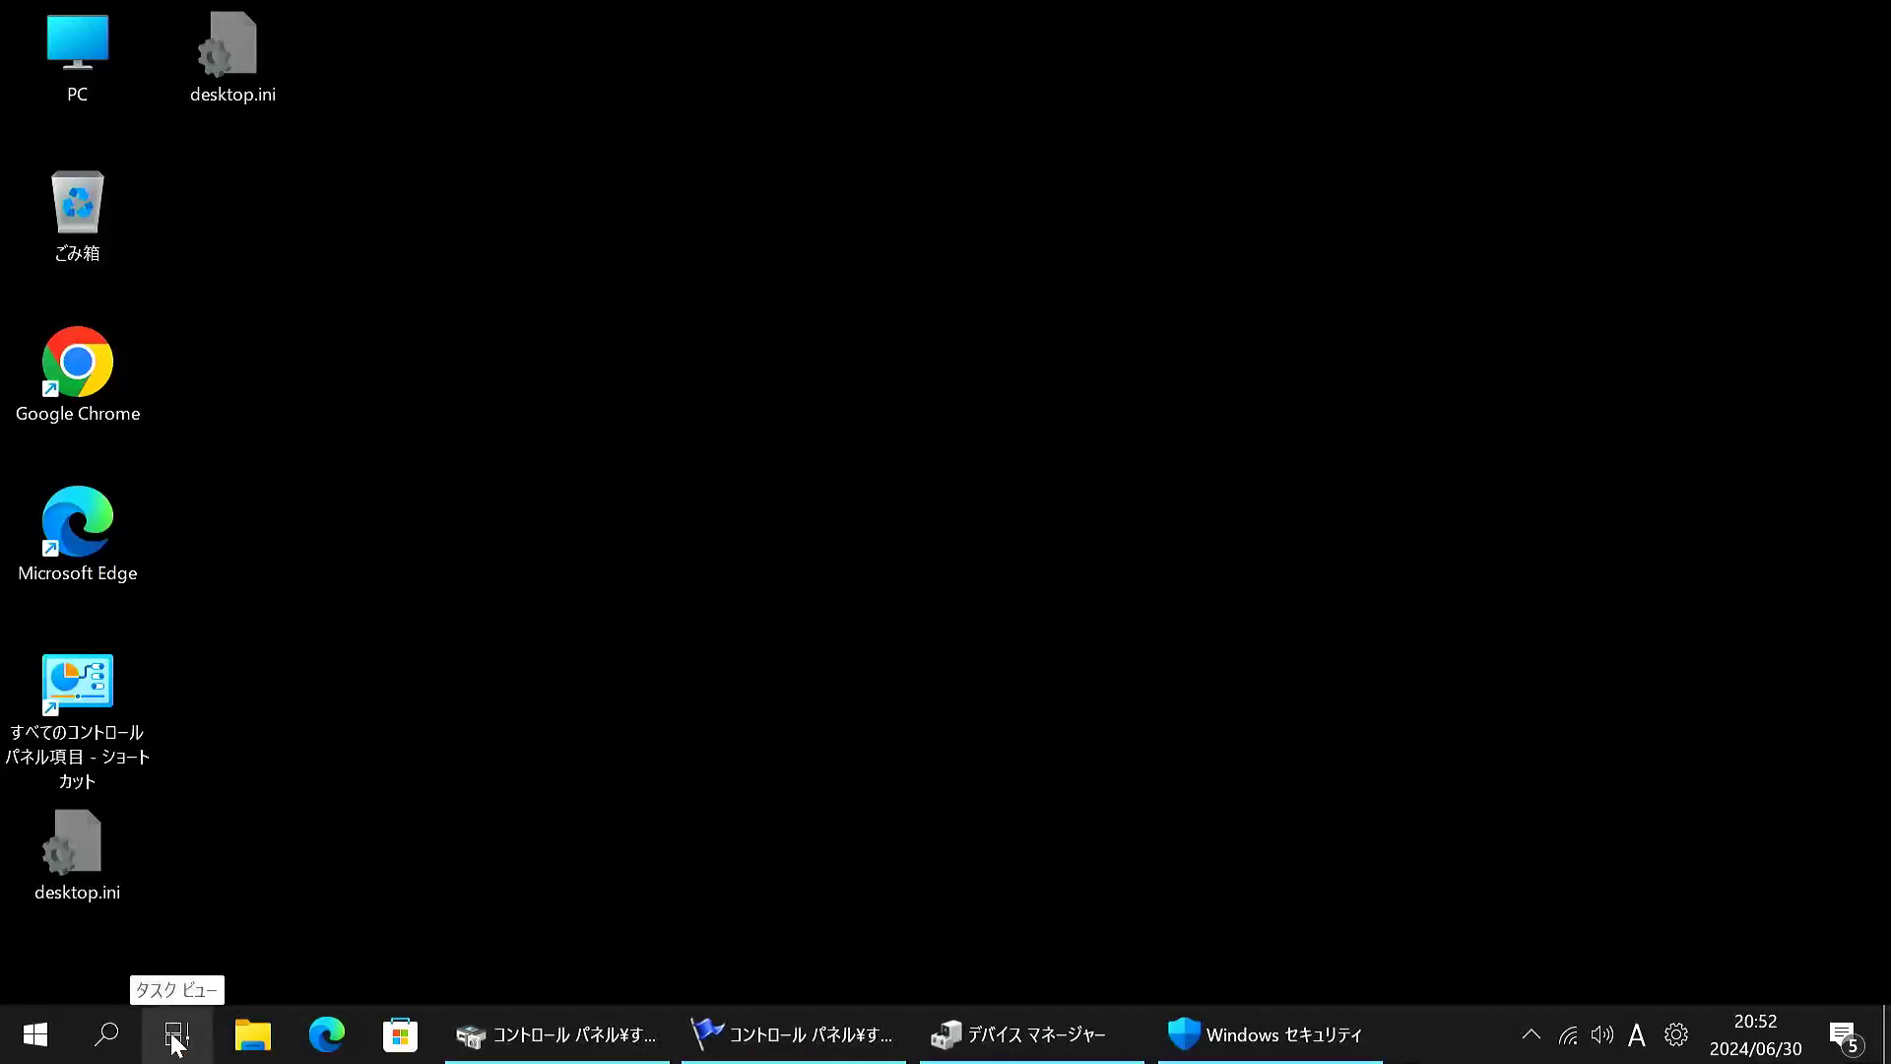
# Unpin エクスプローラー and Microsoft Edge from the taskbar.
pyautogui.rightClick(254, 1039)
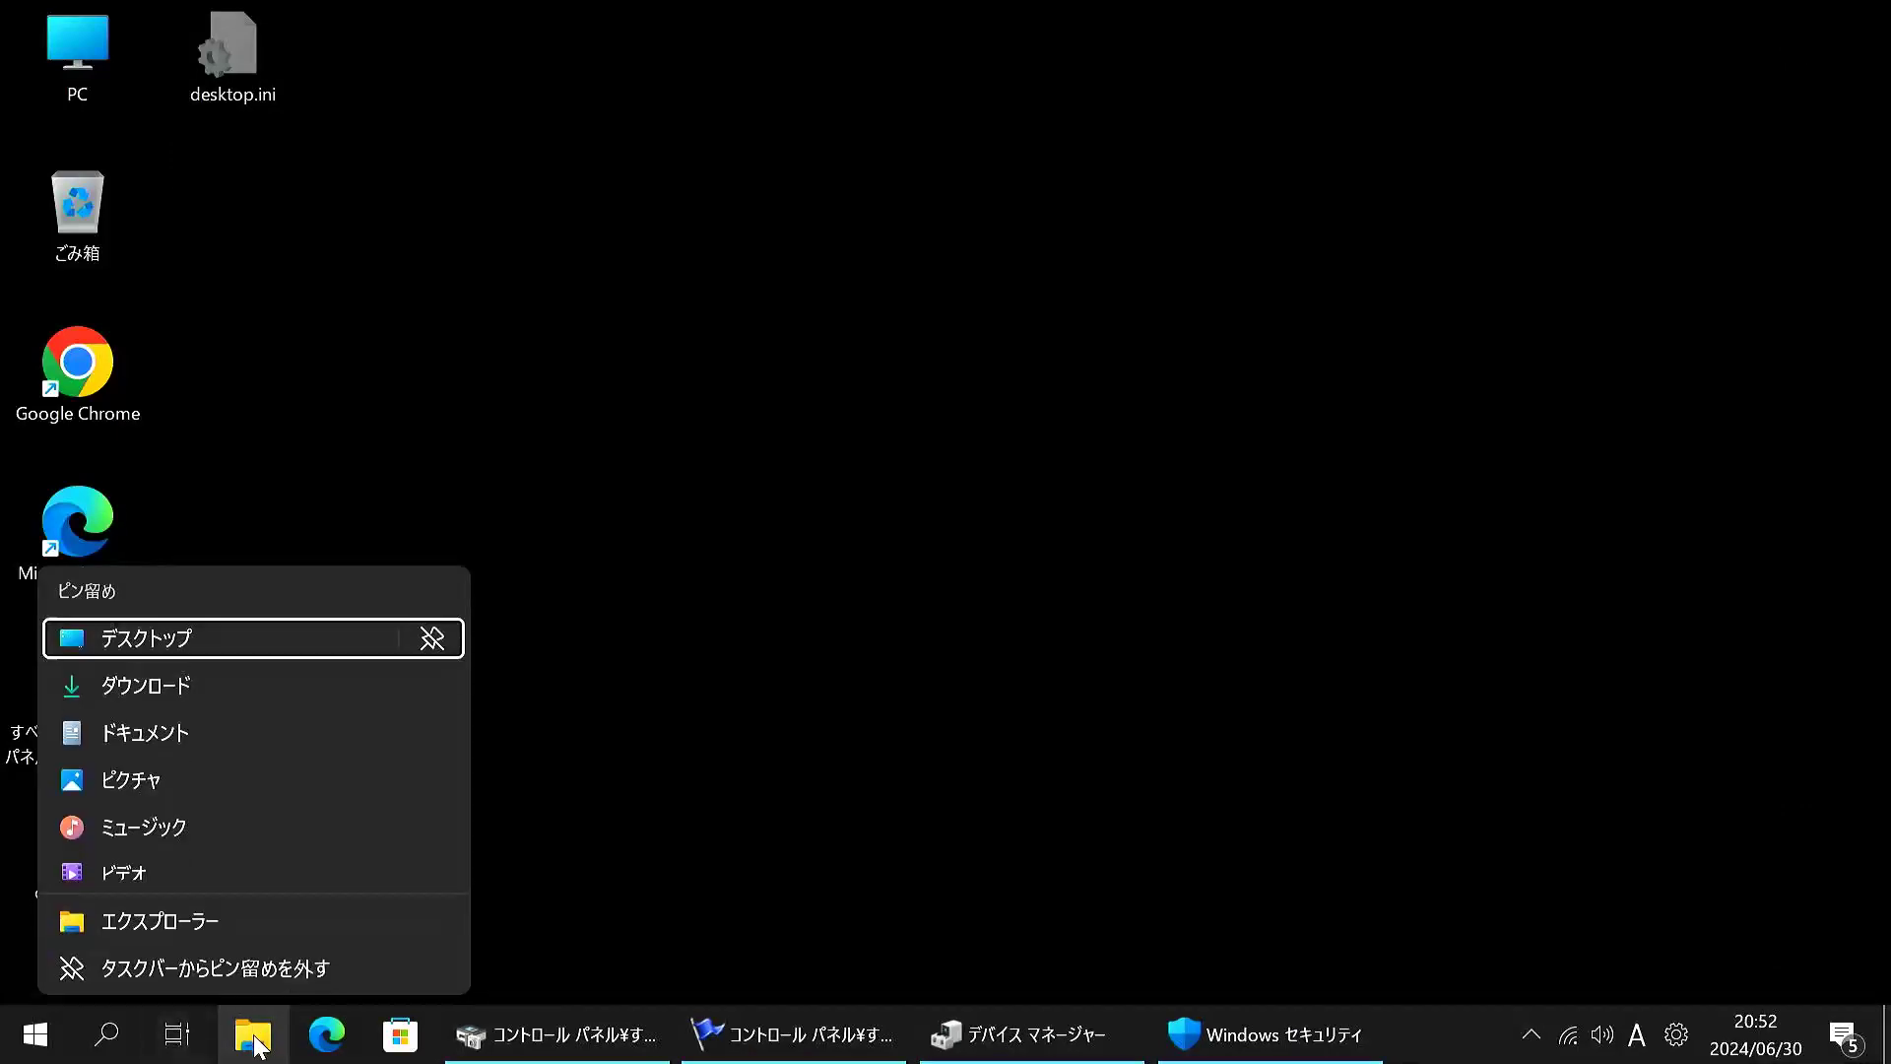
pyautogui.click(252, 967)
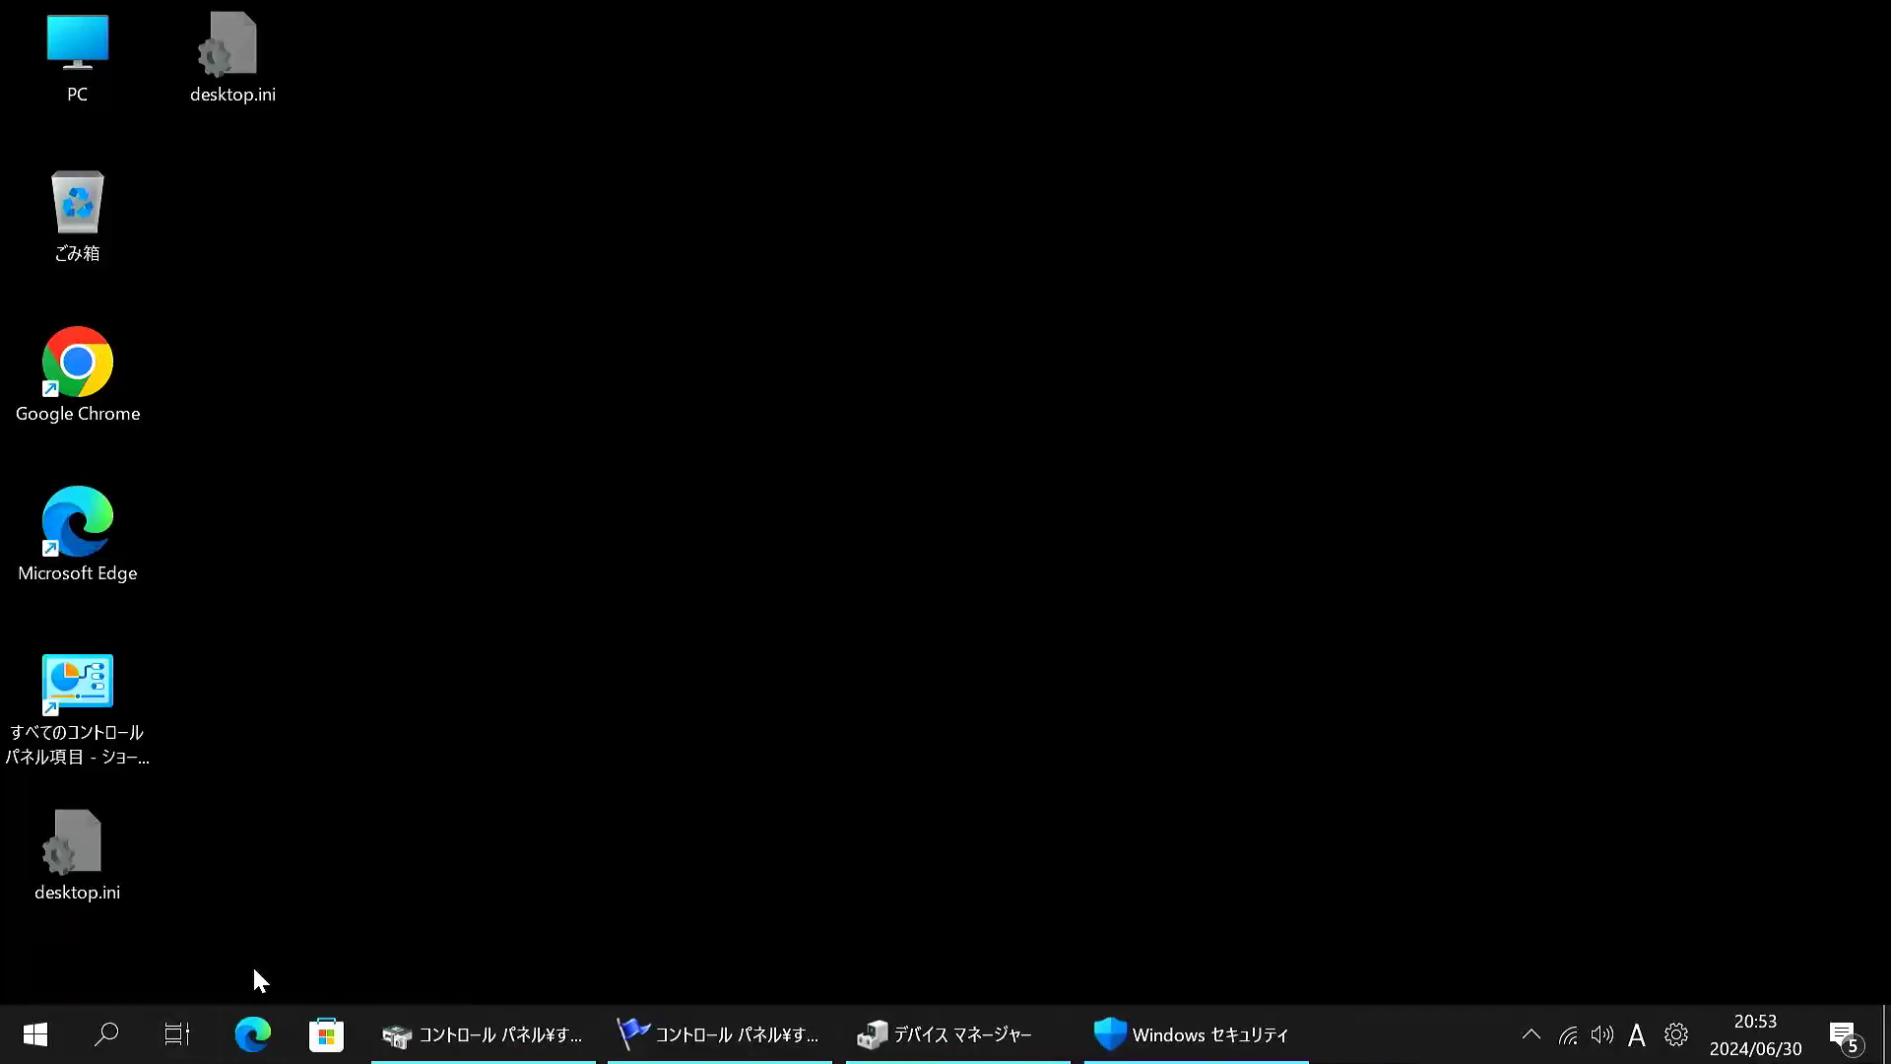
pyautogui.rightClick(251, 1041)
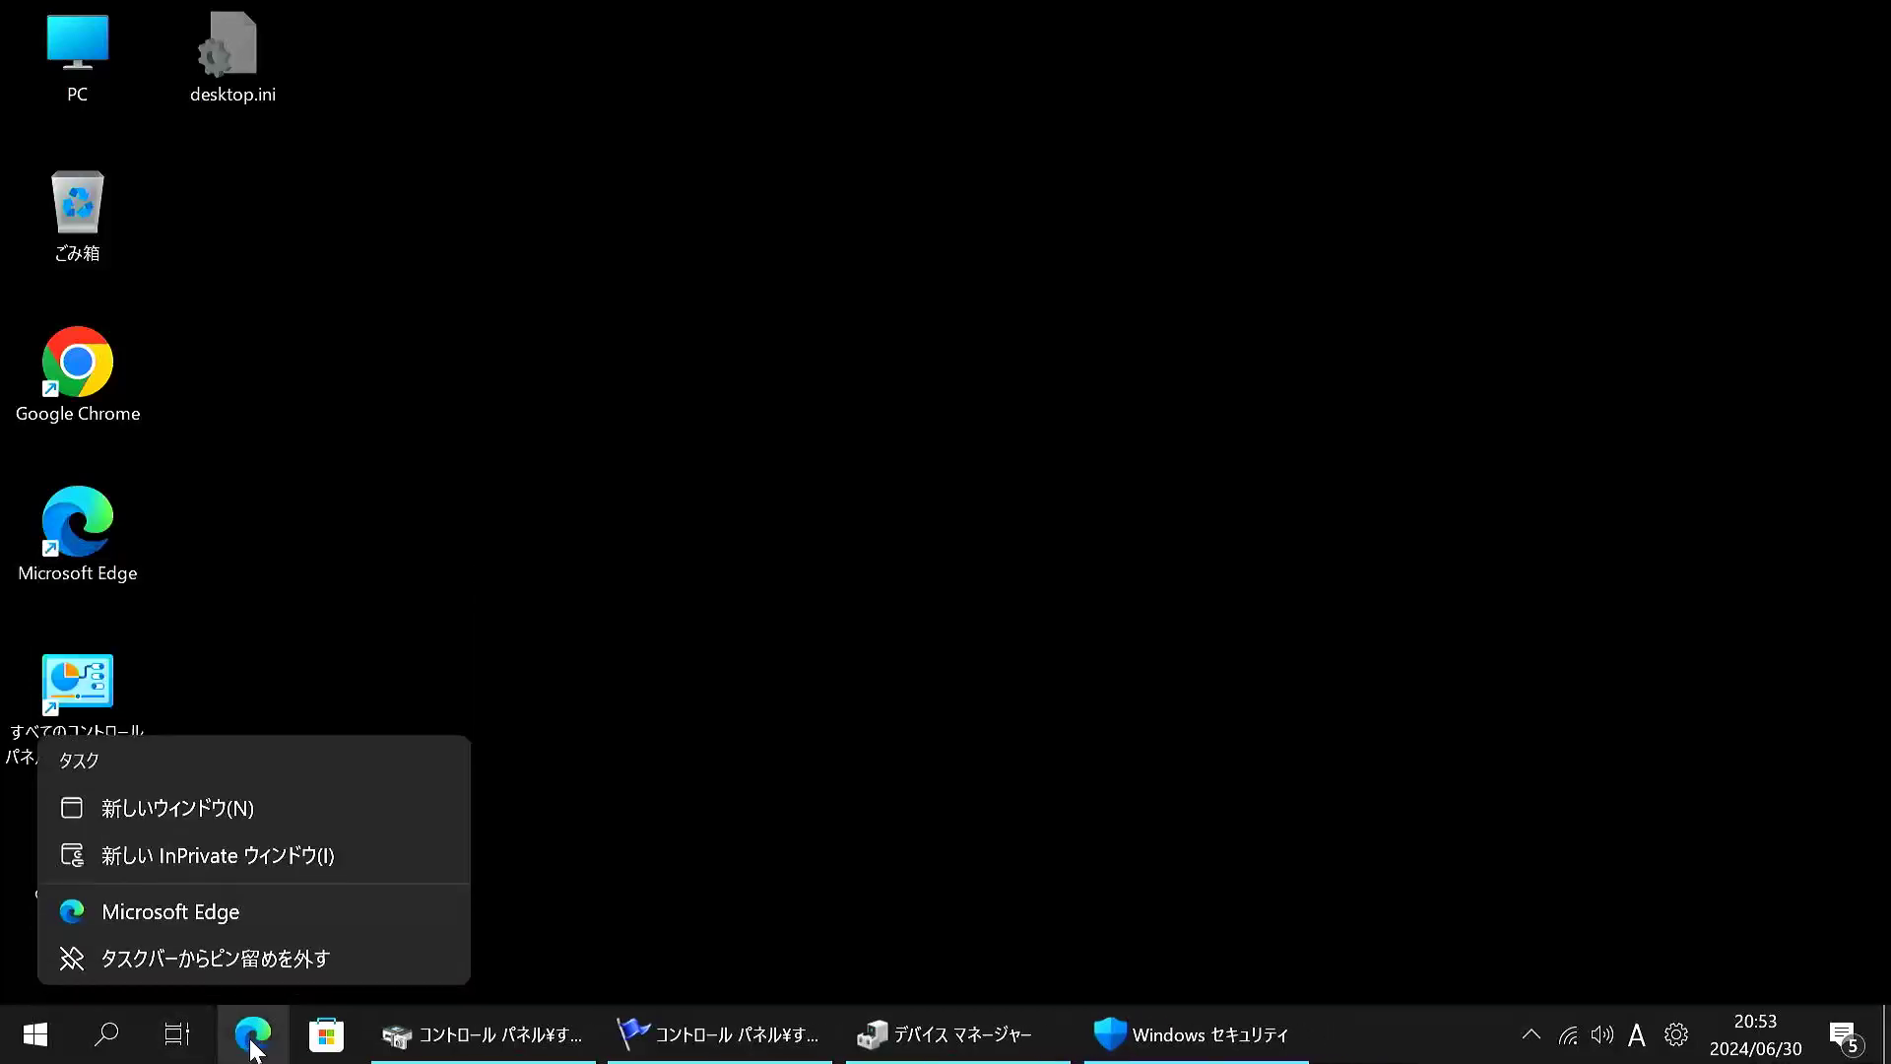
pyautogui.click(235, 960)
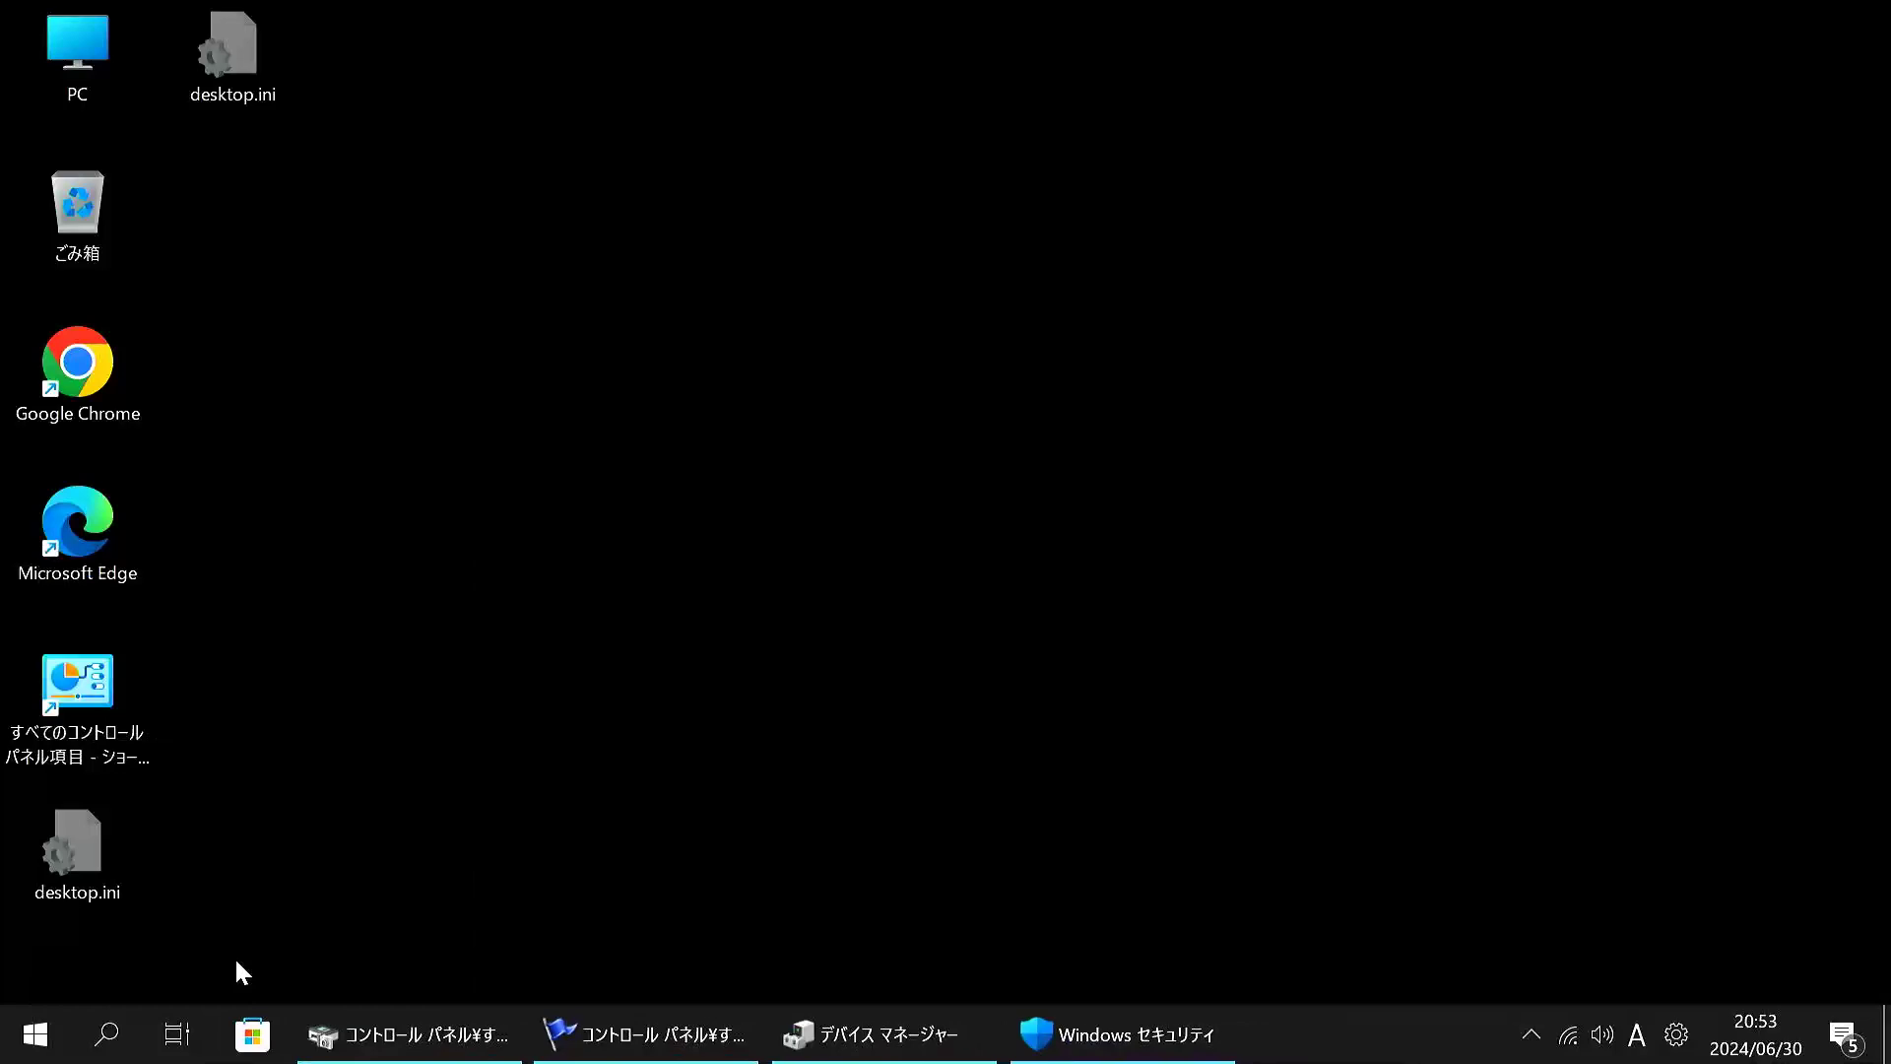
# Unpin Microsoft Store from the taskbar and turn off タスク バーを固定する so the taskbar is unlocked.
pyautogui.rightClick(254, 1046)
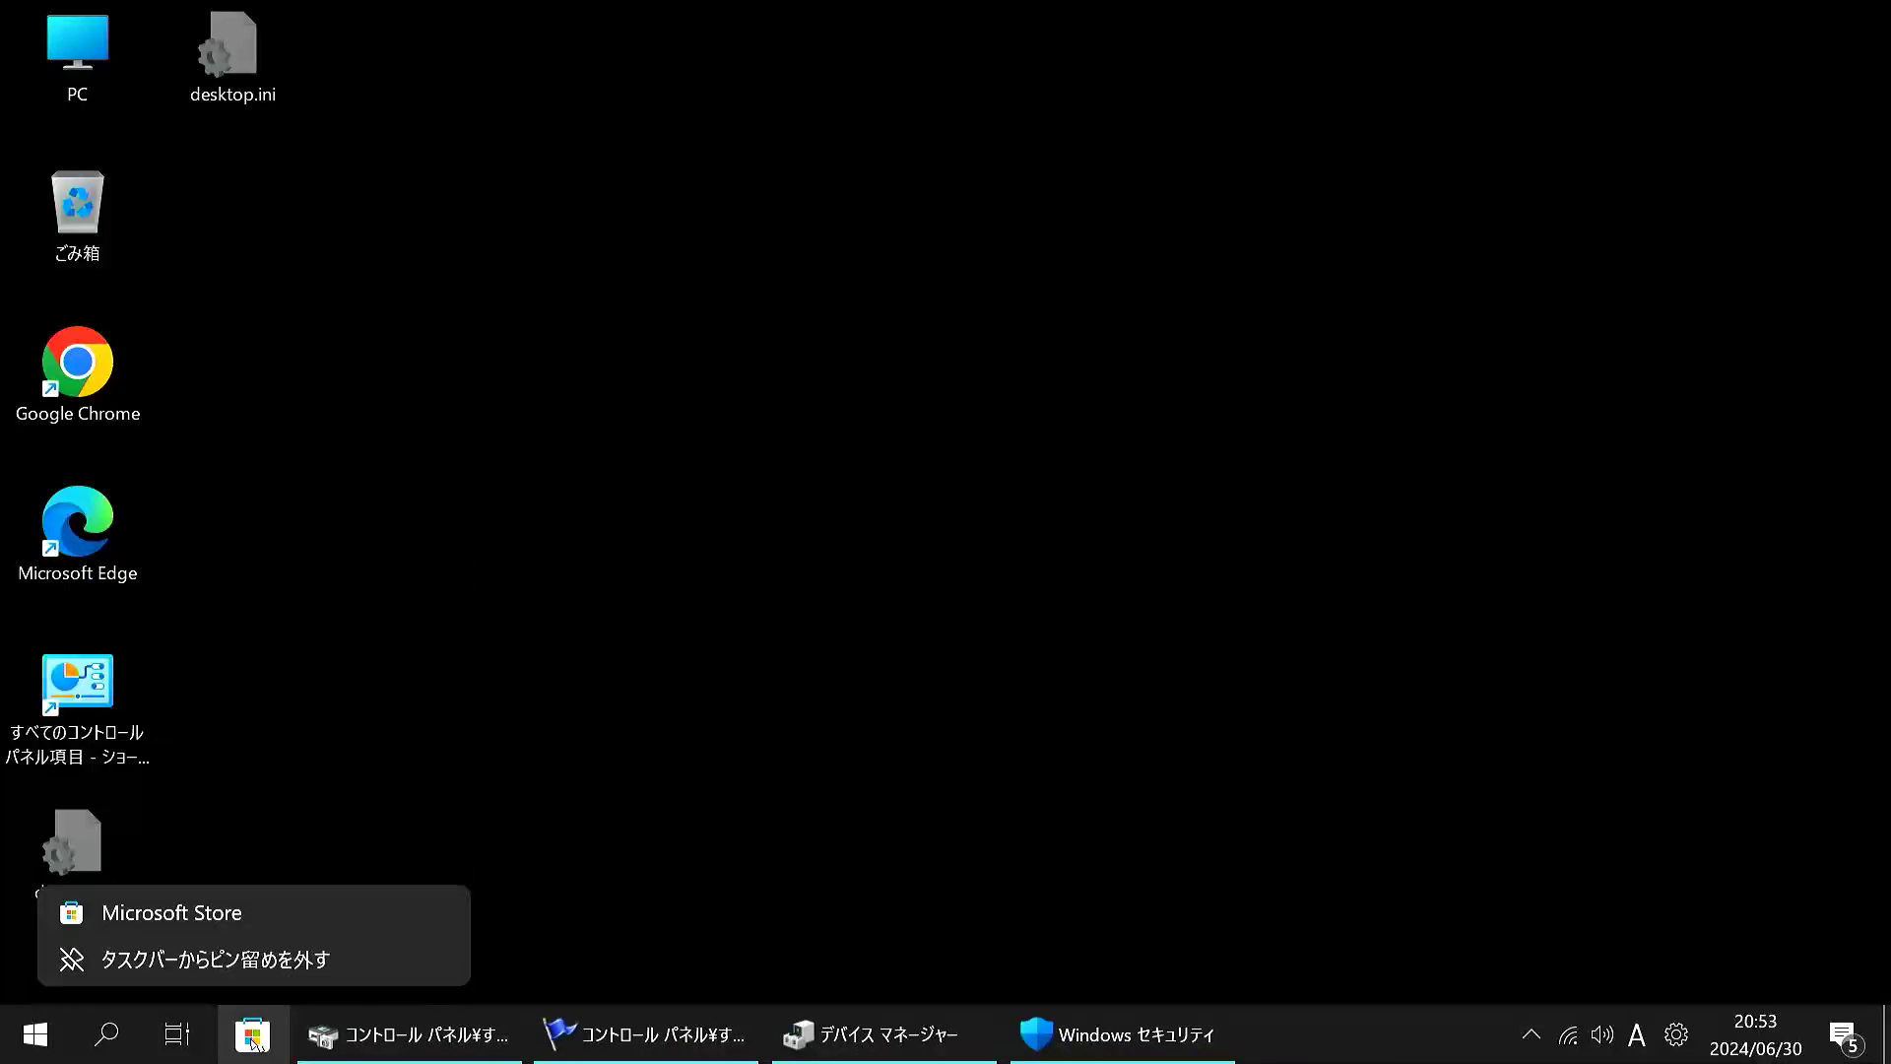
pyautogui.click(237, 960)
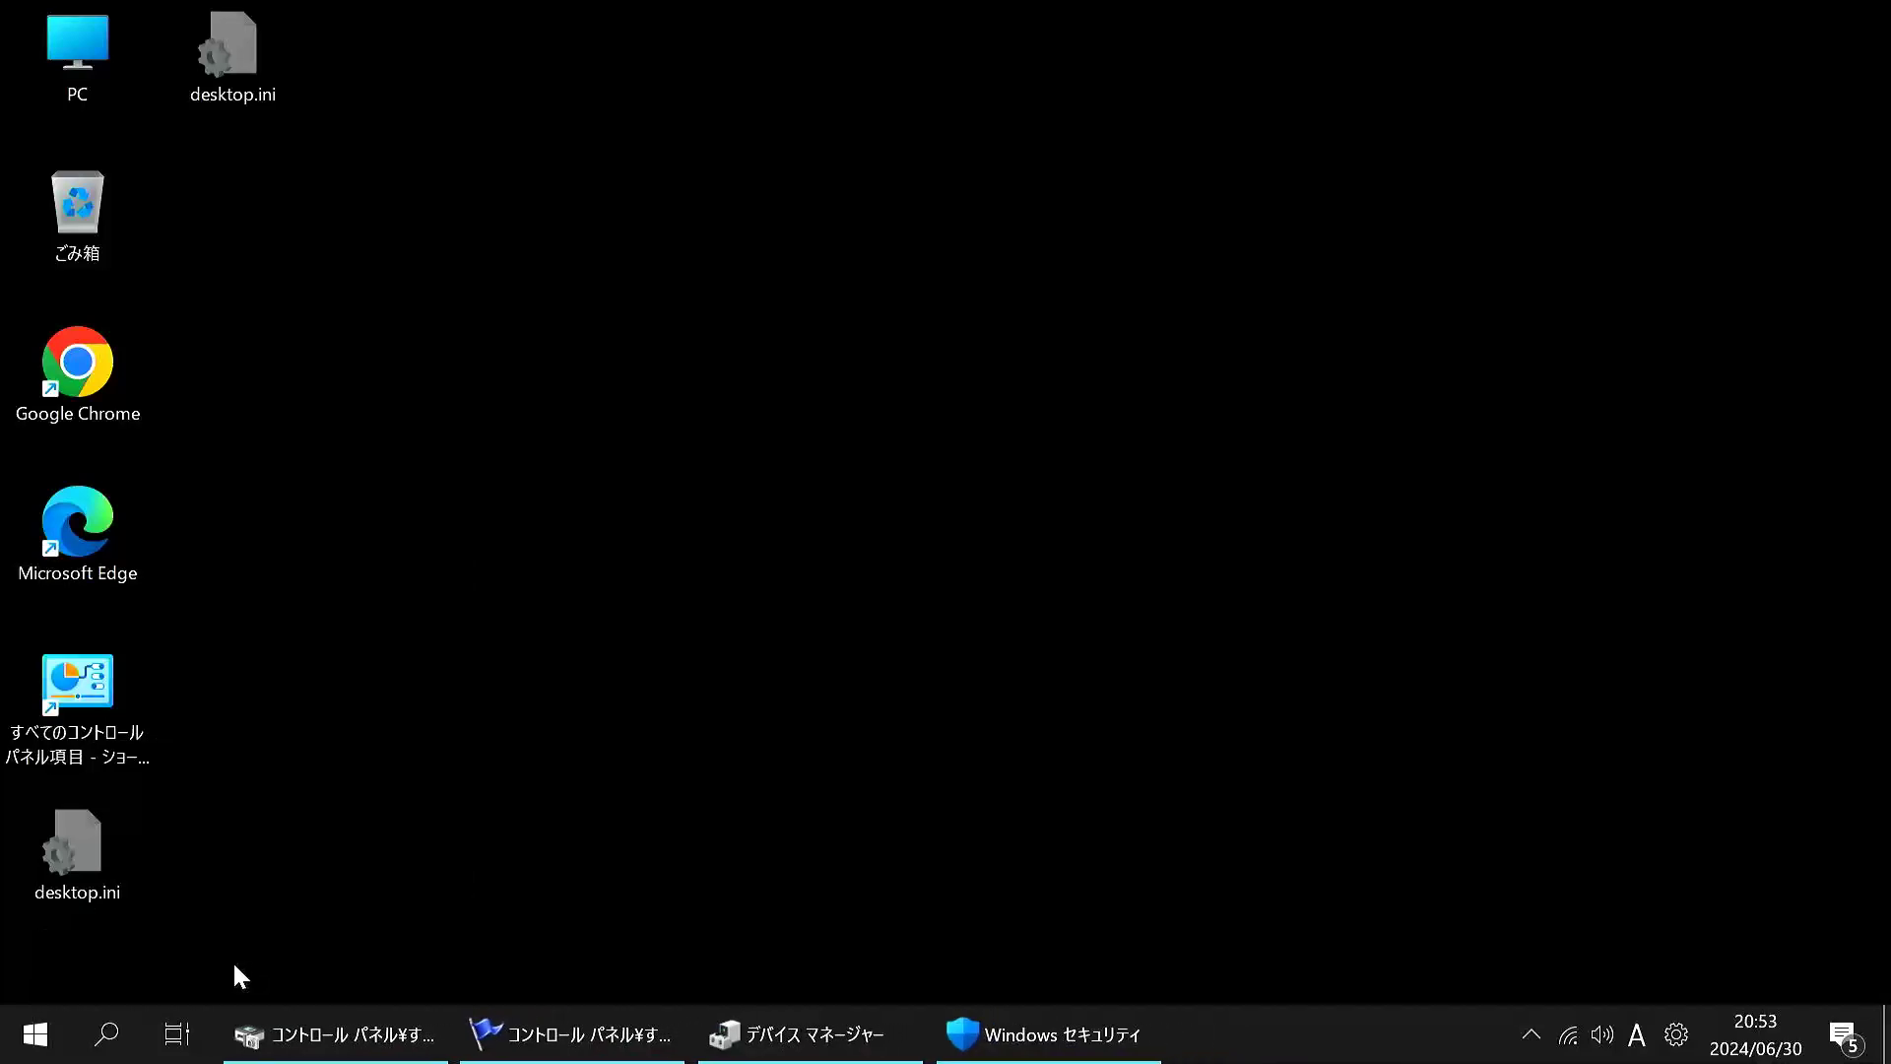
pyautogui.rightClick(110, 1049)
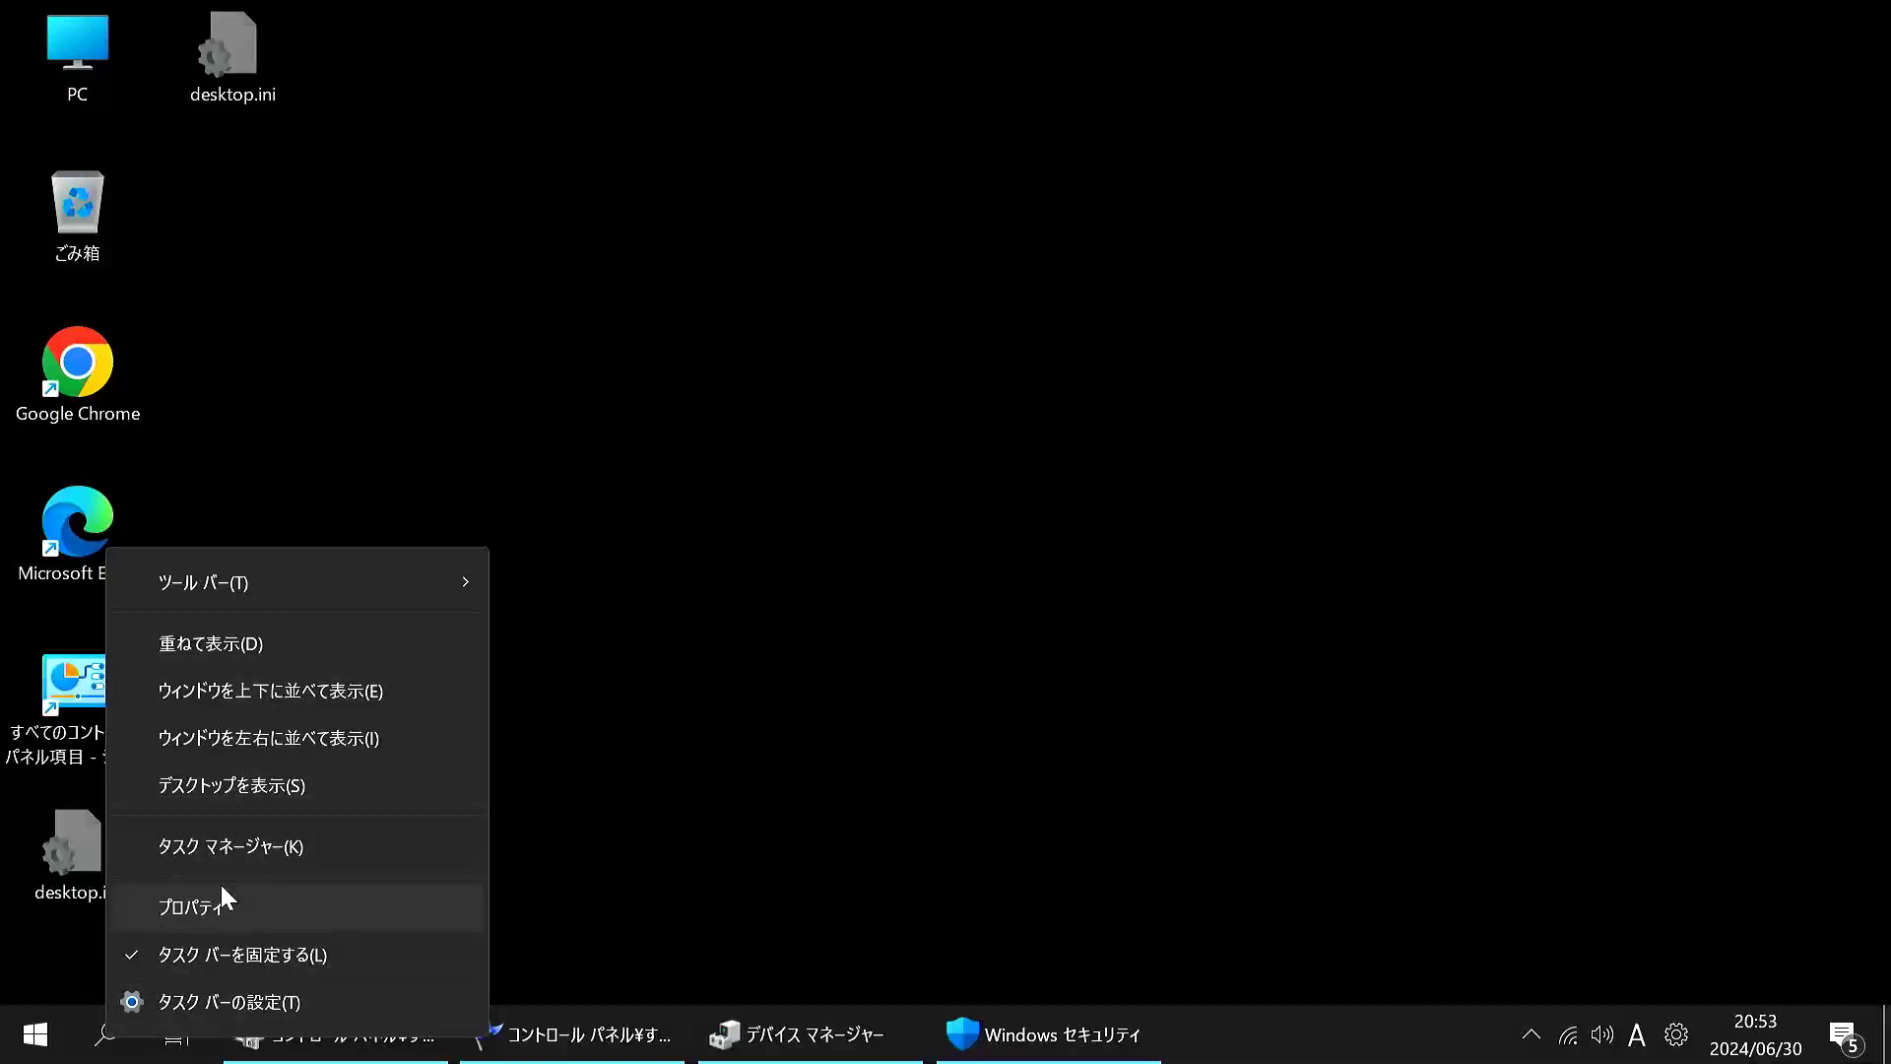
pyautogui.click(209, 948)
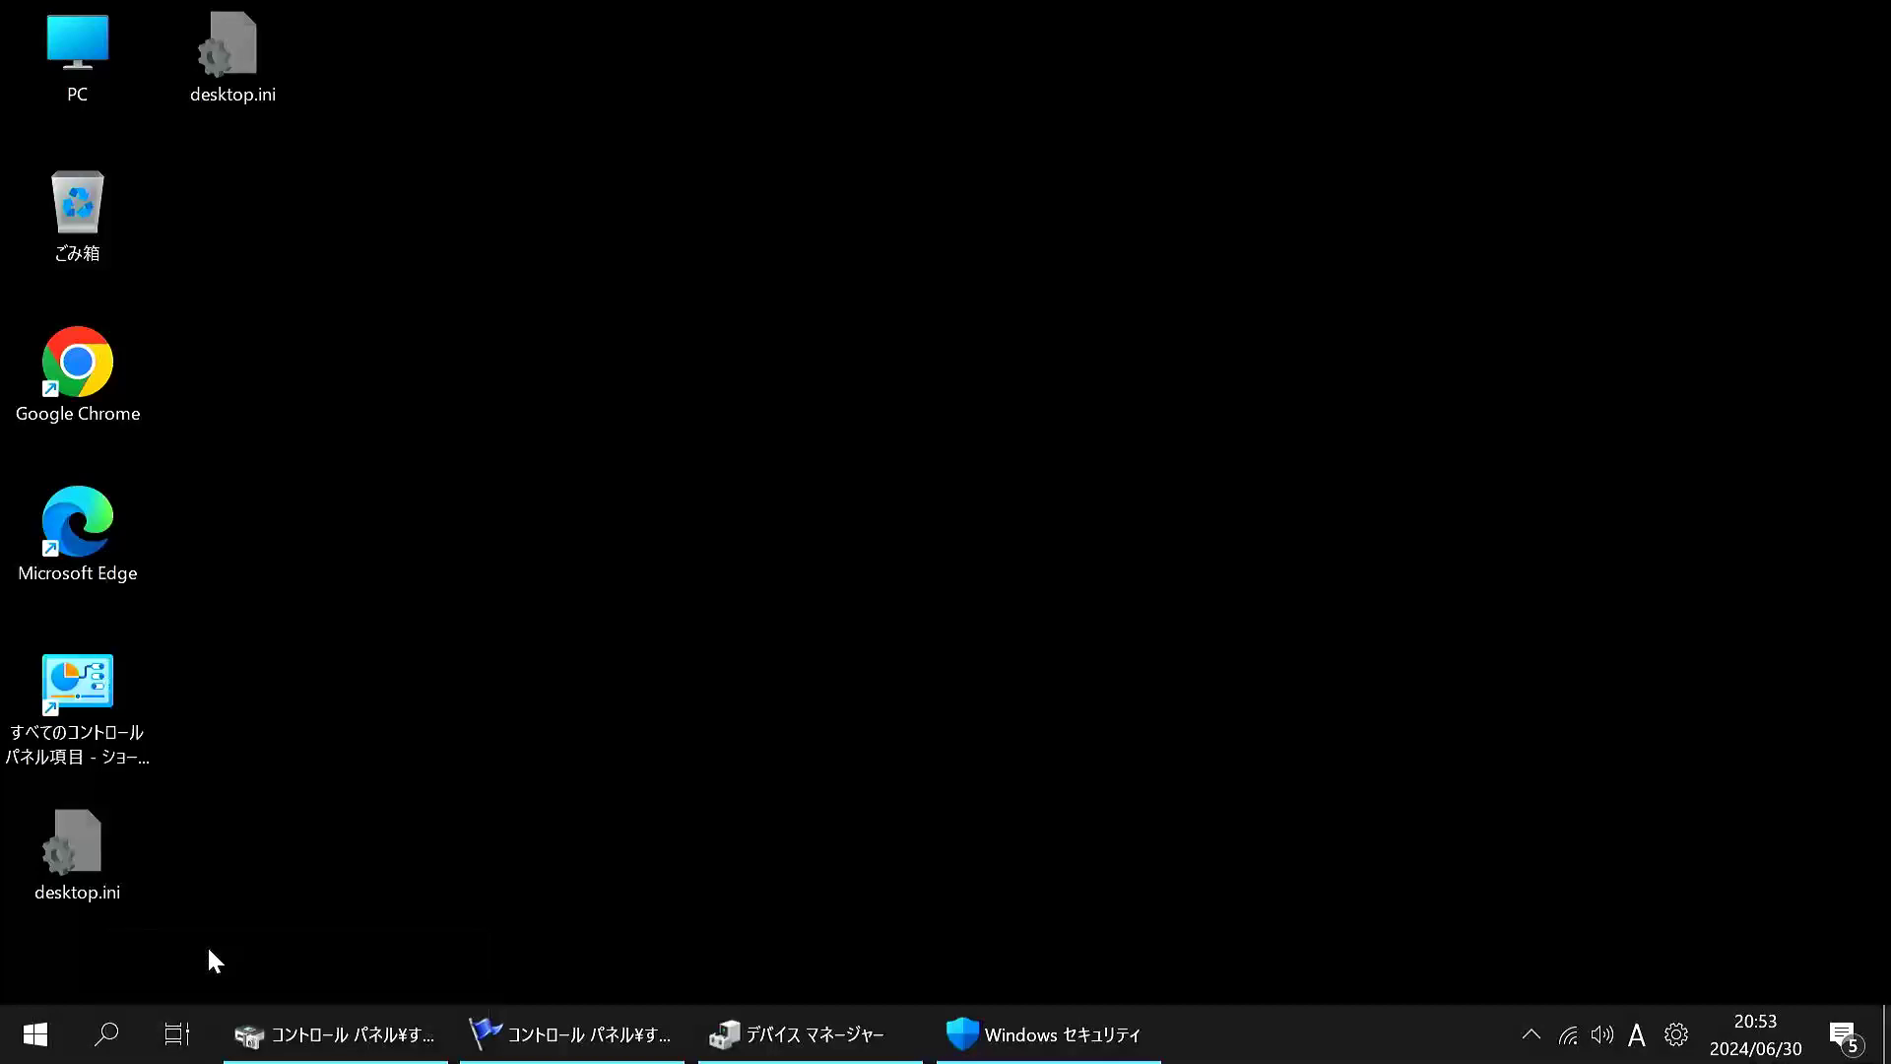
# In the taskbar settings, turn off the チャット and ウィジェット taskbar items.
pyautogui.rightClick(120, 1047)
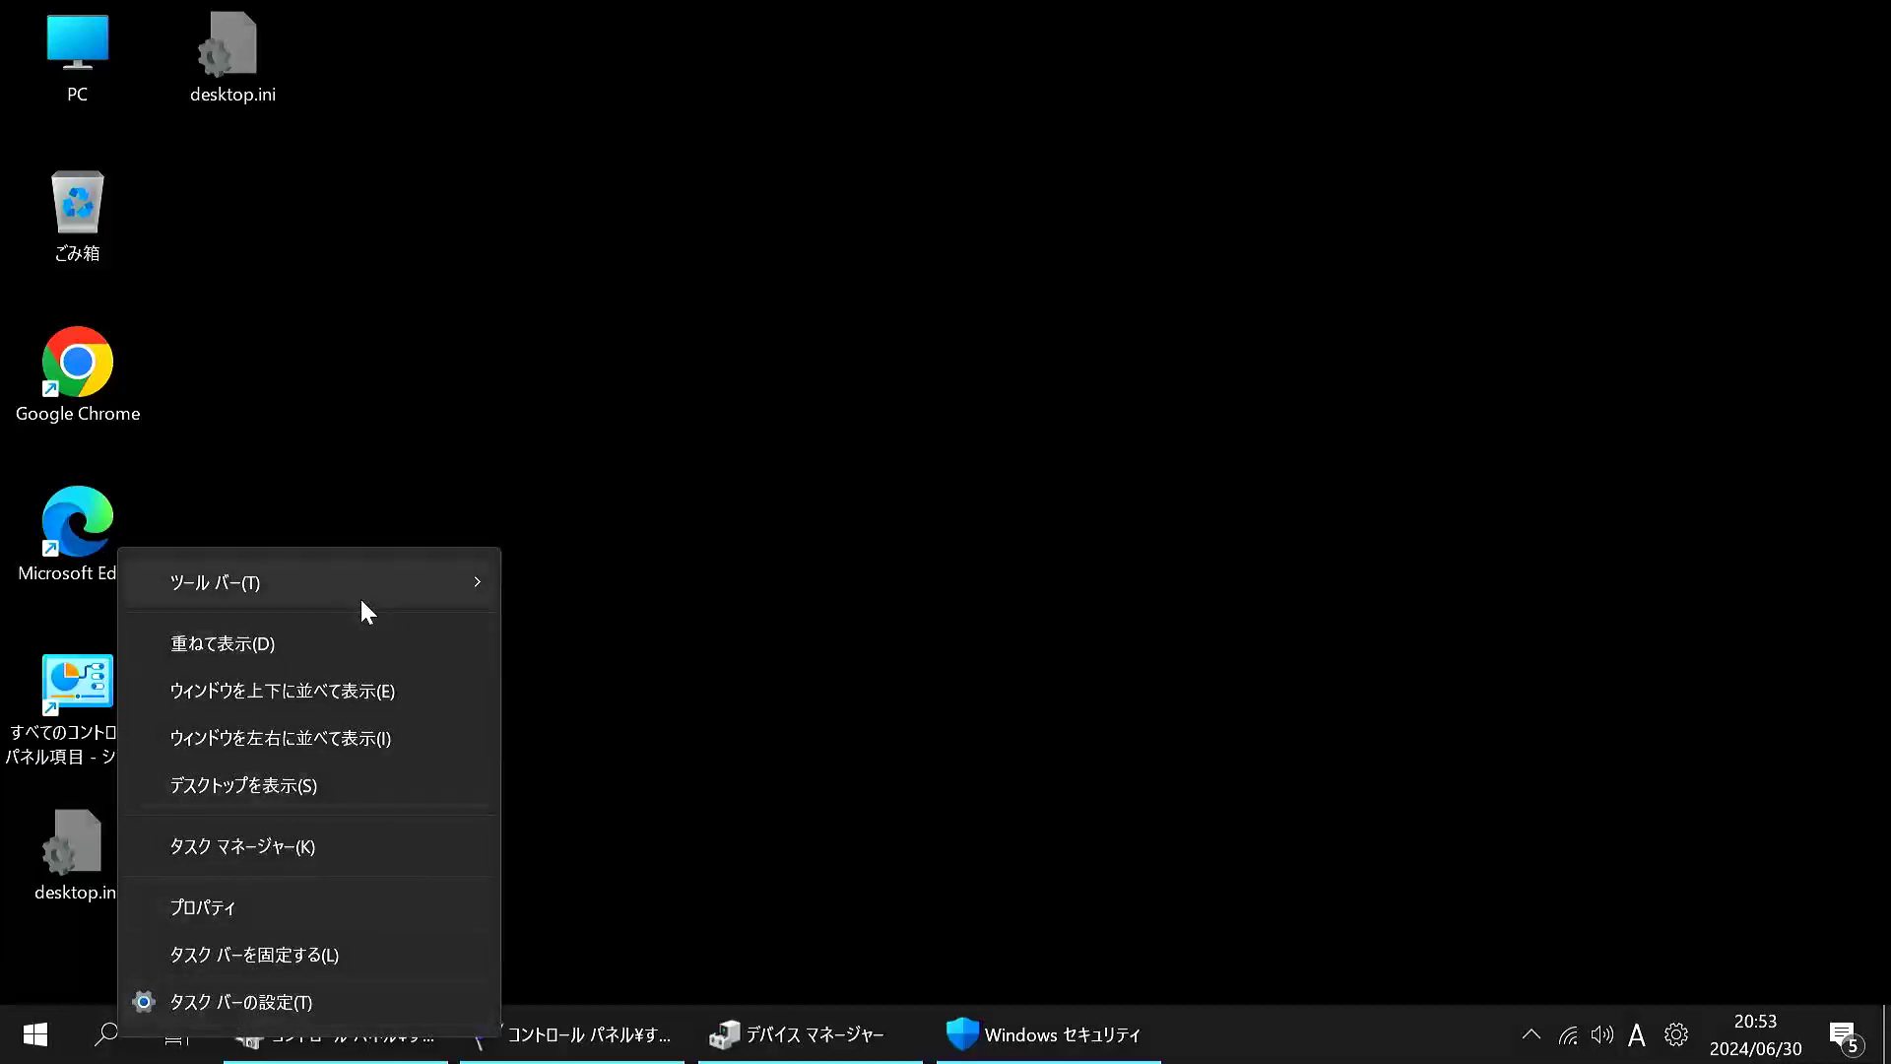
pyautogui.moveTo(410, 589)
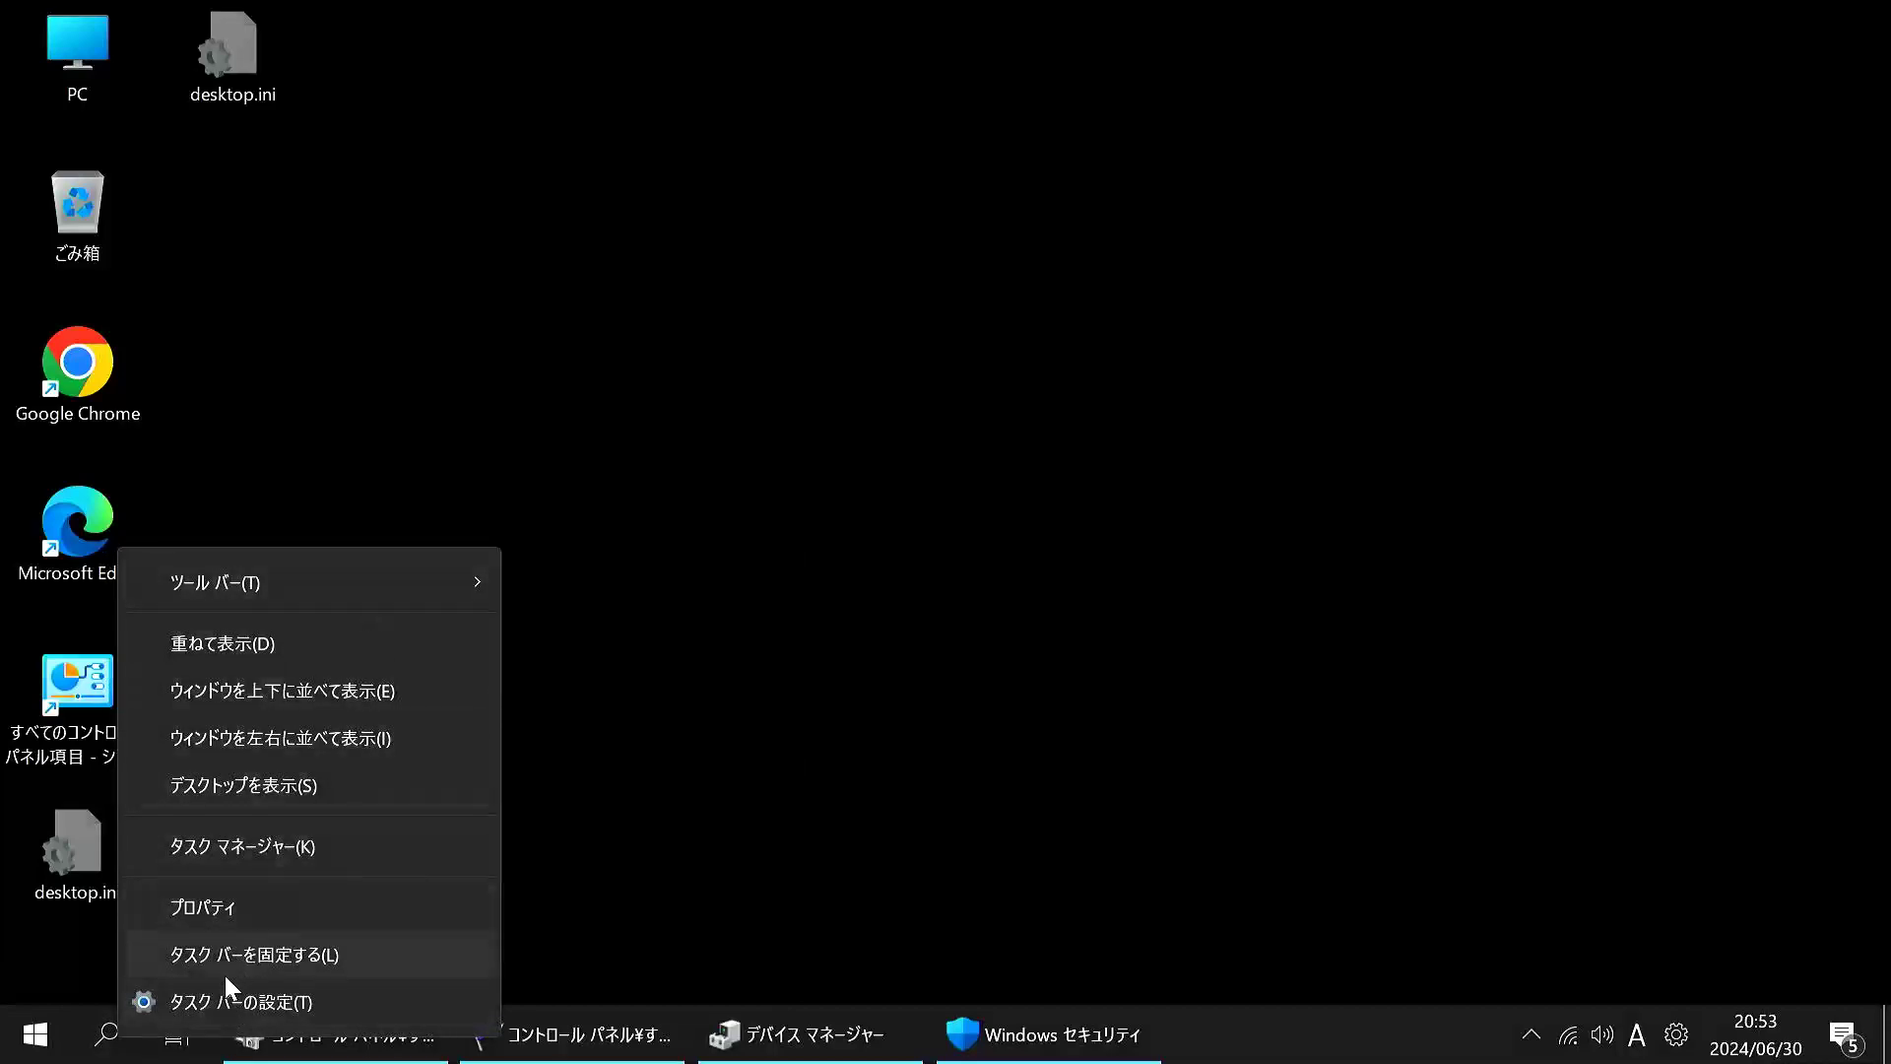
pyautogui.click(215, 1005)
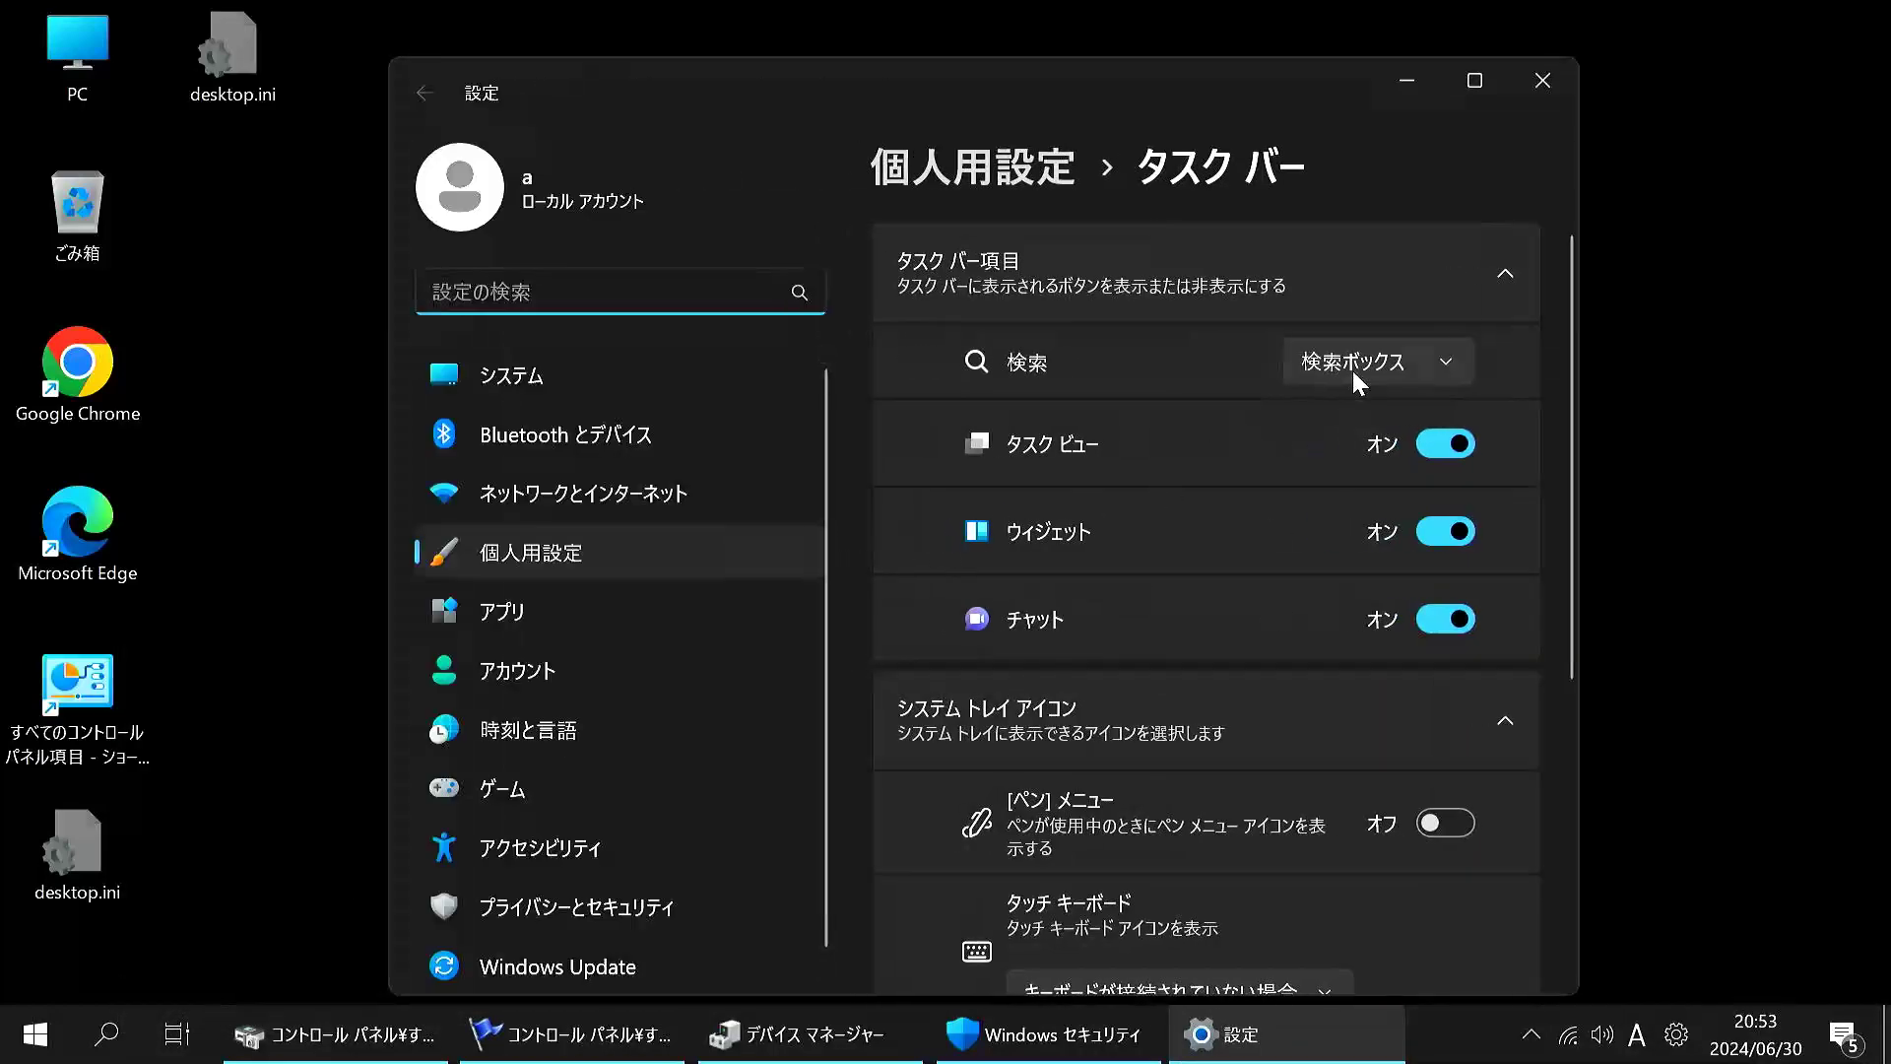
pyautogui.click(1448, 361)
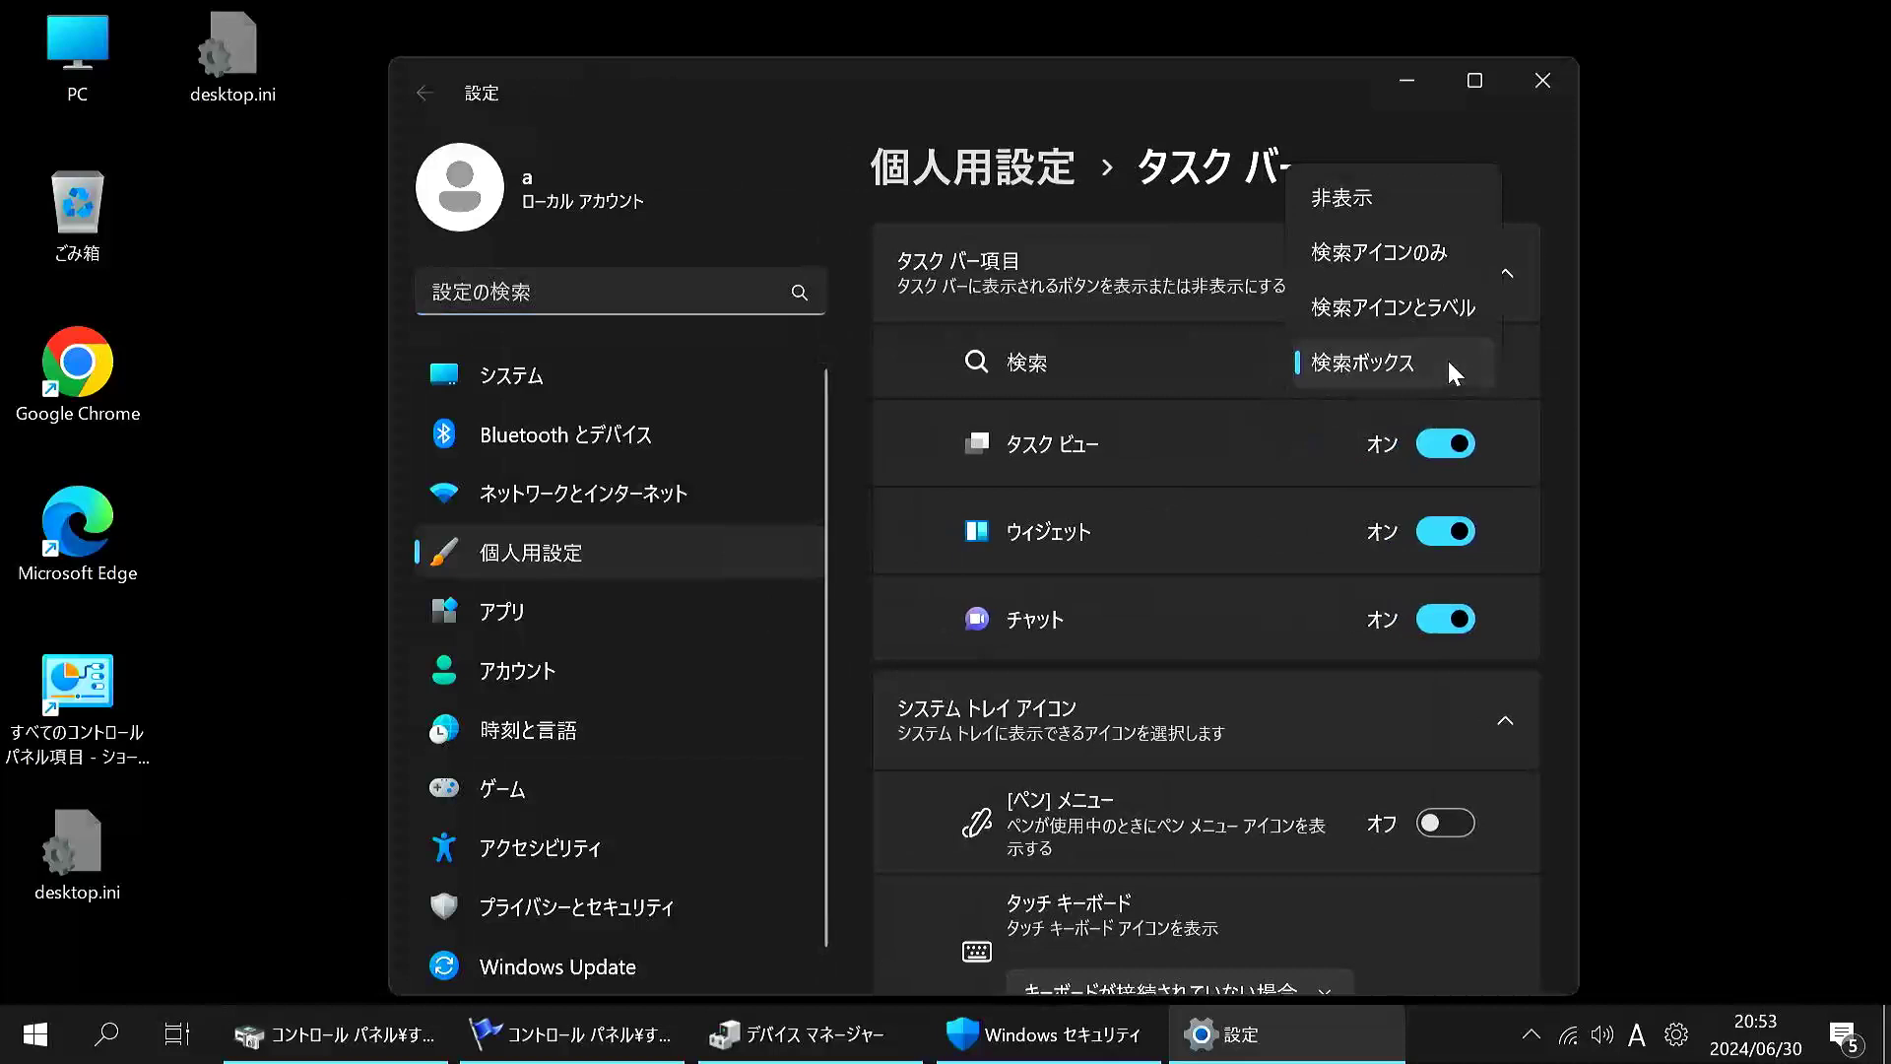
pyautogui.click(1448, 360)
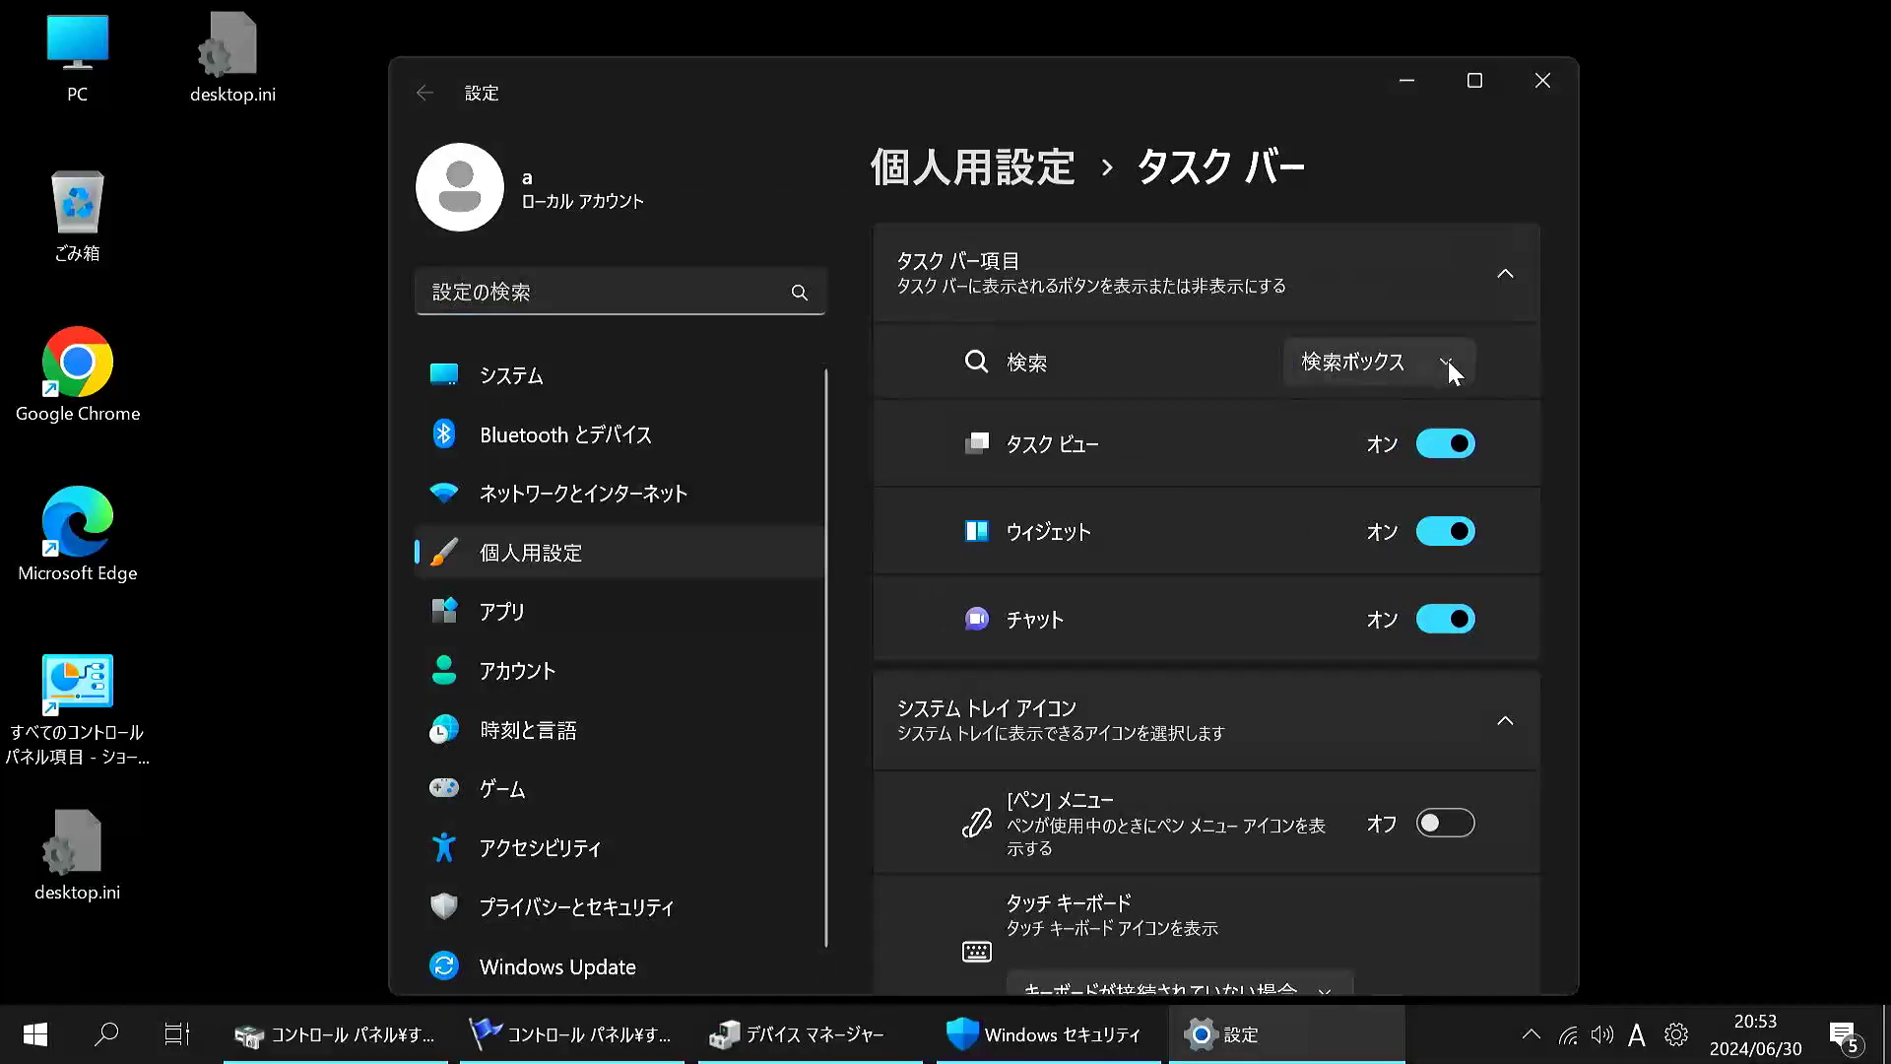
pyautogui.click(1445, 618)
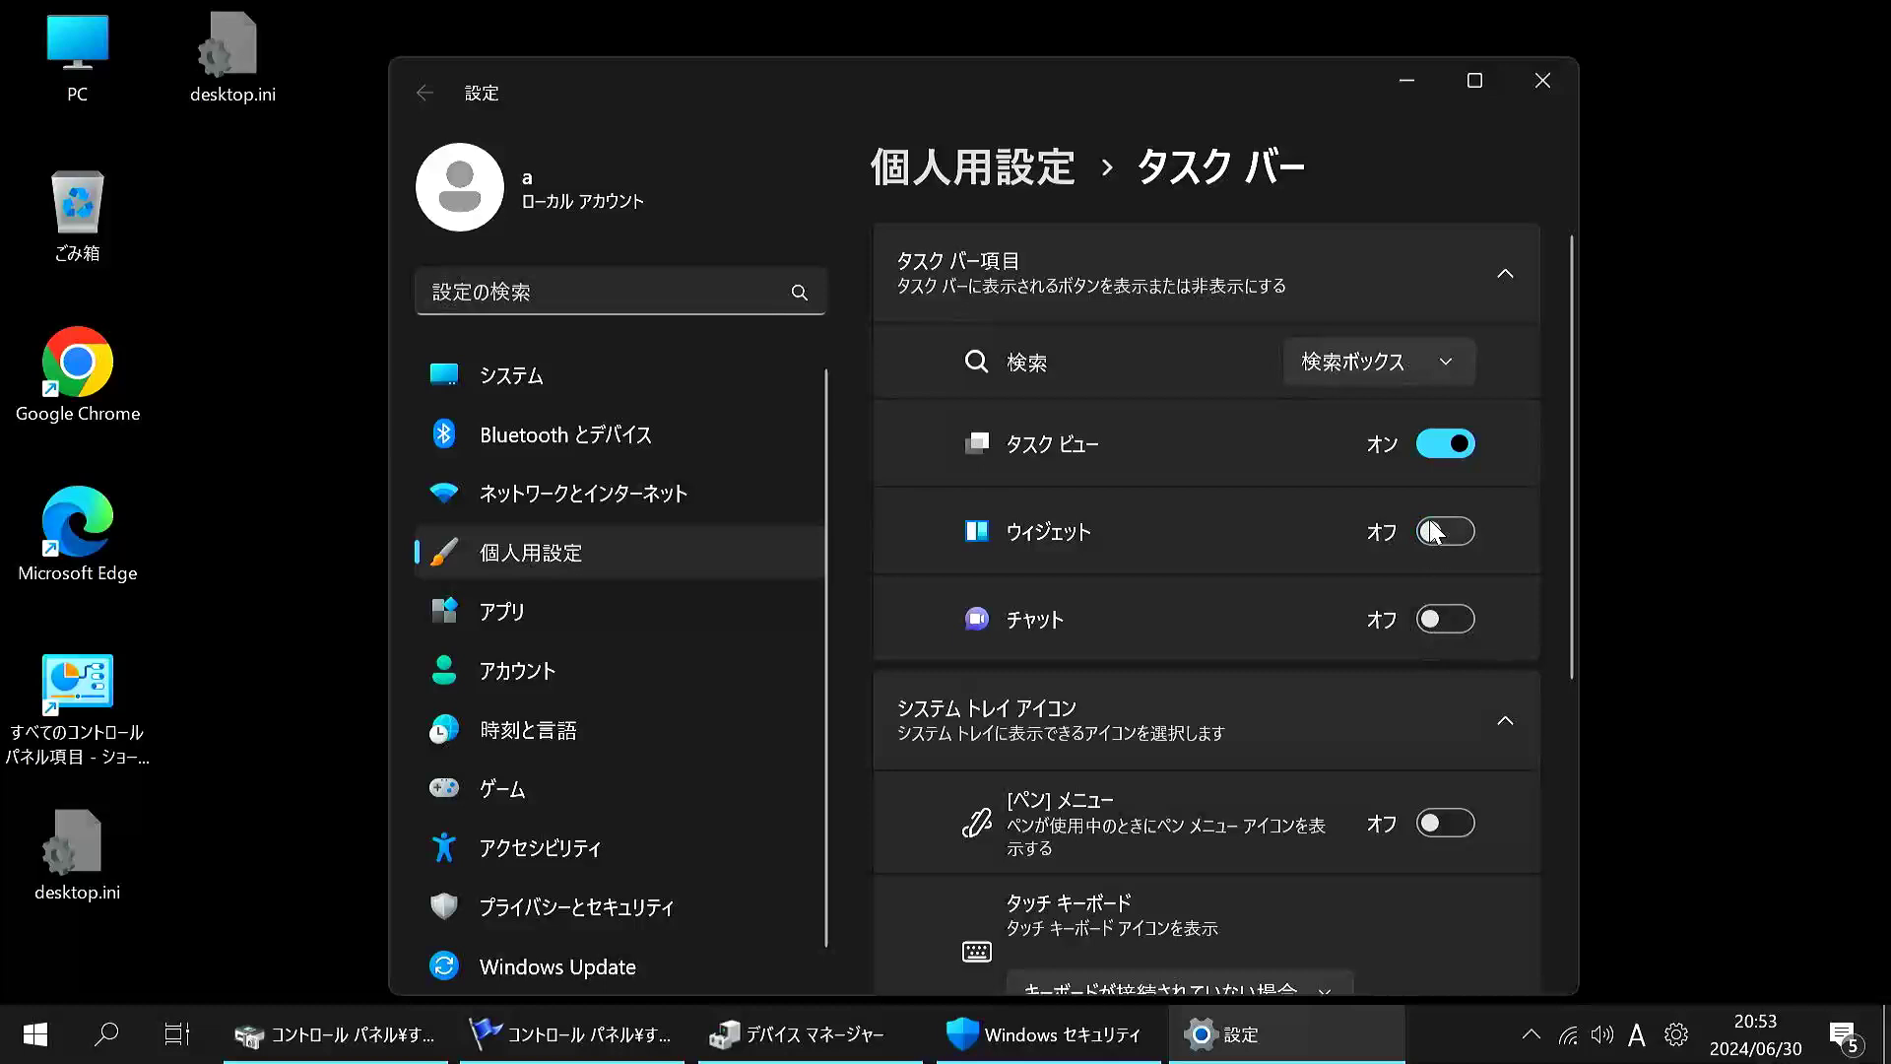
# Review the system tray icon options and try toggling the タスク ビュー taskbar item off and back on.
pyautogui.scroll(-1, 1428, 518)
pyautogui.scroll(-3, 1429, 516)
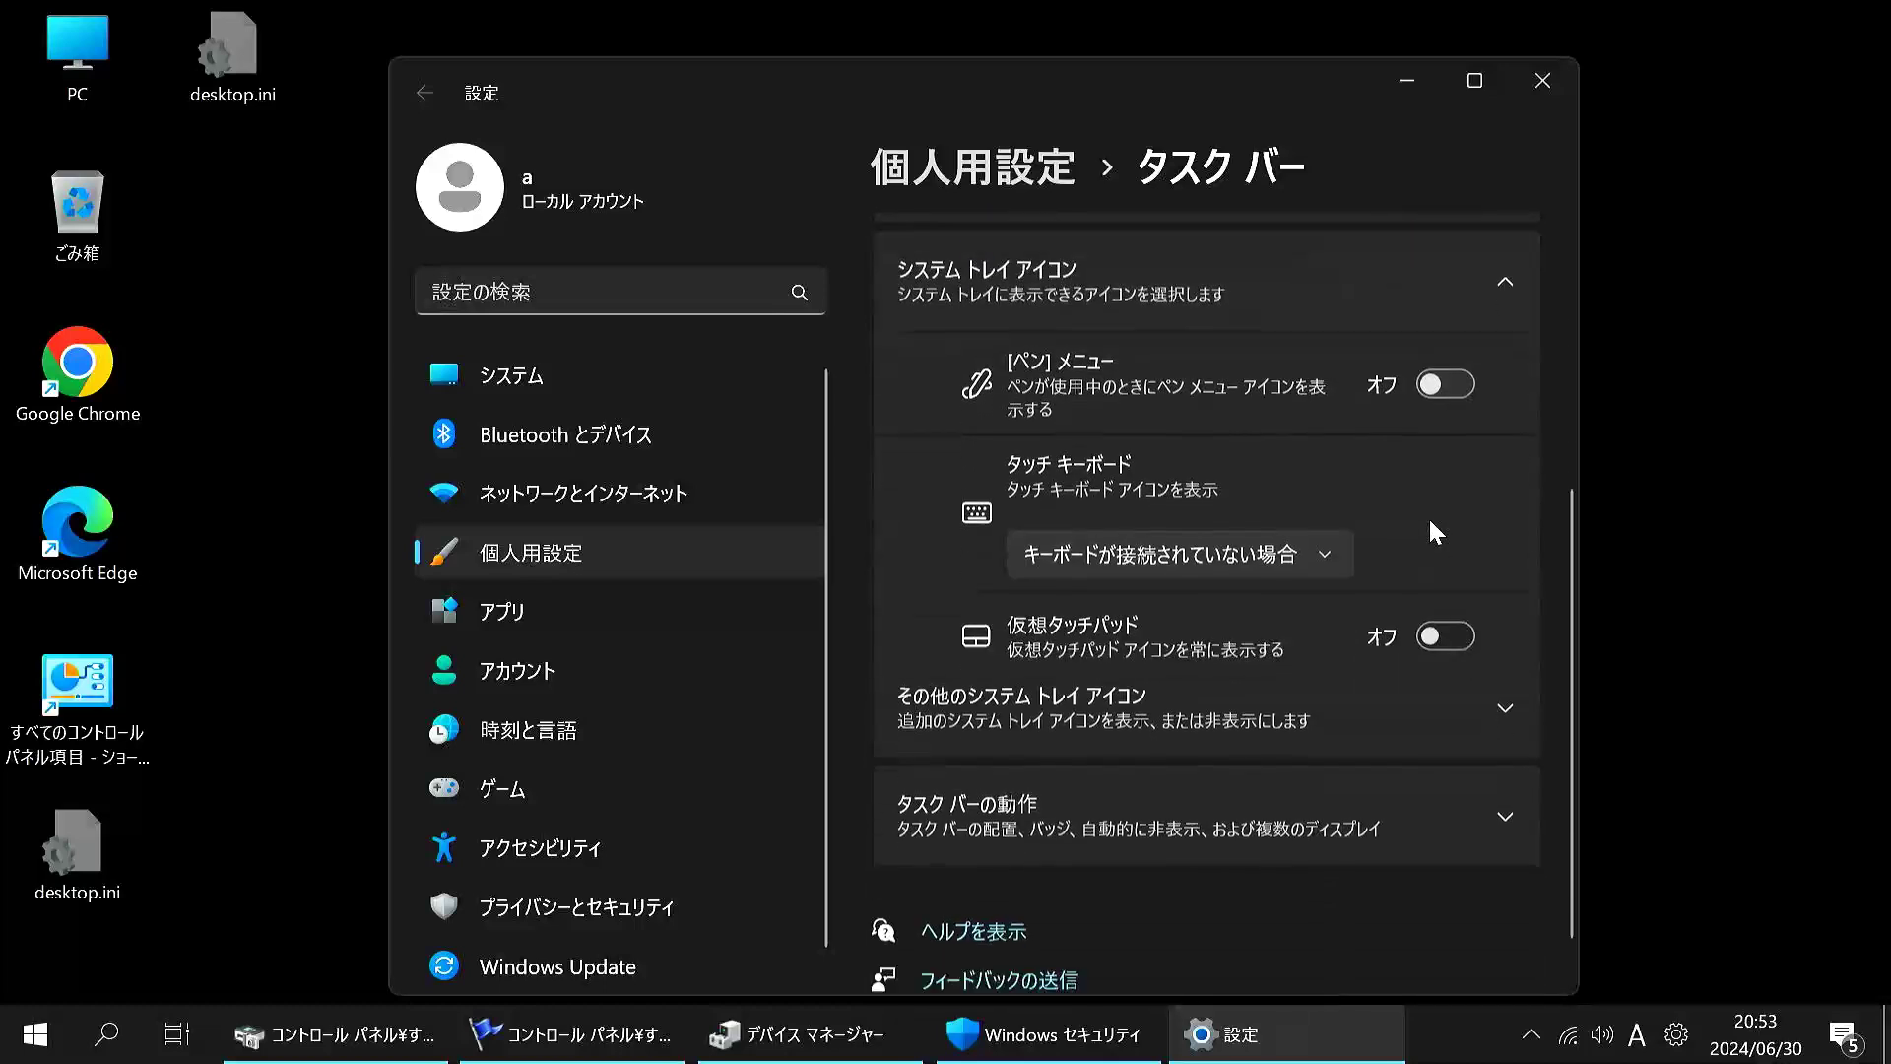
pyautogui.scroll(-1, 1430, 522)
pyautogui.scroll(5, 1428, 516)
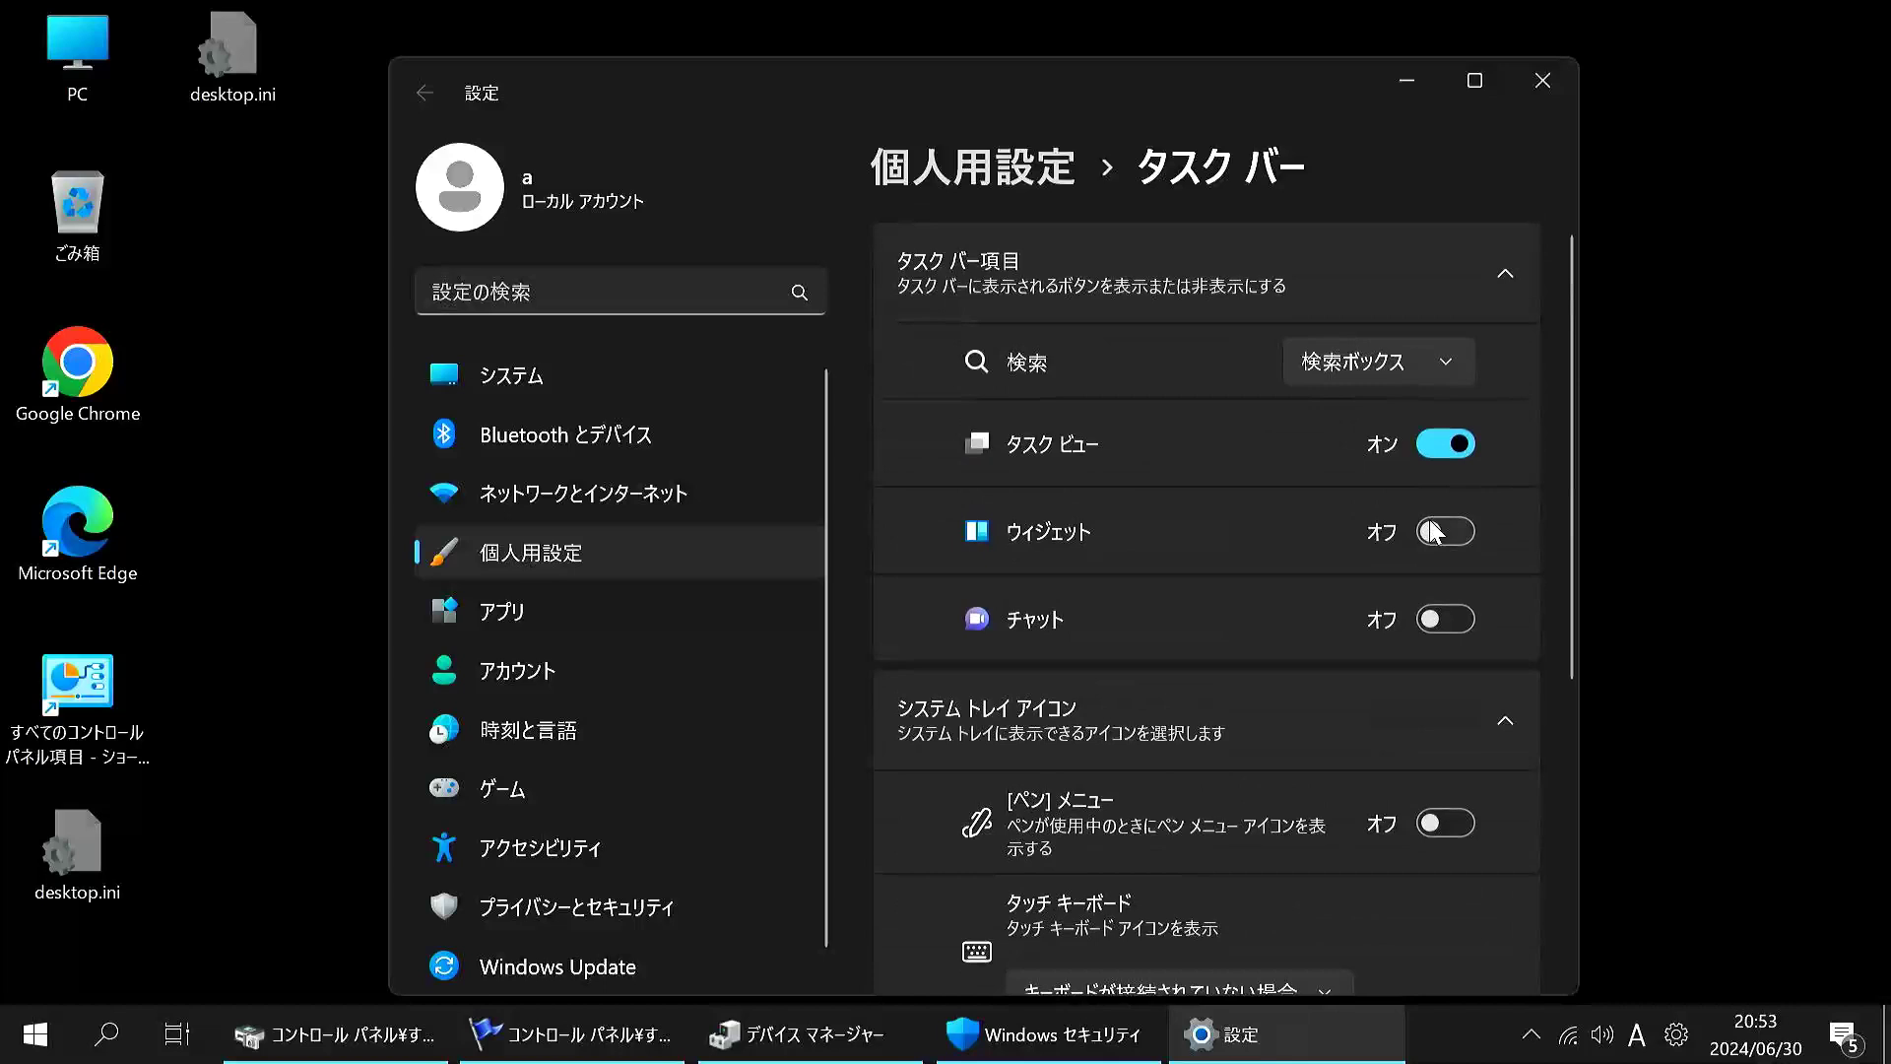
pyautogui.click(1454, 450)
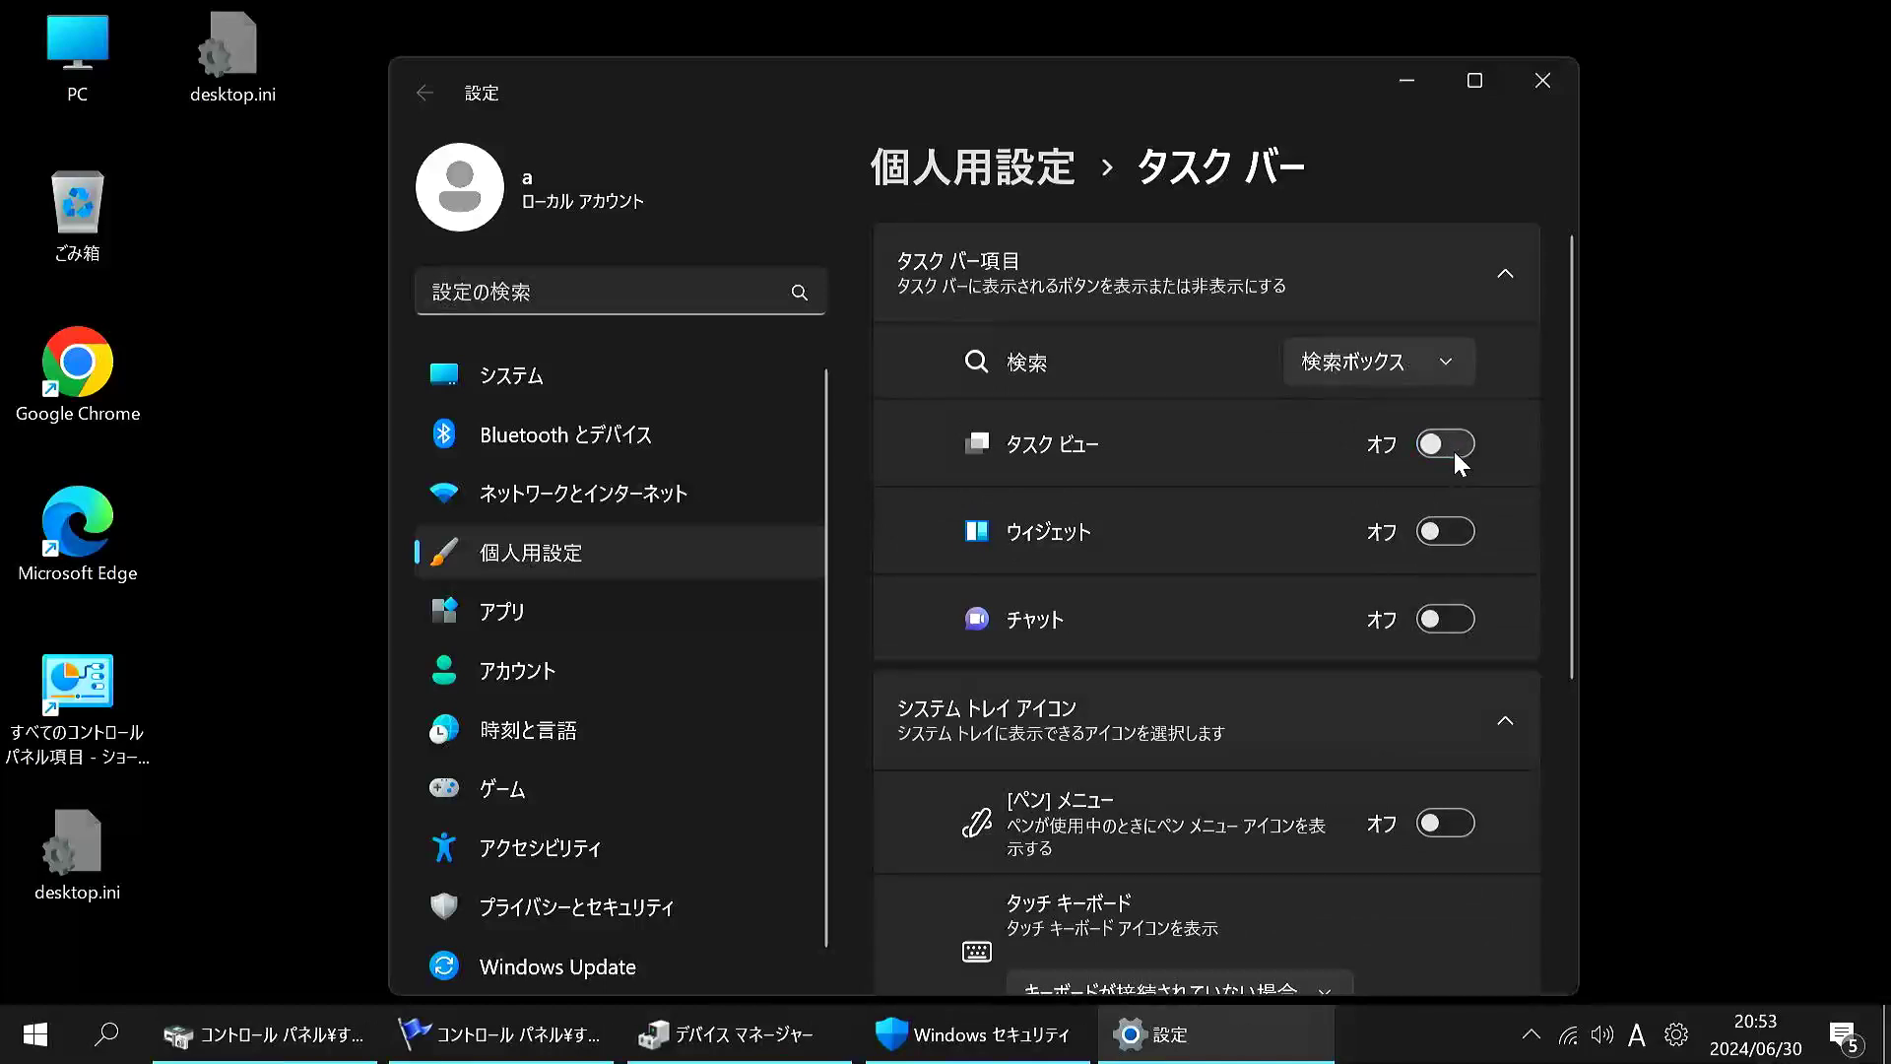
pyautogui.click(1453, 449)
pyautogui.click(1454, 452)
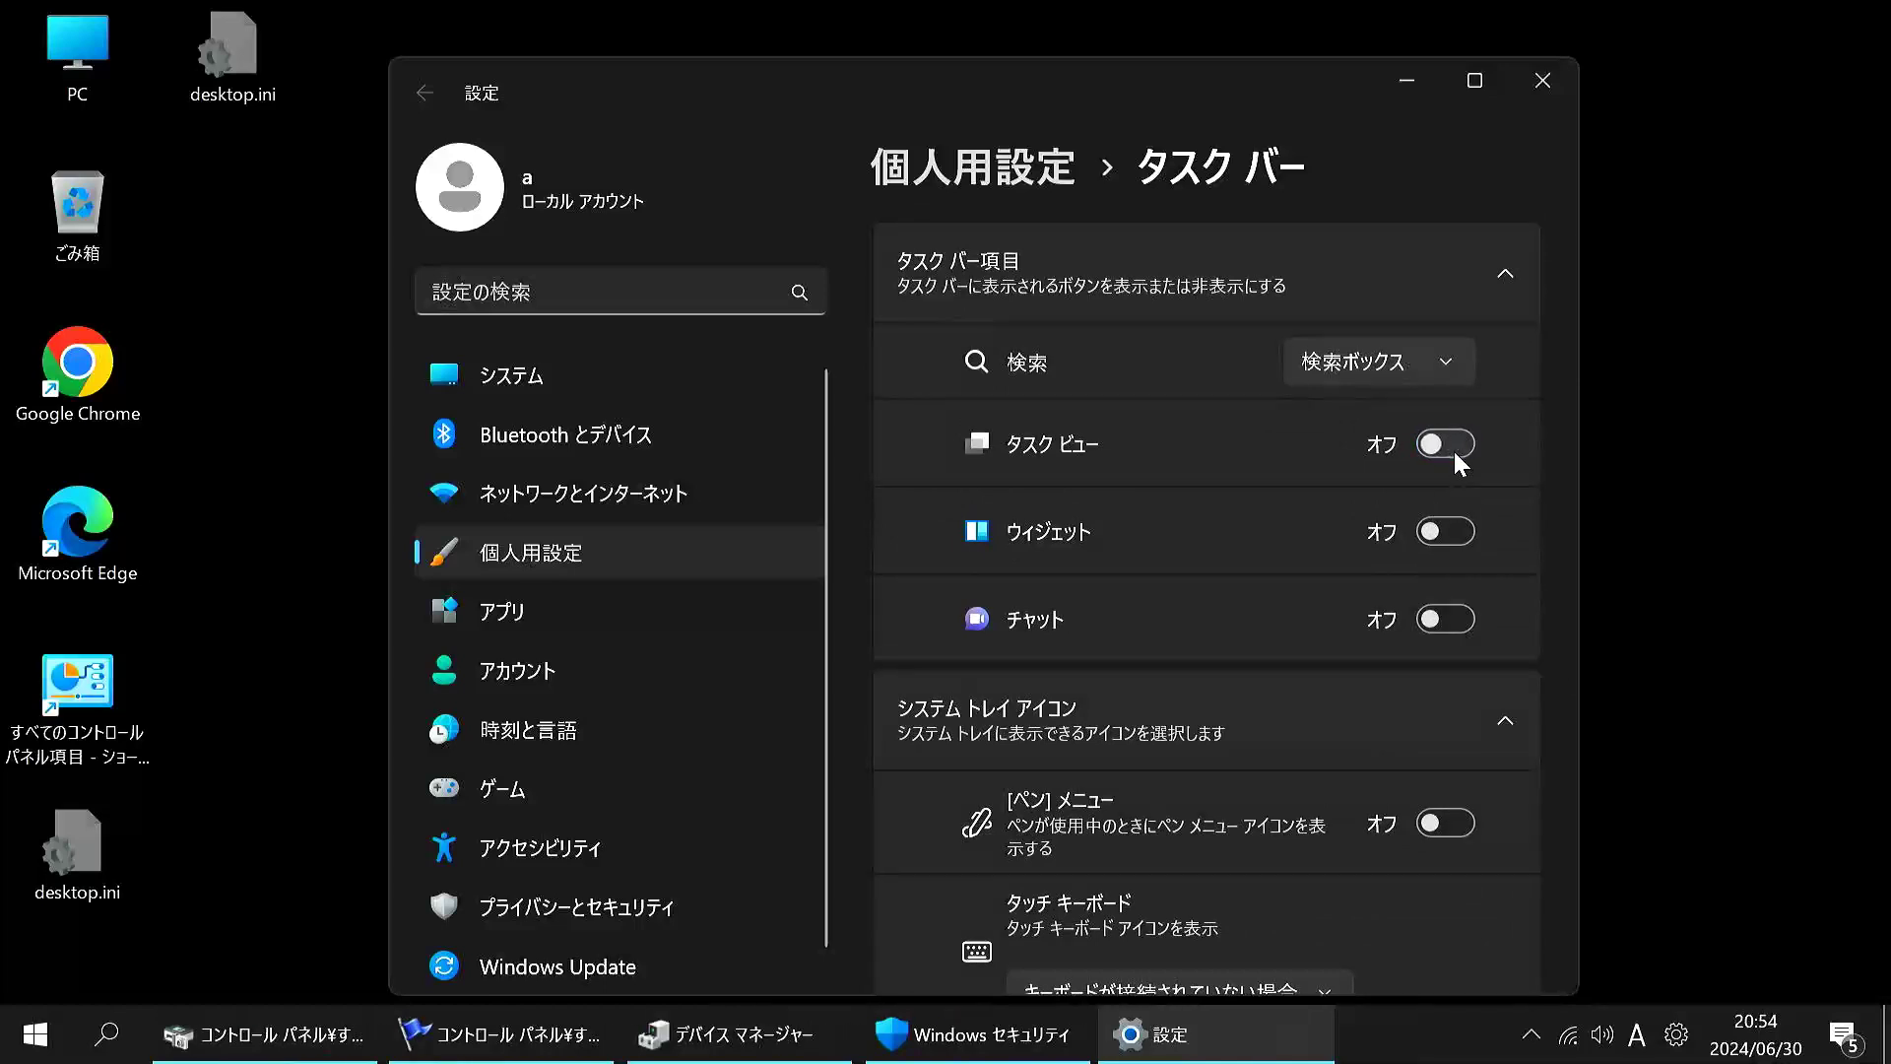
pyautogui.click(1453, 451)
# Set the taskbar's 検索 item to 非表示 and close the settings window.
pyautogui.click(1438, 351)
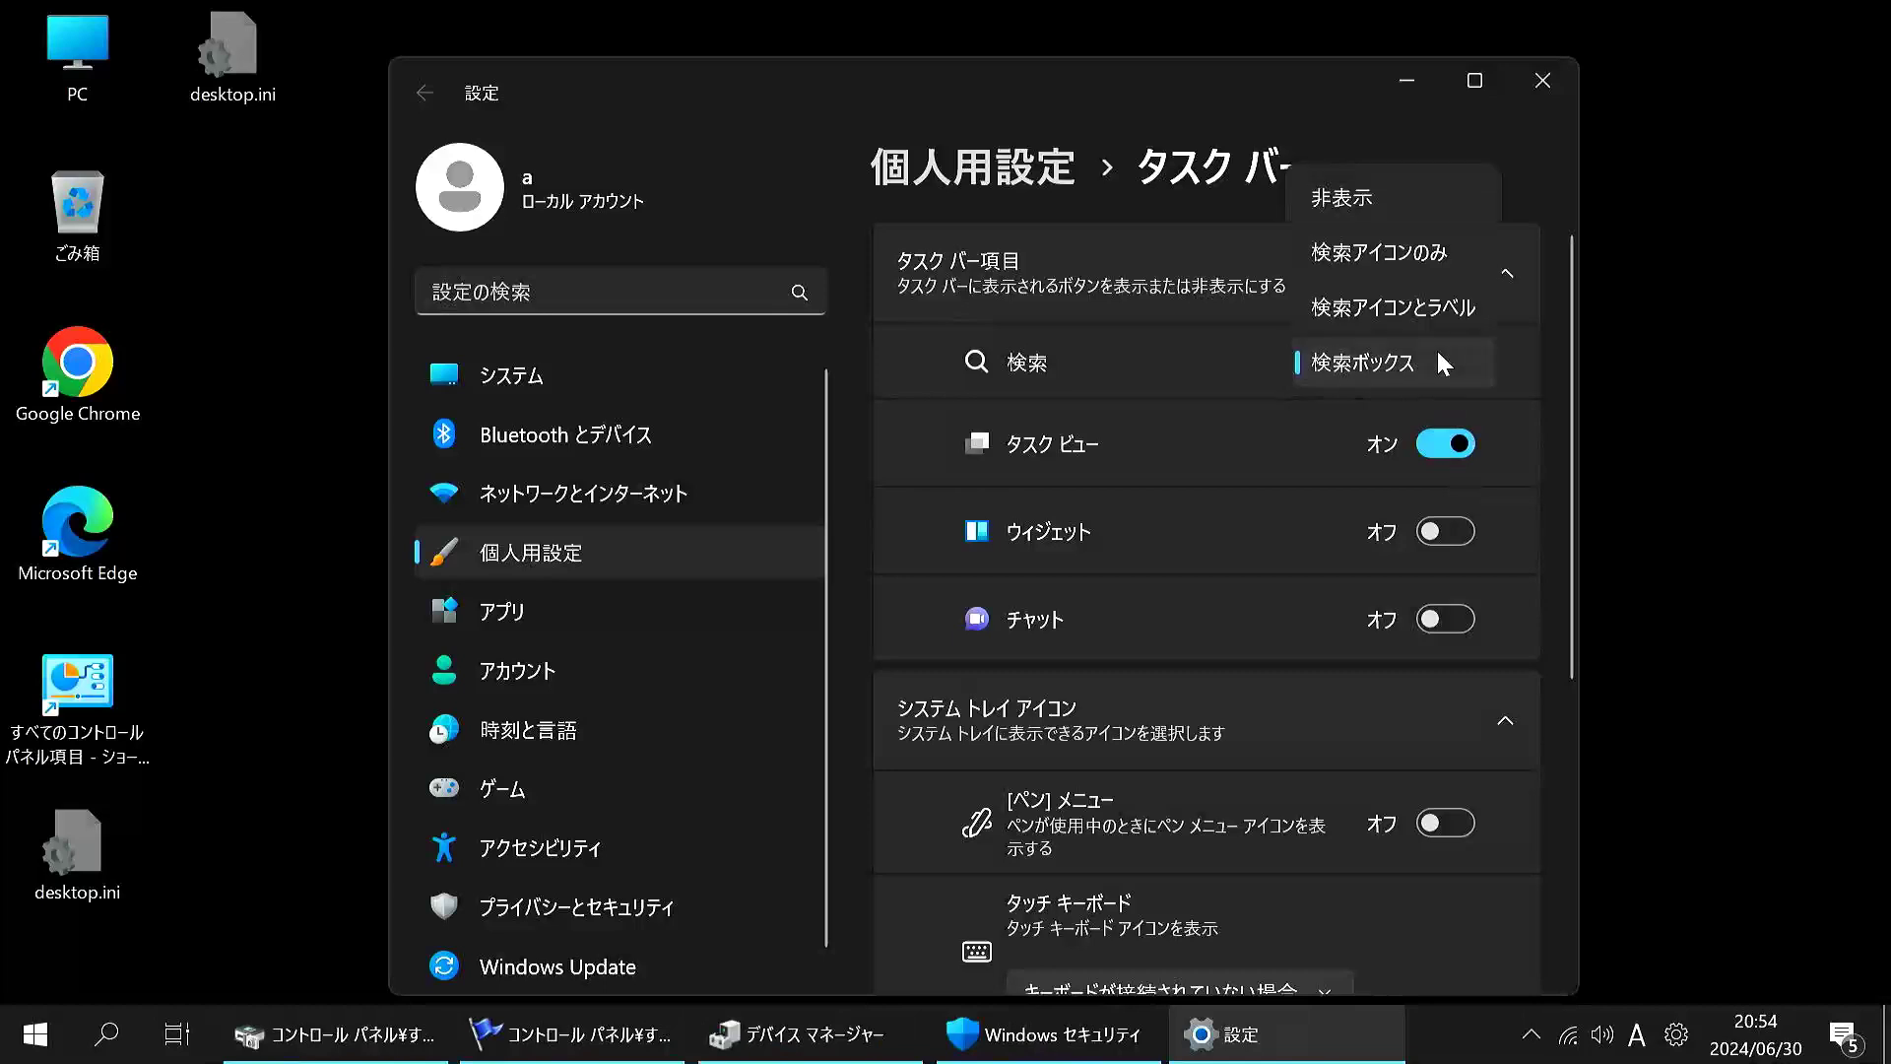
pyautogui.click(1368, 310)
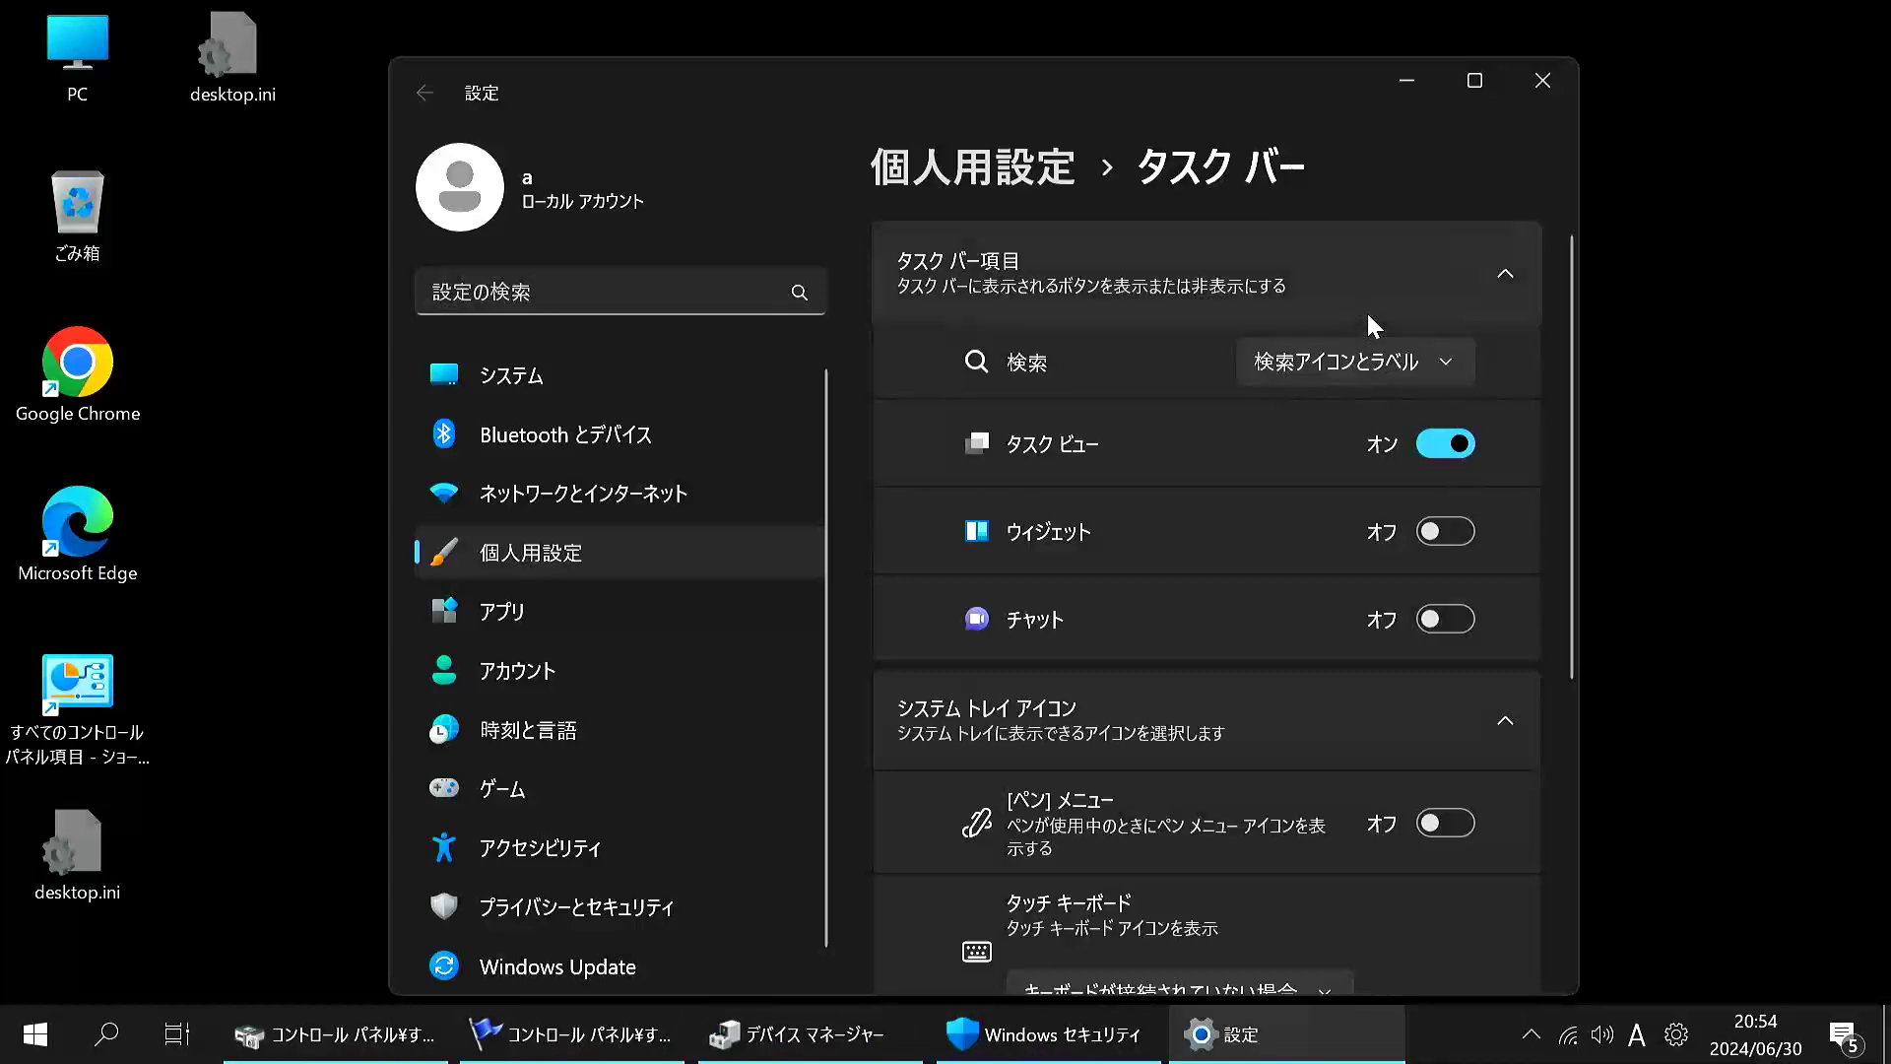
pyautogui.click(1393, 376)
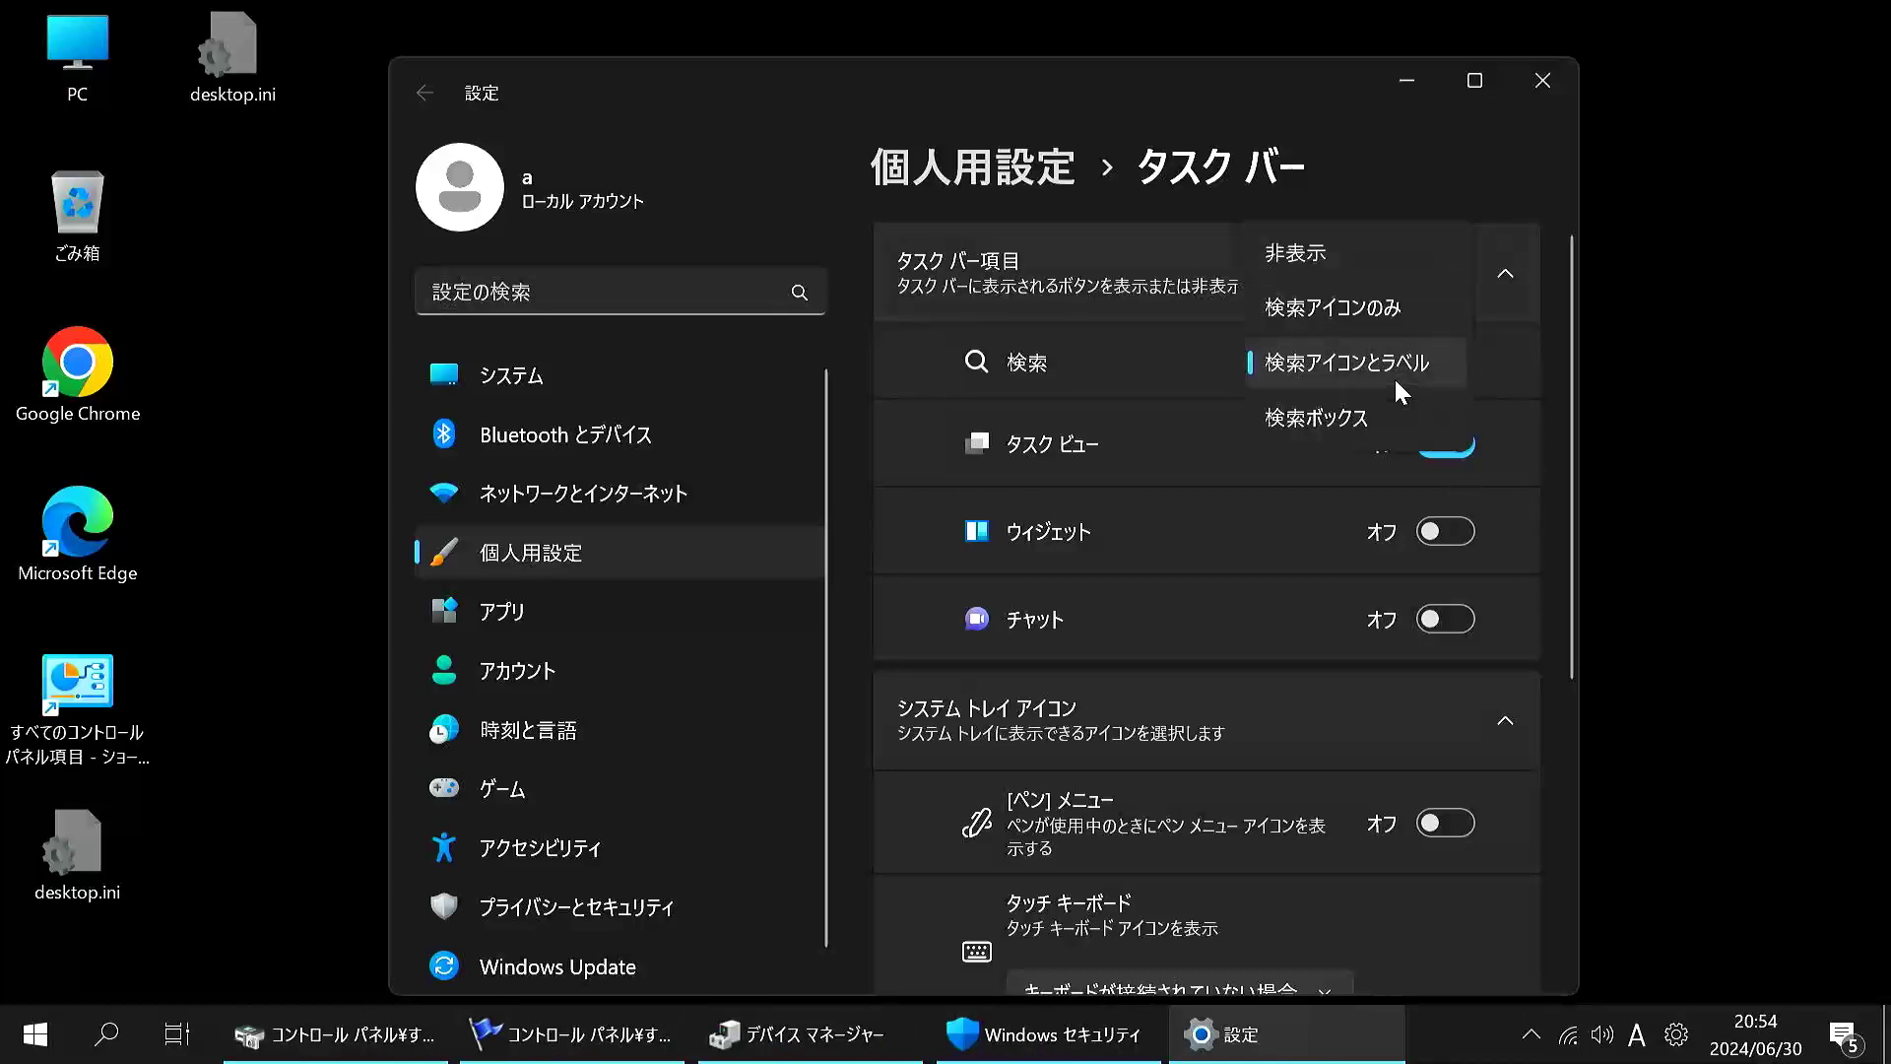
pyautogui.click(1320, 252)
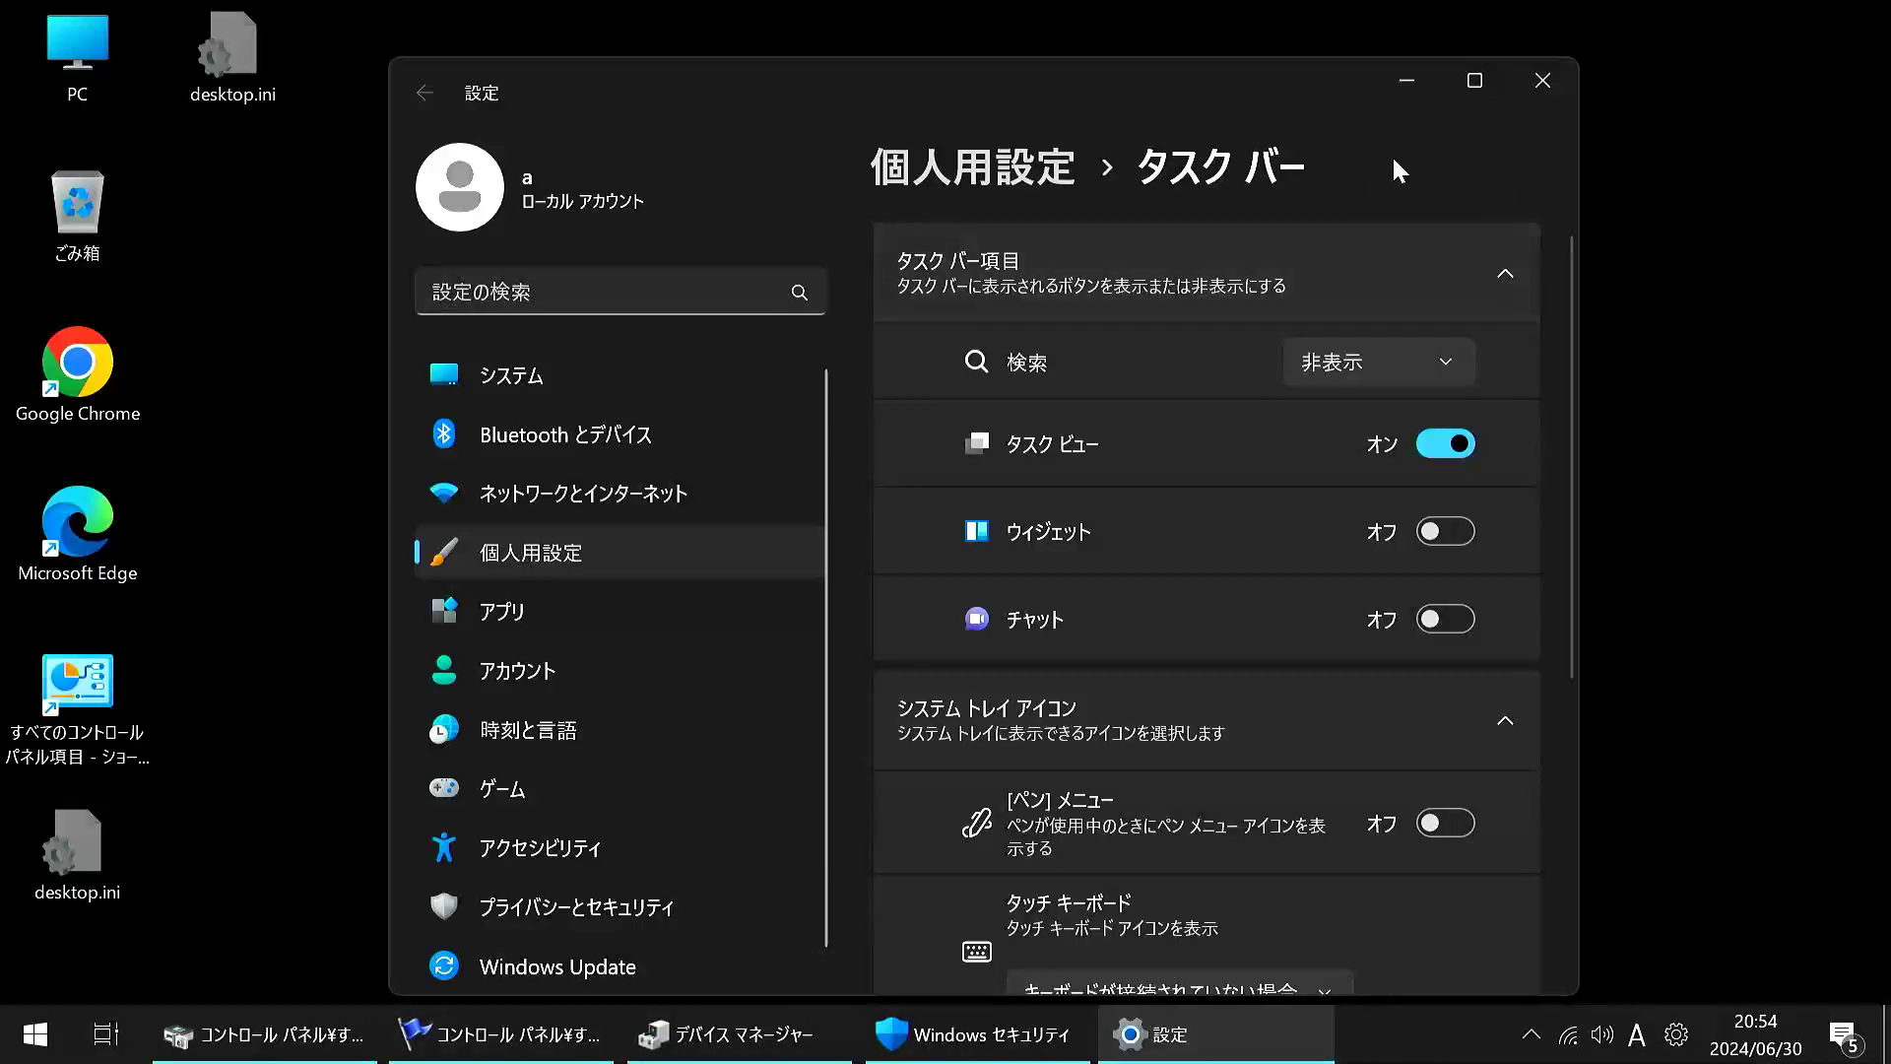
pyautogui.click(1542, 82)
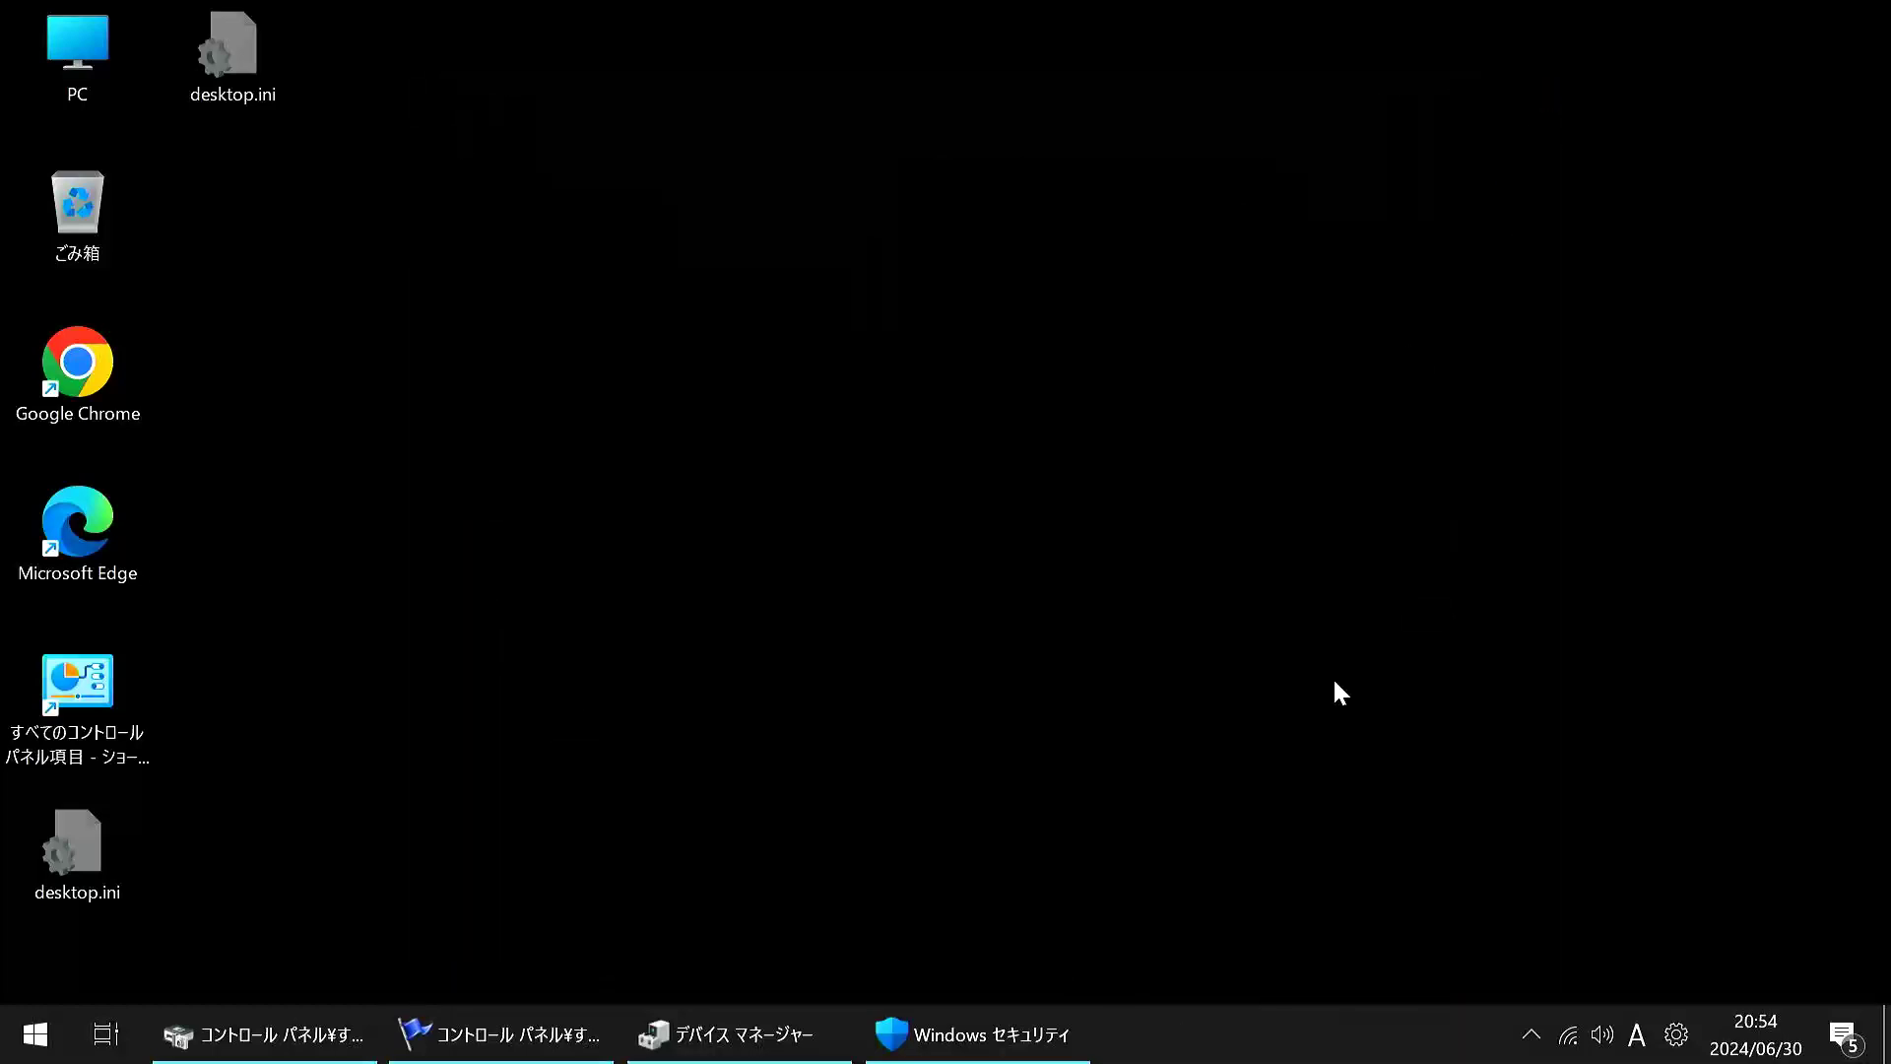
# Switch to Windows セキュリティ and examine the ウイルスと脅威の防止 page and its 許可された脅威 list.
pyautogui.click(945, 1035)
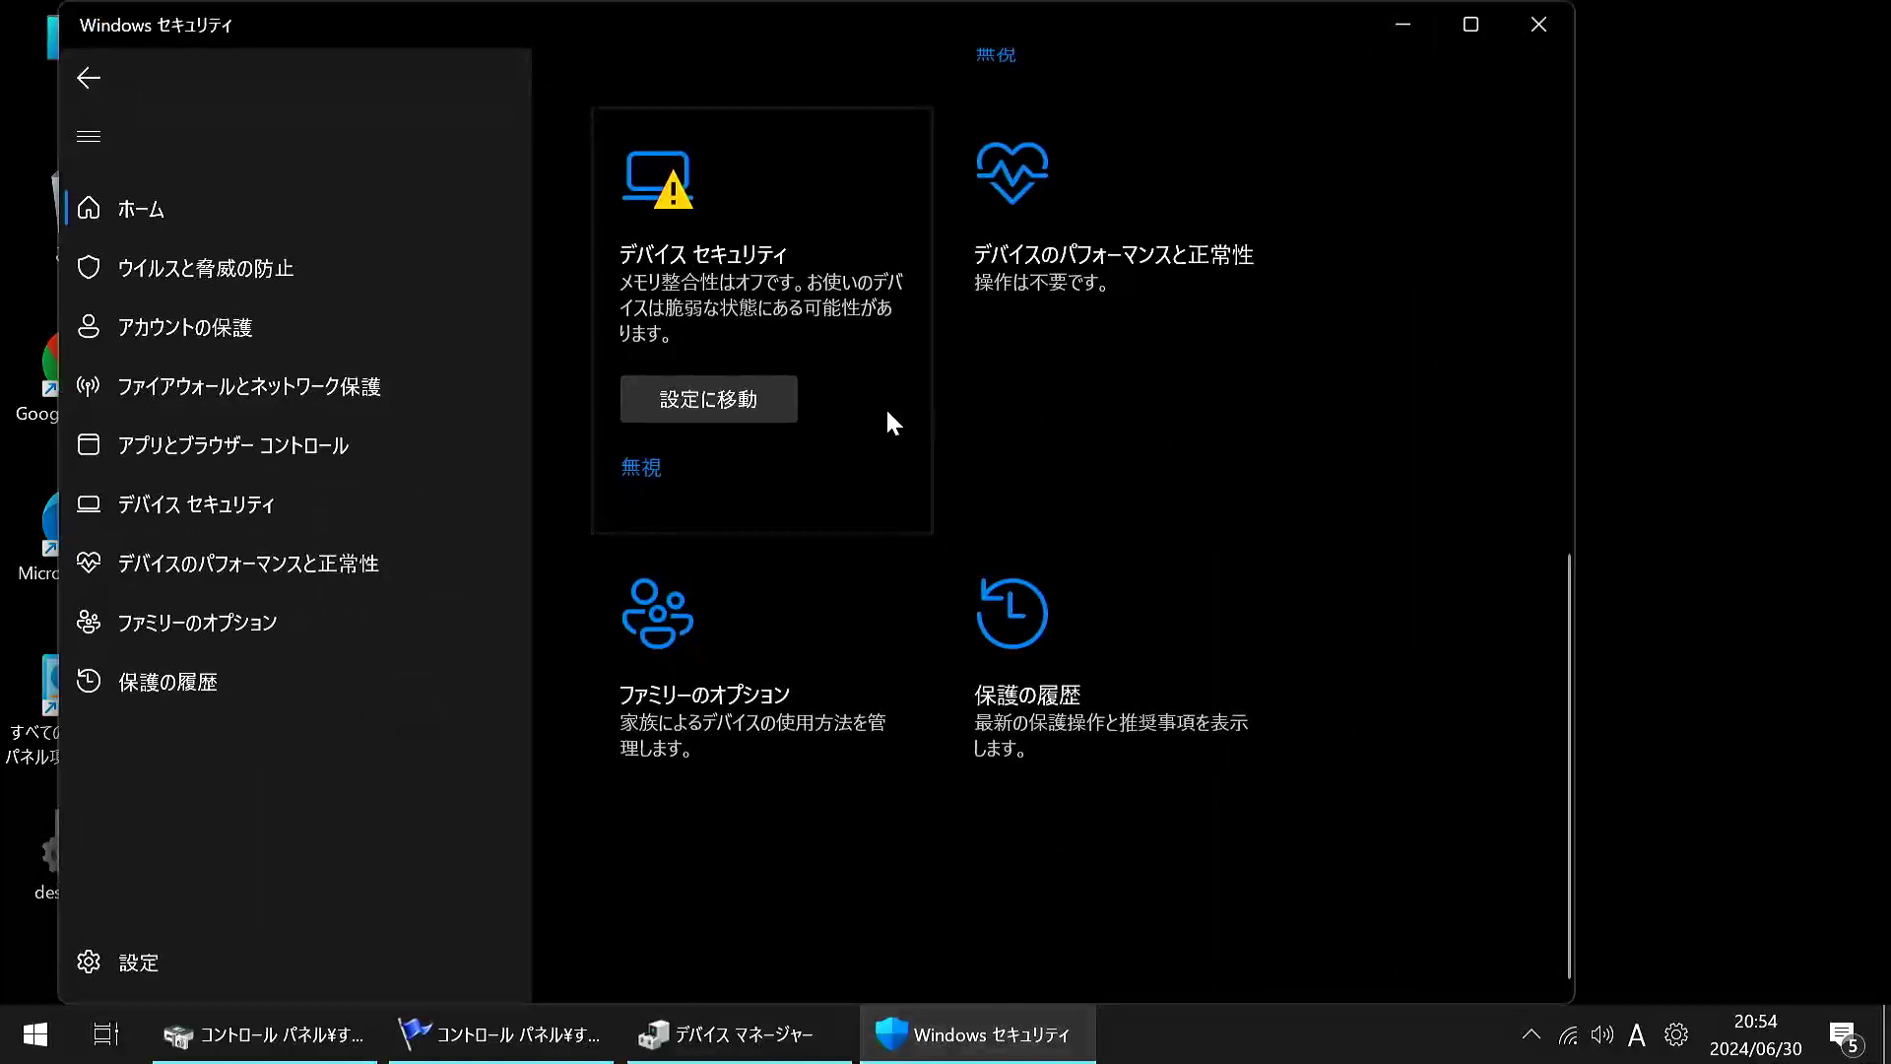
pyautogui.click(261, 268)
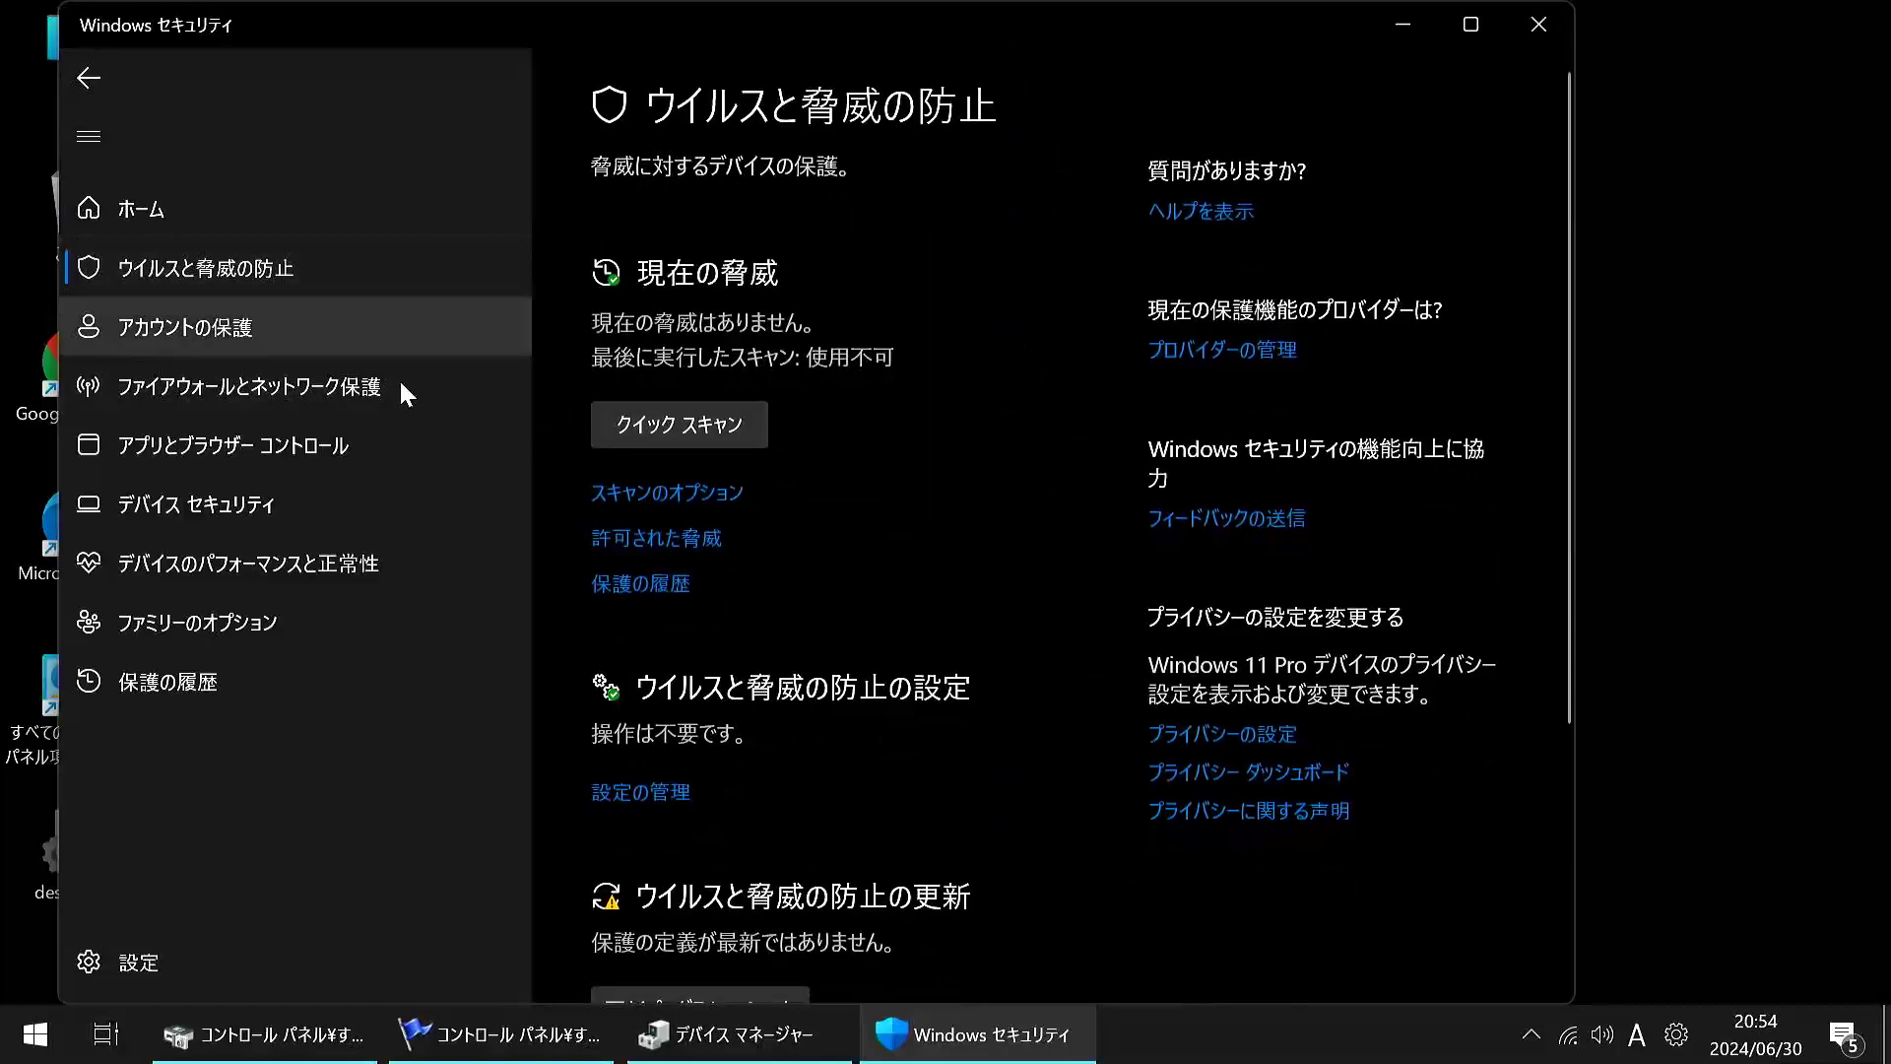
pyautogui.click(640, 540)
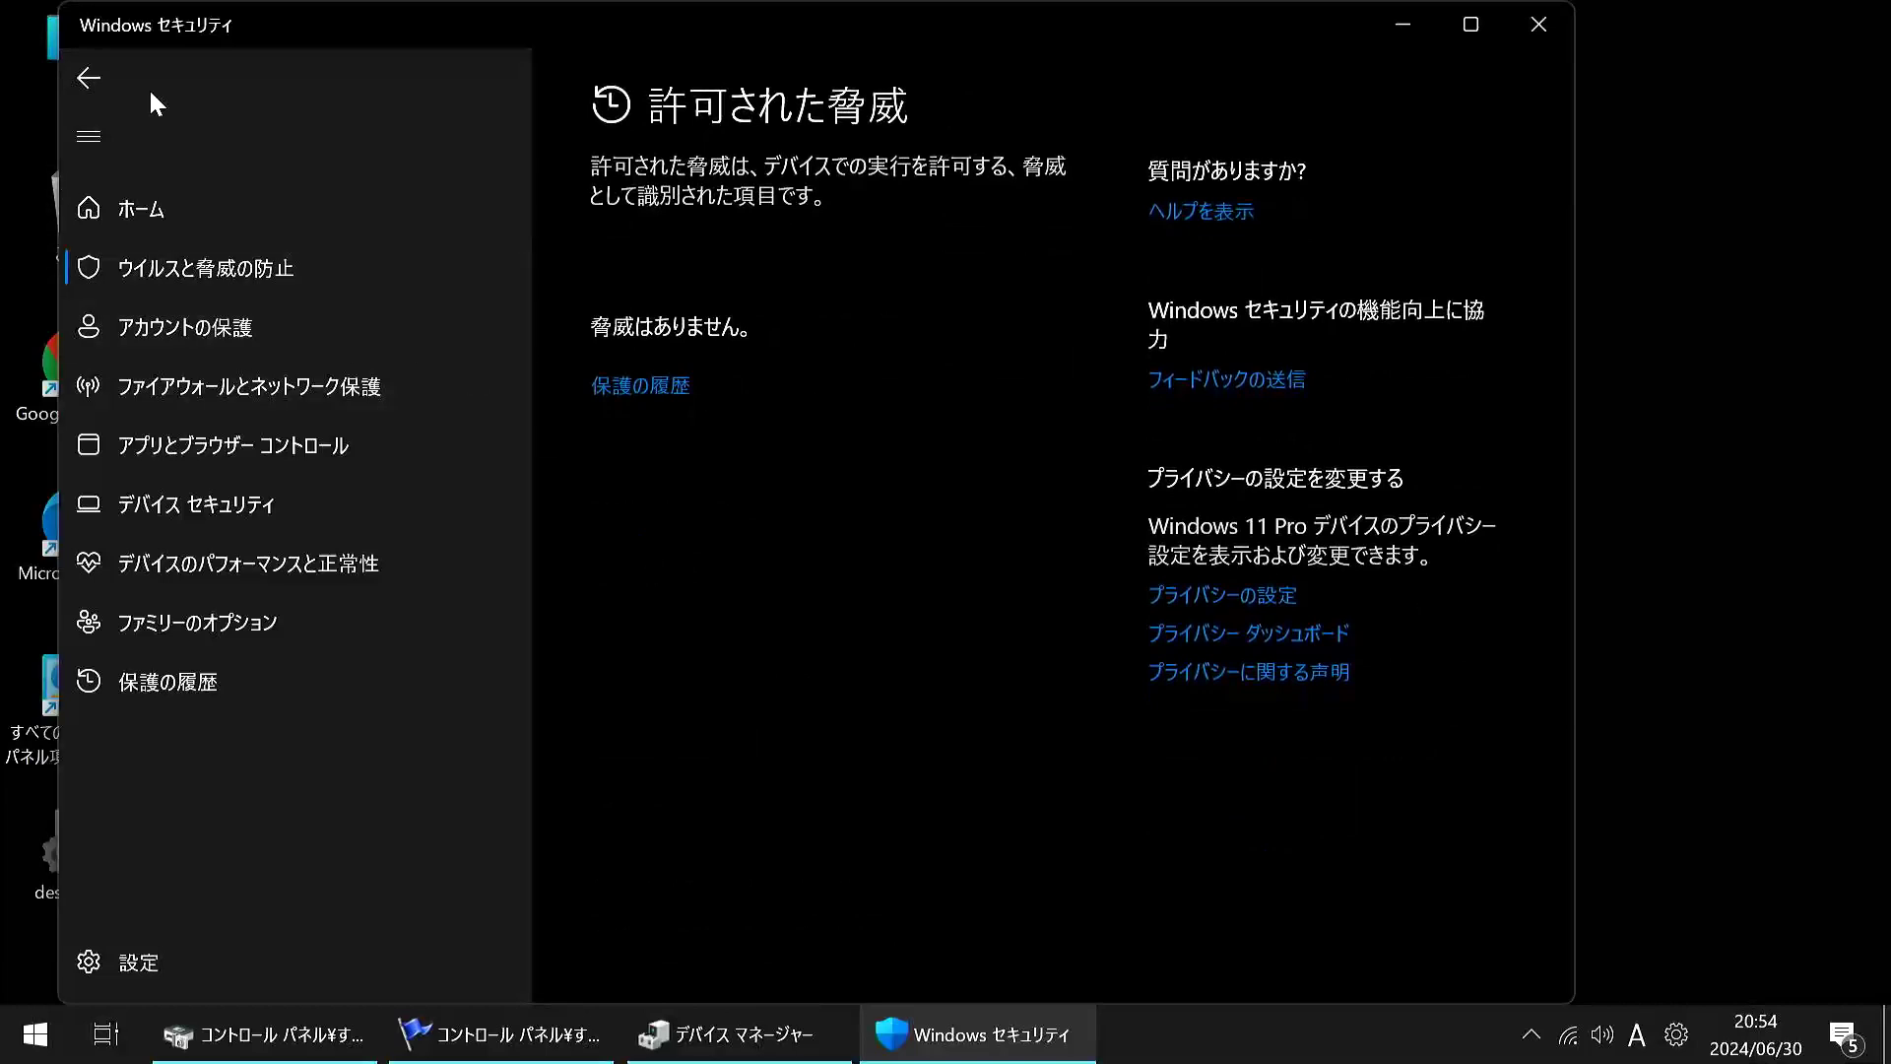
pyautogui.click(87, 81)
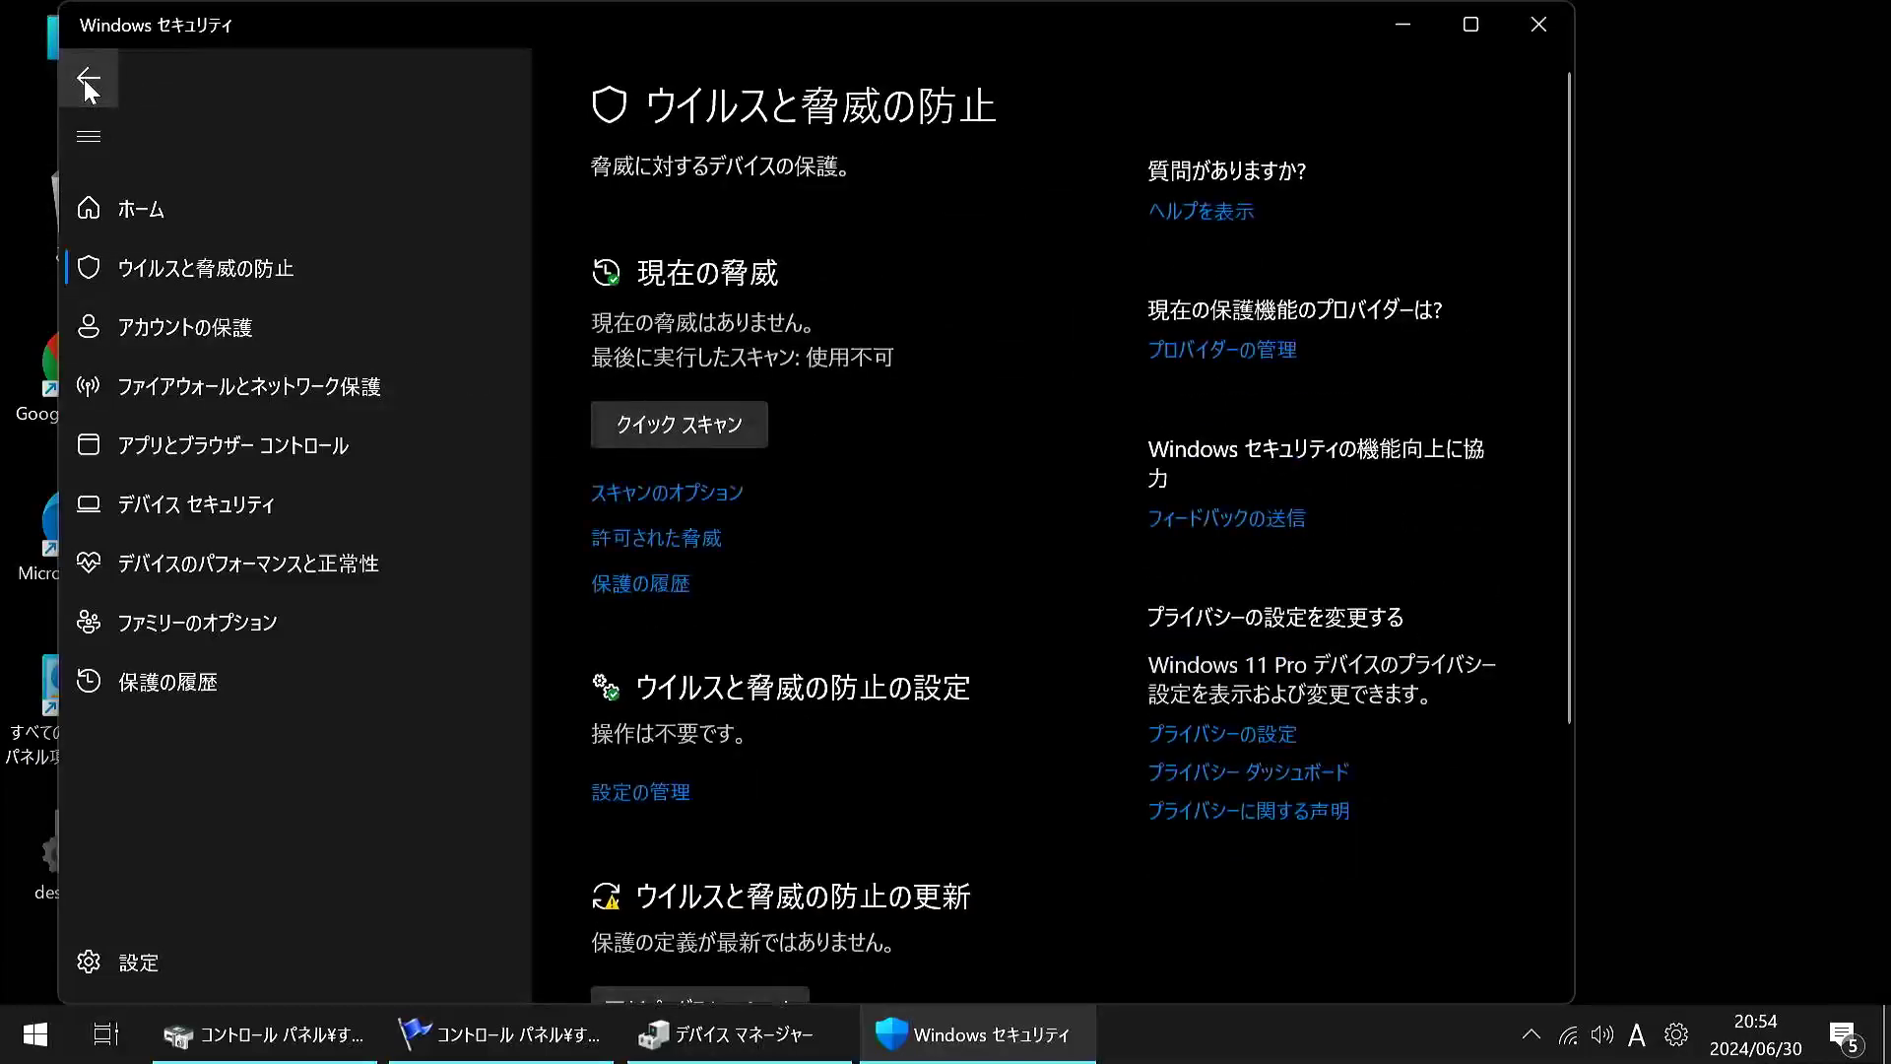
pyautogui.scroll(-2, 853, 653)
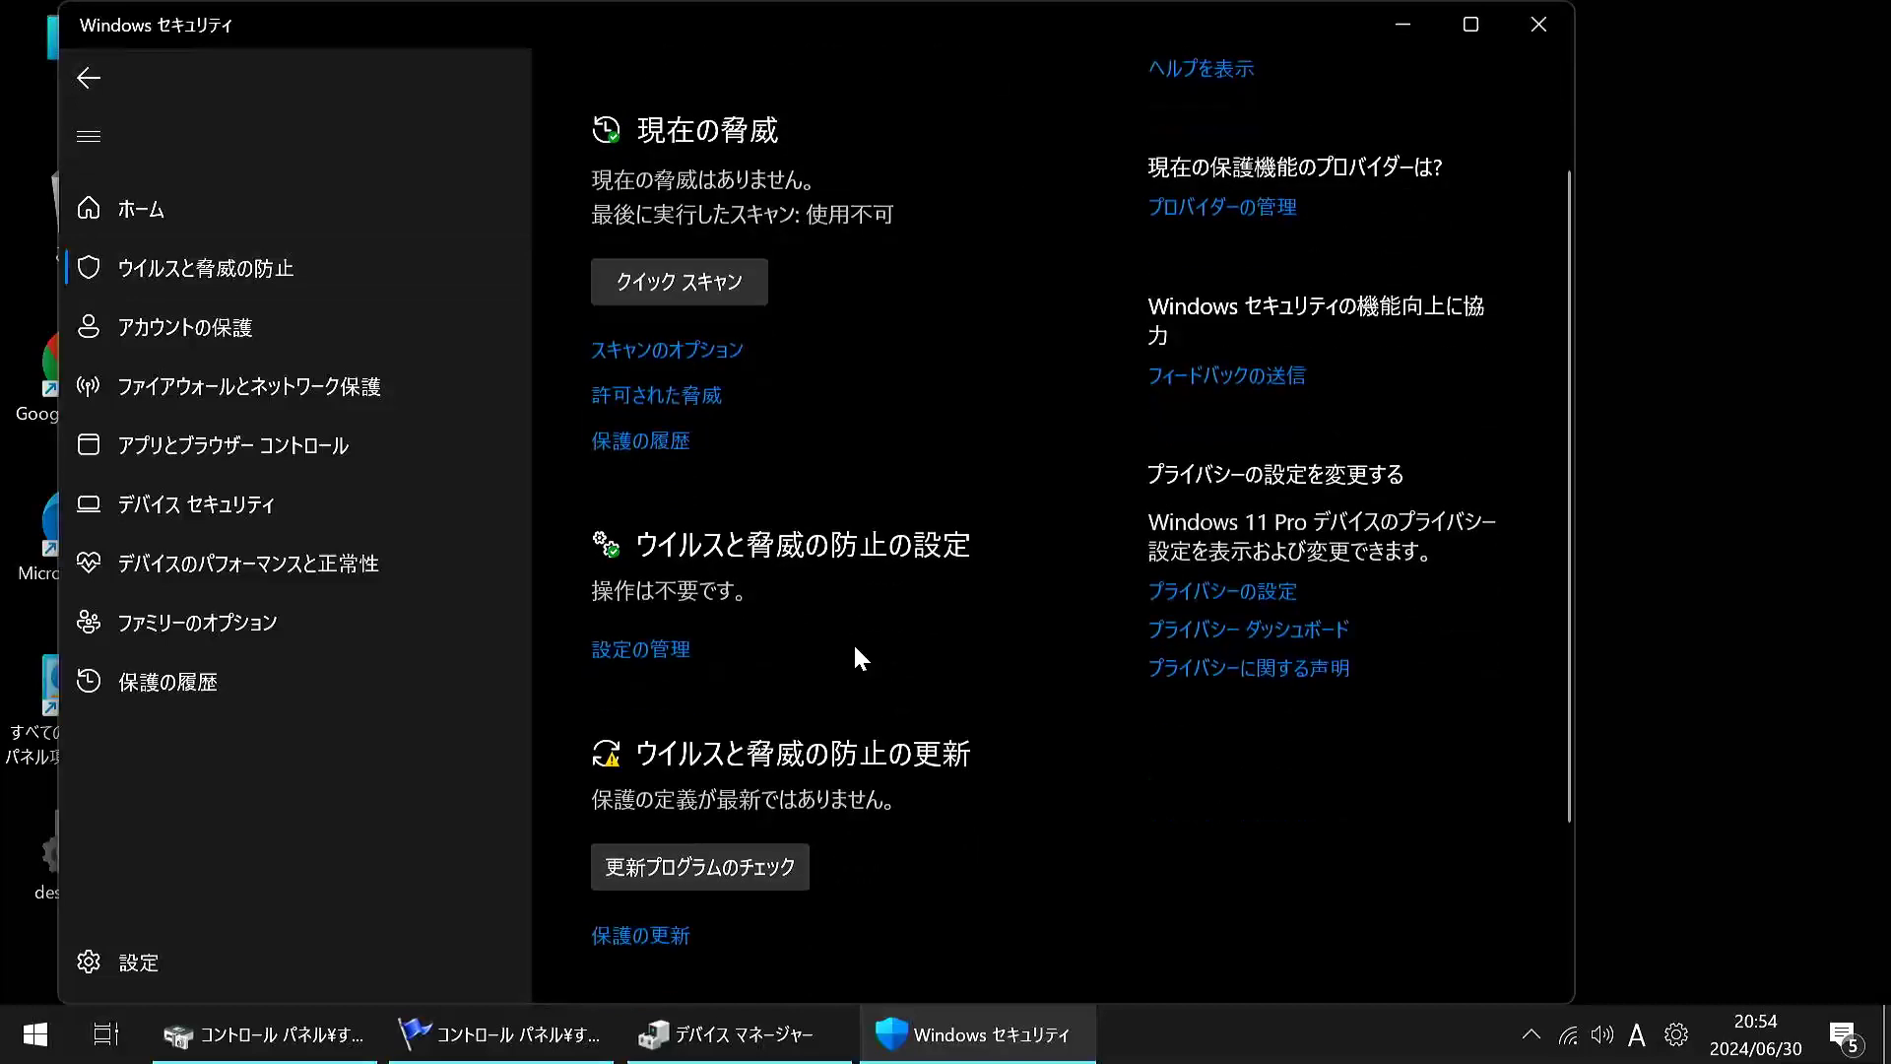
pyautogui.scroll(2, 853, 653)
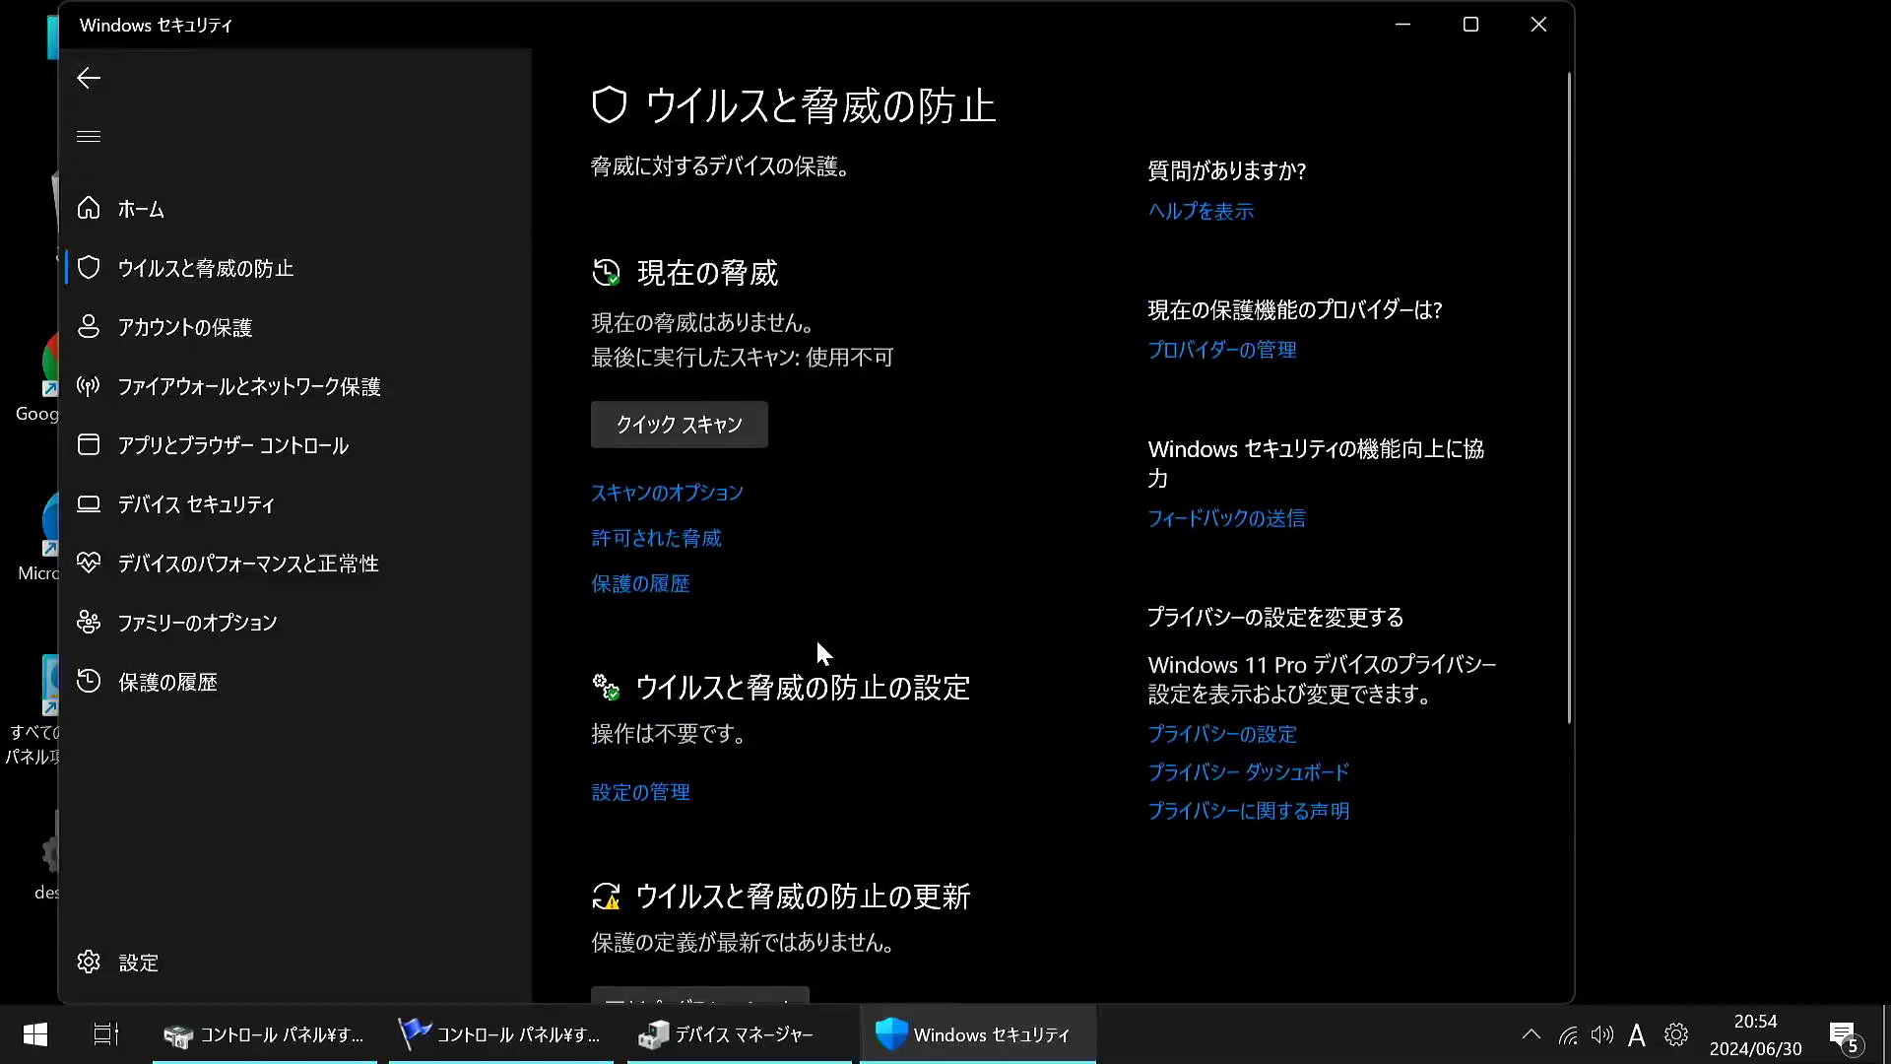
pyautogui.click(672, 538)
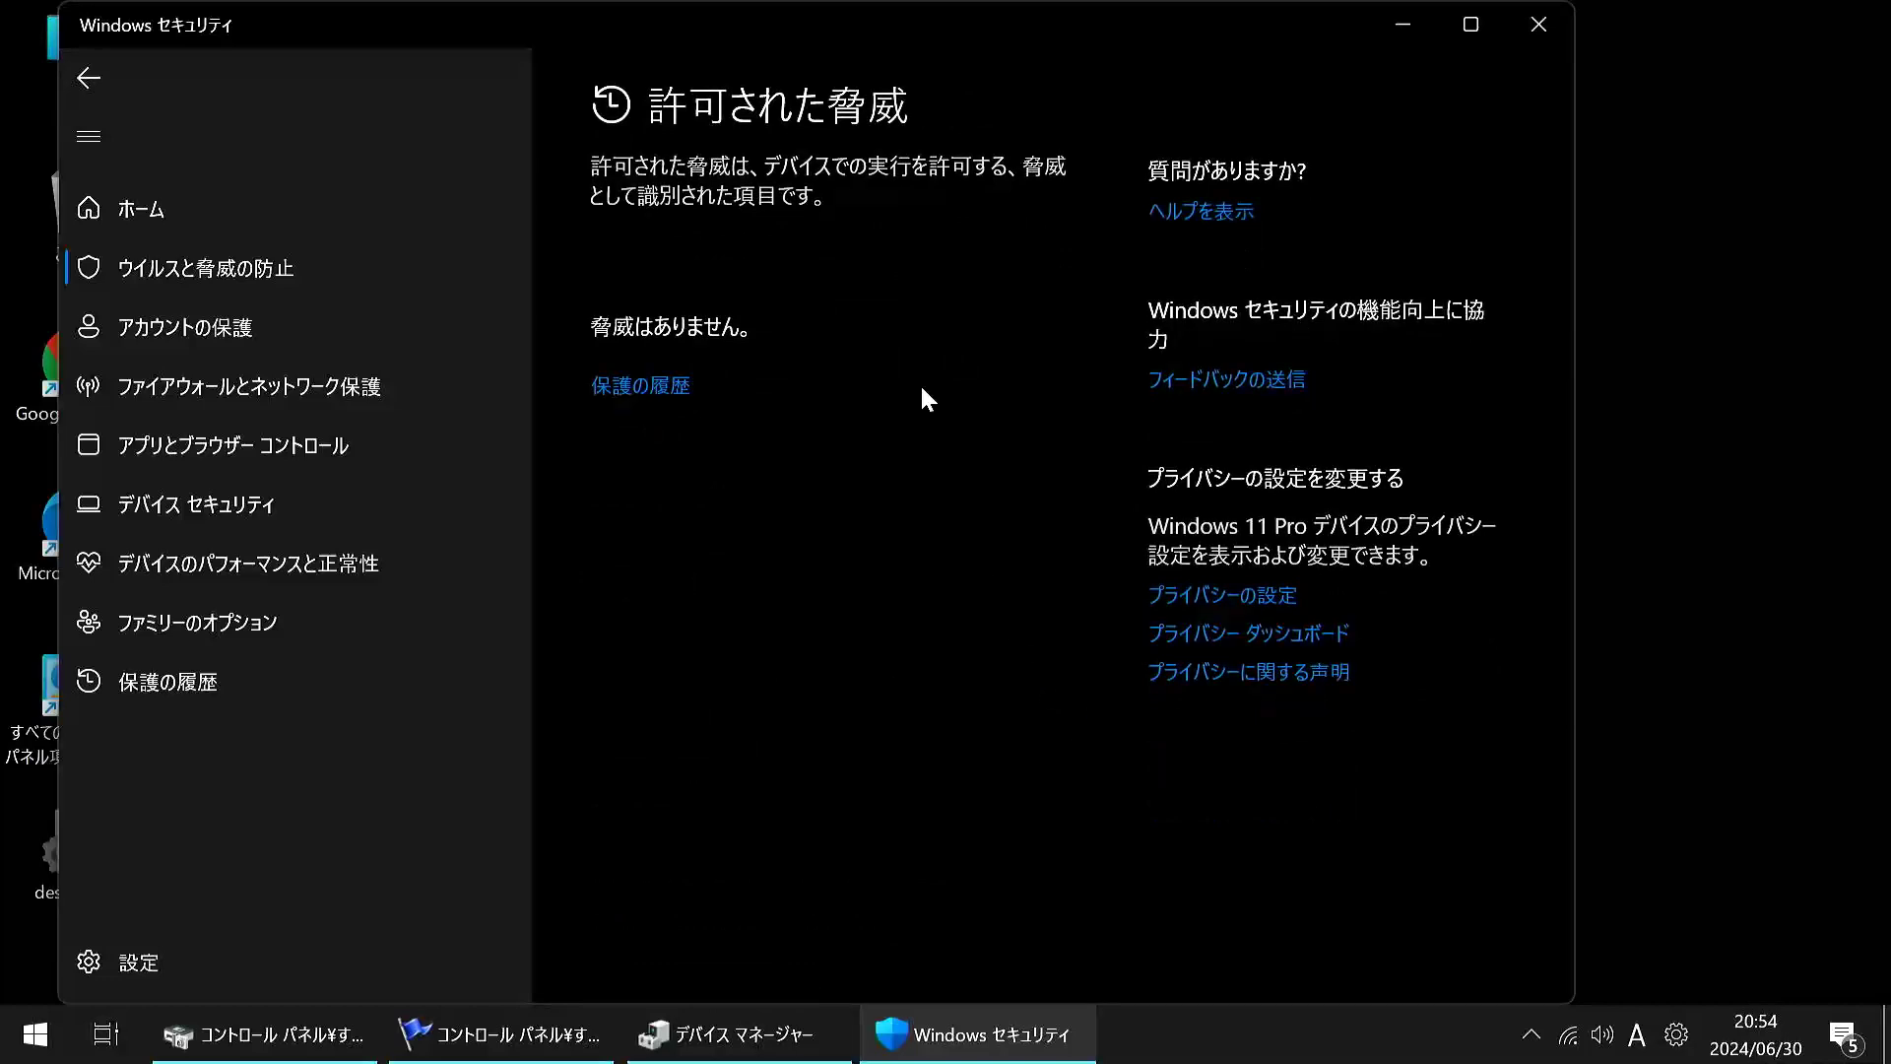
# Look over the プライバシーの設定 page, close it, and return to ウイルスと脅威の防止.
pyautogui.click(1213, 597)
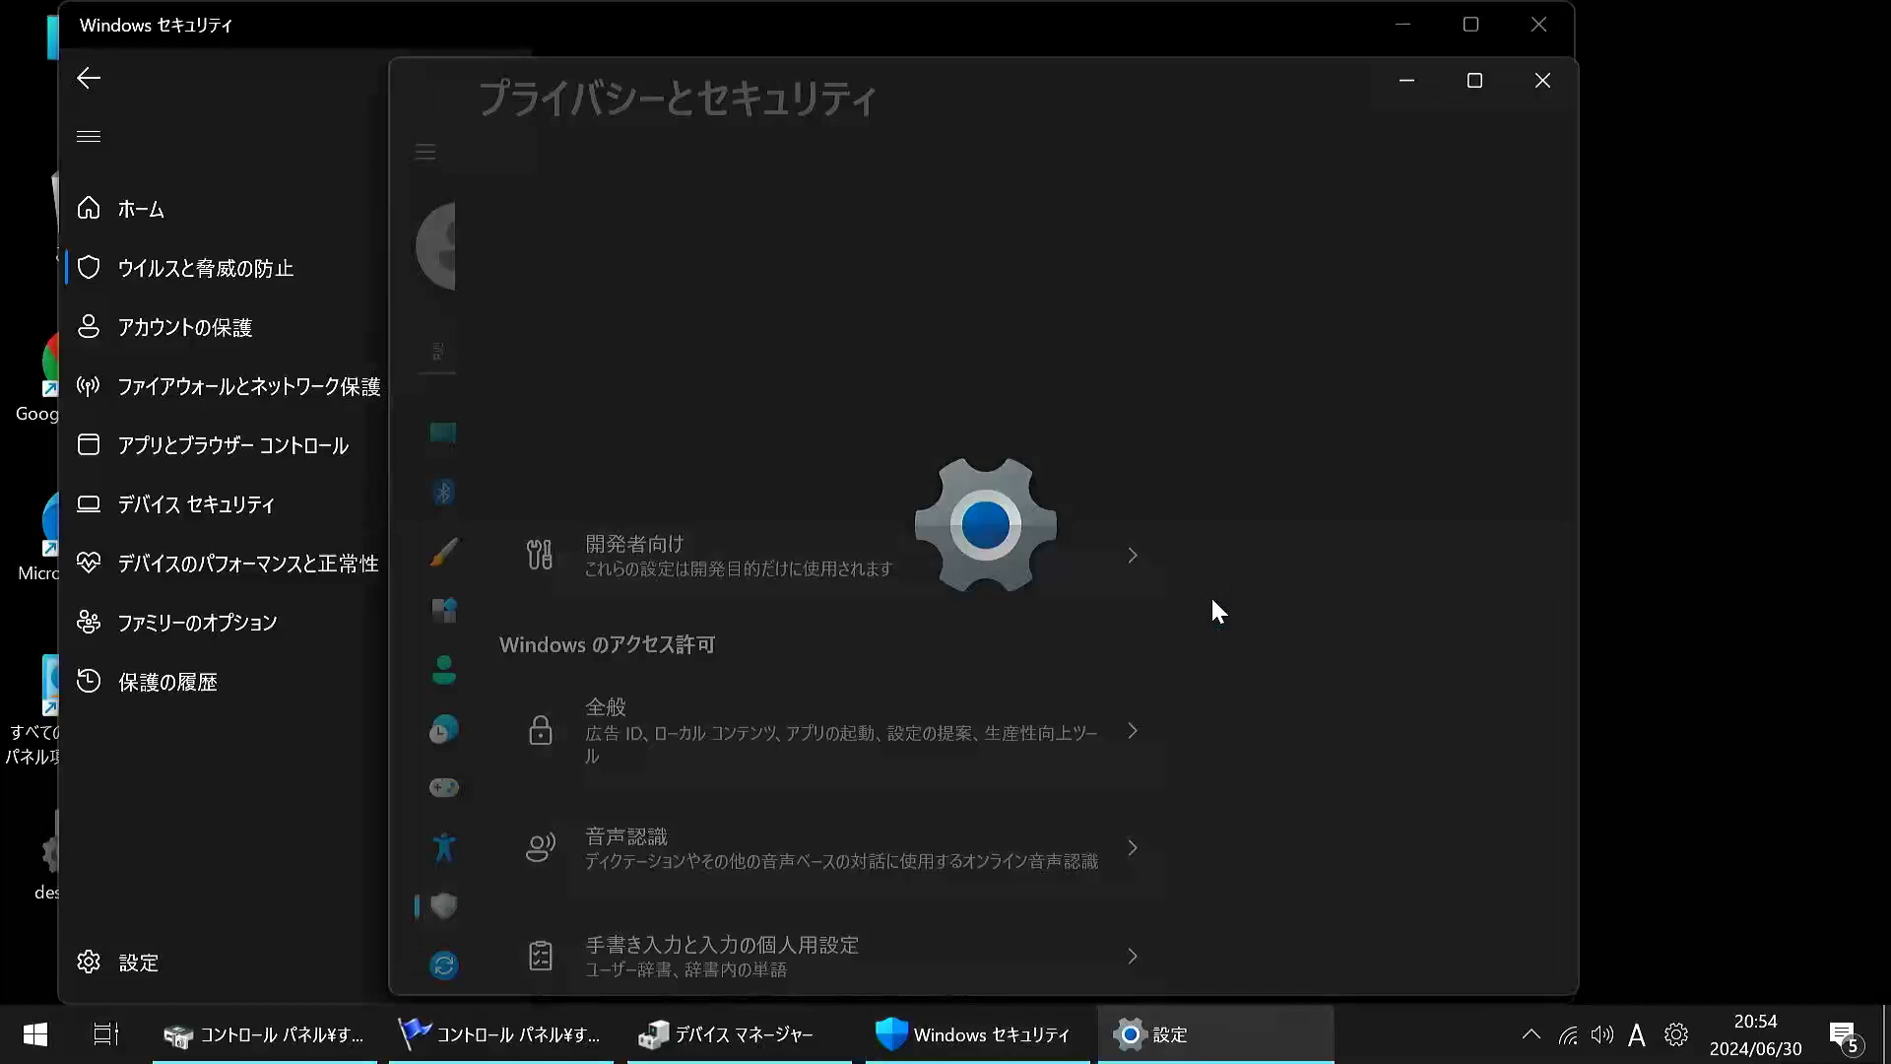
pyautogui.scroll(-2, 1212, 601)
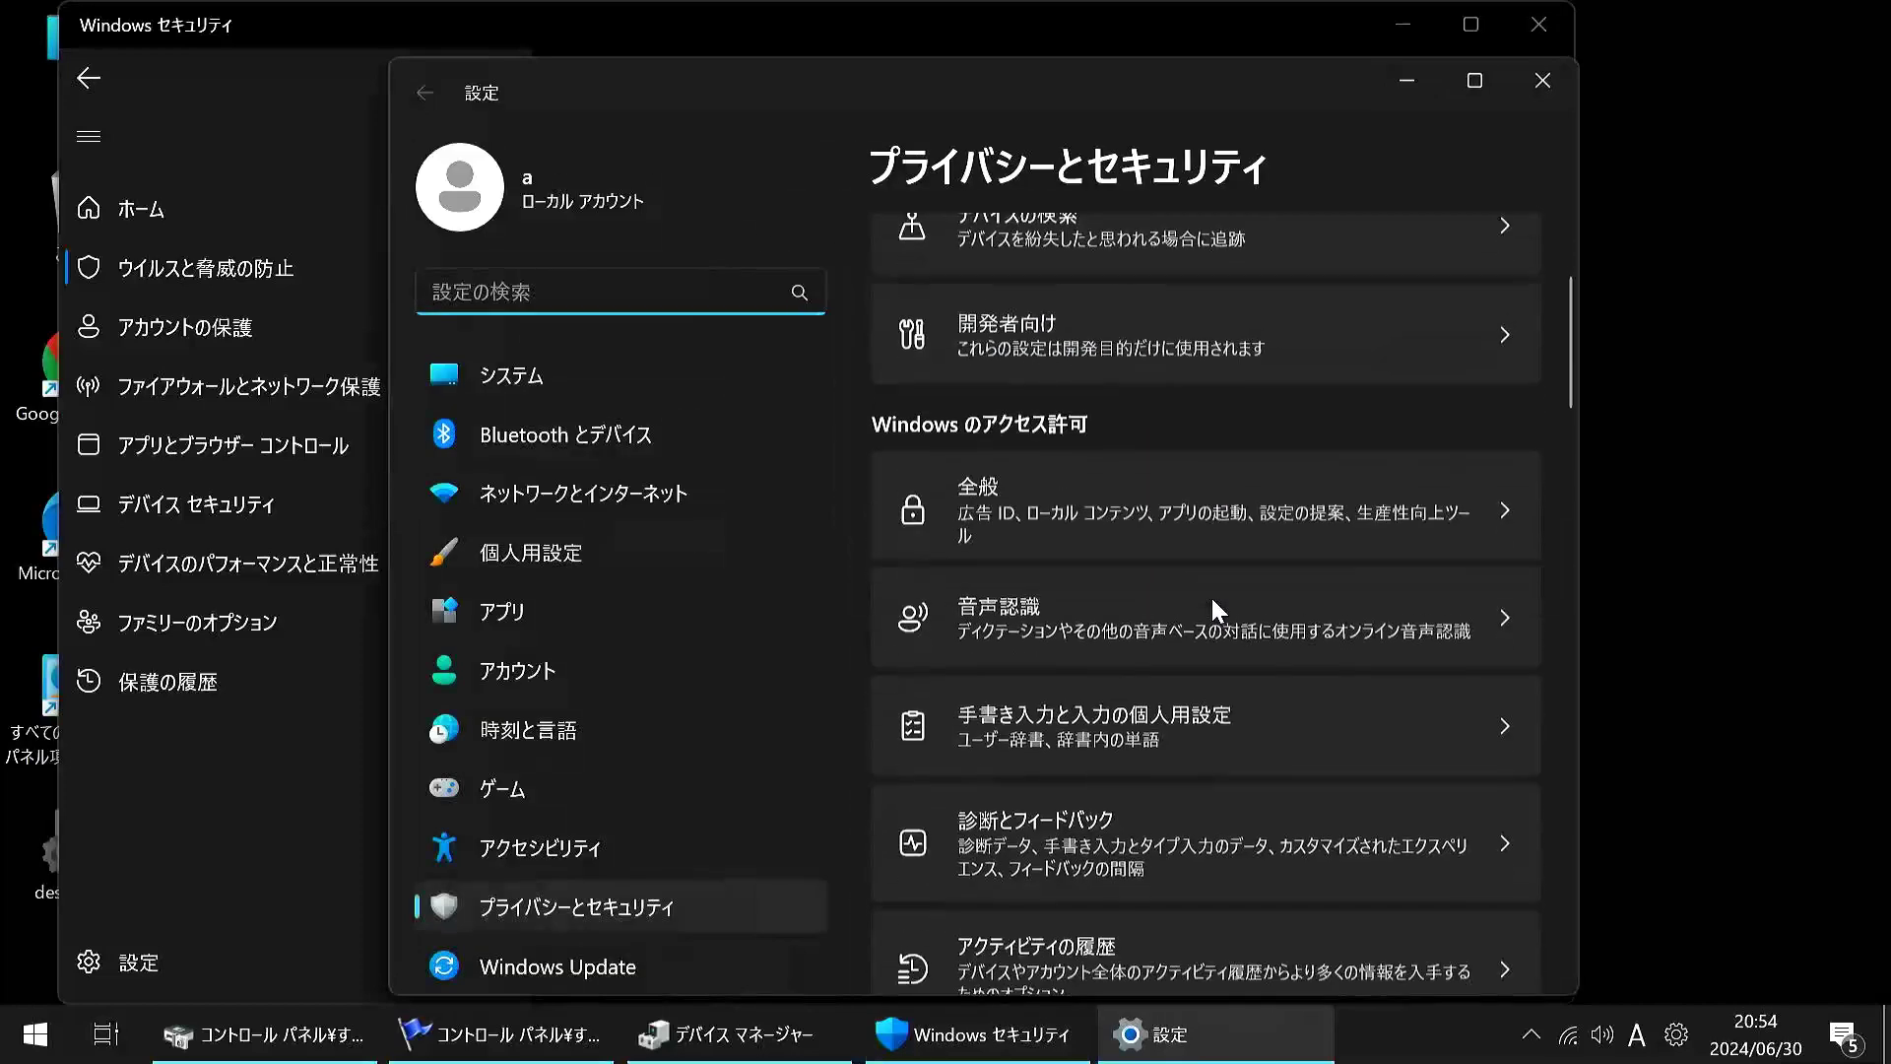
pyautogui.scroll(2, 1212, 600)
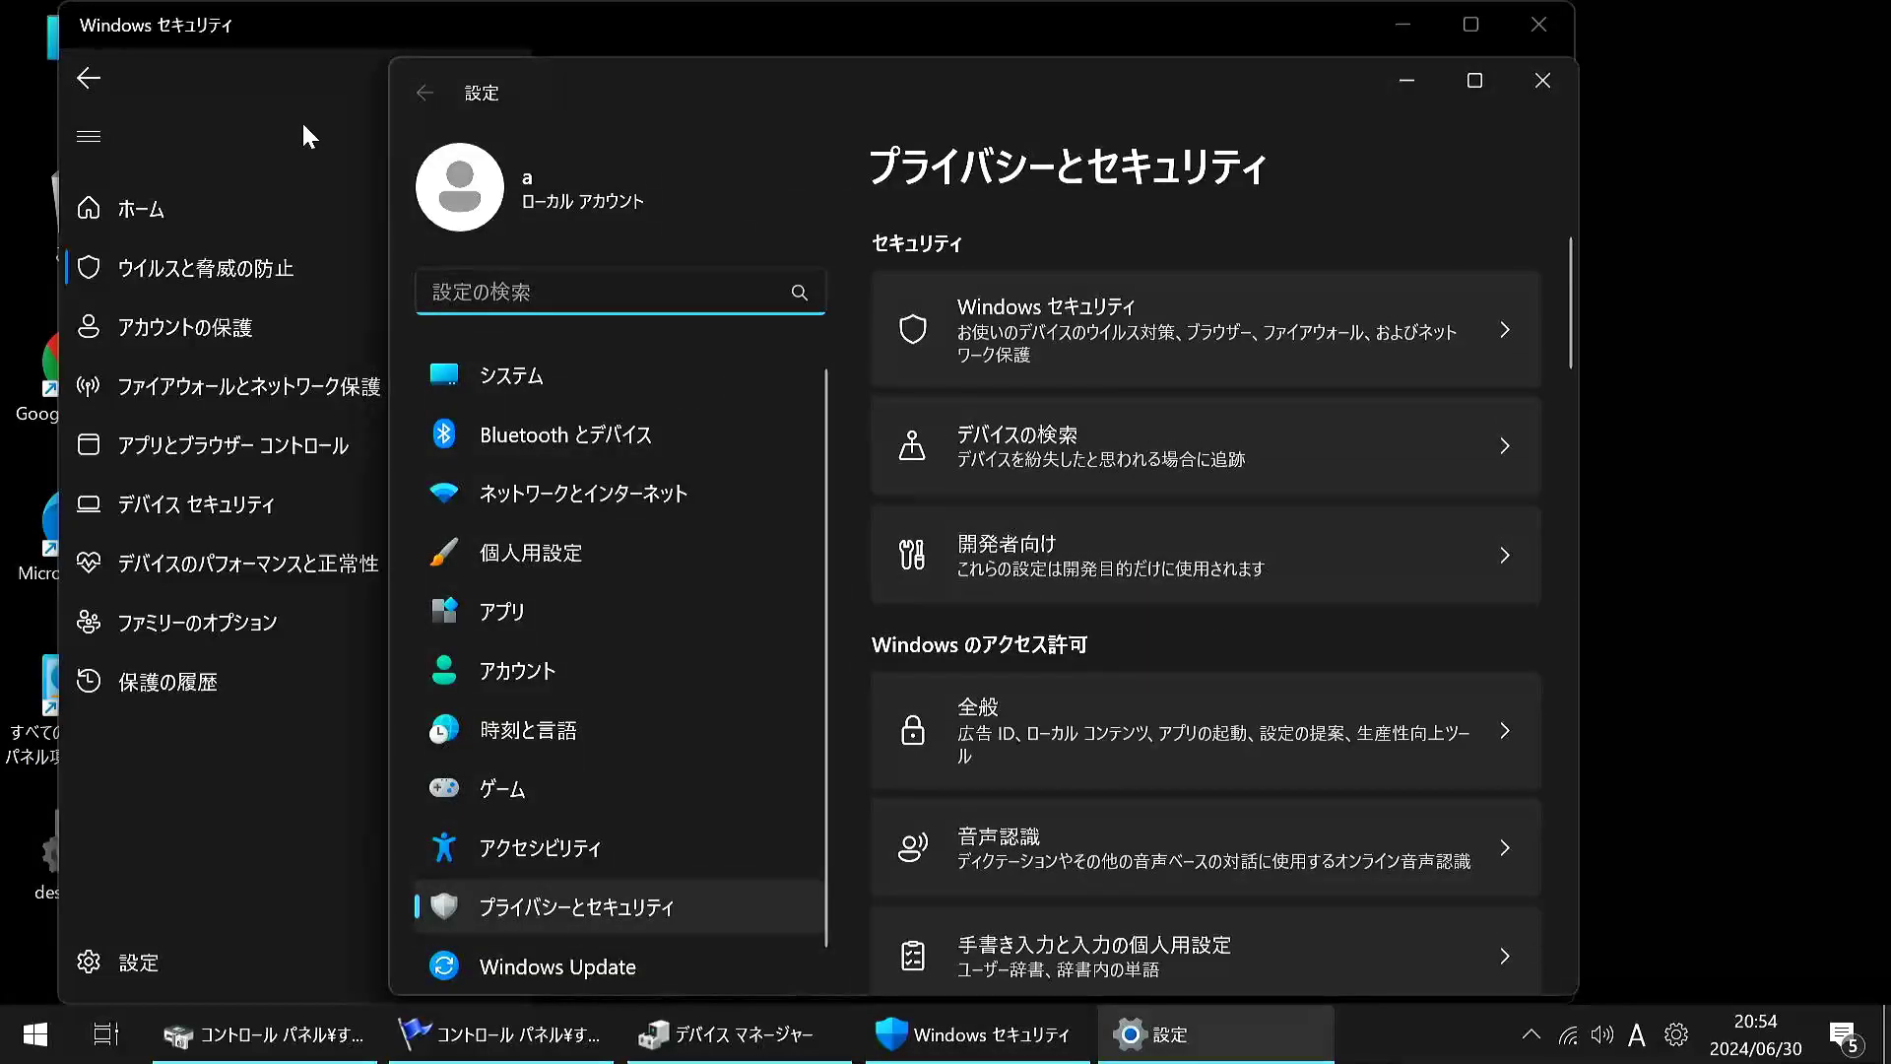
pyautogui.click(421, 89)
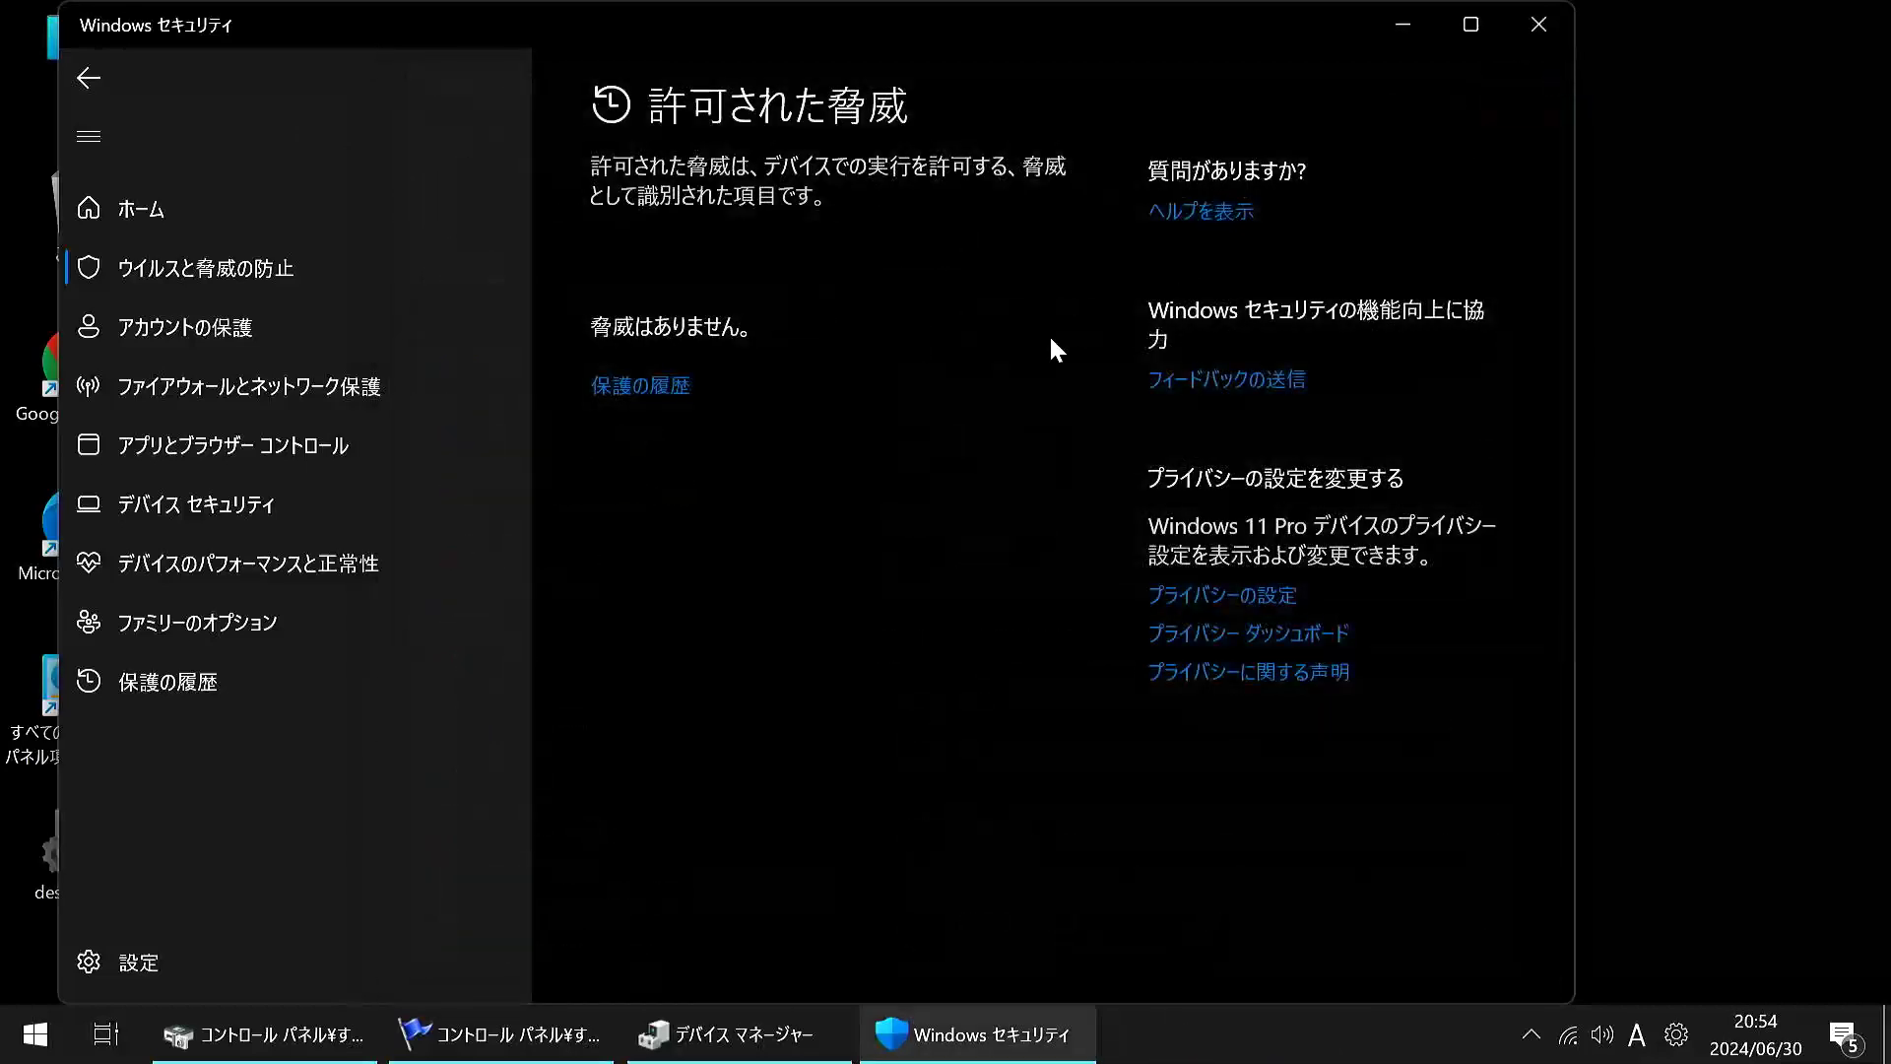
pyautogui.click(64, 85)
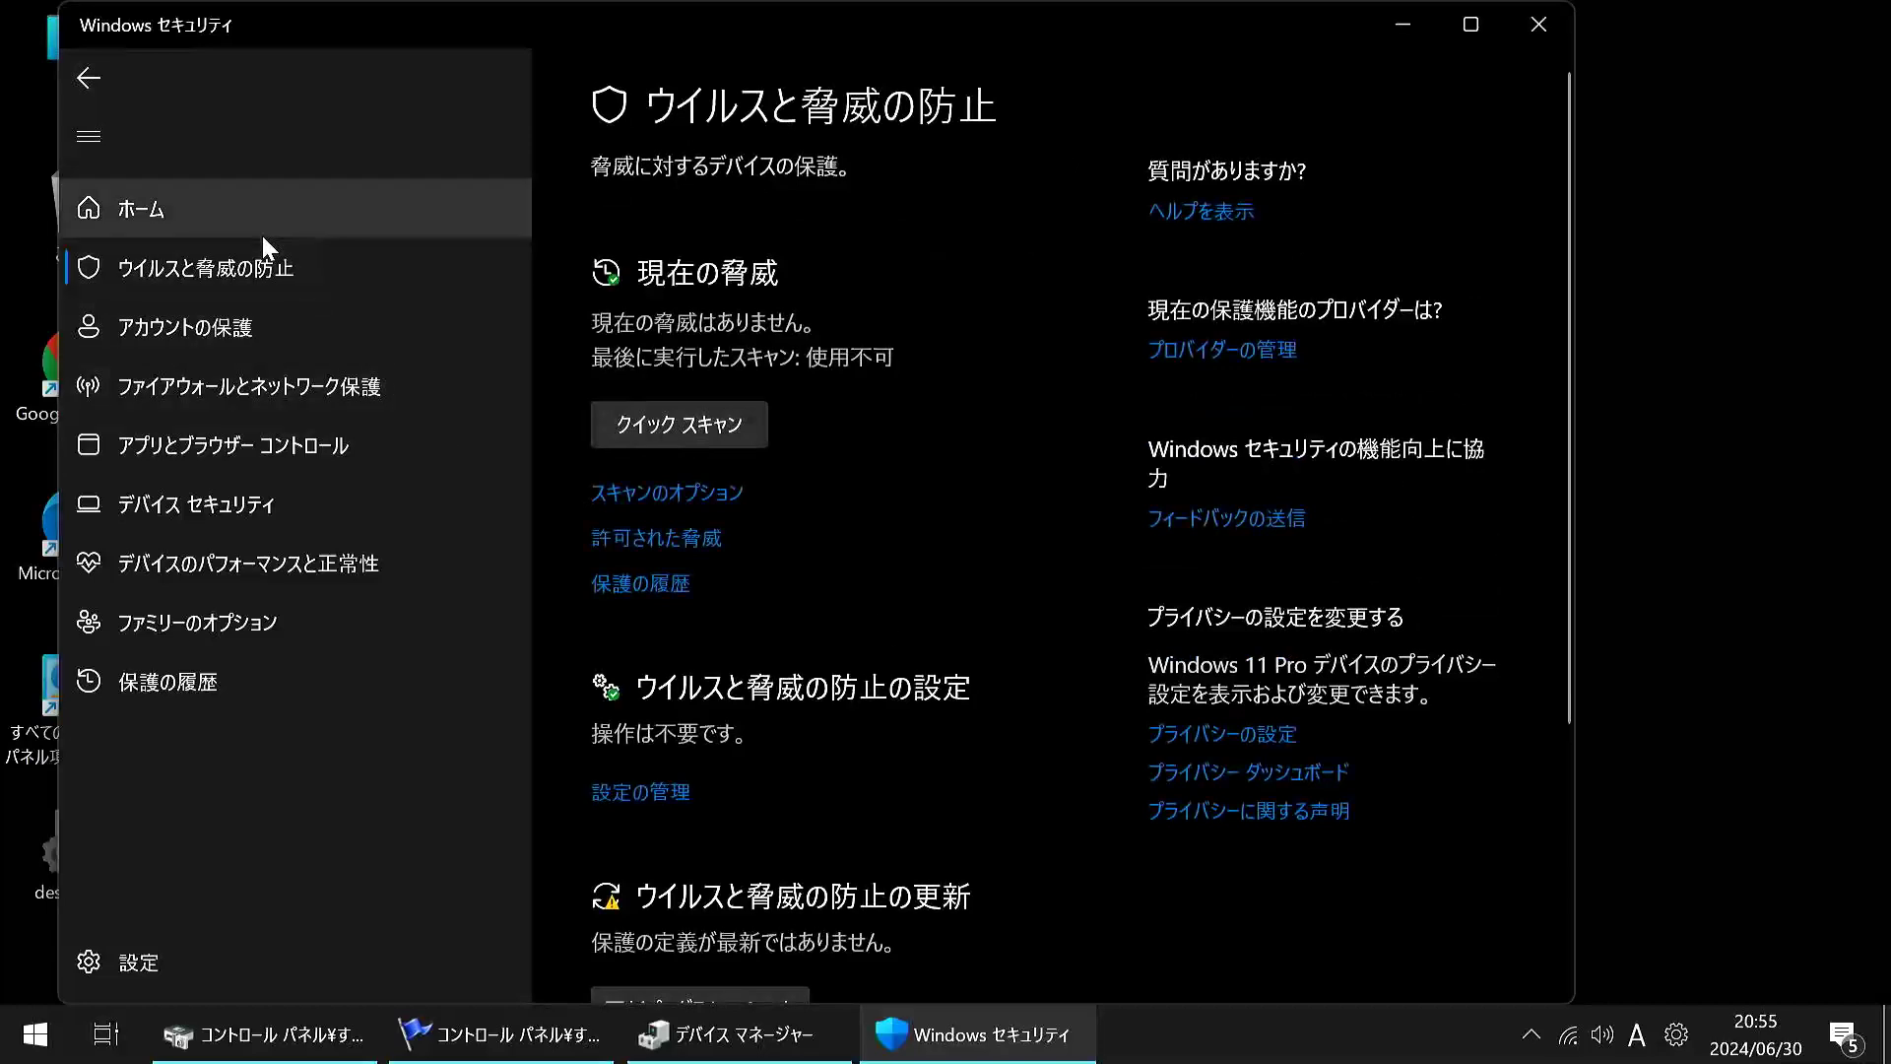
# Examine the ランサムウェアの防止 page and go back to the Windows セキュリティ home page.
pyautogui.scroll(-3, 885, 670)
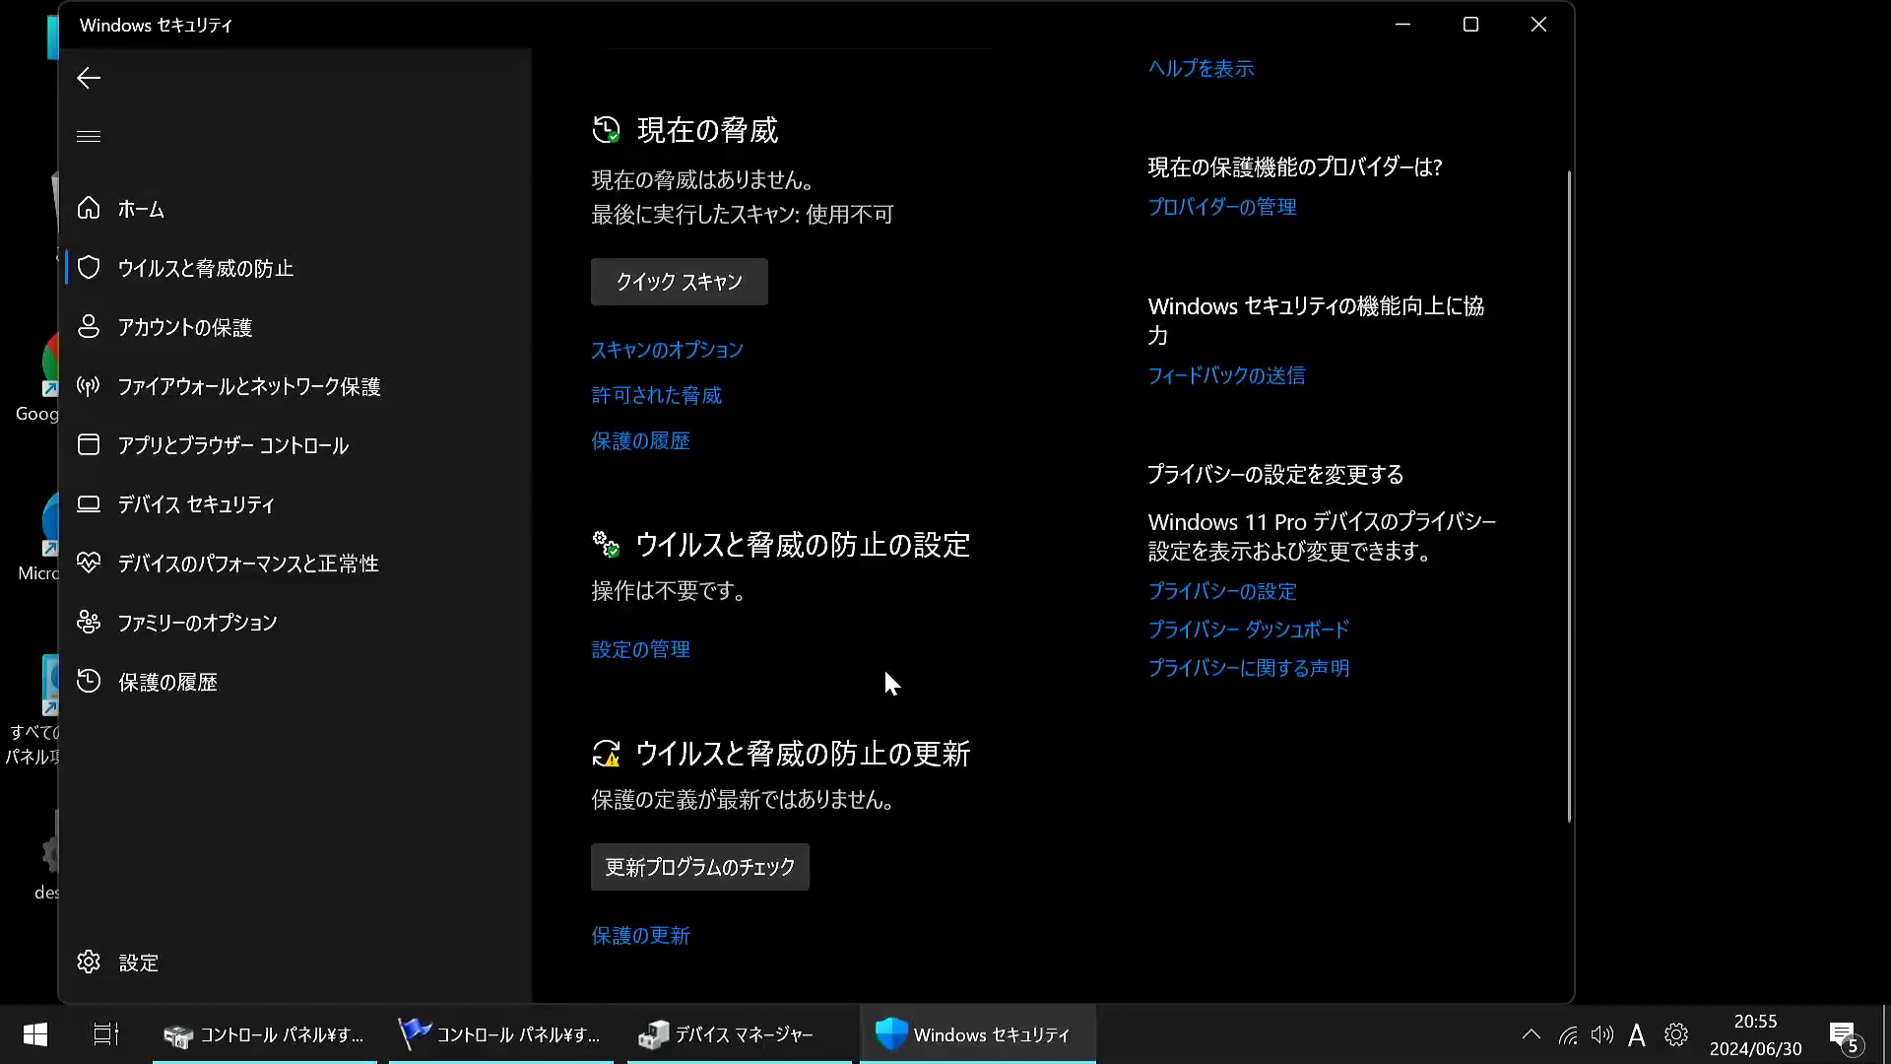
pyautogui.scroll(-1, 884, 670)
pyautogui.scroll(-1, 885, 670)
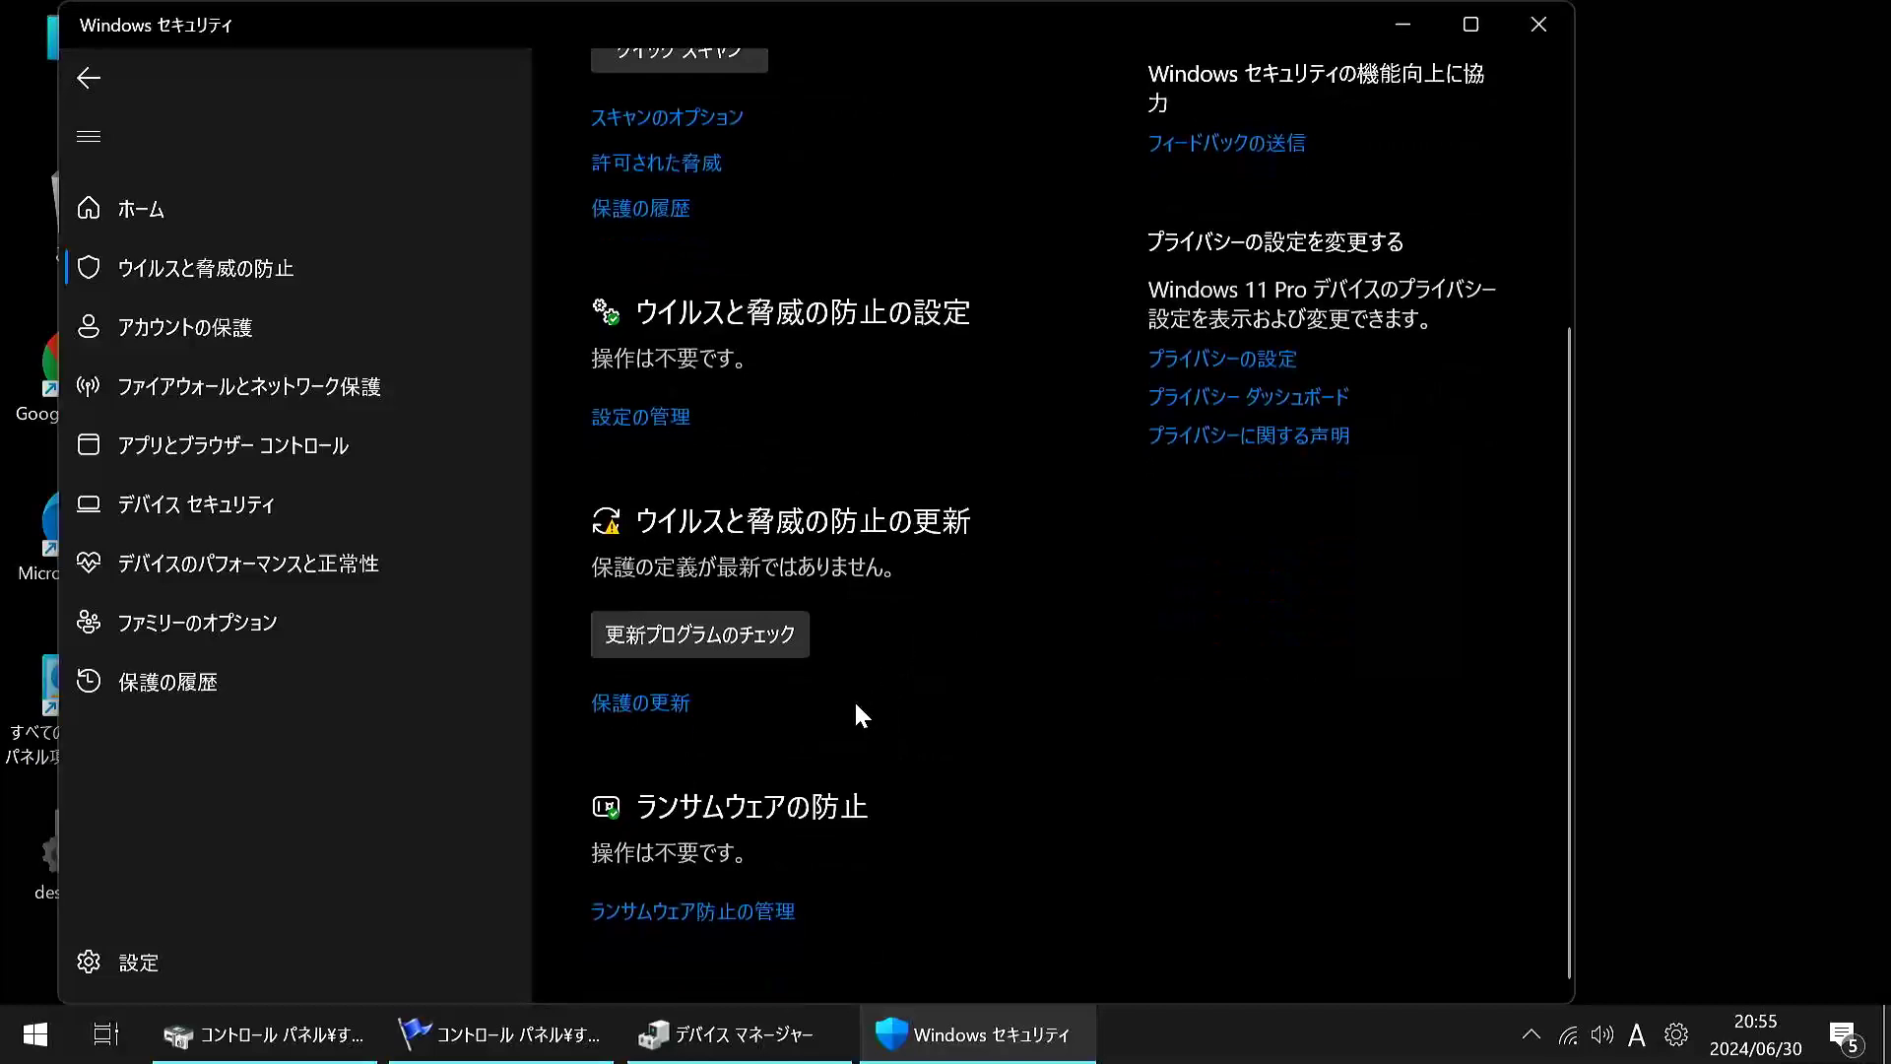
pyautogui.click(747, 922)
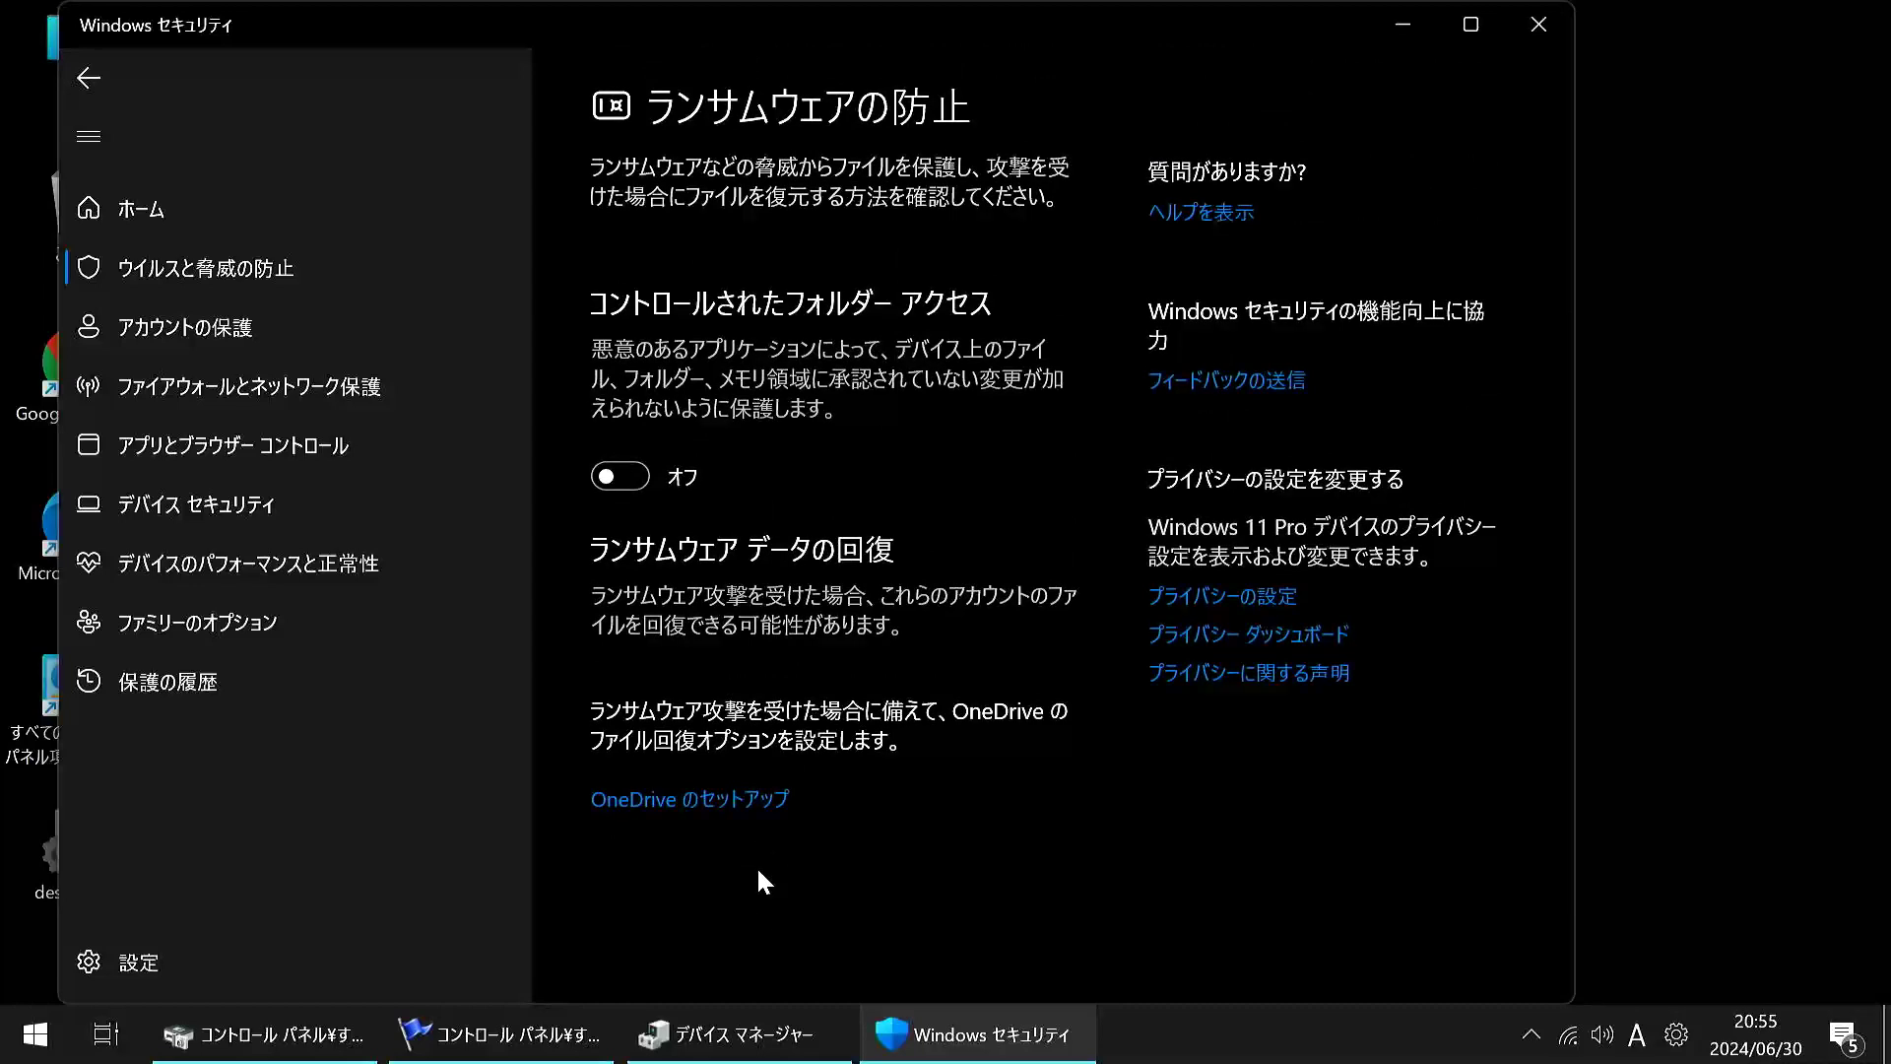
pyautogui.click(90, 81)
pyautogui.click(90, 81)
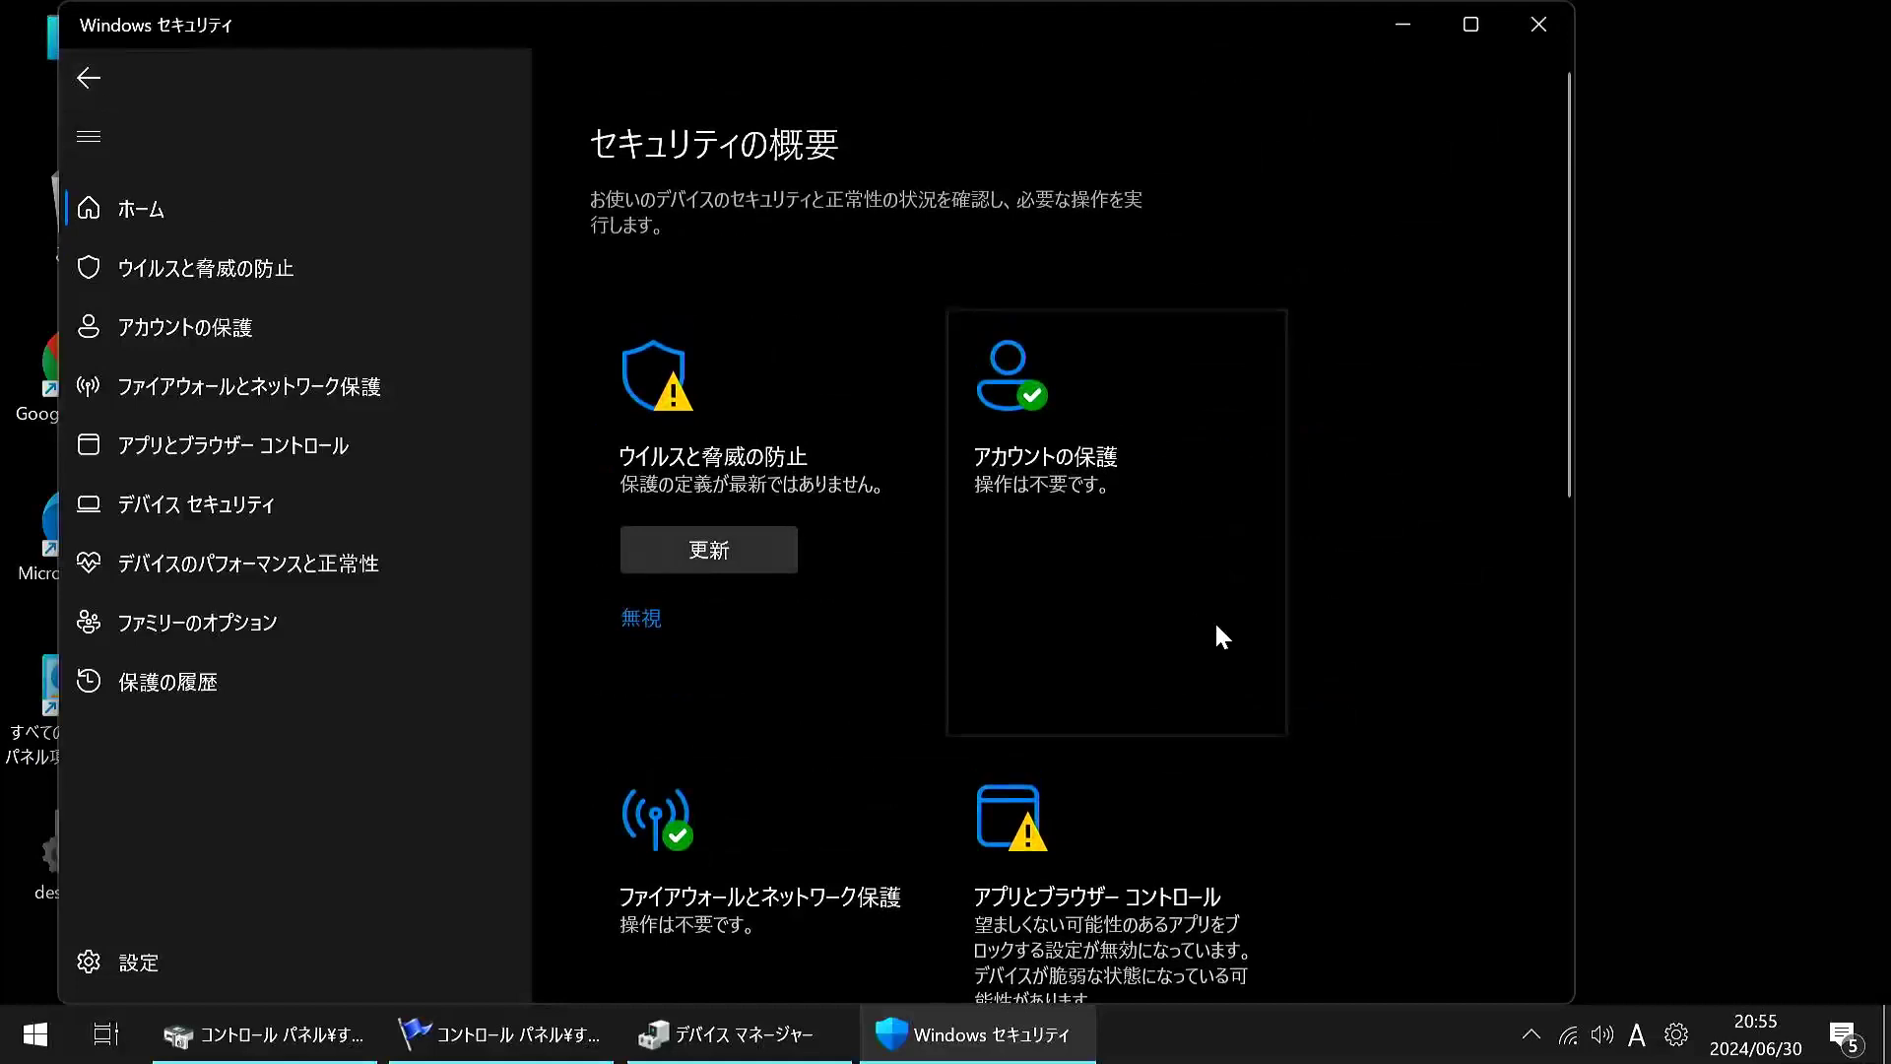
# Look through all sections of セキュリティの概要 and return to the ウイルスと脅威の防止 page.
pyautogui.scroll(-5, 1216, 626)
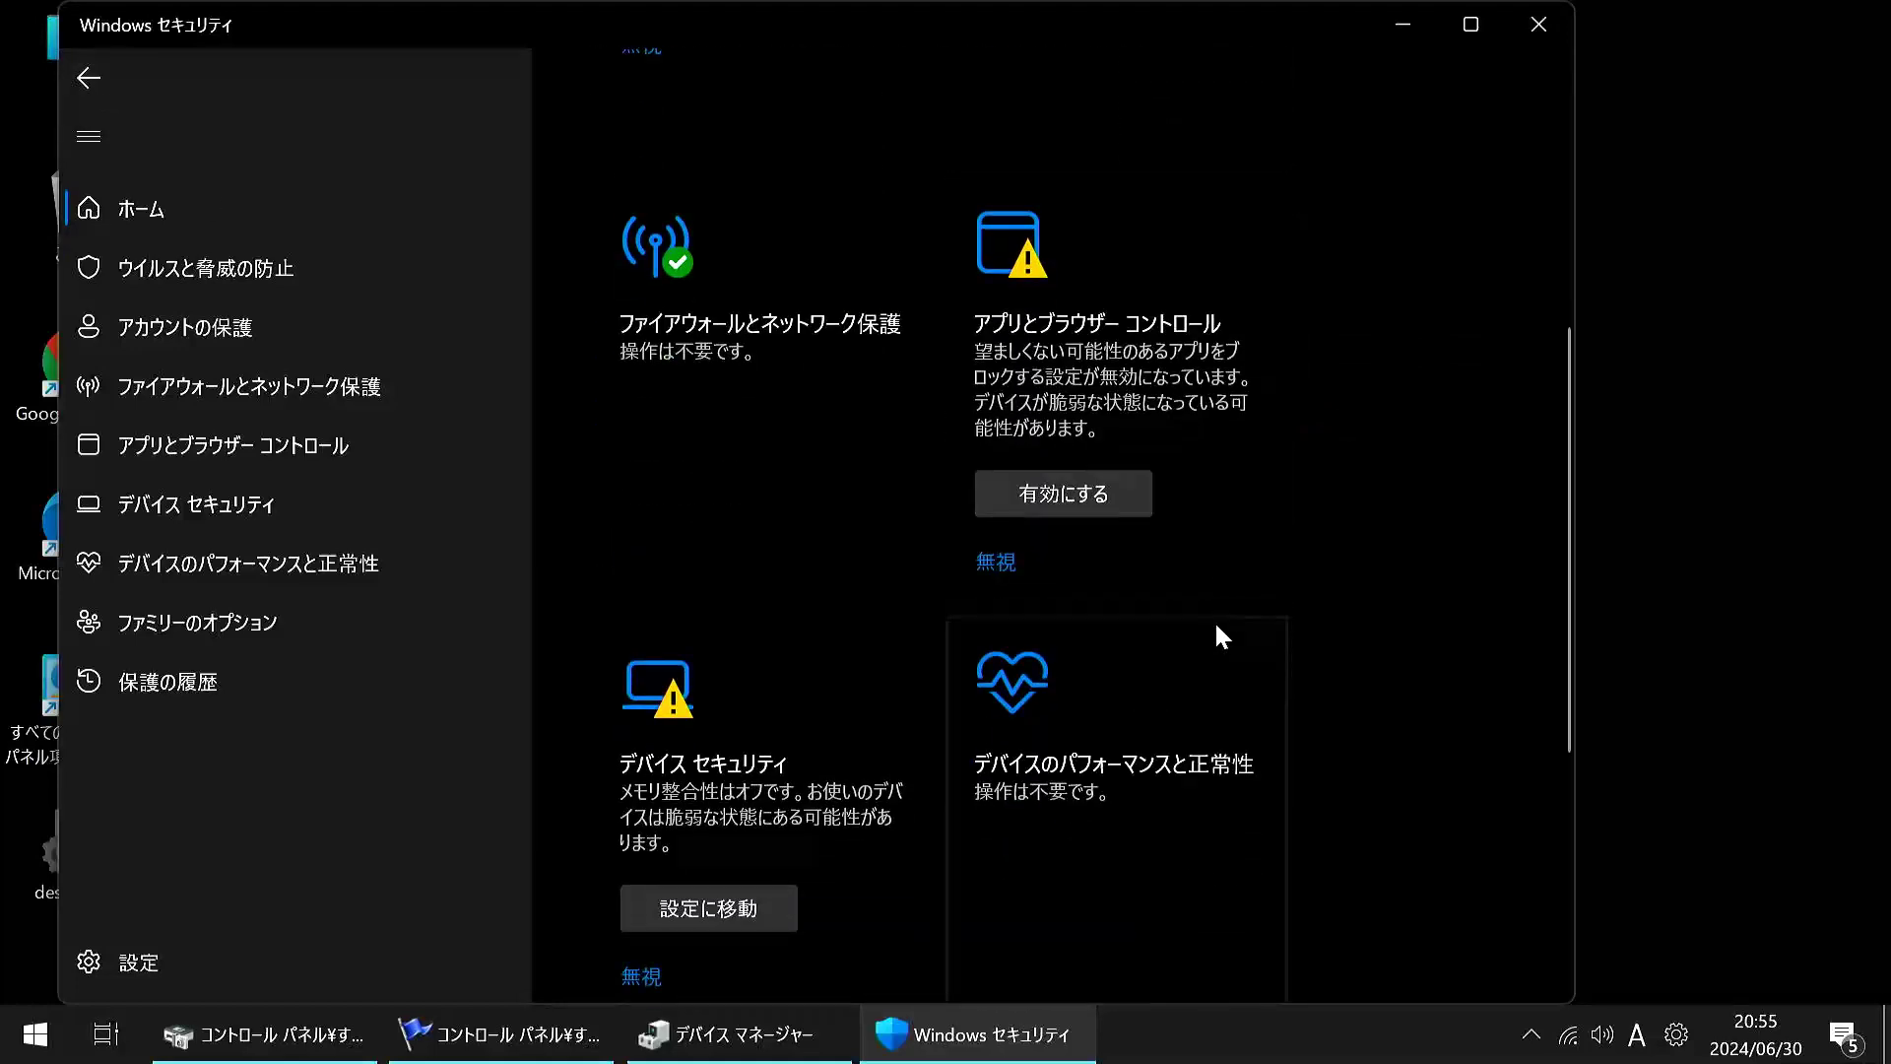
pyautogui.scroll(-3, 1217, 627)
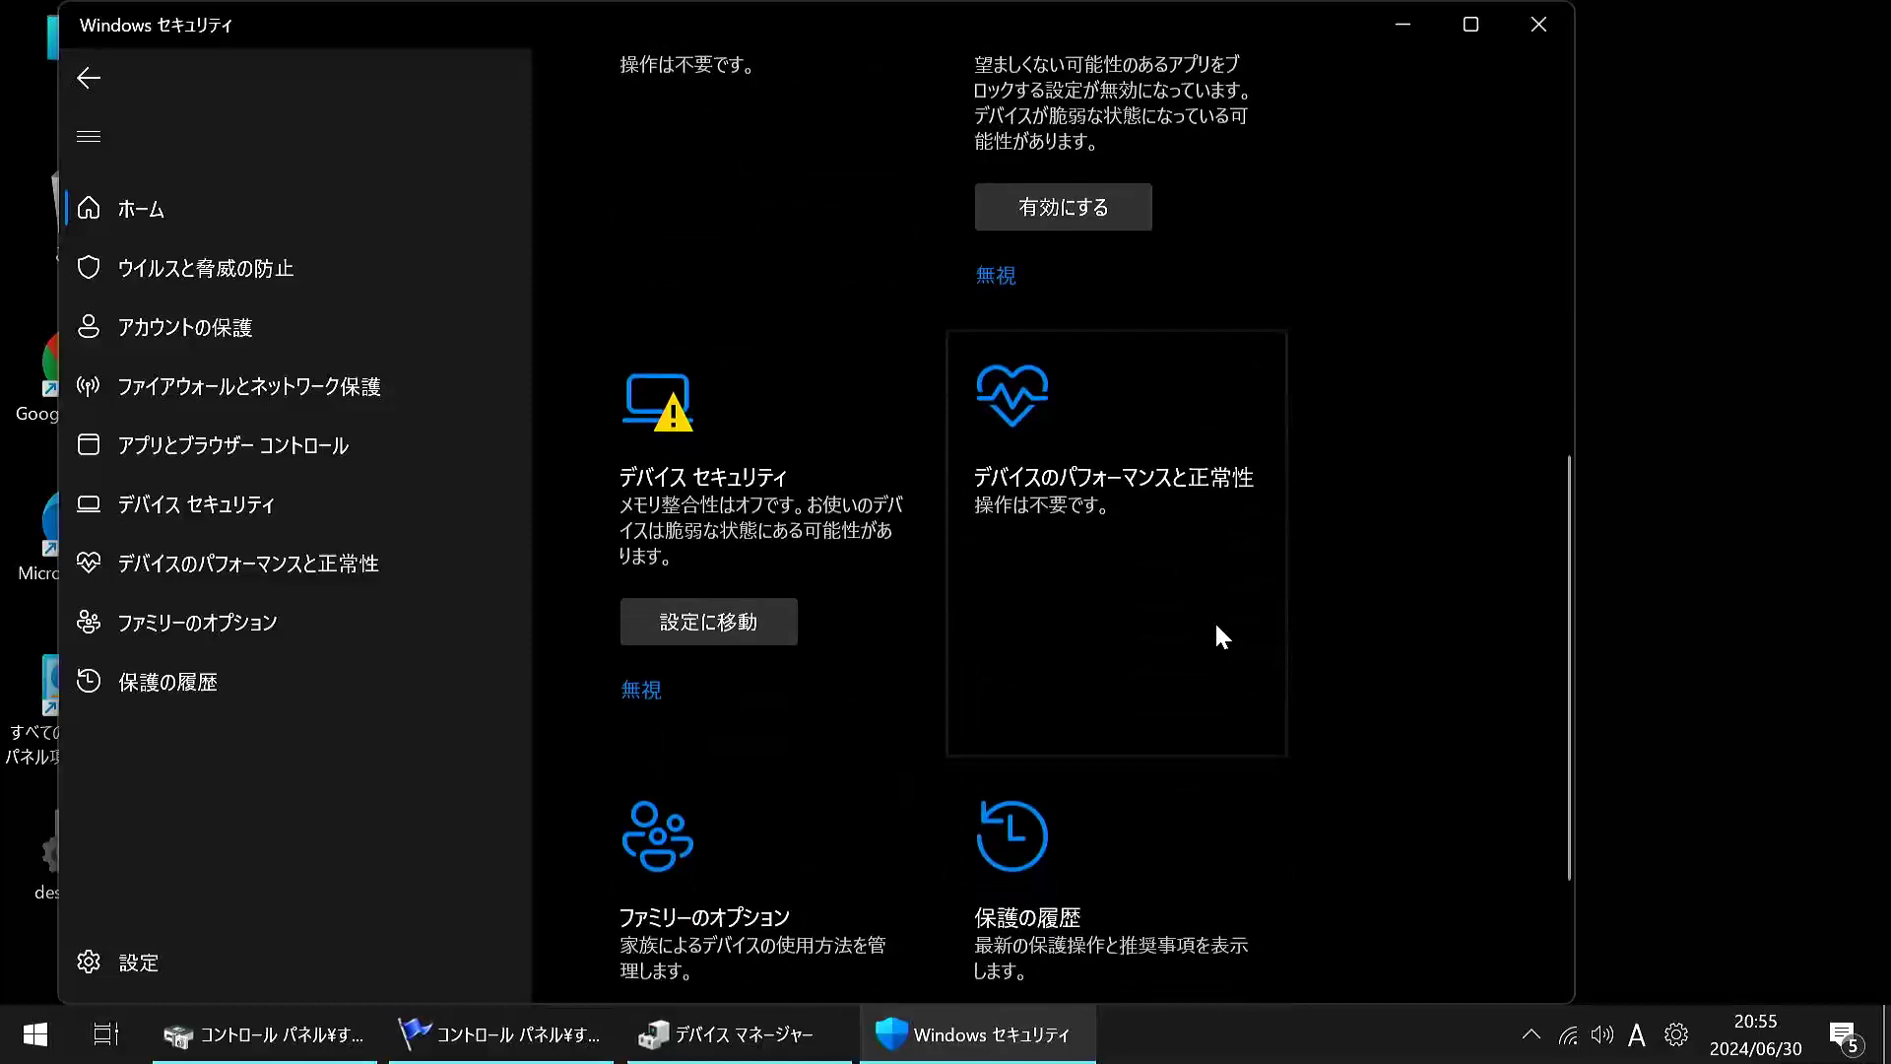
pyautogui.scroll(-2, 1218, 626)
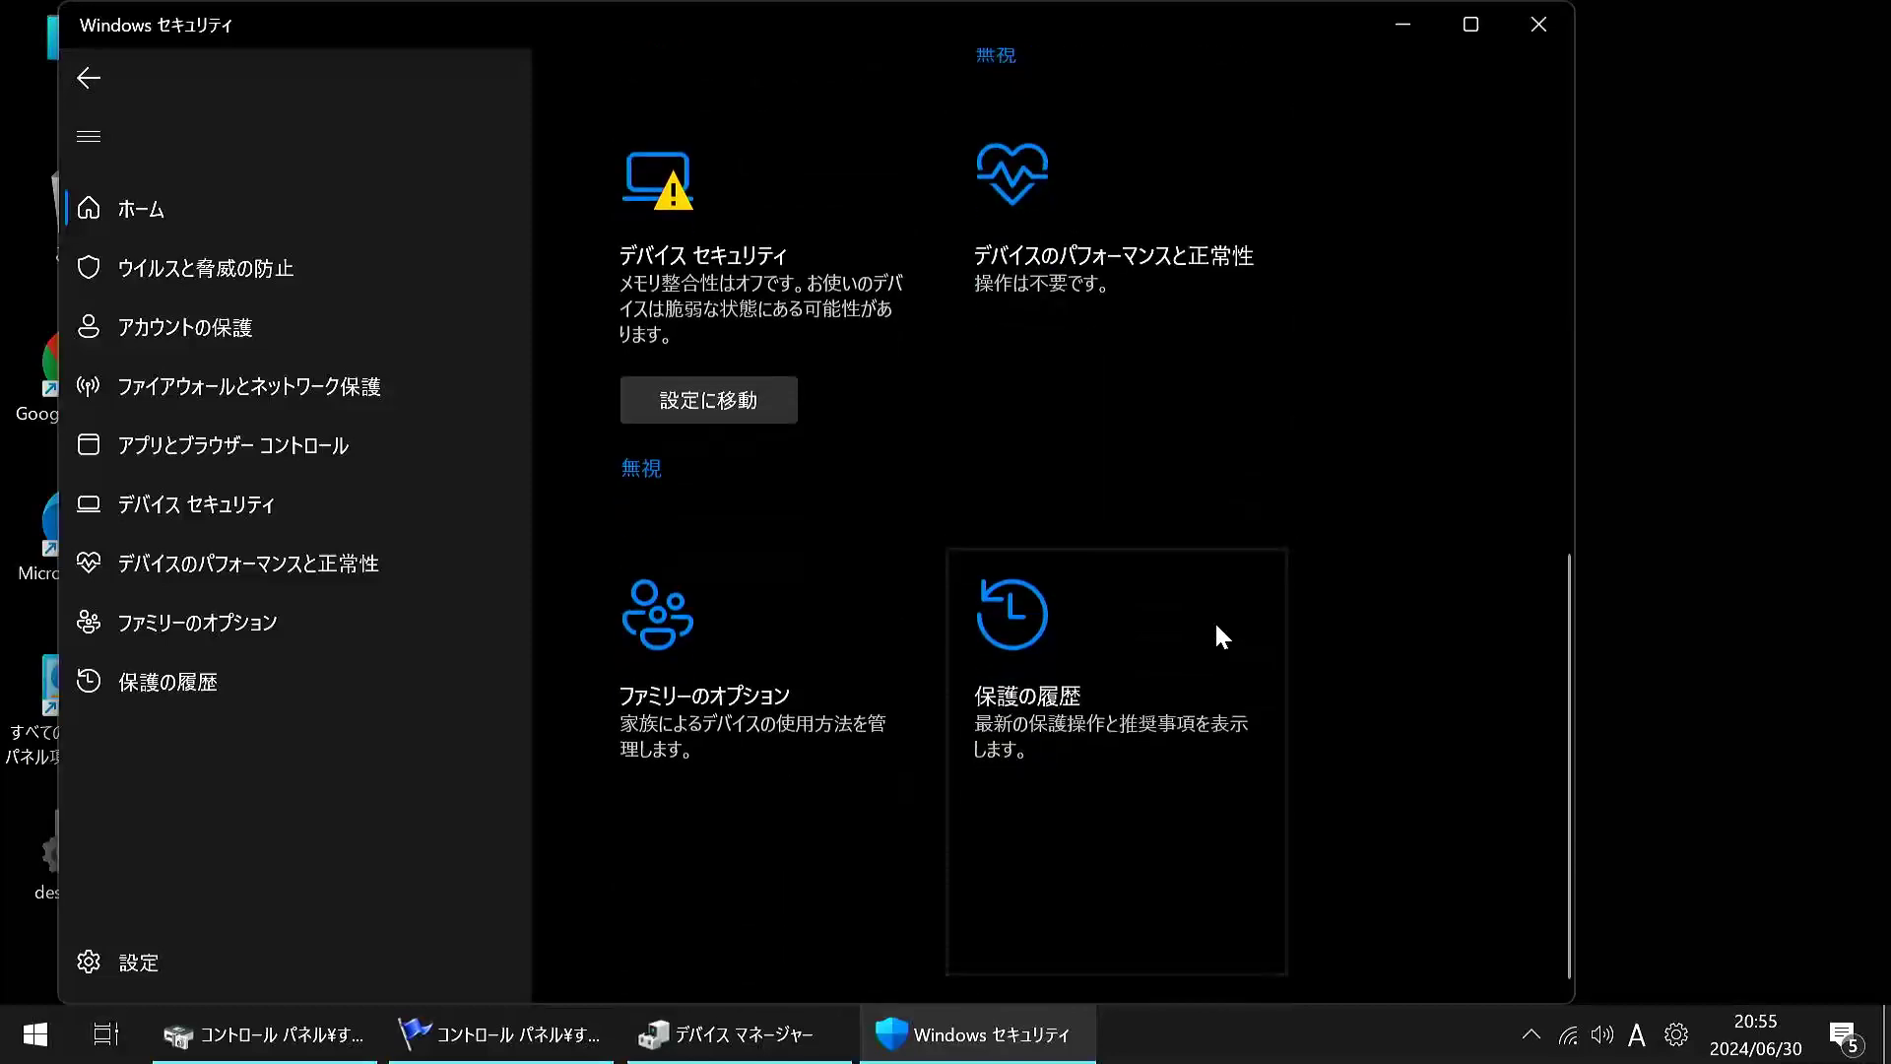
pyautogui.scroll(10, 1216, 626)
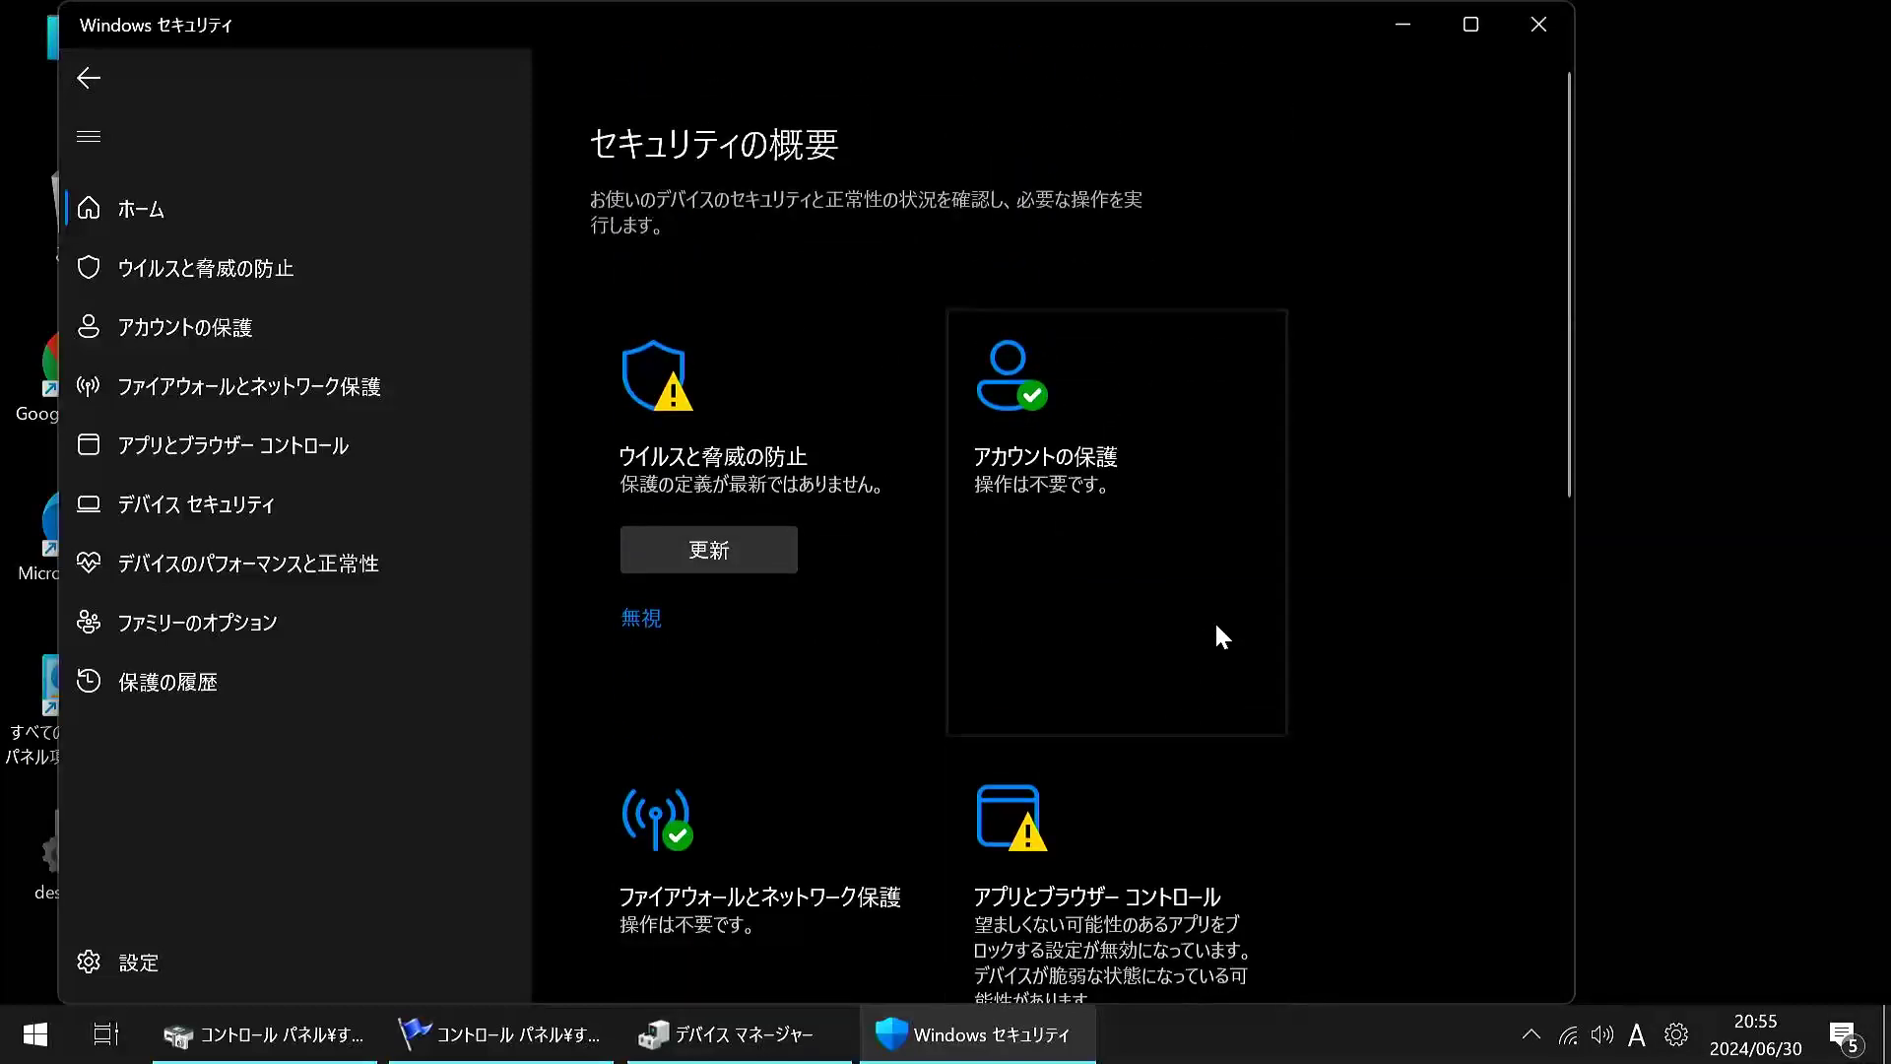
pyautogui.click(92, 67)
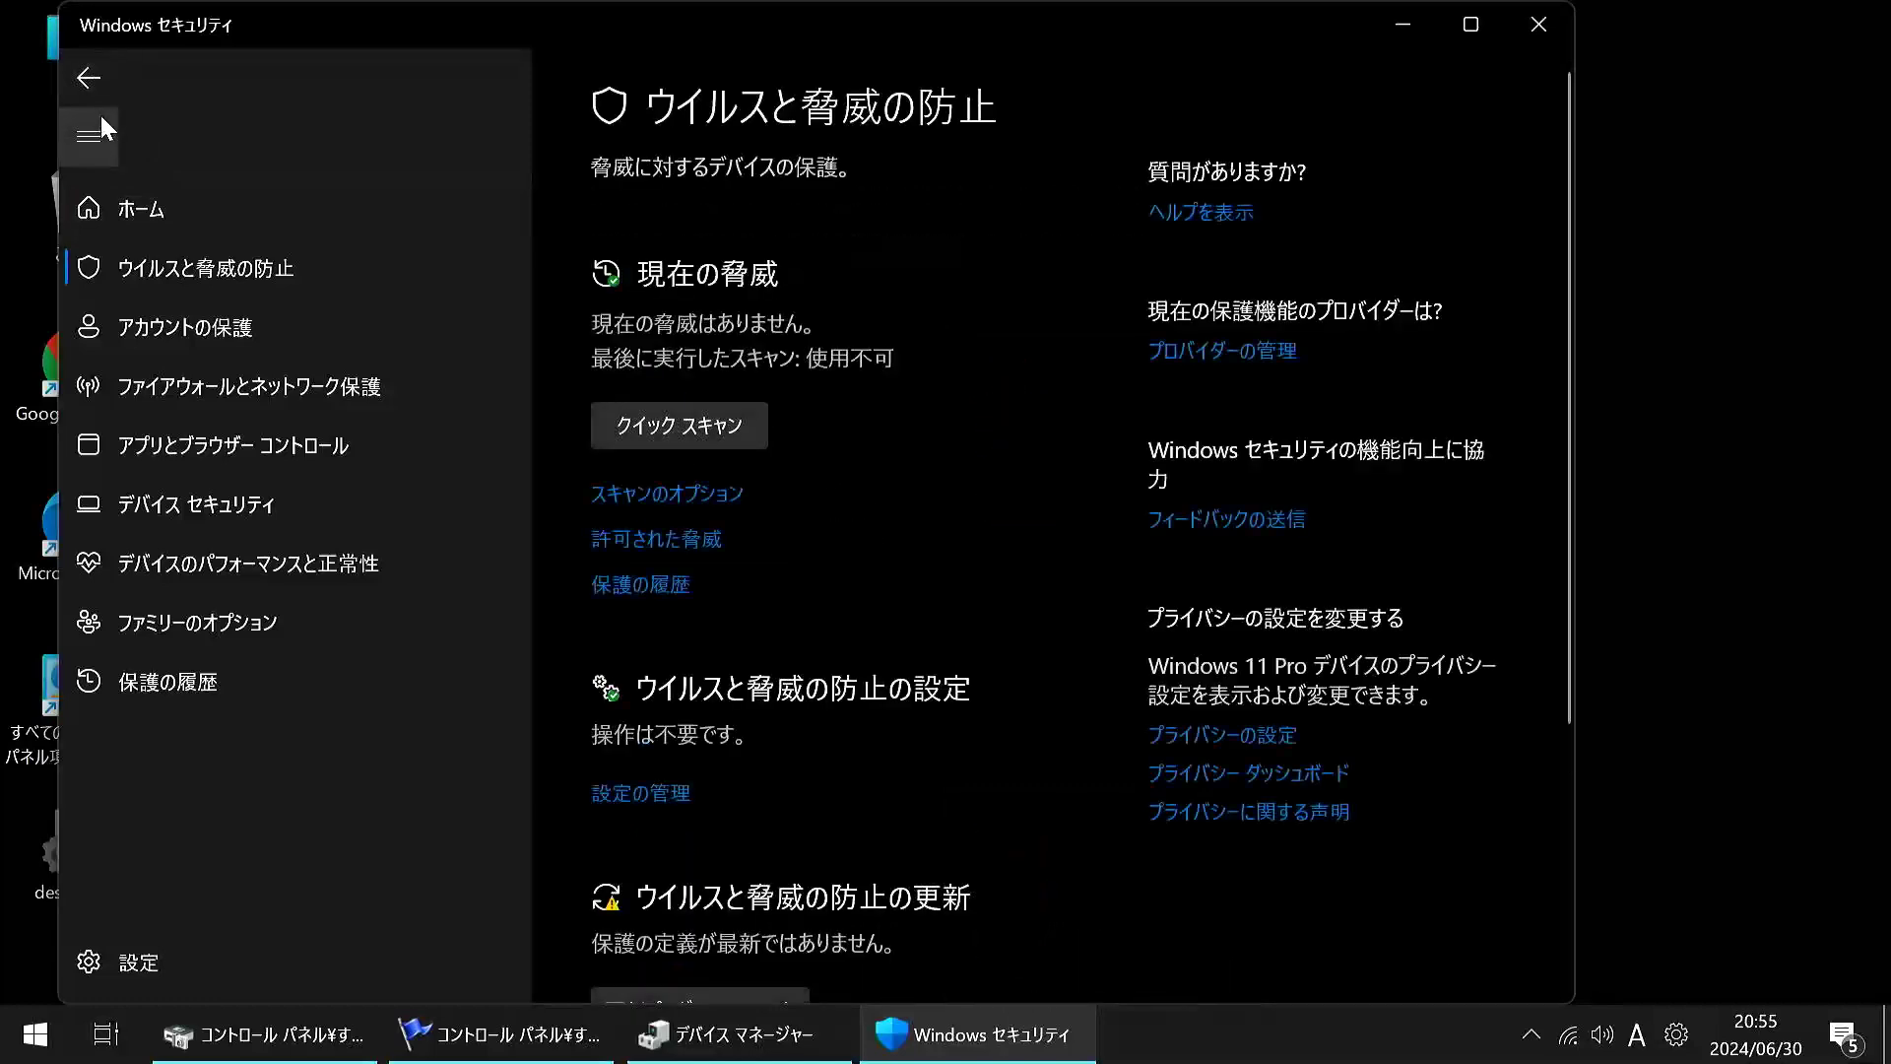